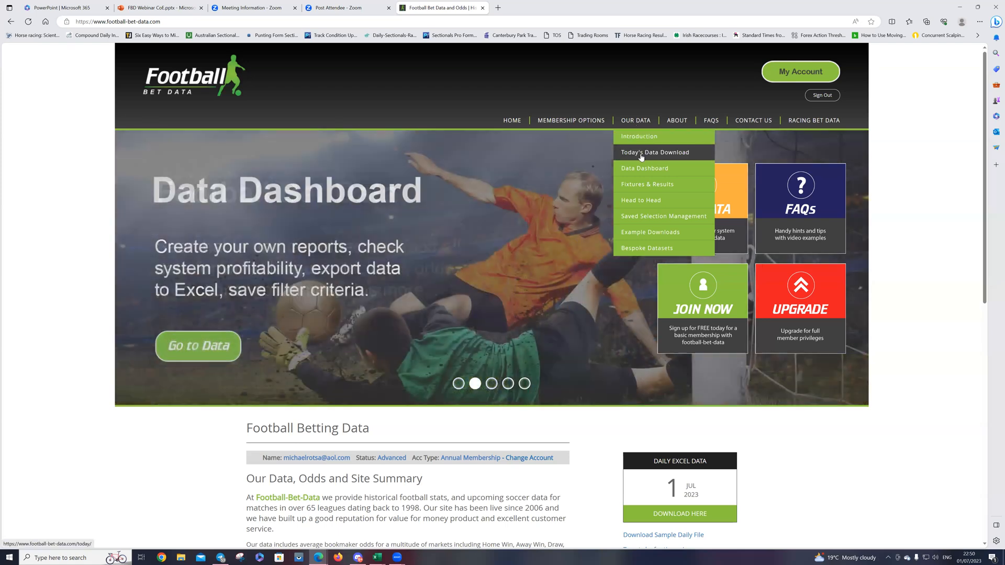
Step: Download today's football data file from the site and open it in Excel with editing enabled
click(641, 156)
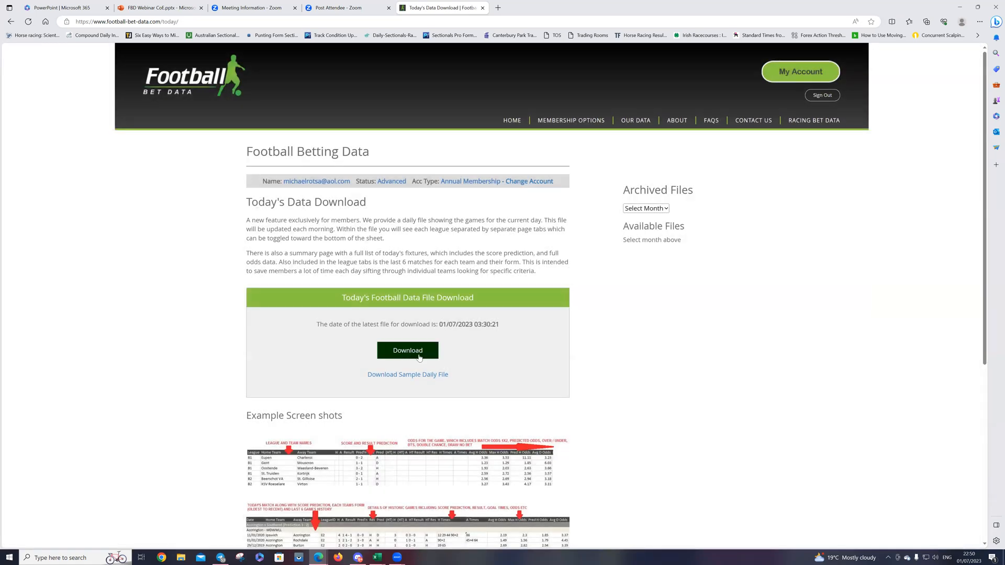
click(422, 351)
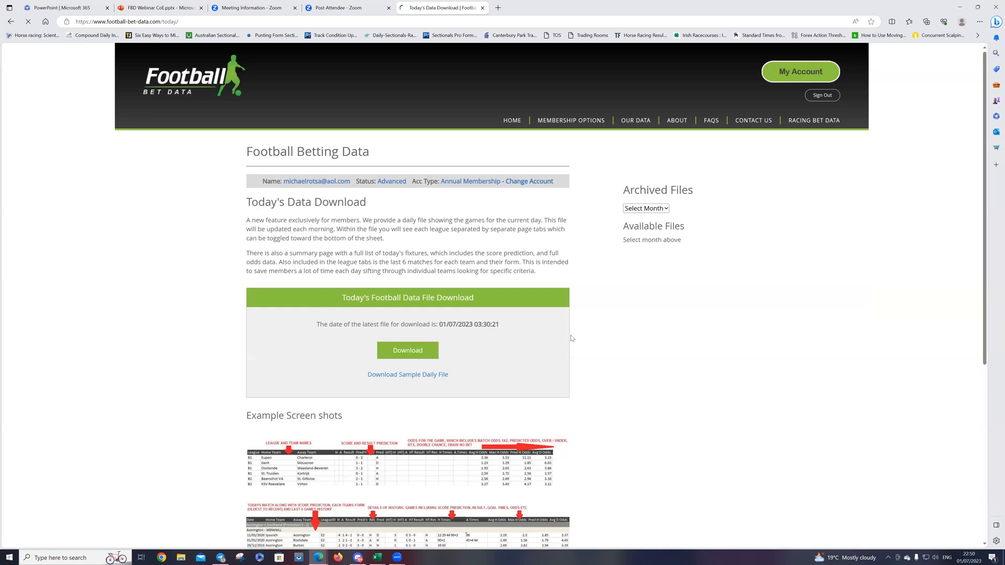
click(814, 58)
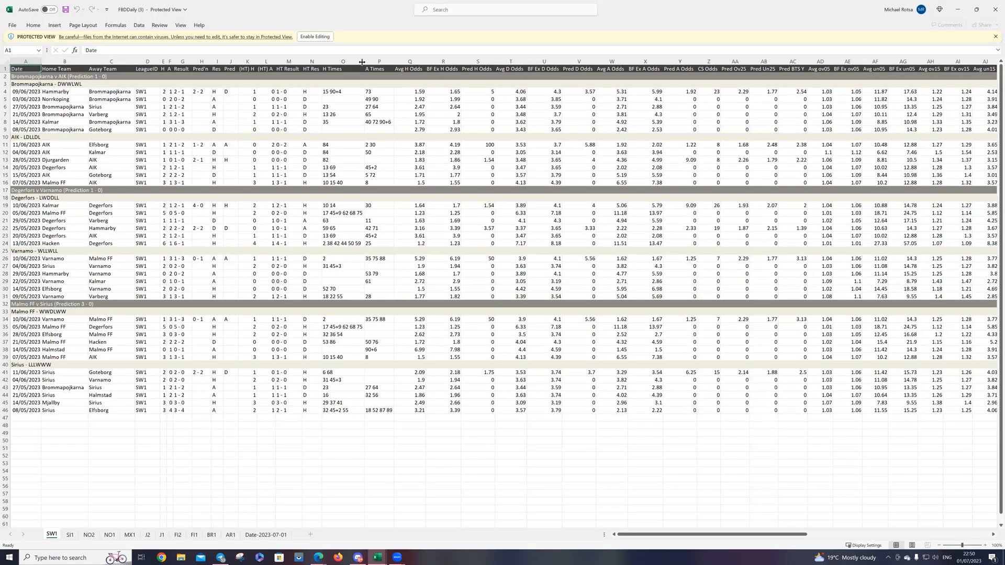
click(299, 38)
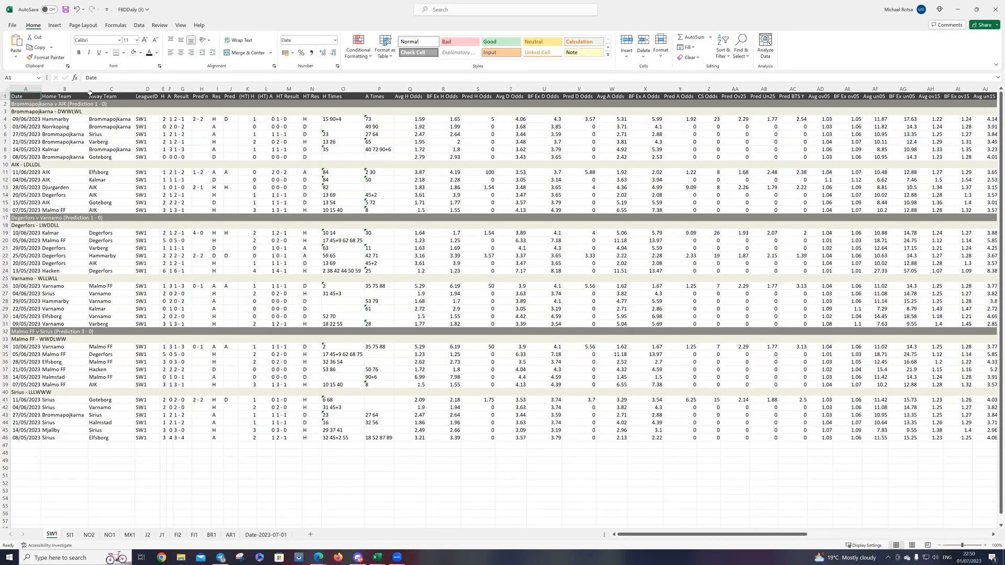
Step: Add filters to the header row of the SW1 sheet
click(4, 95)
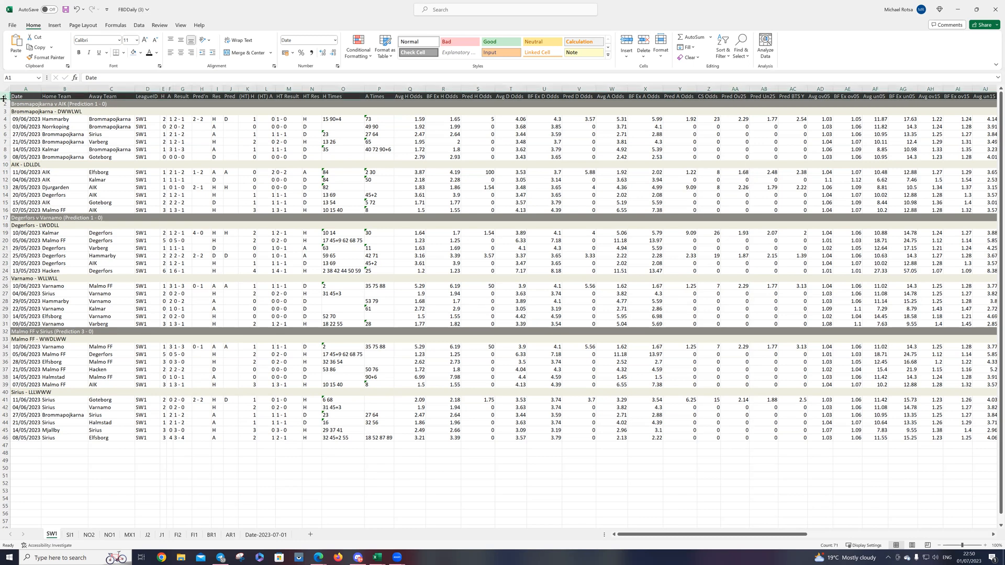
click(139, 26)
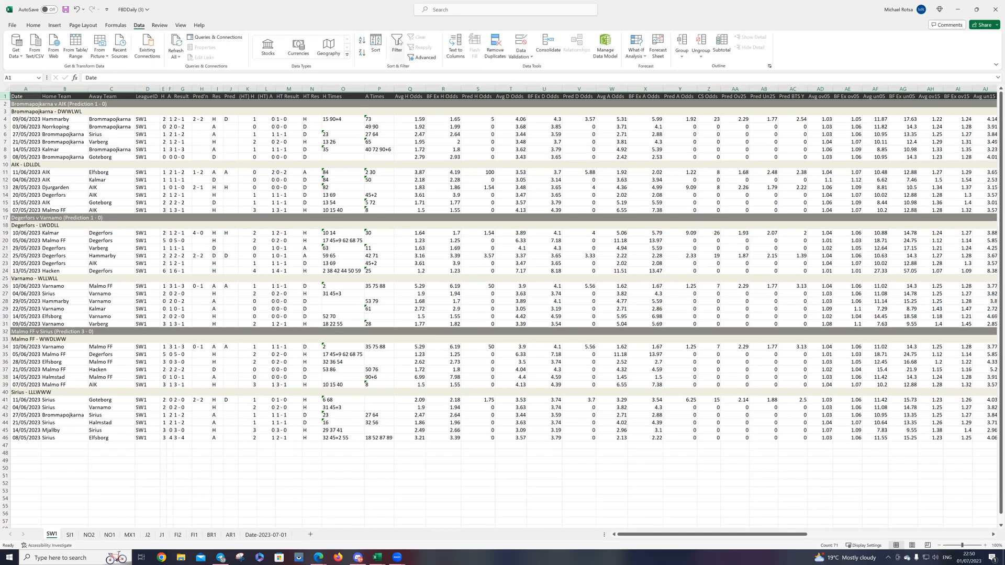
click(397, 44)
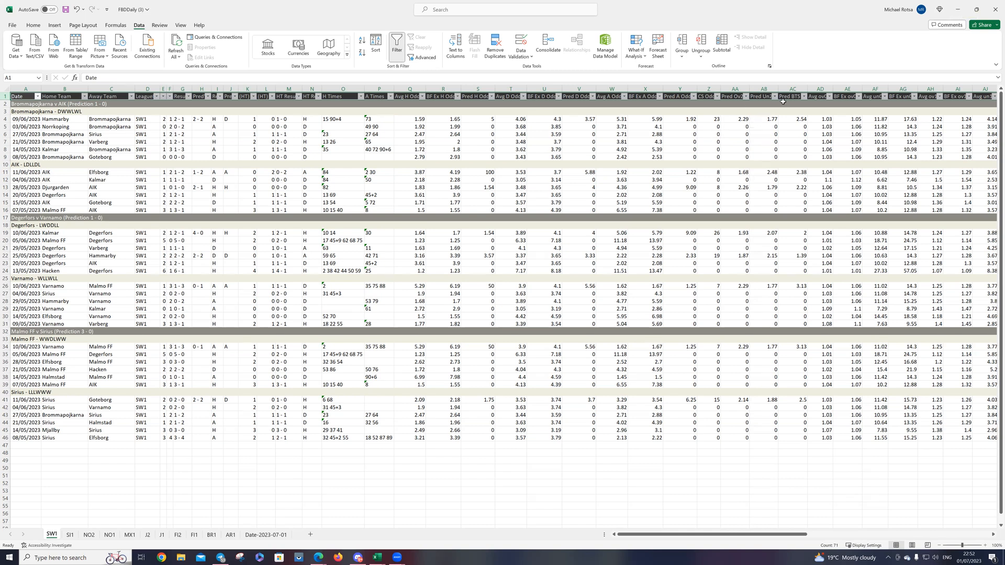
Step: Switch back to the Football Bet Data site in the browser and open the Data Dashboard
click(960, 12)
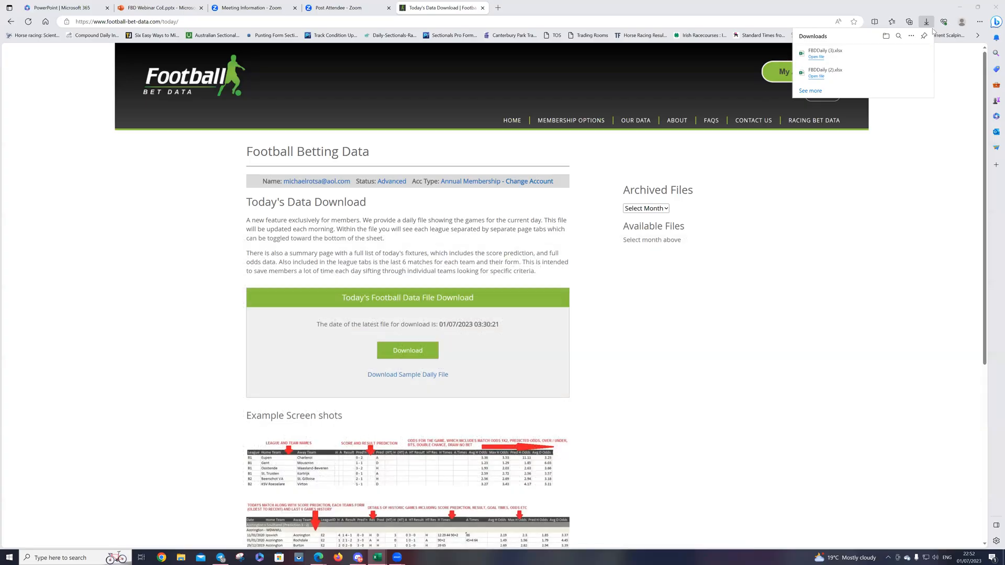
mouse_move(635, 122)
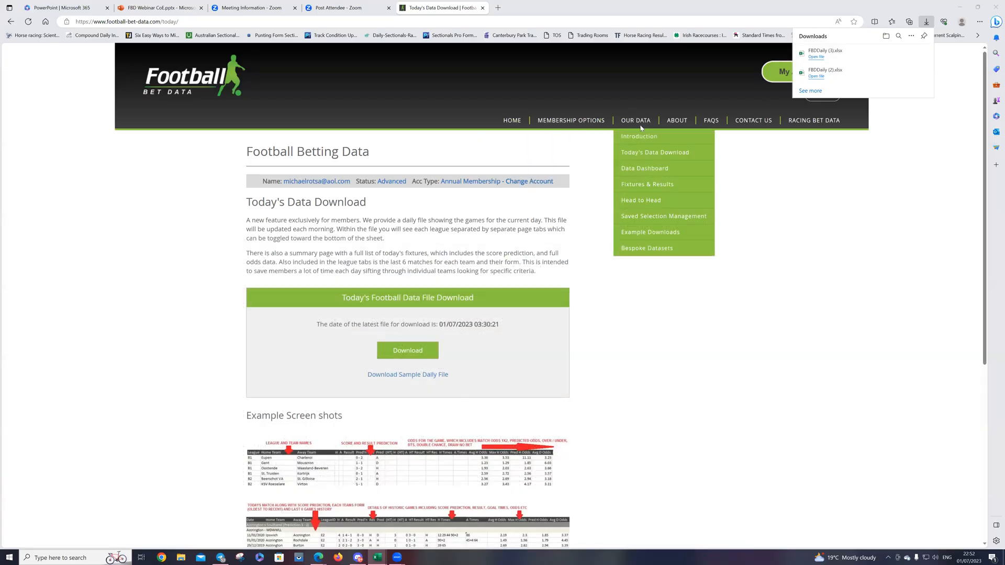
click(636, 169)
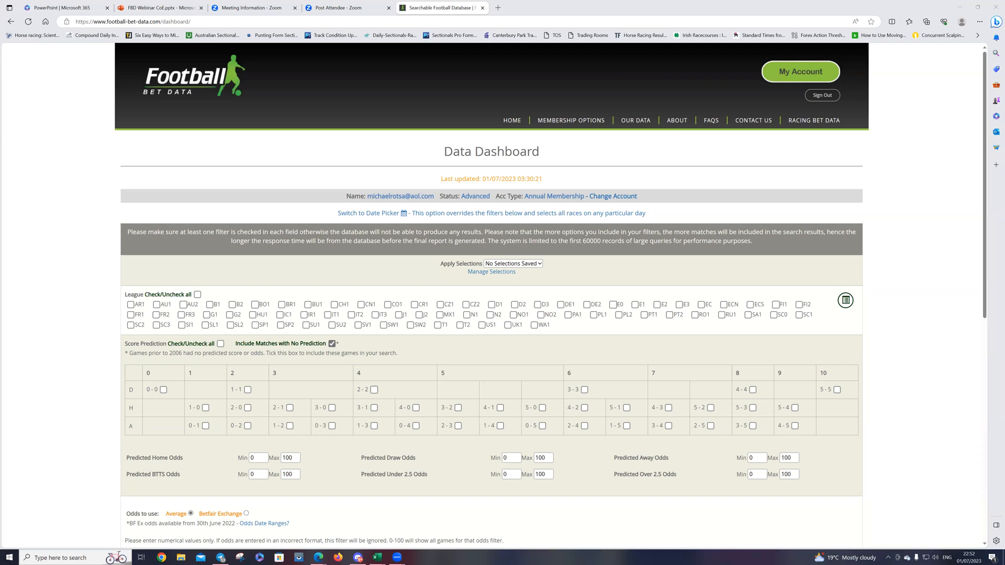
Step: Limit the league filter to B1 and set the odds to use to Average
click(198, 294)
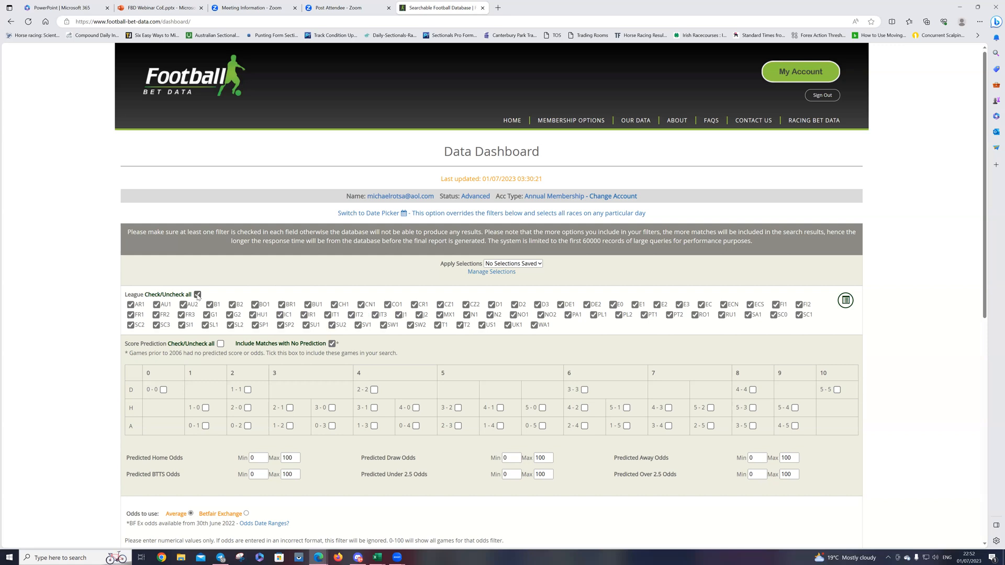
click(197, 295)
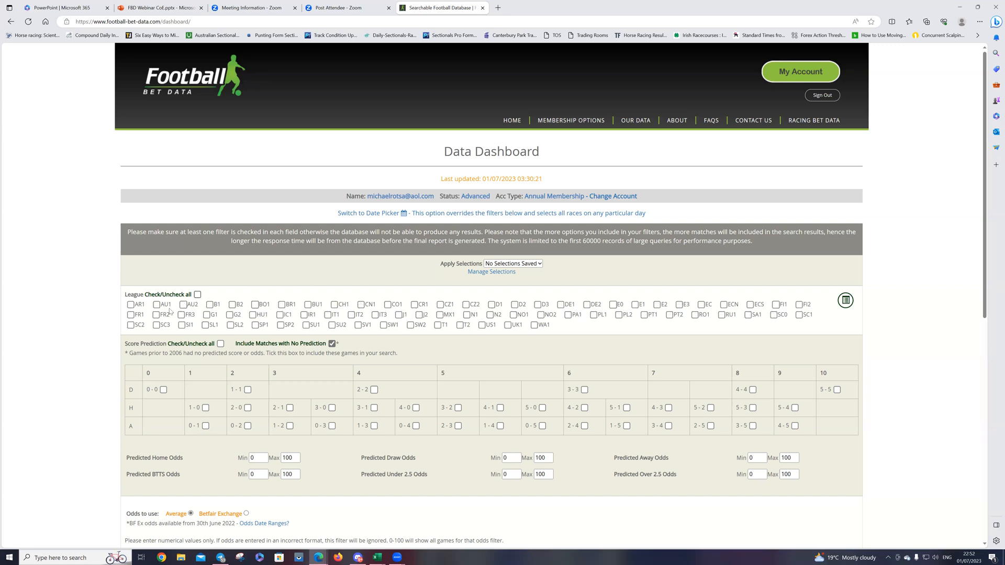
click(210, 305)
scroll(440, 317, down, 2)
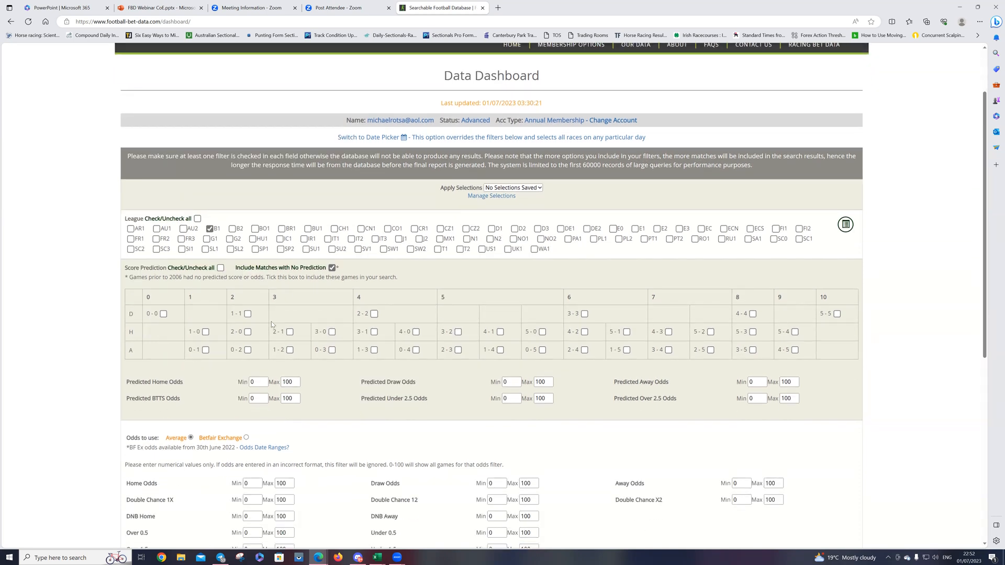
scroll(271, 321, down, 4)
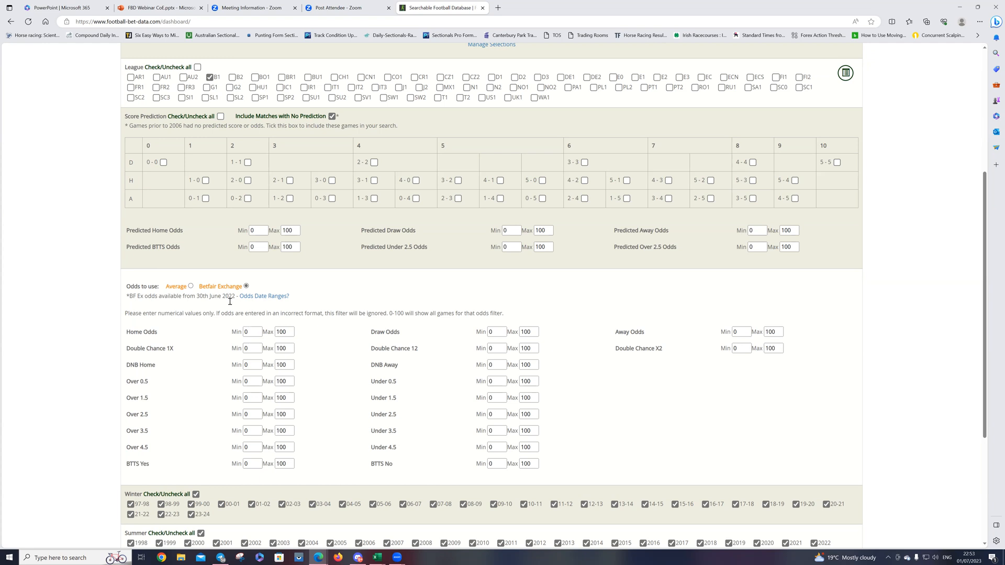
click(192, 286)
Step: Limit the summer seasons filter to 2018, 2019, 2020, 2021, 2022 and 2023
scroll(195, 401, down, 3)
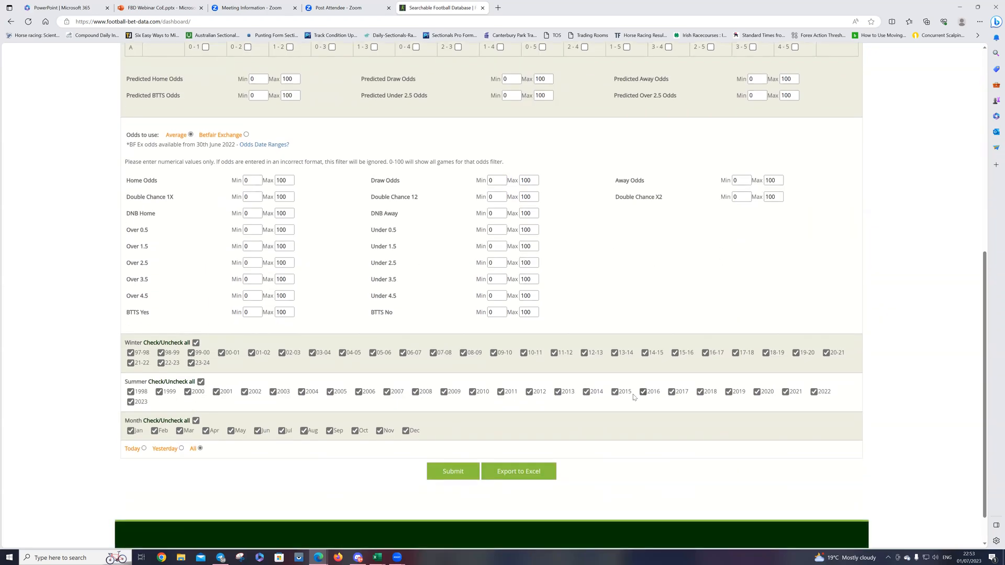
click(200, 382)
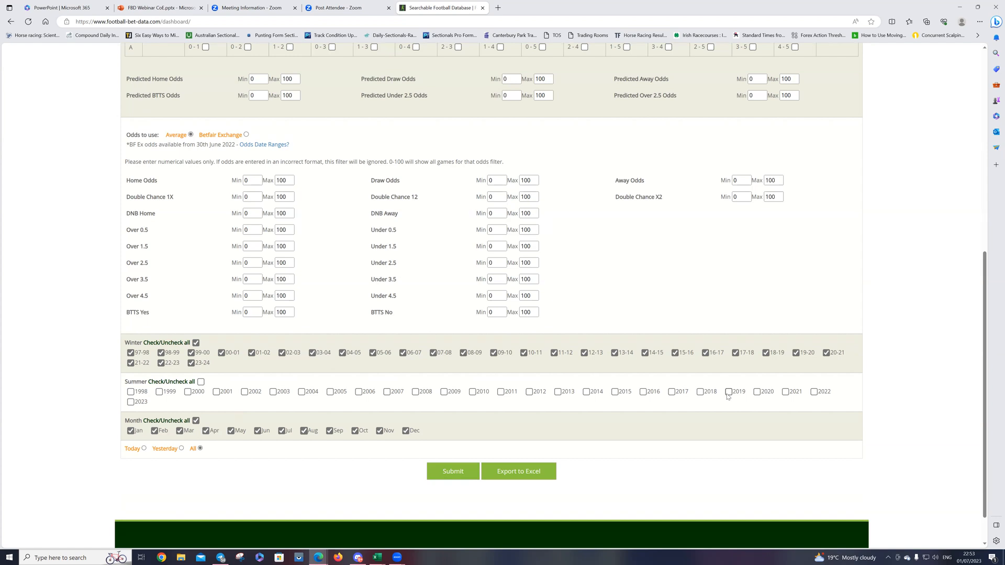
click(131, 402)
click(815, 394)
click(785, 394)
click(758, 393)
click(729, 393)
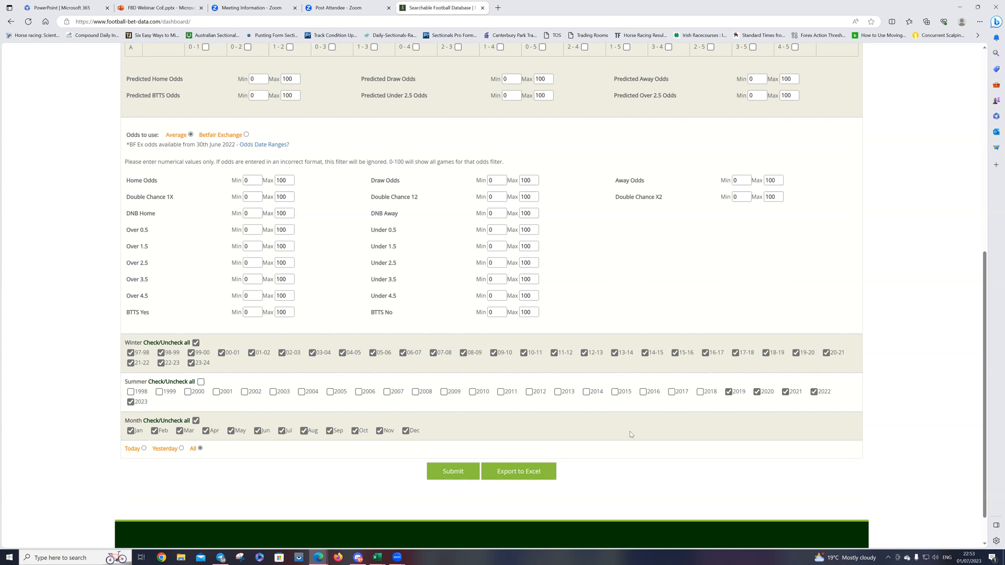
click(700, 393)
Step: Set the Home Odds range to 1.6–1.9 and the Away Odds range to 3–7
scroll(256, 392, up, 3)
click(259, 334)
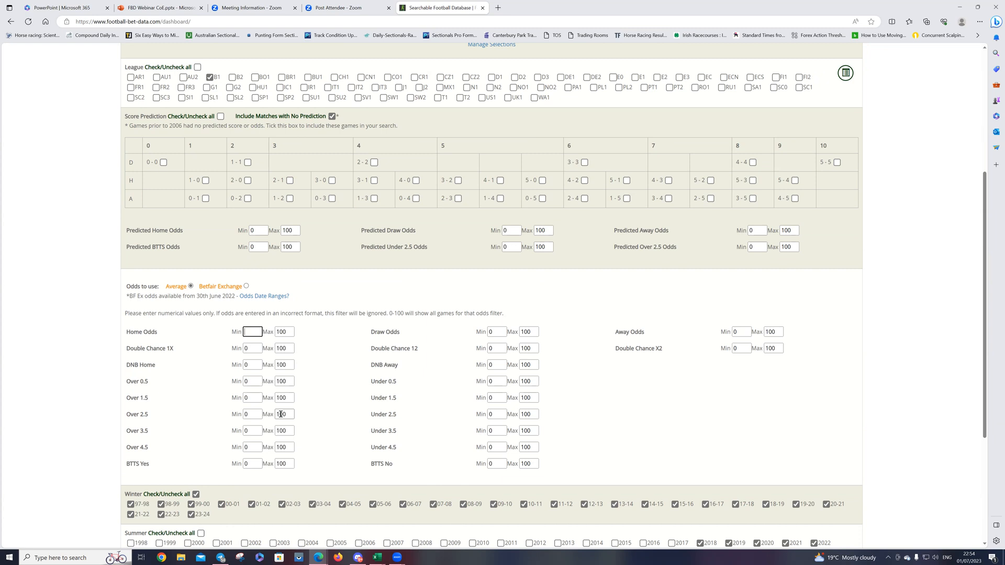
text(12)
key(BackSpace)
click(281, 332)
double_click(282, 332)
text(1.9)
click(736, 331)
drag(780, 332, 763, 332)
text(6)
Step: Submit the filters to generate the match report
scroll(304, 413, down, 3)
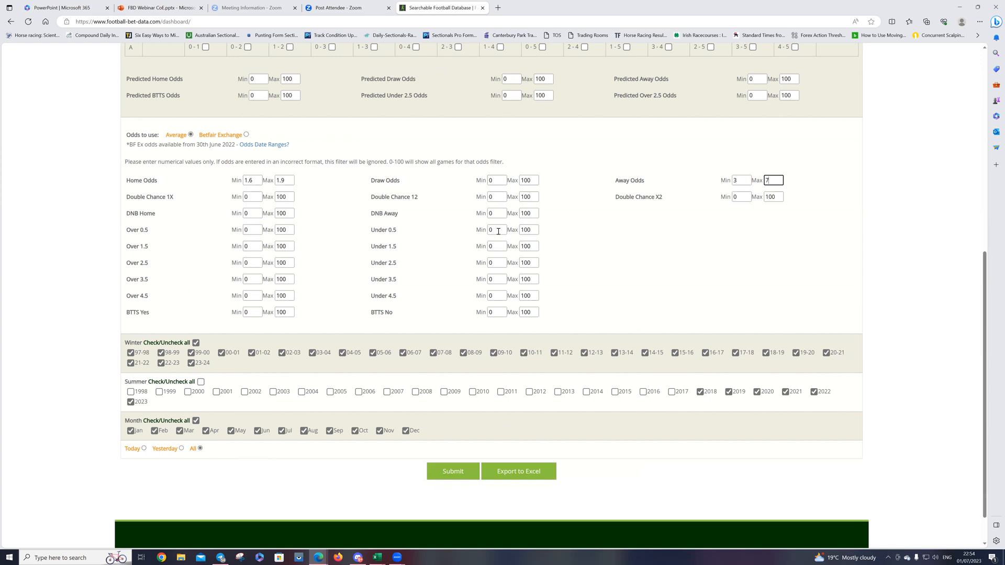
click(457, 469)
click(457, 470)
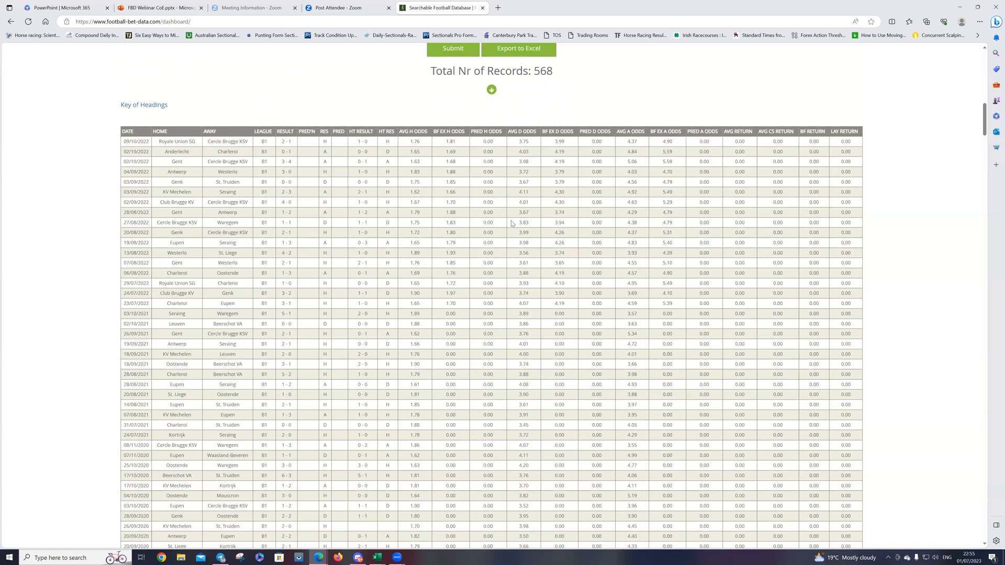
Step: Examine the list of matching games and the profit, loss and yield tables for each betting market below it
scroll(257, 282, down, 6)
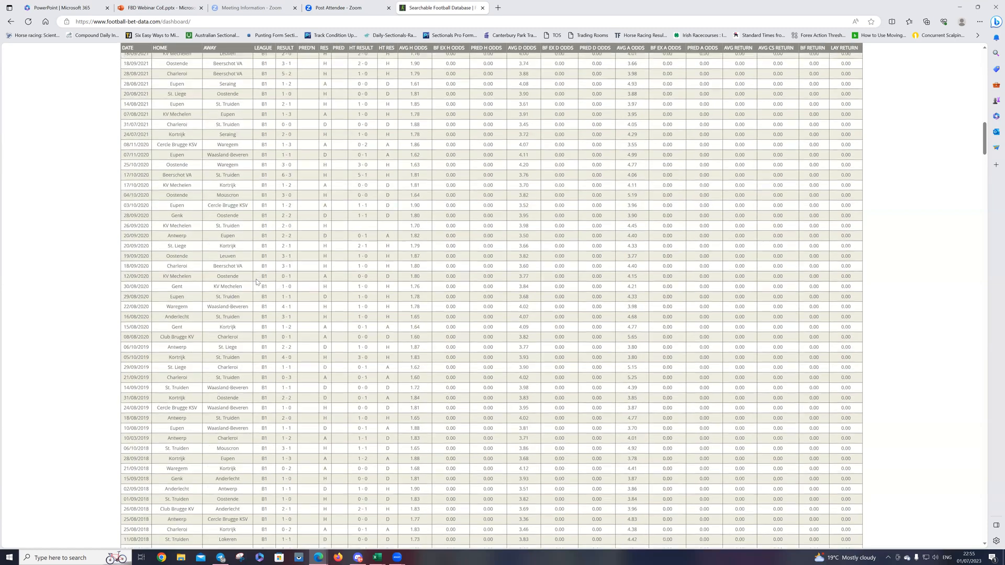
scroll(256, 282, down, 15)
scroll(256, 295, down, 15)
scroll(256, 294, down, 15)
scroll(252, 296, down, 15)
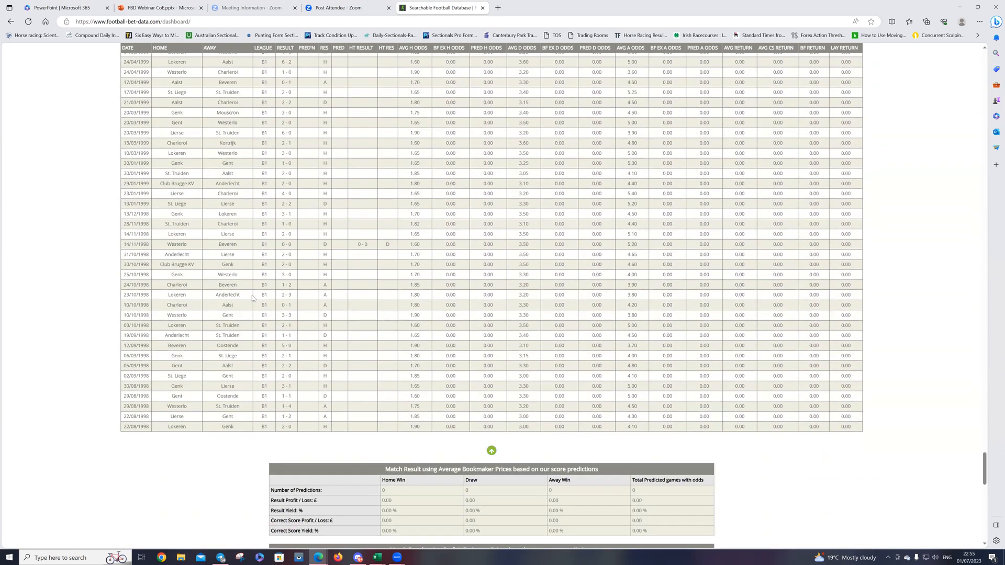
scroll(253, 296, down, 6)
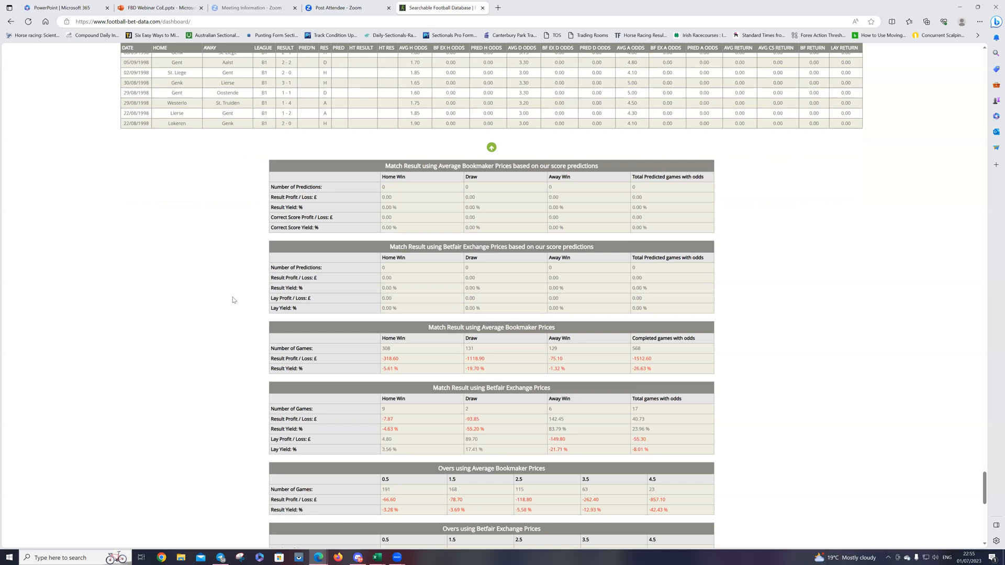
scroll(233, 300, down, 3)
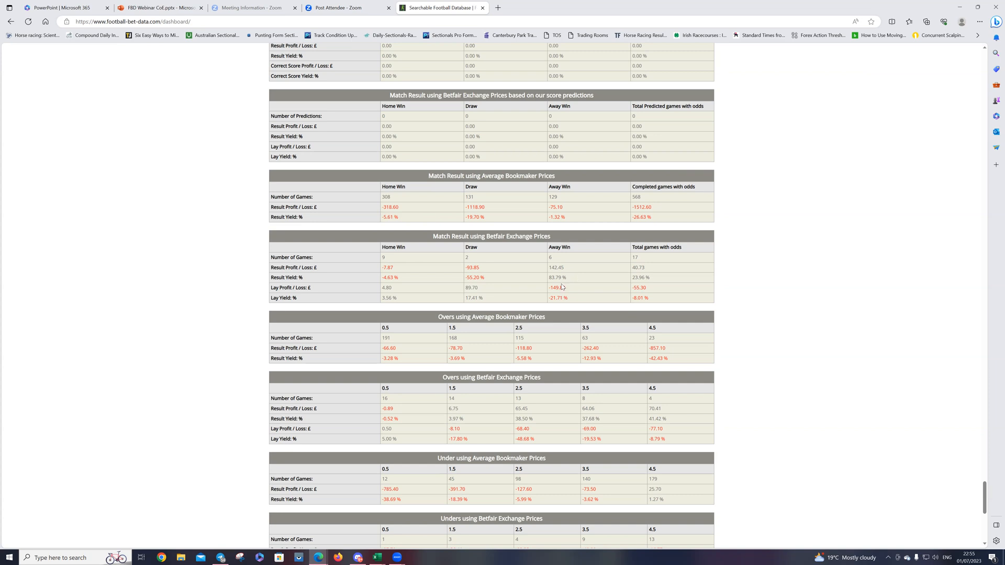
scroll(583, 287, down, 2)
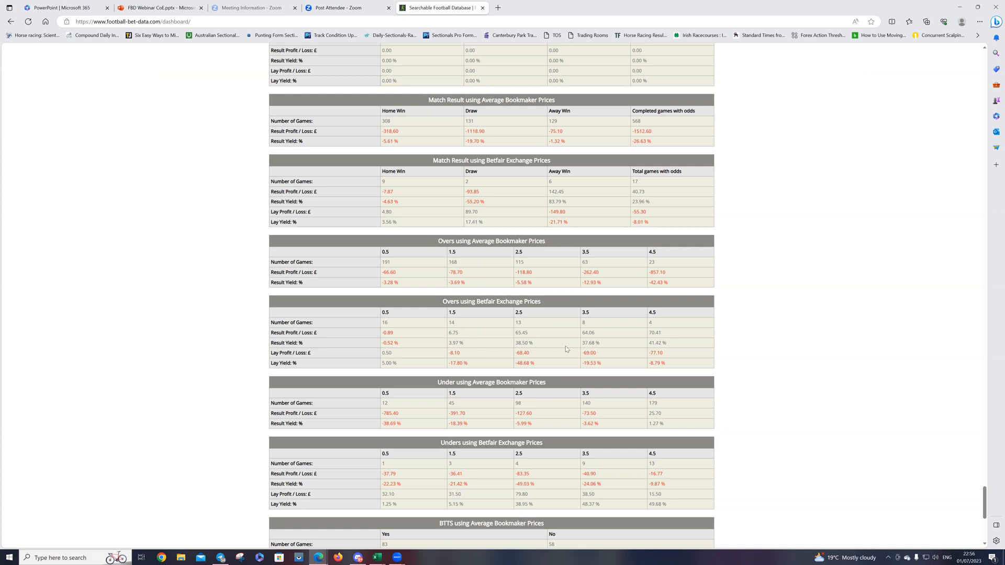
scroll(565, 337, down, 2)
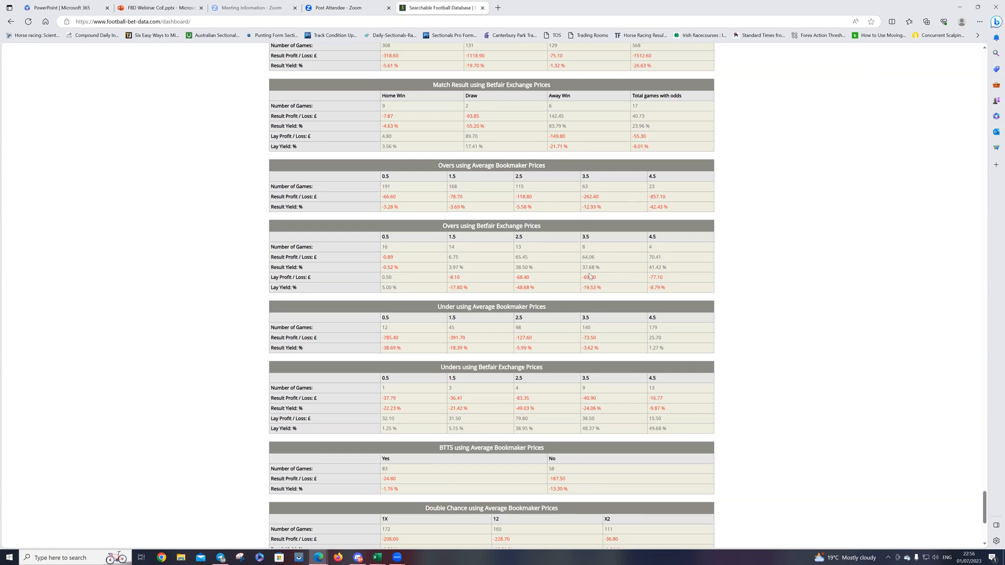
scroll(403, 354, down, 4)
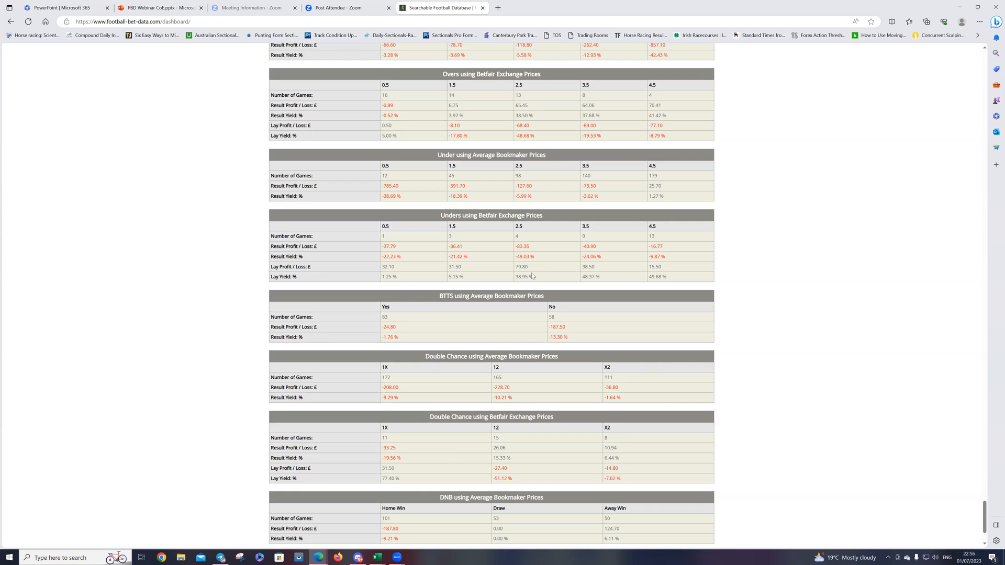
scroll(457, 294, down, 3)
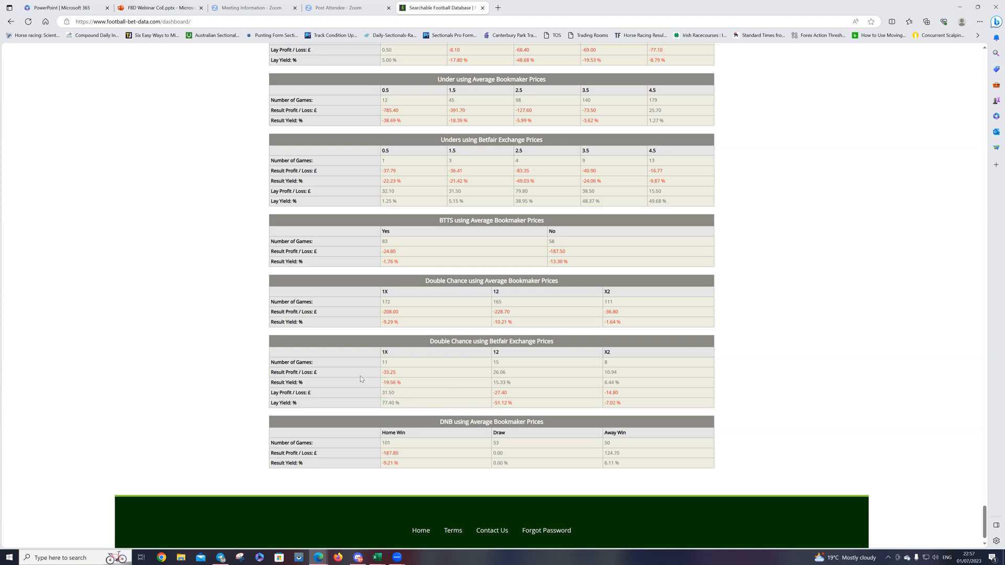
scroll(315, 327, up, 7)
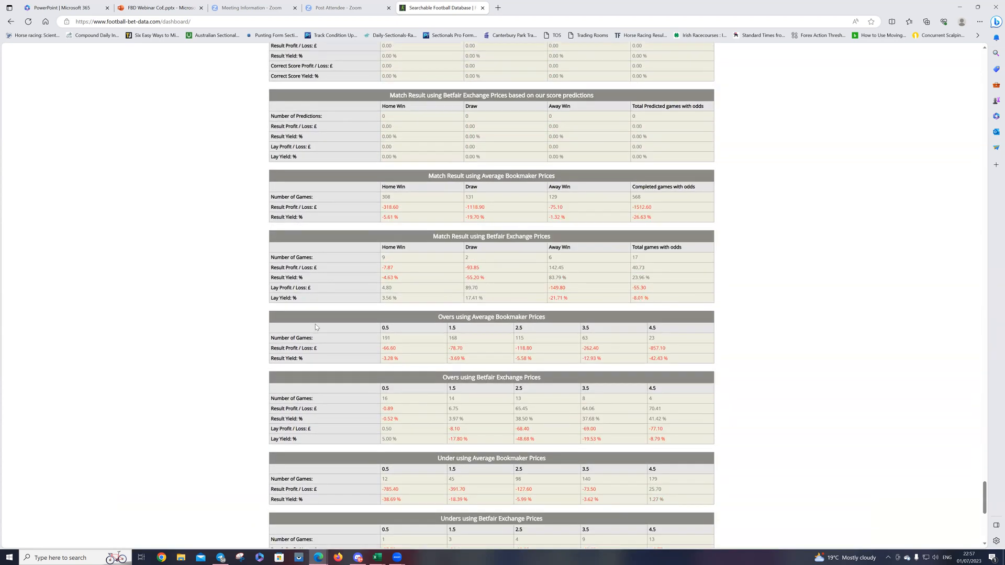
scroll(315, 324, up, 12)
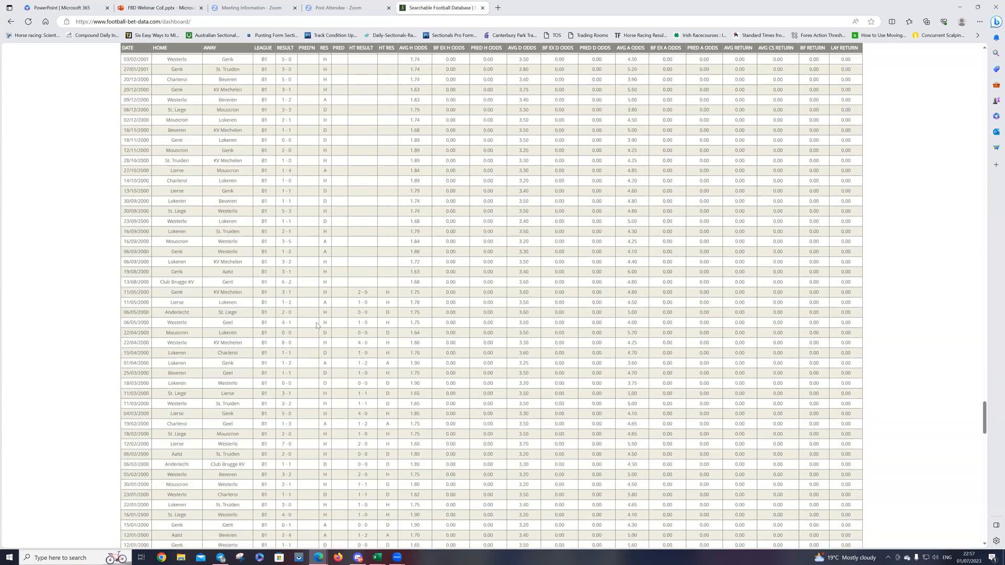
scroll(316, 323, up, 20)
scroll(317, 319, up, 20)
scroll(316, 306, up, 20)
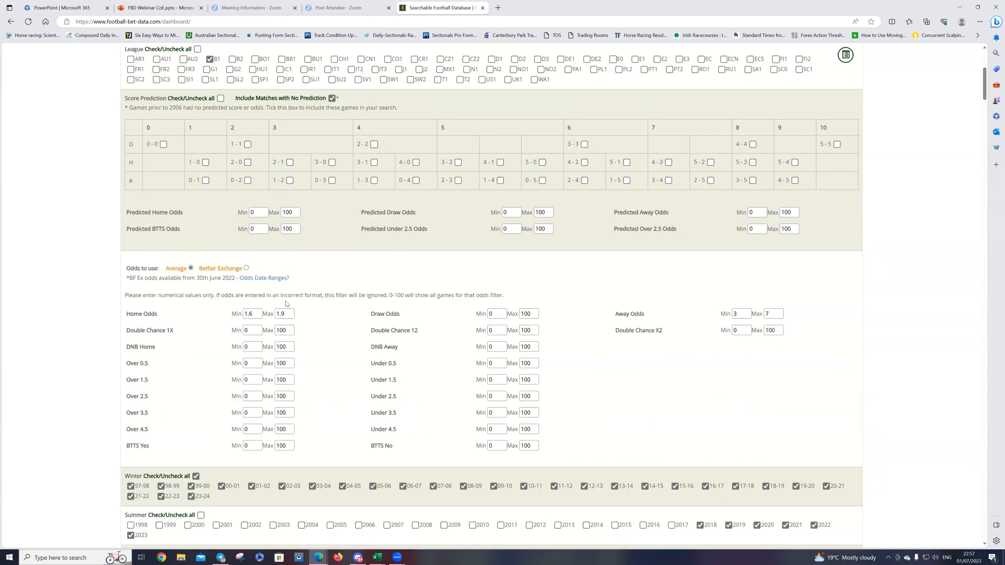
Step: Export the filtered results to Excel and try to open the downloaded FBDResults (25).xlsx
scroll(286, 304, down, 8)
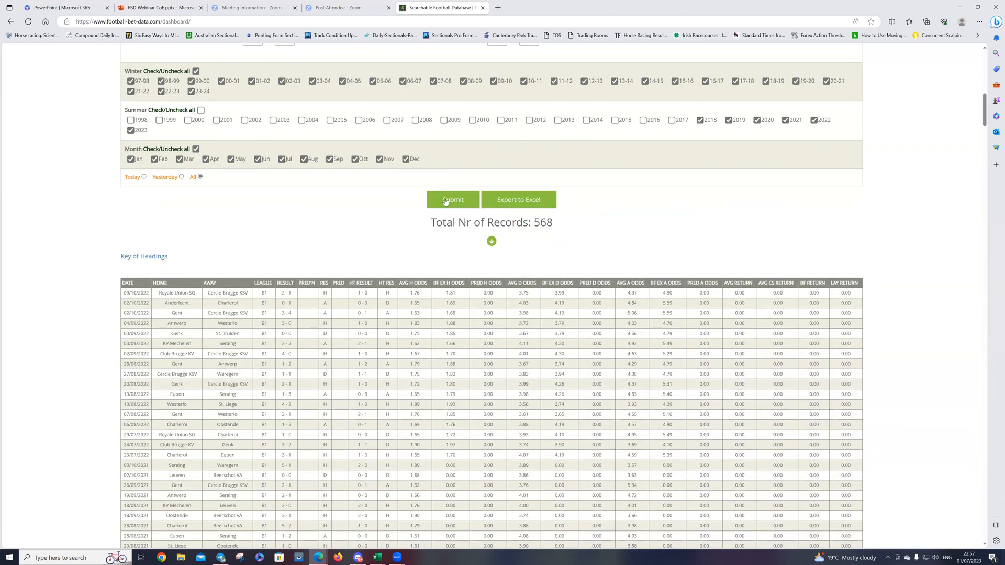
click(518, 201)
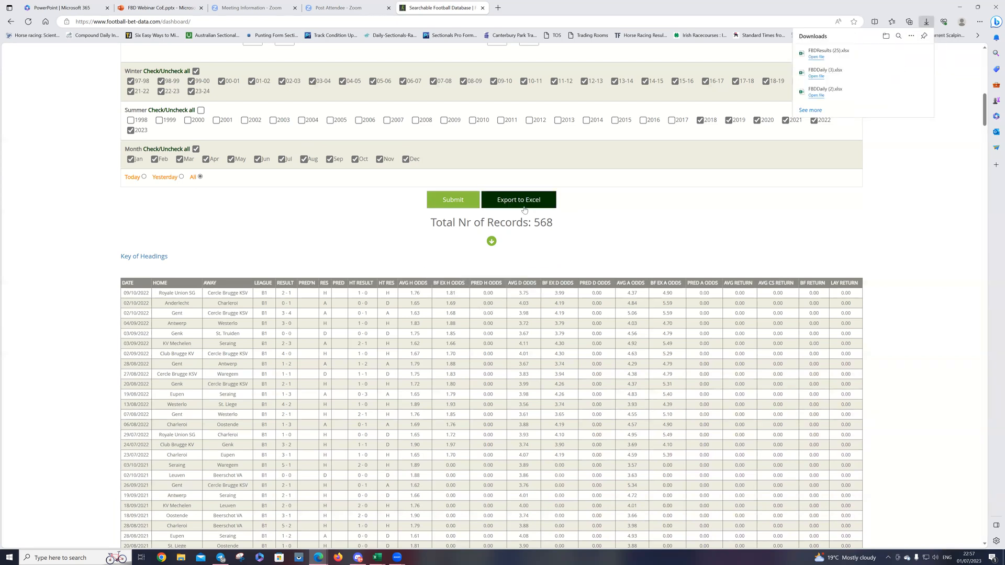
click(817, 57)
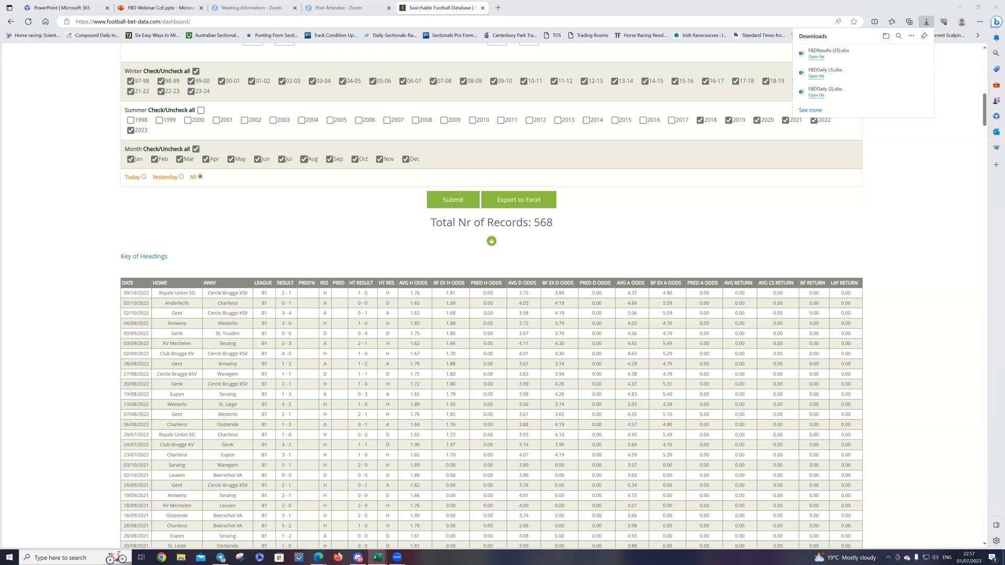
Step: Export the filtered results to Excel again and bring the FBDResults (26) workbook to the front
click(519, 199)
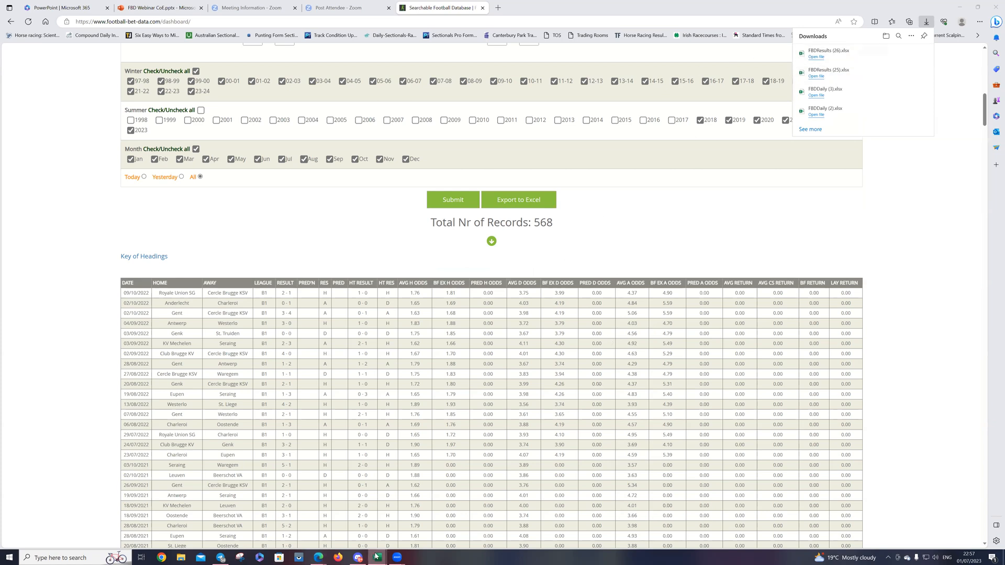
mouse_move(377, 558)
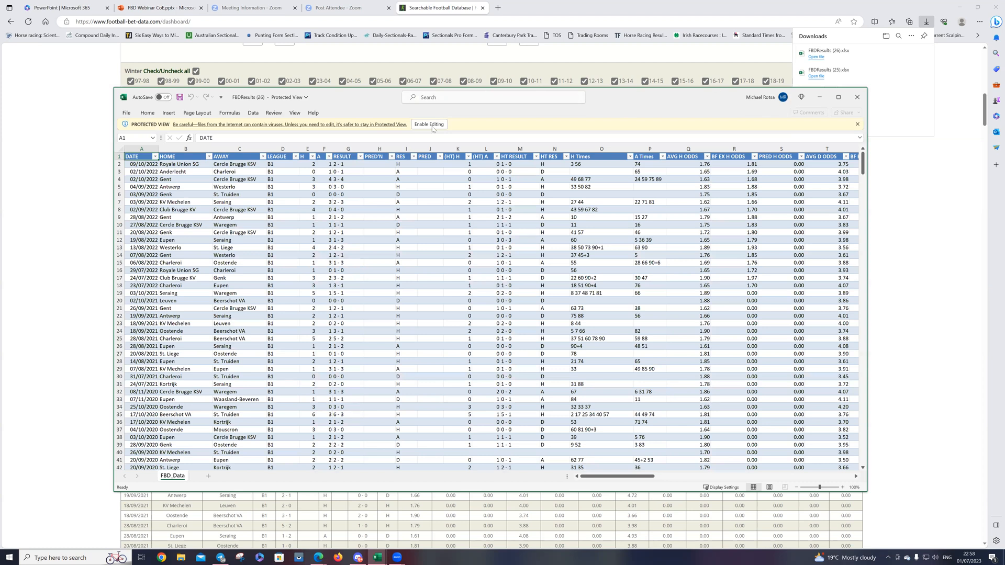
click(432, 127)
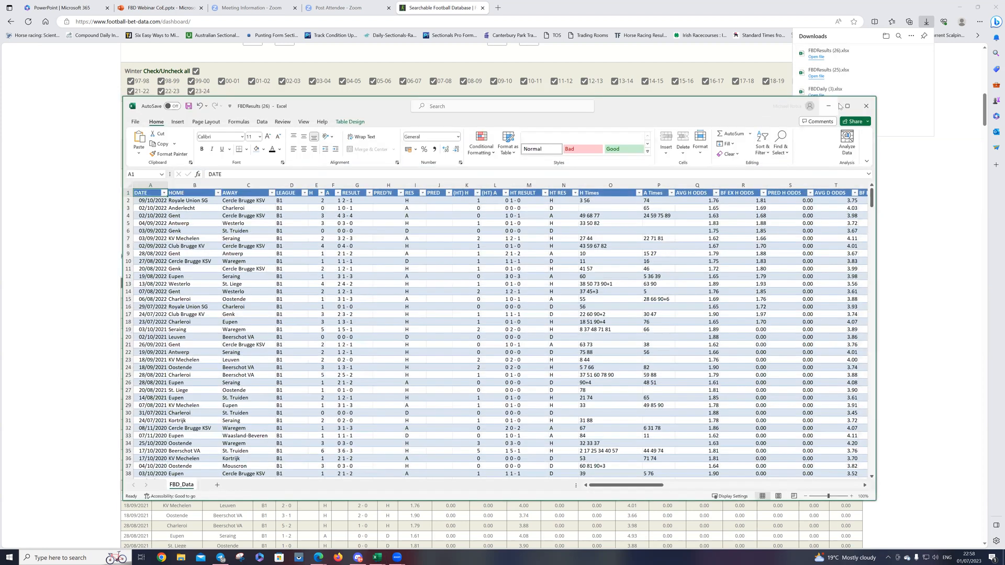
Step: Maximize the FBDResults (26) workbook window and hide the PRED H ODDS column
click(847, 105)
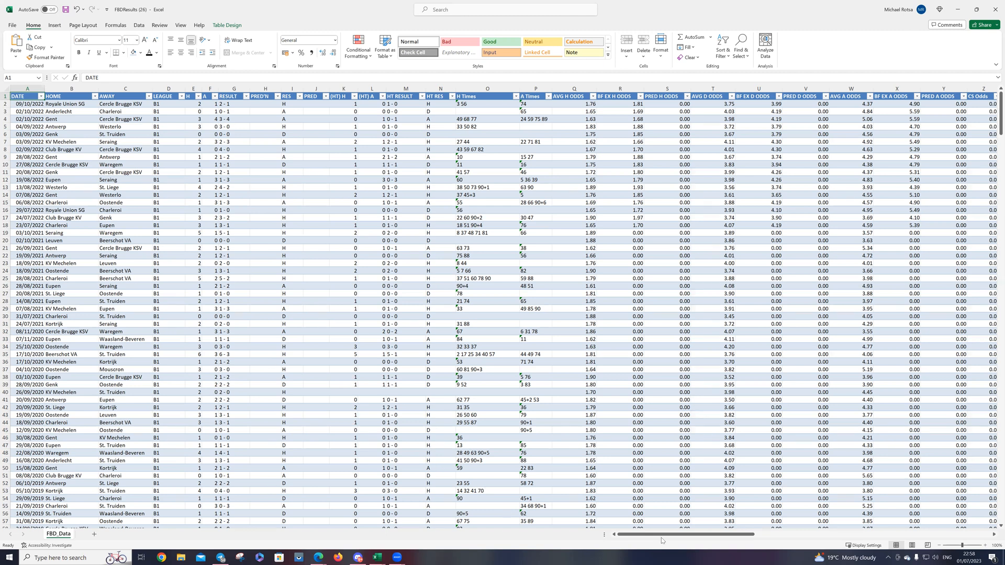
drag(661, 538, 698, 537)
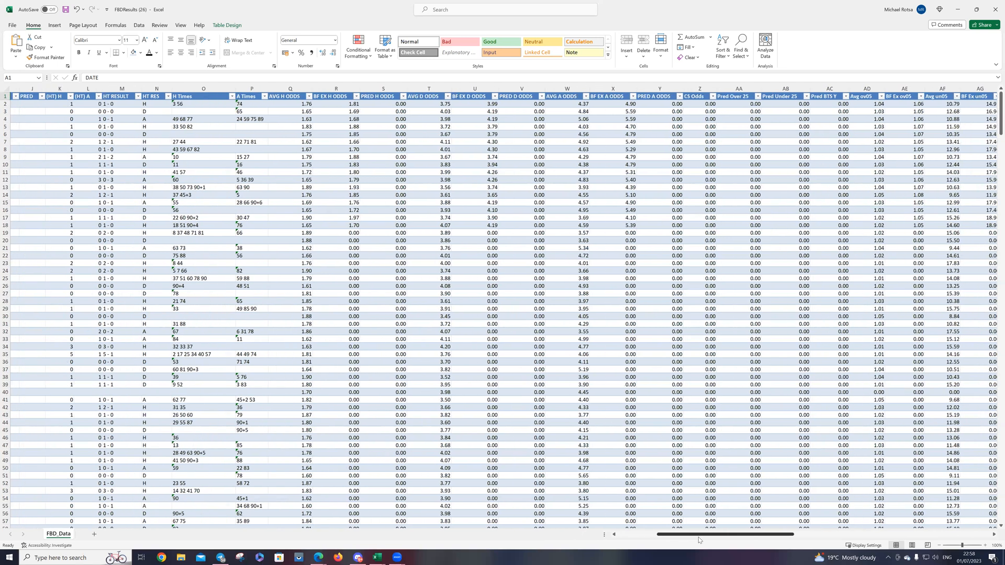
click(381, 89)
right_click(382, 90)
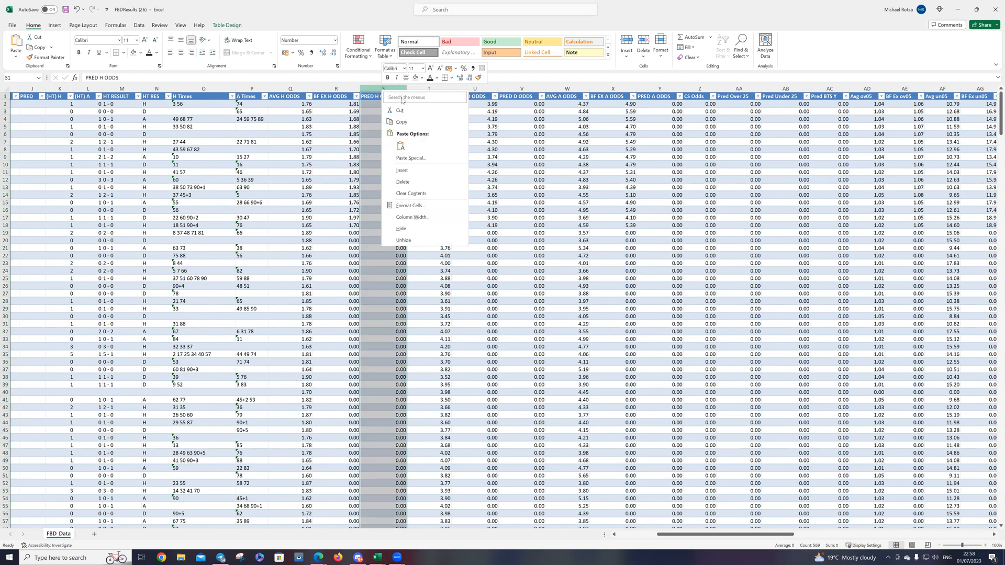
click(402, 229)
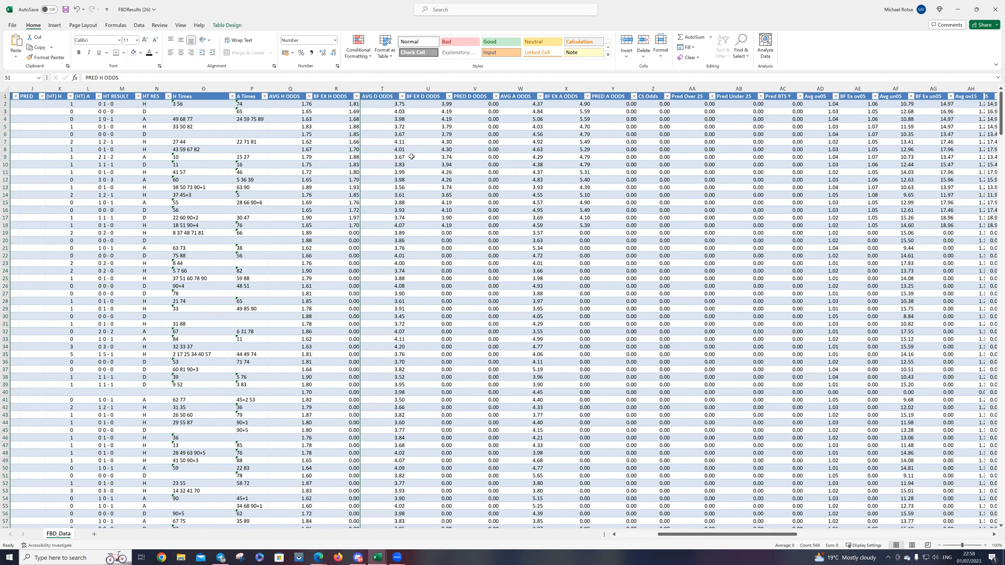
Step: Hide the PRED D ODDS and PRED A ODDS columns
click(484, 89)
right_click(482, 90)
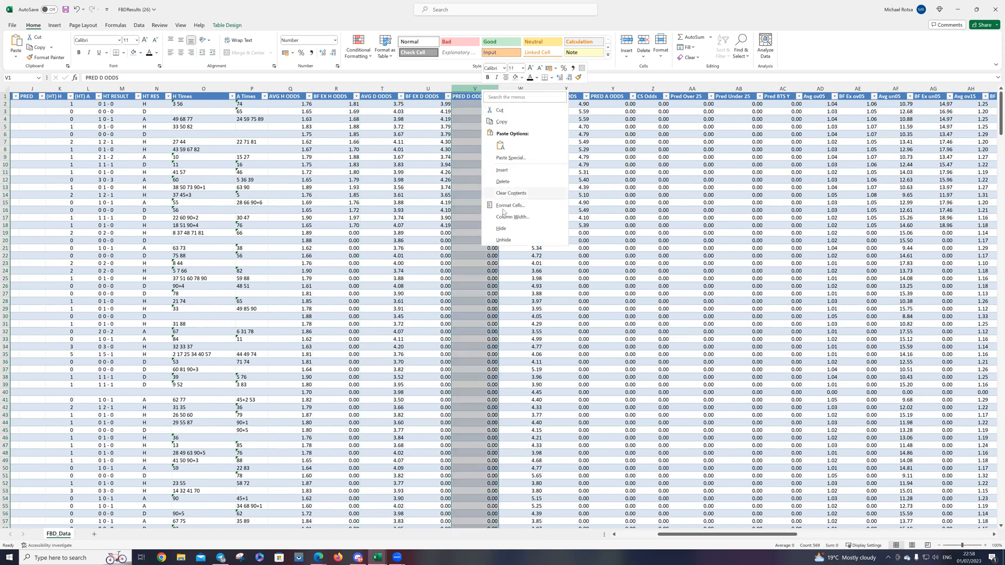
click(501, 229)
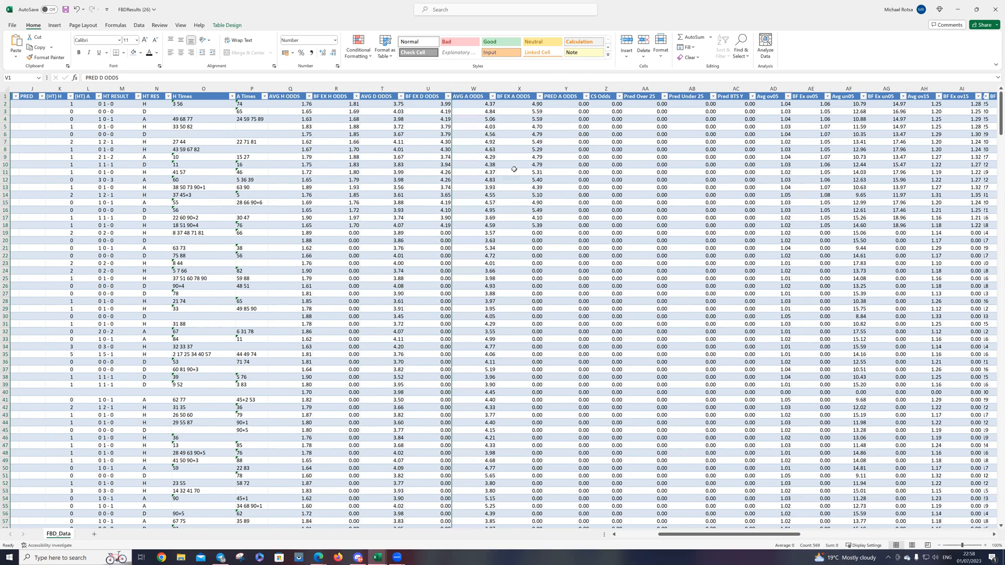
click(563, 88)
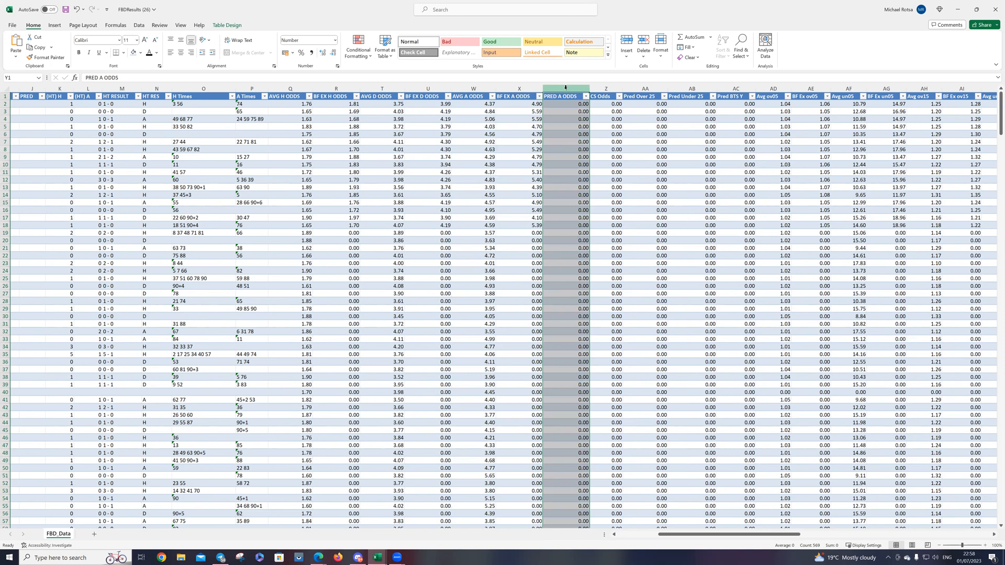
right_click(566, 88)
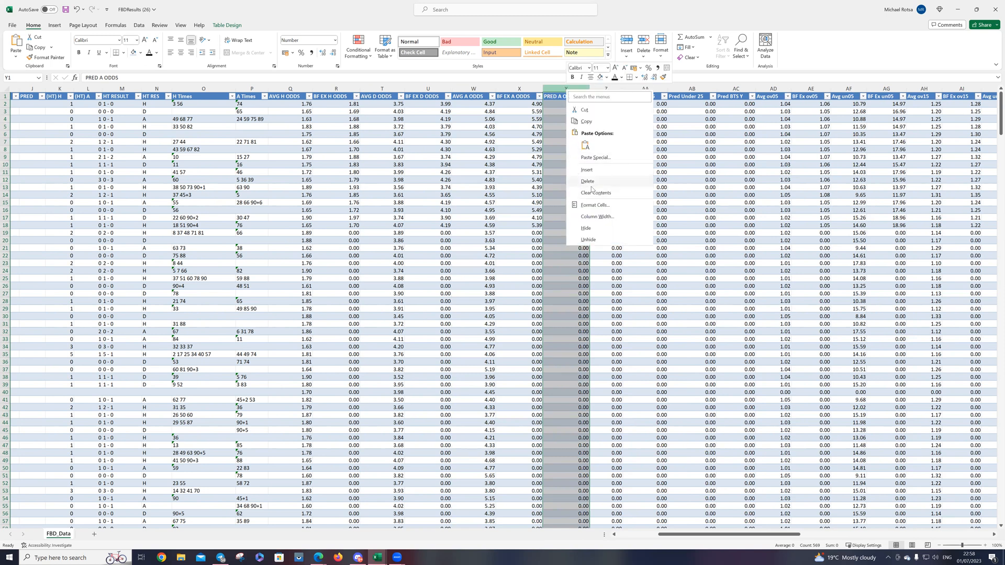
click(587, 228)
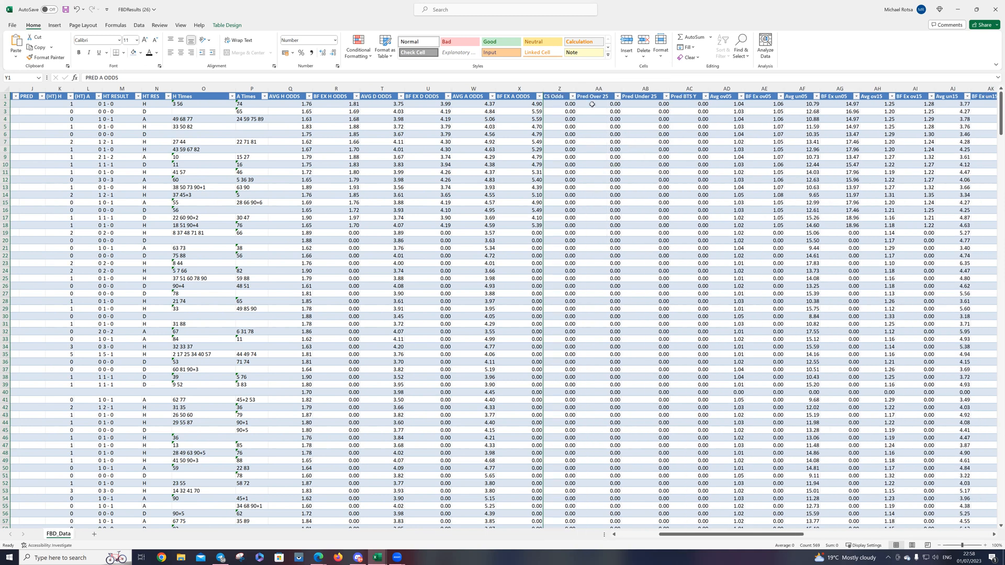
Step: Hide the CS Odds column
click(555, 85)
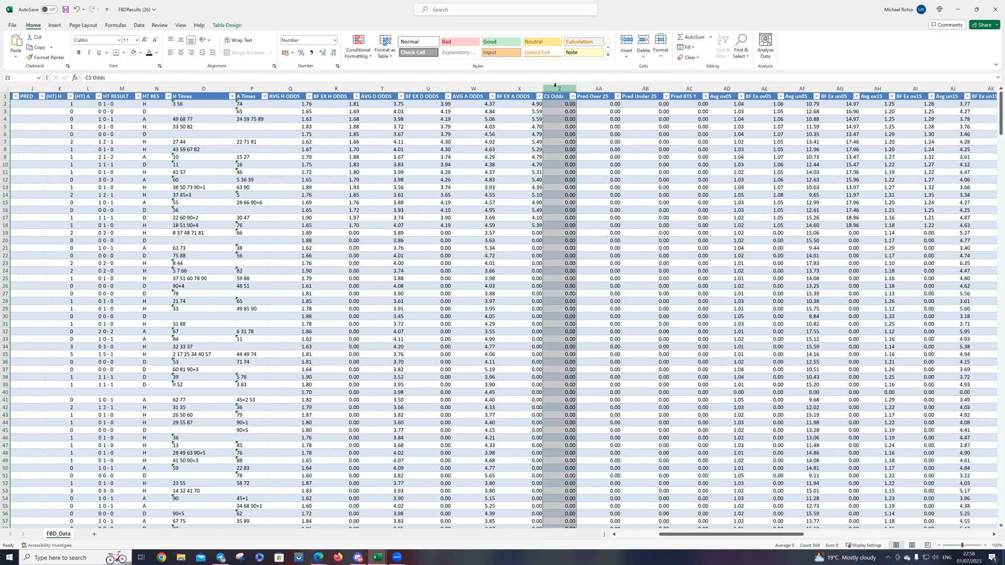
right_click(557, 89)
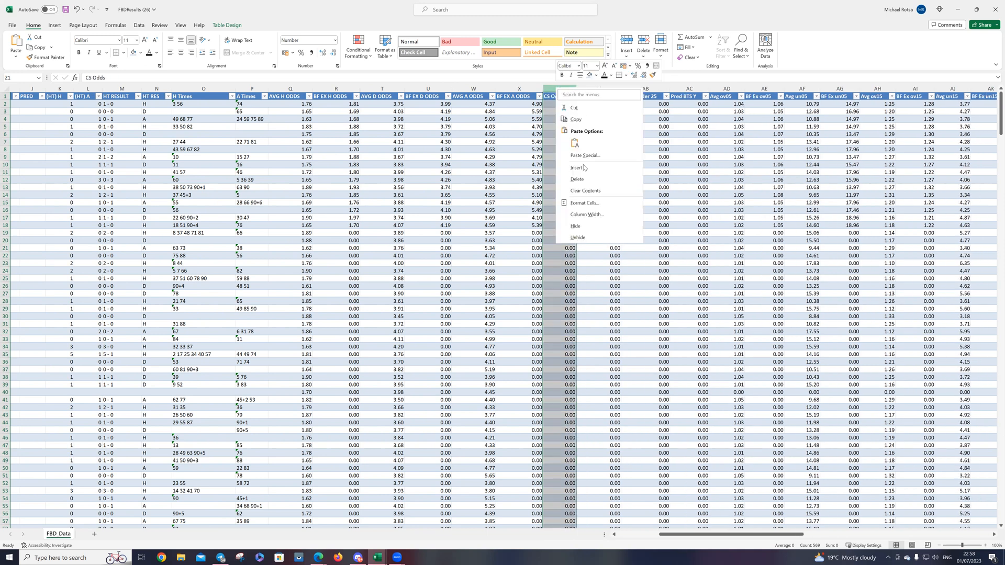
click(582, 230)
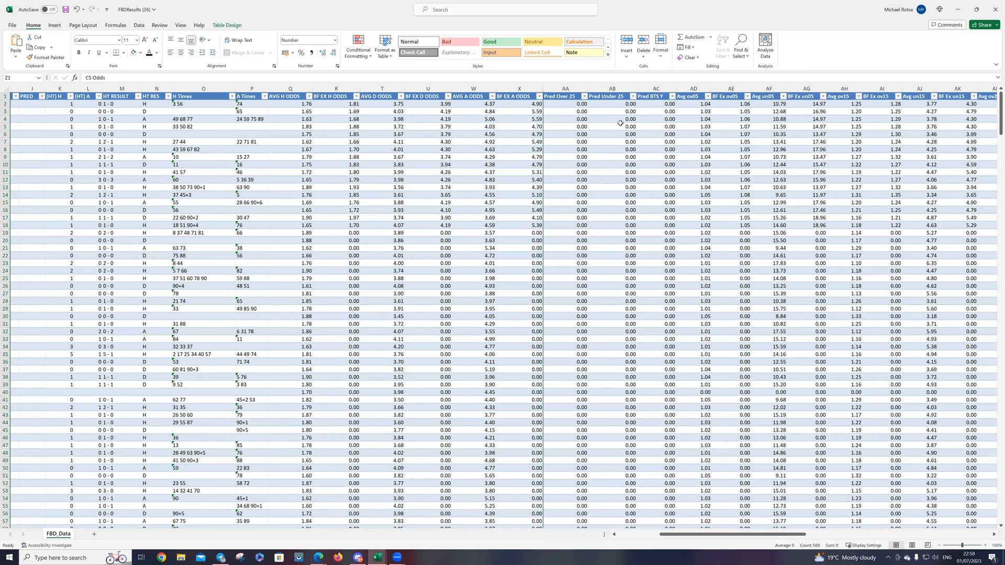
Step: Hide the adjacent Pred Over 25, Pred Under 25 and Pred BTS Y columns together
click(585, 88)
key(ctrl+a)
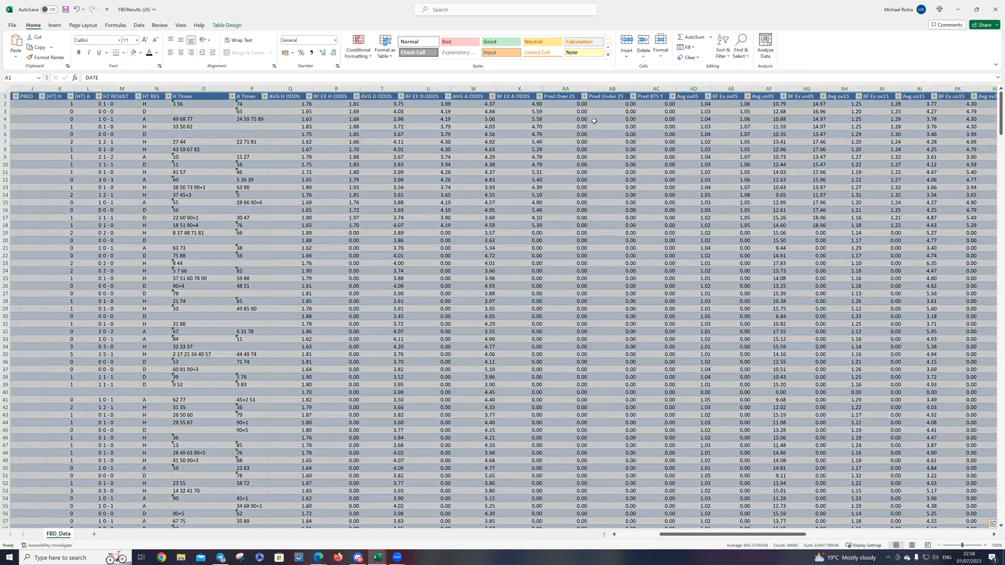
click(580, 132)
drag(582, 88, 646, 89)
right_click(590, 88)
click(586, 88)
right_click(644, 89)
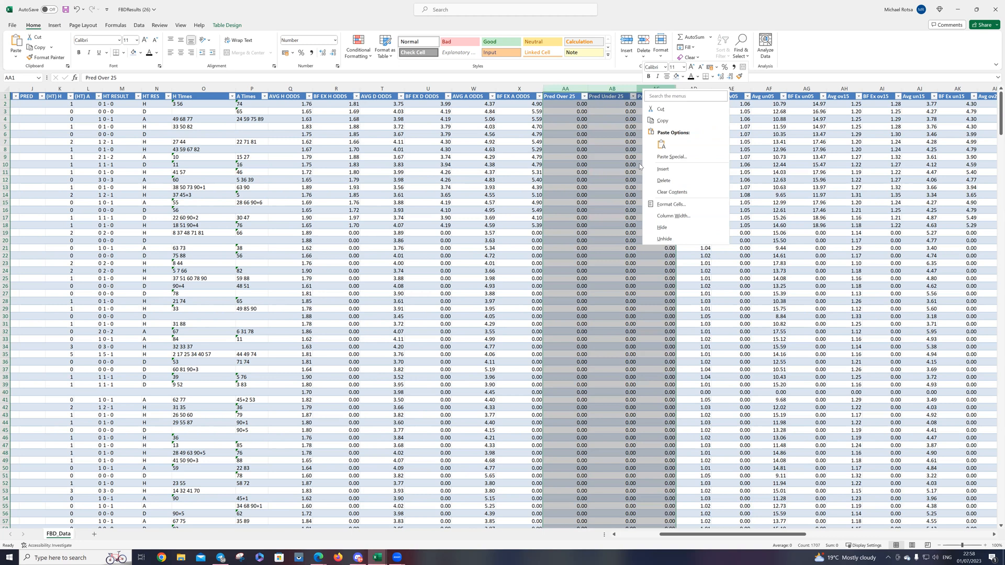
click(663, 228)
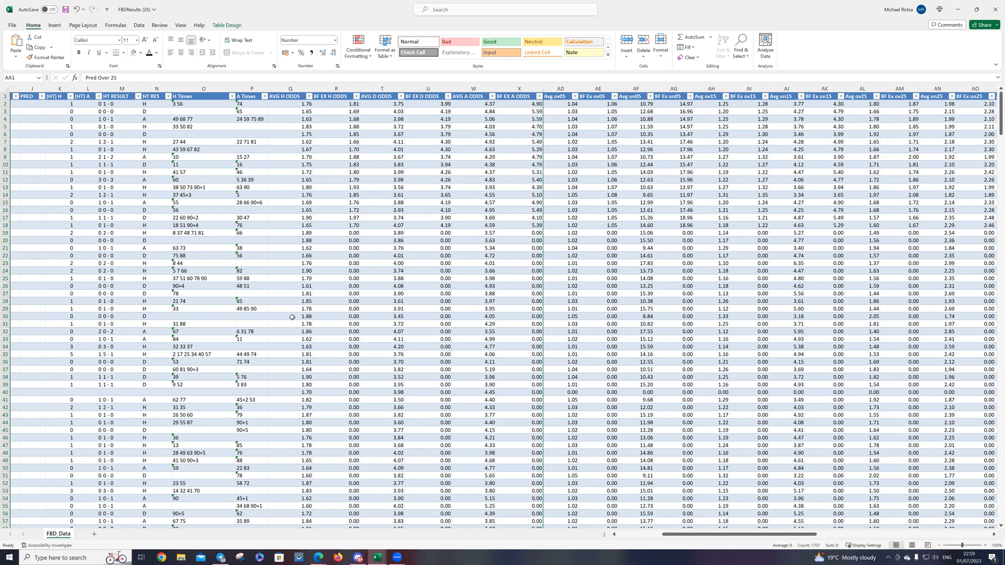
Step: Sort the table by the RES column from A to Z
scroll(318, 214, down, 1)
scroll(318, 213, up, 1)
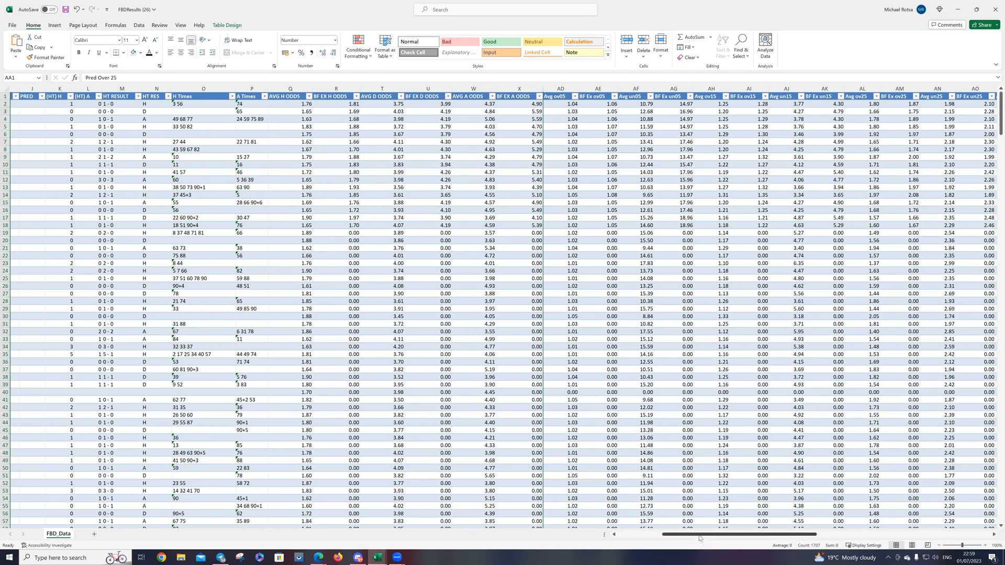
drag(696, 535, 653, 541)
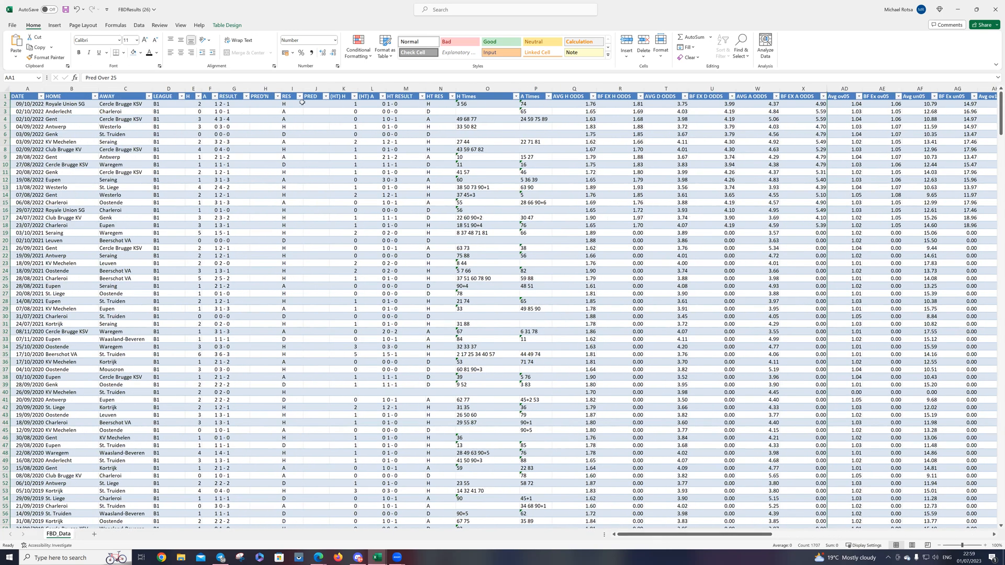
click(300, 95)
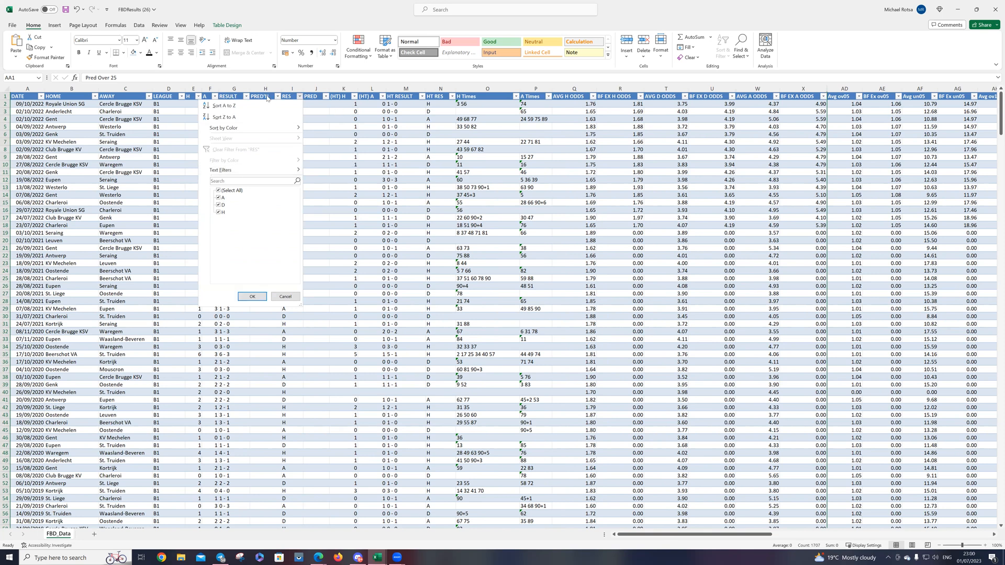
key(Escape)
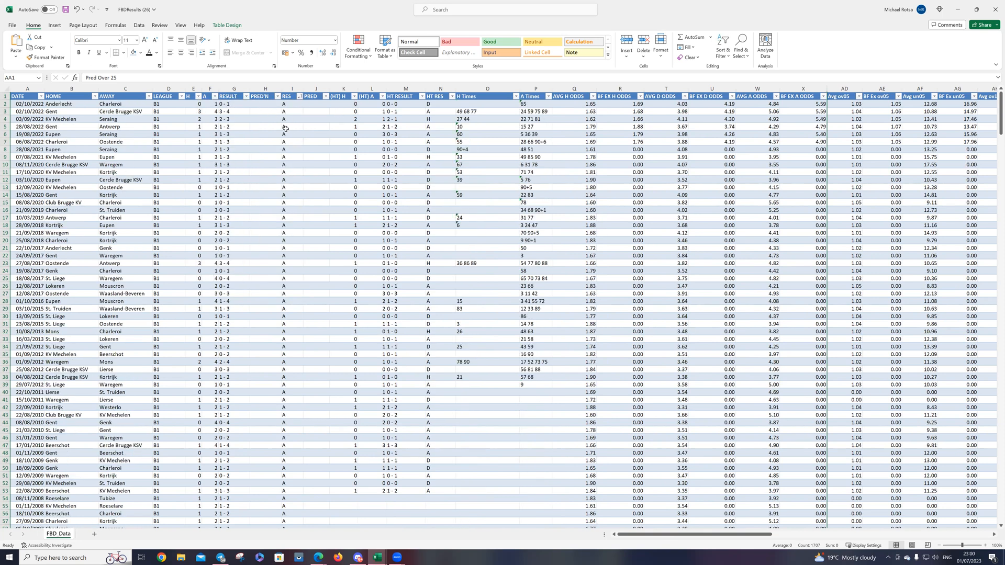
Step: Fill all the A results in the RES column, down to row 130, with light red
drag(286, 165, 292, 314)
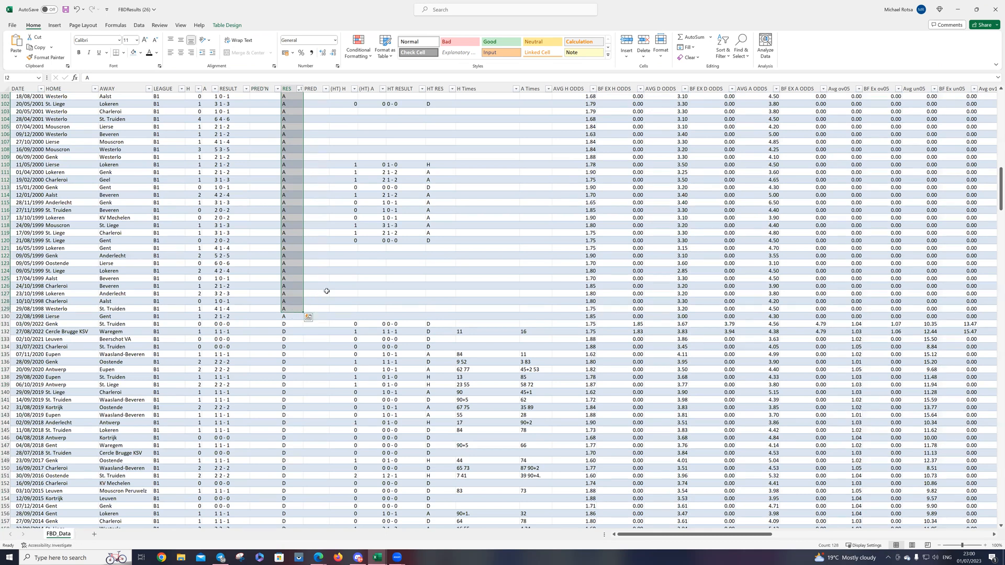
right_click(296, 294)
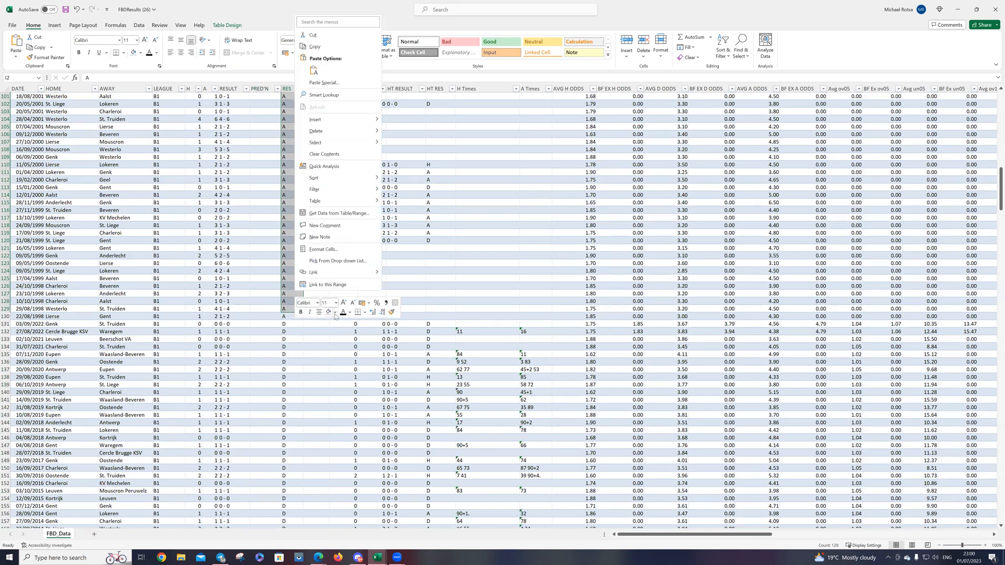
click(336, 312)
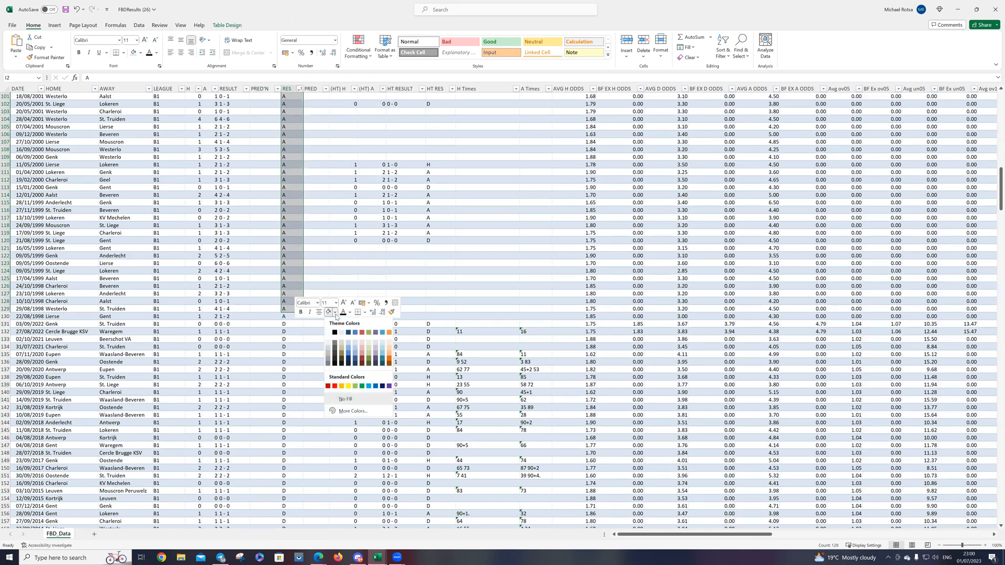
click(361, 342)
scroll(273, 305, up, 20)
scroll(274, 305, down, 20)
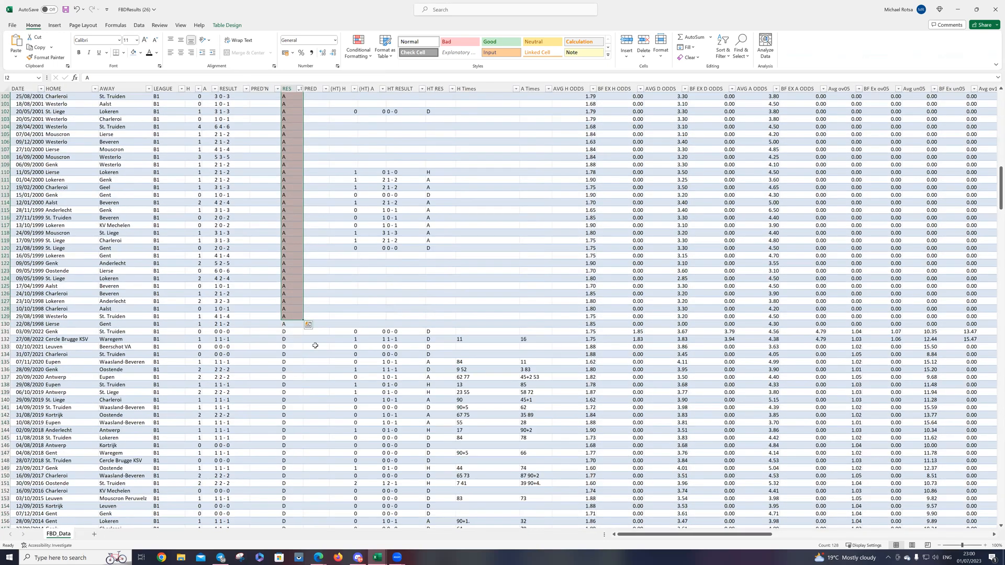
click(316, 346)
right_click(293, 323)
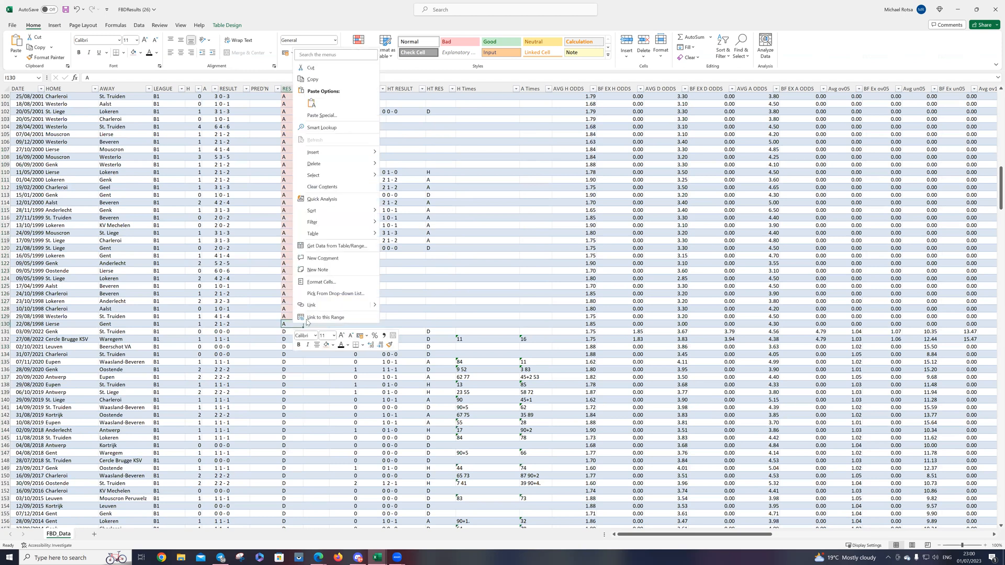
key(Escape)
Step: Fill the D results in the RES column, rows 131 to 261, with orange
scroll(270, 293, down, 8)
drag(296, 152, 282, 407)
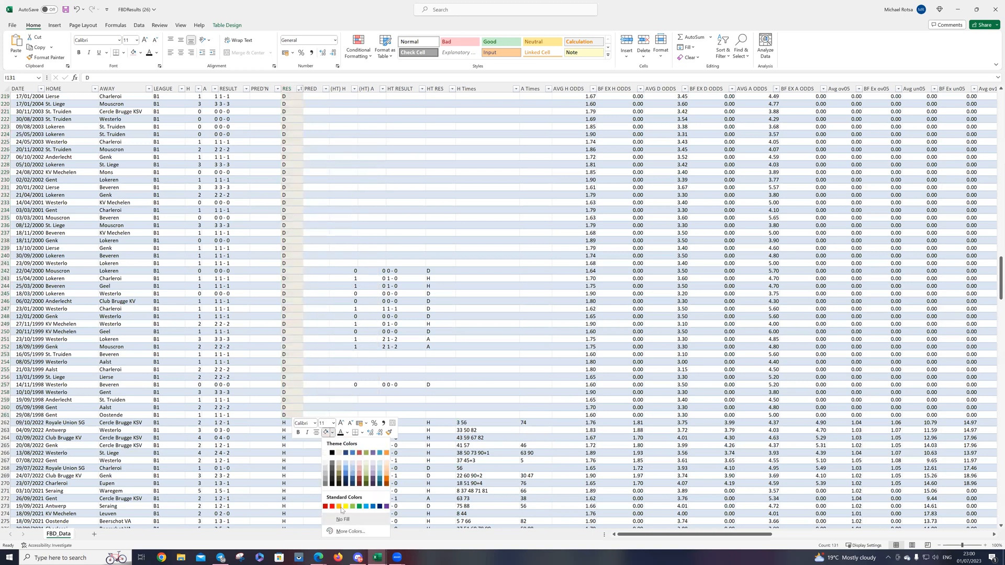
click(339, 506)
scroll(278, 346, up, 20)
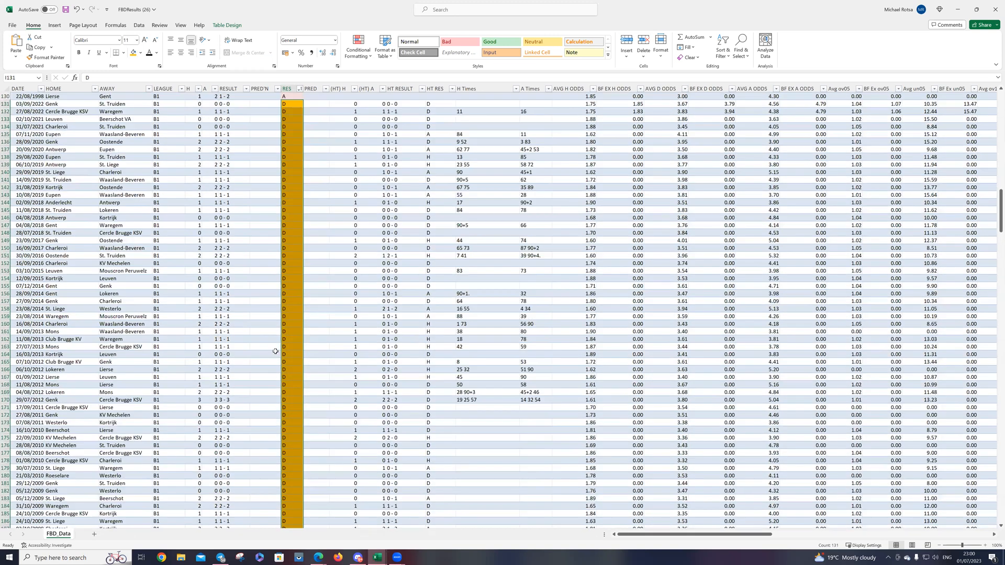
scroll(277, 345, down, 20)
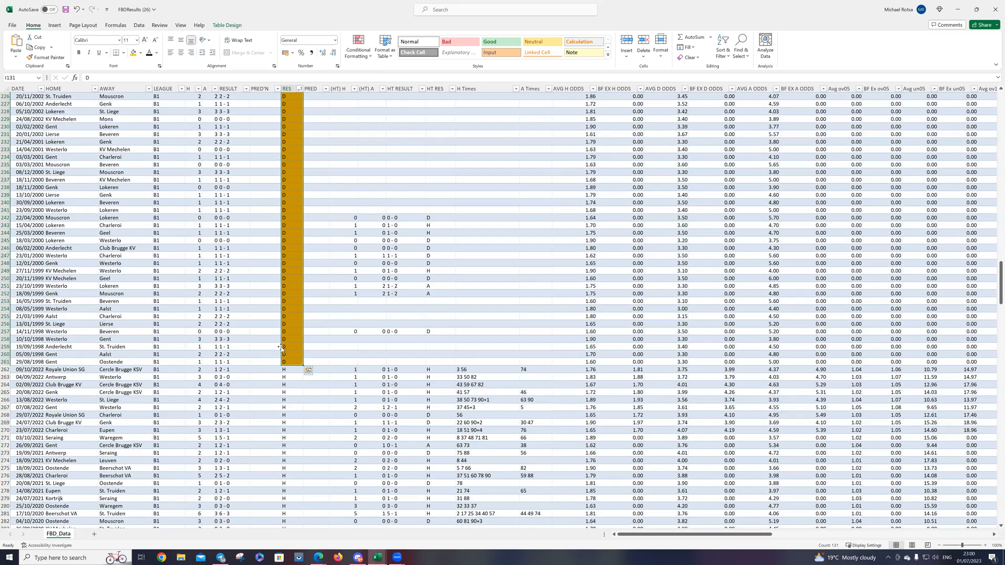
Step: Fill the H results in the RES column, rows 262 to 569, with a theme colour and return to the table's first rows
scroll(296, 298, down, 1)
drag(298, 459, 285, 492)
right_click(291, 504)
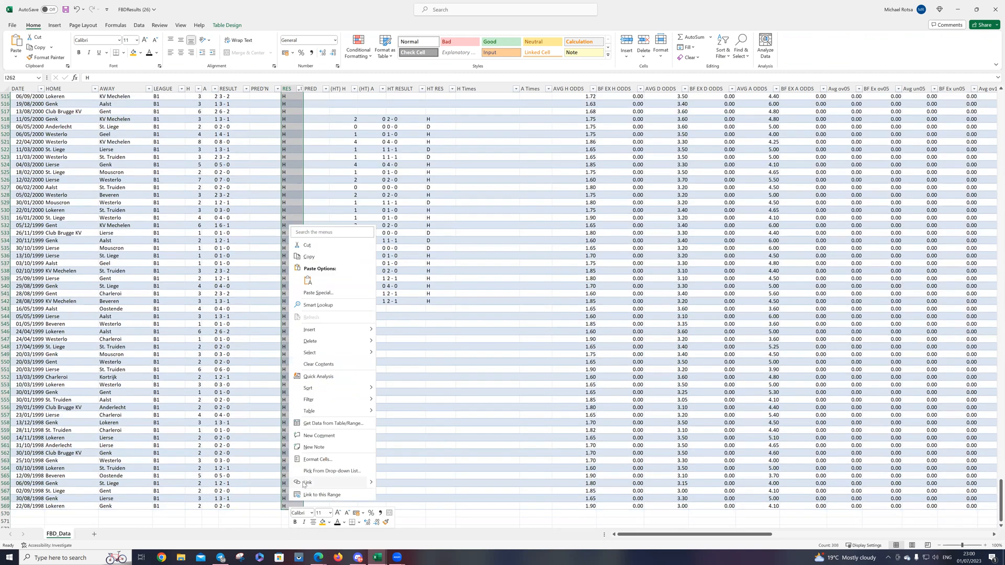
click(328, 523)
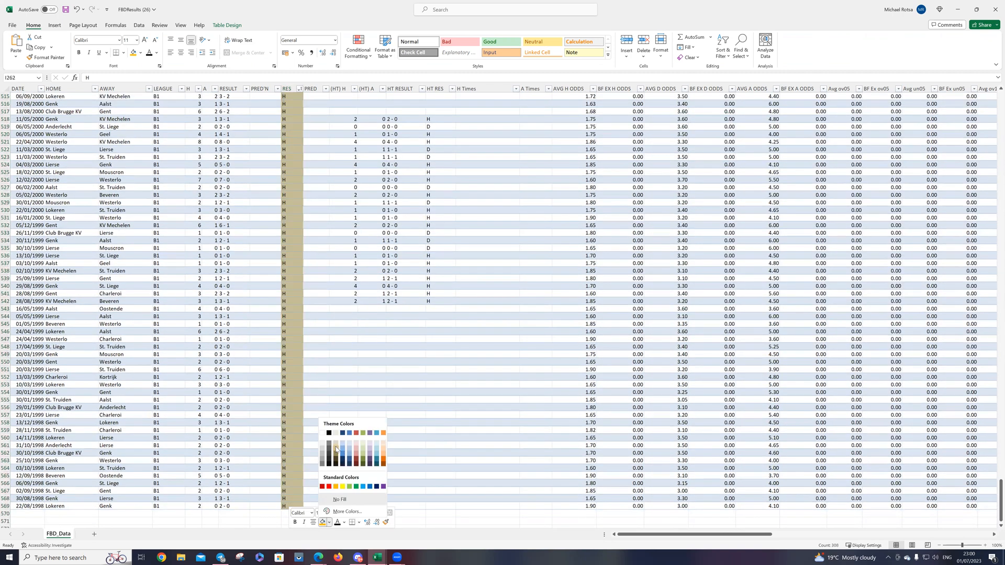
click(339, 450)
scroll(304, 239, up, 20)
scroll(304, 239, up, 20)
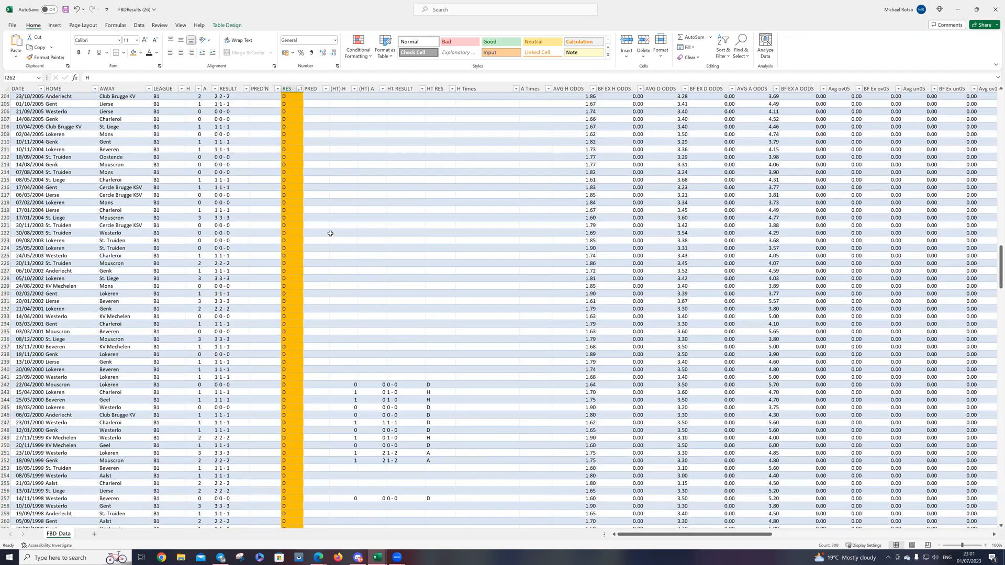
scroll(343, 247, up, 20)
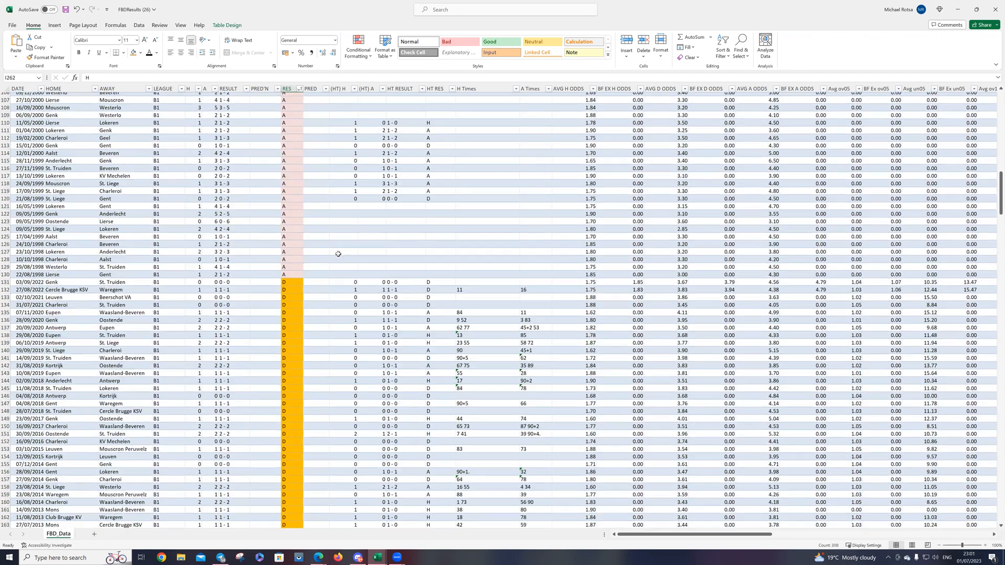
scroll(339, 258, up, 5)
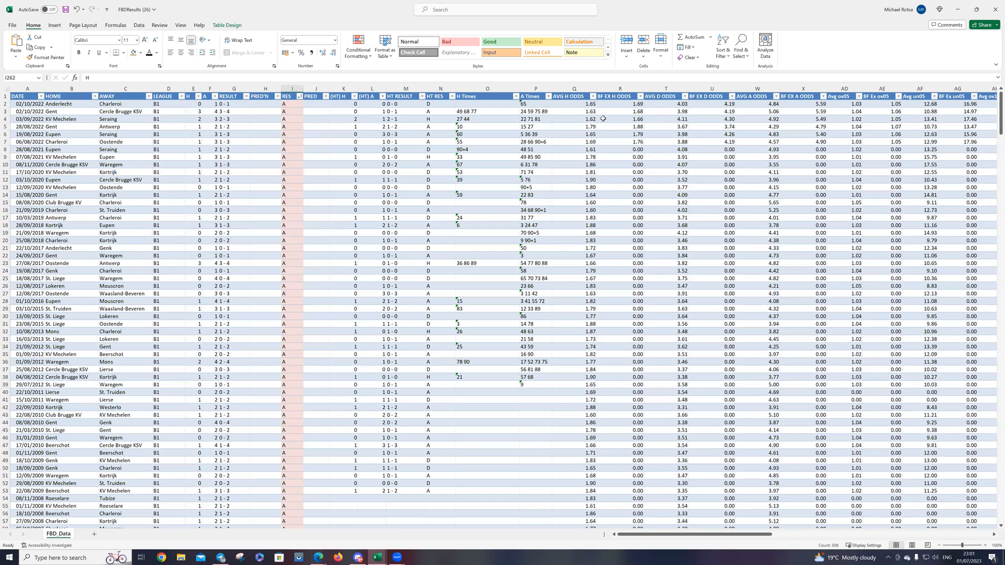
Step: Insert a new column before Avg ov05 and name its header CoE
drag(680, 537, 732, 536)
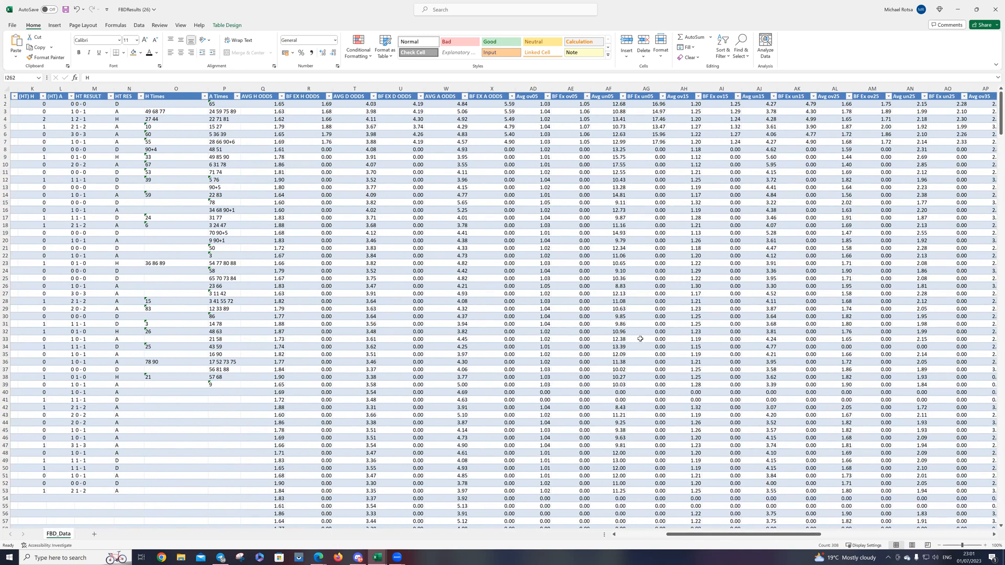
click(541, 89)
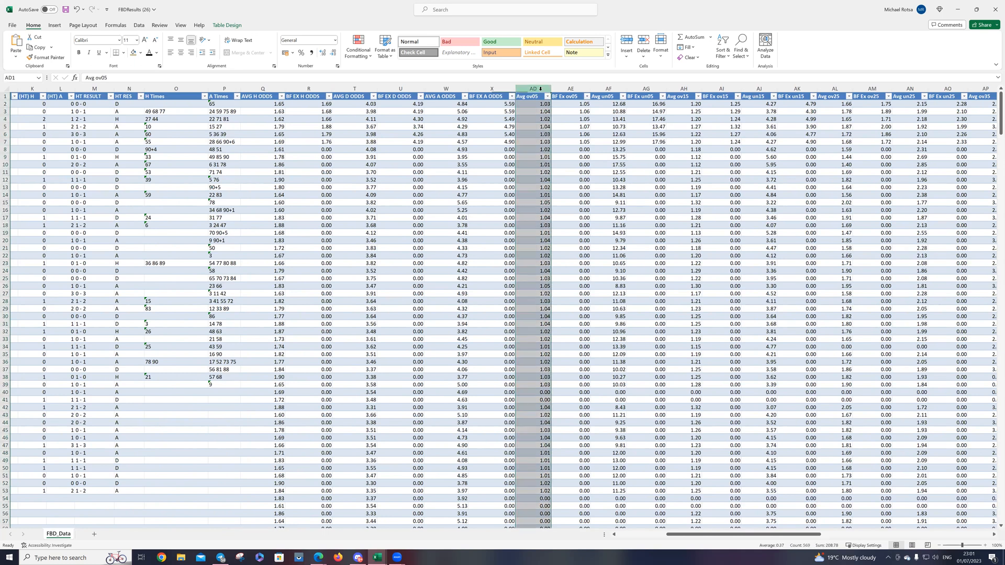
right_click(541, 89)
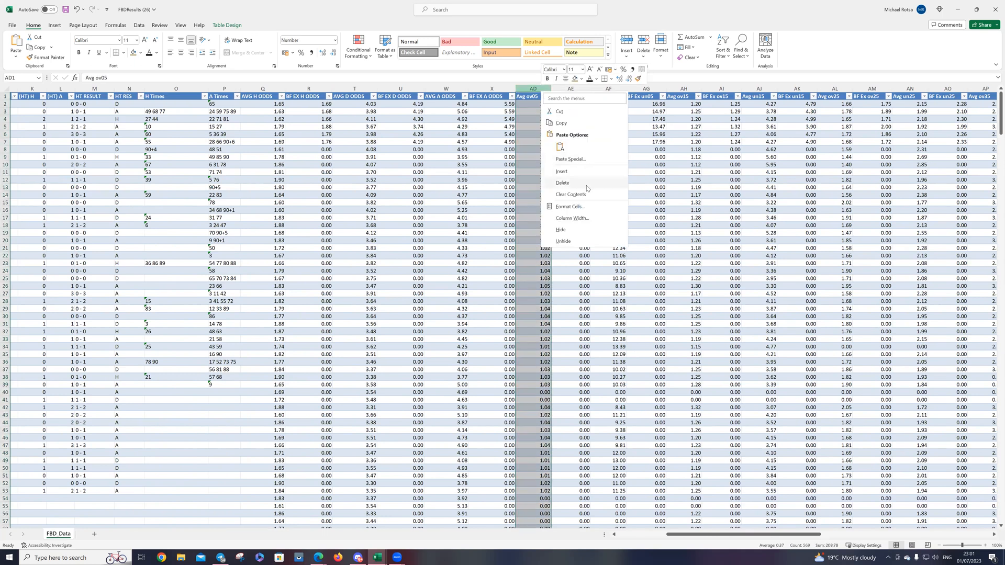
click(564, 172)
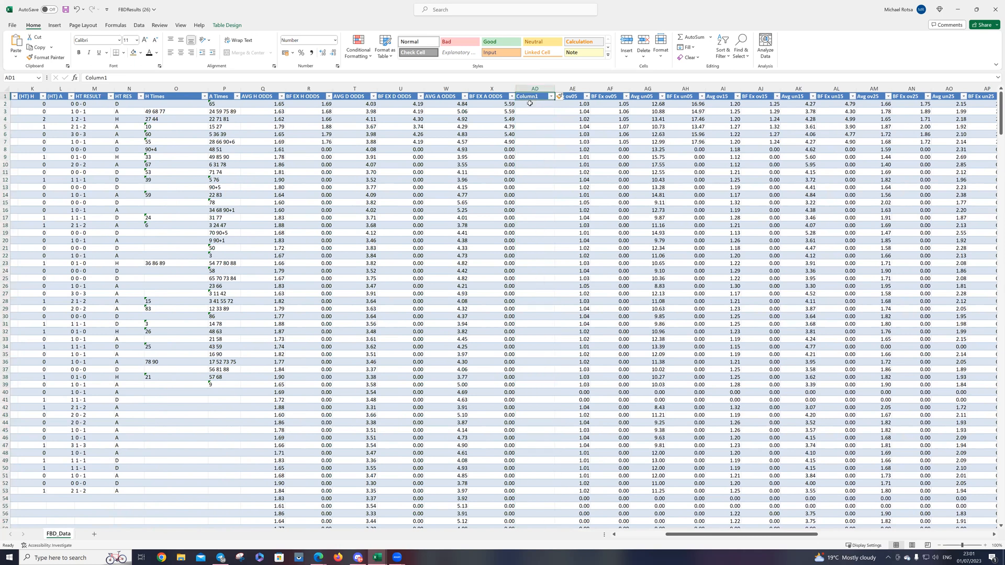
double_click(540, 96)
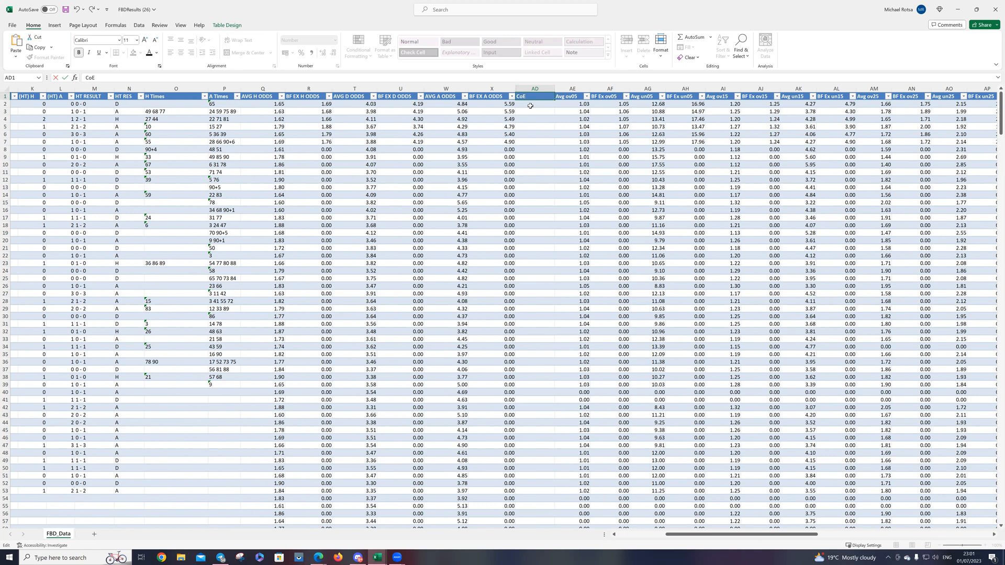
Step: Calculate the CoE column by dividing AVG H ODDS by AVG A ODDS, with the formula =Q2/W2 in the first data row
click(530, 106)
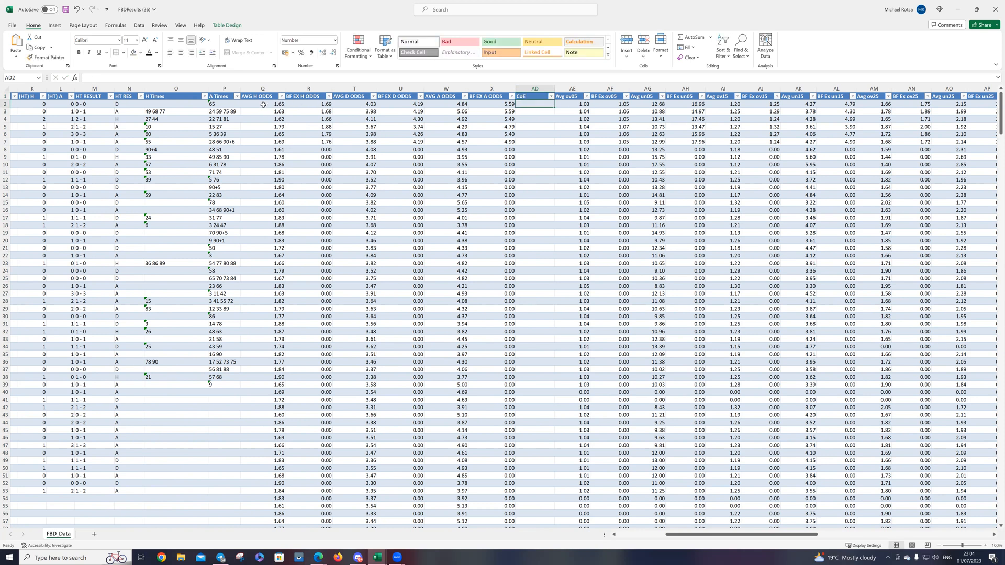
text(=)
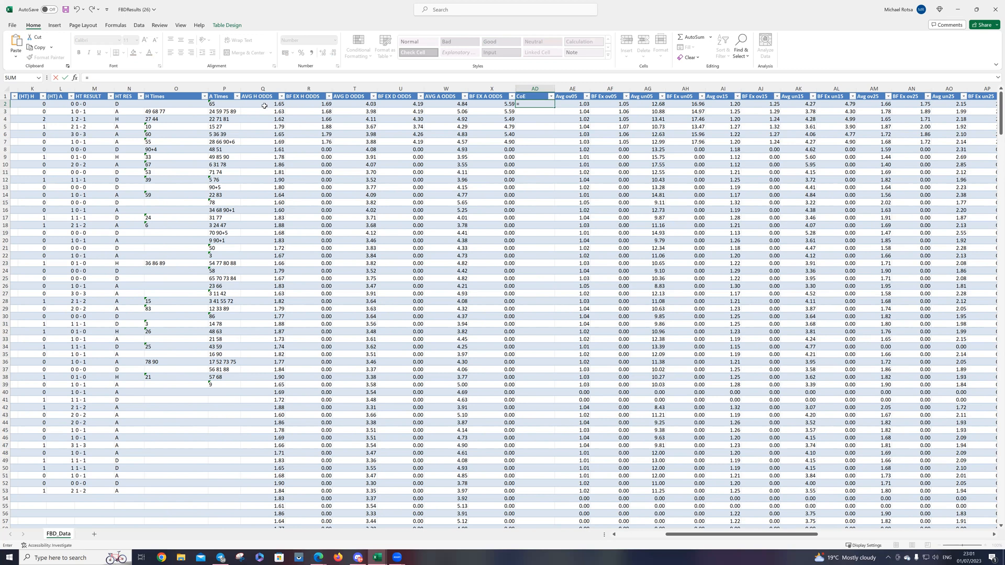
text(q)
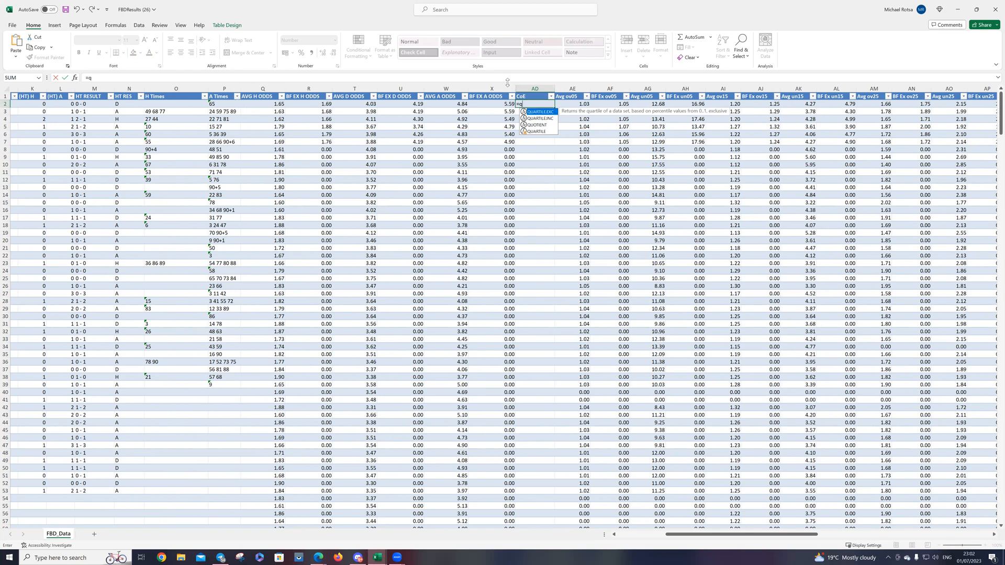
text(2/)
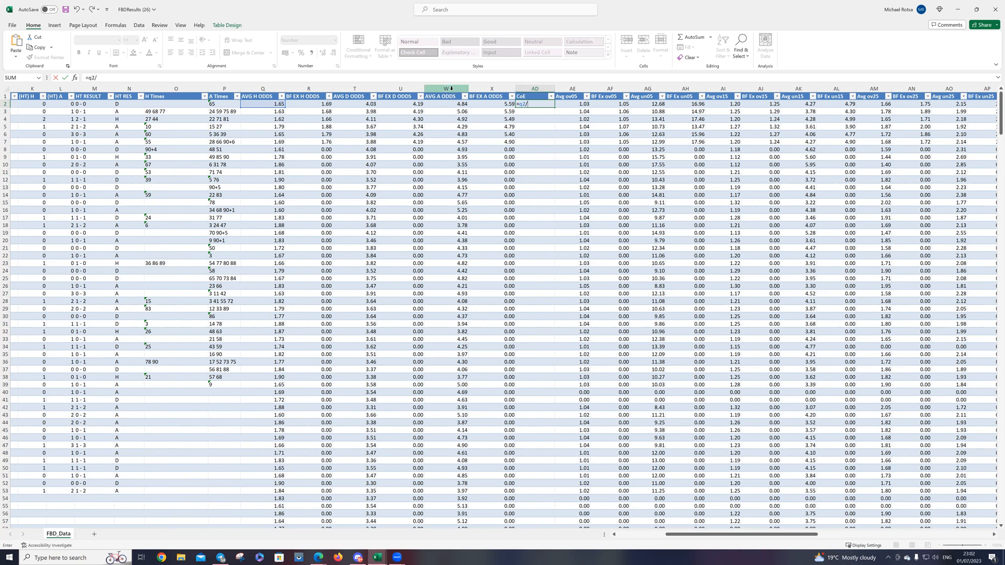
text(w2)
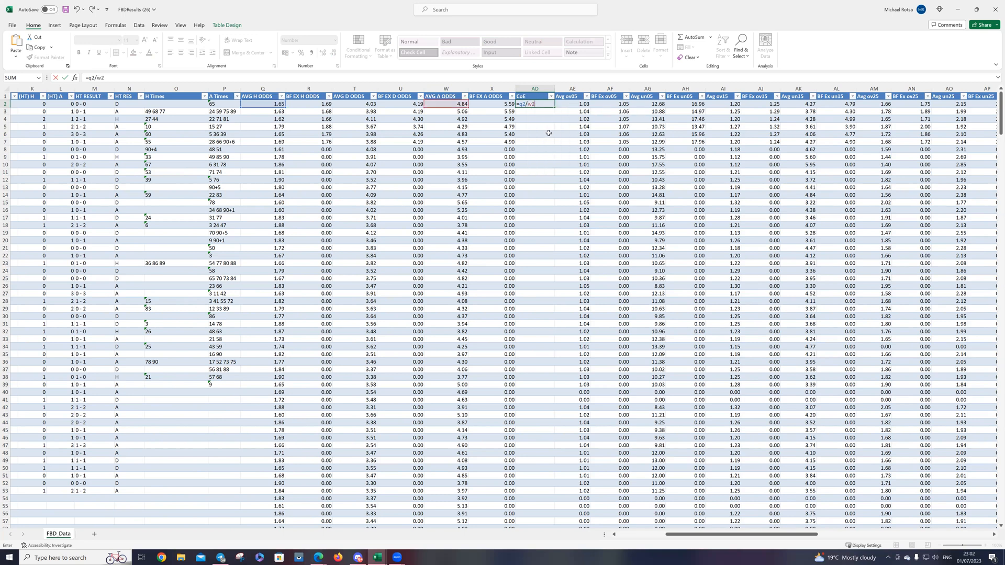
key(Return)
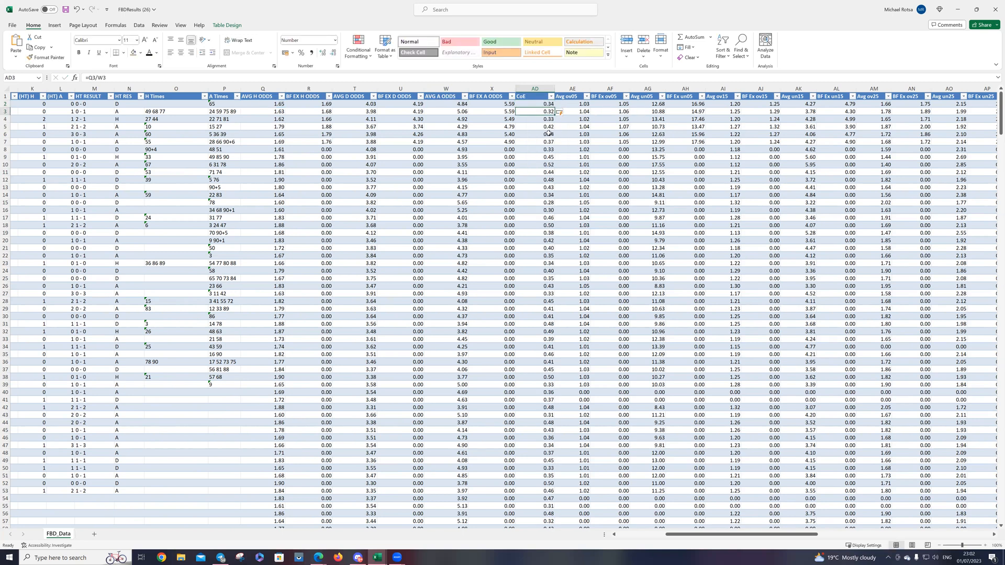
Step: Fill the entire CoE column with yellow
click(538, 86)
right_click(538, 88)
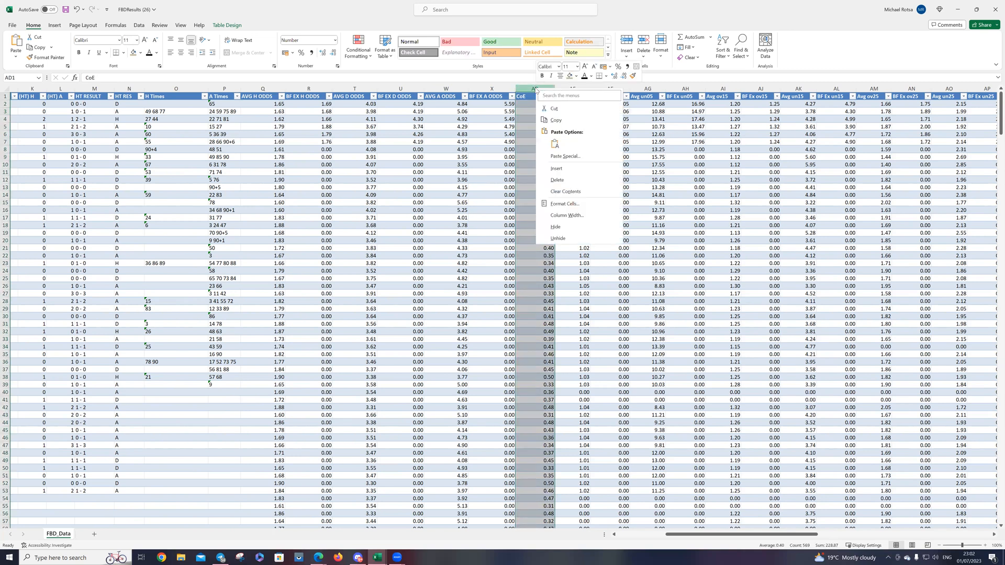
click(576, 76)
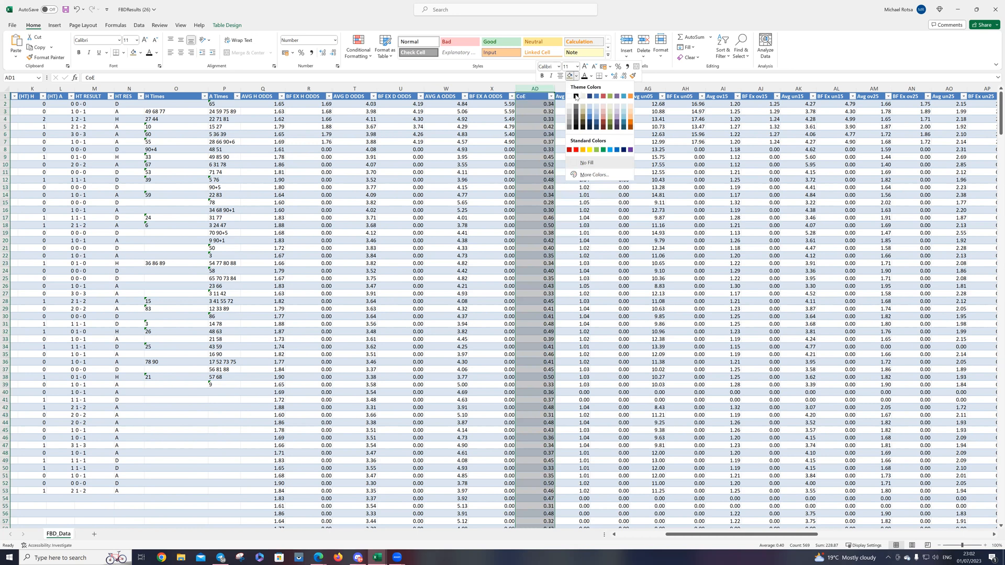
click(590, 149)
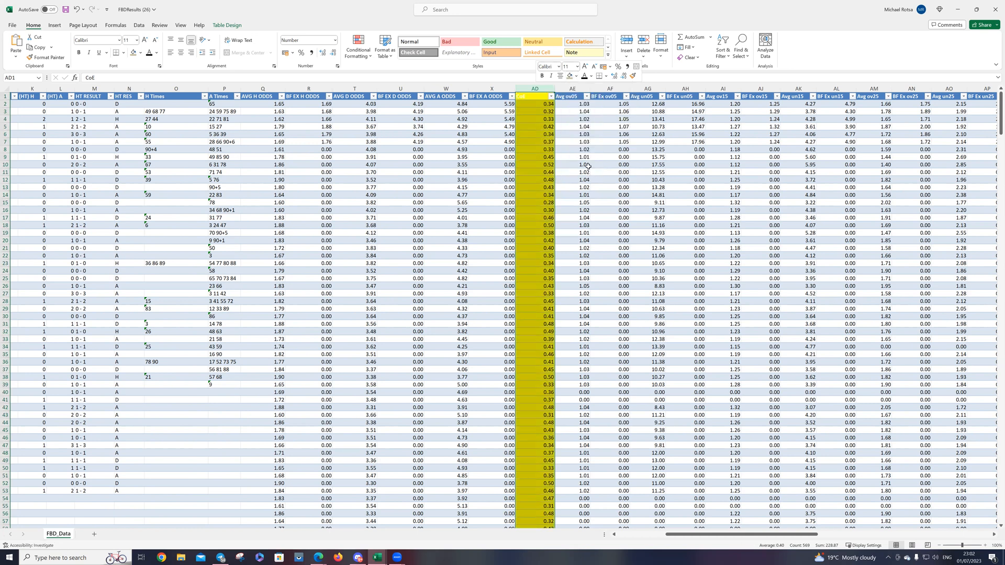
click(546, 206)
Step: Change the text colour of the CoE header cell to black
click(532, 96)
right_click(533, 96)
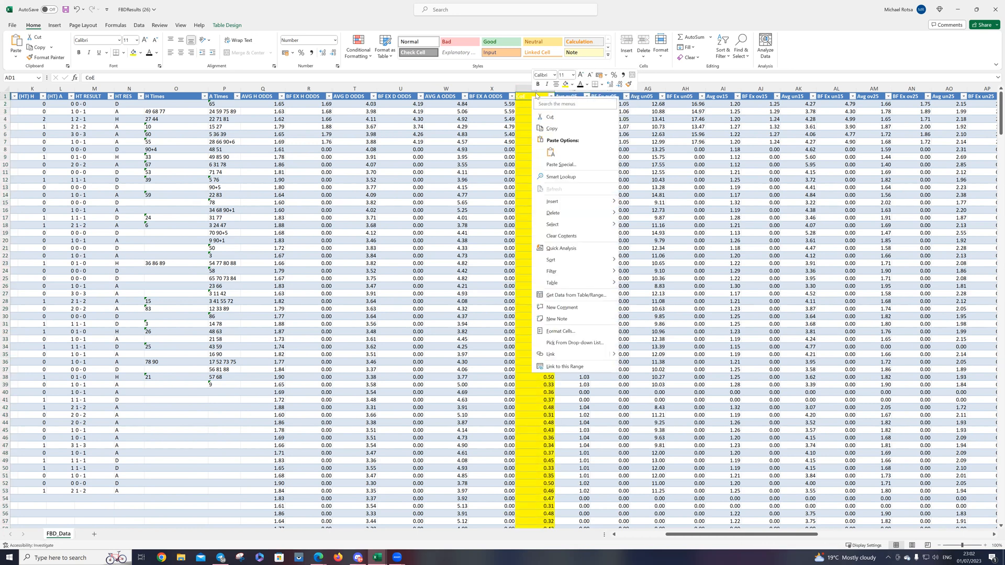
click(572, 86)
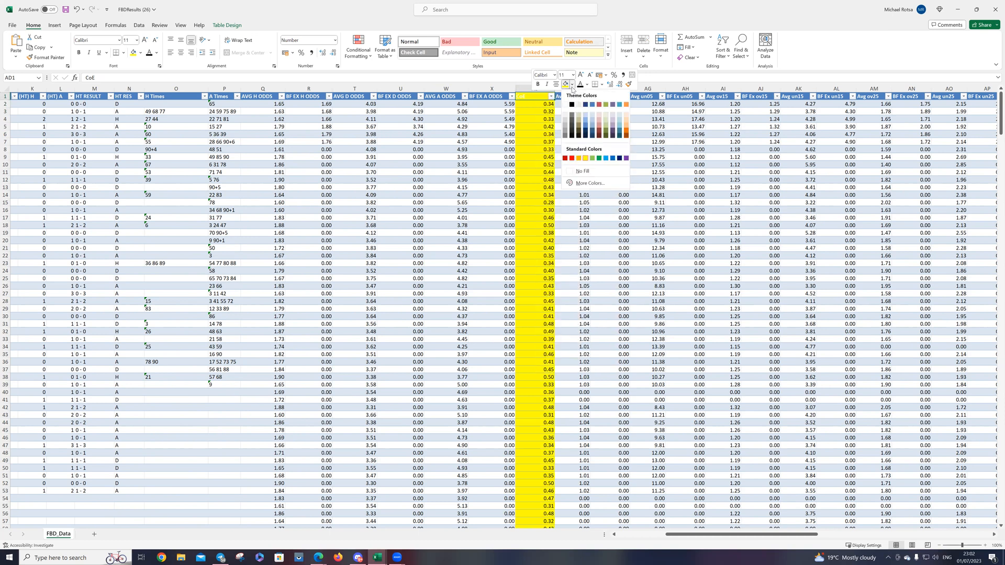
key(Escape)
click(532, 139)
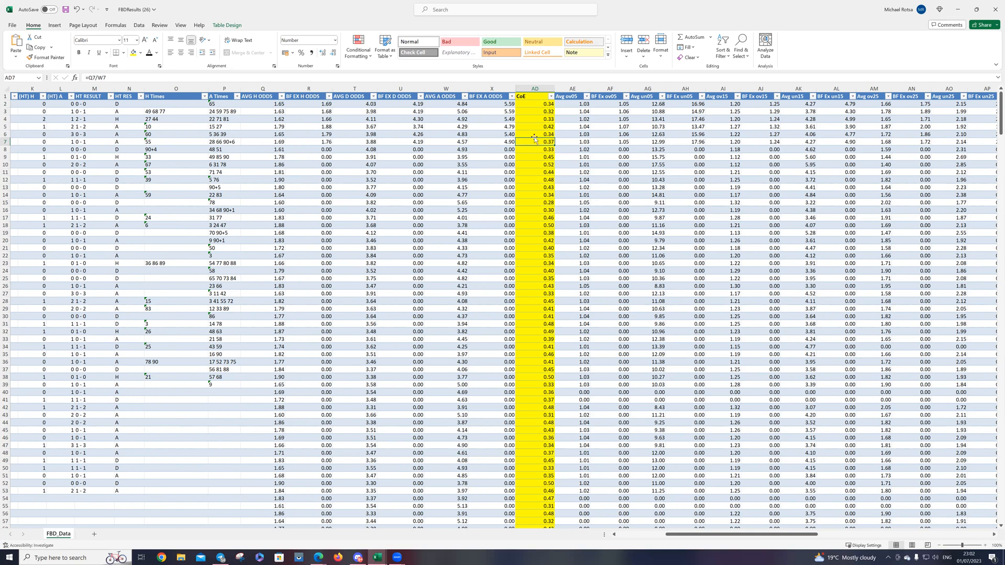
Step: Filter the CoE column to show only the matches with the value 0.25
click(551, 97)
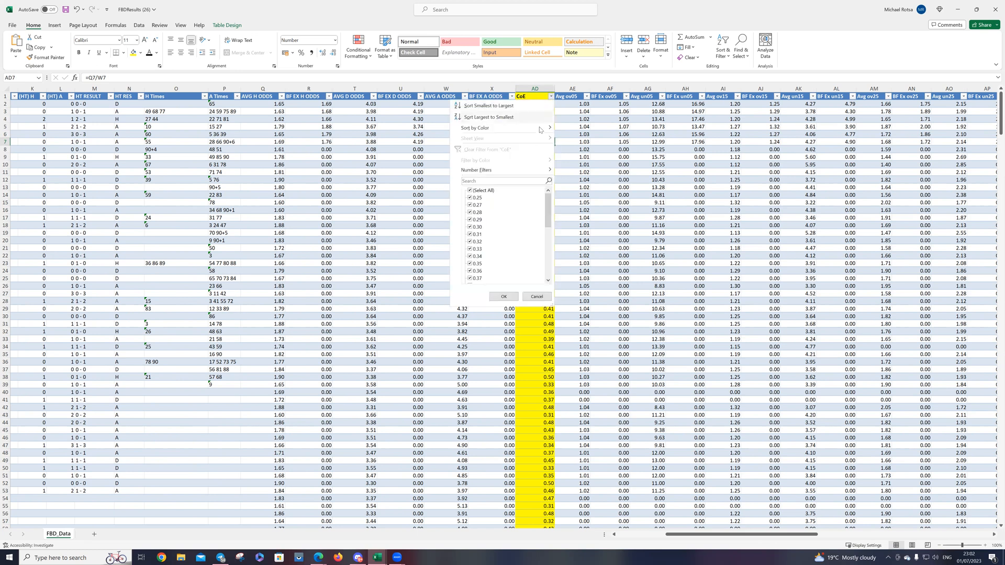
click(478, 190)
click(476, 197)
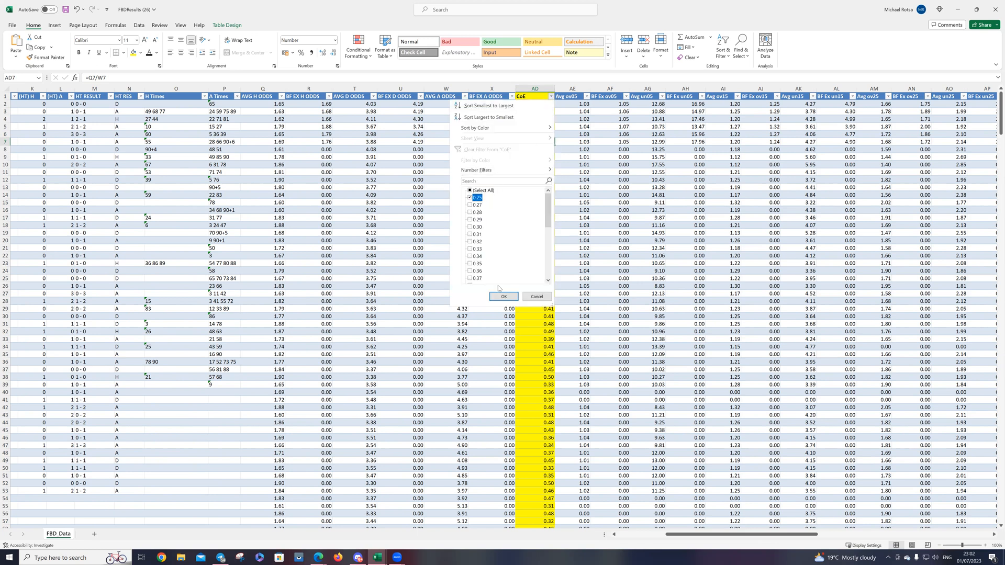
click(504, 297)
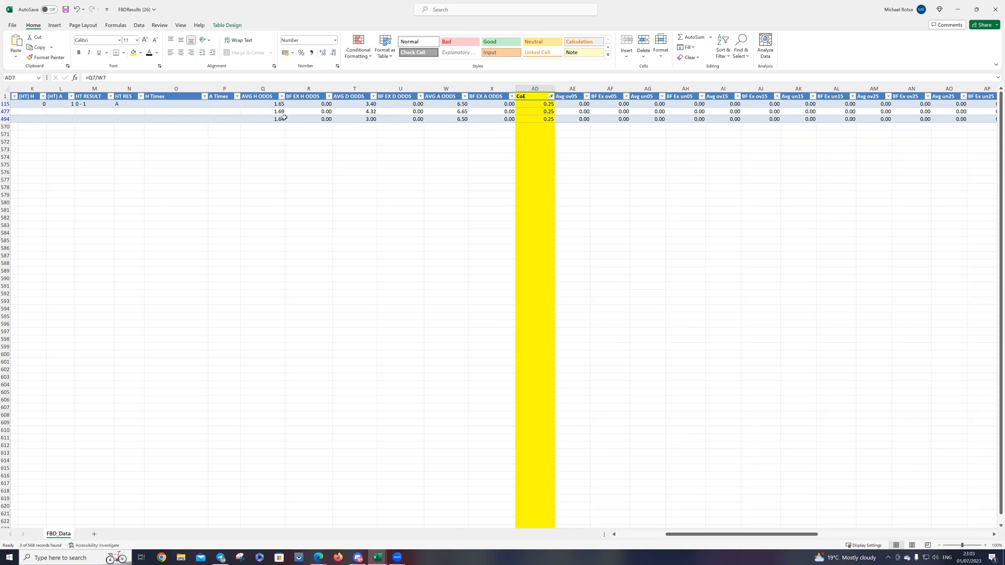
Step: Filter the CoE column to 0.33 only and sort the matches by AVG A ODDS from smallest to largest
click(550, 97)
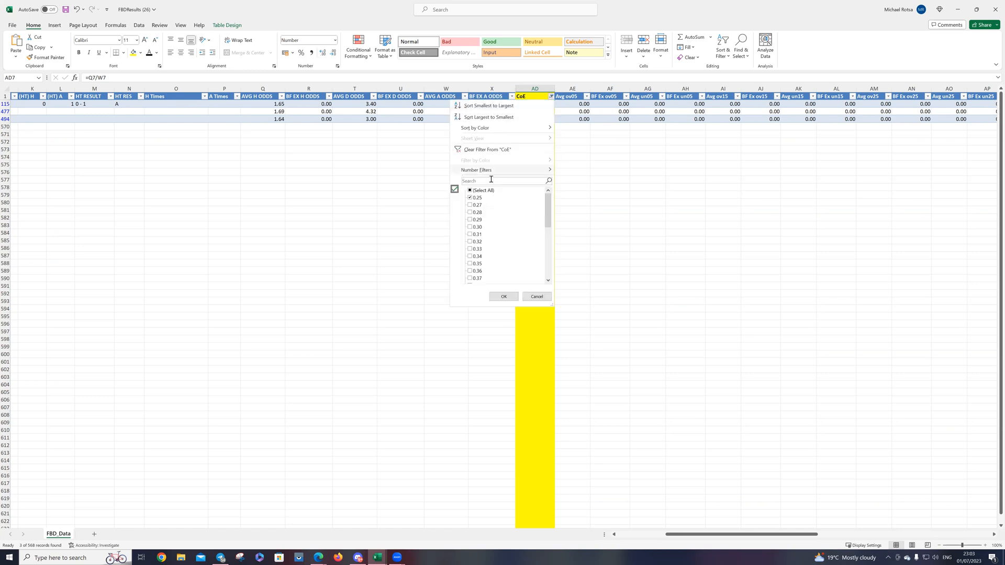
click(475, 197)
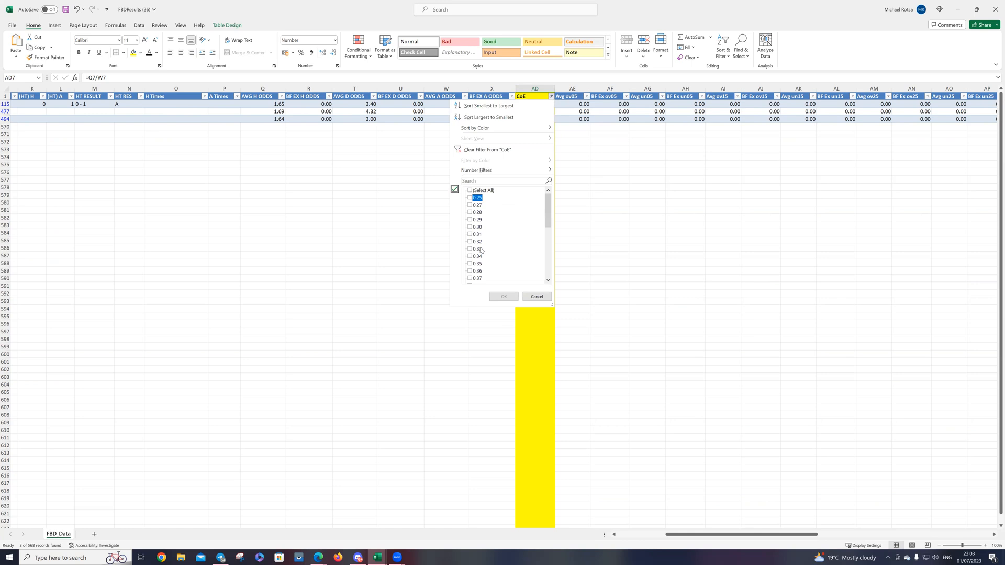
click(476, 249)
click(500, 295)
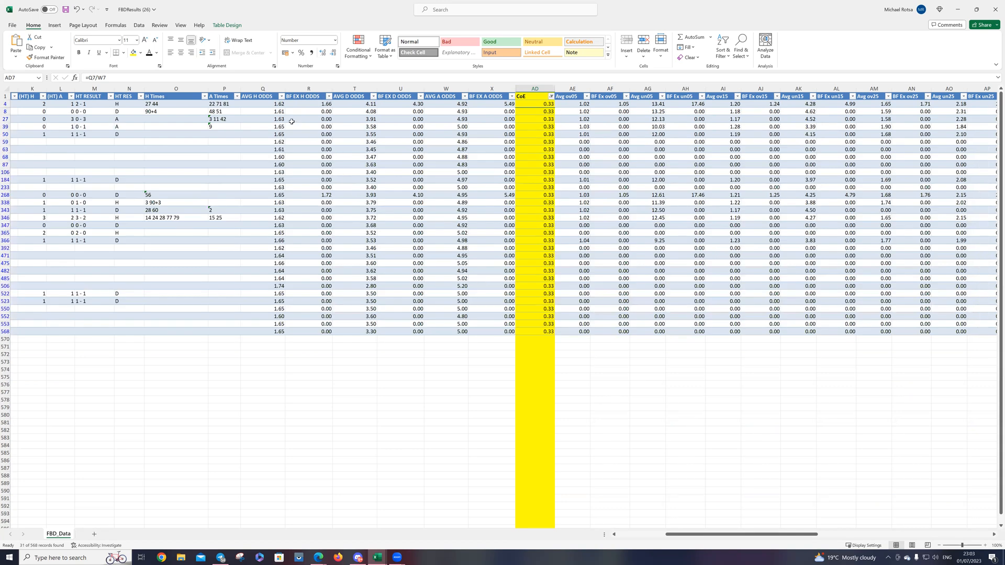
click(464, 98)
click(428, 110)
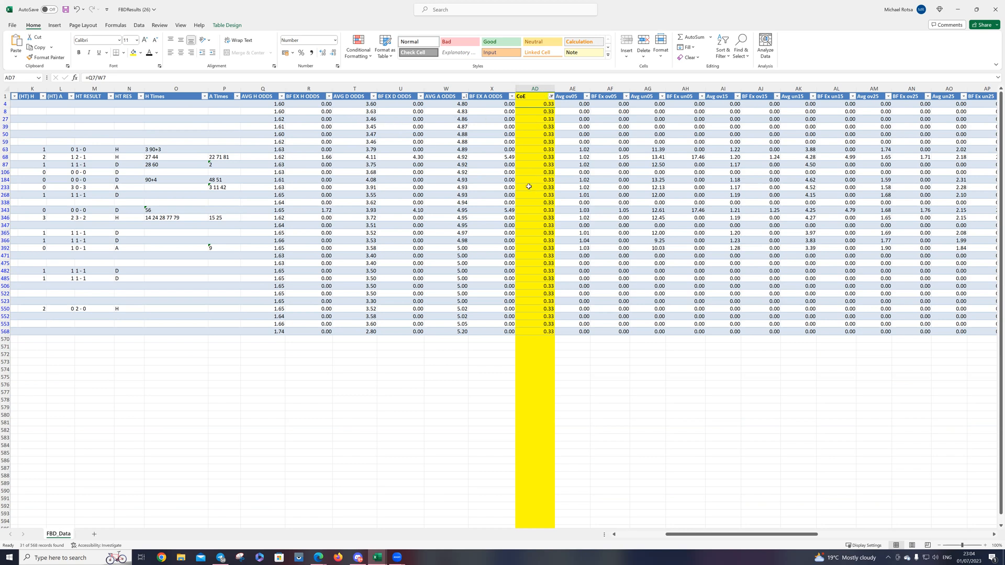
Step: Freeze the columns before H Times, from DATE through HT RES
drag(736, 533, 689, 539)
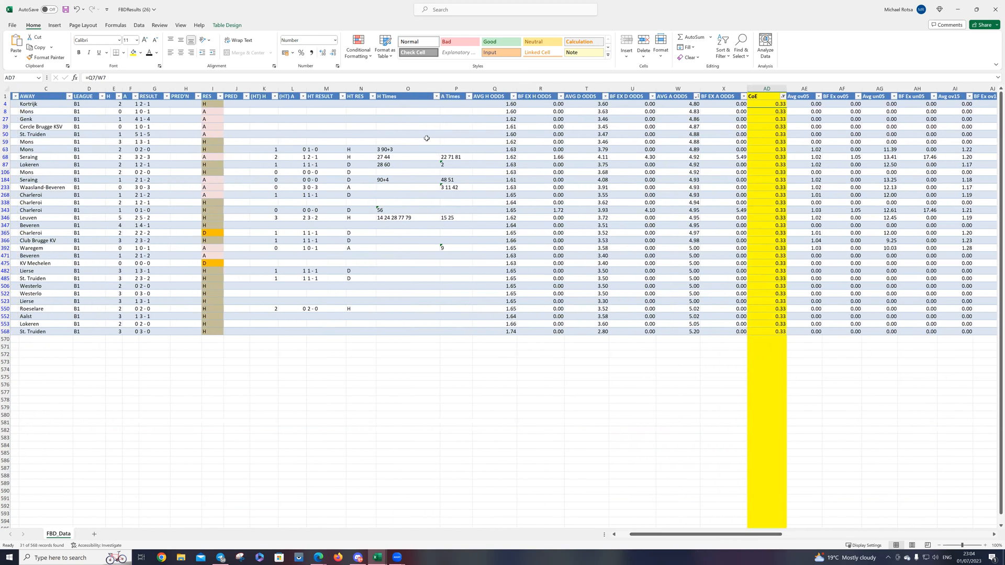
click(392, 88)
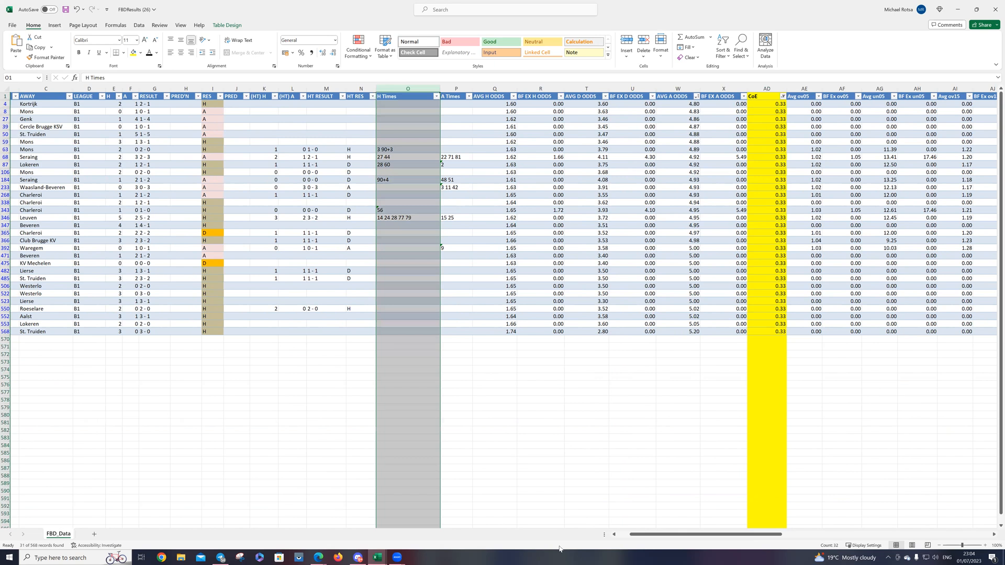
drag(763, 539, 750, 539)
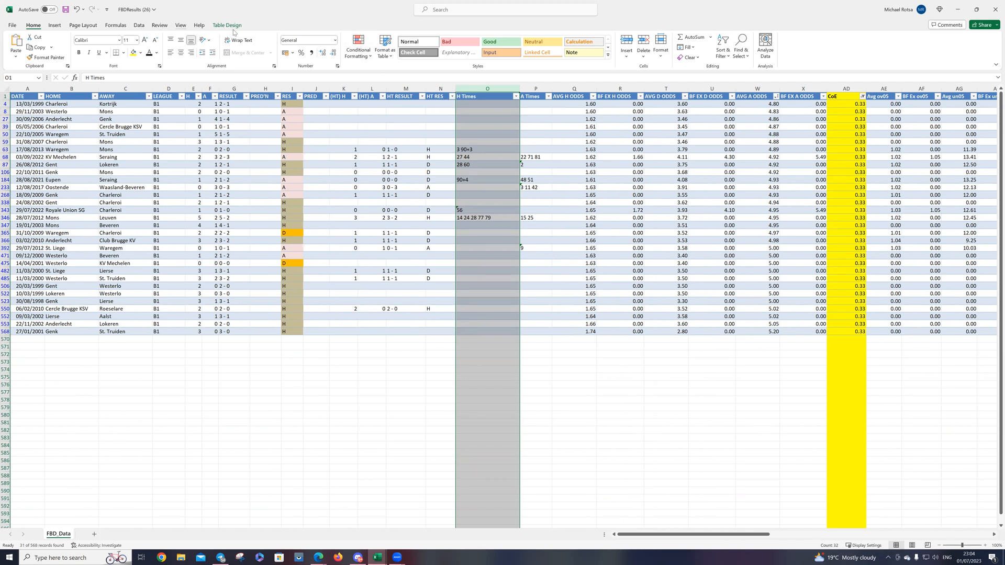
click(180, 25)
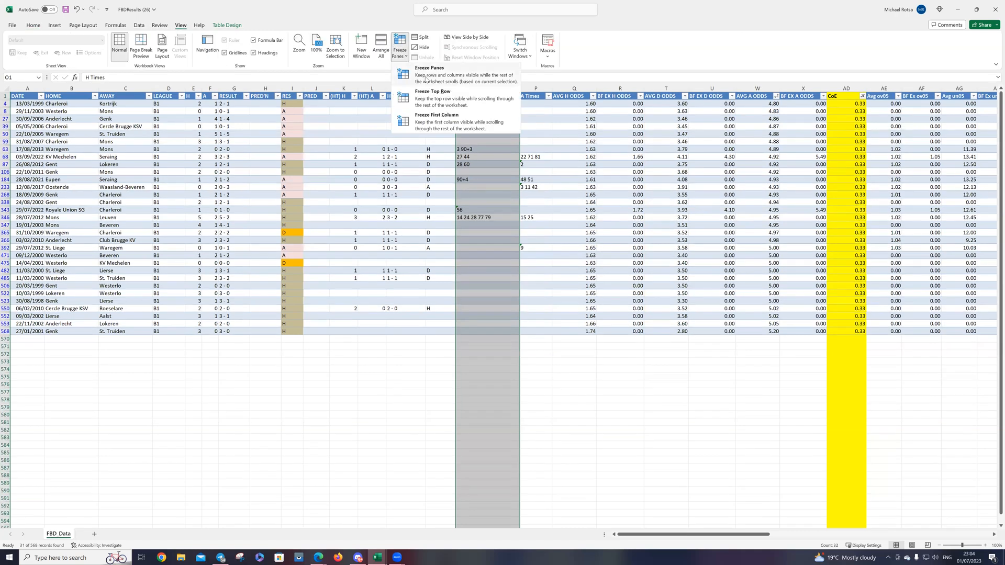
click(523, 446)
drag(635, 535, 704, 532)
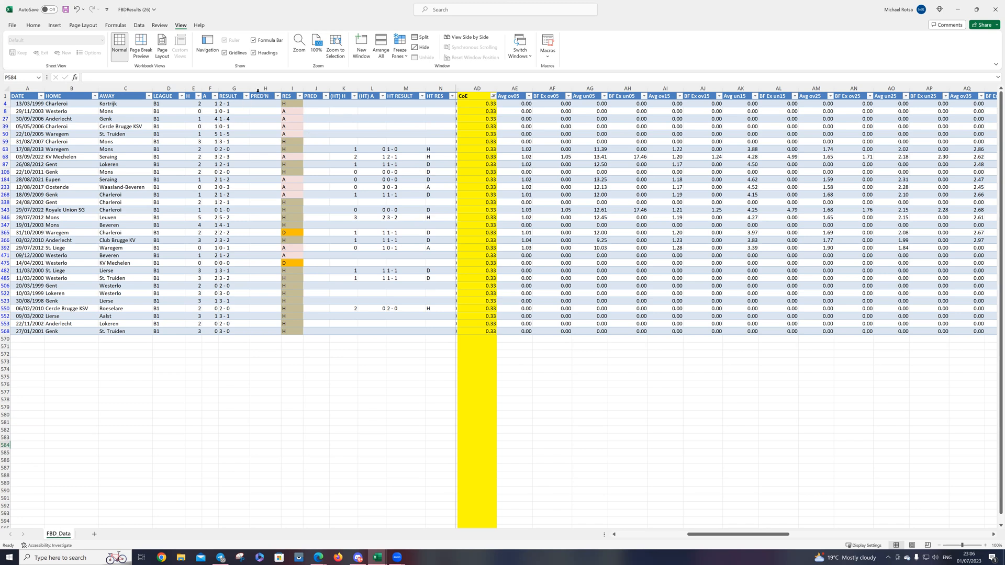
drag(694, 536, 644, 530)
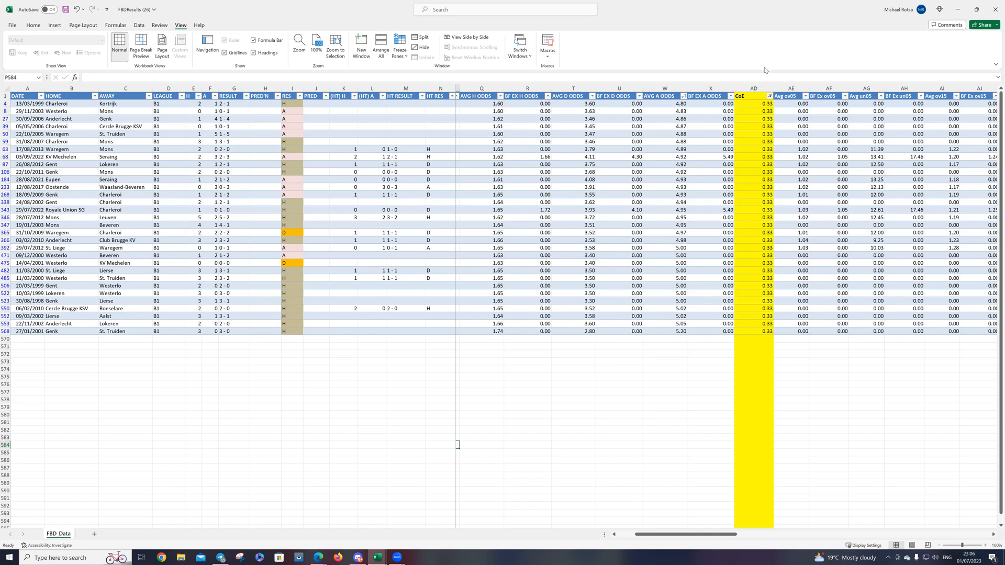
Step: Insert an empty column between RESULT and PRED'N
right_click(263, 90)
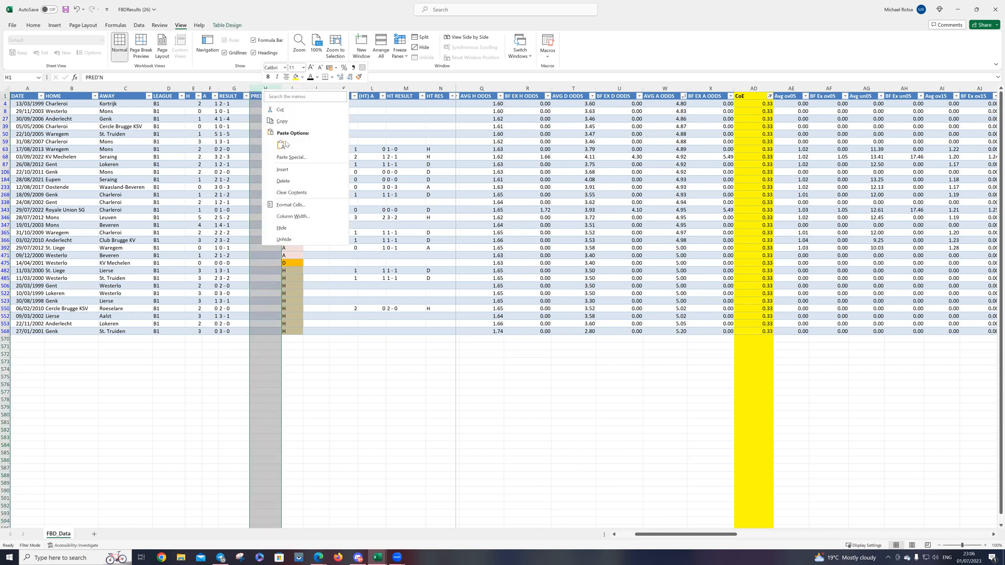
click(283, 171)
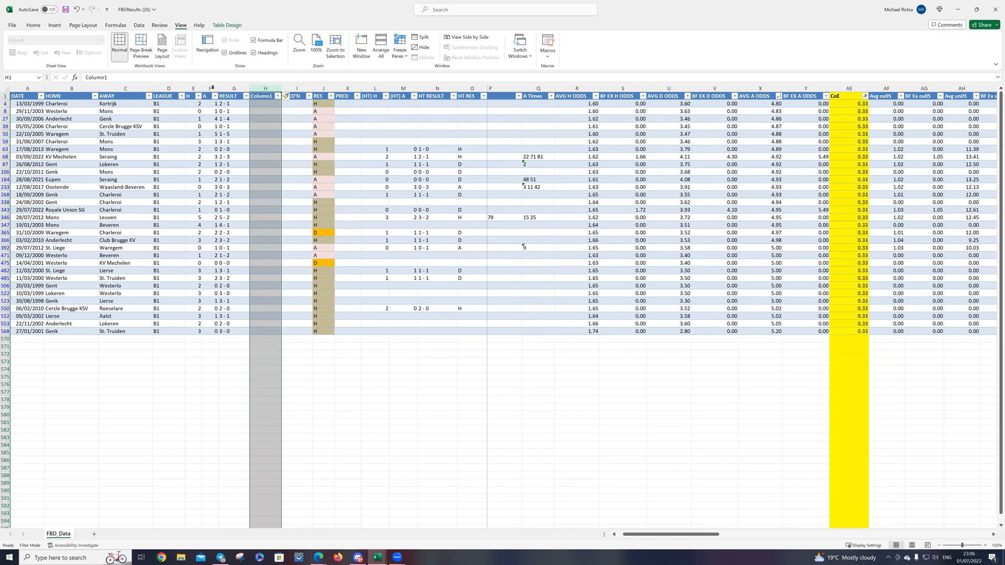
click(259, 103)
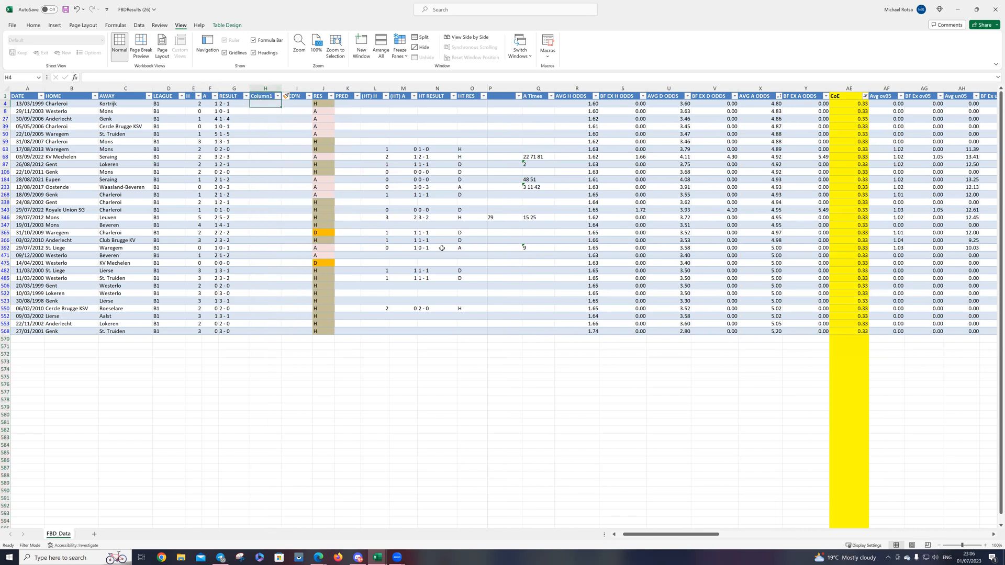
Step: Clear the filter from the CoE column
click(867, 102)
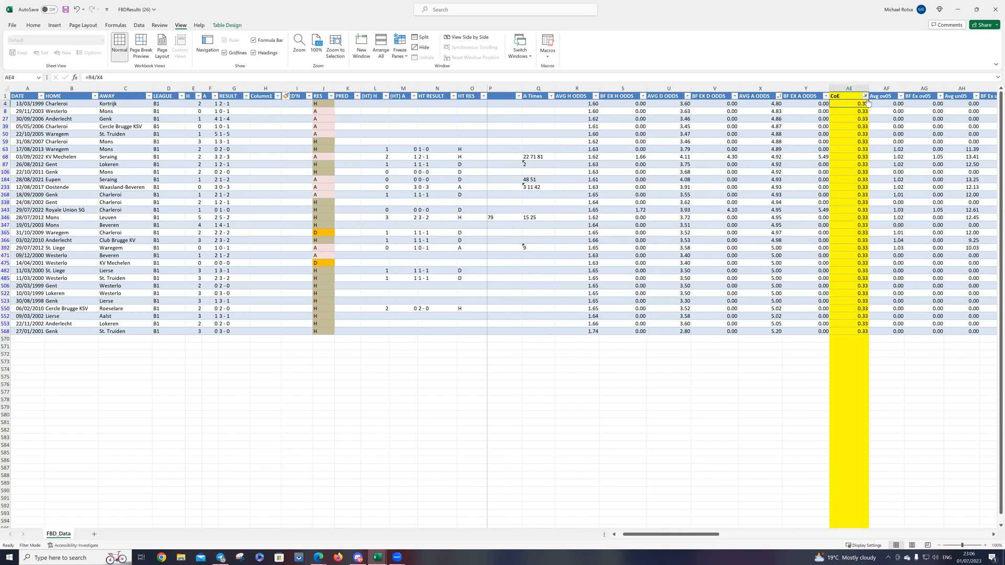
click(865, 97)
click(795, 151)
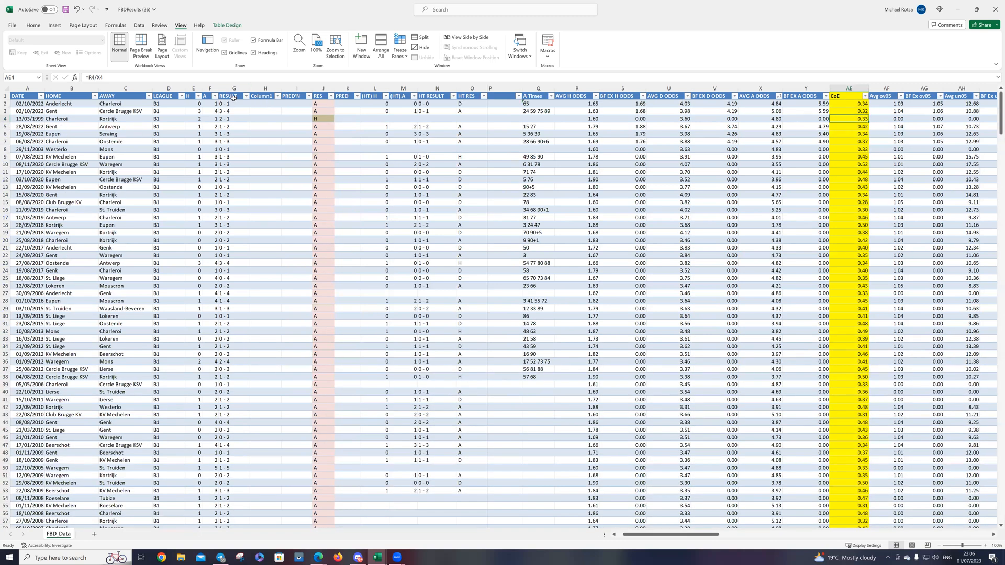
Step: Fill Column1 with each match's total goals using the formula =E2+F2
click(266, 104)
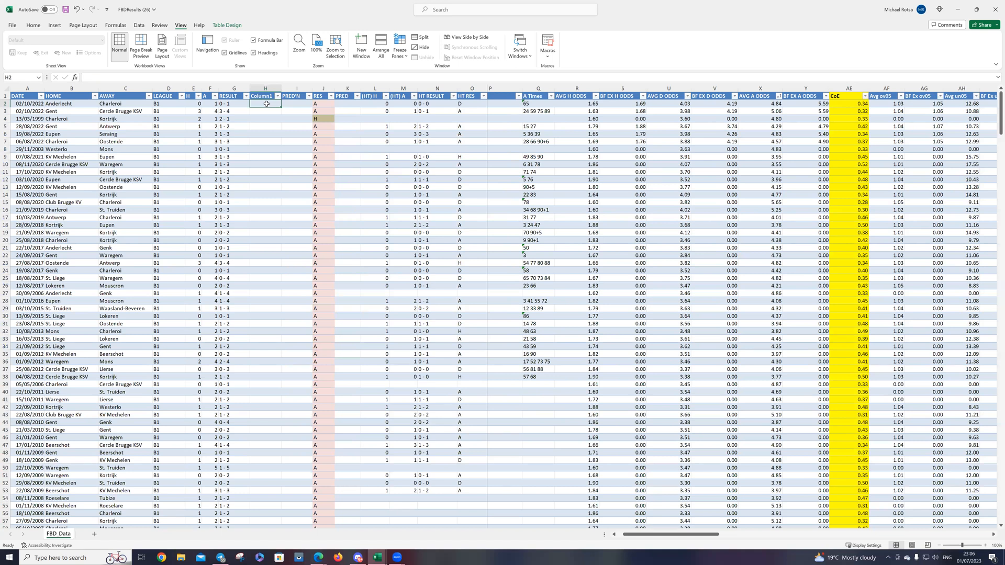
text(=)
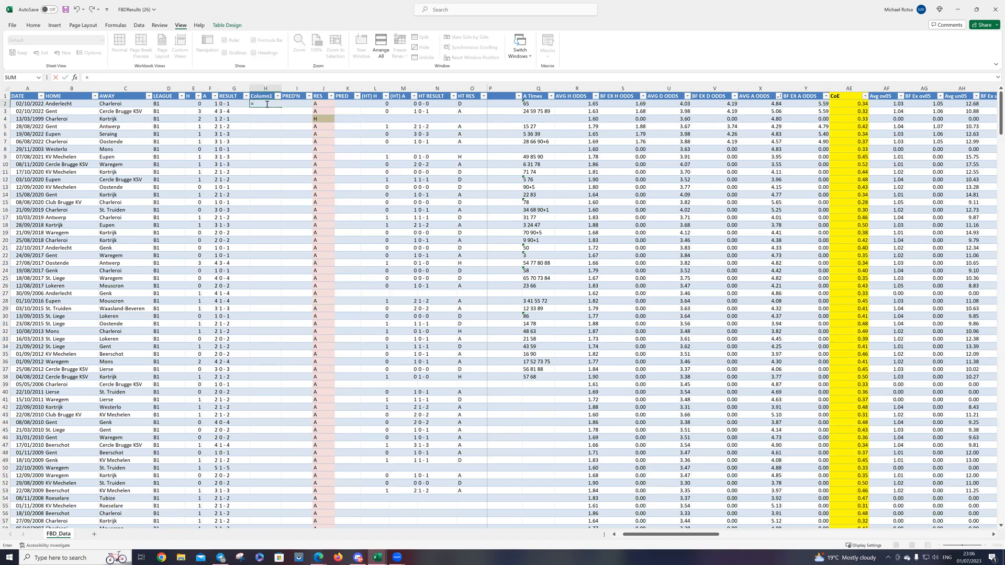
text(e2+f2)
key(Return)
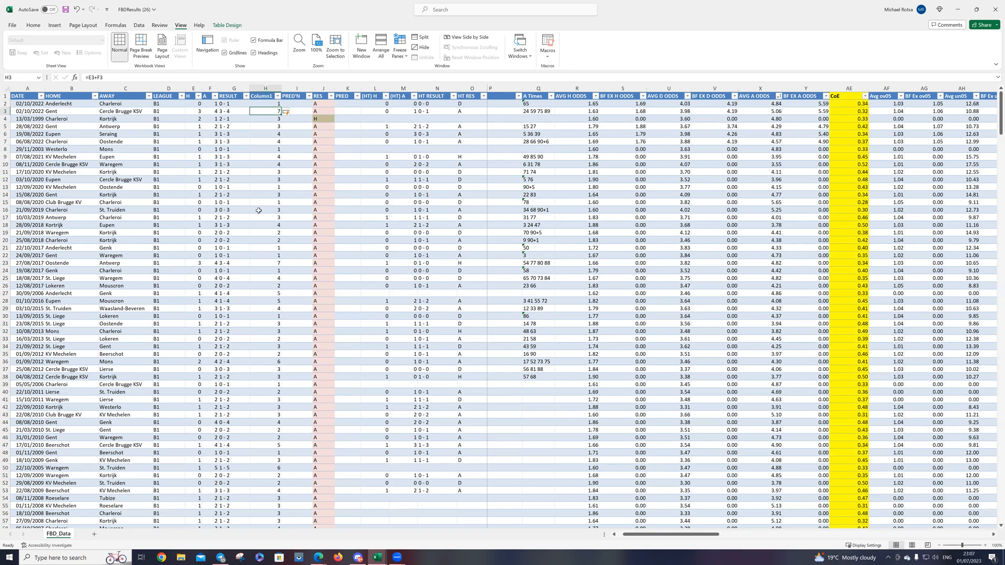
Step: Hide the PRED'N column
click(292, 86)
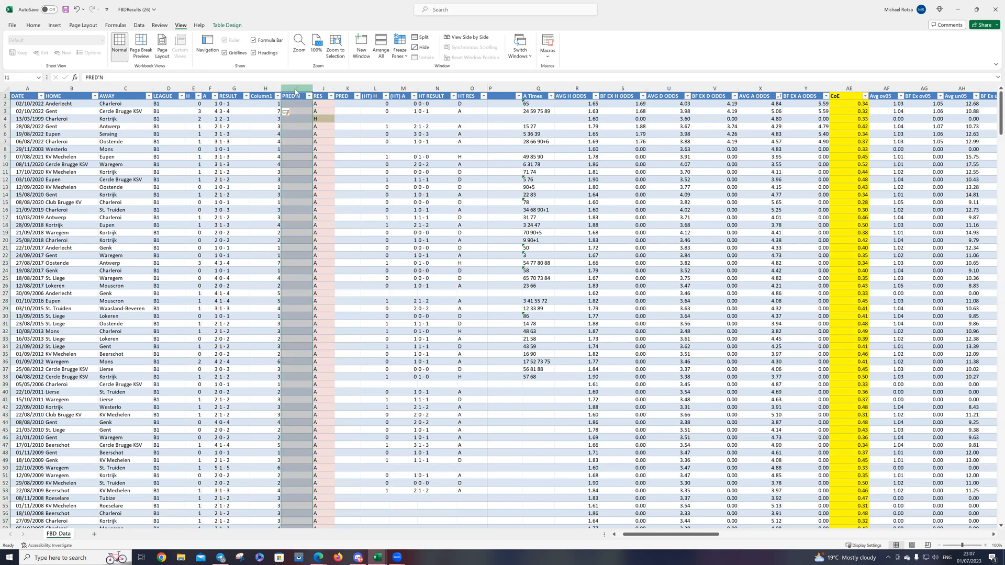
right_click(296, 92)
click(333, 229)
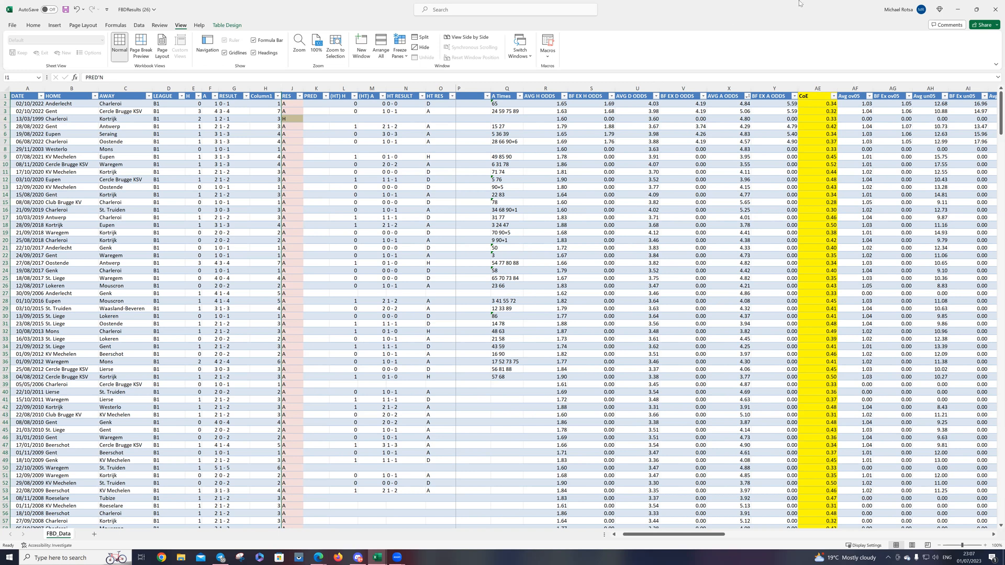
Step: Sort the matches by CoE from smallest to largest
click(833, 96)
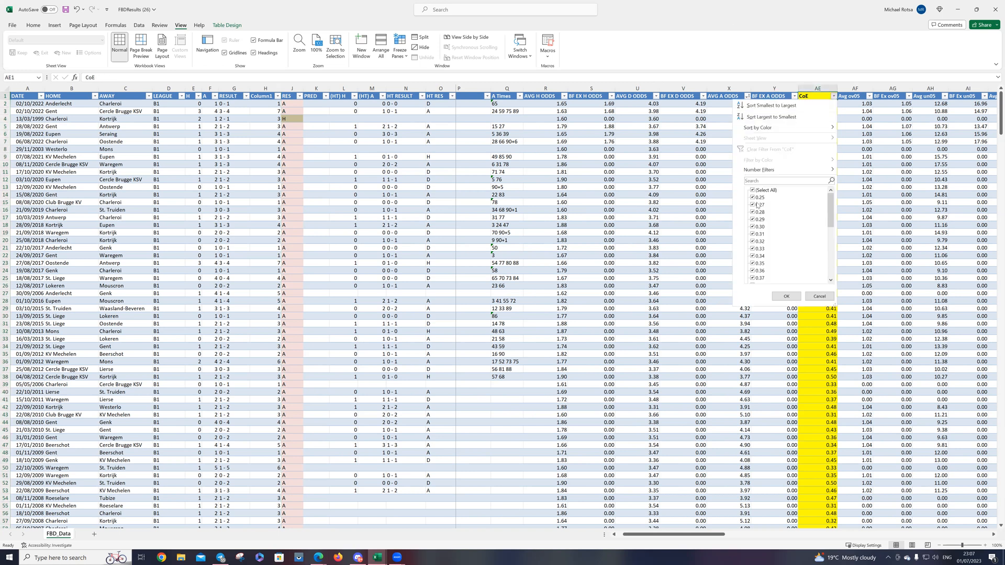
scroll(775, 219, down, 6)
scroll(775, 227, up, 6)
click(817, 296)
click(834, 96)
click(782, 296)
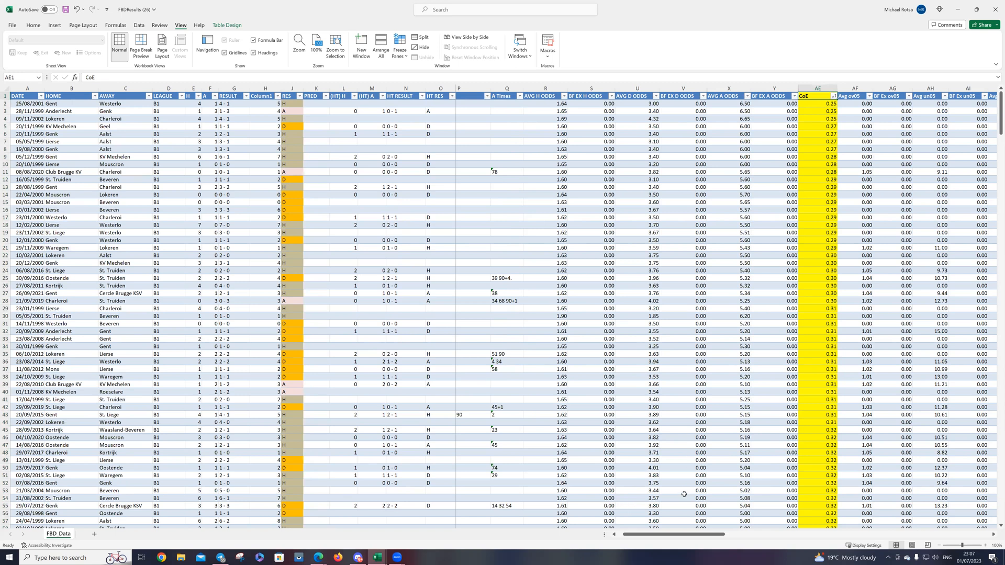
Step: Hide the H Times and A Times columns
drag(652, 538, 647, 538)
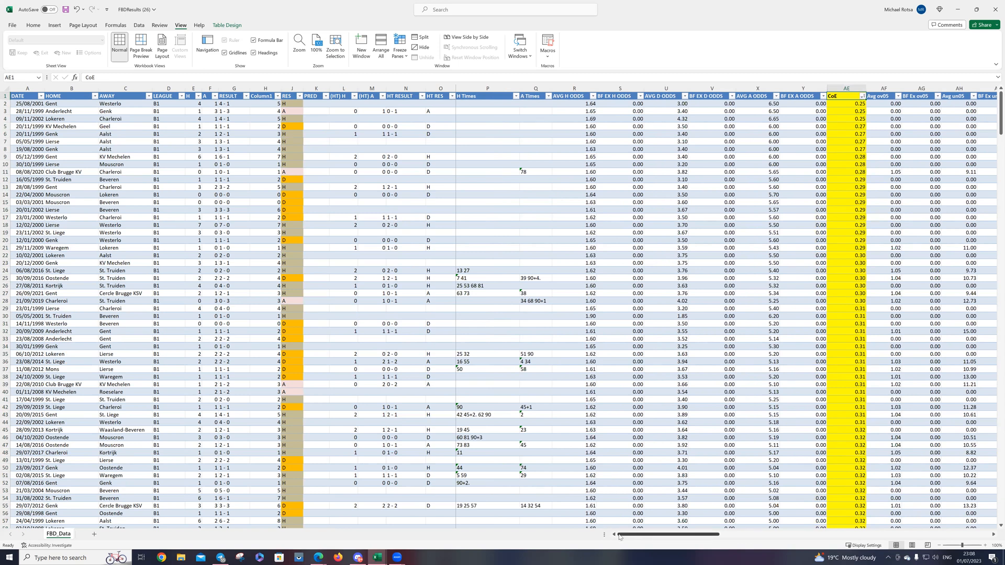
drag(472, 89, 534, 92)
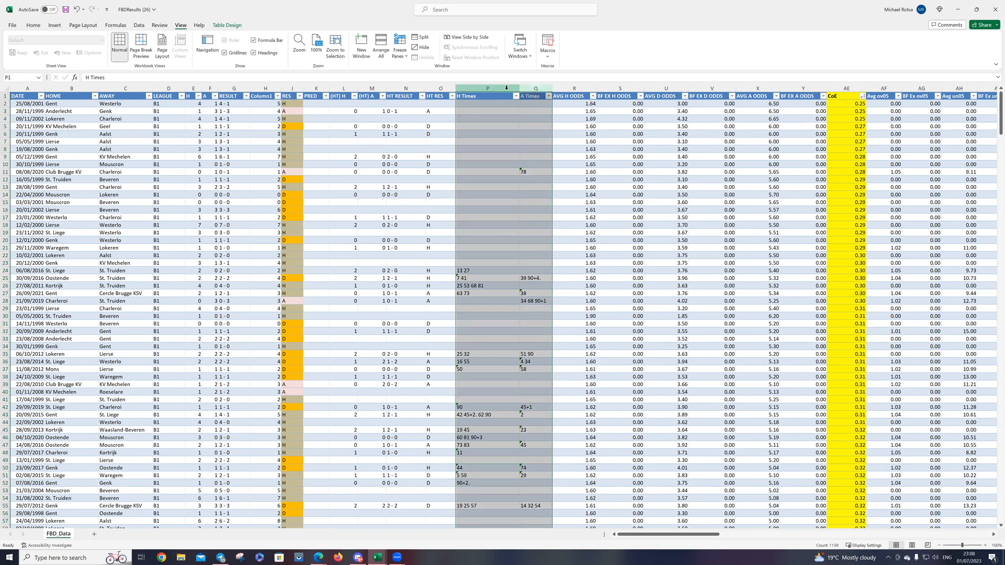
right_click(507, 94)
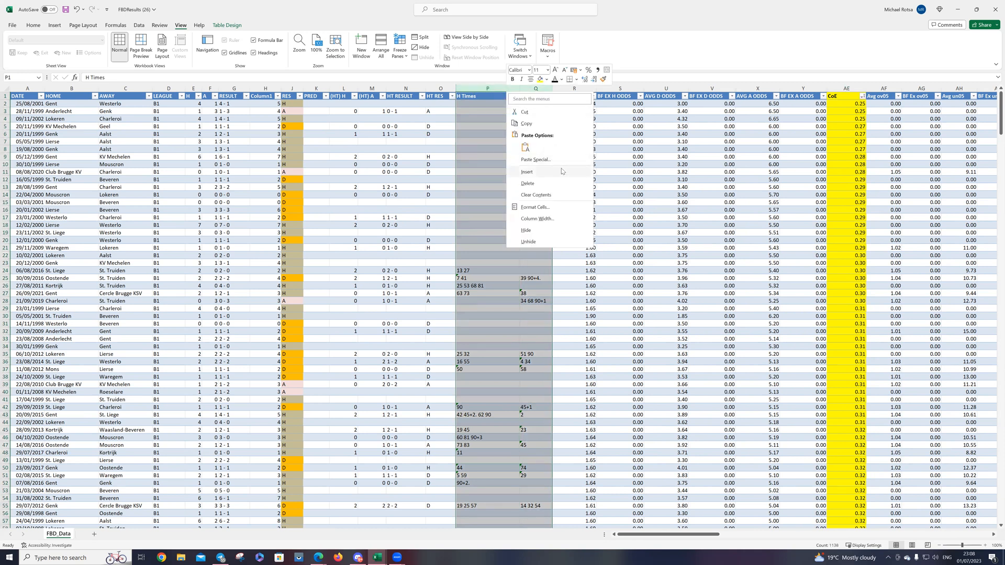
click(526, 230)
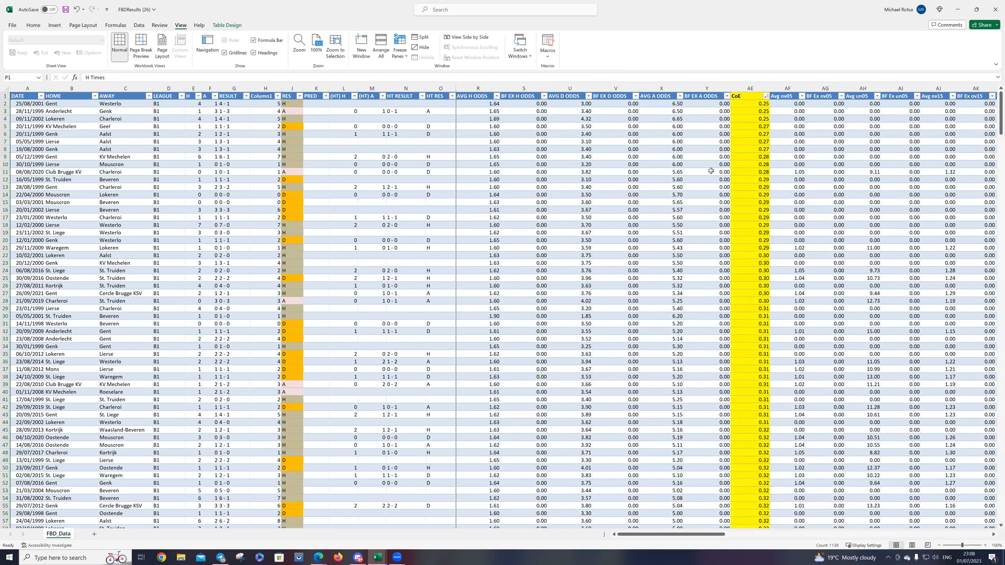
Step: Examine the lowest CoE matches, highlighting row 11 and then all the 0.29 matches in rows 12 to 21
click(764, 148)
click(755, 105)
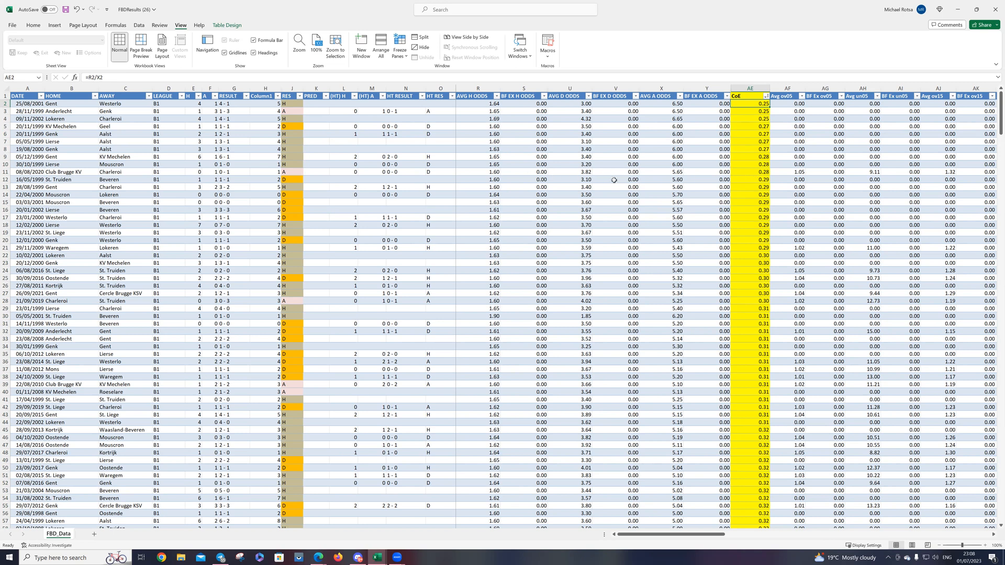
click(6, 172)
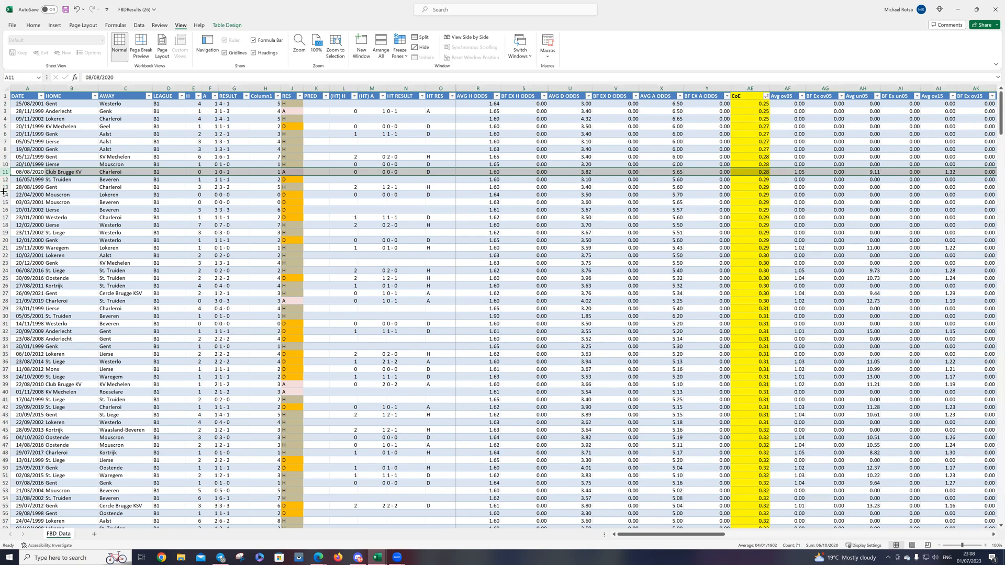
click(6, 179)
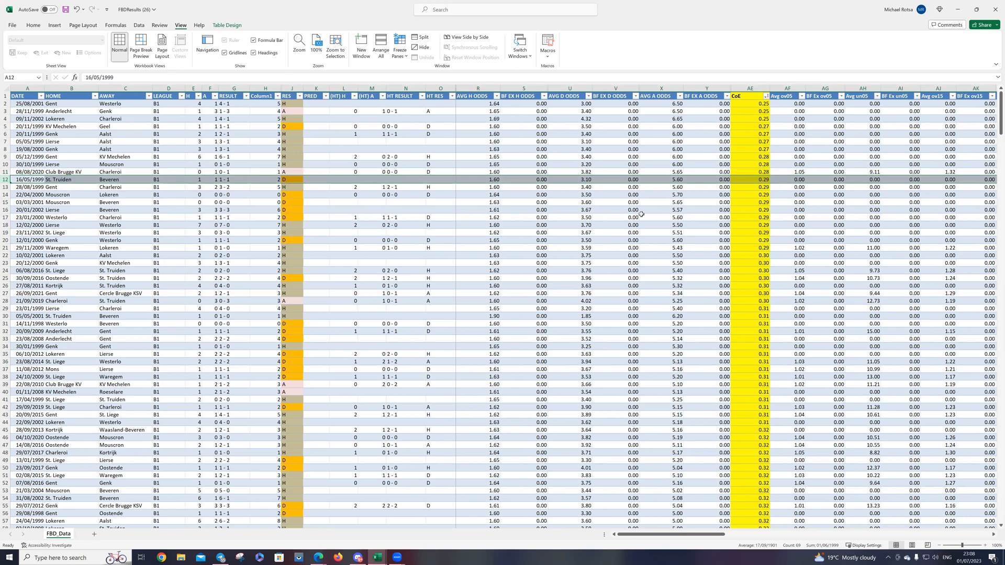
drag(6, 179, 7, 247)
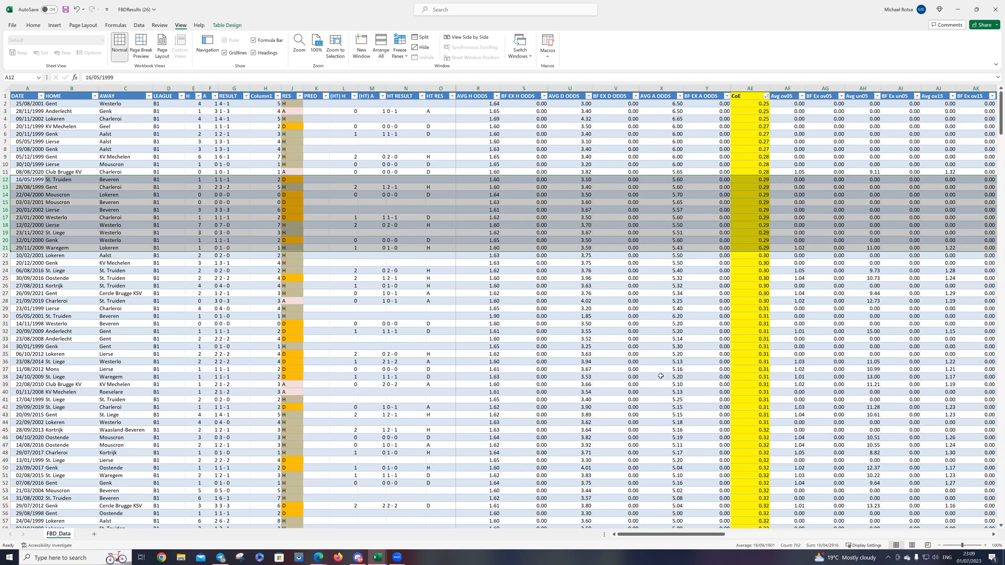
Step: Review the results of the matches with CoE 0.30 to 0.33, marking the rows dated 17/04/1999 and 27/09/2008
scroll(751, 356, down, 1)
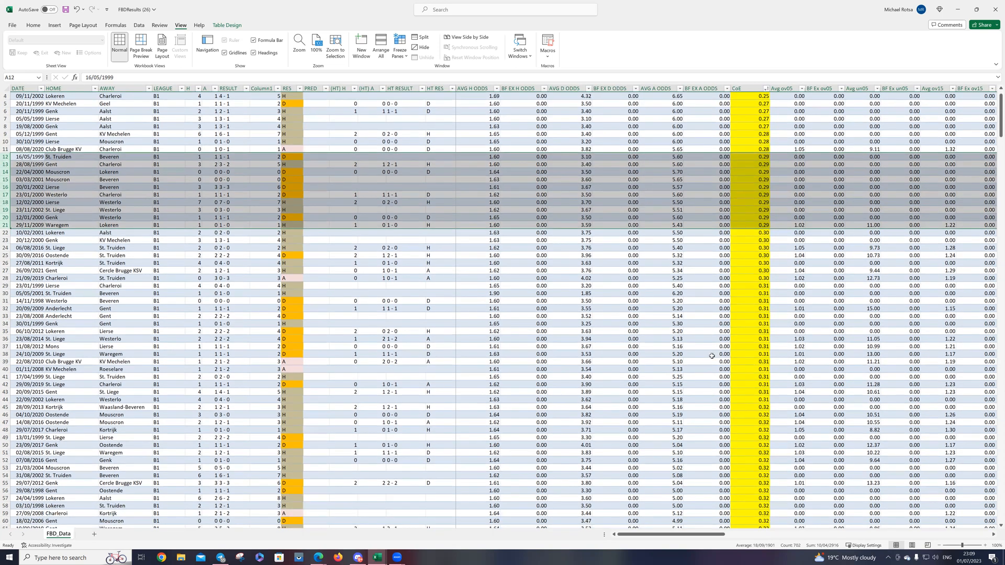
scroll(712, 355, down, 2)
scroll(712, 355, down, 4)
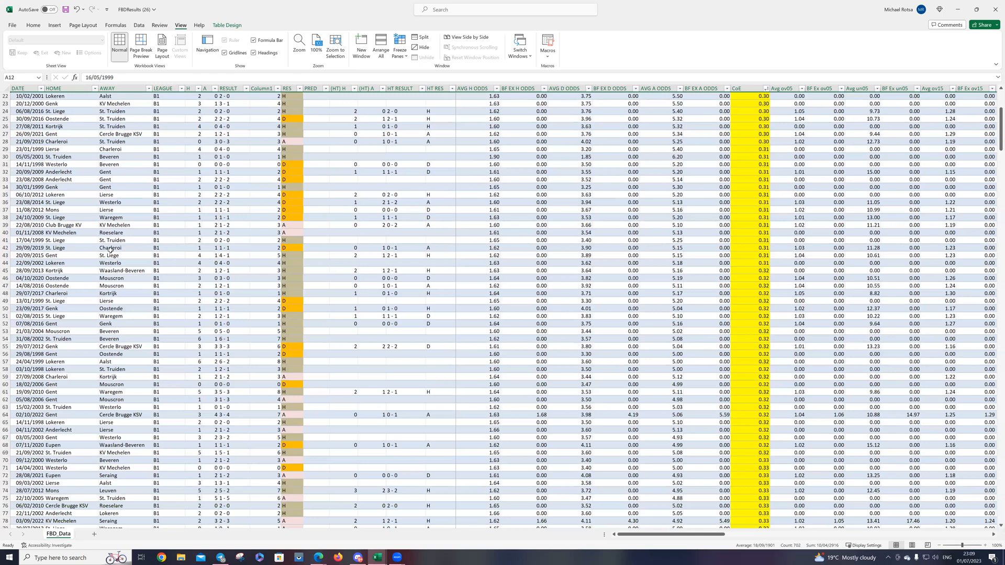
click(5, 240)
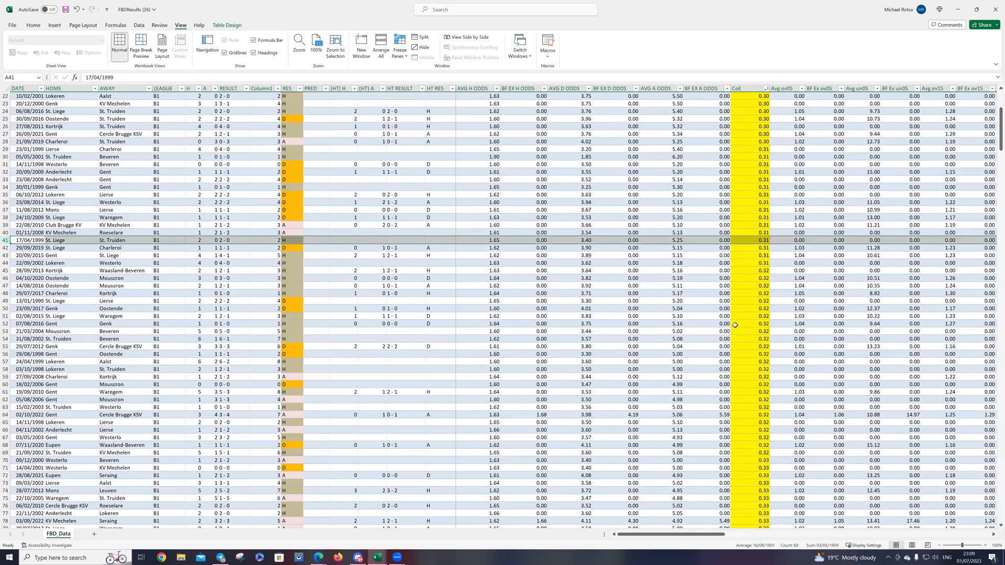
scroll(735, 327, down, 3)
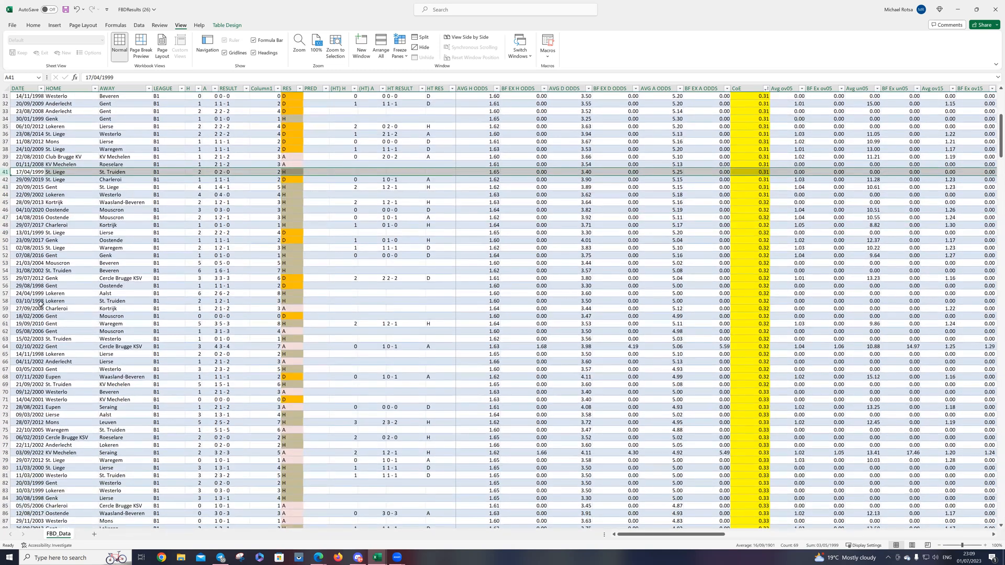
click(6, 308)
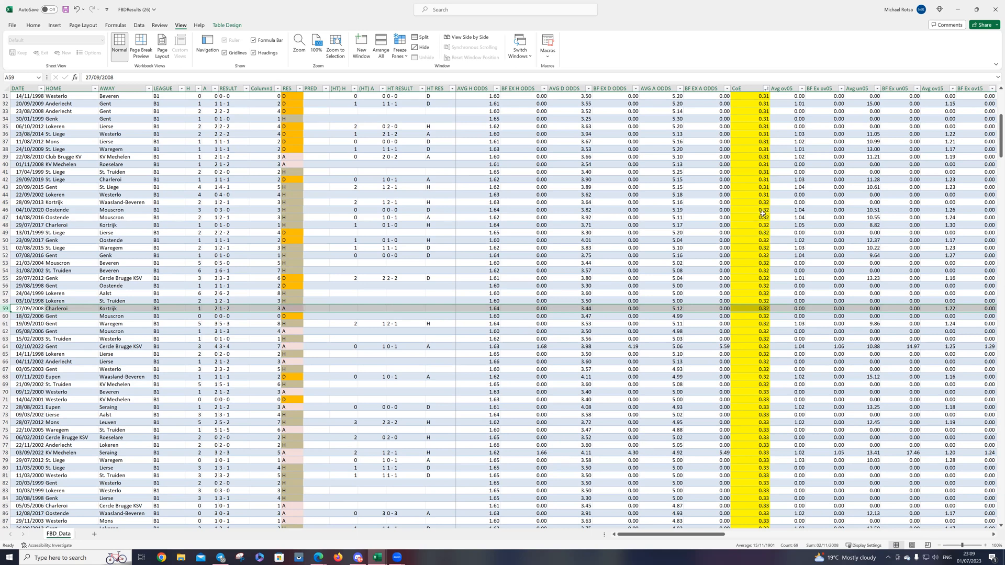
scroll(443, 288, down, 7)
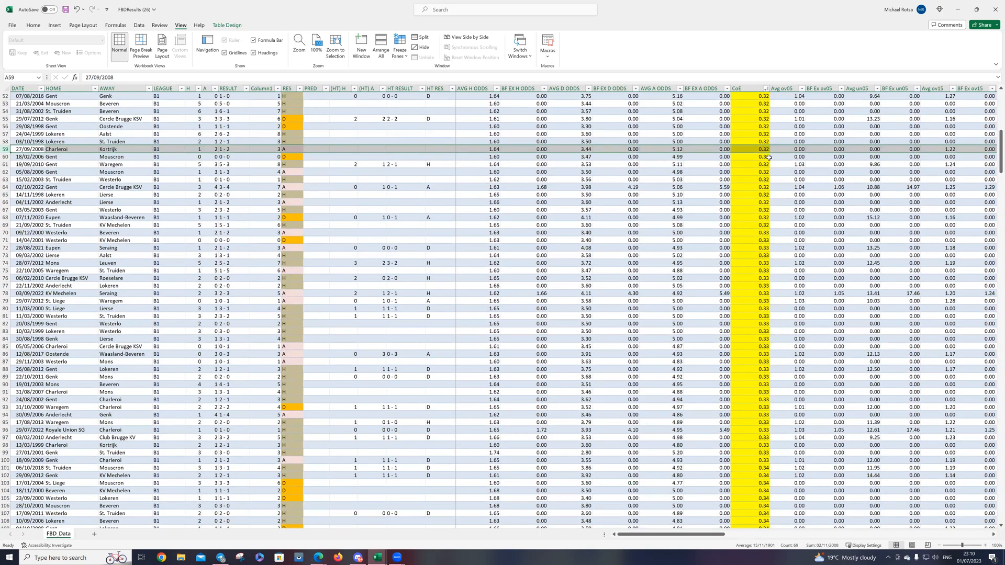
scroll(670, 337, up, 17)
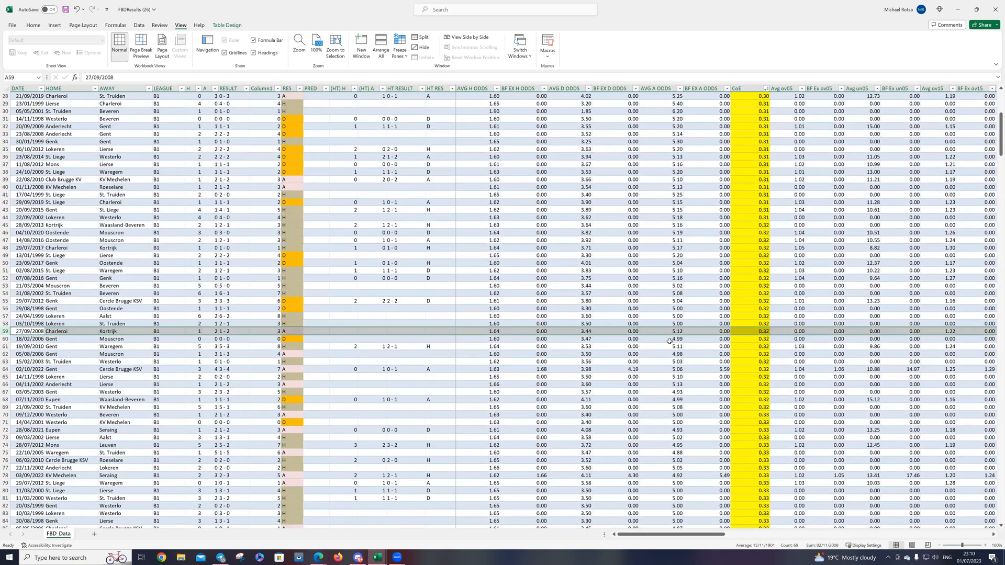
Step: Filter the CoE column to show only the 0.31 matches
click(766, 96)
click(694, 192)
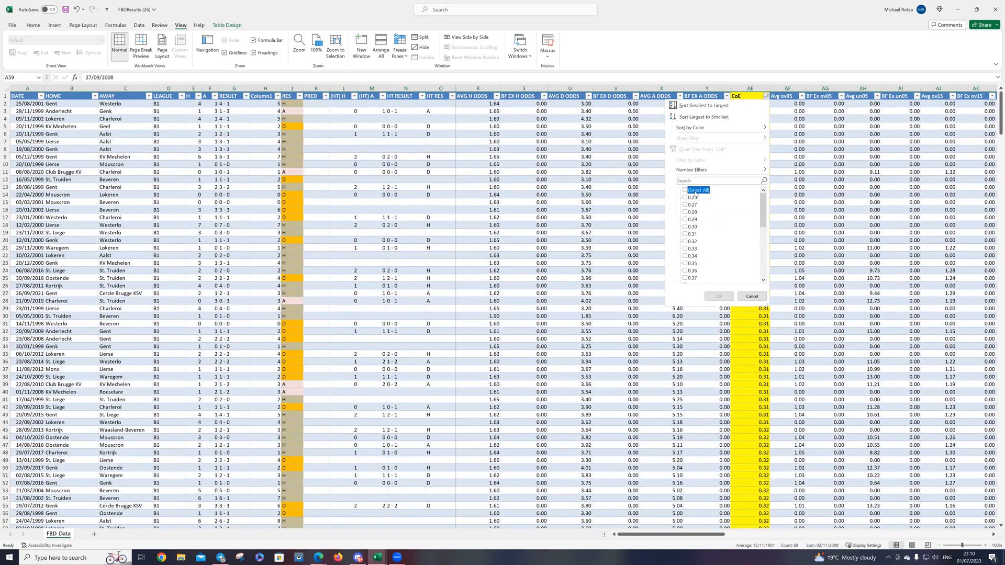
scroll(717, 243, down, 2)
click(686, 192)
click(717, 296)
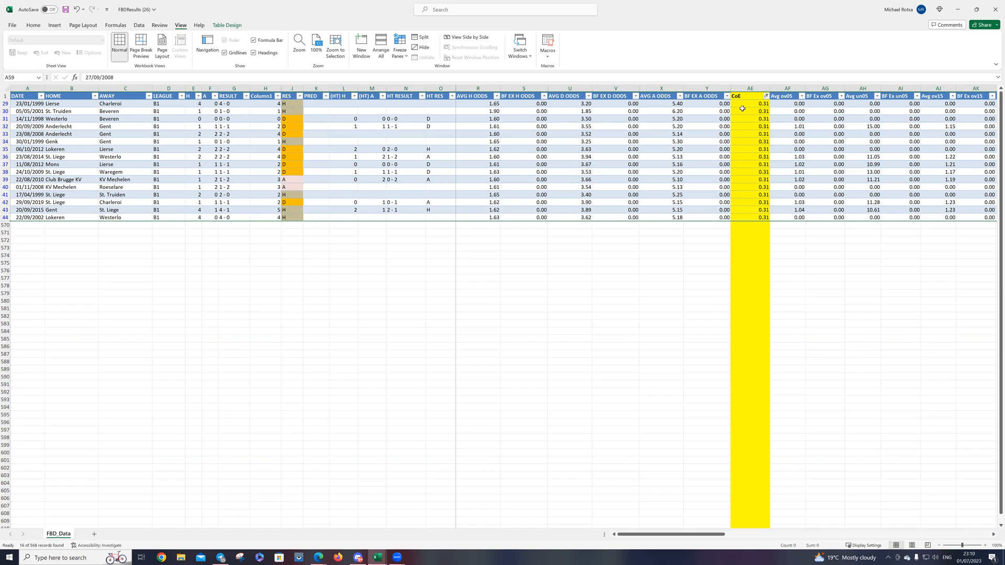
Step: Change the CoE filter to show only the 0.34 matches
click(766, 96)
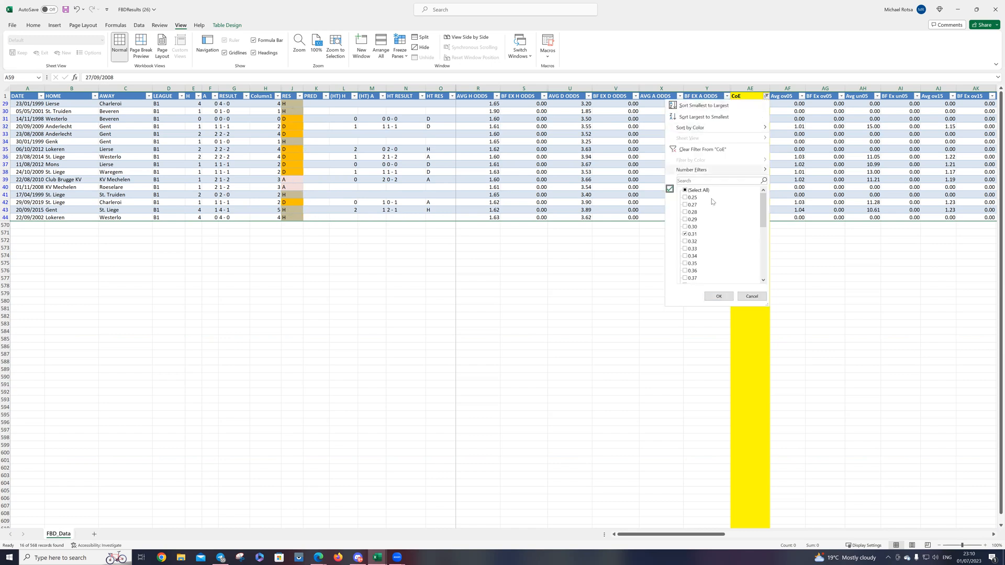
click(686, 234)
click(685, 256)
click(718, 296)
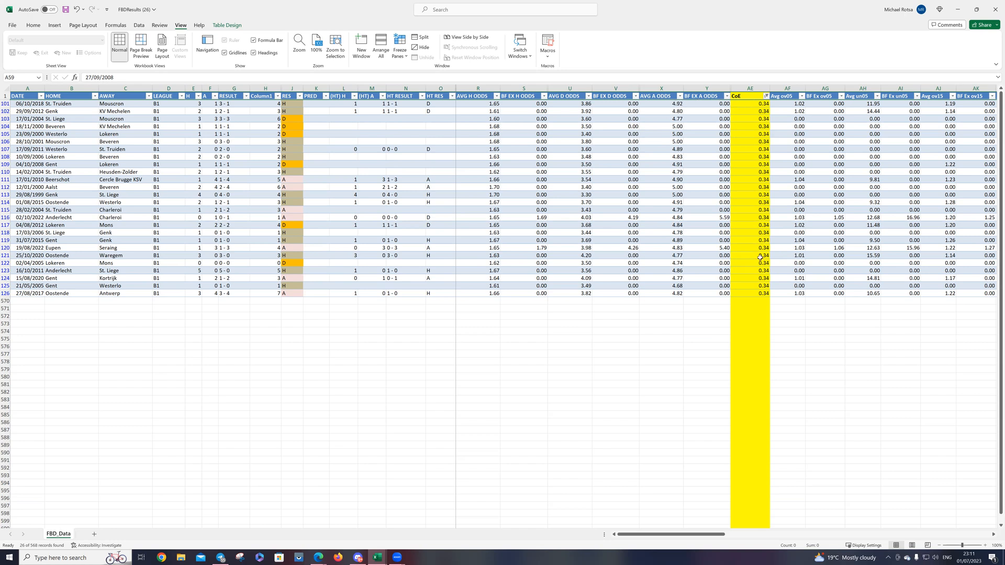
Step: Sort the filtered matches by AVG A ODDS from smallest to largest and highlight the 5.00 odds, then those from 4.77 to 4.84
click(679, 96)
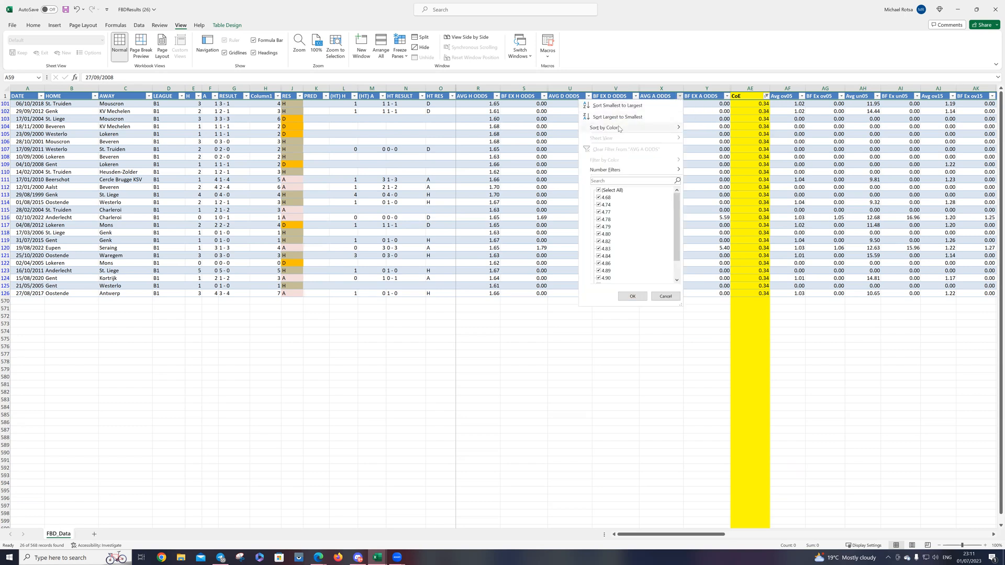
click(624, 106)
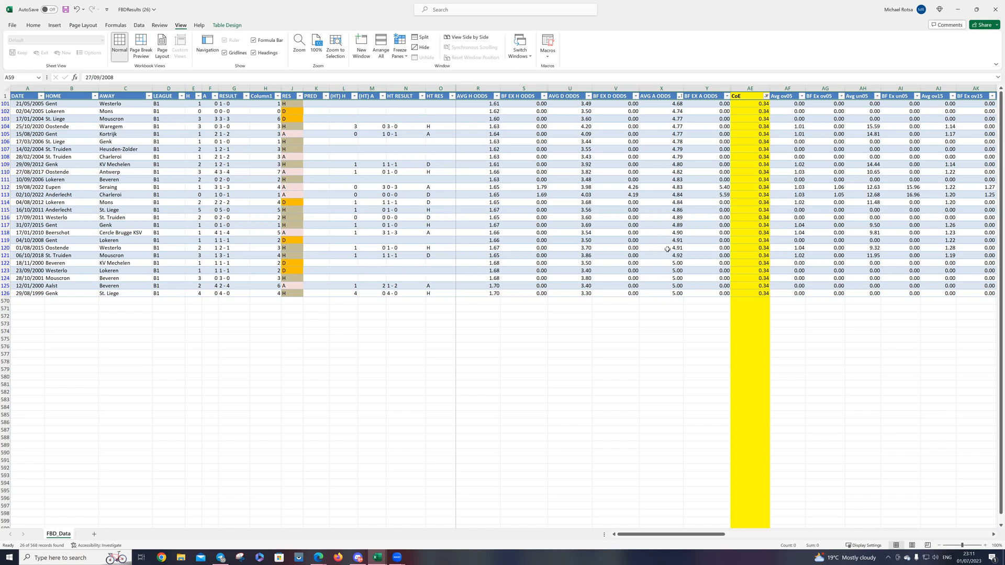
drag(663, 264, 663, 294)
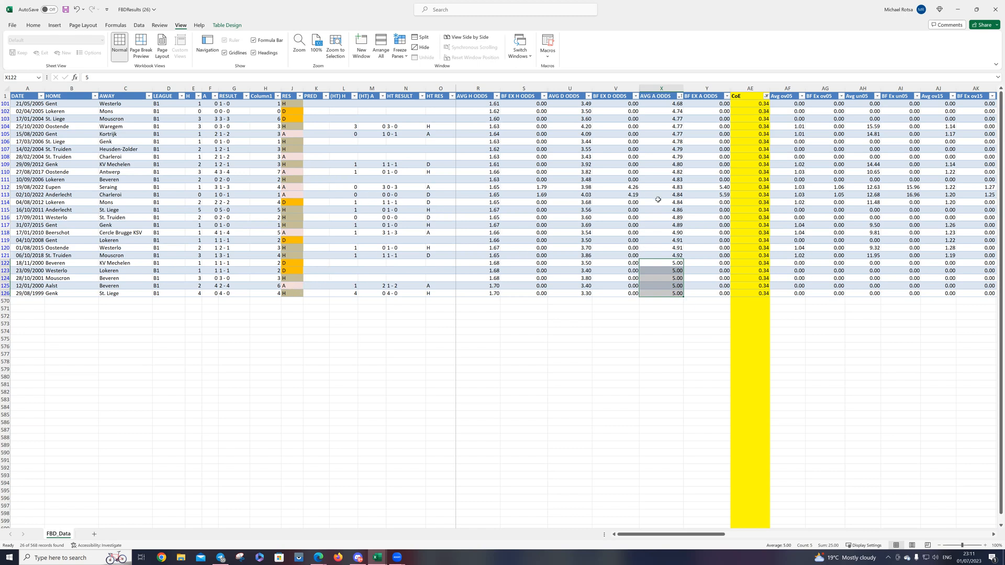
drag(675, 203, 667, 121)
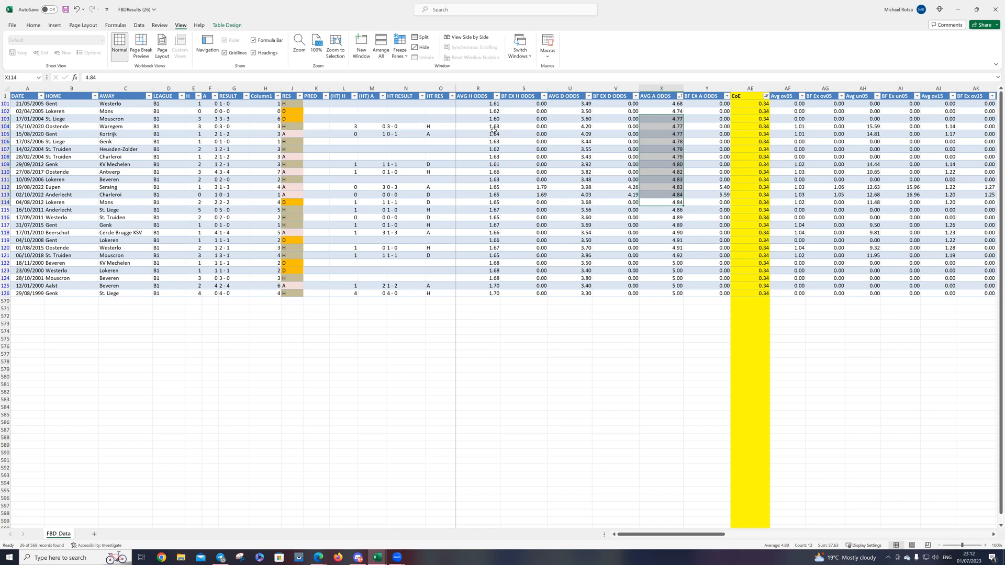
click(610, 383)
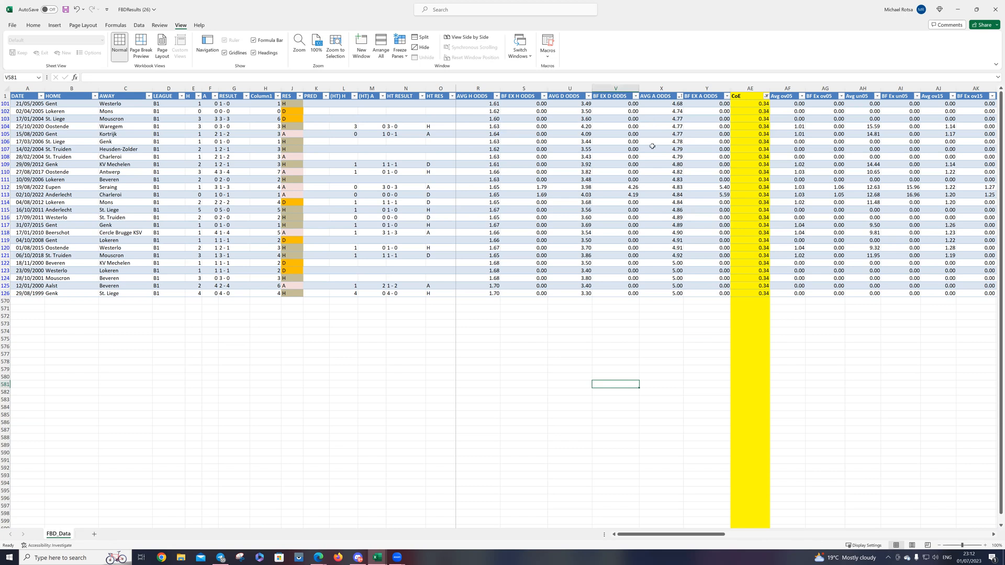
Step: Sort the filtered matches by AVG H ODDS from smallest to largest and select rows 106 to 118
click(496, 96)
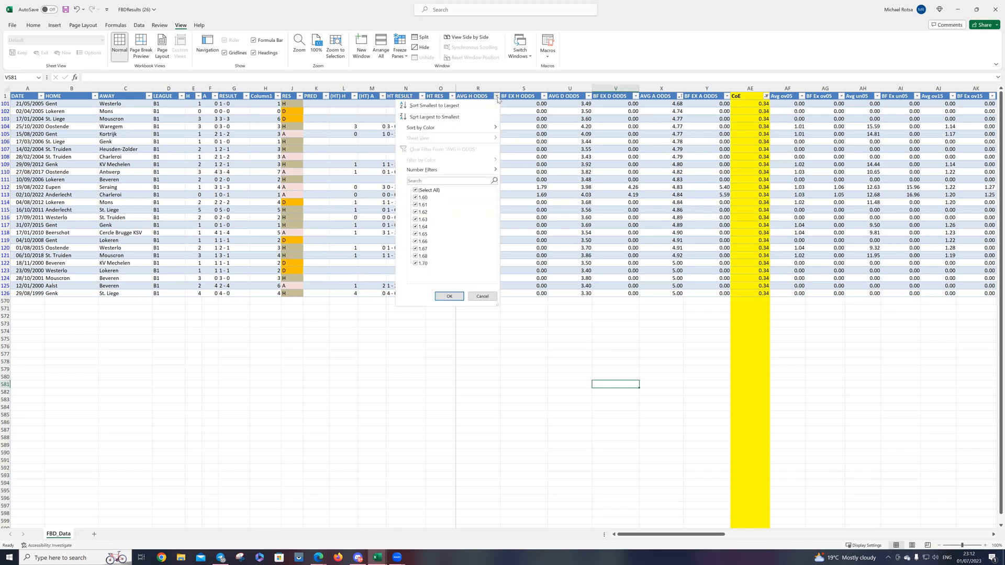
click(447, 106)
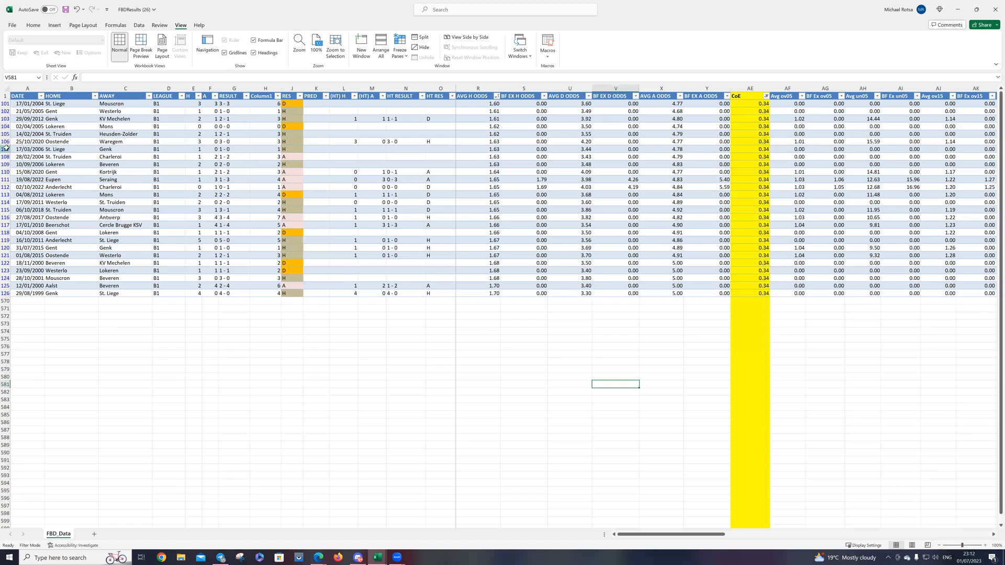
drag(6, 149, 6, 156)
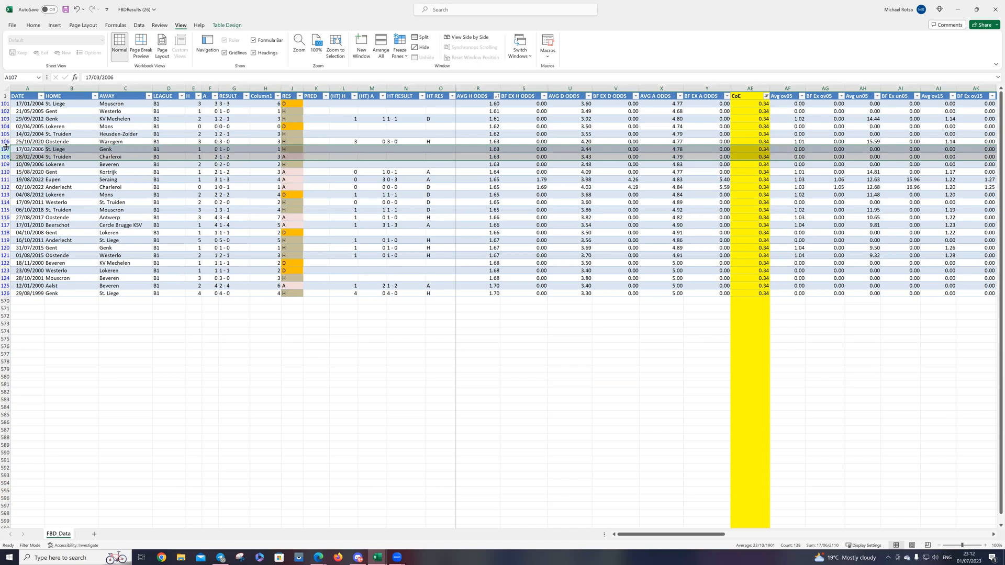
drag(6, 141, 3, 232)
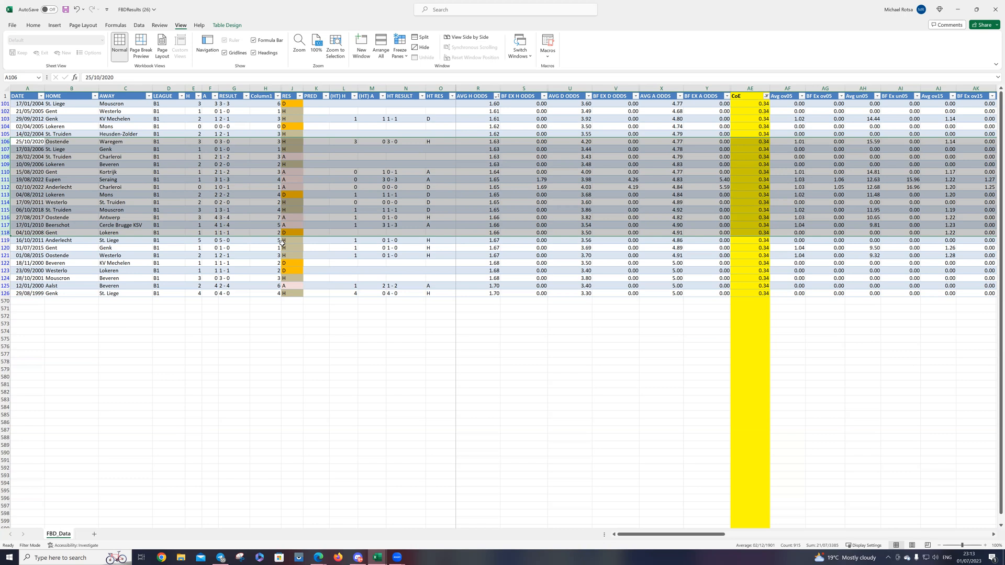
Step: Sort the filtered matches by Column1 from smallest to largest and highlight the goal totals 0 to 2, then those from 3 to 6
click(410, 382)
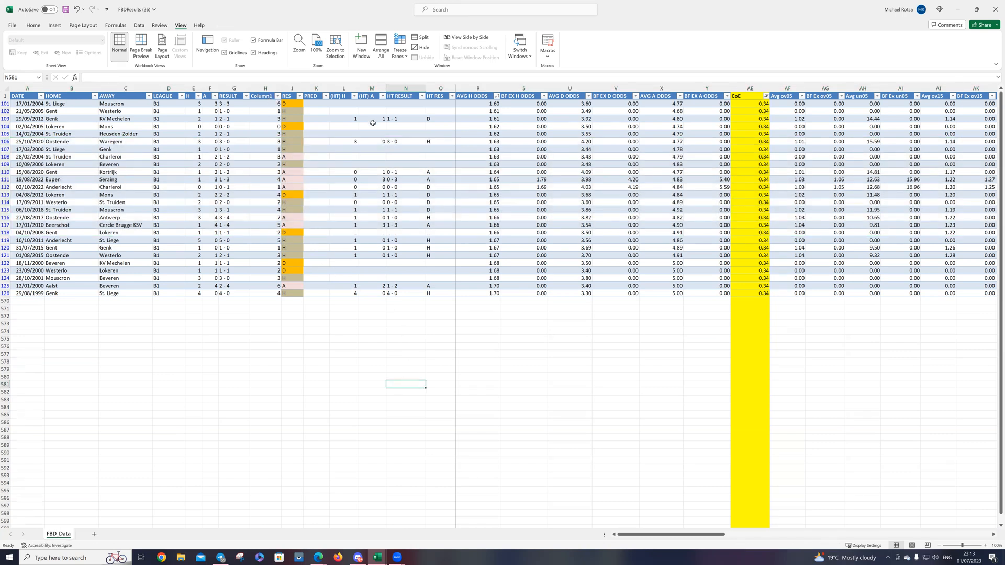
click(277, 96)
click(238, 106)
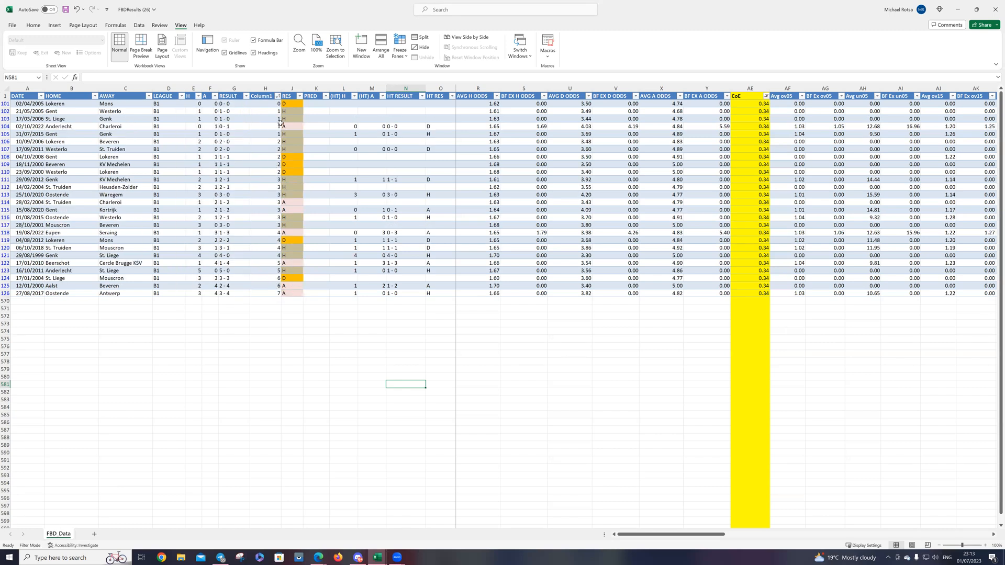
drag(269, 103, 265, 172)
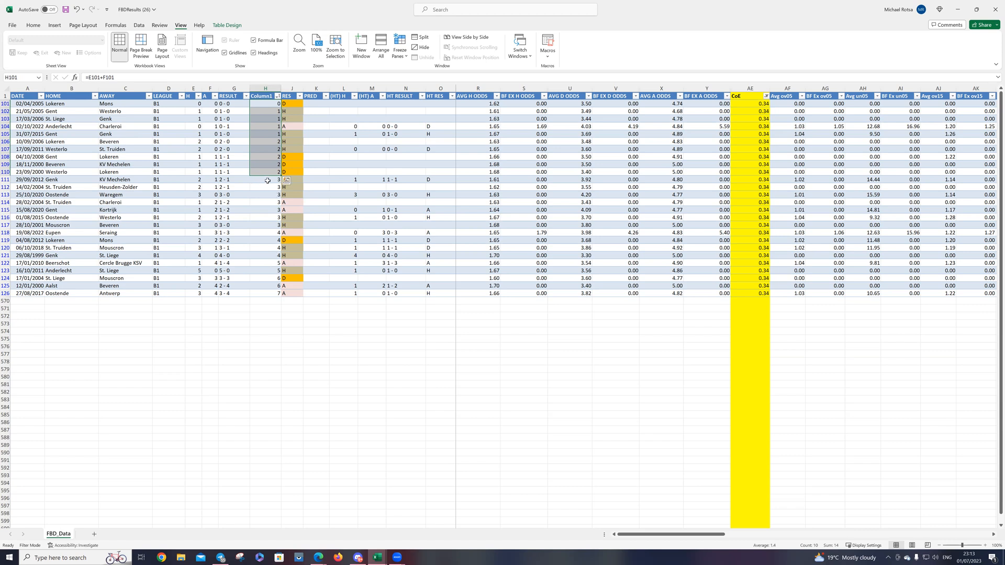
drag(267, 181, 274, 286)
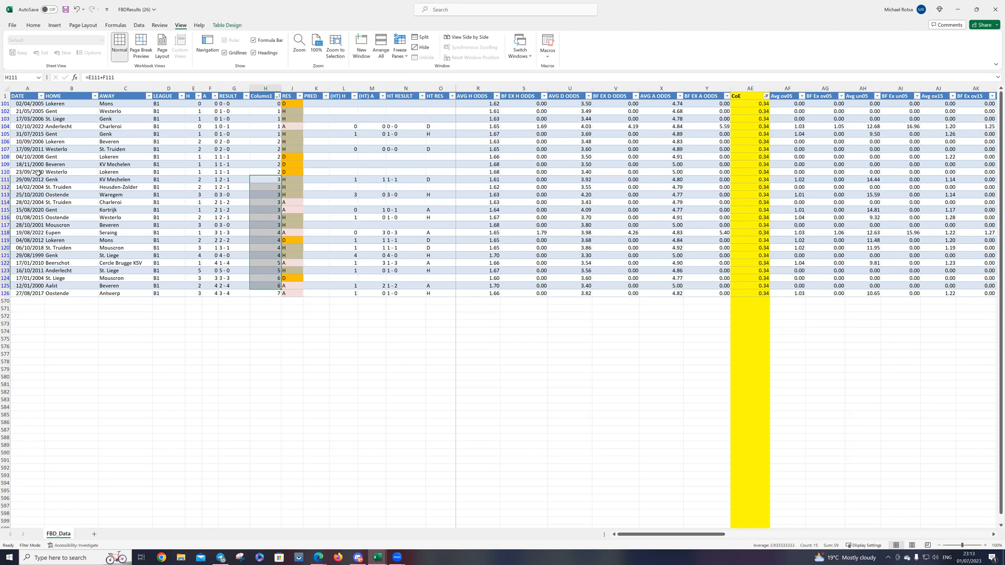
Step: Select row 111 and examine its over and under goals odds columns
click(5, 179)
drag(647, 536, 768, 537)
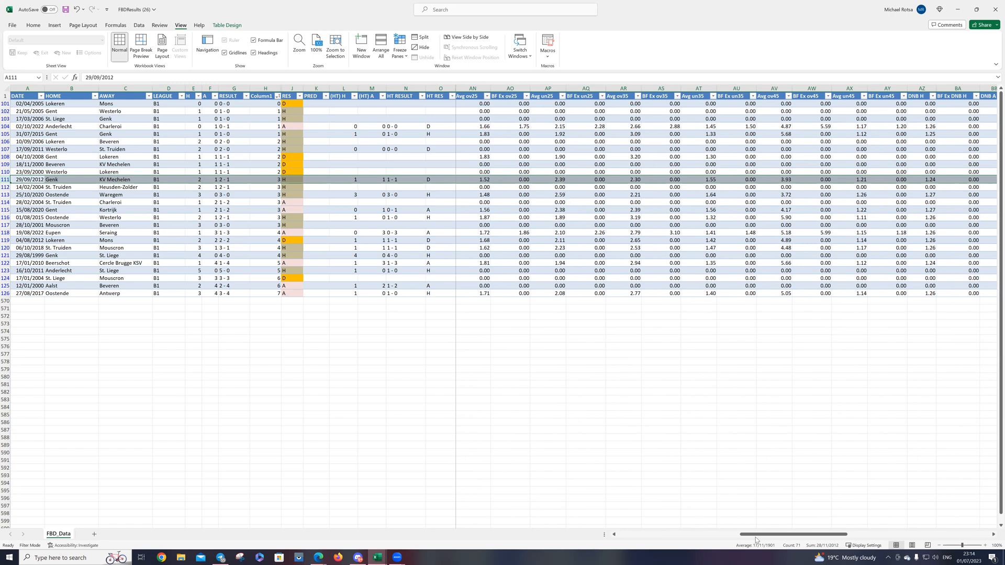
drag(752, 536, 630, 530)
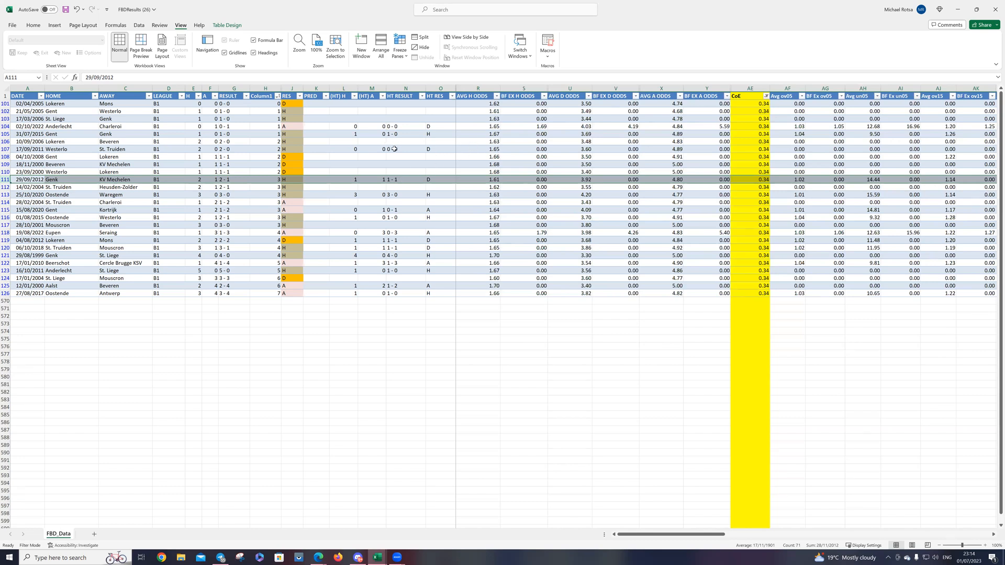
Step: Sort the filtered matches by RES from A to Z, then re-sort them by AVG H ODDS from smallest to largest
click(298, 97)
click(268, 105)
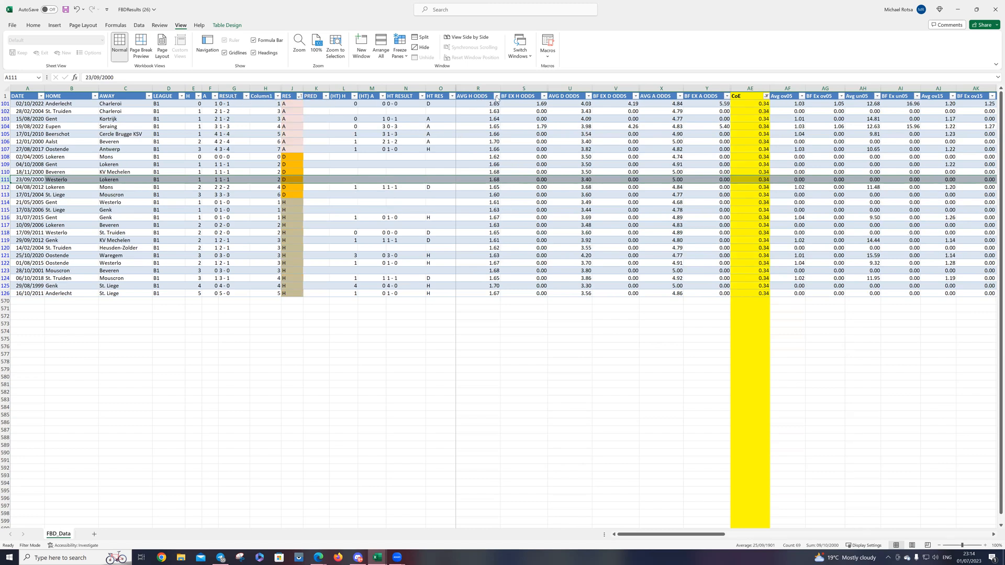
click(496, 95)
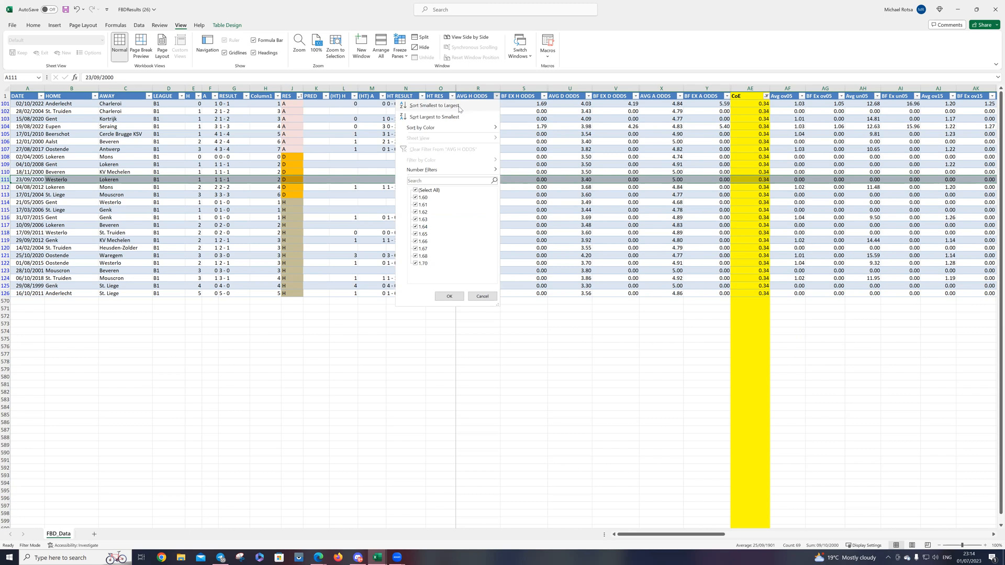
click(460, 106)
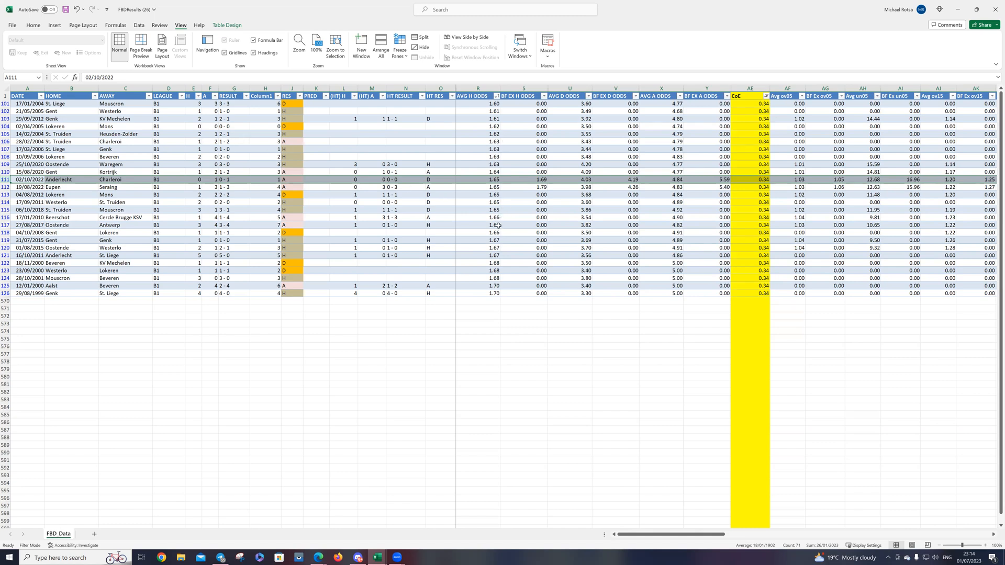
Step: Switch to the Football Bet Data dashboard in the browser and set the Home Odds range to 1.63–1.66
mouse_move(320, 556)
click(318, 558)
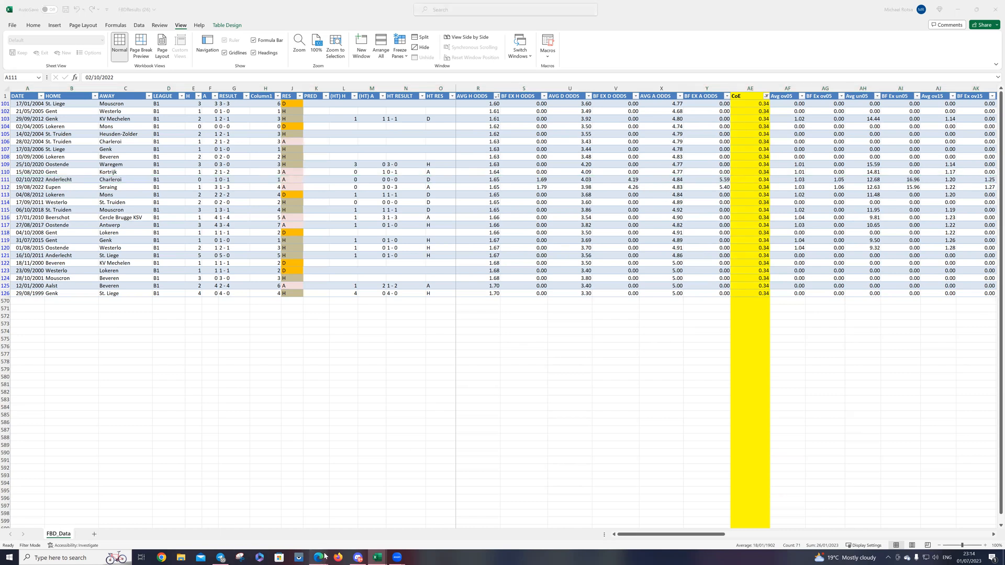
click(156, 524)
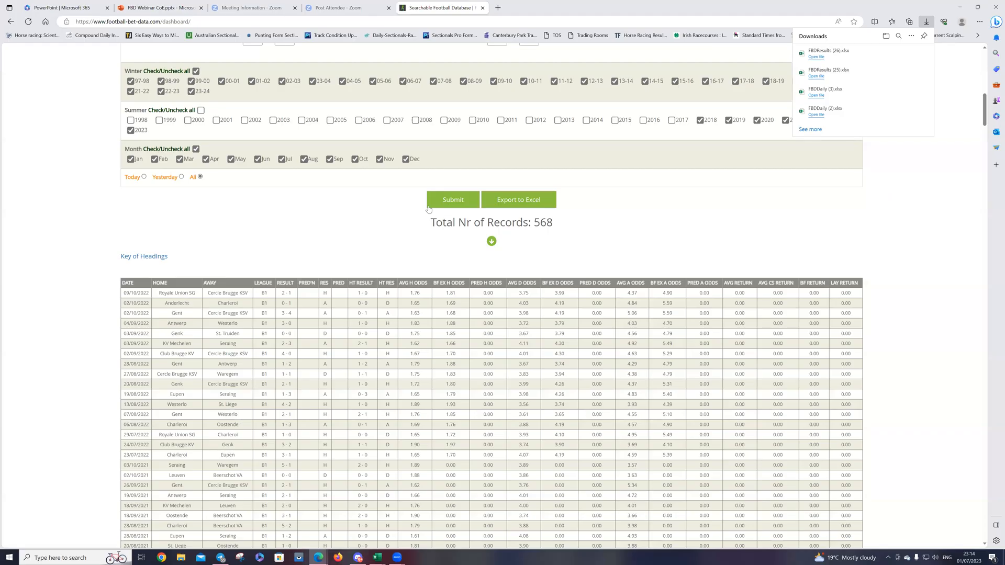
scroll(417, 212, up, 10)
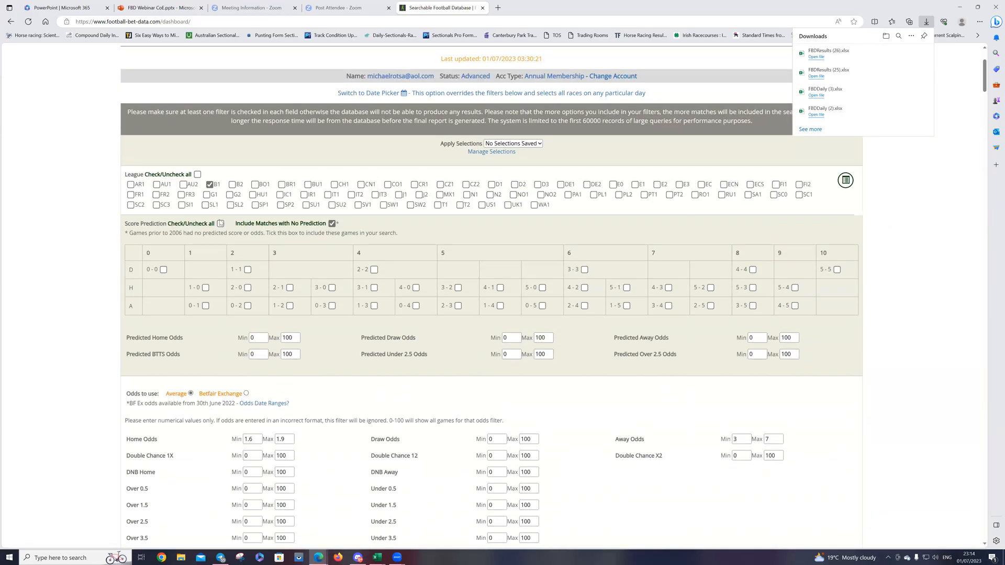
click(259, 439)
text(3)
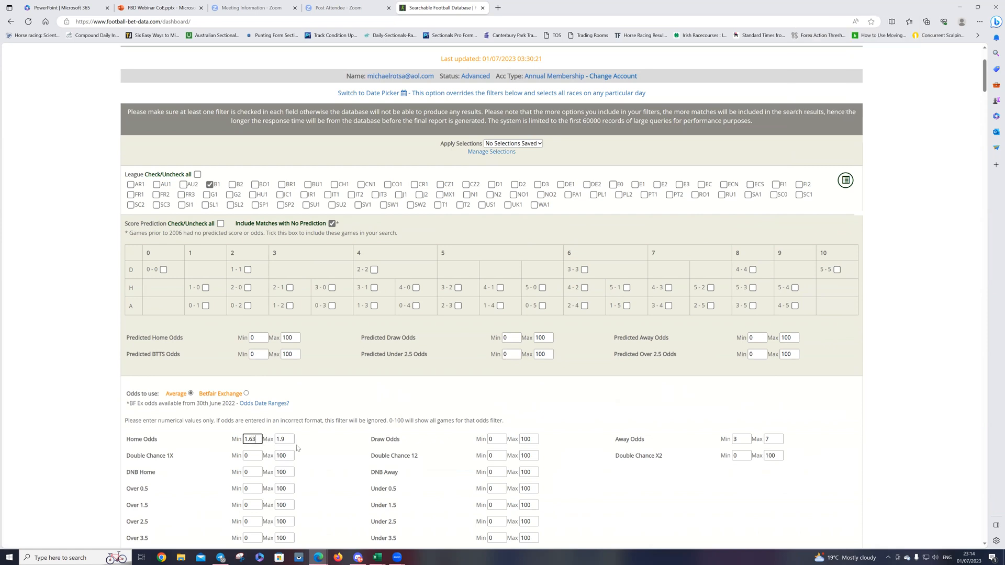
double_click(288, 439)
text(1.66)
Step: Set the Away Odds filter to a minimum of 4.7 and a maximum of 4.9
click(501, 440)
double_click(746, 439)
text(4.7)
double_click(771, 439)
text(4.9)
Step: Submit the database search with the narrowed odds and examine the match list and the profit and yield tables
scroll(633, 470, down, 3)
scroll(497, 461, down, 2)
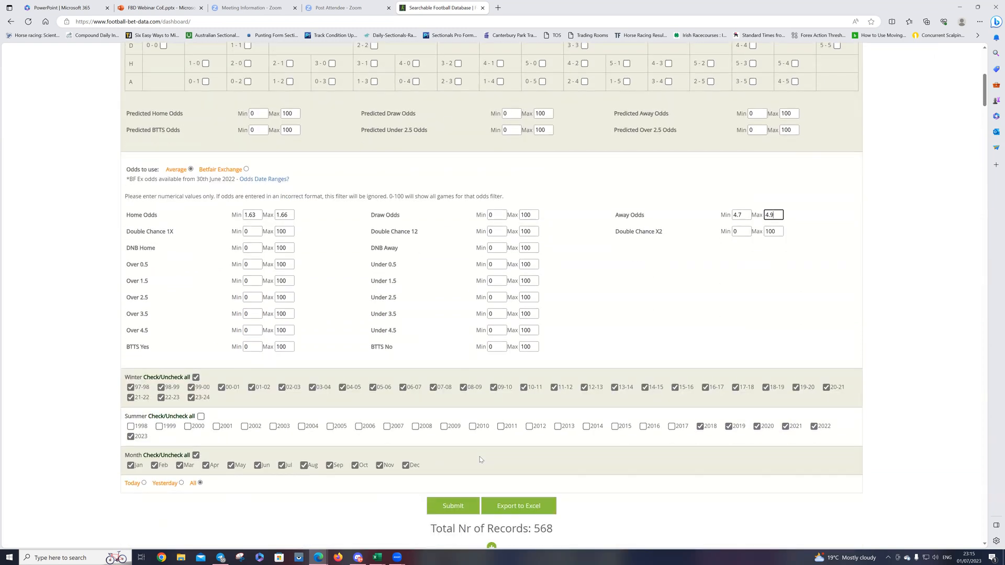
click(438, 497)
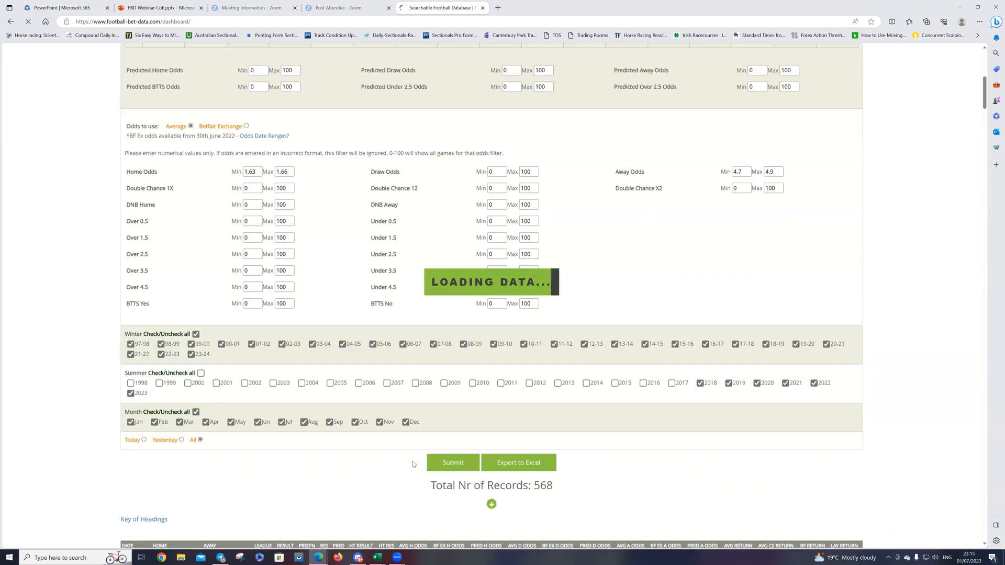
scroll(407, 423, down, 10)
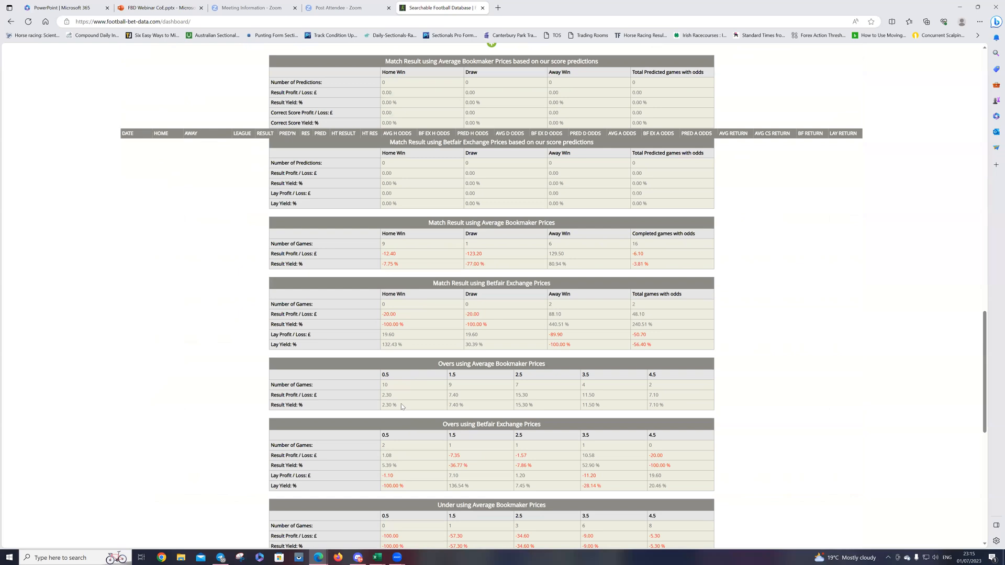
scroll(221, 327, up, 10)
scroll(223, 332, down, 4)
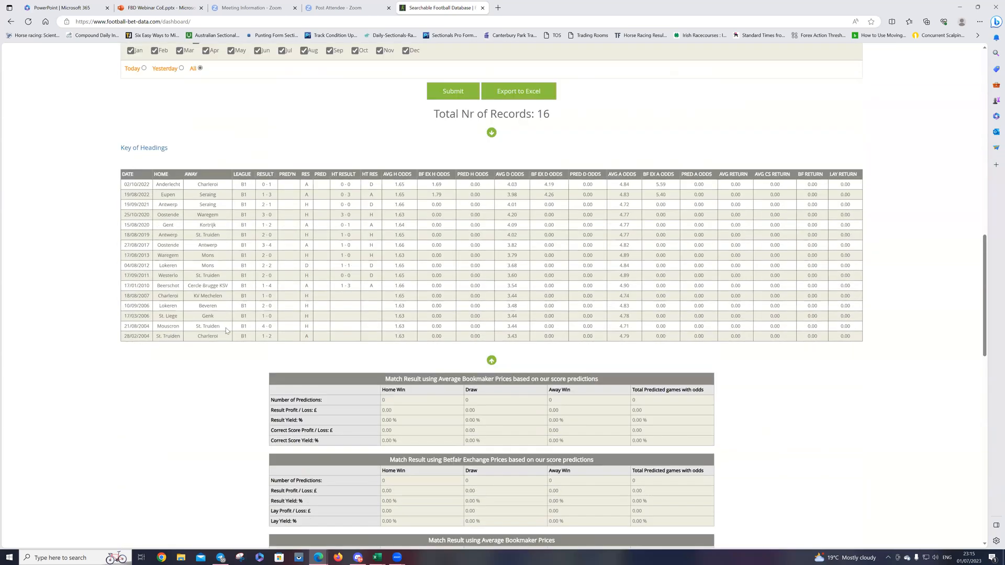
scroll(226, 330, down, 6)
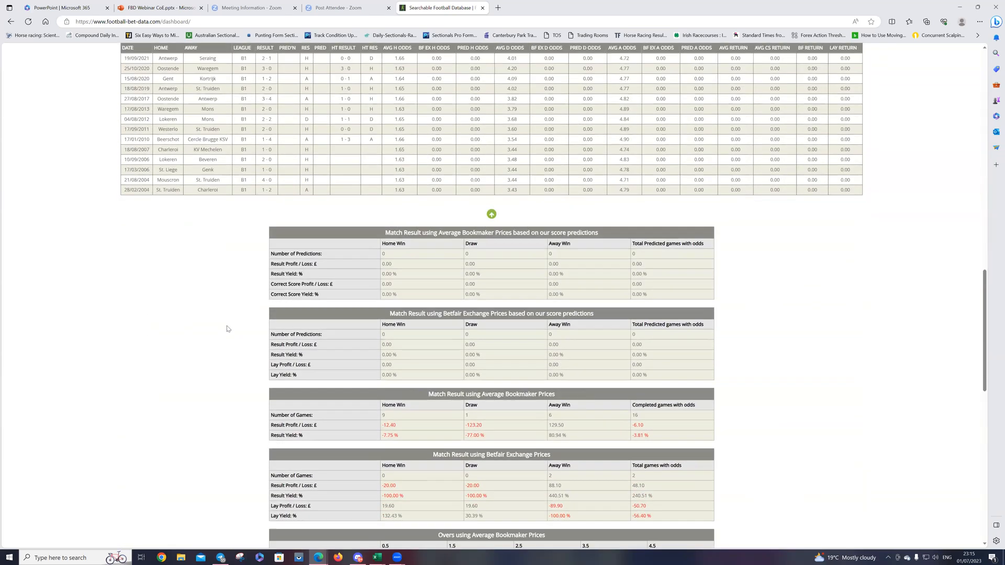
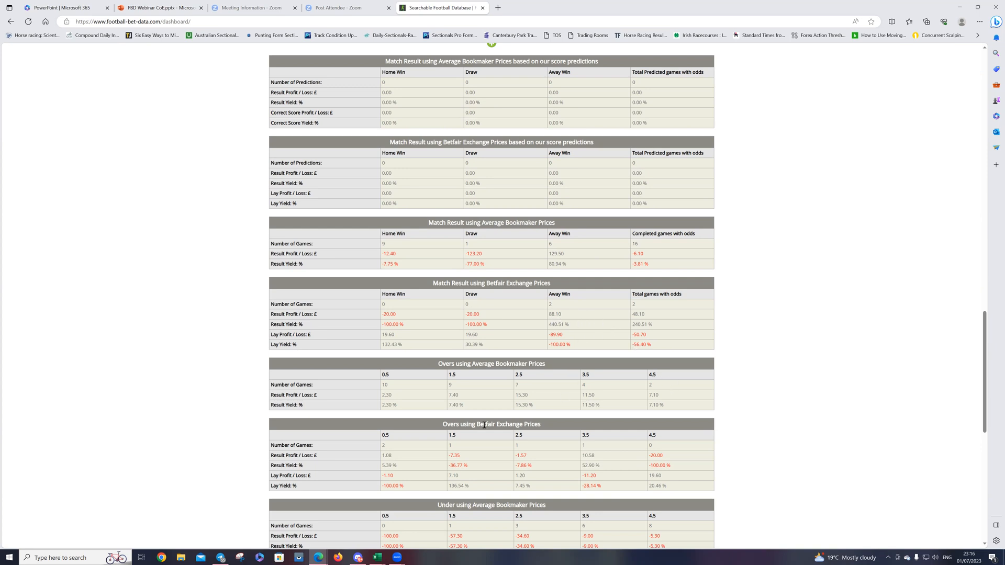
Step: Examine the overs, unders, BTTS, double chance and DNB profit and yield tables below the match list
scroll(454, 369, down, 3)
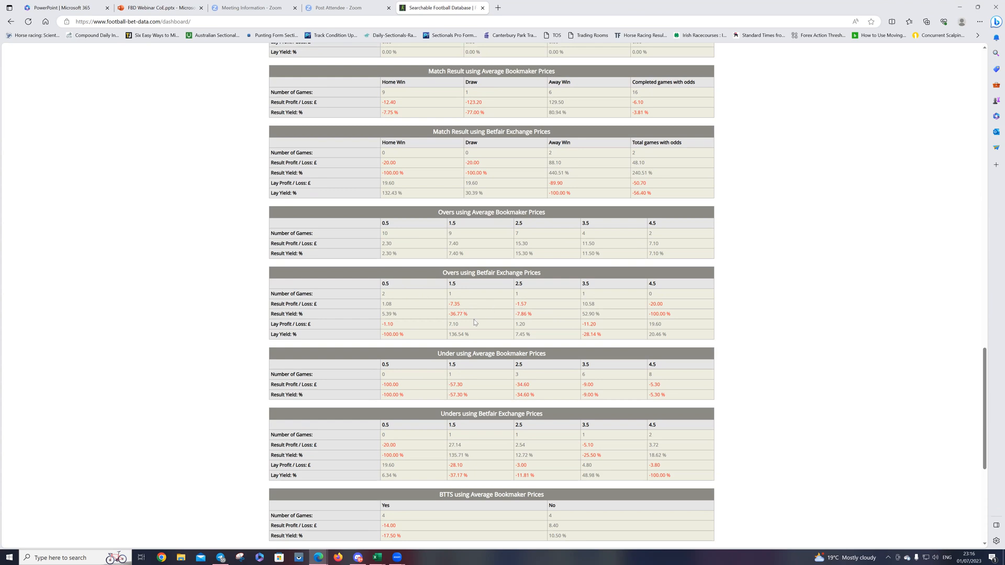
scroll(455, 360, down, 2)
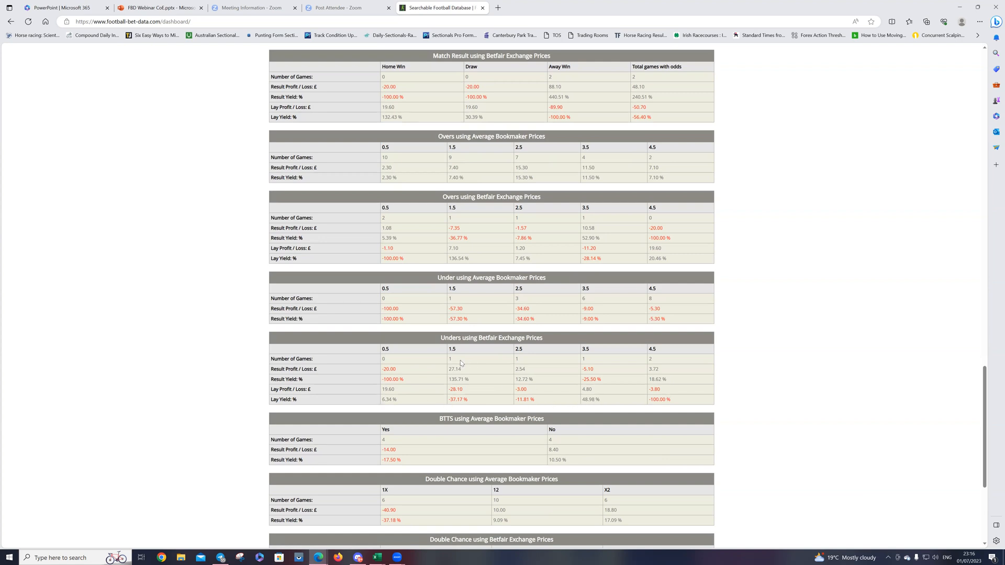
scroll(491, 358, down, 4)
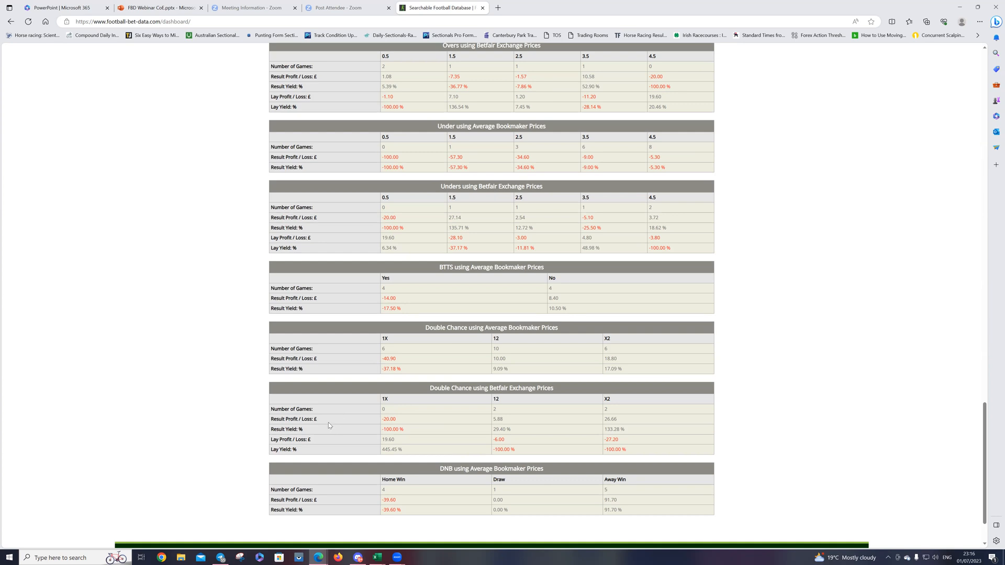
scroll(347, 429, down, 1)
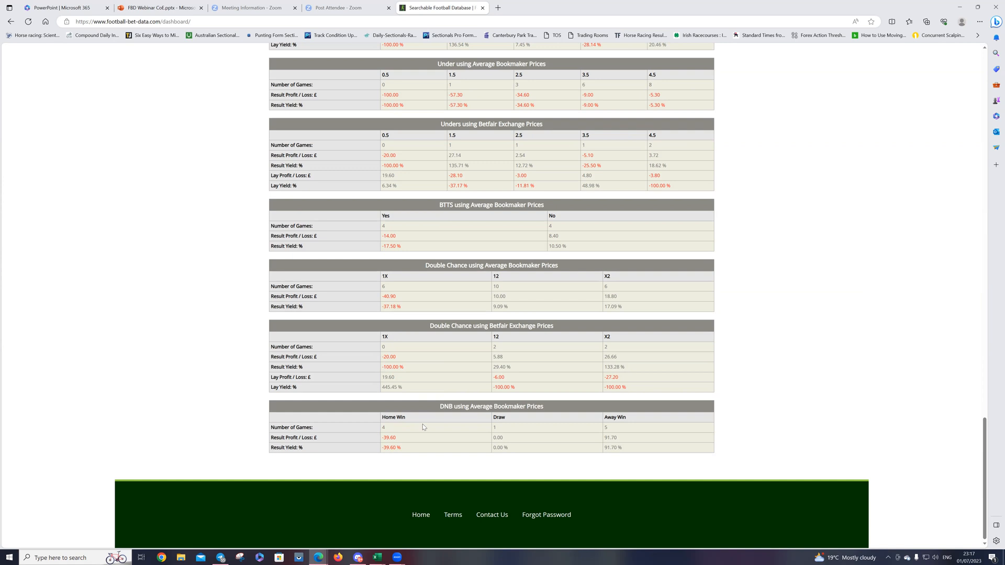
scroll(539, 356, up, 3)
scroll(533, 347, up, 20)
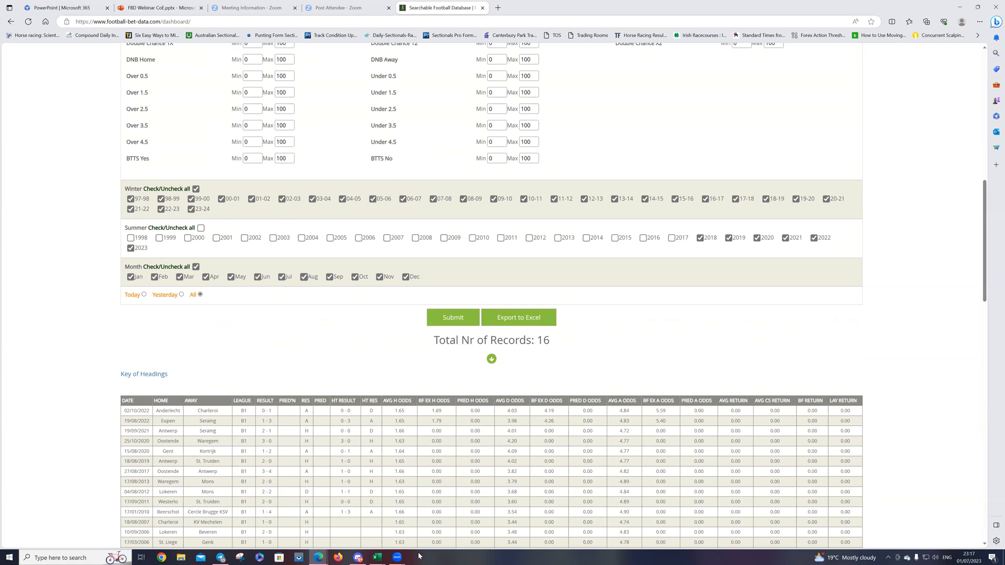
Step: Switch to the FBDResults (26) workbook in Excel and filter the CoE column to show only 0.56
click(377, 557)
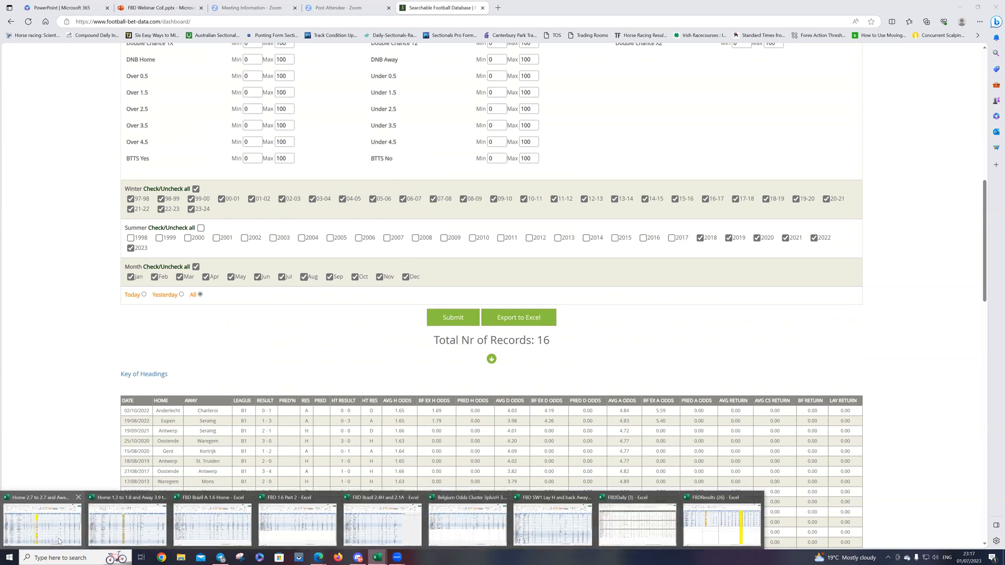
click(720, 538)
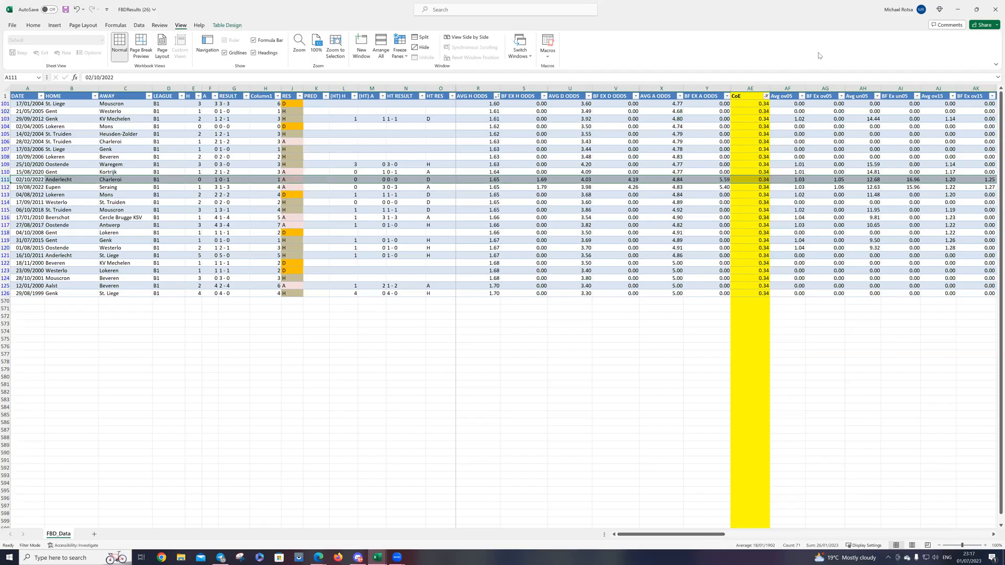
click(766, 96)
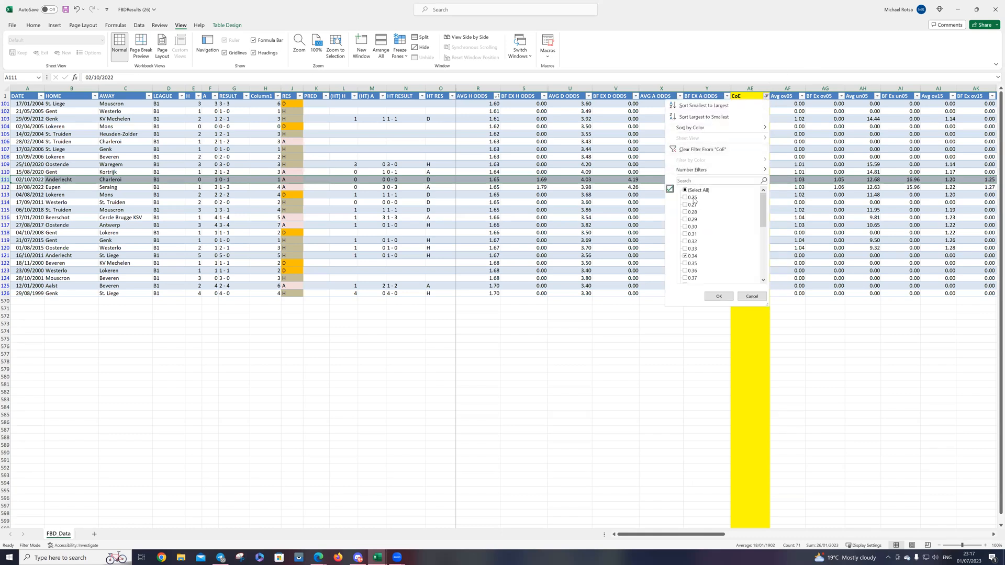
click(691, 256)
scroll(694, 264, down, 1)
scroll(690, 272, down, 1)
scroll(691, 262, up, 2)
click(691, 198)
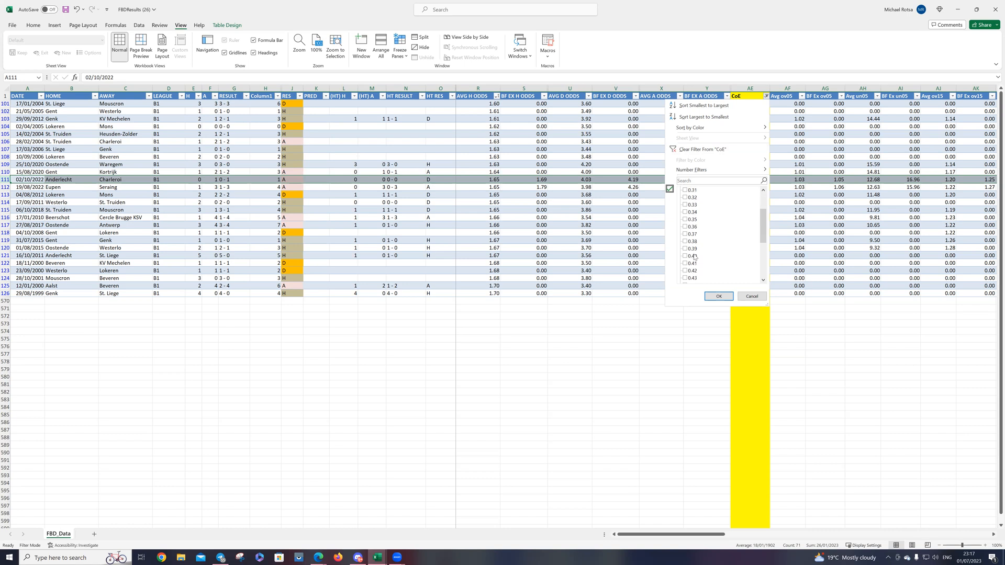
click(695, 199)
scroll(694, 235, down, 6)
scroll(693, 250, down, 1)
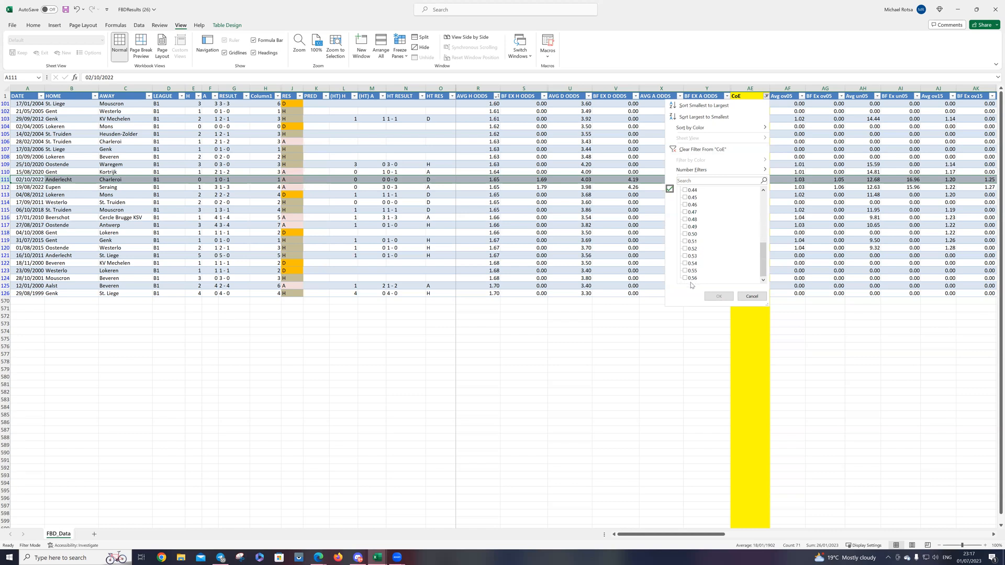
click(691, 281)
click(718, 297)
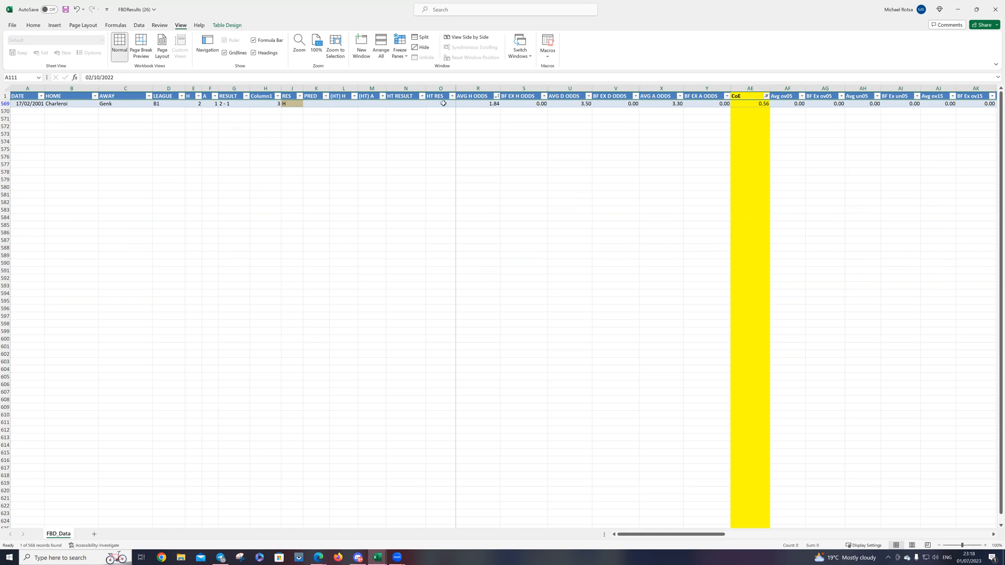
Step: Change the CoE filter to show the values 0.51 to 0.55 instead of 0.56
click(765, 96)
scroll(701, 251, down, 10)
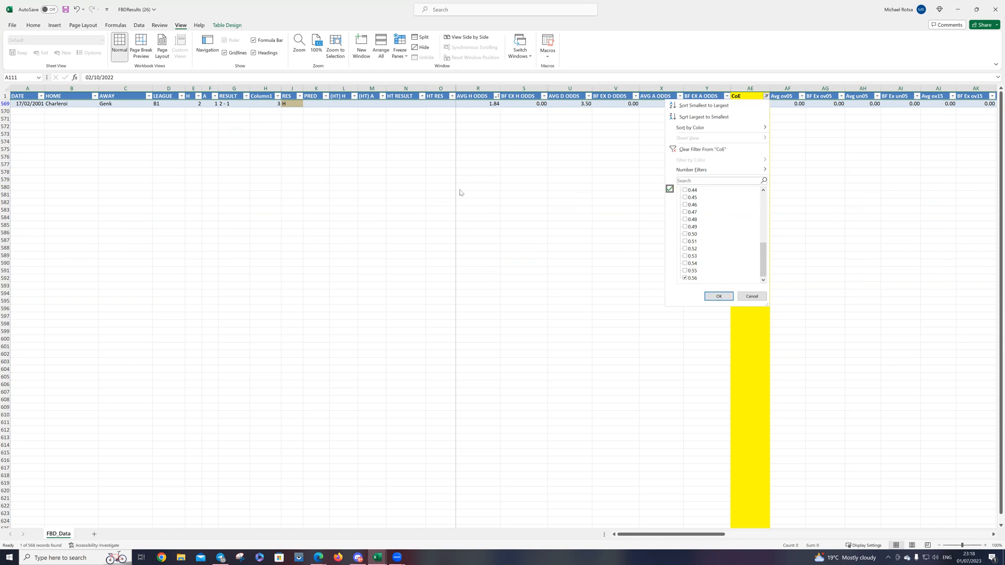
click(690, 277)
click(689, 241)
click(690, 248)
click(690, 256)
click(690, 263)
click(690, 270)
click(690, 278)
click(719, 296)
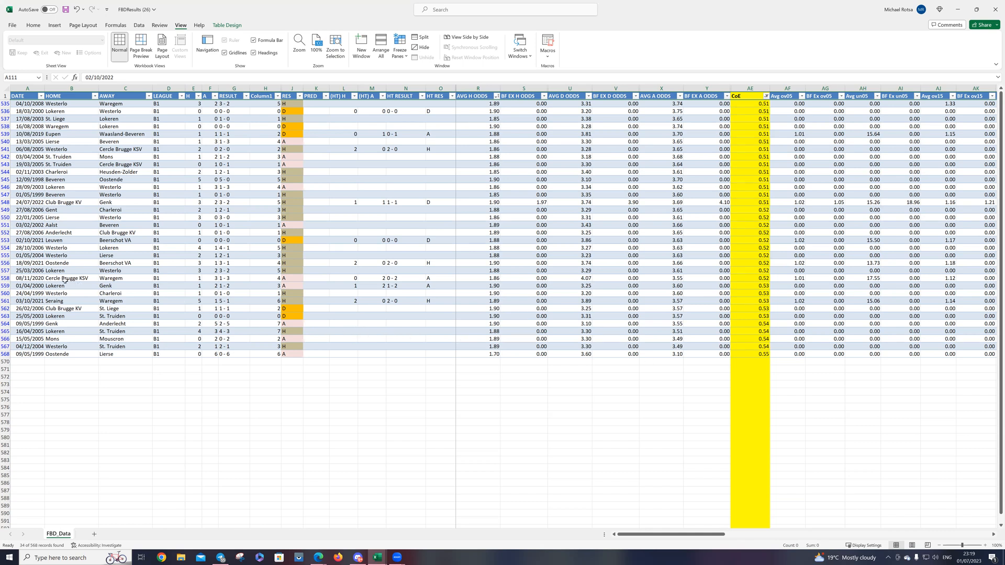
Step: Highlight match rows 558–559, row 548 and rows 549–568 in turn to examine their CoE values and results
drag(5, 278, 6, 283)
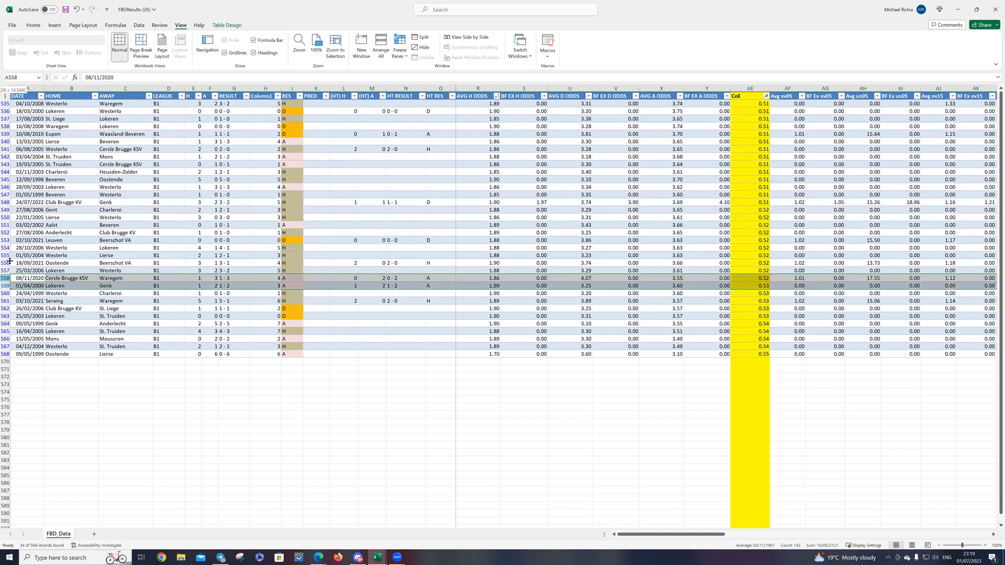
click(5, 203)
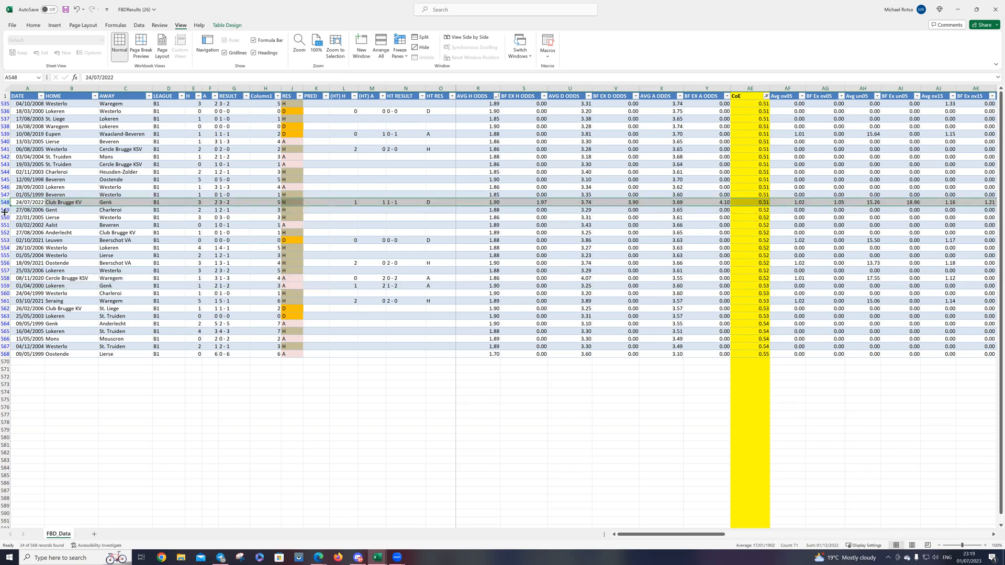
click(5, 210)
mouse_move(5, 210)
mouse_down()
mouse_move(32, 349)
mouse_move(7, 354)
mouse_move(3, 211)
mouse_up()
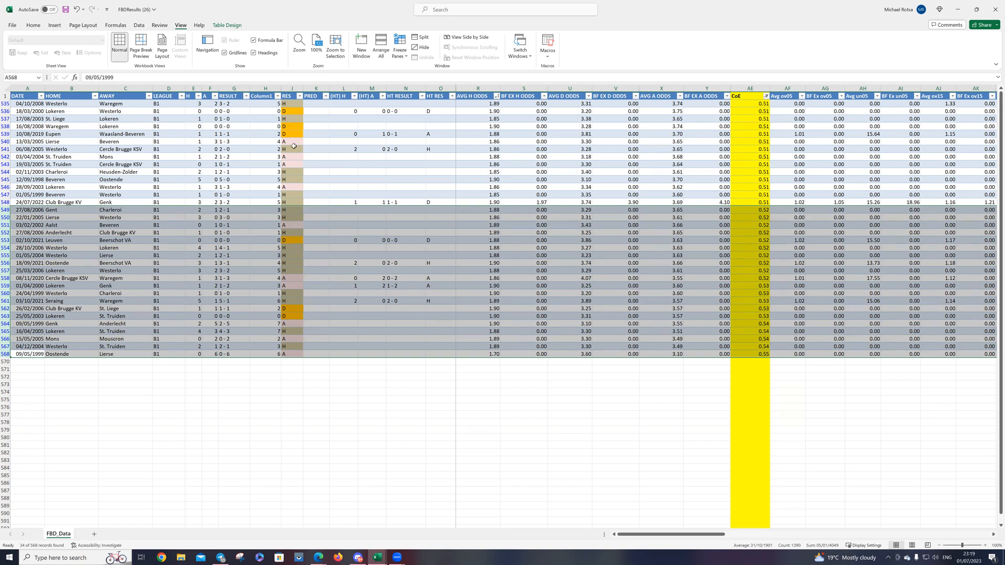
Step: Sort the filtered matches by AVG H ODDS from smallest to largest
click(484, 156)
click(496, 96)
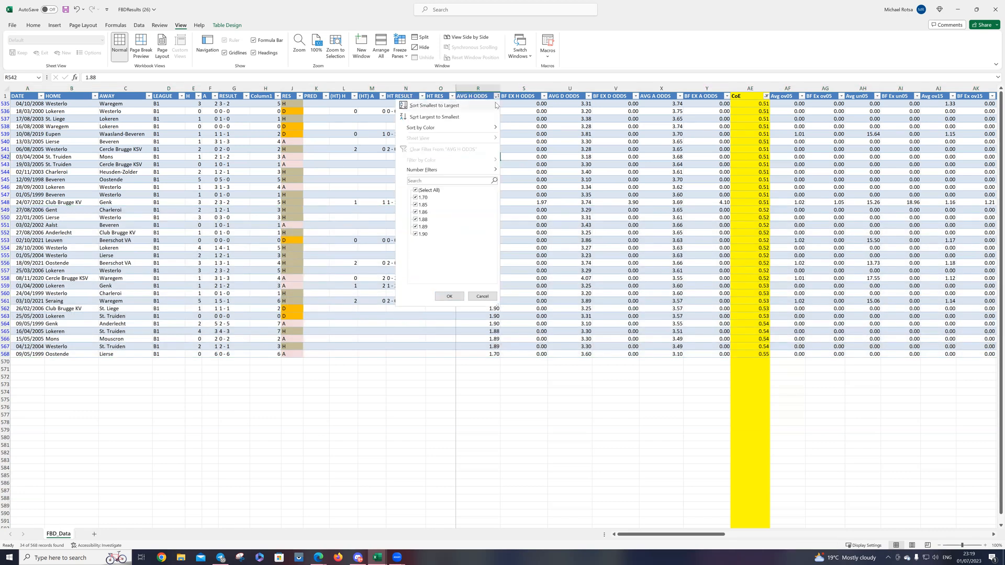
click(434, 105)
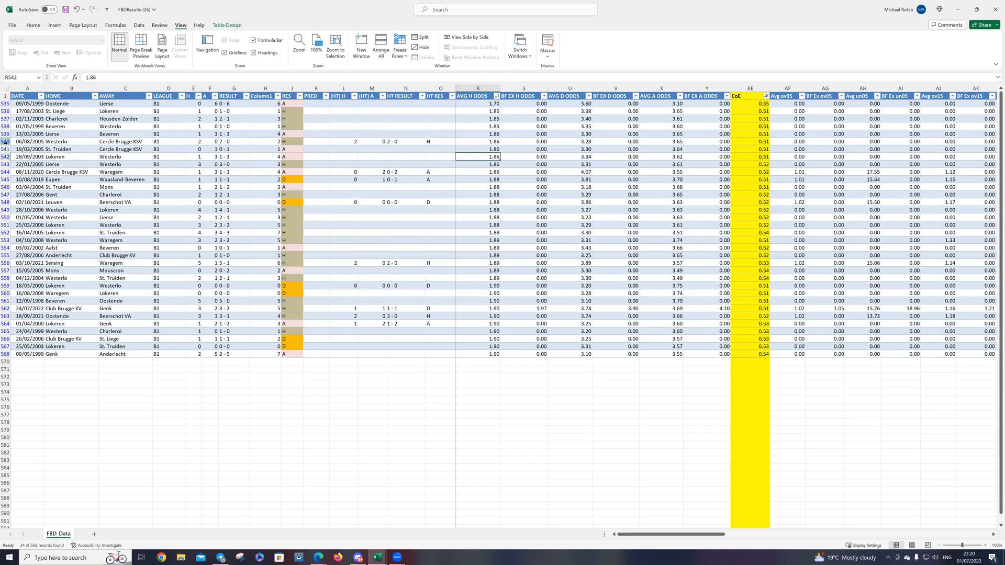
Step: Highlight the match rows with average home odds of 1.86 and 1.88 (rows 539–552) to compare their results
drag(5, 134, 3, 173)
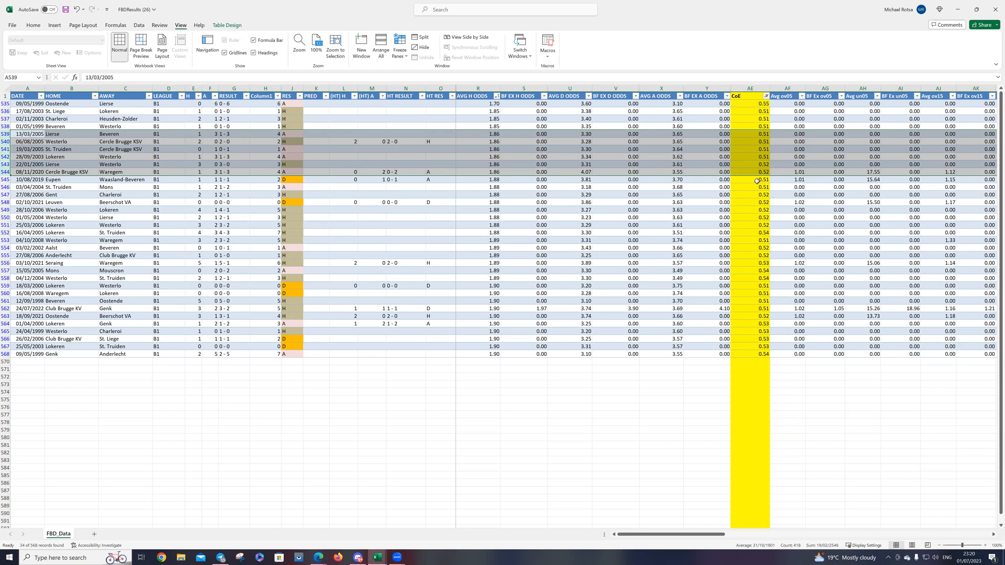
drag(5, 133, 2, 172)
drag(2, 171, 3, 186)
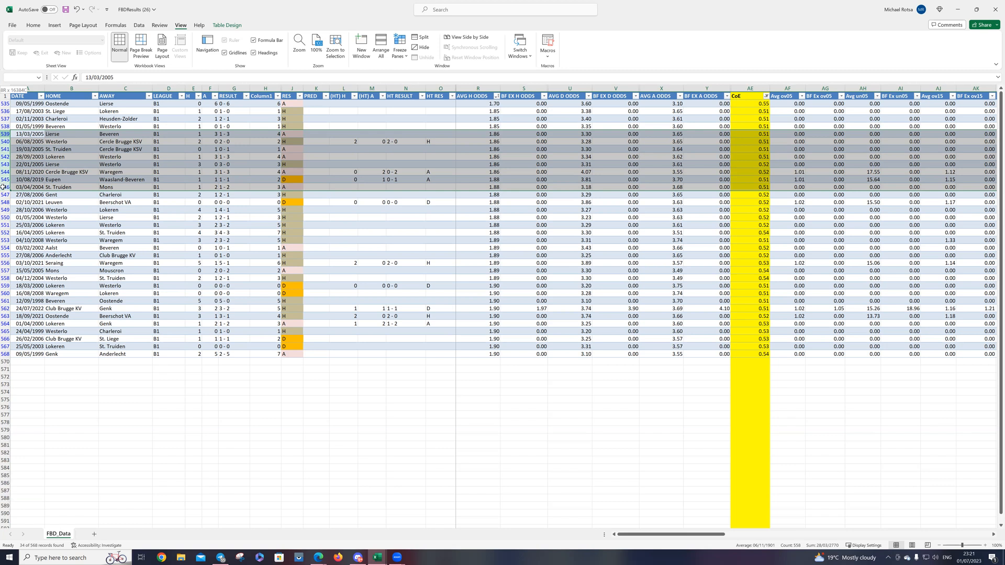
drag(3, 186, 3, 232)
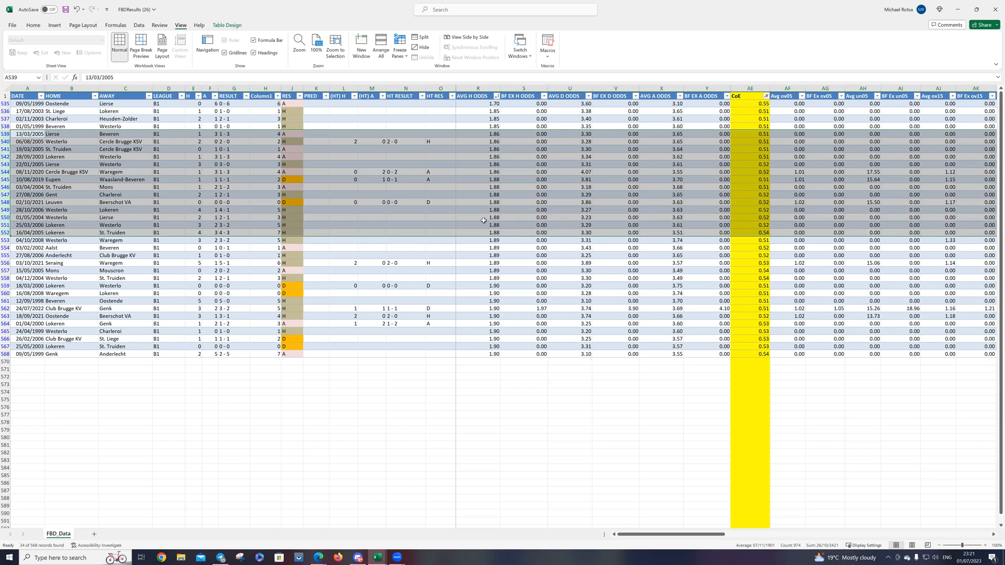
drag(5, 233, 6, 225)
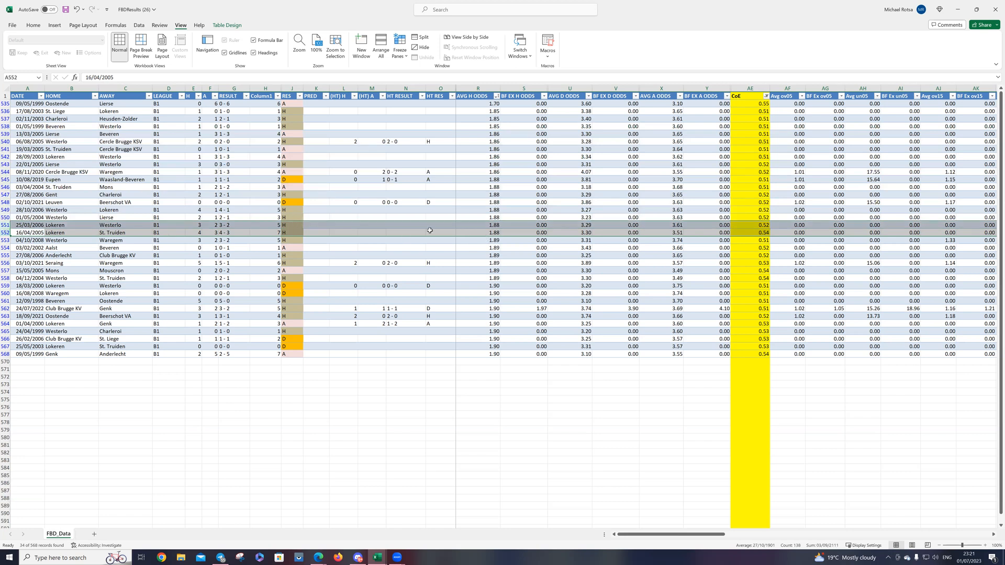
drag(5, 134, 6, 169)
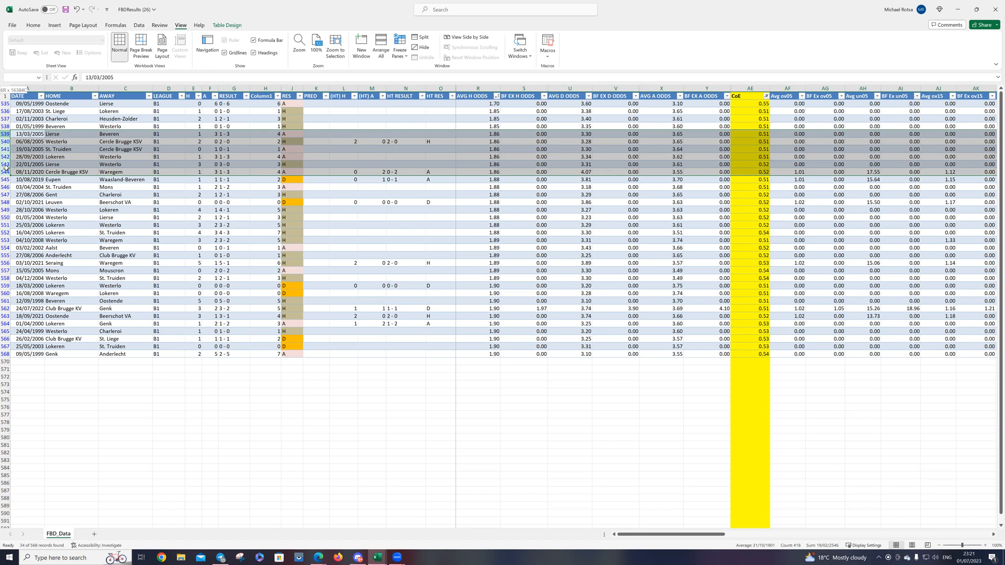
drag(5, 168, 6, 168)
Step: Highlight the matches with home odds from 1.85 to 1.89 and their RES cells J536:J558 to review the outcomes
drag(4, 114, 2, 276)
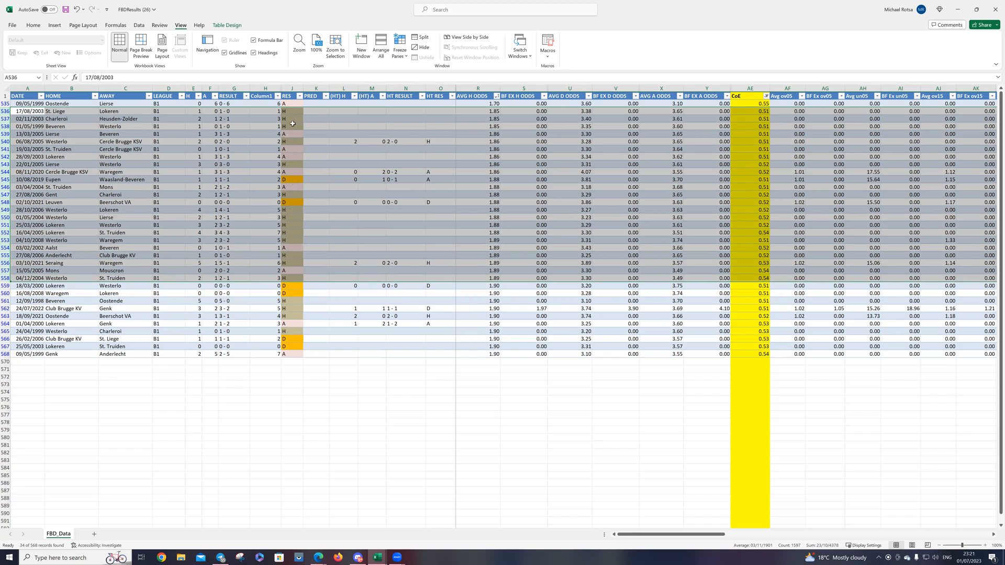
drag(291, 111, 292, 278)
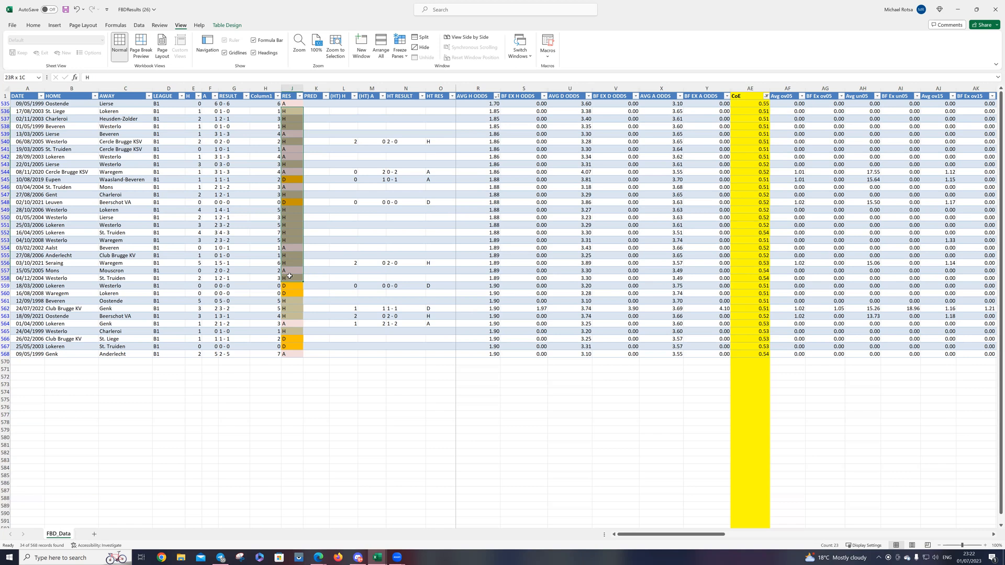
drag(288, 275, 288, 275)
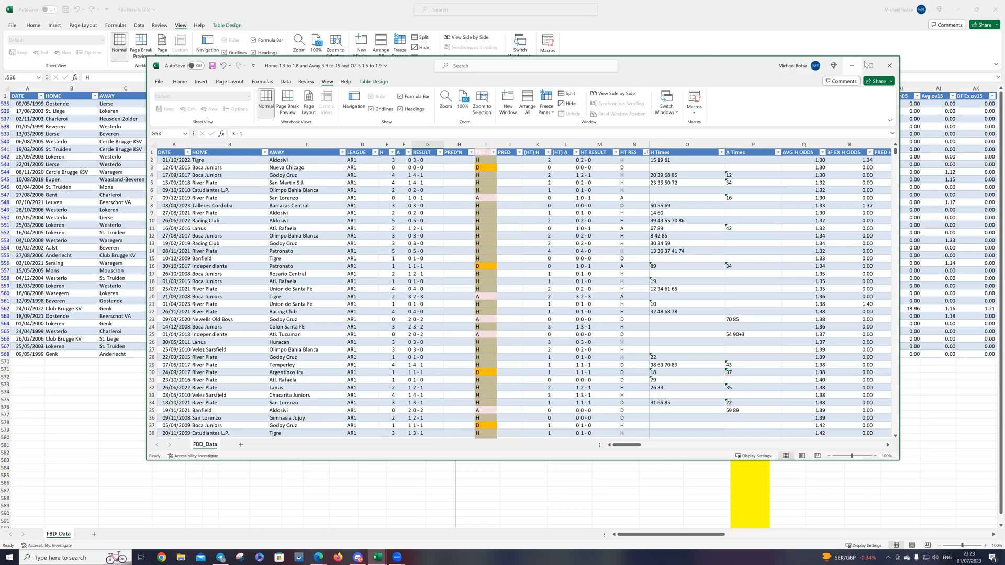
Step: Maximize the workbook "Home 1.3 to 1.8 and Away 3.9 to 15 and O2.5 1.5 to 1.9" and hide its PRED'N and PRED columns
click(872, 63)
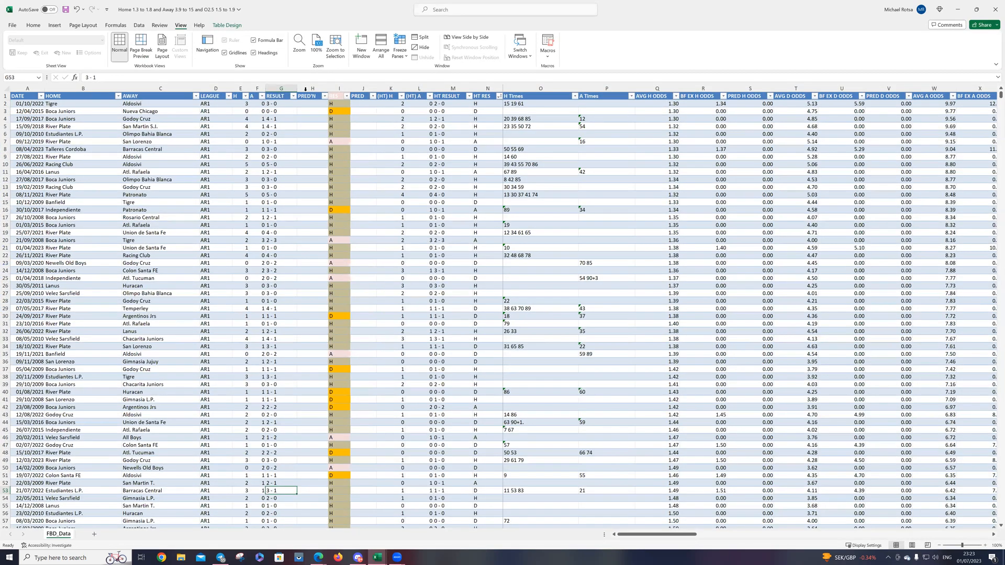
click(305, 89)
right_click(309, 90)
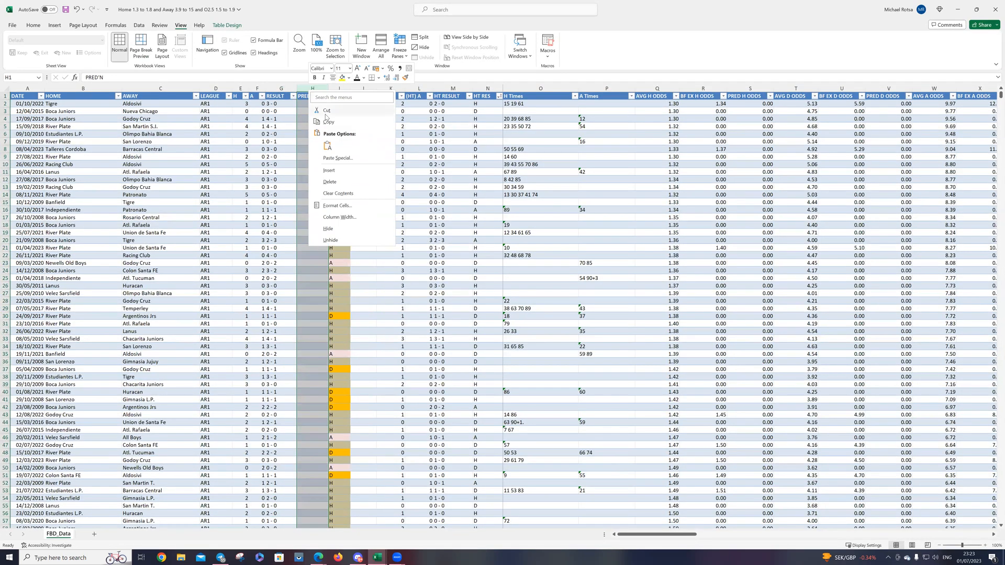
click(332, 225)
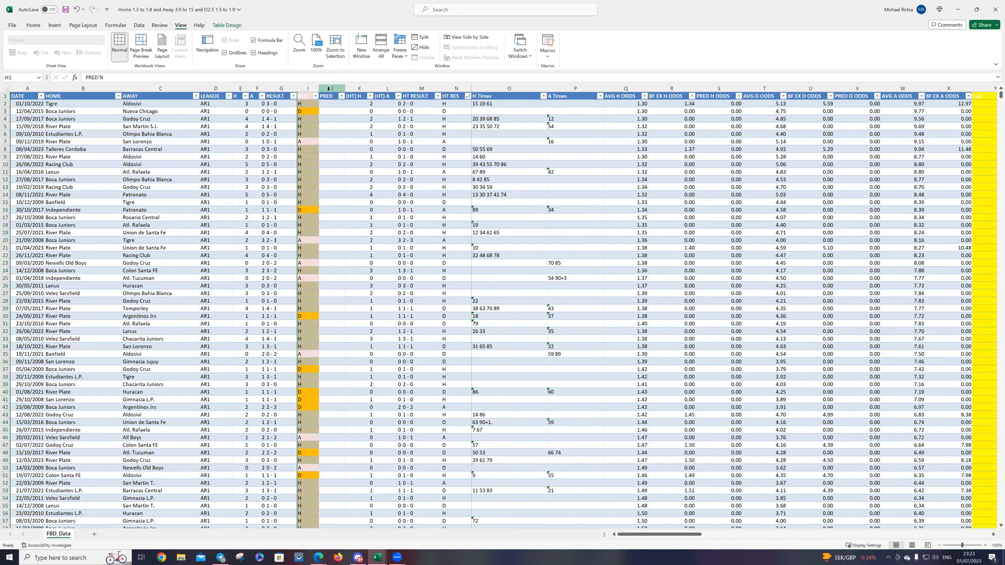
click(329, 89)
right_click(330, 90)
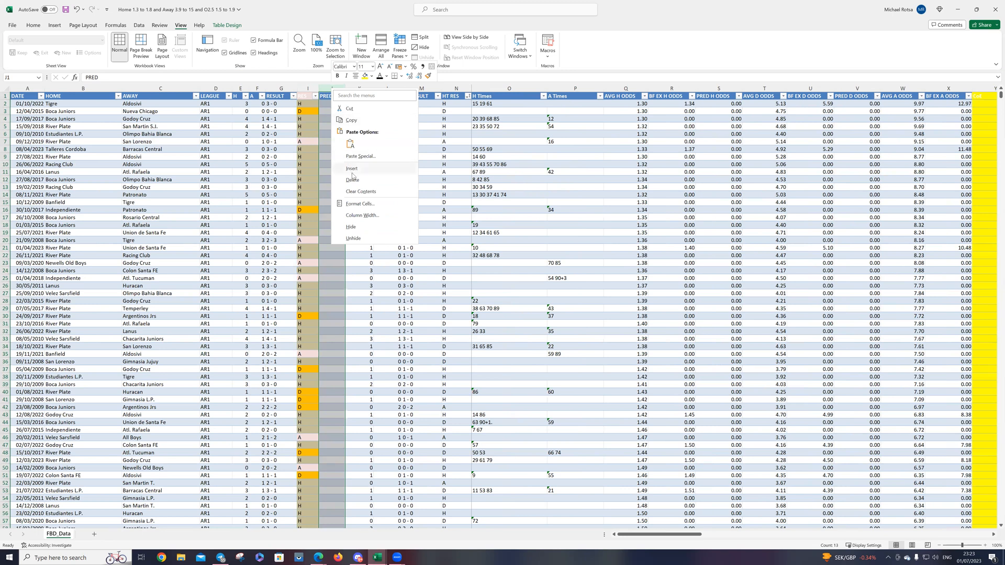
click(350, 227)
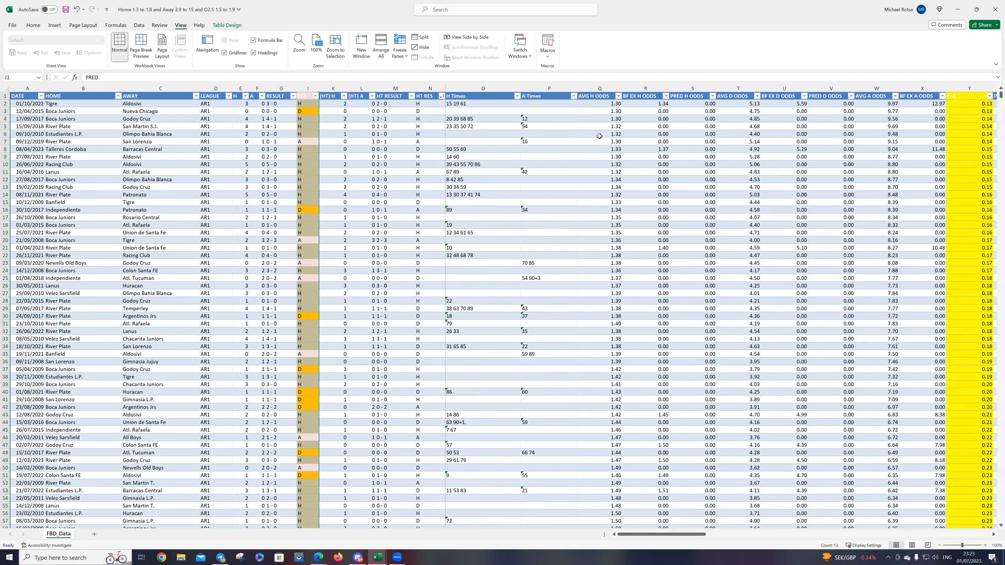
Step: Hide the H Times and A Times columns in the match table
drag(482, 88, 524, 89)
right_click(524, 89)
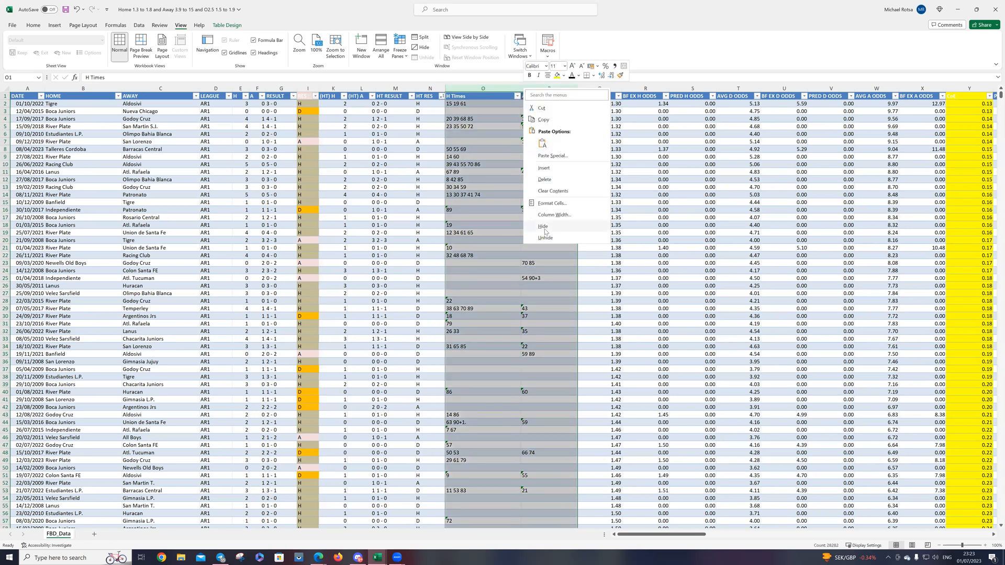
click(545, 228)
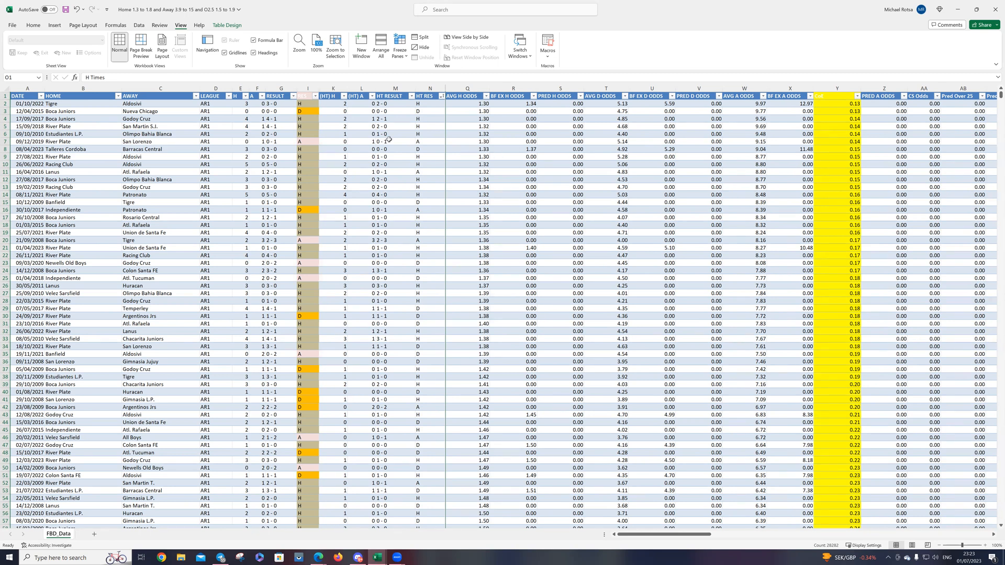
Step: Insert a blank column between the RESULT and RES columns
click(307, 87)
right_click(306, 88)
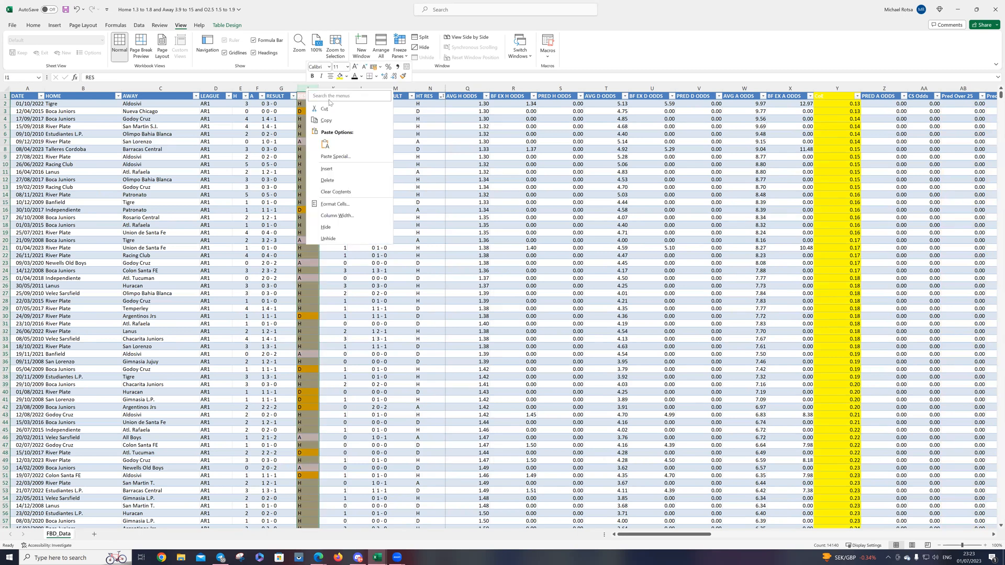
click(330, 170)
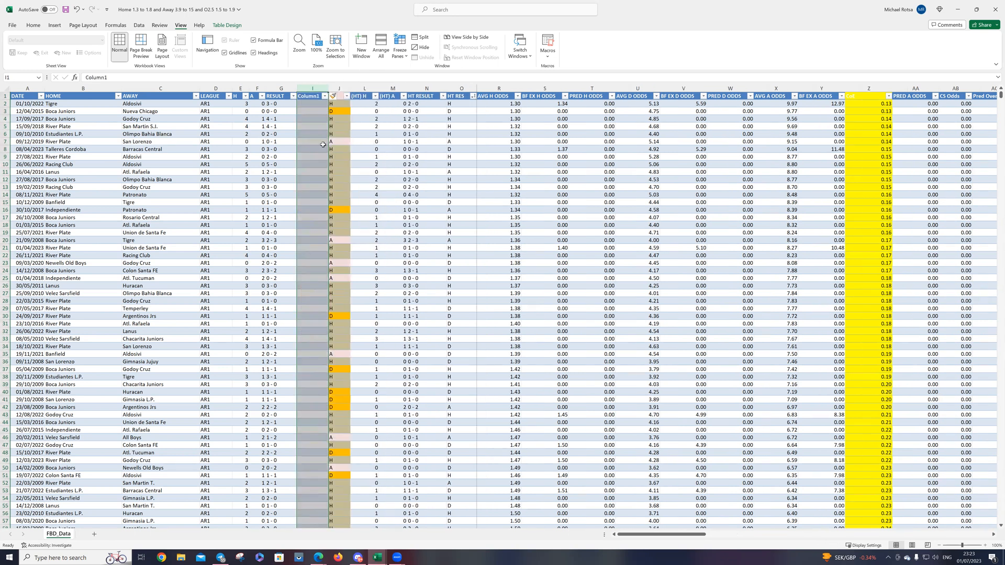
Step: Fill the blank Column1 with each match's total goals using the formula =E2+F2
click(307, 102)
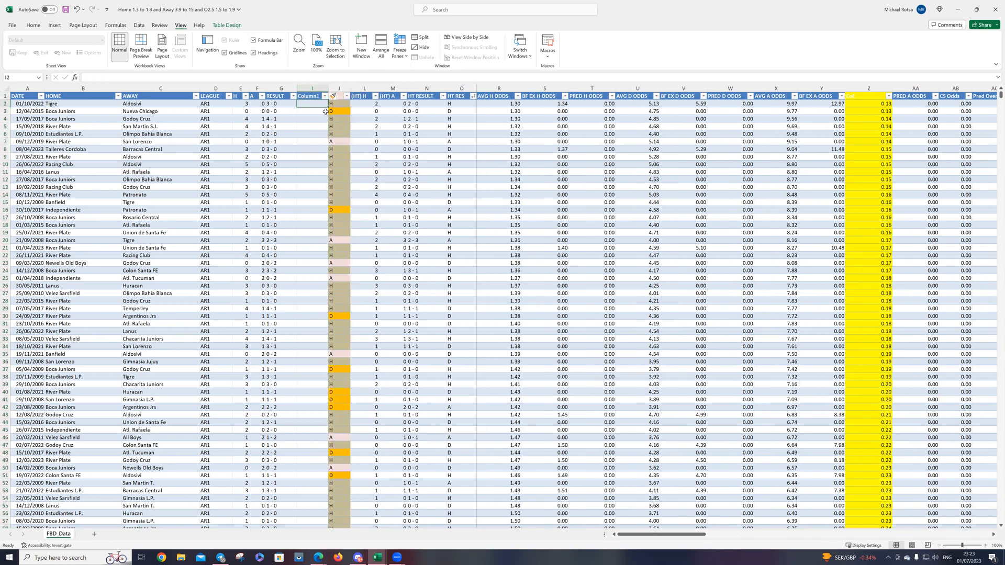
text(=)
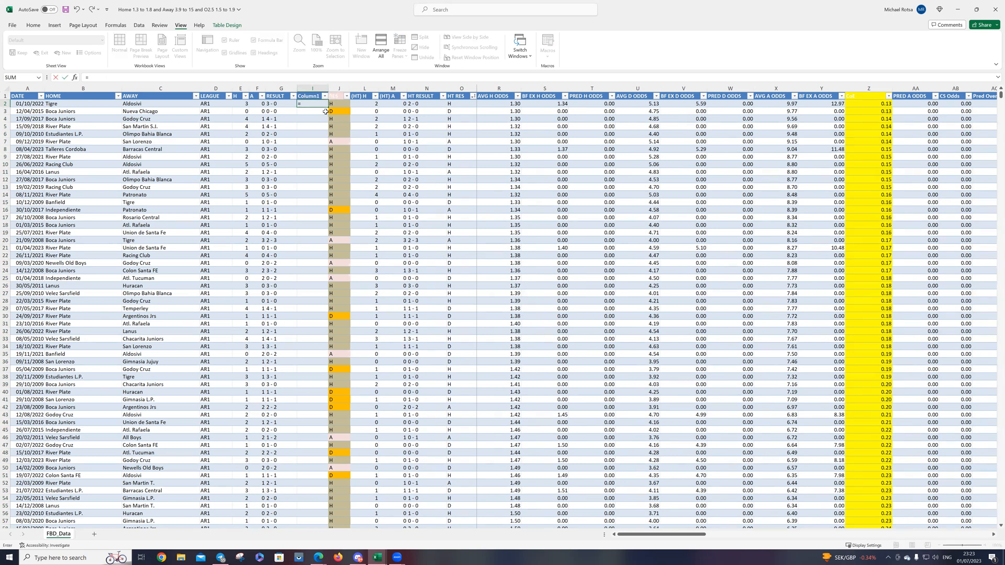
text(e2+f2)
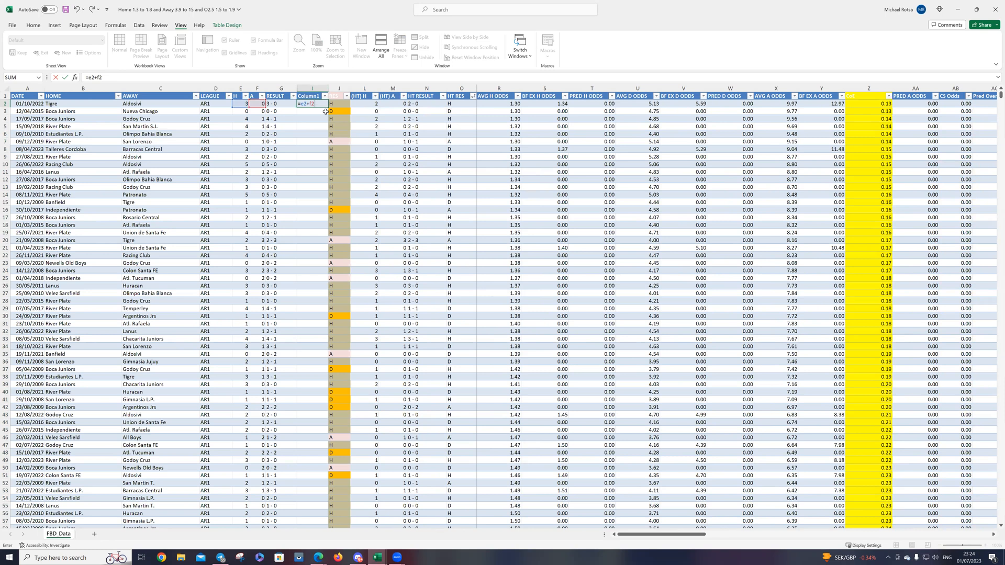
key(Return)
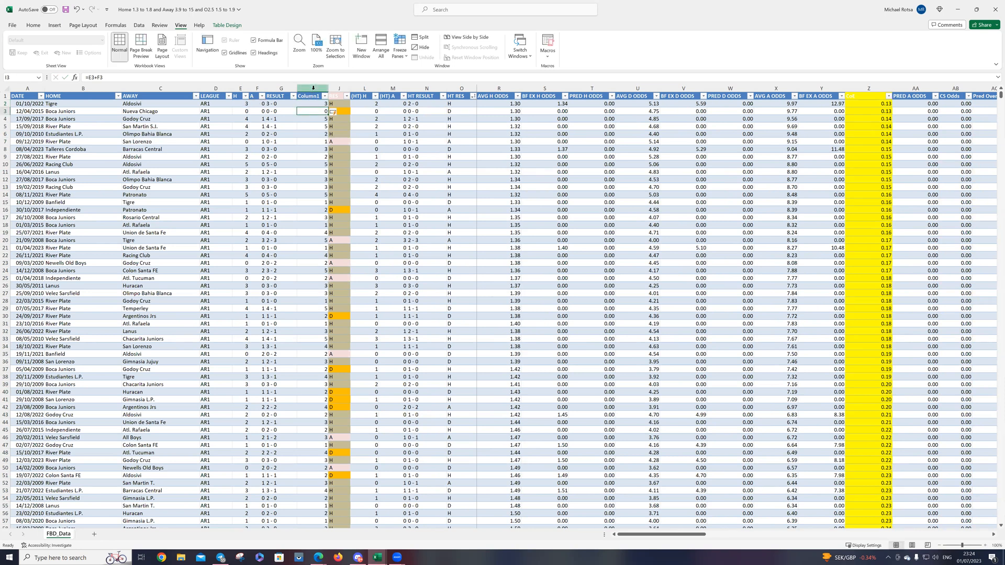
Step: Rename the Column1 header as "Total G"
click(313, 88)
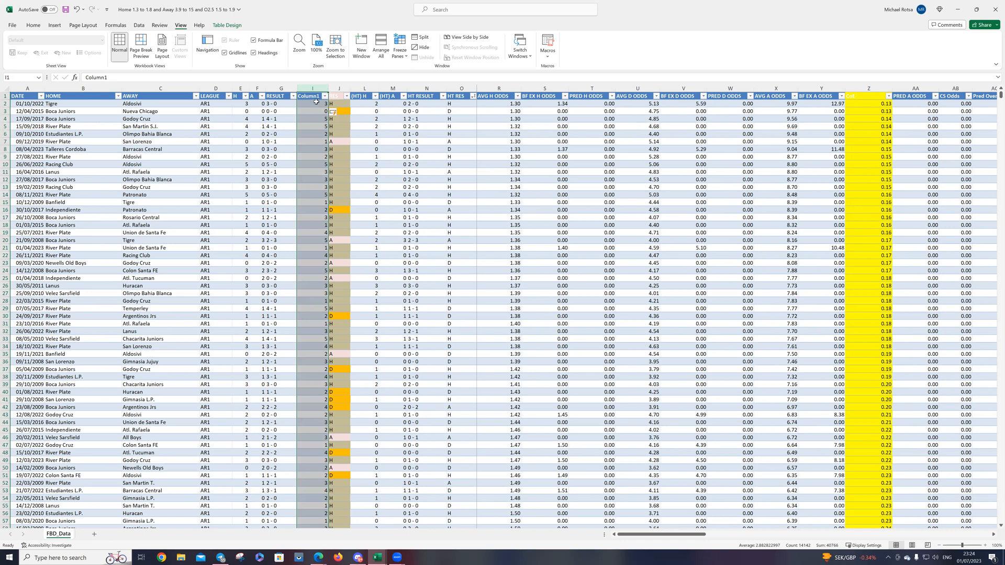
double_click(313, 95)
drag(321, 96, 300, 95)
text(Total G)
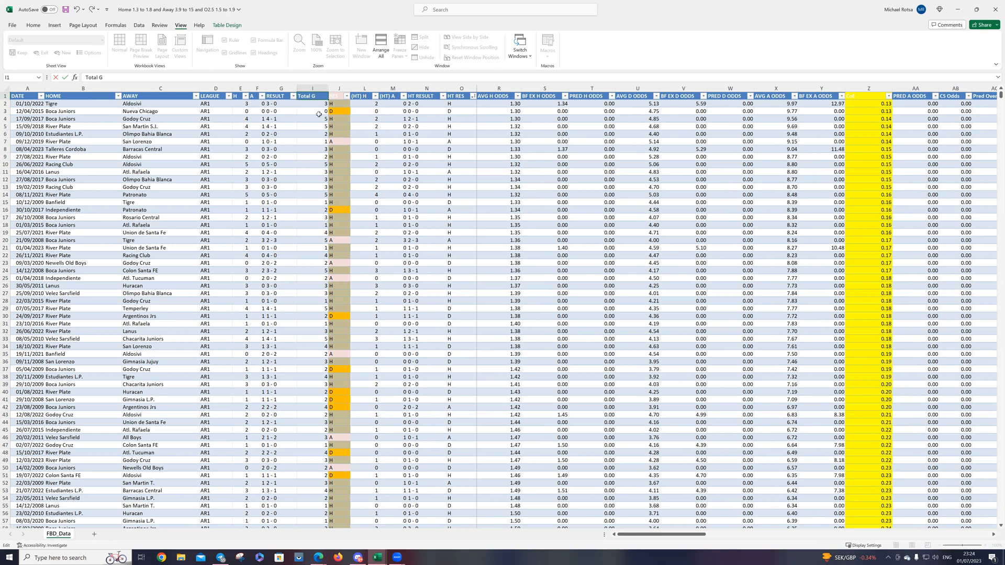
click(318, 112)
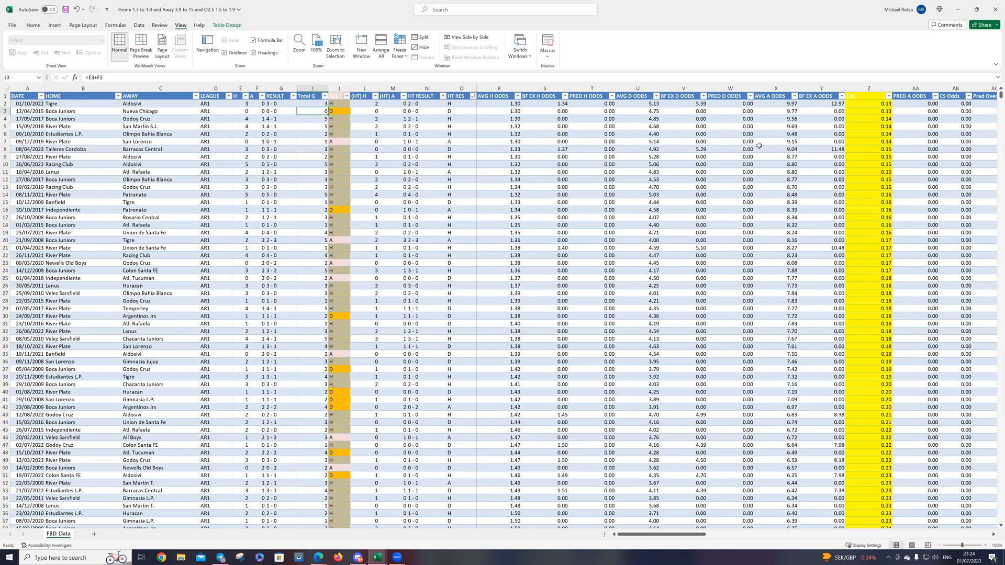
drag(640, 534, 573, 516)
click(222, 85)
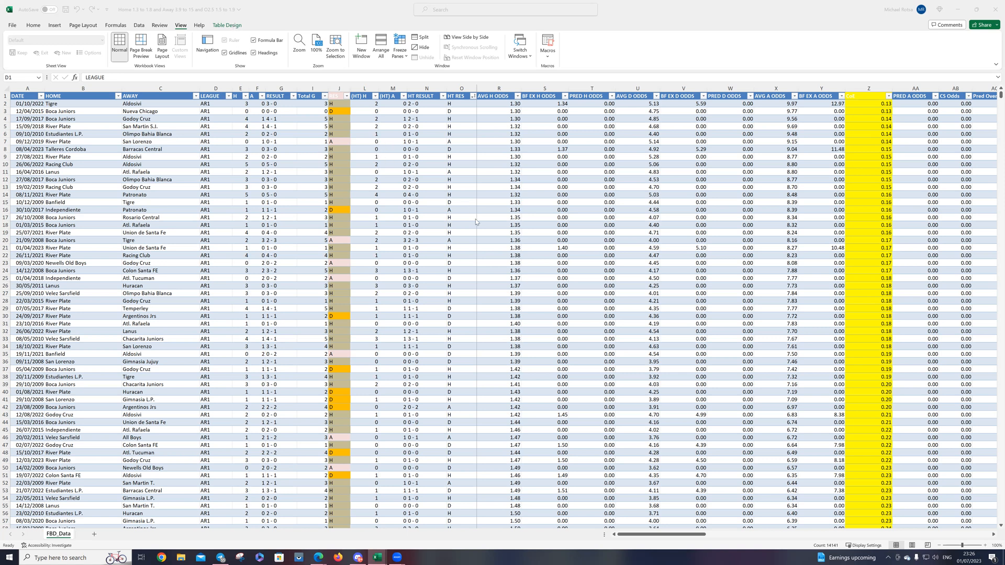
Step: Make the RES and CoE headers readable with a dark blue fill on RES and black font on CoE
right_click(335, 97)
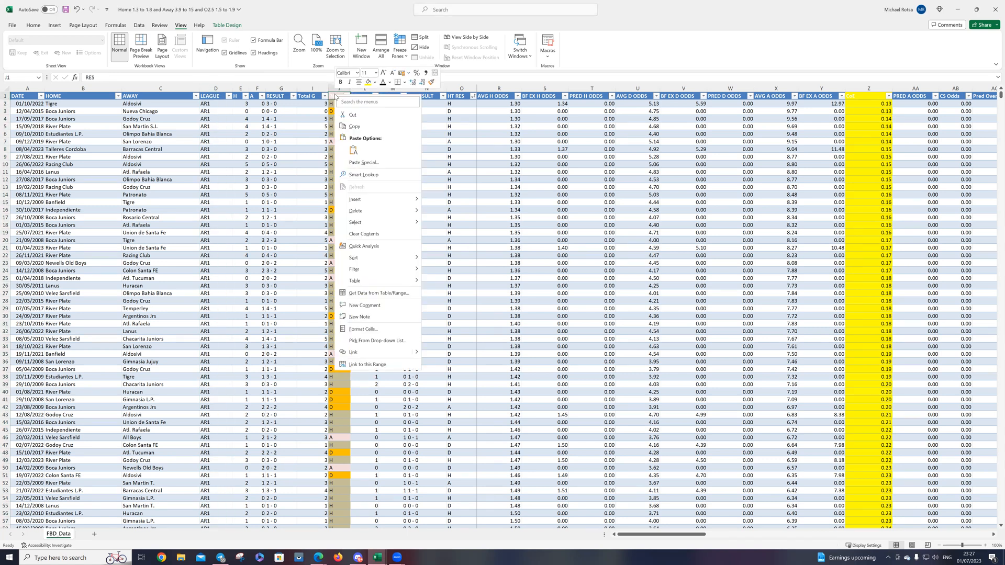
click(374, 83)
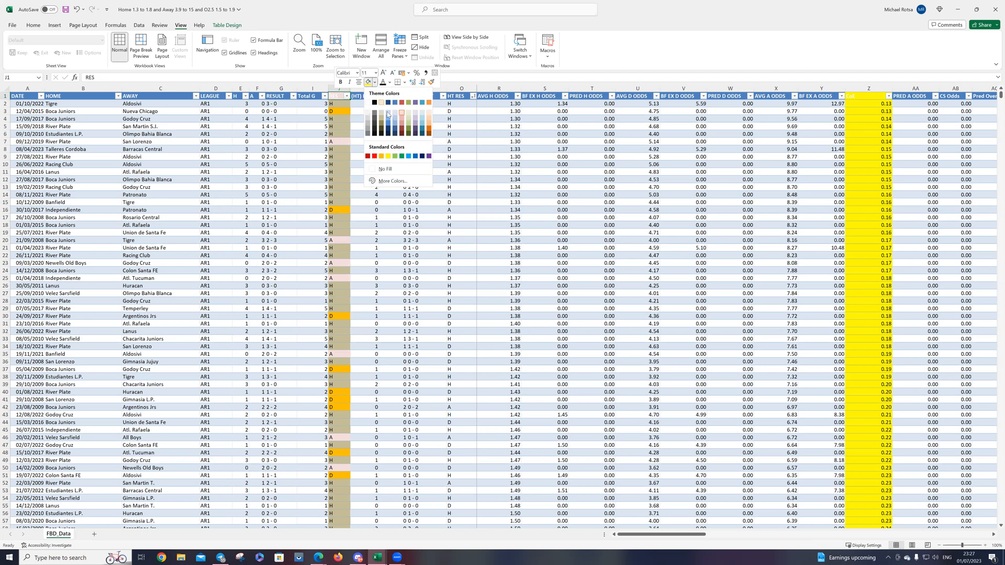
click(387, 125)
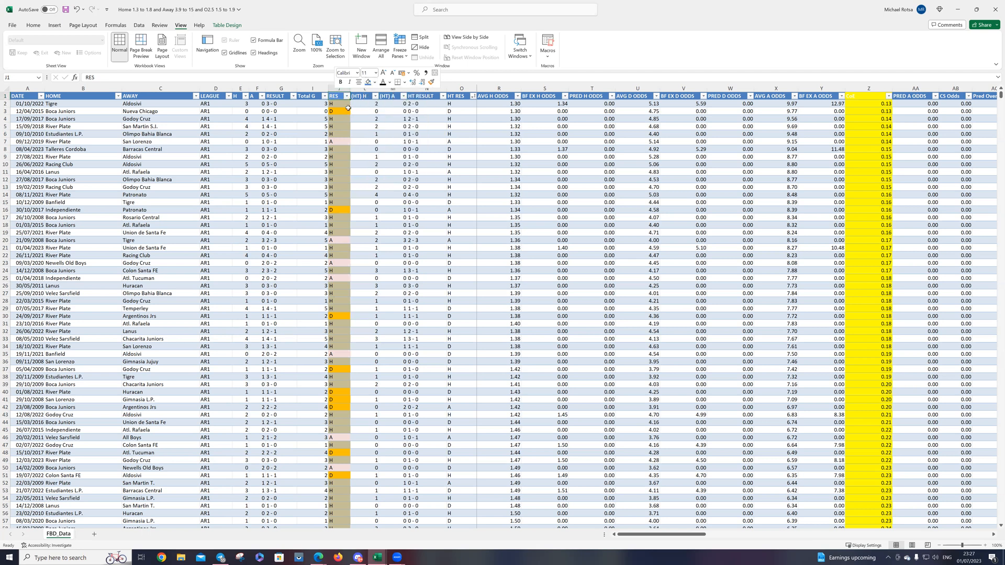
click(869, 102)
right_click(869, 97)
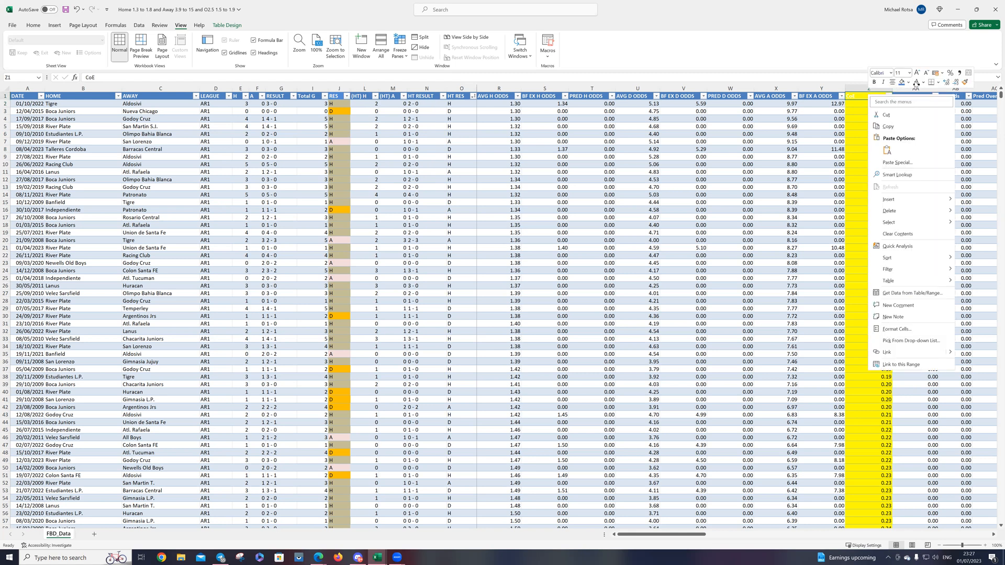
click(916, 82)
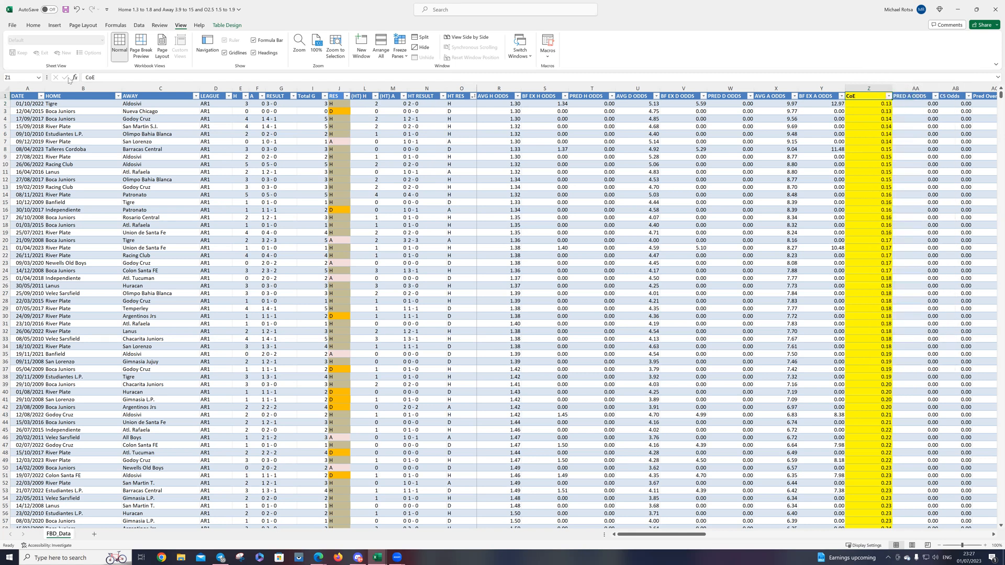
Step: Centre the contents of every cell in the FBD_Data sheet
click(6, 88)
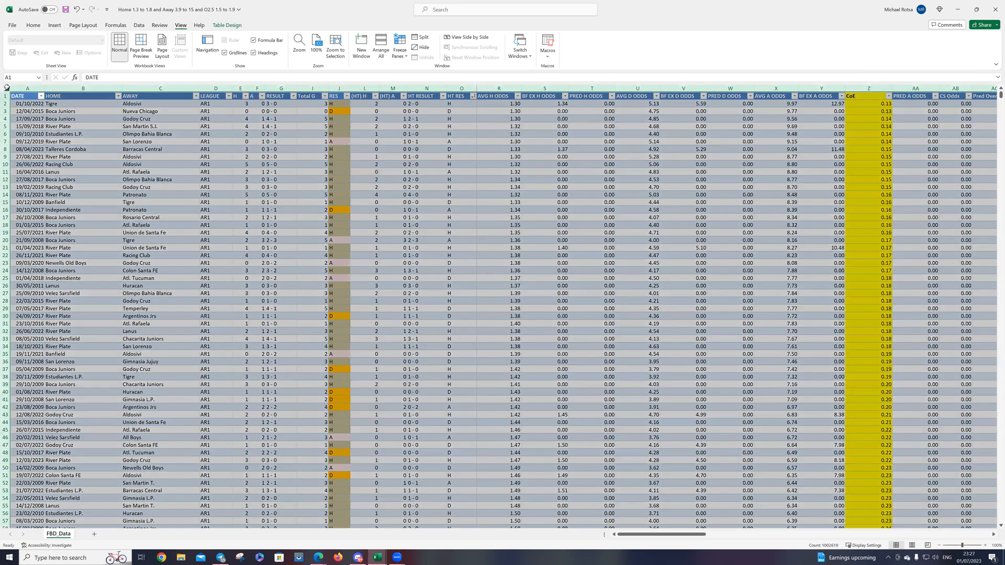
right_click(120, 134)
click(154, 123)
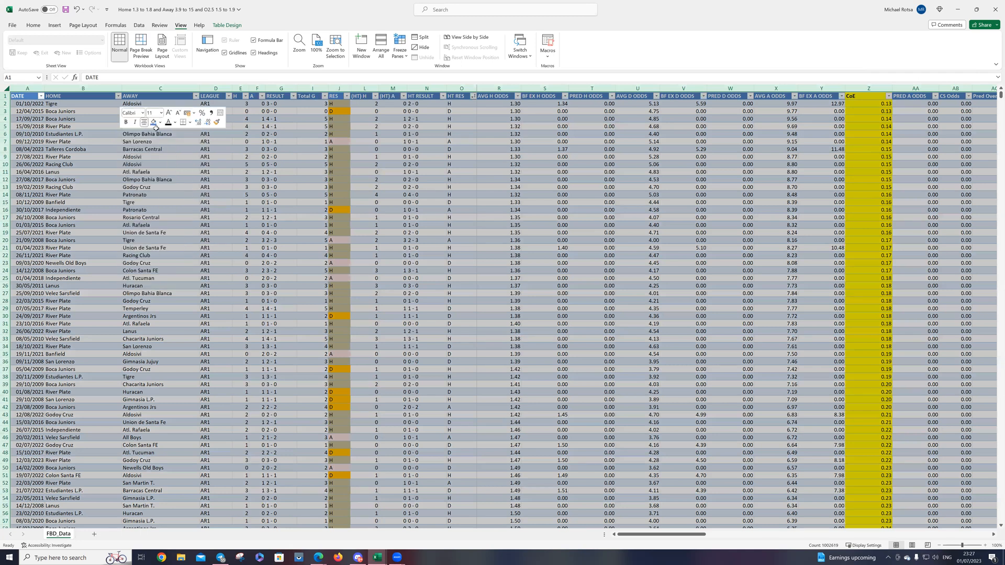
click(144, 122)
click(637, 301)
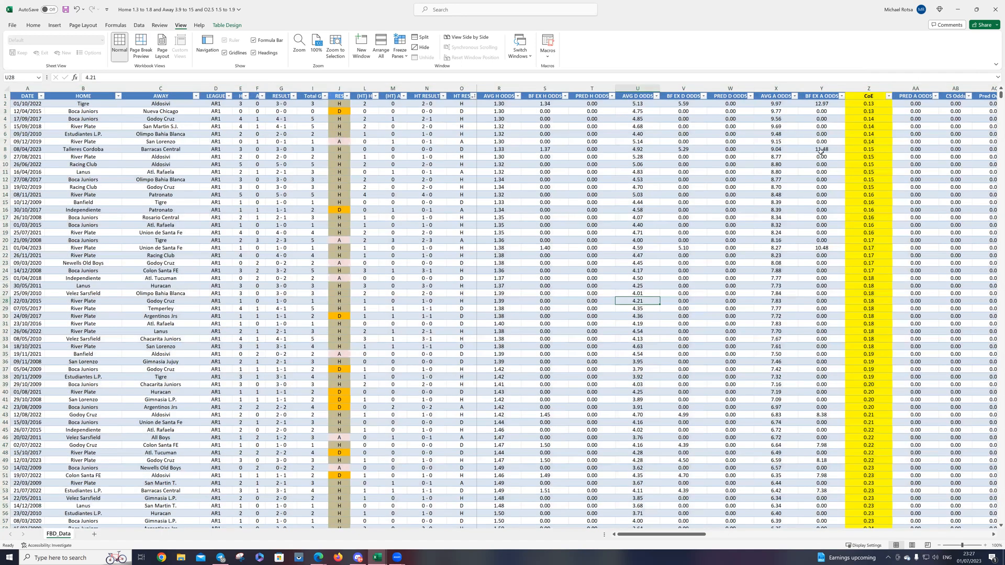
Step: Filter the CoE column to show only the values 0.41, 0.42, 0.43, 0.44, 0.45 and 0.46
click(871, 104)
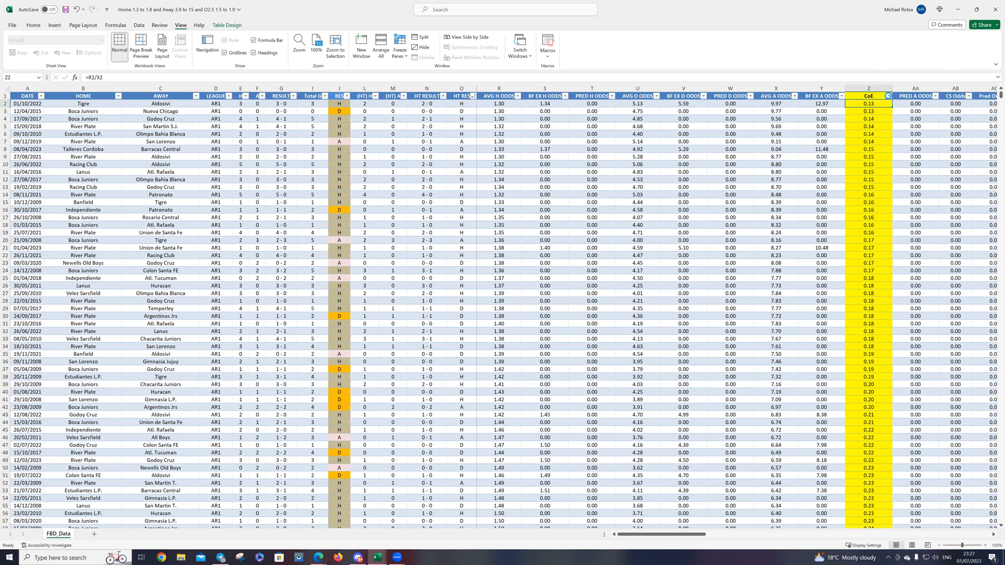
click(888, 96)
click(819, 190)
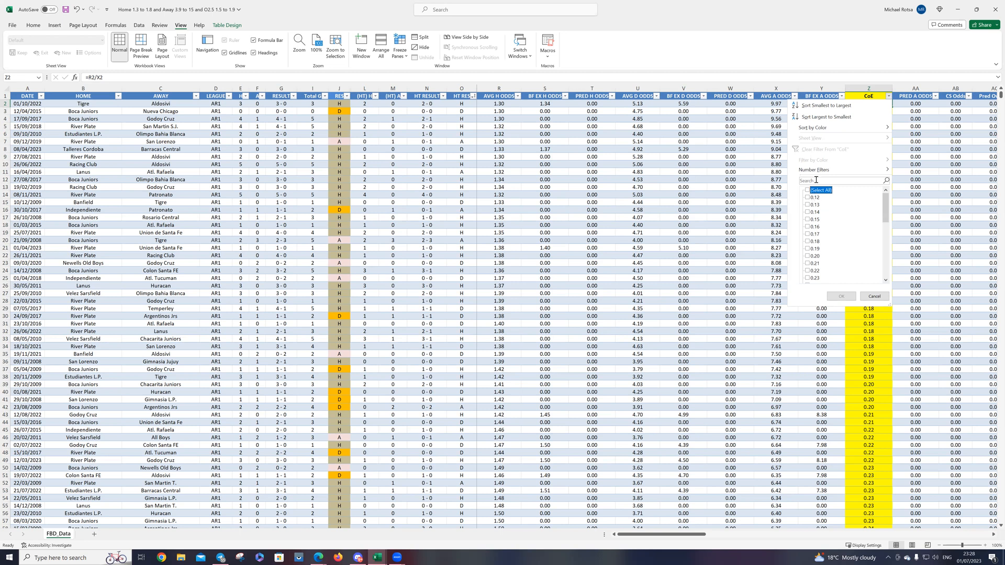
scroll(820, 209, down, 8)
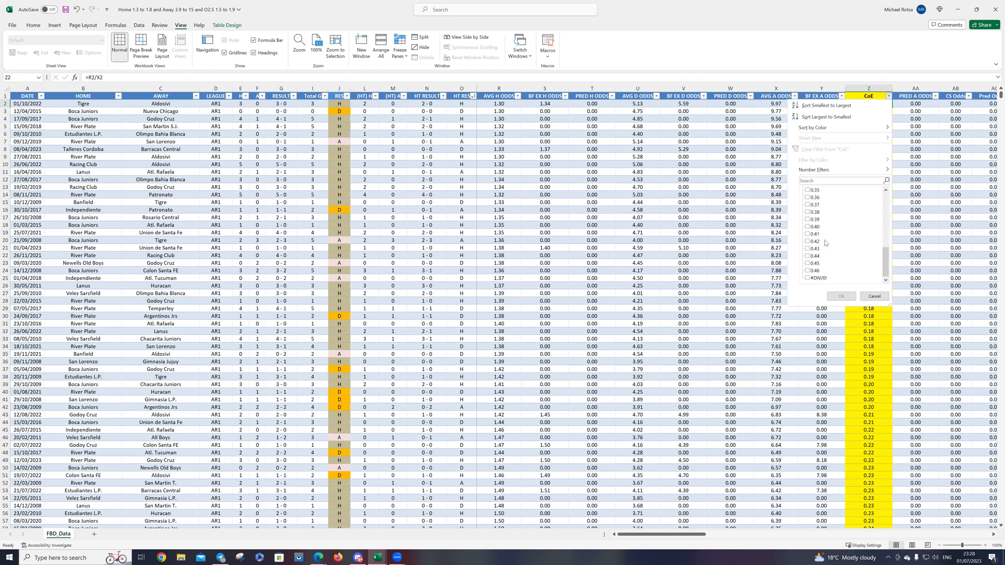
click(815, 234)
click(815, 241)
click(815, 248)
click(815, 256)
click(815, 263)
click(815, 270)
click(840, 296)
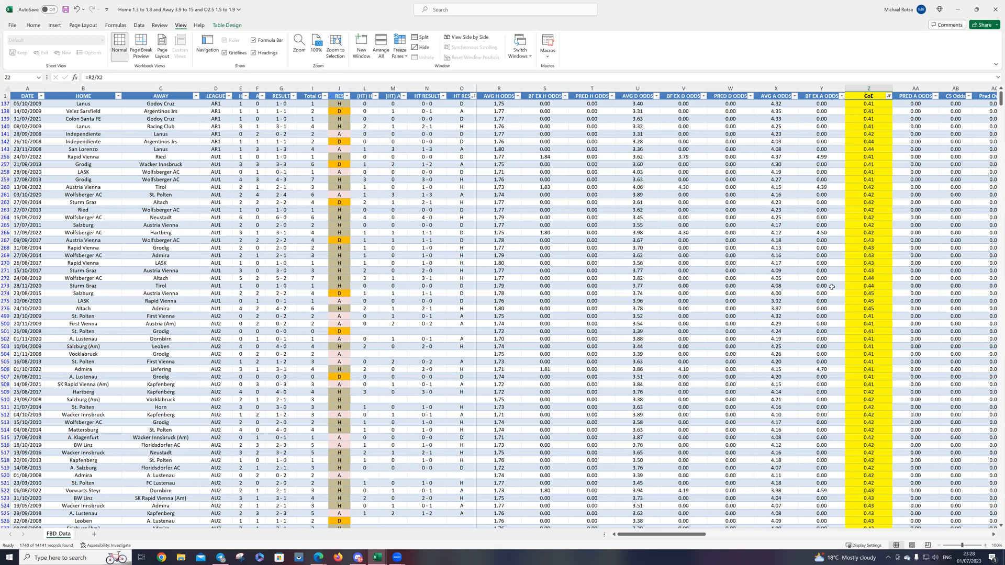
Step: Sort the filtered matches by the RES column from A to Z
scroll(856, 293, down, 4)
scroll(856, 292, up, 4)
click(347, 95)
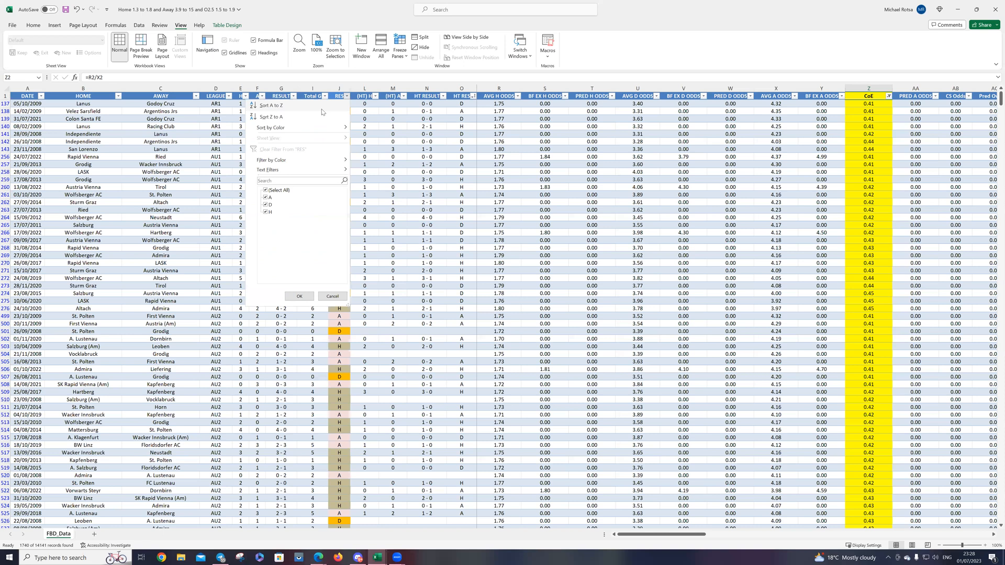
click(312, 103)
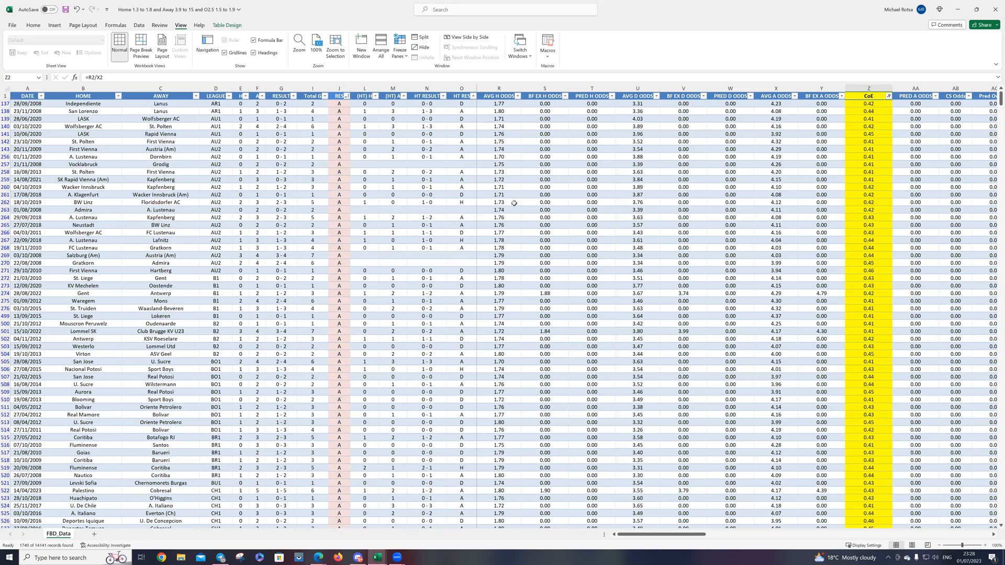
Step: Look over the away wins in the sorted matches and select the RES column to count the filtered results
scroll(460, 225, down, 9)
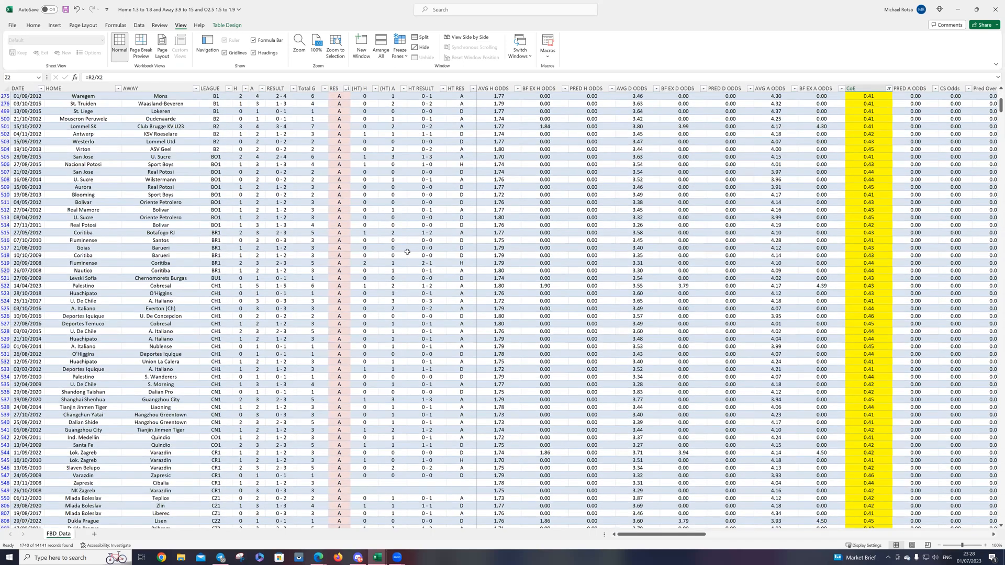
scroll(414, 251, down, 11)
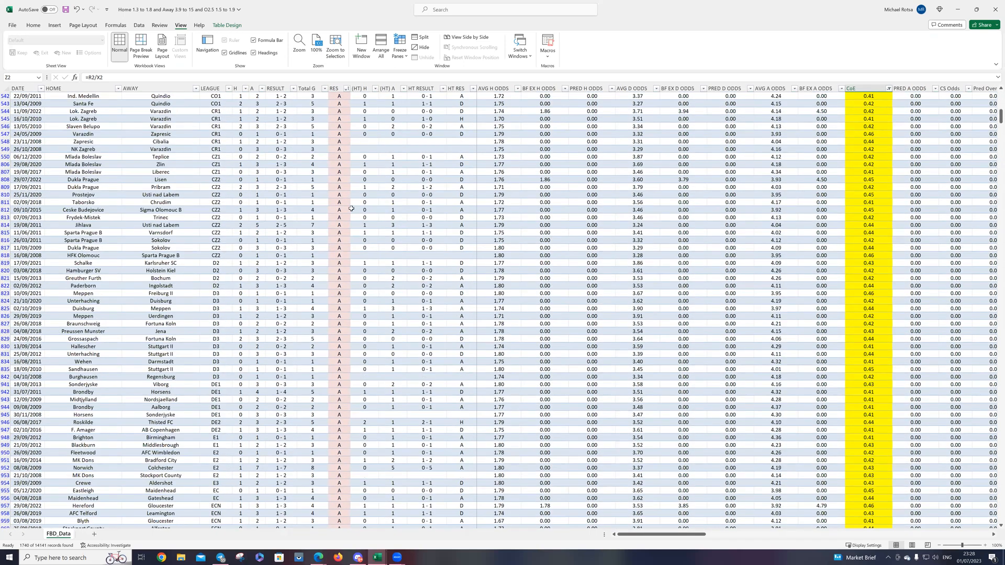
scroll(330, 94, down, 3)
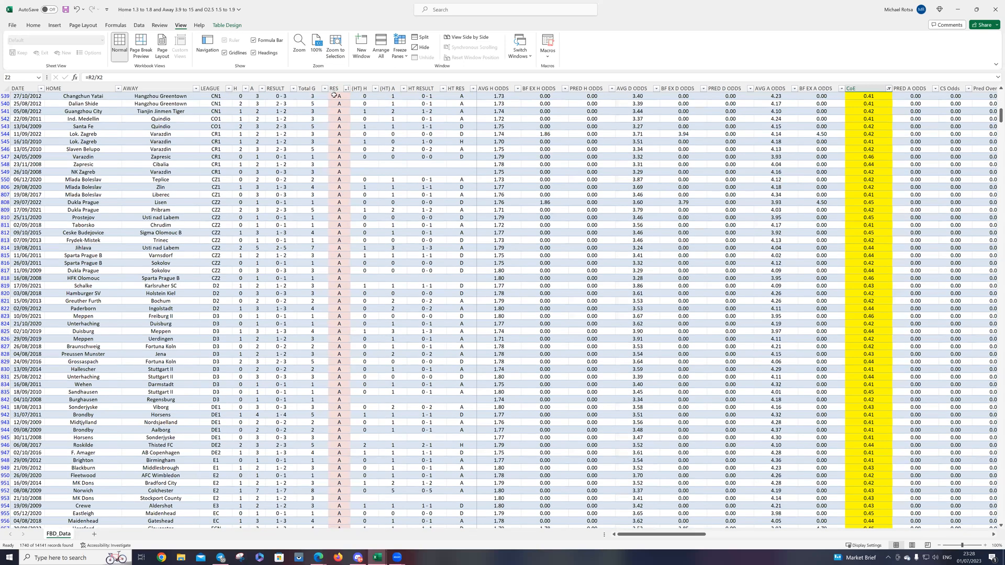
scroll(342, 119, up, 7)
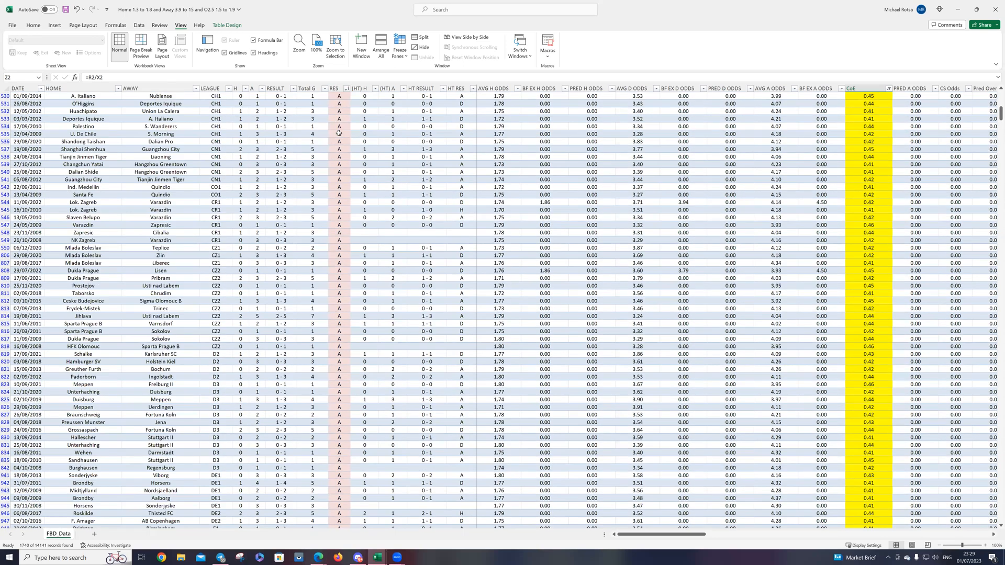
click(336, 86)
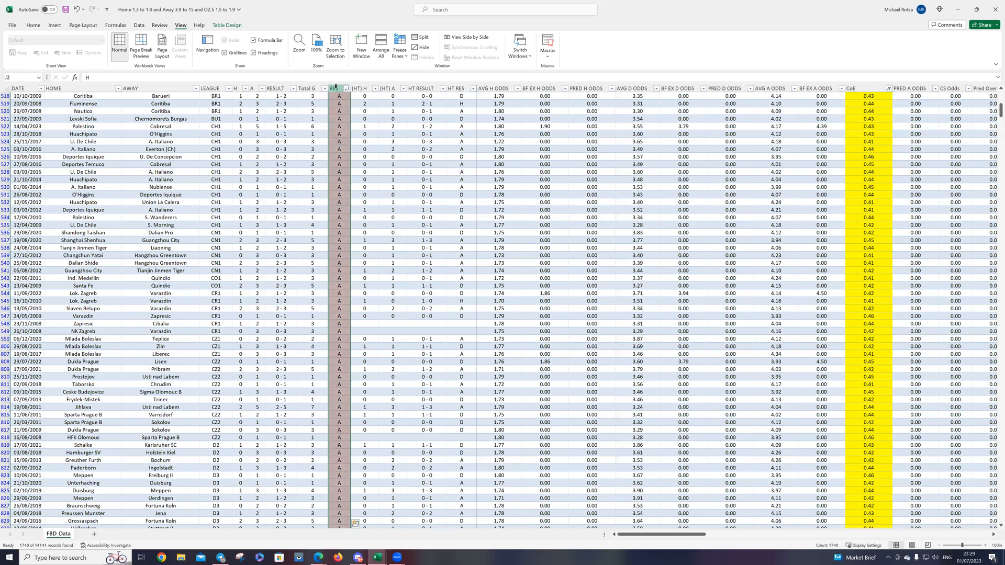
Step: Examine the sorted RES column from the away wins down into the draws, and return to the start of the table
scroll(340, 186, down, 6)
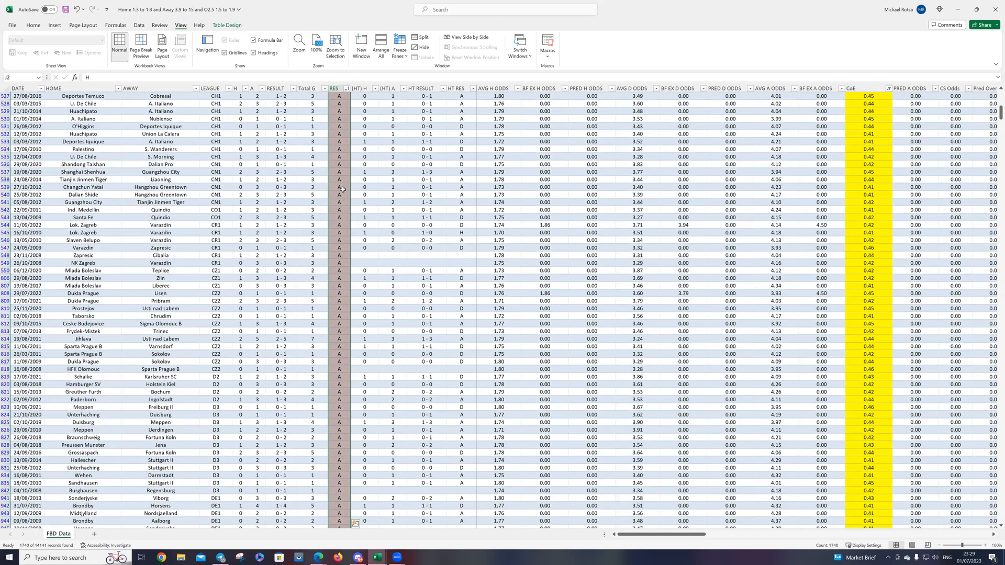
scroll(342, 189, down, 16)
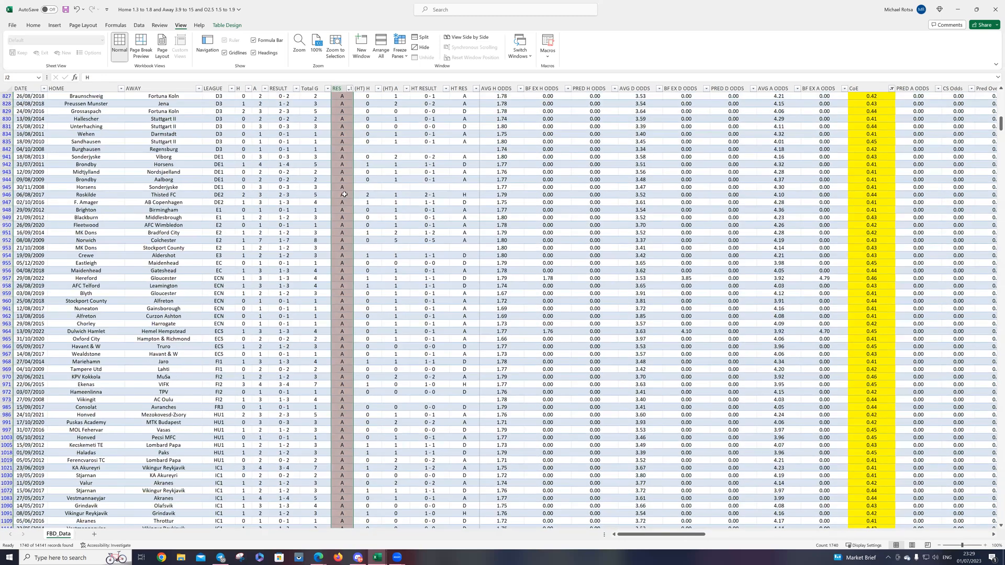
scroll(345, 194, down, 9)
scroll(348, 197, down, 20)
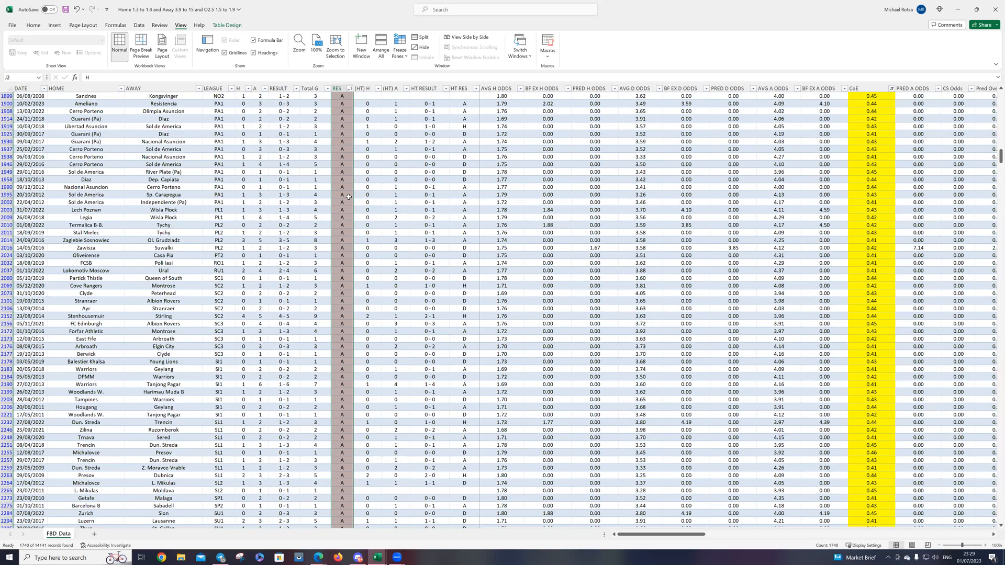
scroll(347, 199, down, 20)
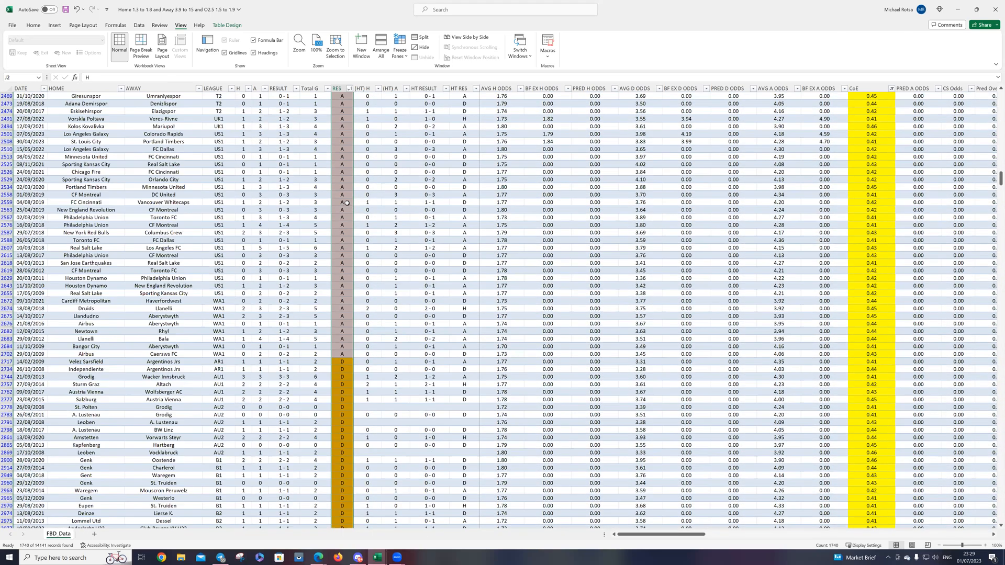
scroll(347, 203, down, 15)
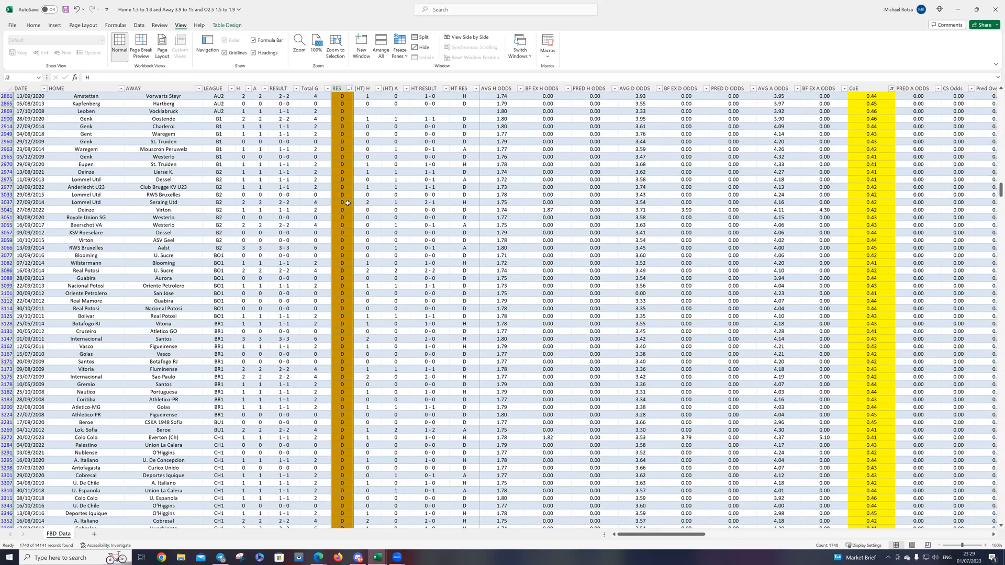
scroll(348, 201, down, 16)
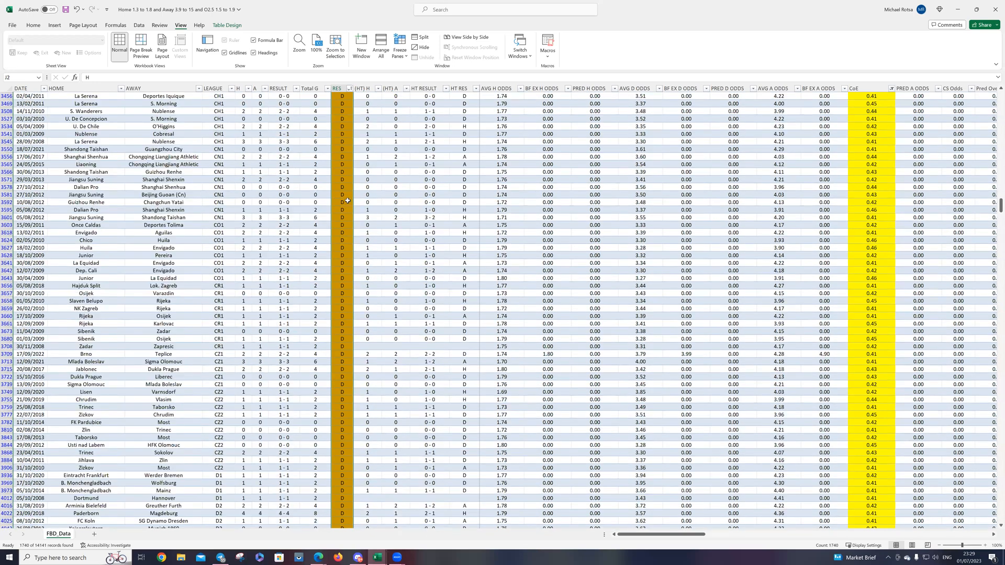
scroll(348, 199, up, 14)
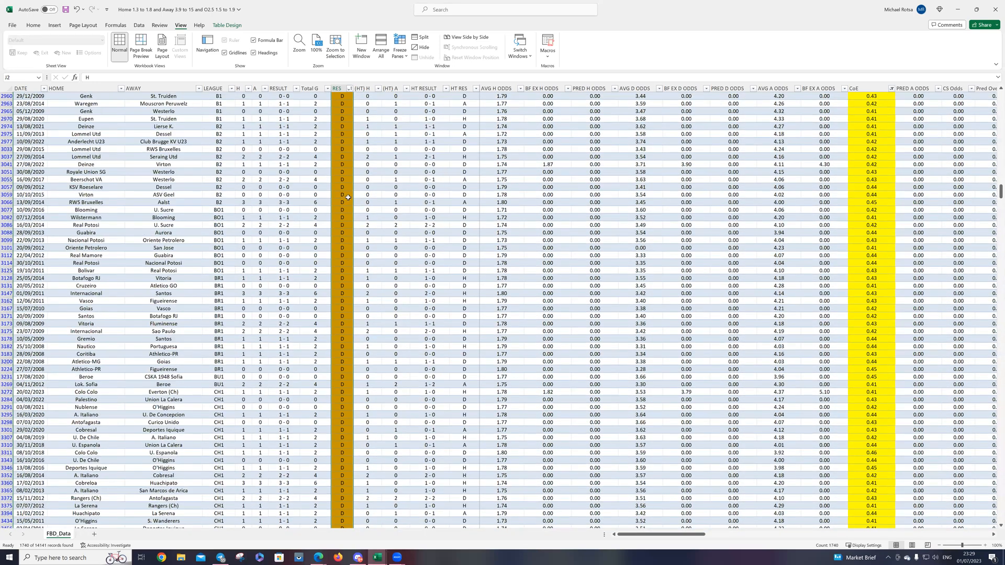
scroll(347, 195, up, 20)
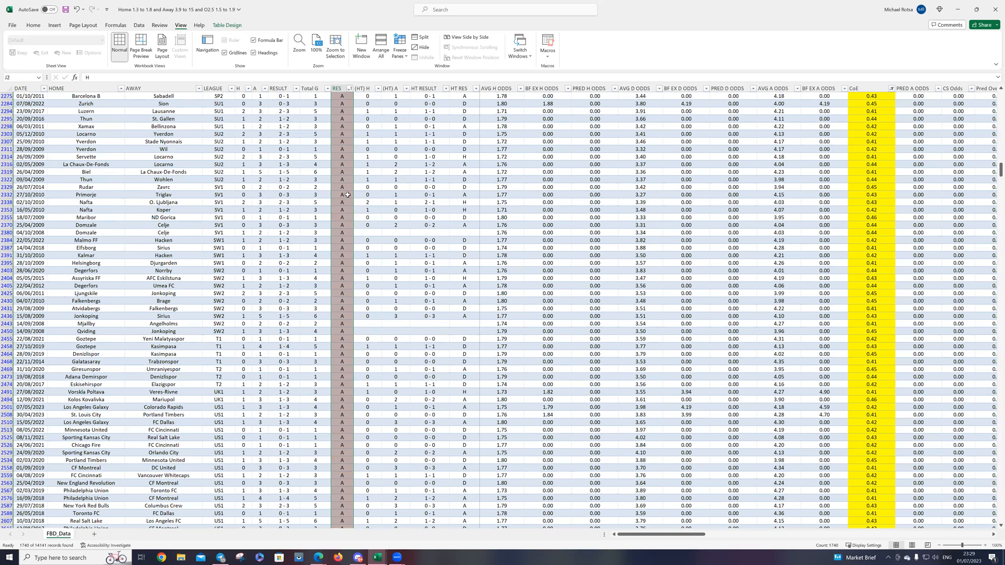
scroll(345, 194, up, 20)
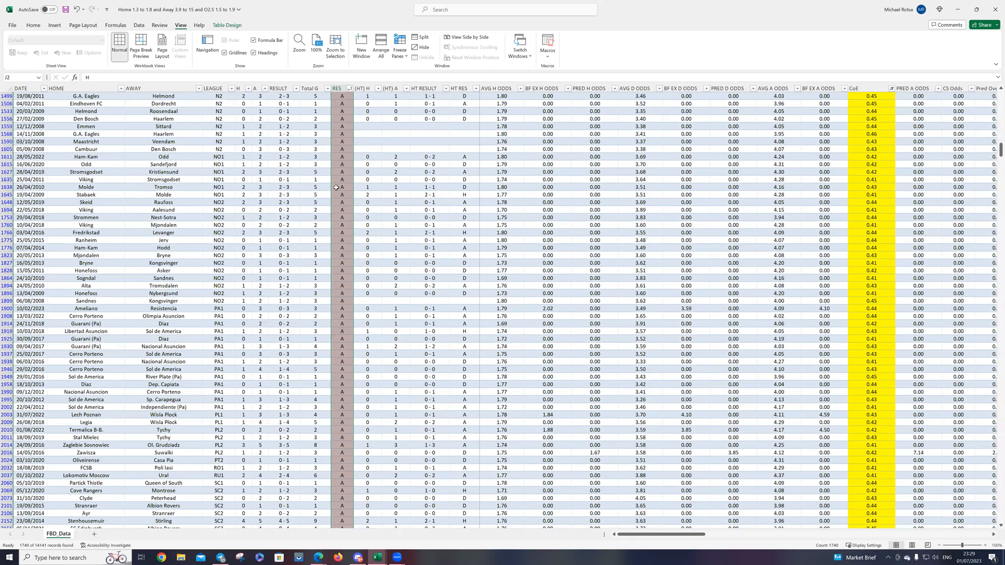
scroll(336, 187, up, 12)
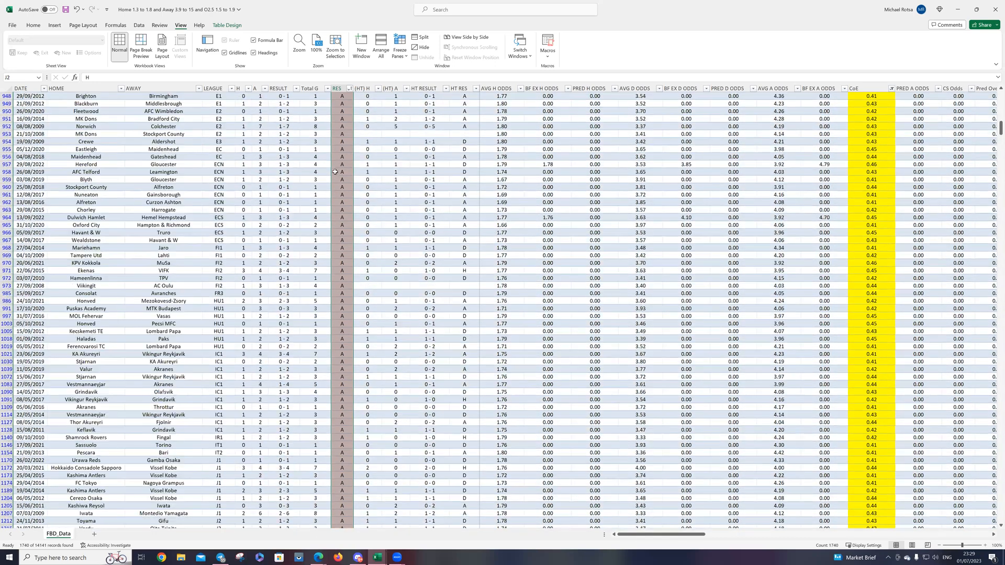
scroll(325, 138, up, 20)
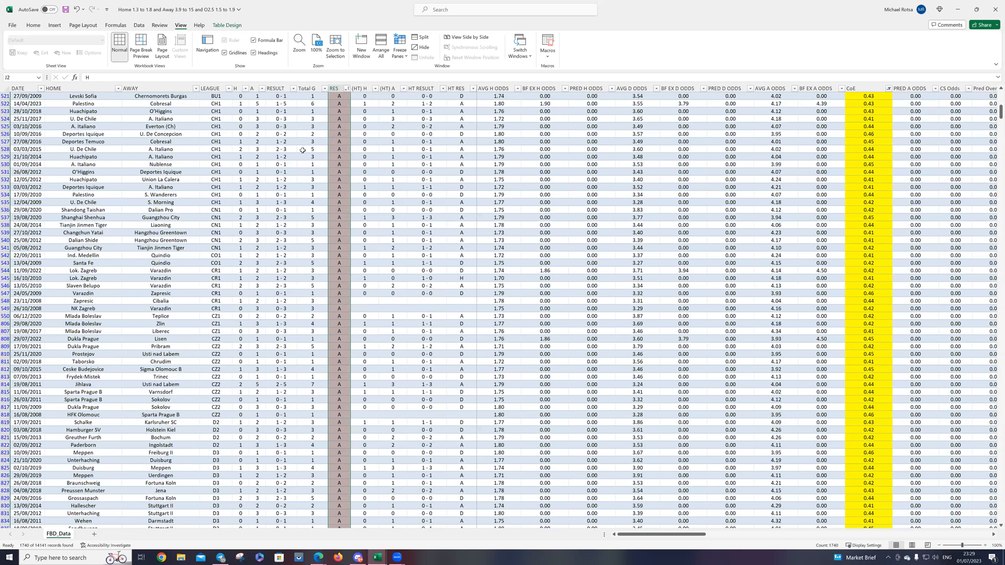
scroll(312, 135, up, 9)
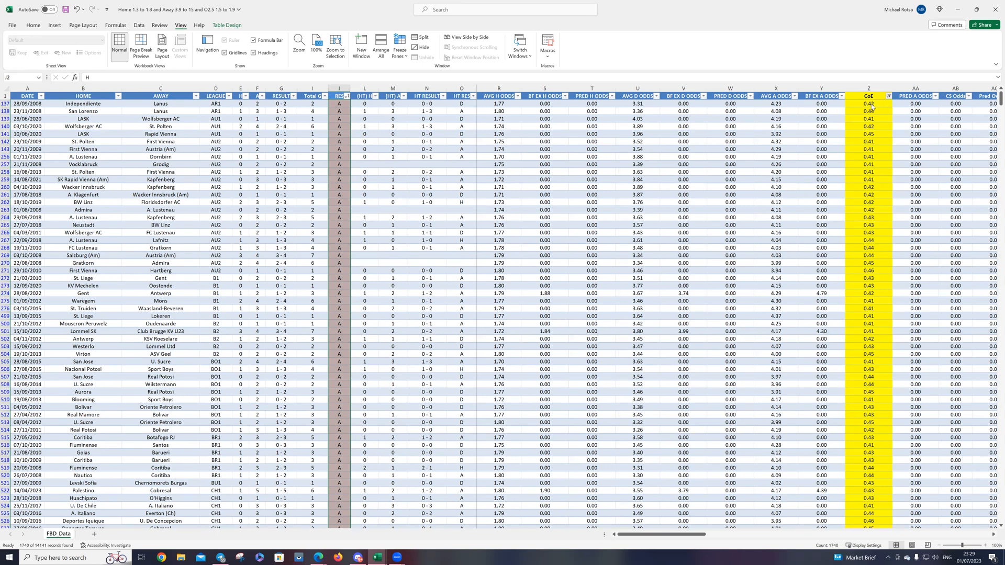
click(888, 96)
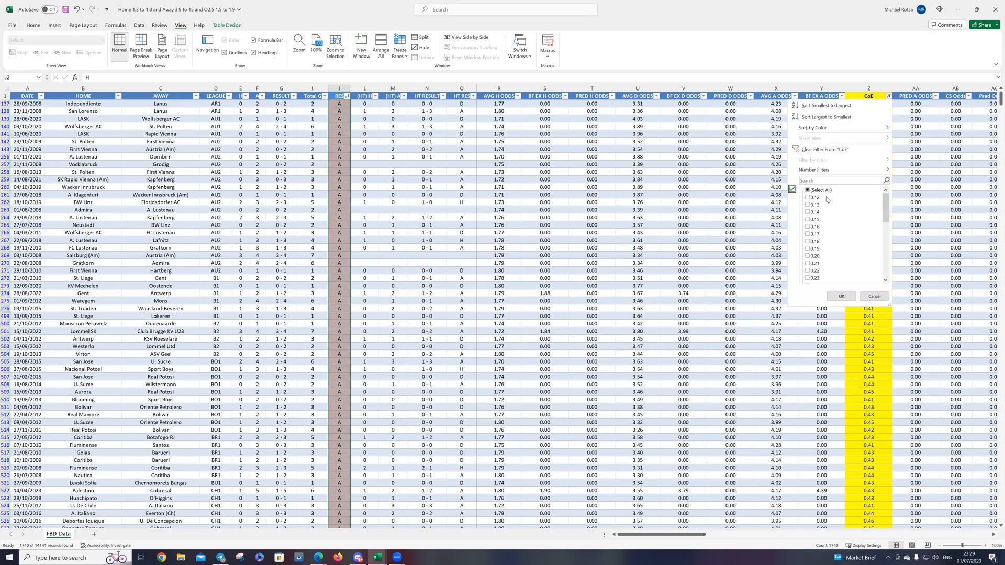
click(840, 357)
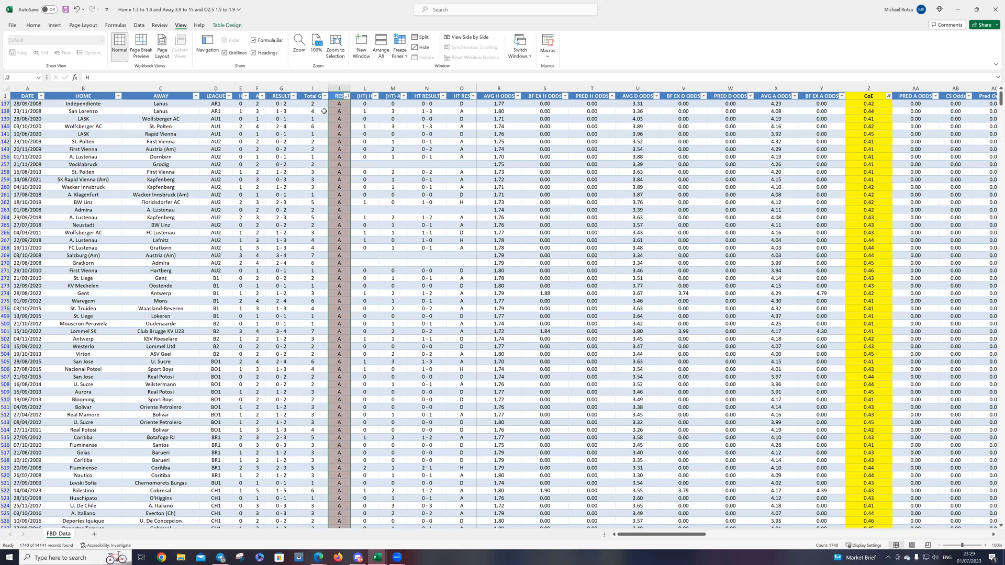
Step: Filter the LEAGUE column to show only the AR1 matches
click(229, 96)
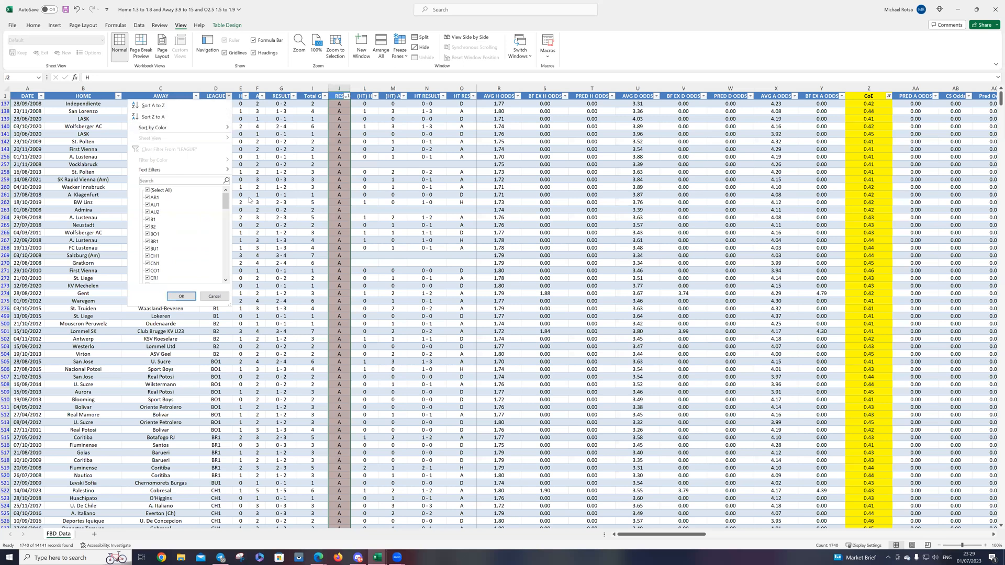
click(160, 191)
click(155, 198)
click(177, 299)
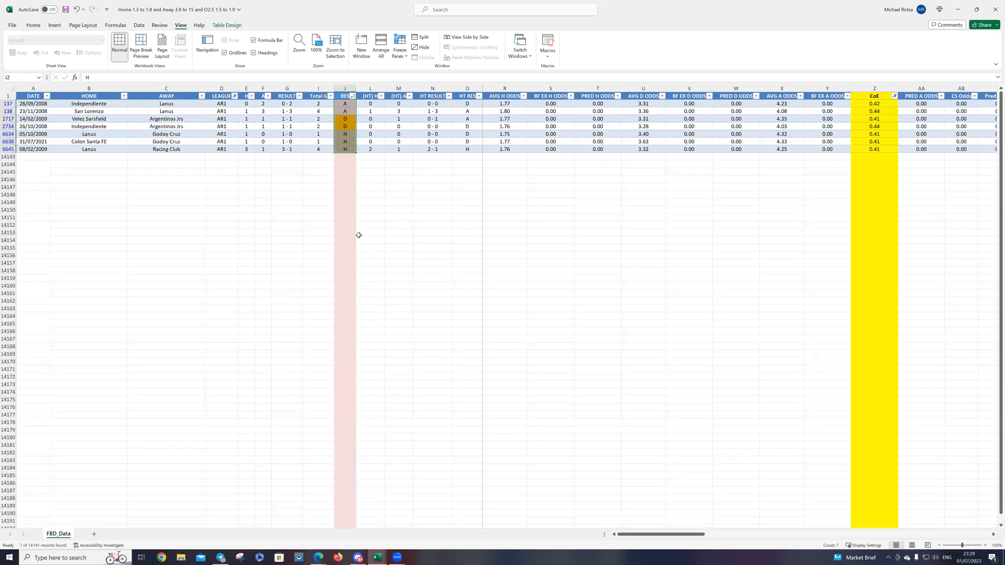
click(345, 202)
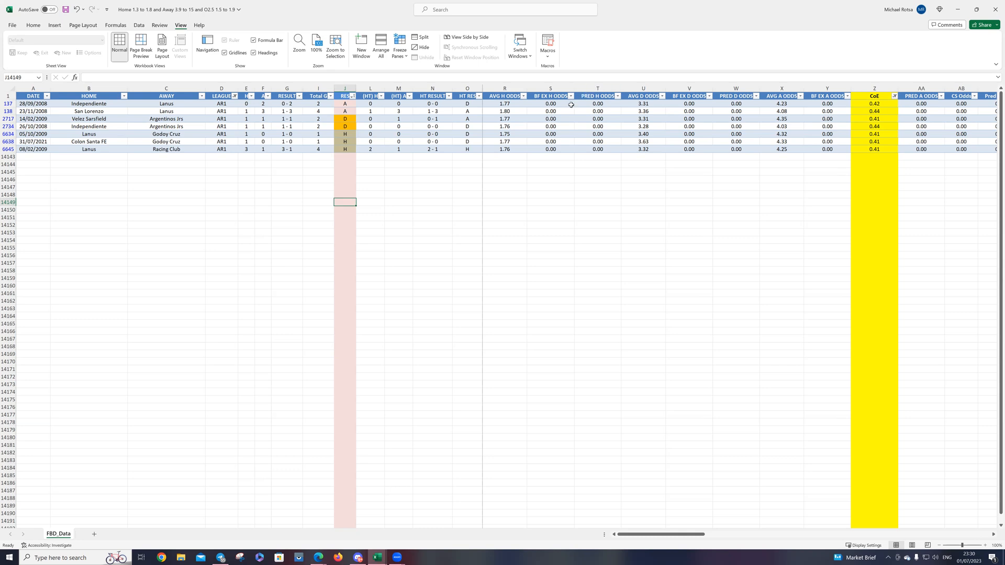
Step: Sort the AR1 matches by AVG H ODDS from smallest to largest and clear the filter from the CoE column
click(523, 96)
click(487, 108)
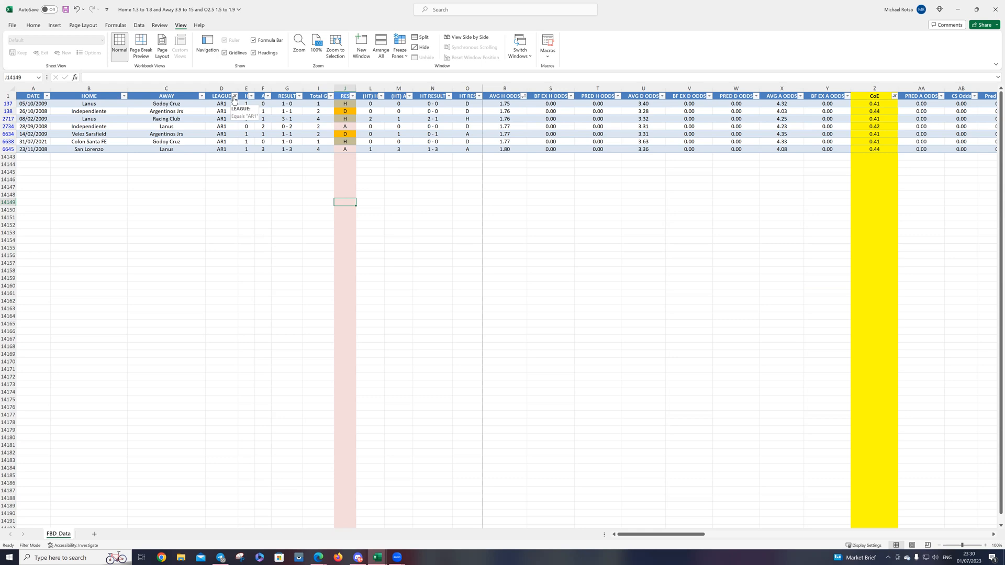
click(896, 101)
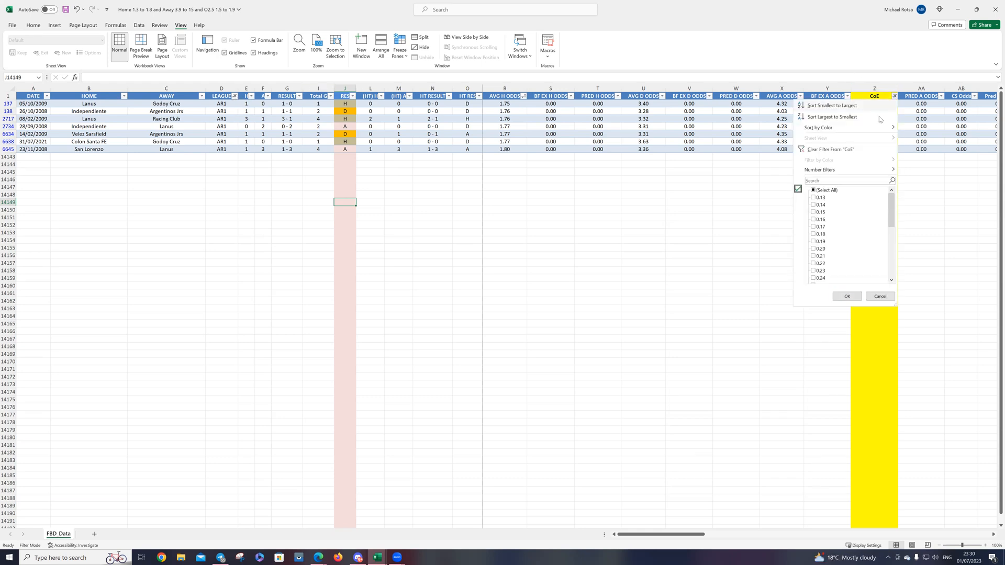
click(825, 153)
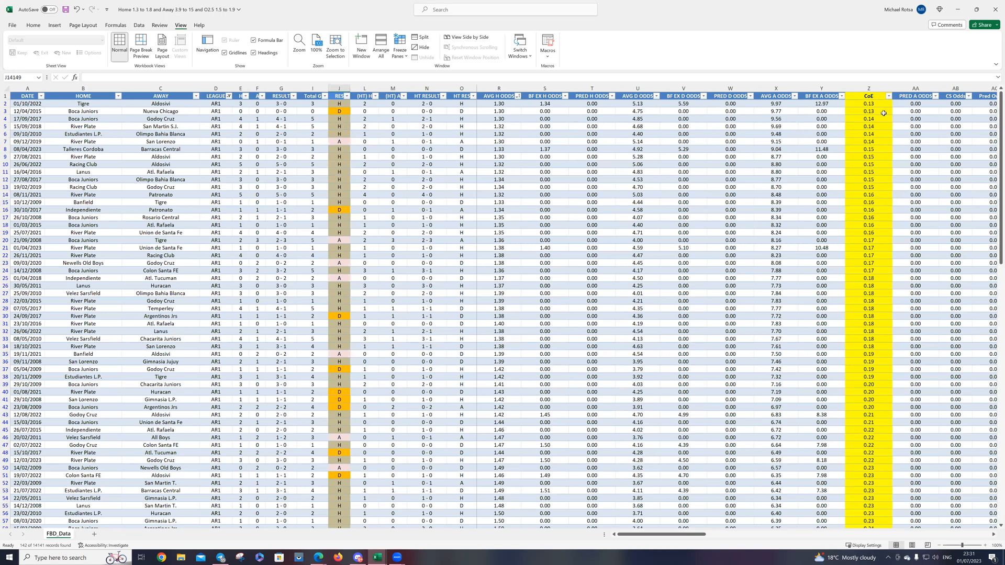
Step: Sort all the AR1 matches by the RES column from A to Z
scroll(868, 198, down, 2)
scroll(845, 219, up, 2)
click(346, 96)
key(Escape)
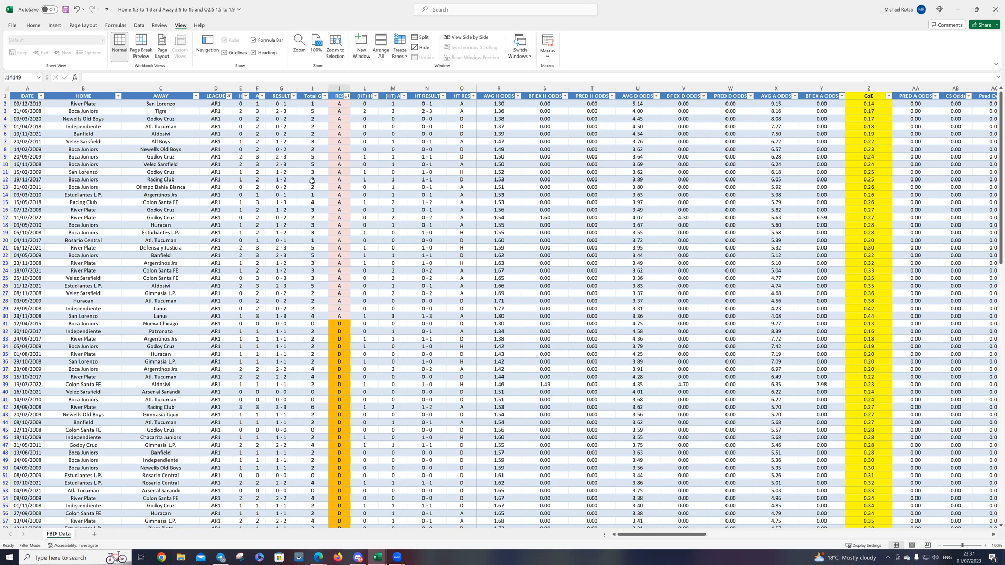
Step: Select the RES column to count the AR1 matches and look over its A, D and H groups
scroll(312, 181, down, 11)
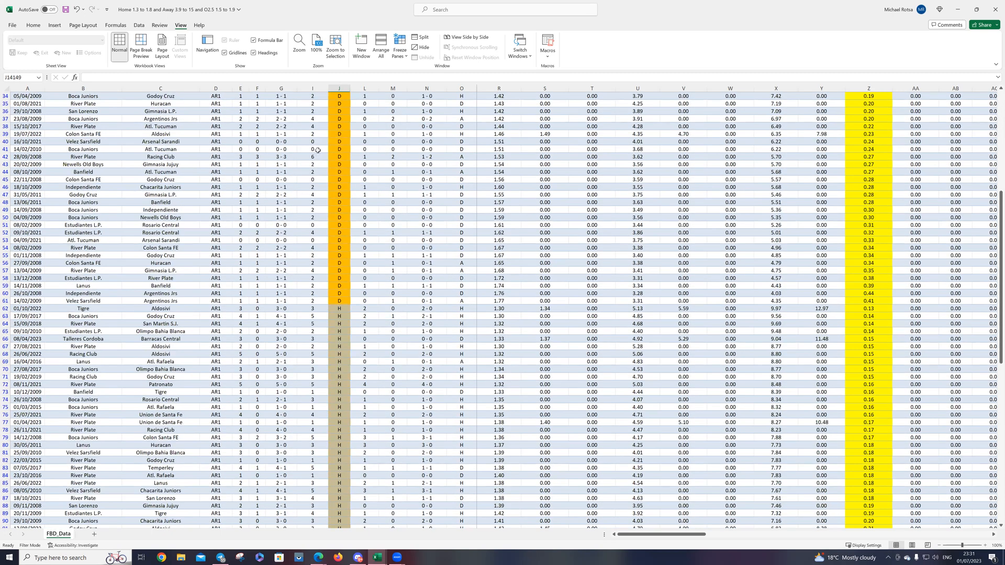
scroll(318, 151, up, 3)
click(337, 94)
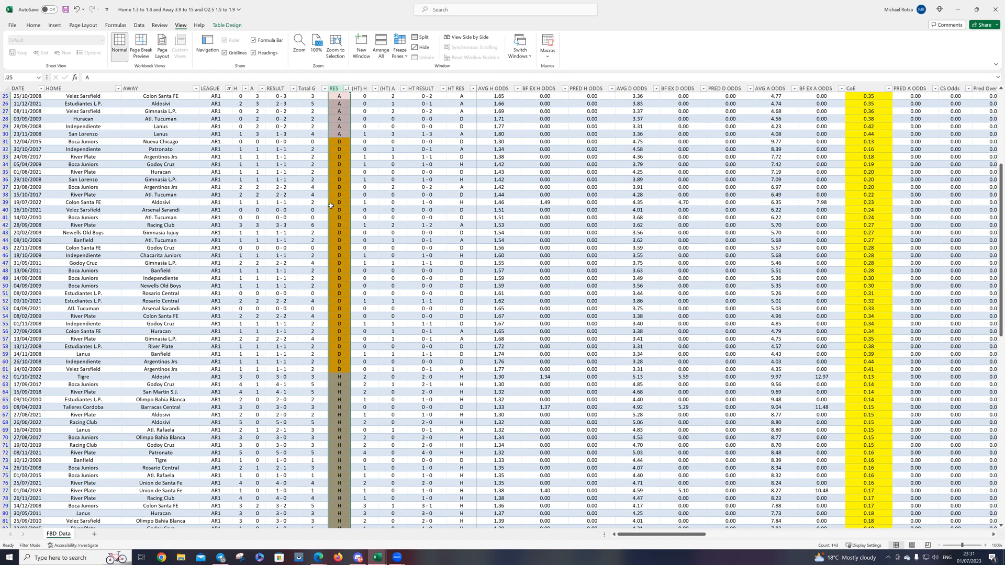
scroll(341, 209, up, 8)
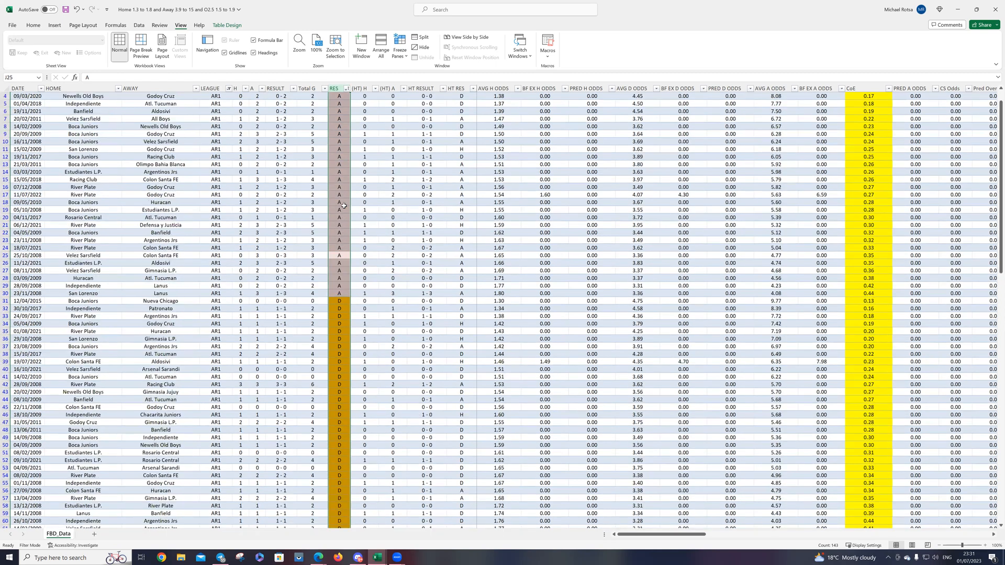
scroll(346, 202, down, 9)
Step: Select all the D results in the RES column to count the AR1 draws
click(364, 210)
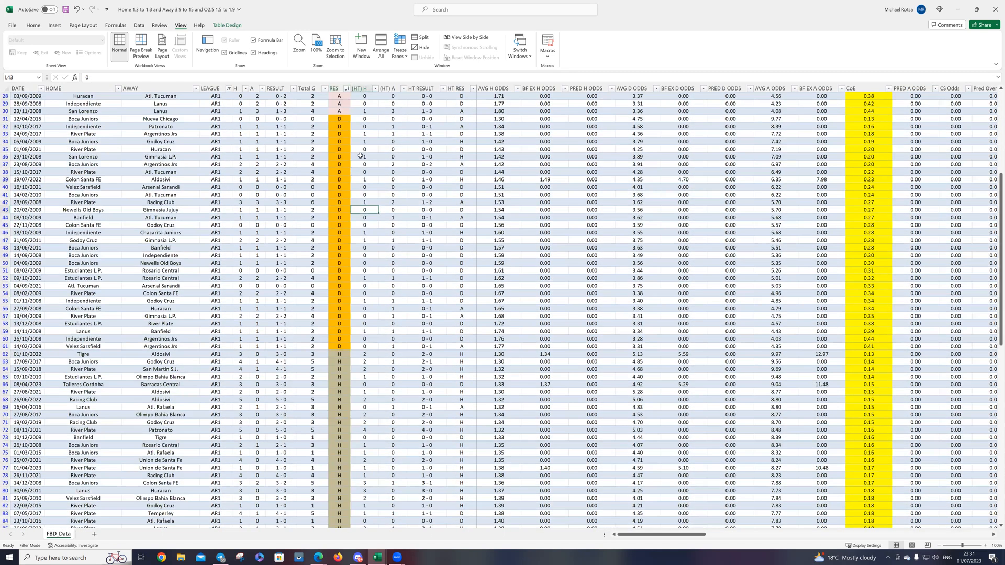
drag(338, 119, 341, 347)
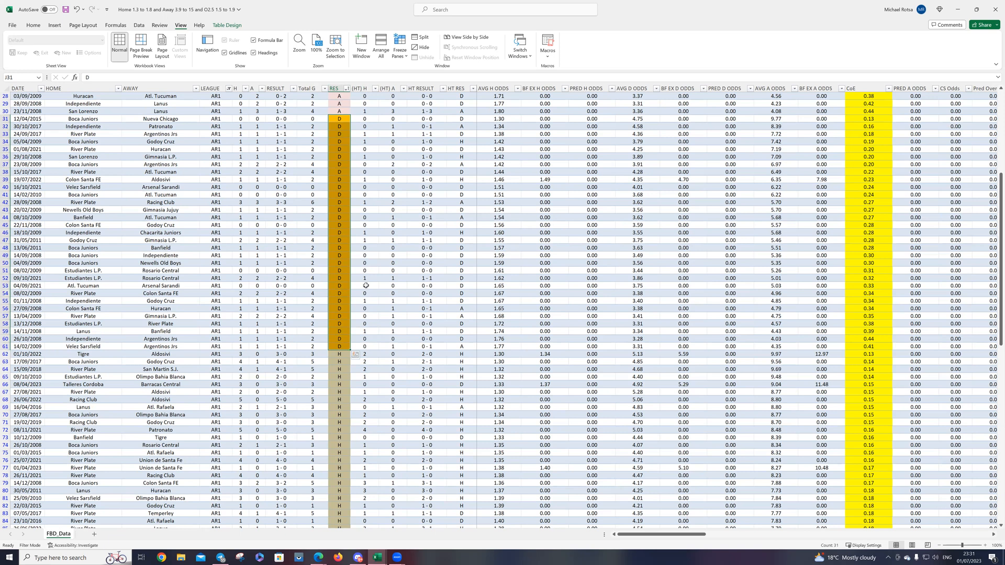
scroll(356, 355, up, 8)
scroll(329, 258, up, 1)
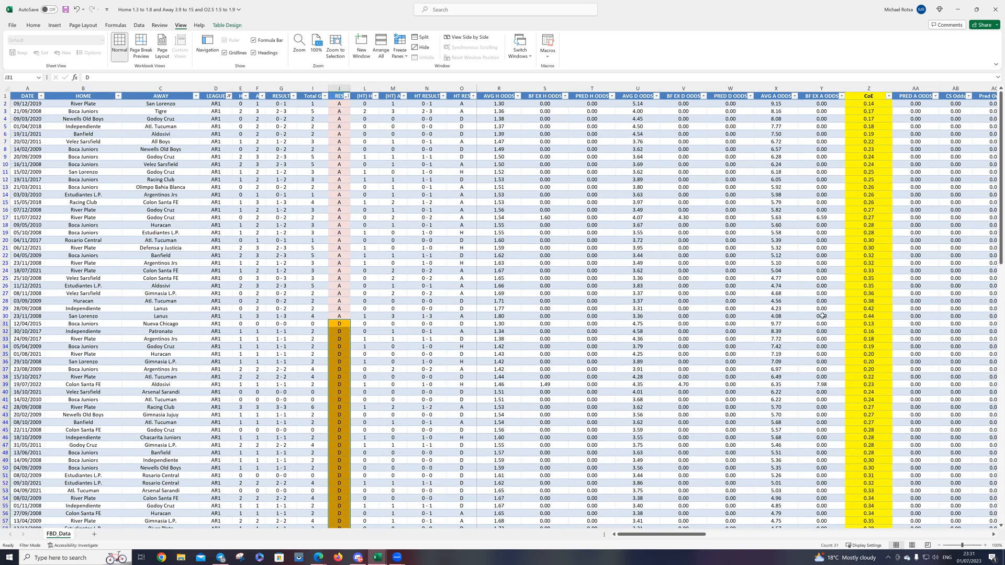
Step: Sort the AR1 matches by the CoE column from smallest to largest
scroll(876, 297, down, 4)
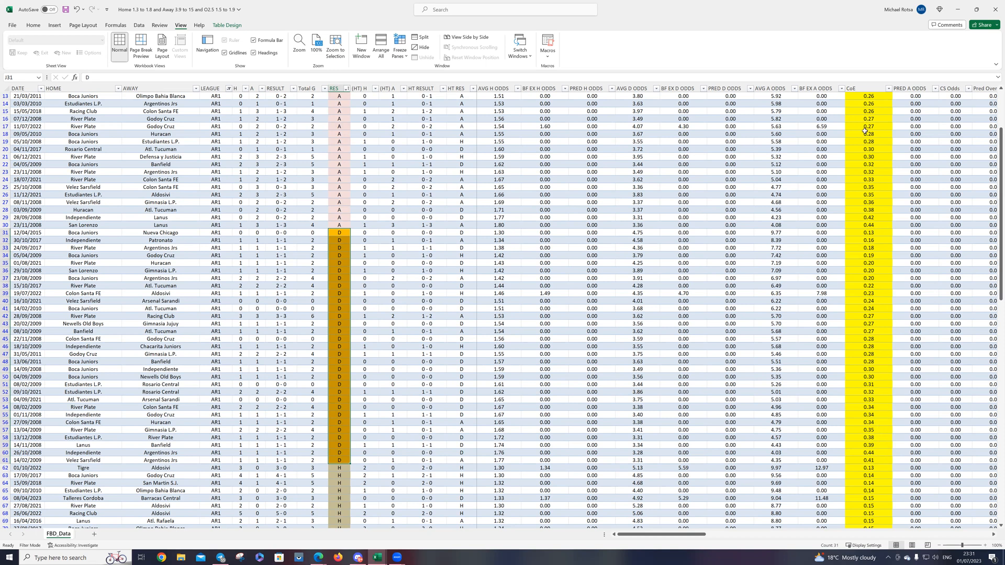
scroll(864, 131, up, 4)
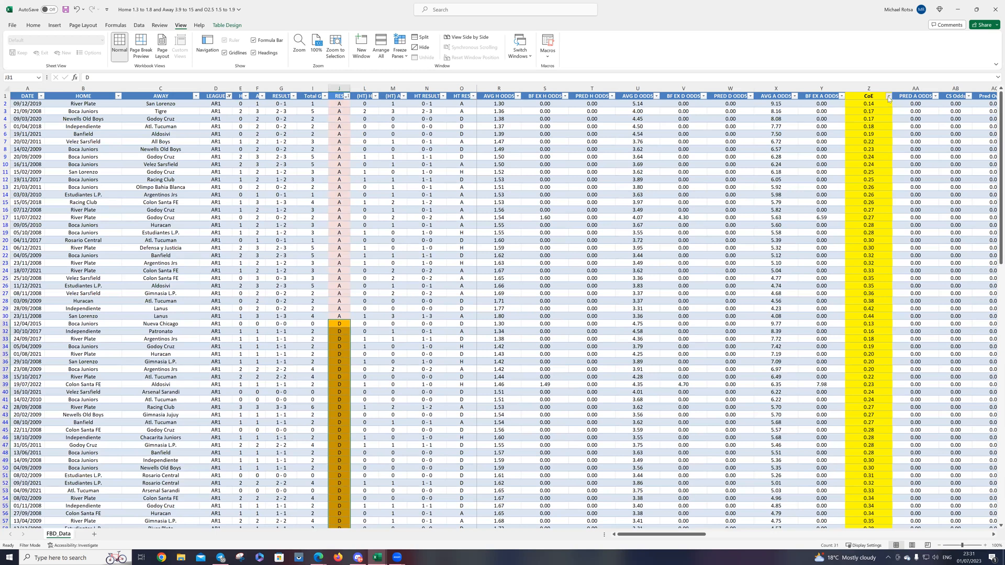
click(888, 99)
click(818, 106)
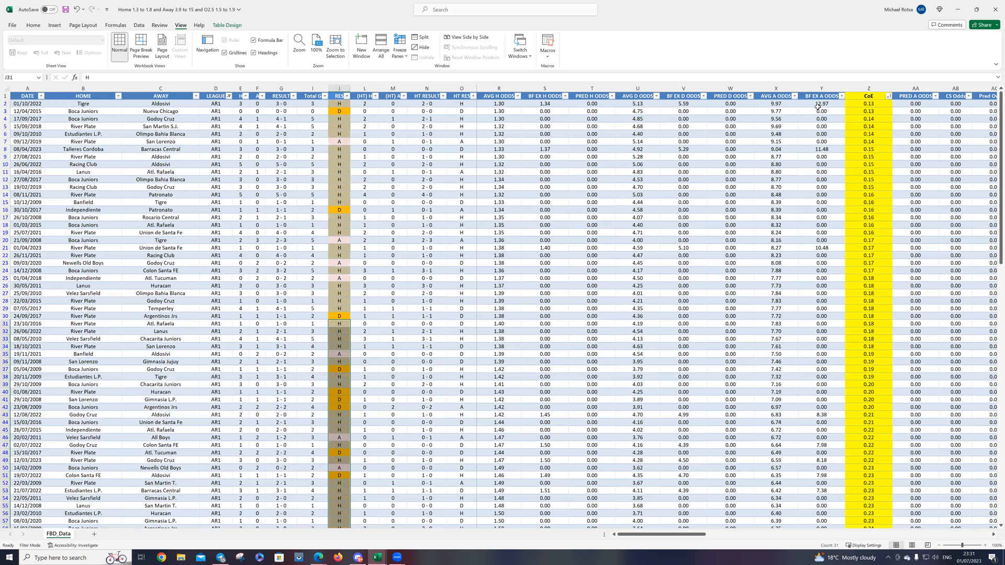
scroll(527, 223, down, 1)
click(392, 262)
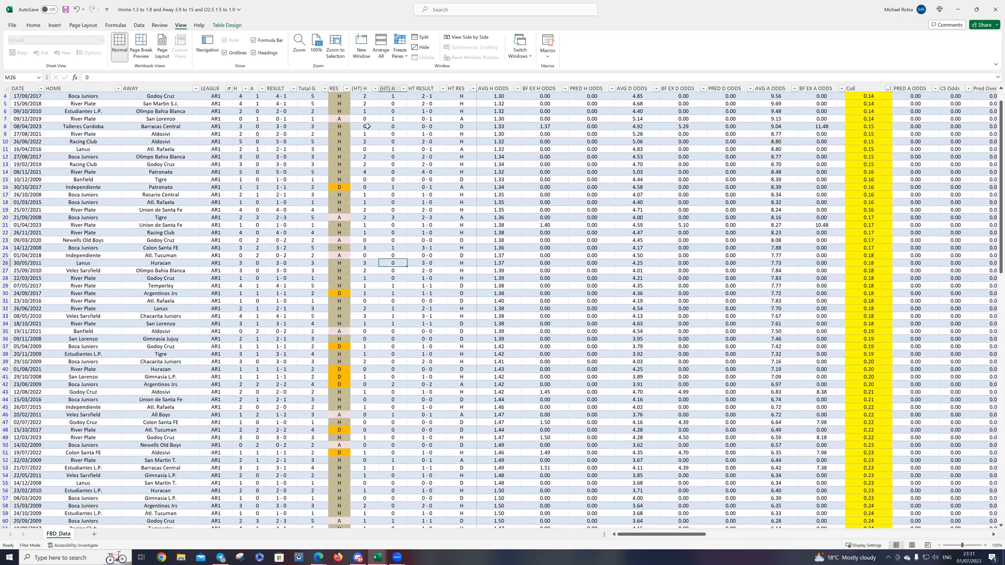
Step: Select the RES results in rows 2 to 42 to count the AR1 matches with CoE from 0.13 to 0.20
scroll(729, 172, up, 1)
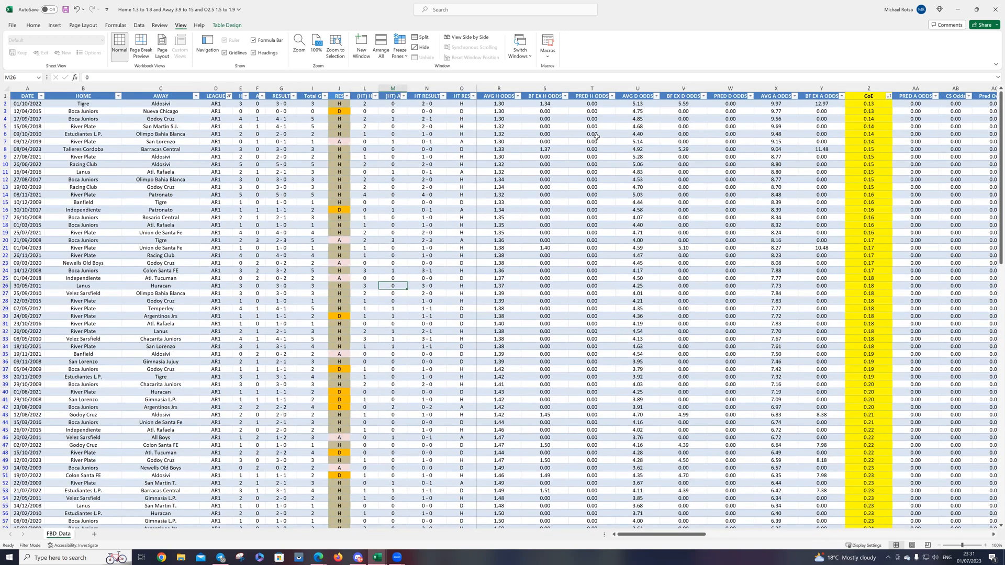
drag(339, 103, 350, 406)
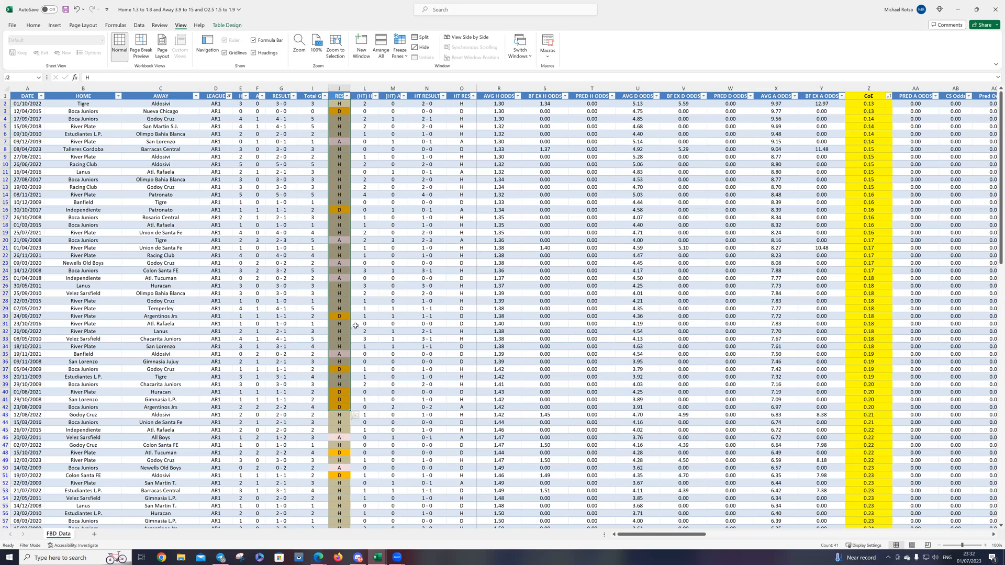
scroll(388, 314, down, 7)
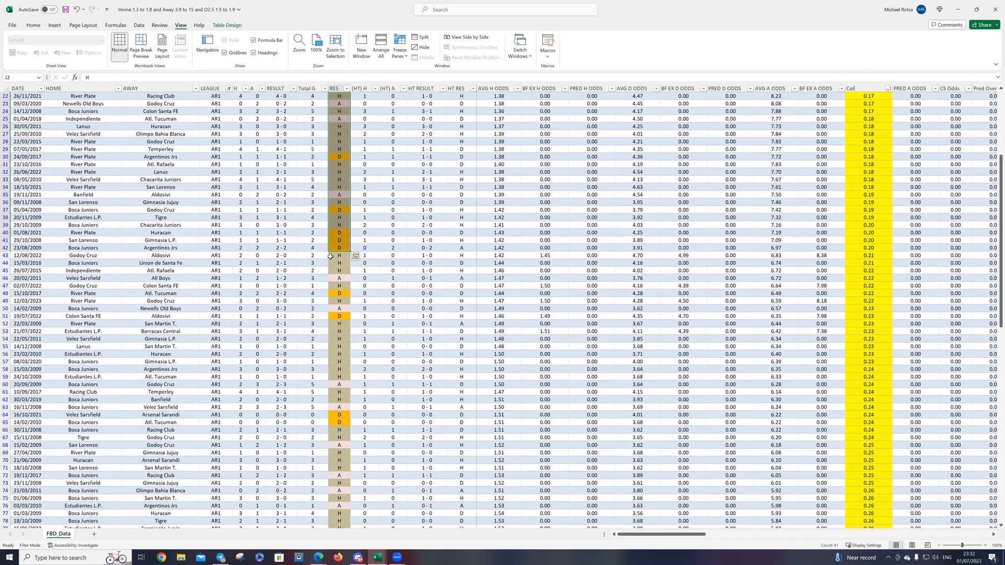
Step: Select the RES results in rows 43 to 65 to count the AR1 matches with CoE from 0.21 to 0.24
drag(337, 255, 342, 421)
scroll(455, 305, down, 9)
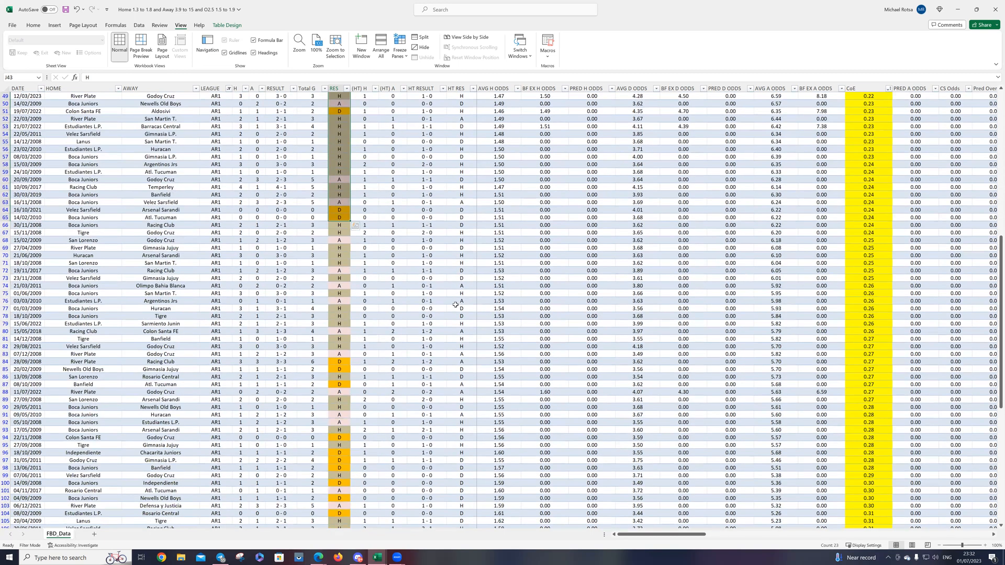
scroll(621, 344, down, 4)
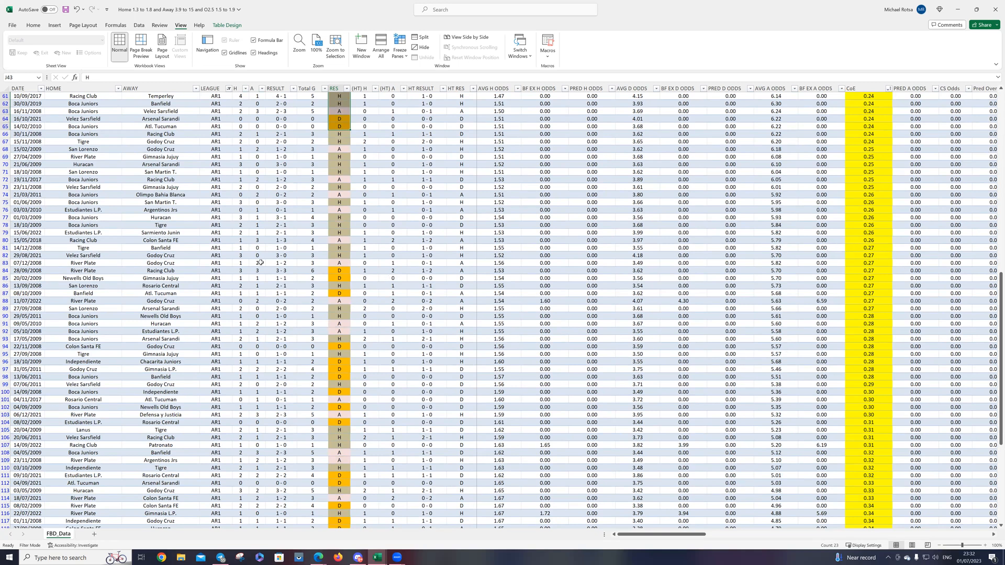
Step: Select the RES results in rows 81 to 98 and look over the AR1 results with CoE of 0.27 and higher
click(5, 248)
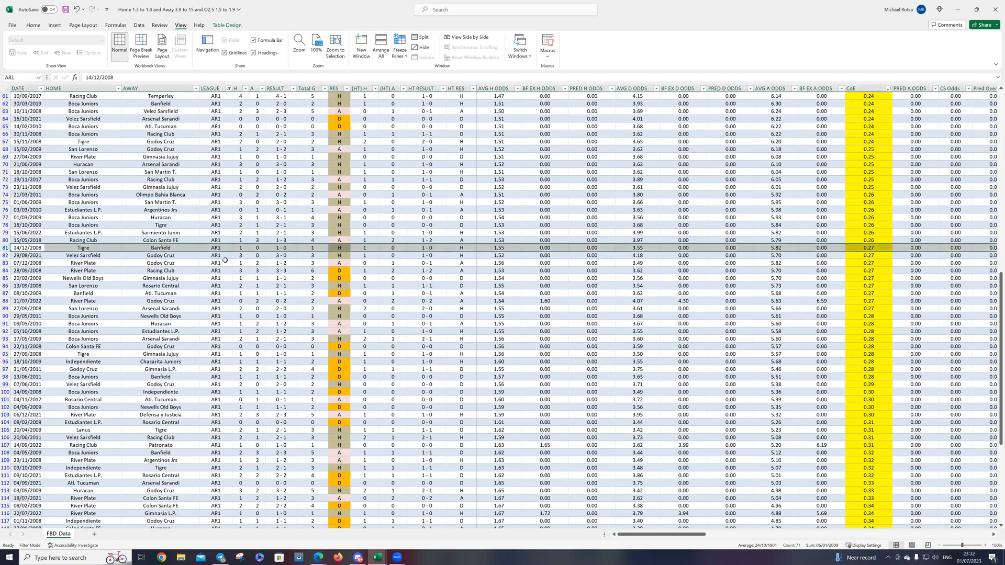
drag(338, 248, 348, 375)
scroll(335, 274, down, 4)
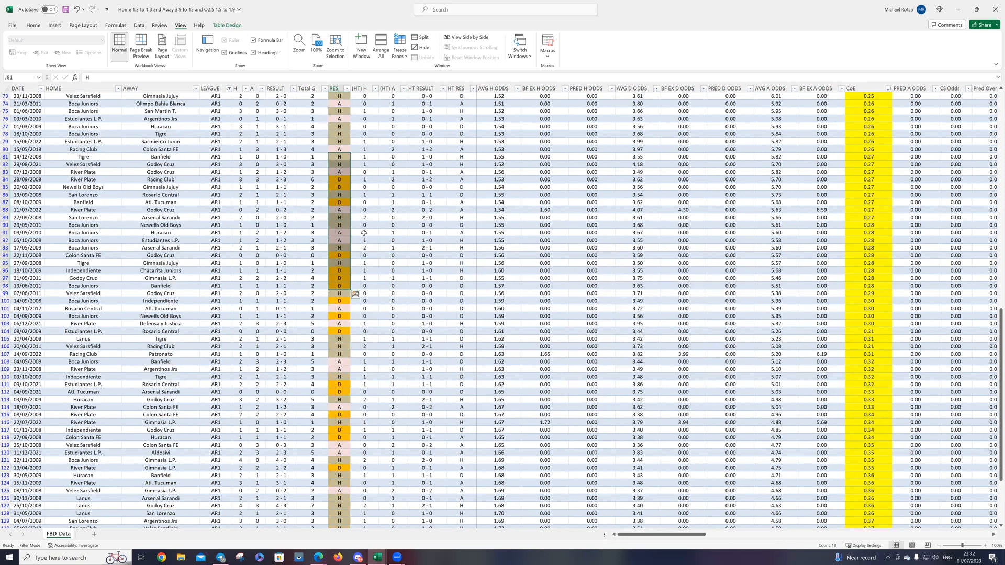
scroll(369, 320, down, 5)
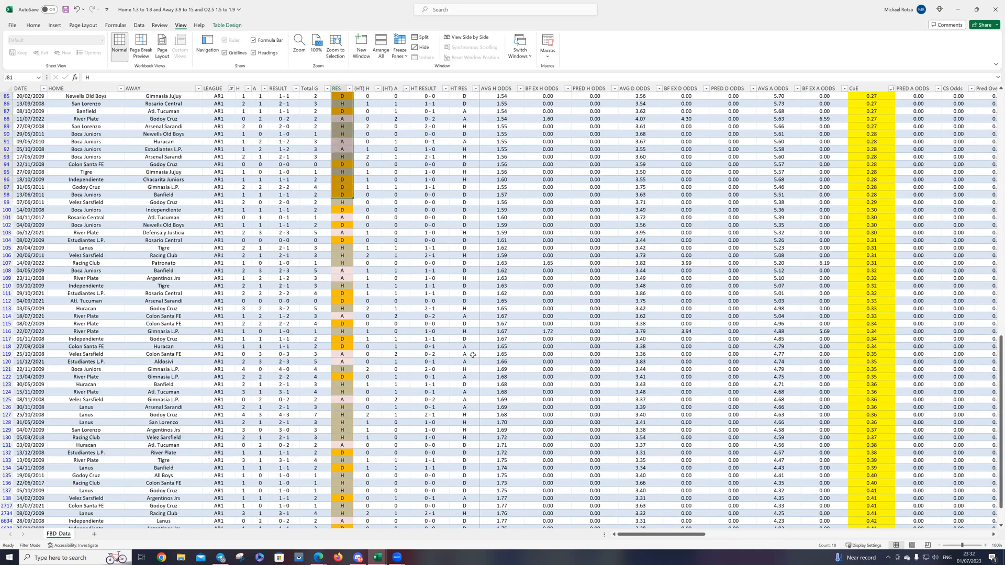
scroll(362, 346, down, 4)
scroll(332, 234, up, 12)
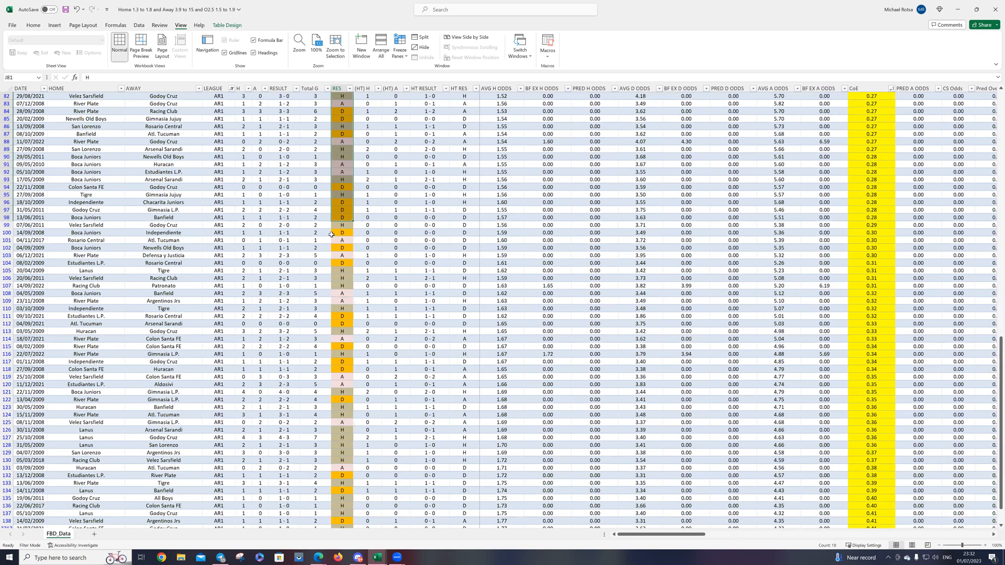
scroll(247, 200, up, 20)
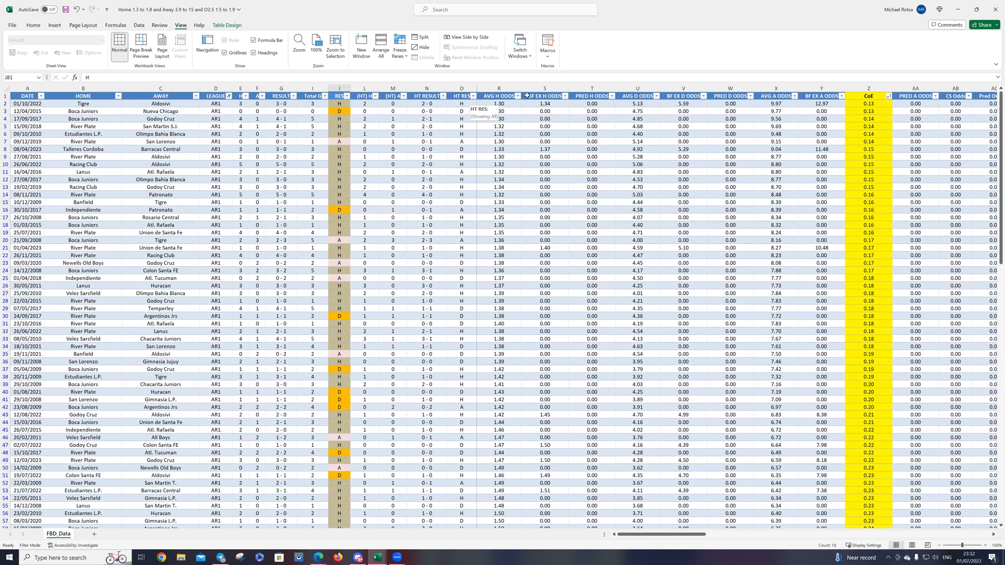
Step: Filter the CoE column to only the values from 0.13 to 0.19
click(888, 96)
click(820, 190)
click(816, 198)
click(817, 205)
click(818, 213)
click(817, 220)
click(816, 233)
click(814, 228)
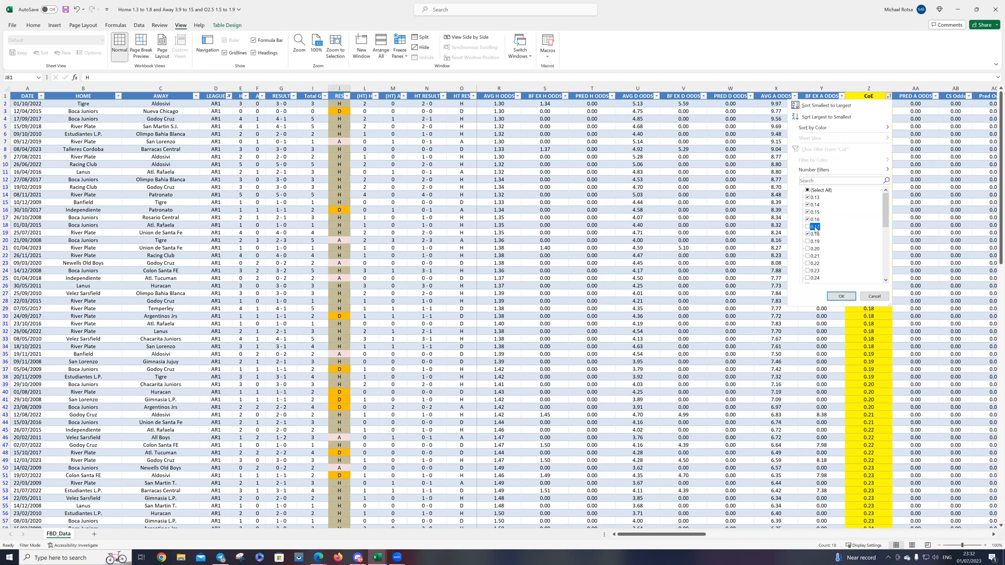
click(817, 241)
click(841, 296)
click(367, 444)
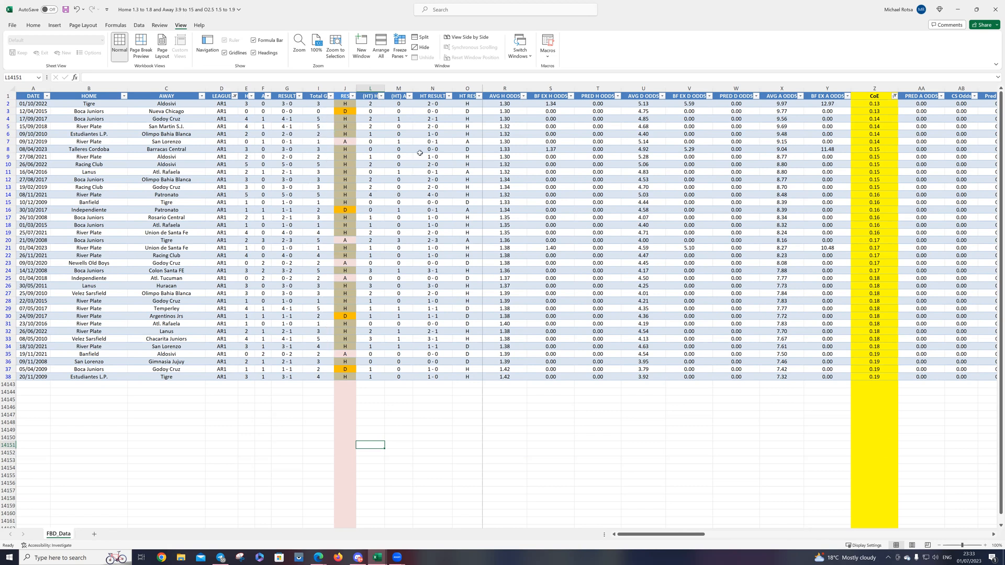
Step: Sort the filtered matches by HT RES from A to Z and select the A results to count the half-time away leads
click(479, 97)
click(447, 104)
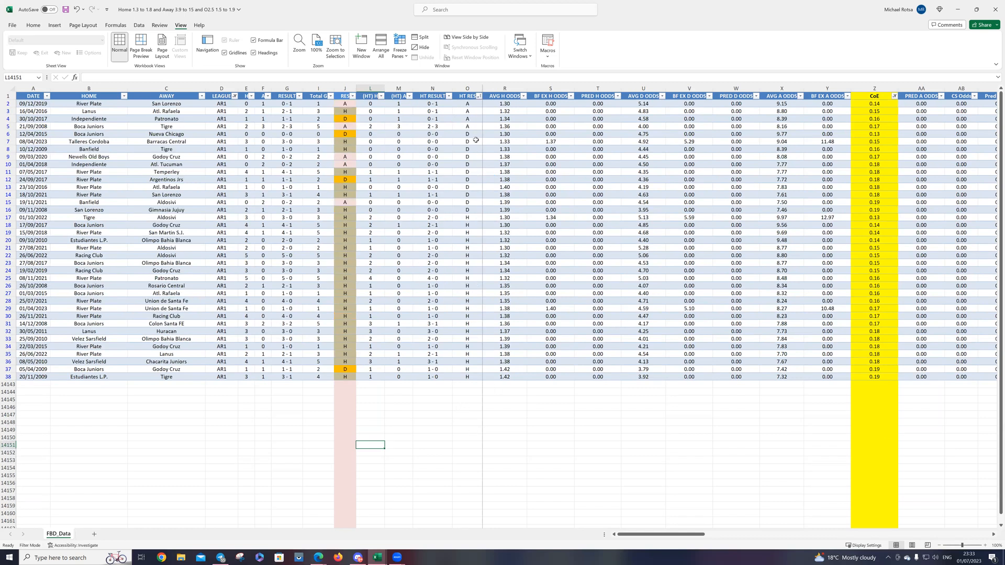
drag(468, 104, 466, 126)
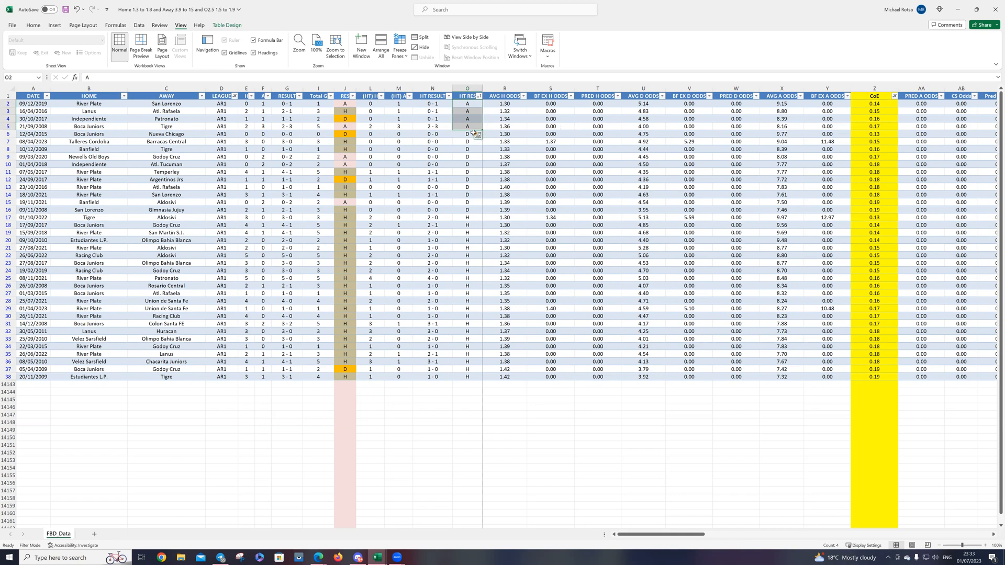
Step: Select the half-time draws in rows 6 to 16 across to the RES column to compare them with the full-time results
drag(469, 134, 348, 202)
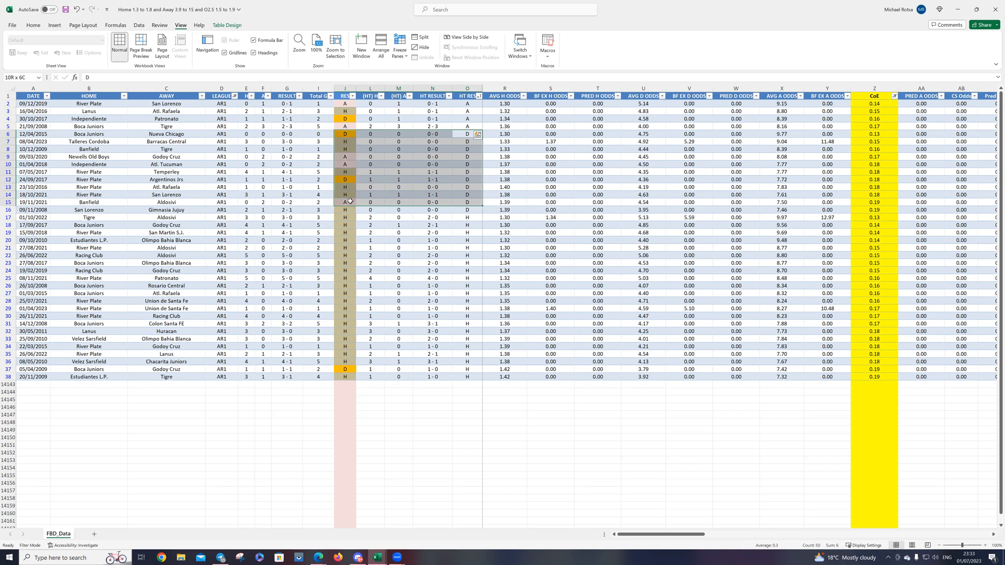
drag(351, 201, 348, 209)
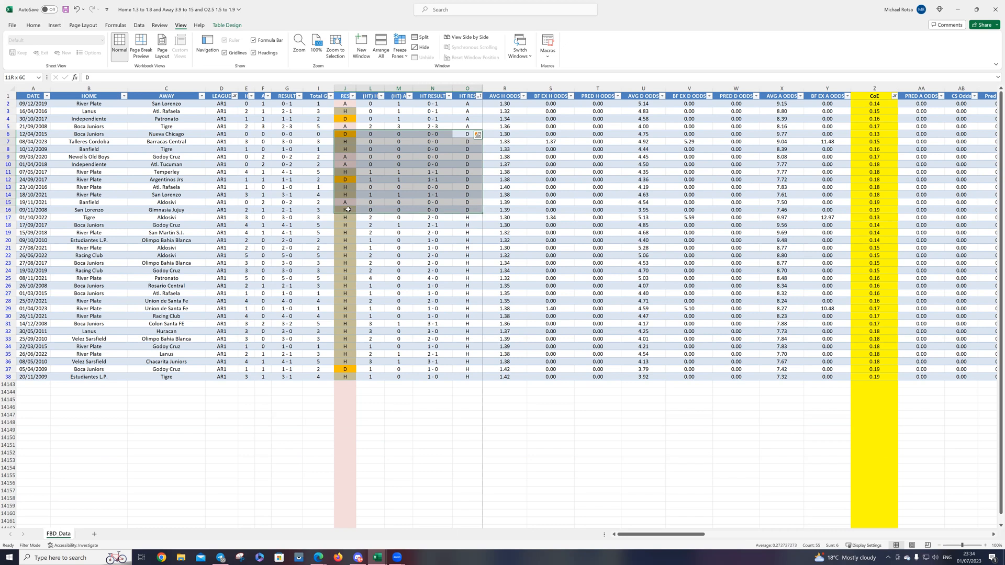
drag(353, 207, 378, 203)
drag(466, 216, 466, 225)
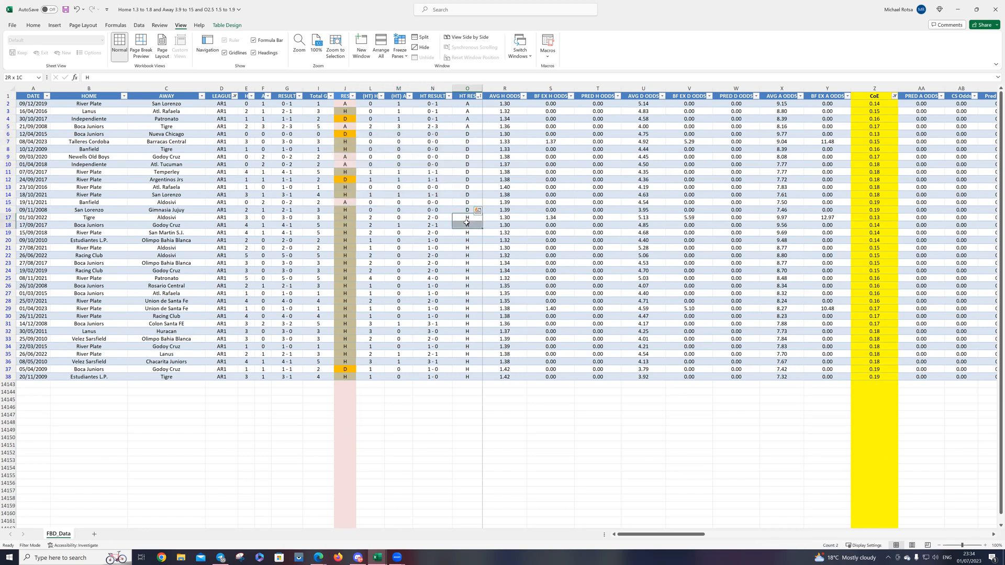
Step: Filter the HT RES column to only the H results
click(479, 97)
click(406, 192)
click(401, 212)
click(432, 296)
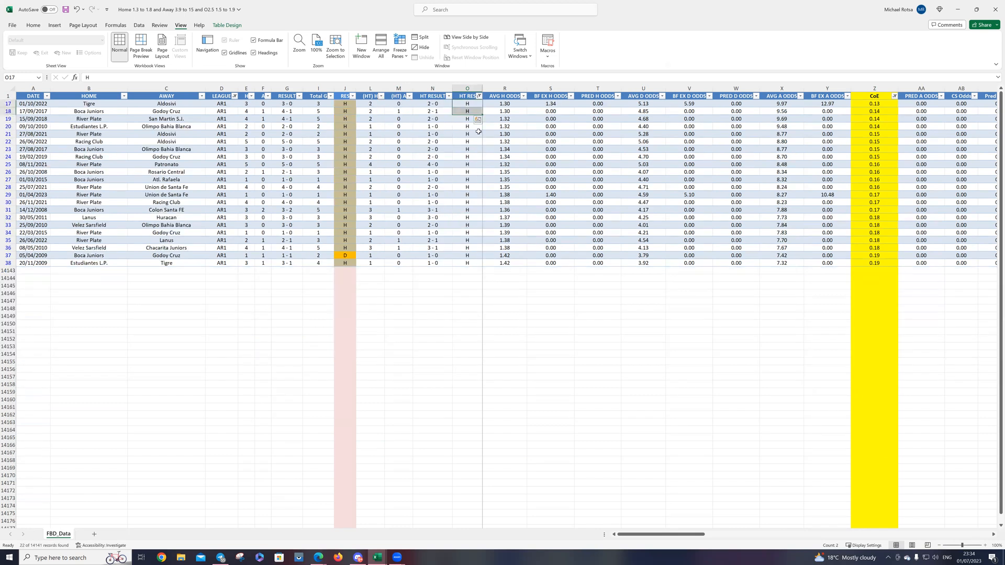
click(460, 278)
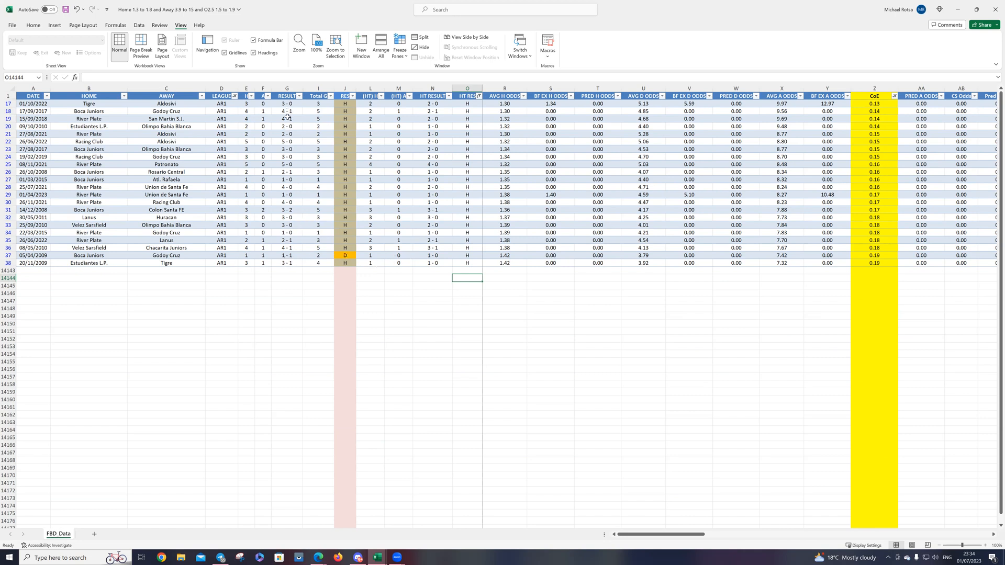
Step: Clear the HT RES filter and sort the matches by AVG A ODDS from smallest to largest
click(478, 96)
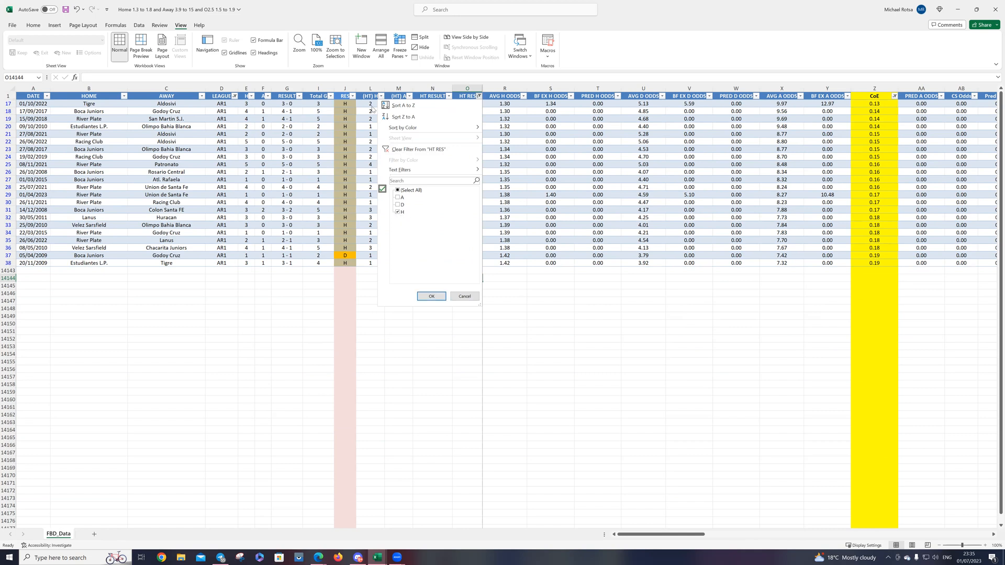
click(399, 212)
click(464, 297)
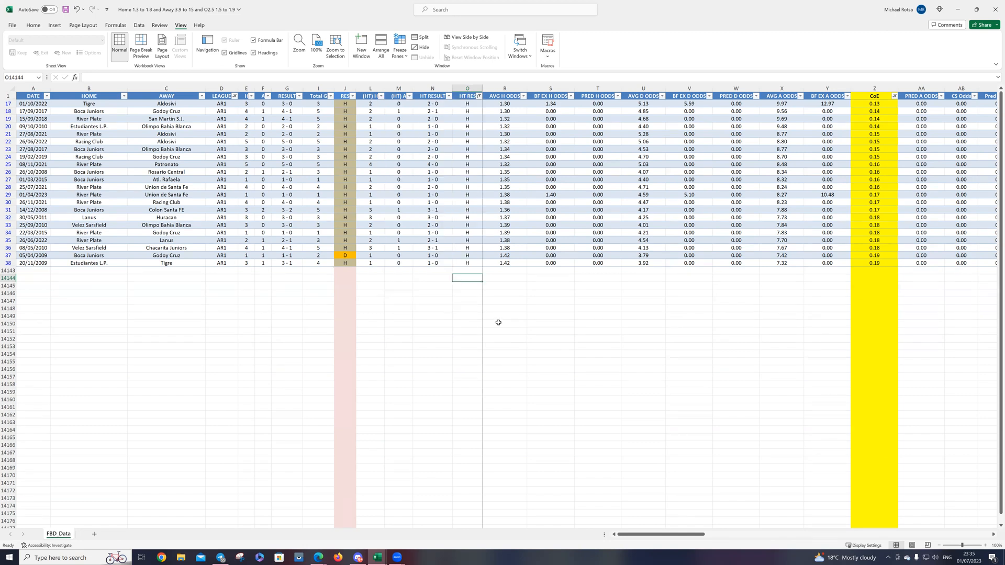
click(477, 97)
click(479, 96)
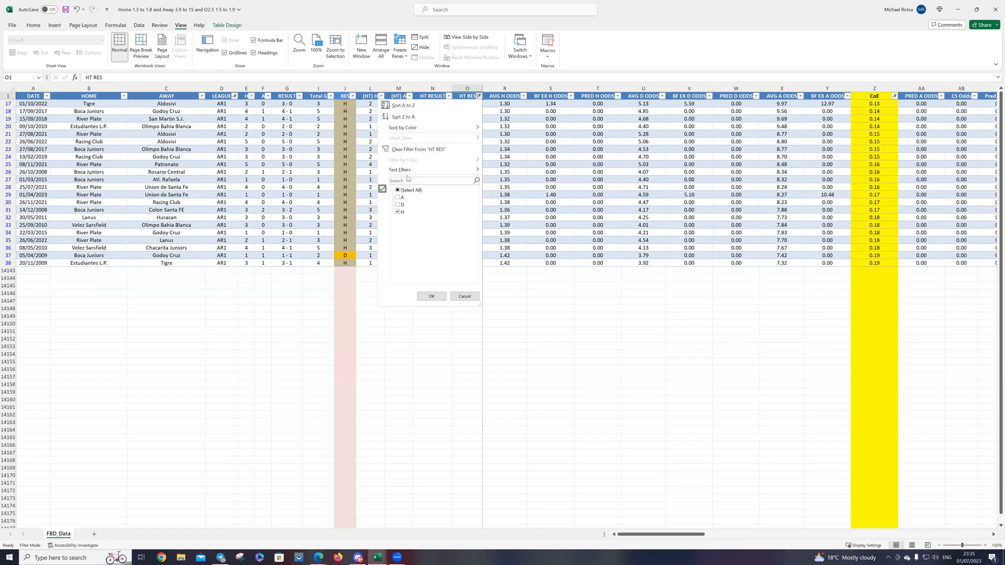
click(407, 152)
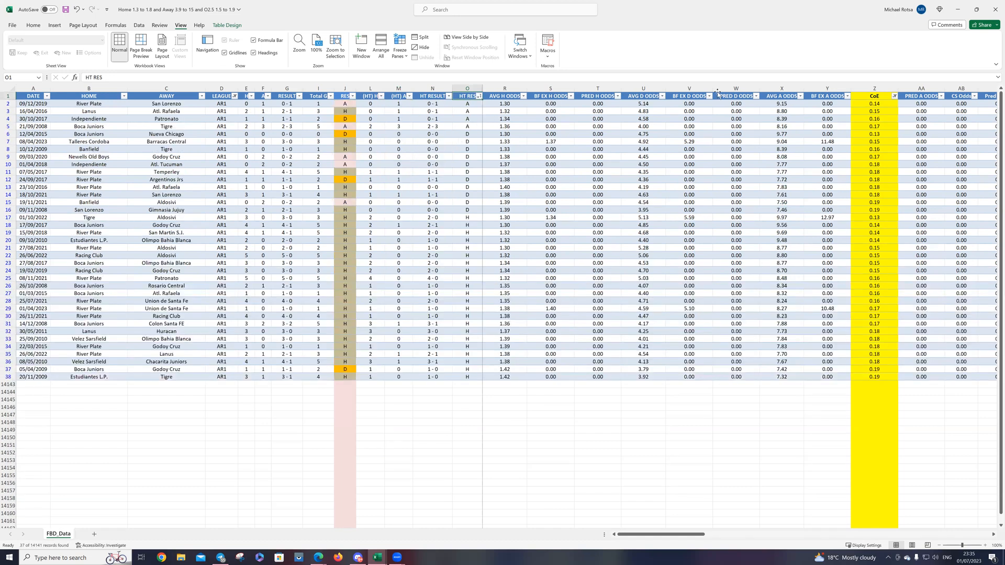
click(800, 96)
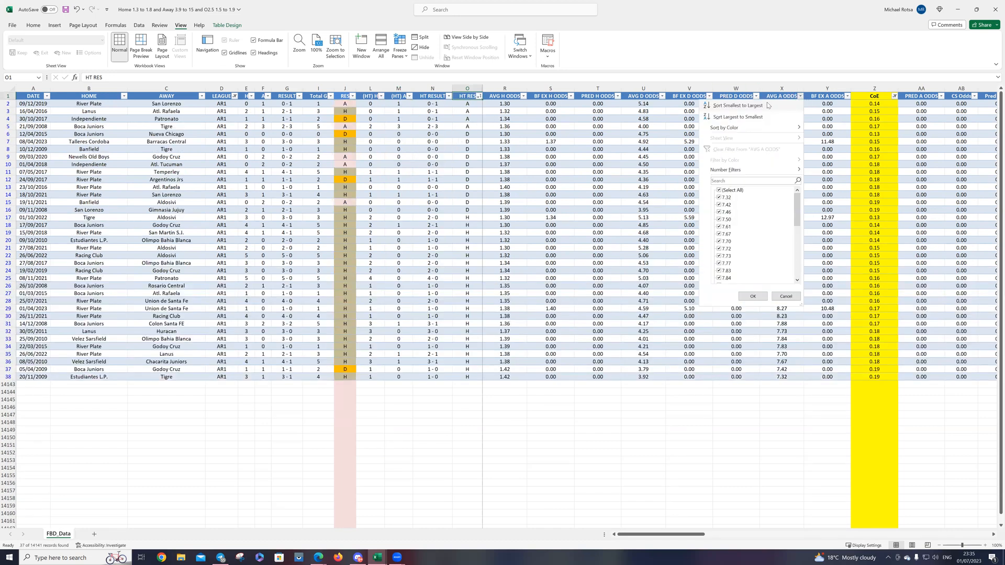
click(764, 105)
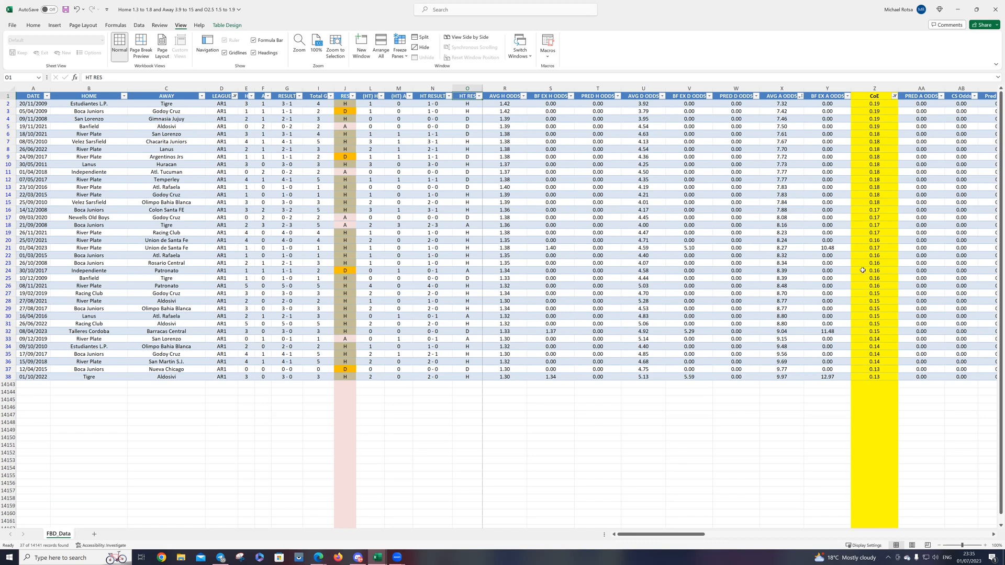
Step: Narrow the CoE filter to the values 0.16, 0.17 and 0.18
click(895, 96)
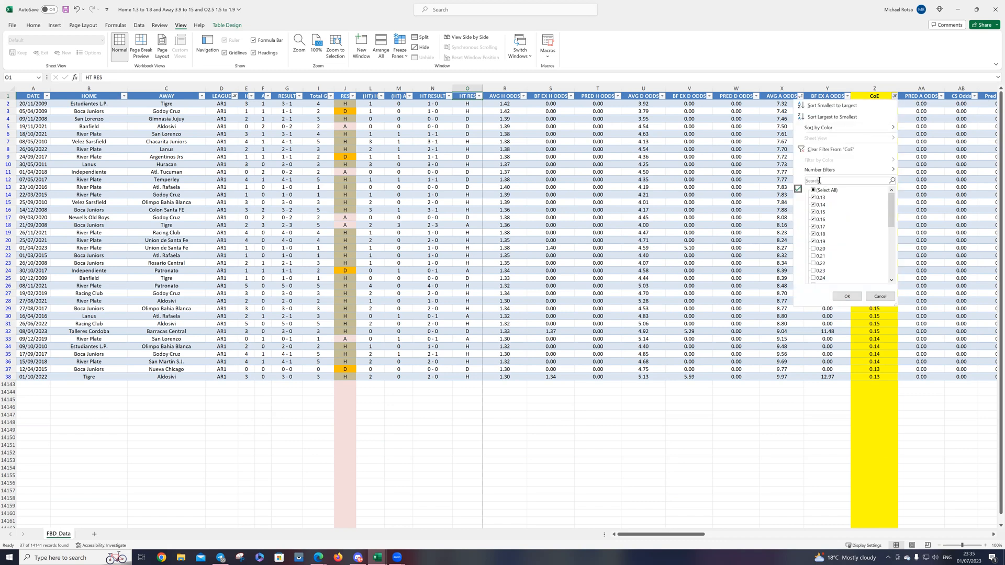
click(821, 198)
click(820, 206)
click(820, 241)
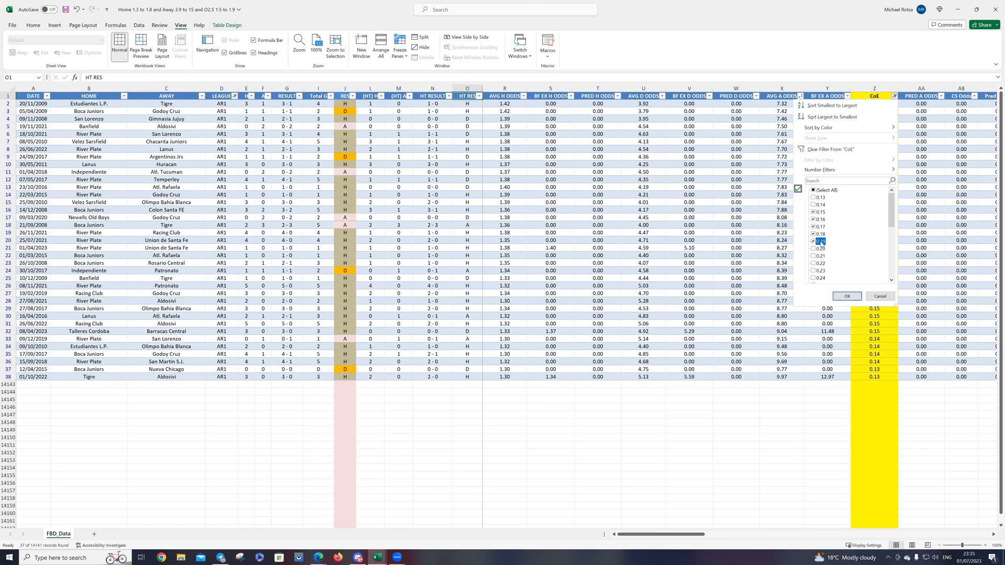
click(820, 212)
click(846, 296)
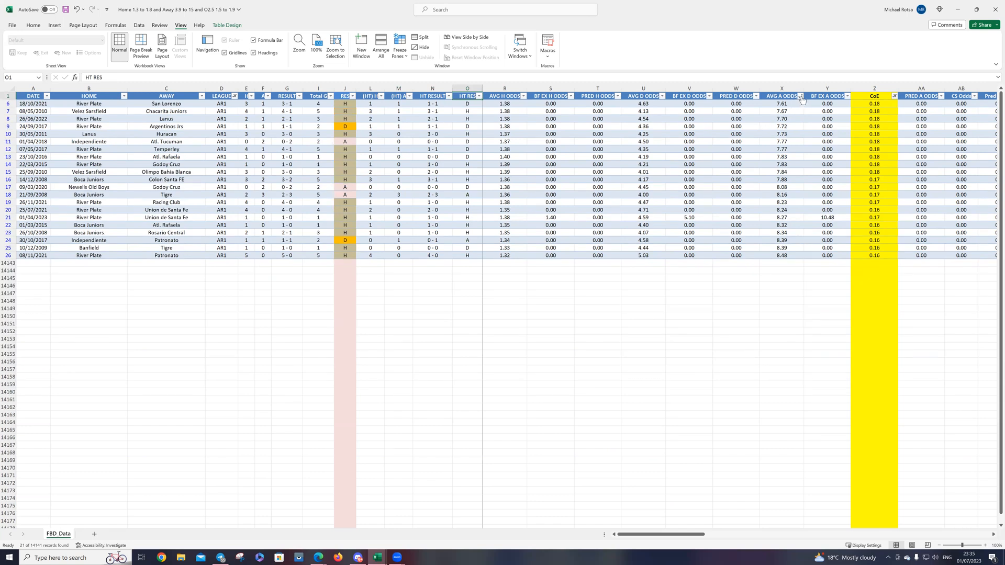
Step: Select the AVG A ODDS values in rows 11 to 18 to examine the odds range containing the away wins
click(781, 143)
drag(781, 145, 774, 192)
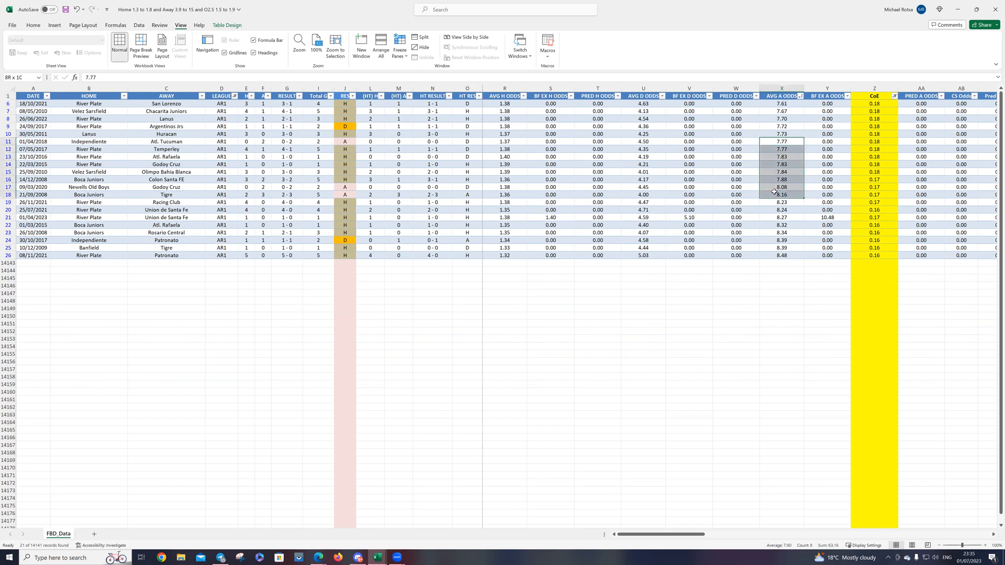
mouse_move(774, 192)
mouse_down()
mouse_move(775, 201)
mouse_move(768, 195)
mouse_up()
click(241, 278)
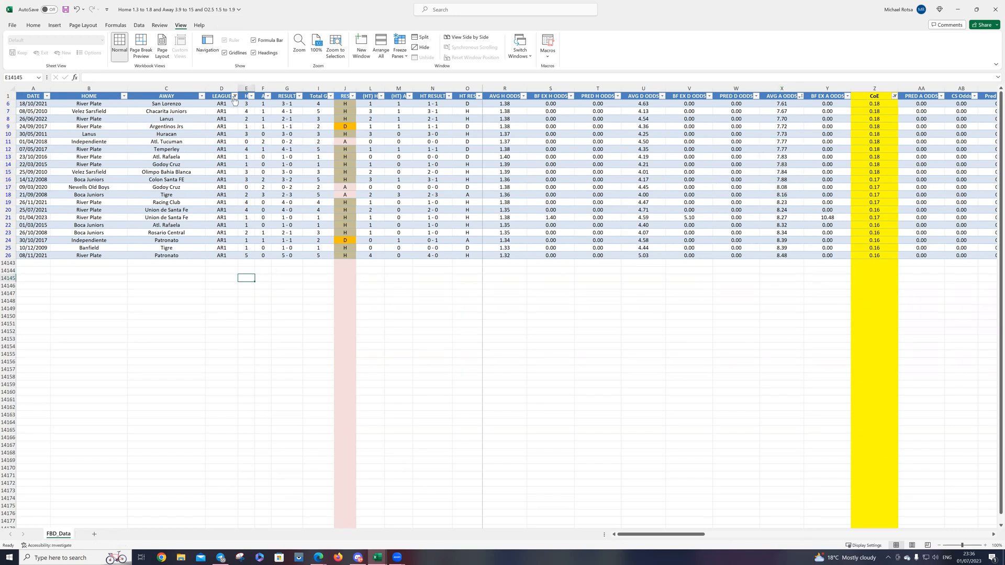
Step: Clear the CoE filter to show every AR1 match
click(234, 96)
click(159, 198)
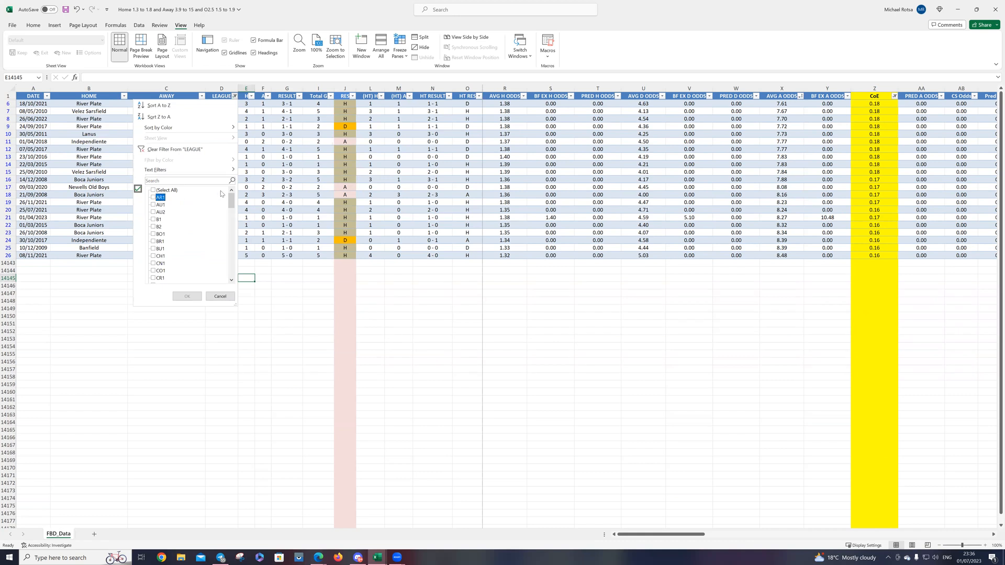
click(894, 98)
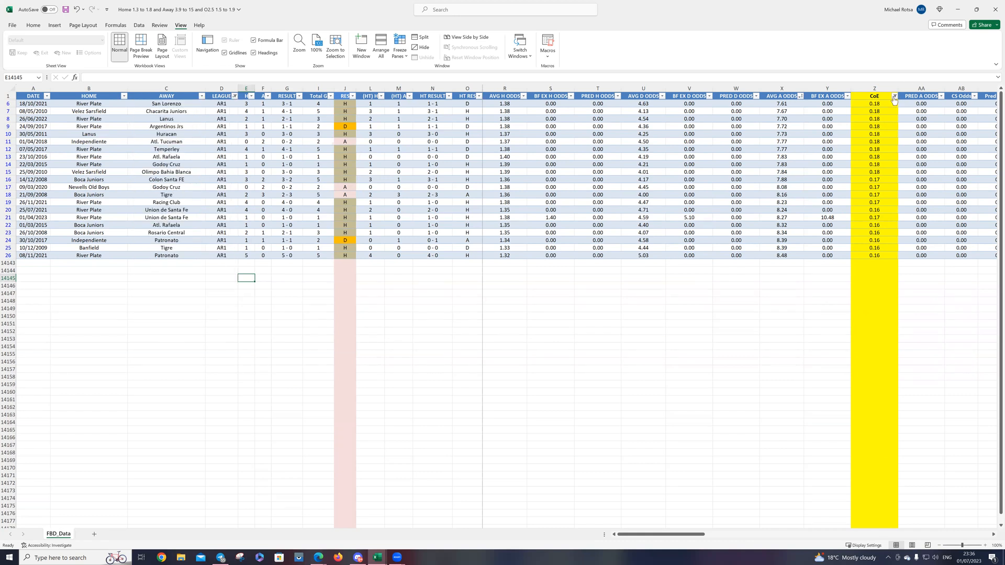
click(831, 150)
Step: Change the LEAGUE filter from AR1 to G1 and sort the matches by CoE from smallest to largest
click(229, 96)
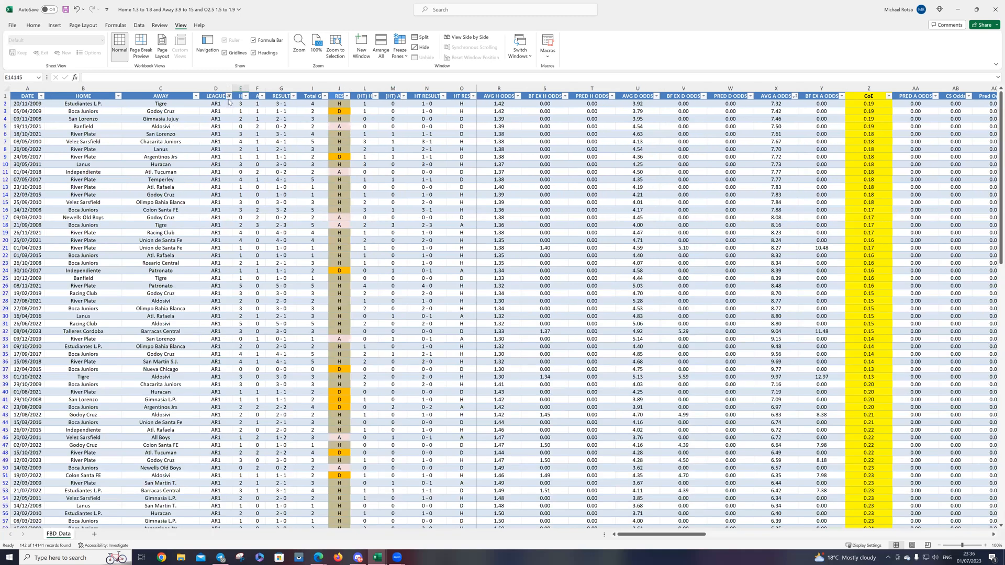
scroll(162, 220, down, 6)
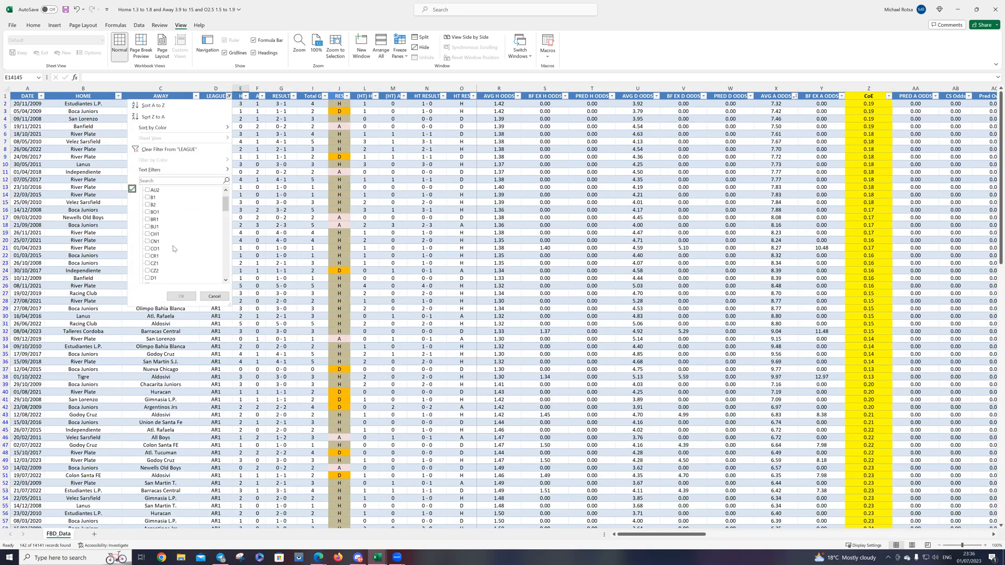
scroll(157, 242, down, 1)
scroll(158, 228, down, 2)
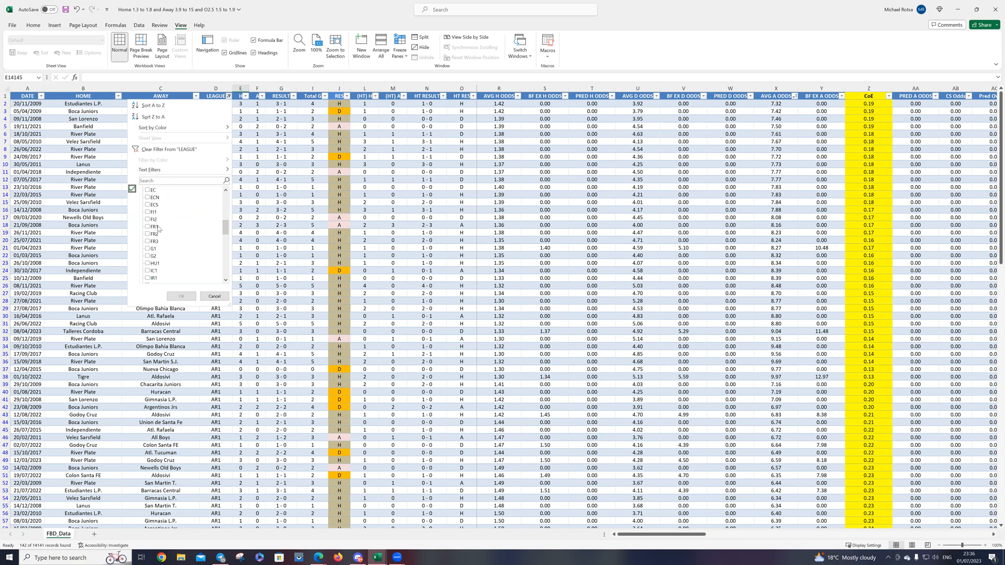
click(149, 249)
click(181, 296)
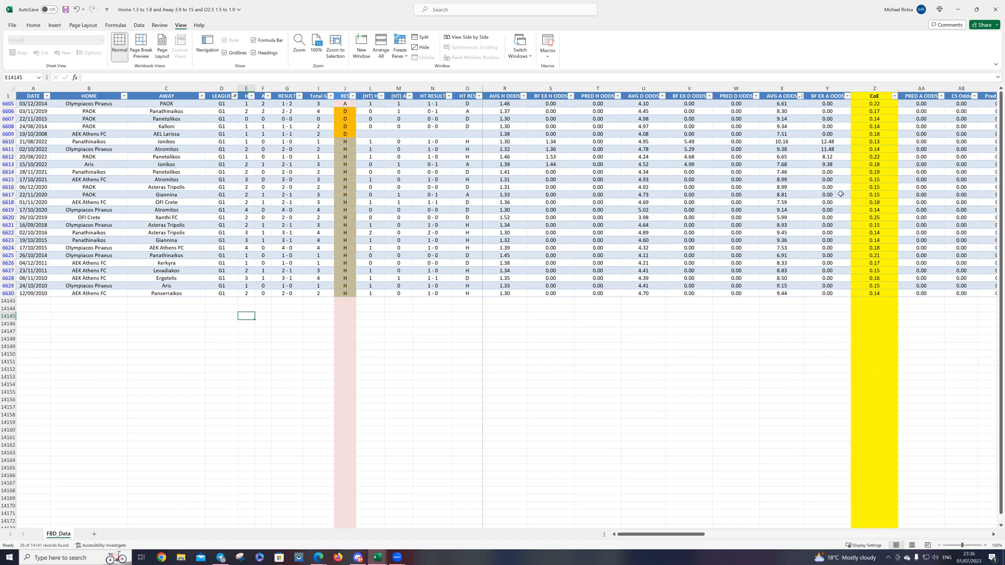
click(893, 100)
click(845, 107)
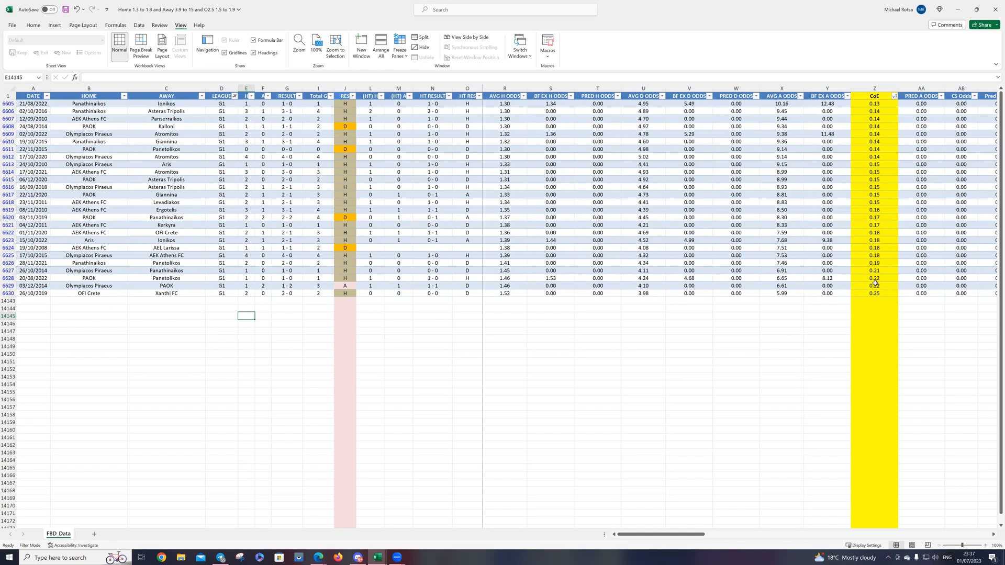
Step: Exclude 0.22 and 0.25 from the CoE filter and sort the G1 matches by HT RES from A to Z
click(895, 96)
click(818, 263)
click(816, 257)
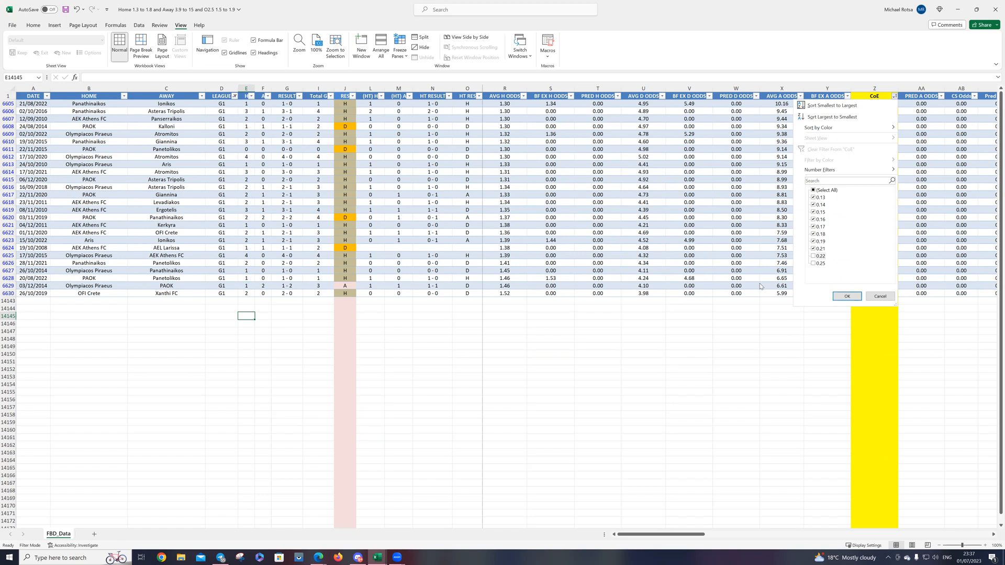
click(846, 296)
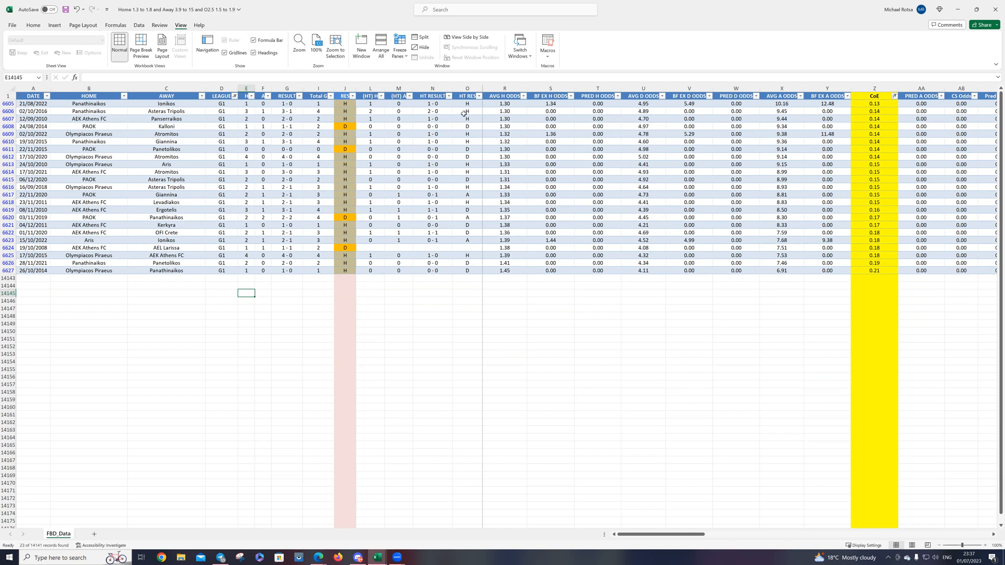
click(479, 97)
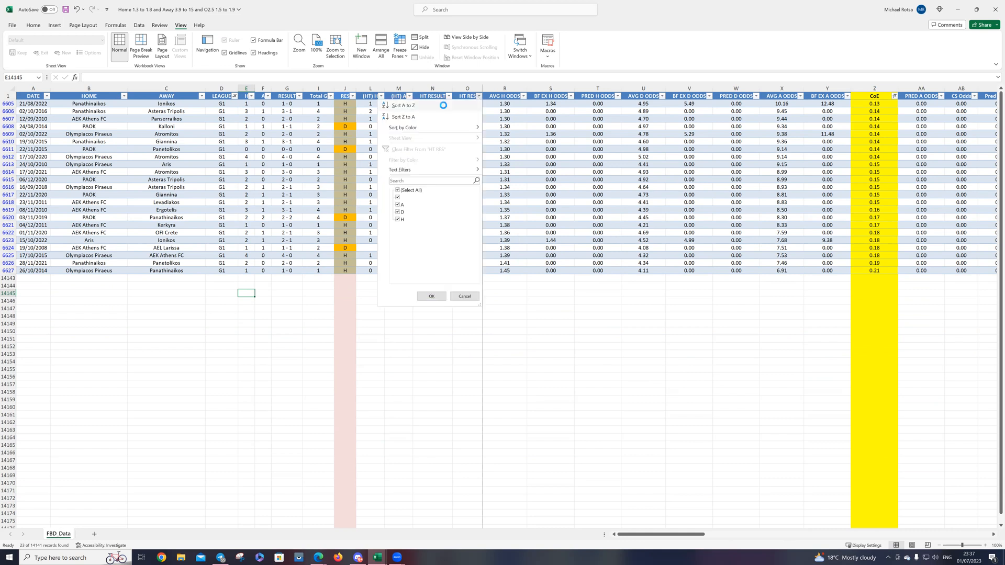
click(442, 105)
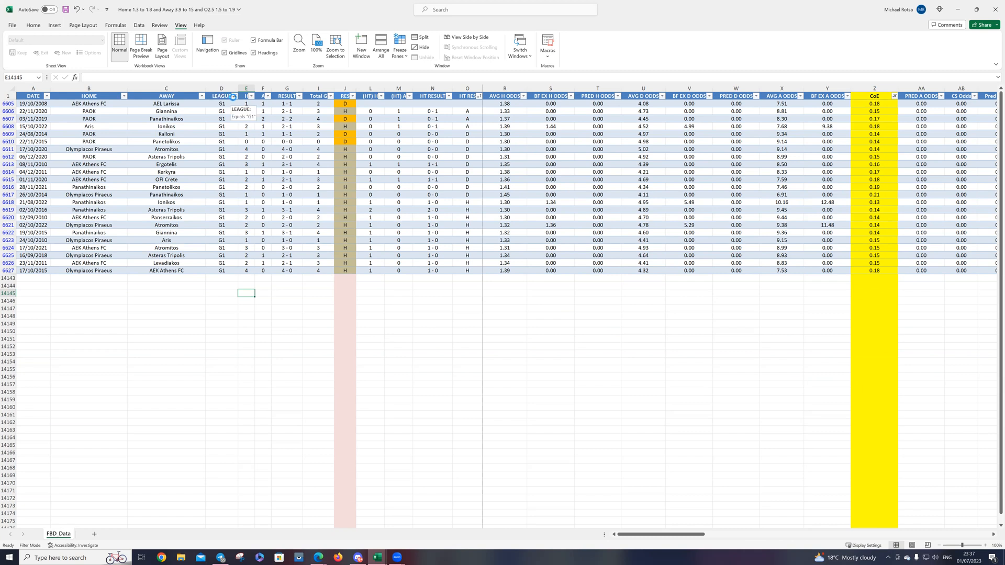
Step: Change the LEAGUE filter from G1 to D1
click(234, 95)
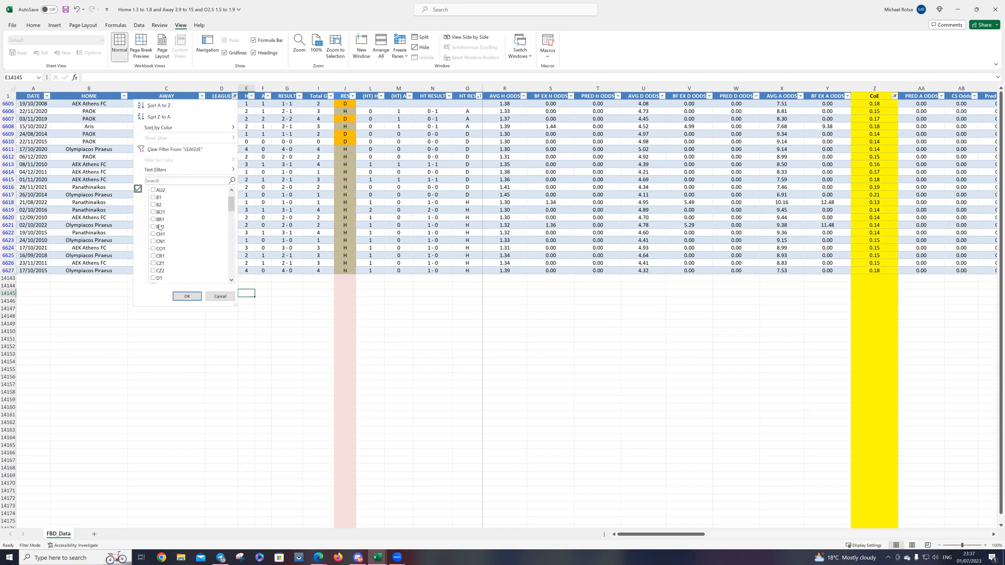
scroll(159, 230, down, 4)
scroll(159, 225, down, 5)
scroll(162, 226, down, 1)
click(158, 205)
scroll(166, 238, down, 3)
scroll(165, 235, up, 8)
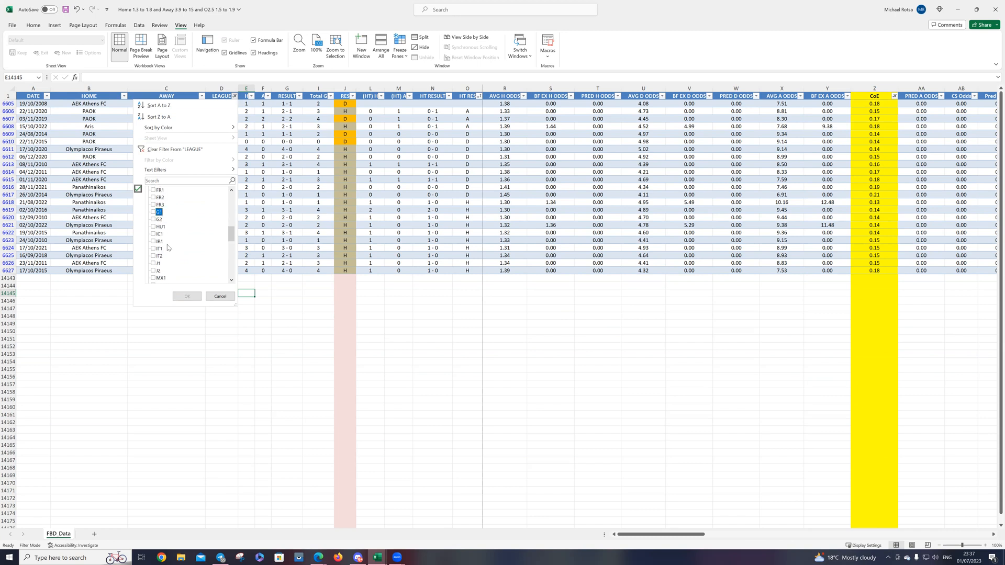
click(158, 201)
click(192, 295)
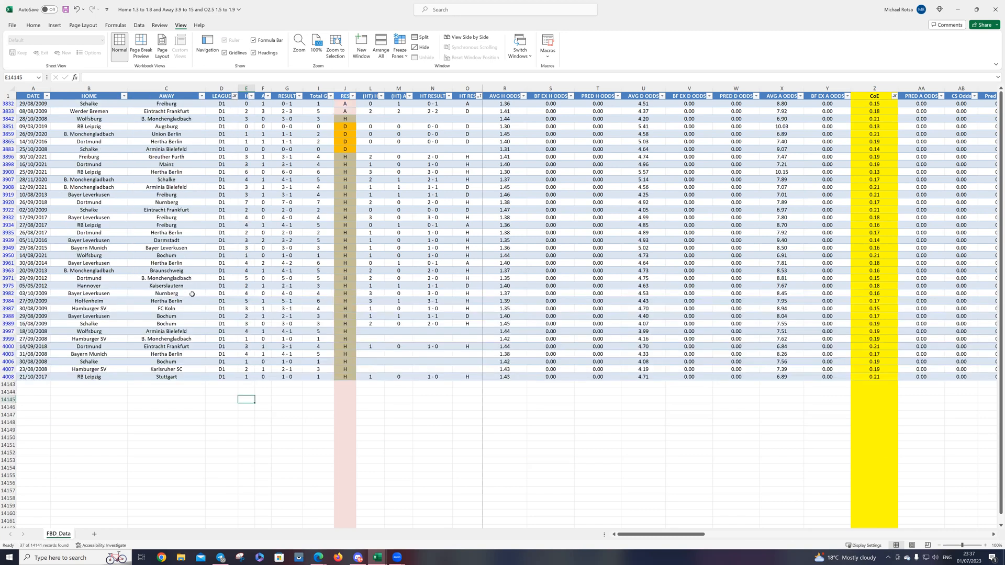
Step: Clear the CoE filter and sort the D1 matches by CoE from smallest to largest
click(894, 96)
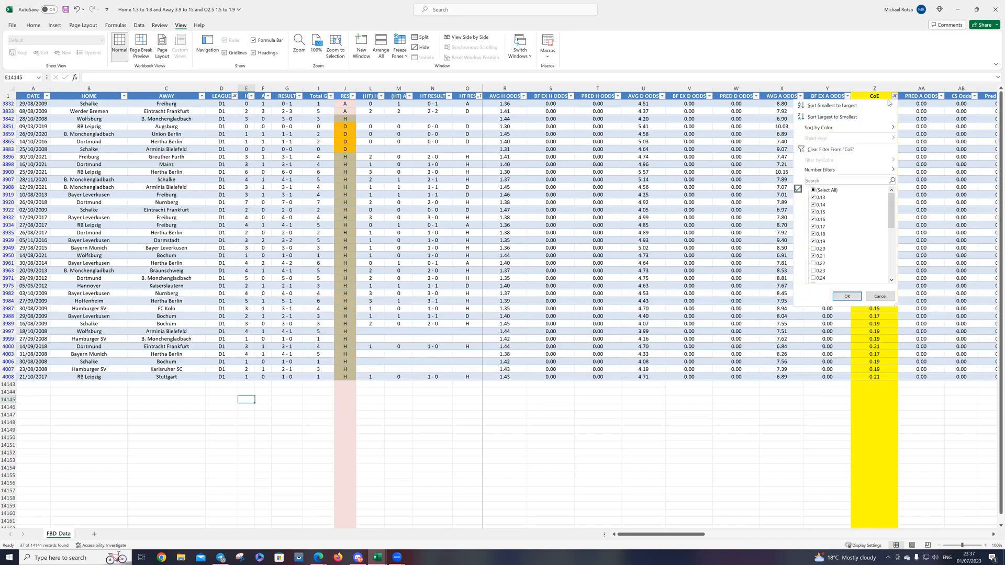
click(825, 151)
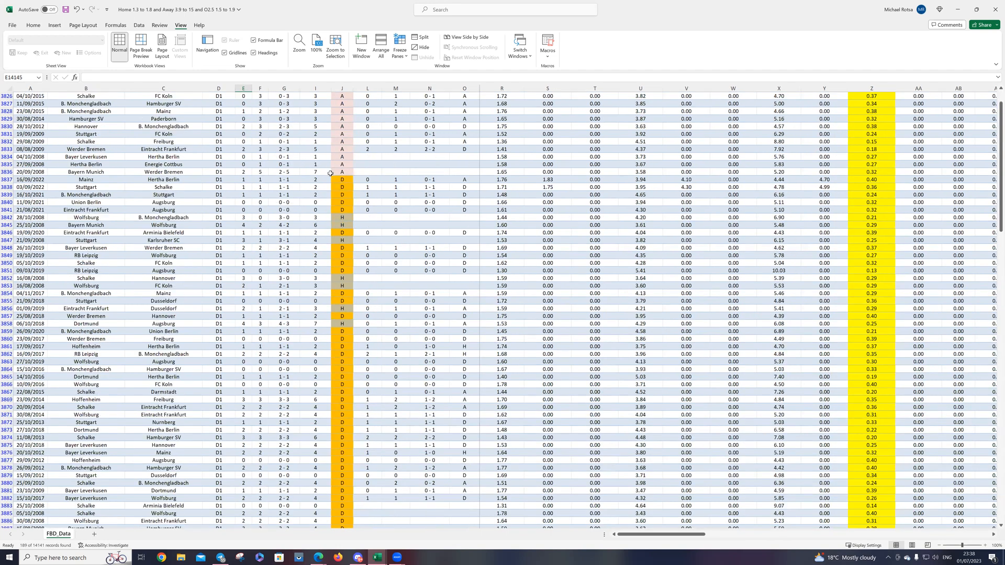
scroll(325, 178, down, 19)
scroll(340, 157, up, 18)
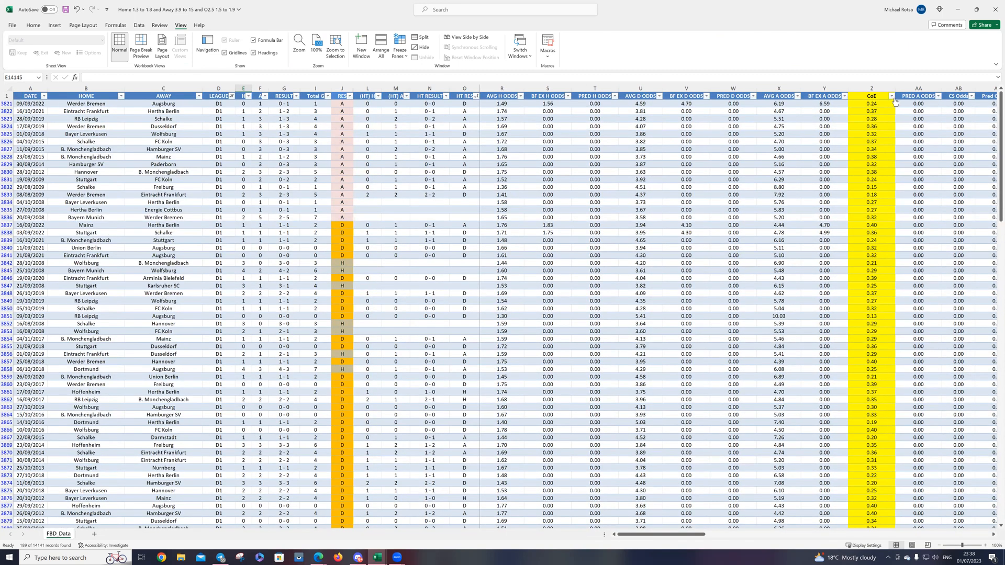
click(891, 95)
click(856, 105)
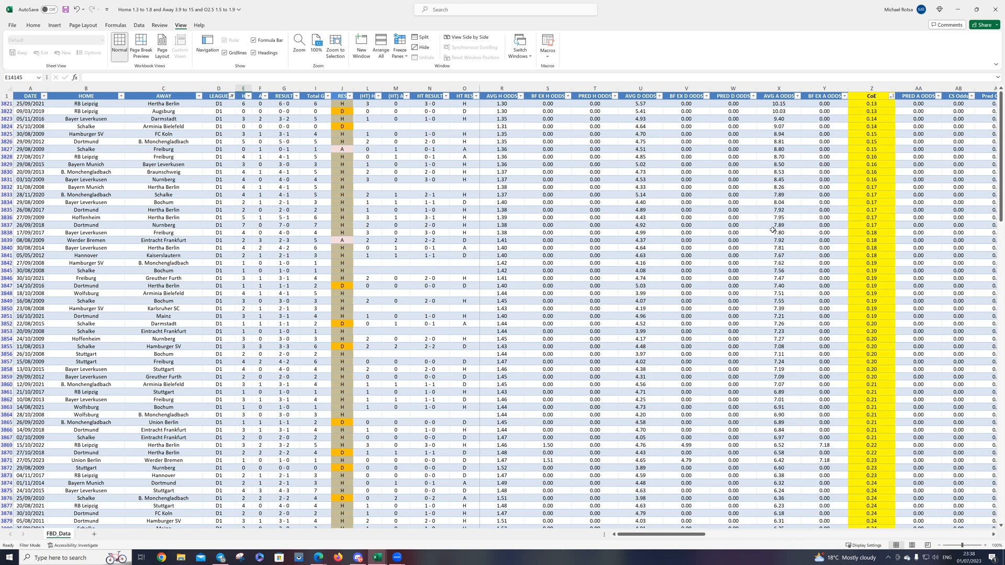
Step: Look through the sorted D1 results and select row 3838, where the CoE values of 0.18 begin
scroll(719, 231, down, 1)
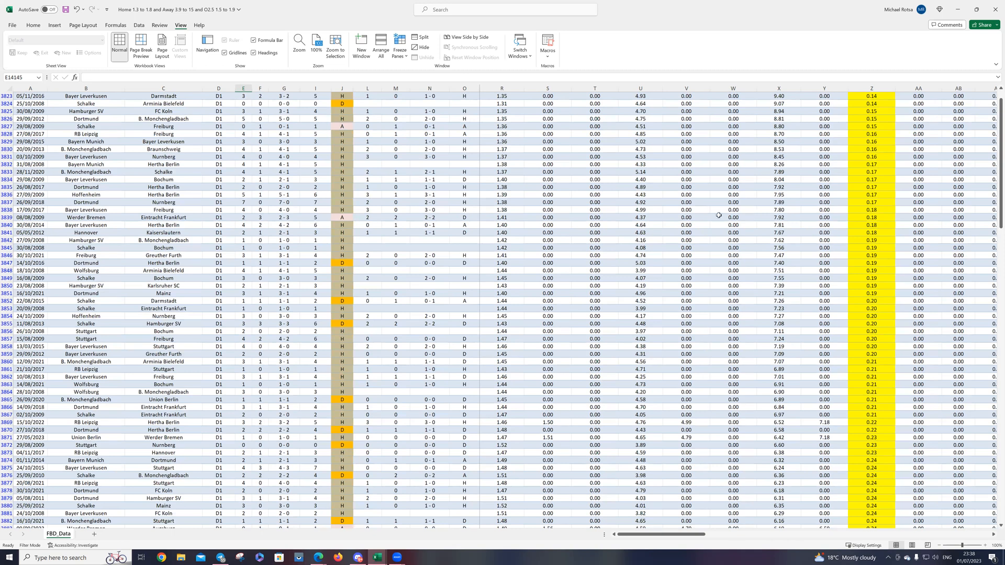
scroll(686, 221, down, 1)
scroll(750, 203, down, 2)
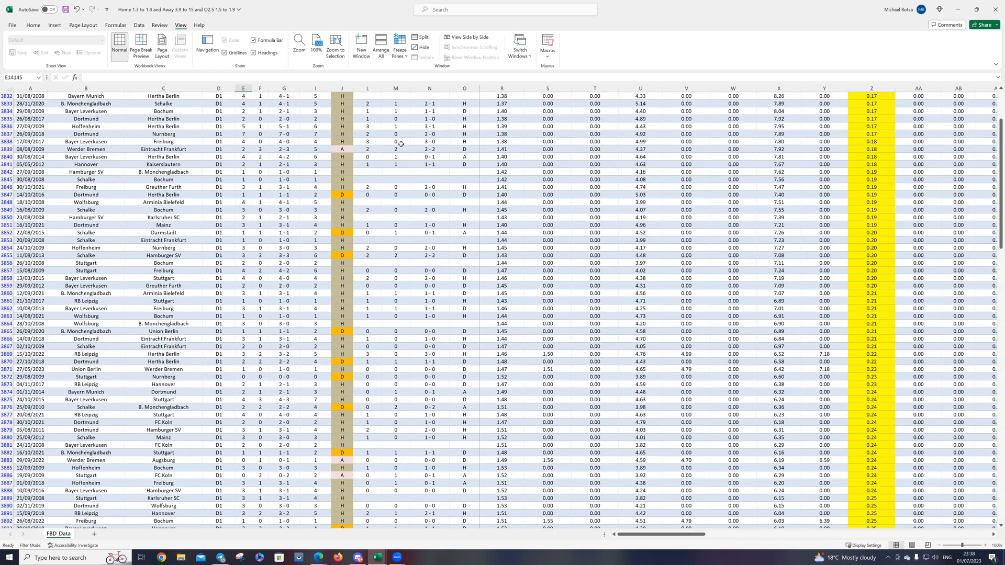
click(12, 142)
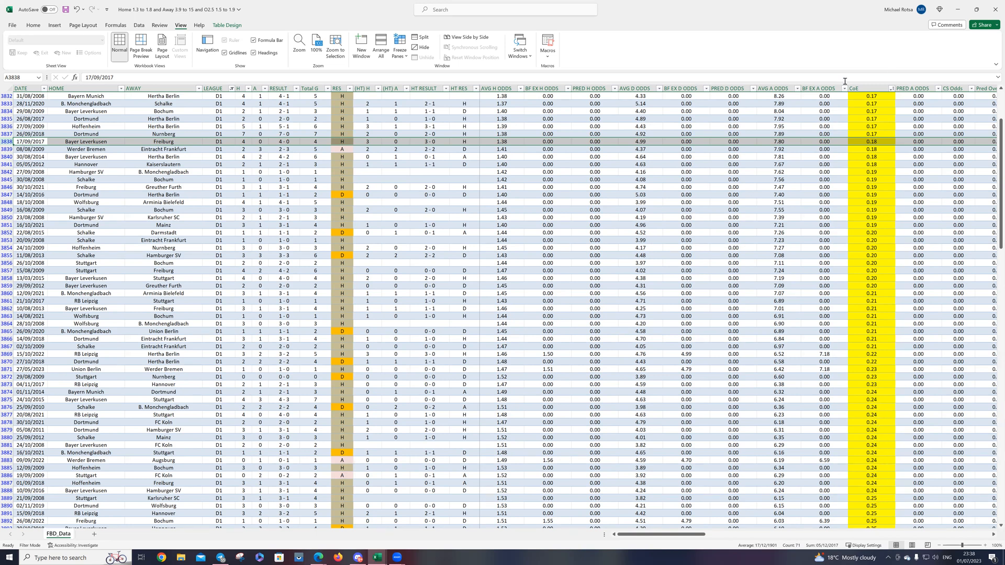
scroll(904, 110, up, 4)
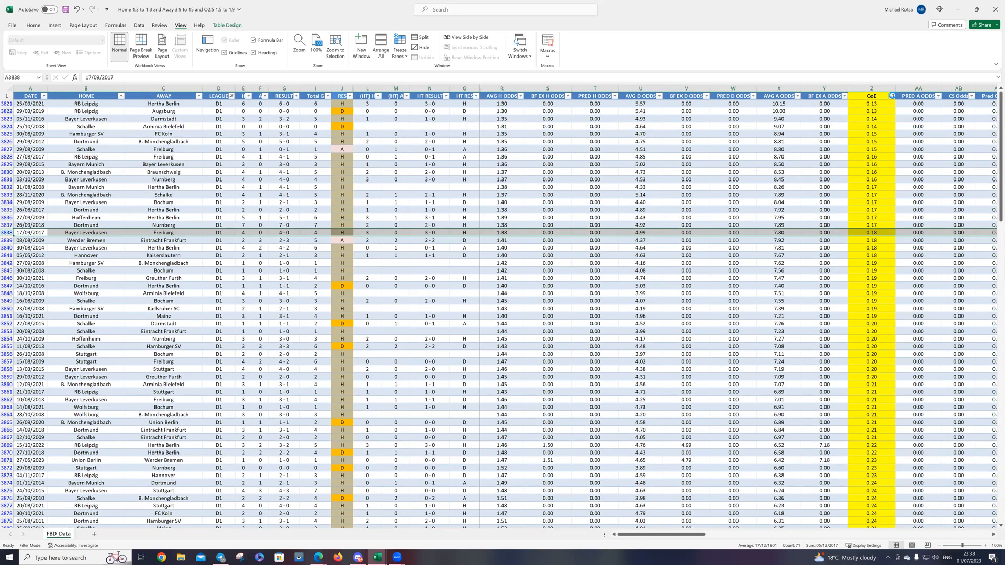
Step: Filter CoE to the values 0.18 through 0.24
click(892, 96)
click(823, 191)
scroll(818, 243, down, 1)
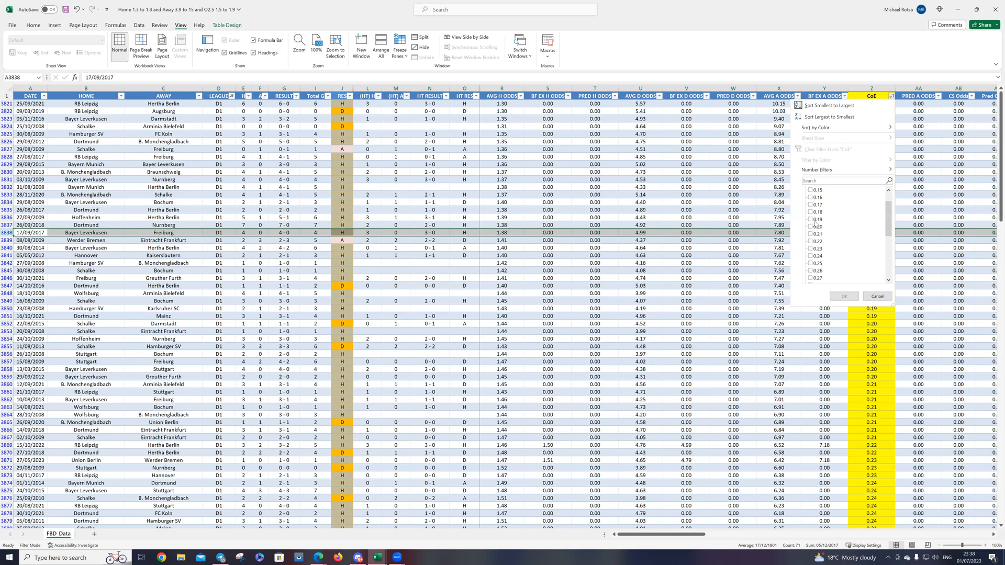
click(810, 212)
click(815, 220)
click(817, 227)
click(815, 235)
click(815, 242)
click(815, 249)
click(843, 297)
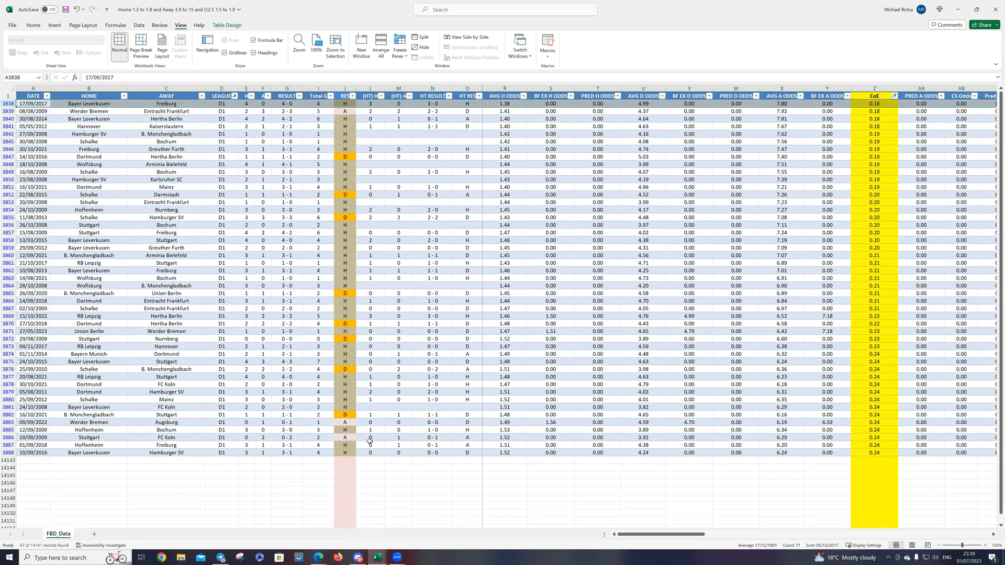
Step: Sort the filtered D1 matches by RES from A to Z
click(361, 118)
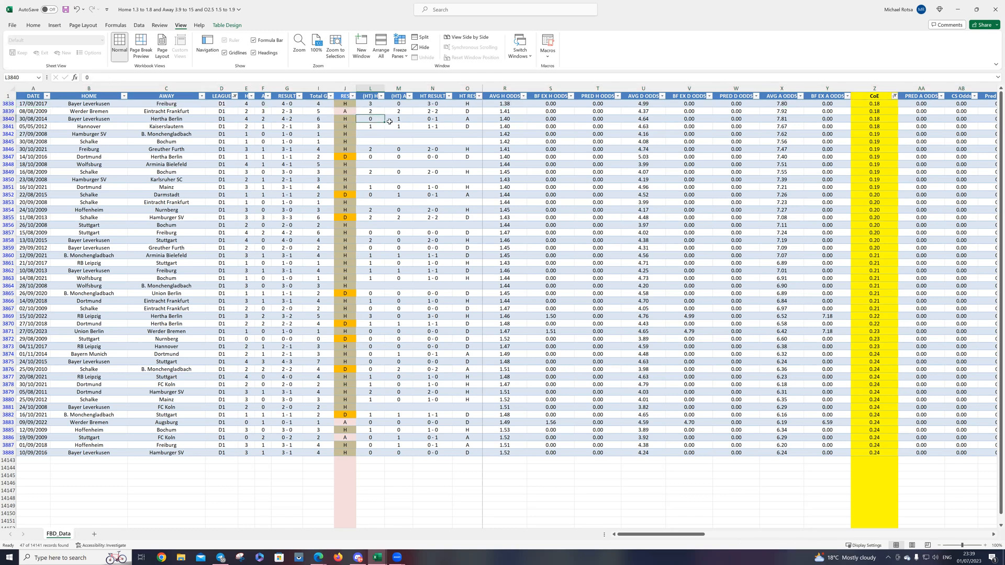
click(354, 97)
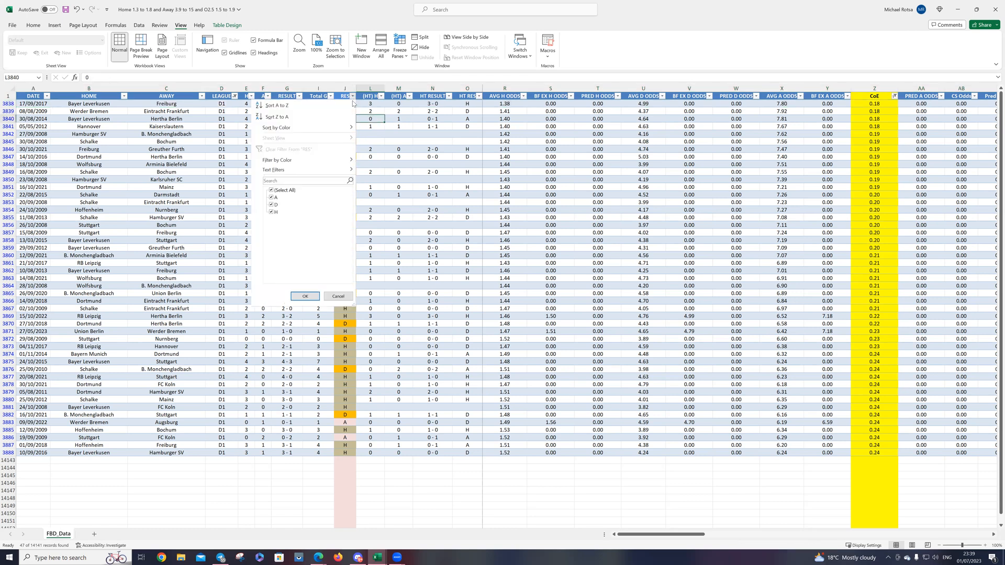
click(287, 105)
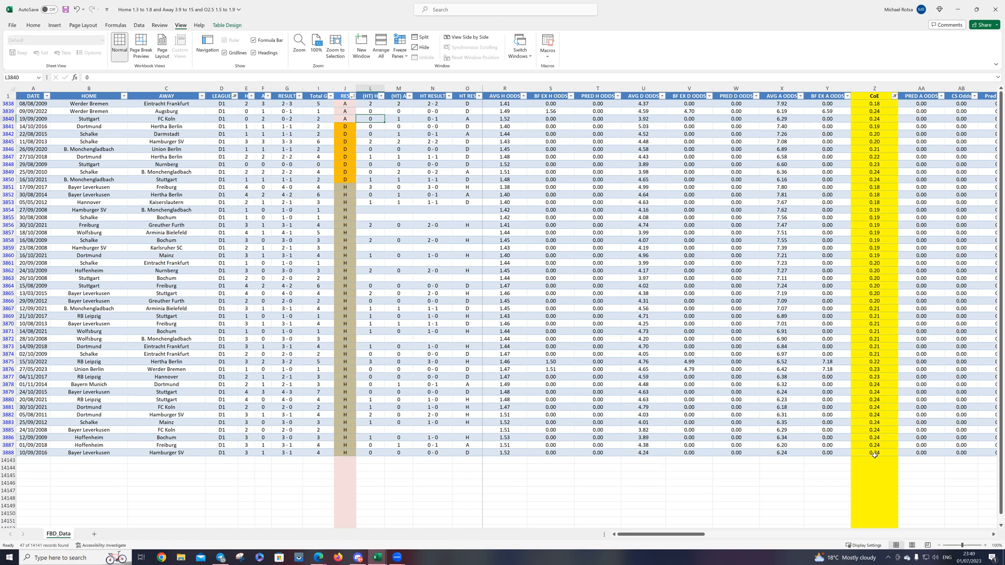
Step: Exclude 0.24 from the CoE filter and select all remaining AVG A ODDS values to examine their range
click(894, 96)
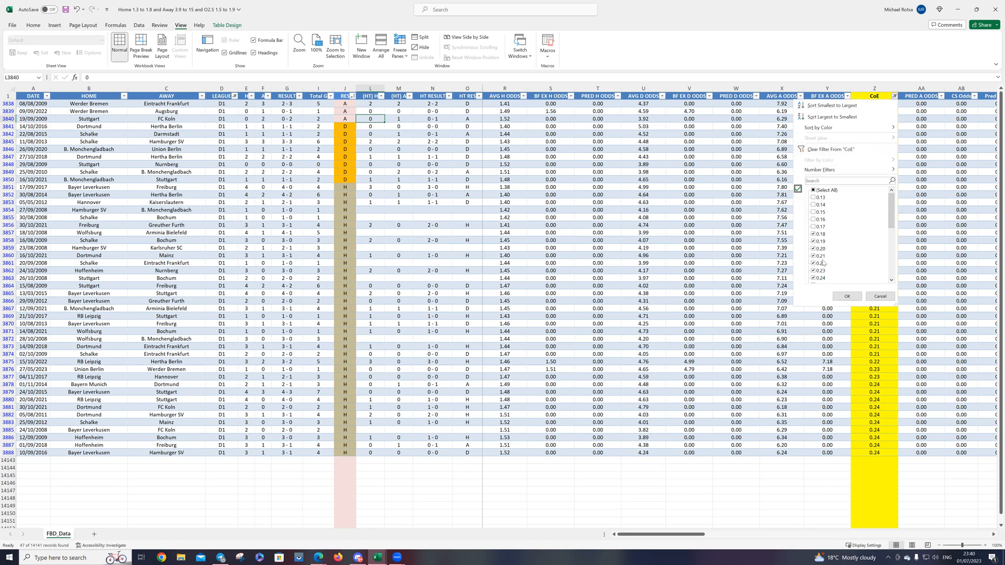
scroll(822, 282, down, 1)
click(820, 257)
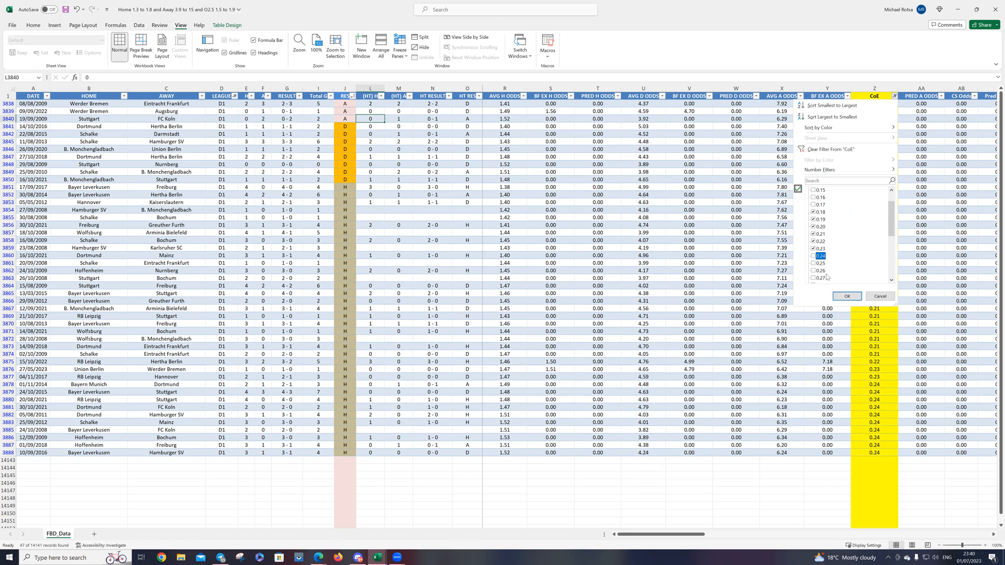
click(846, 297)
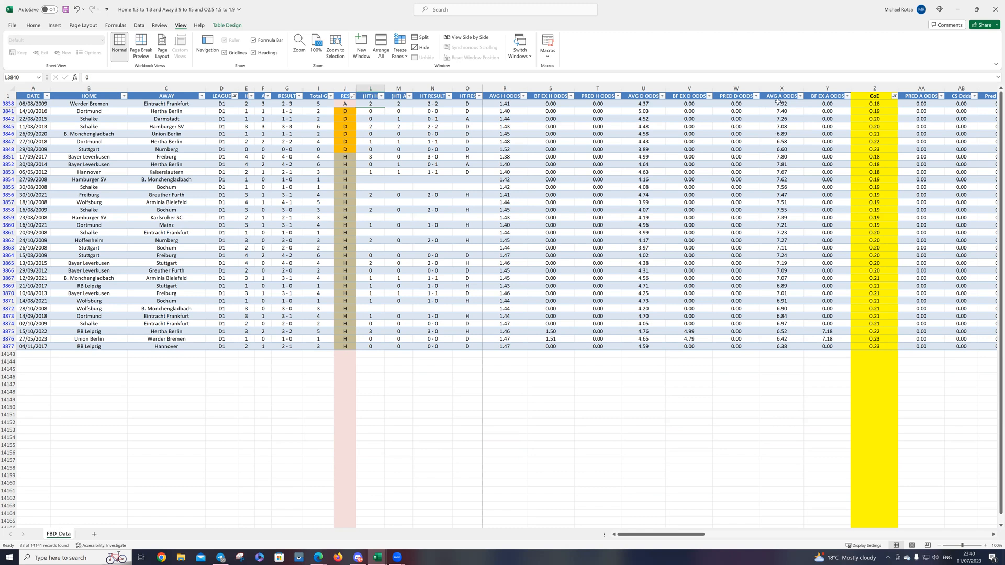
drag(781, 103, 781, 347)
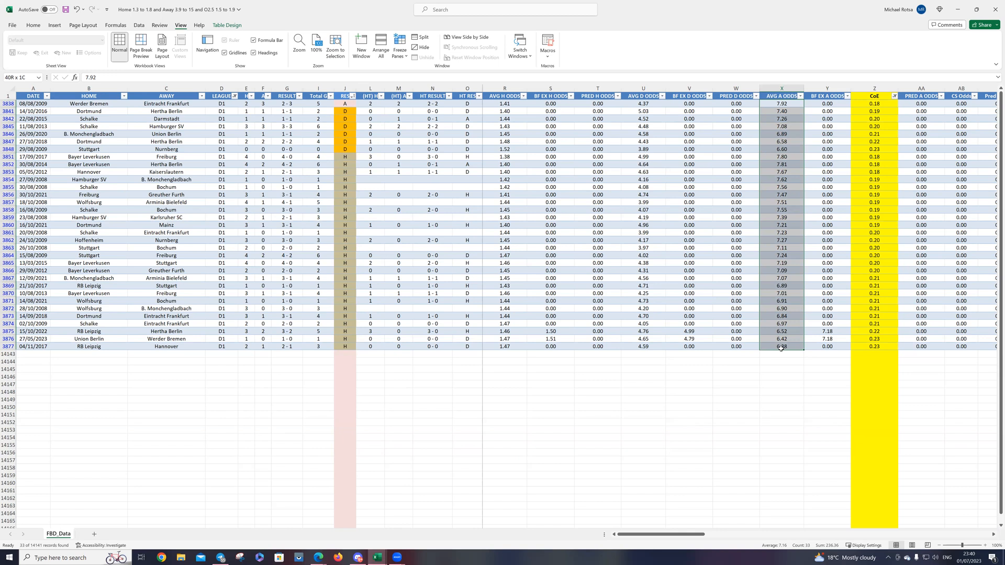
drag(781, 348, 781, 348)
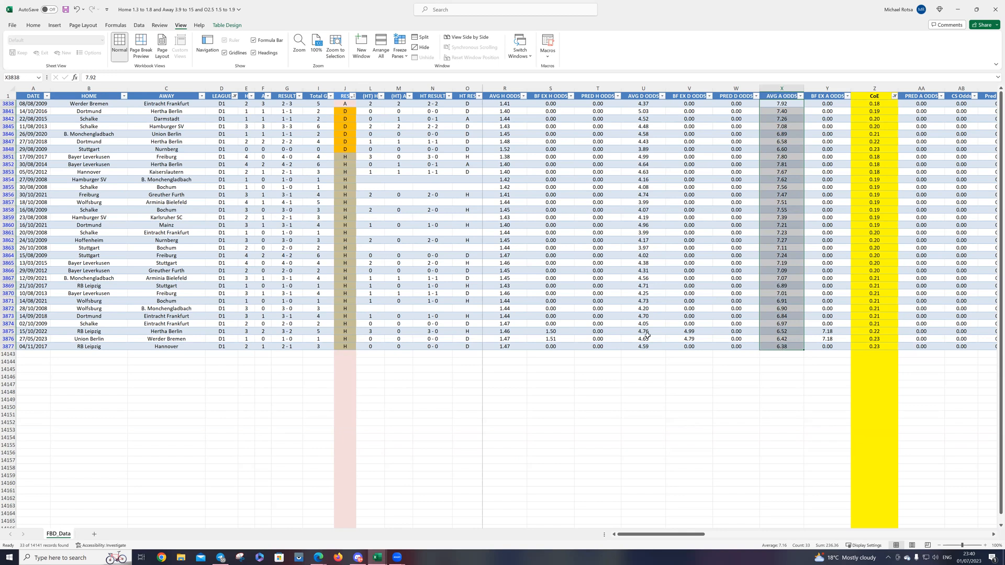
Step: Sort the matches by HT RES from A to Z and select the A, D and H groups one after another to count them
click(479, 96)
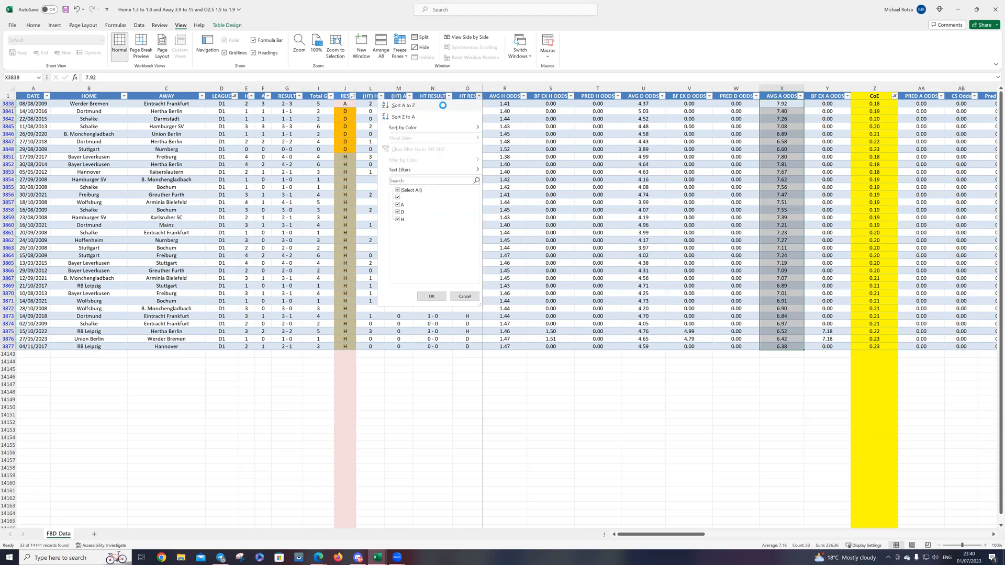
click(442, 105)
drag(469, 156, 470, 167)
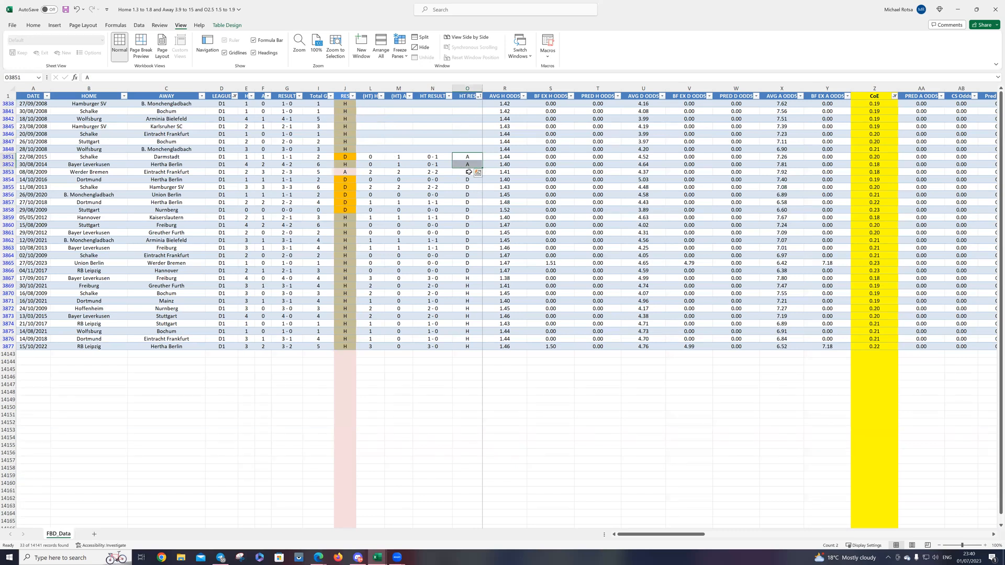
drag(468, 173, 468, 268)
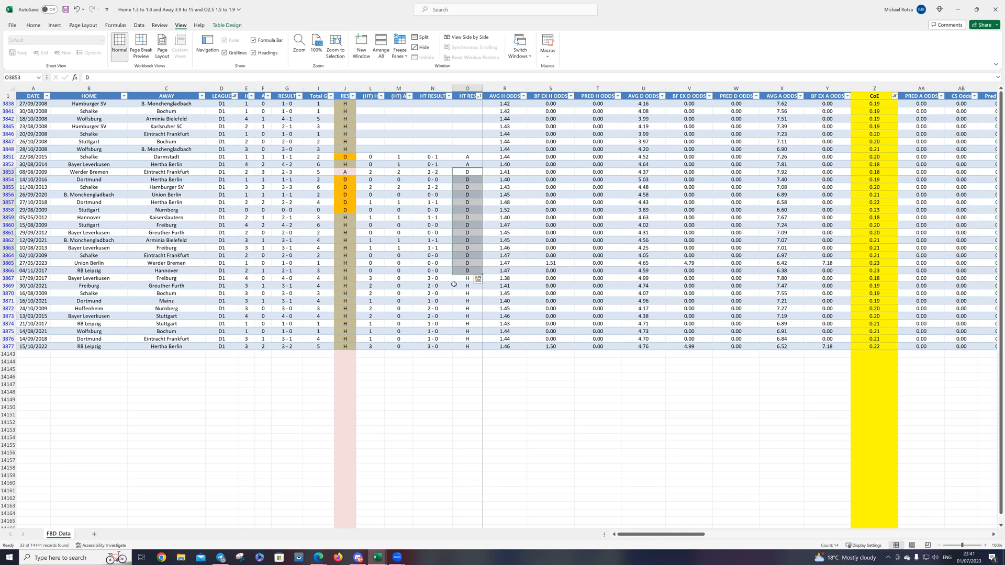
drag(463, 280, 348, 345)
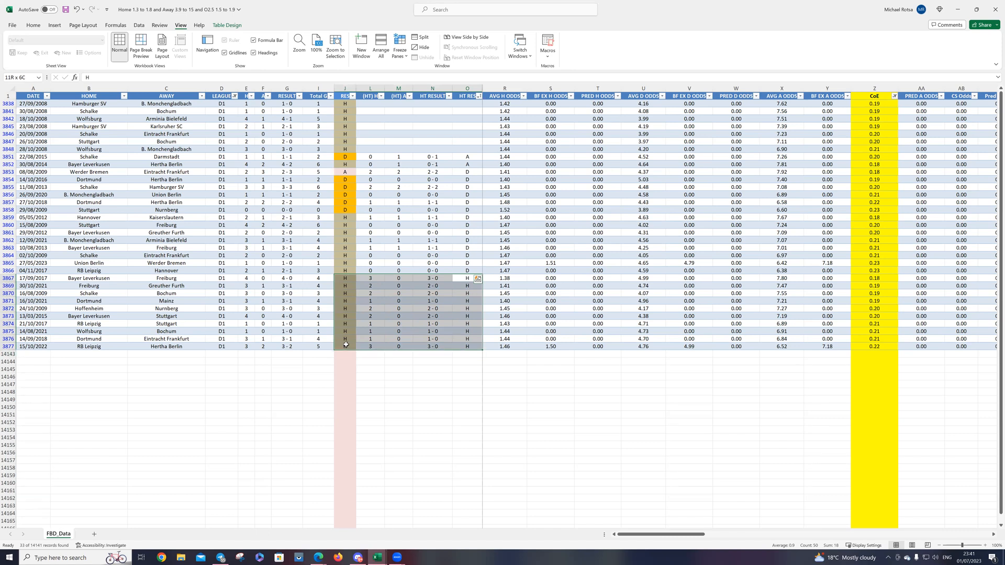
drag(346, 345, 345, 345)
click(669, 376)
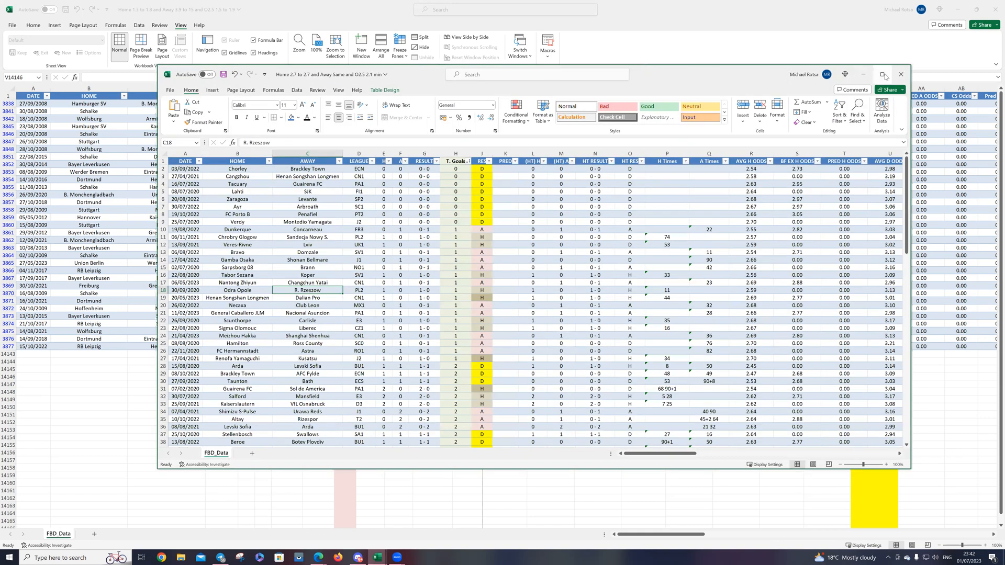
Step: Maximize the workbook "Home 2.7 to 2.7 and Away Same and O2.5 2.1 min" and select its T. Goals column for review
click(880, 75)
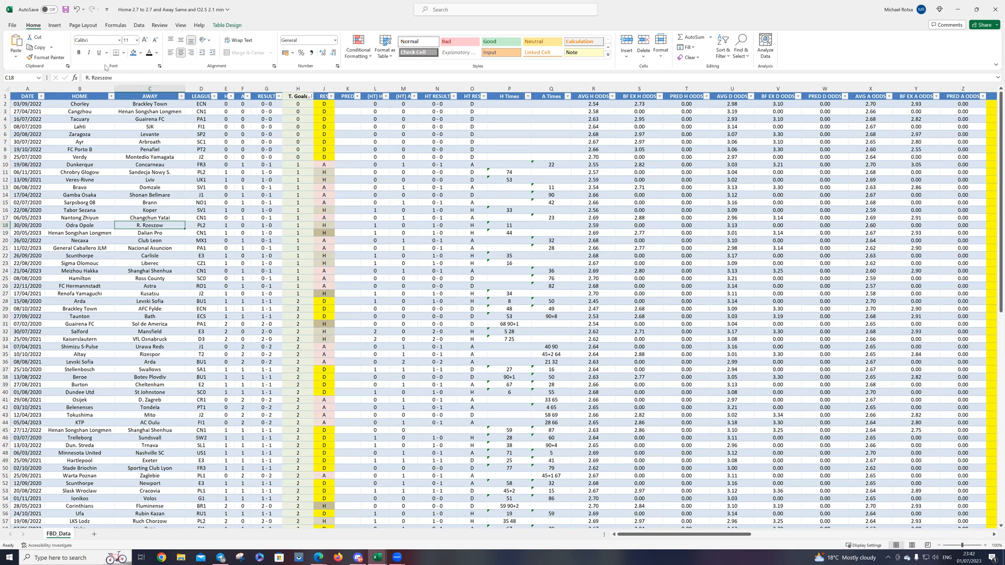
click(298, 88)
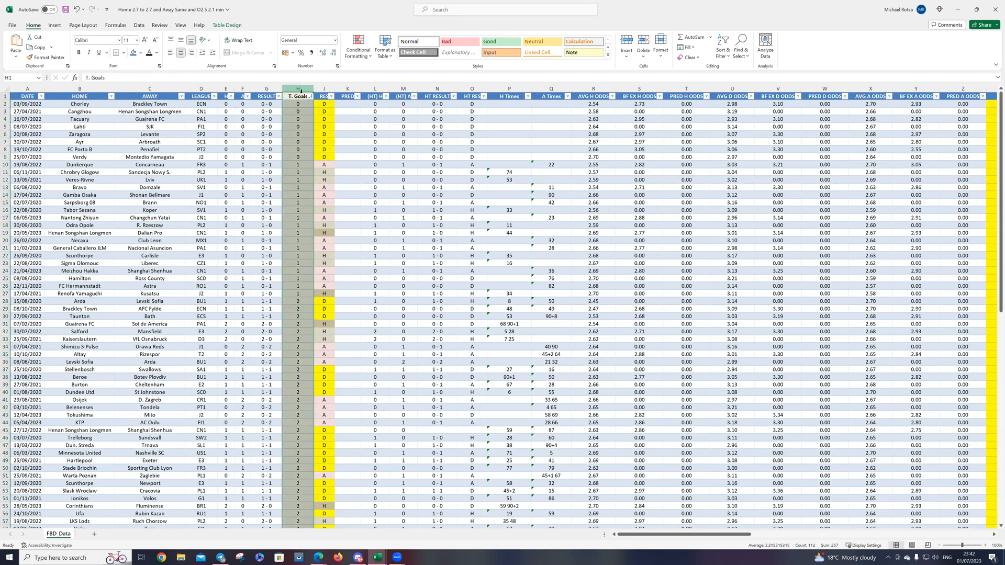
click(293, 164)
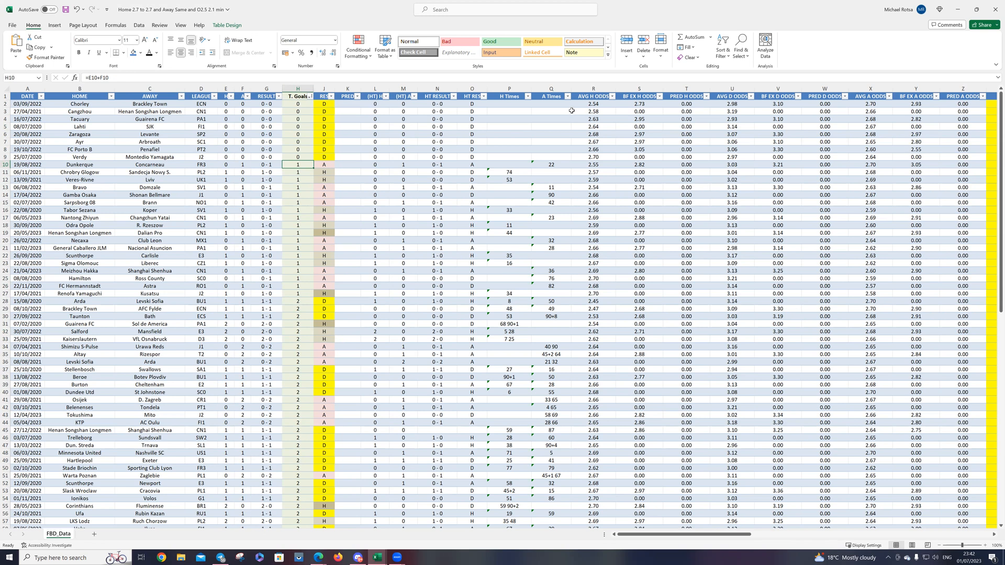
Step: Sort the matches by AVG H ODDS and again by AVG A ODDS, both from smallest to largest, to examine the odds ranges
click(613, 99)
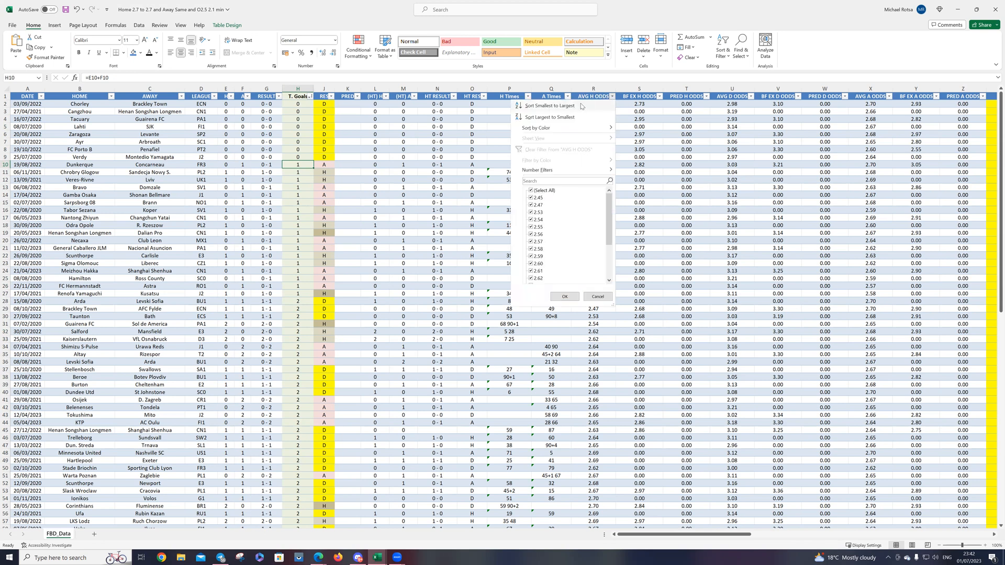
click(581, 106)
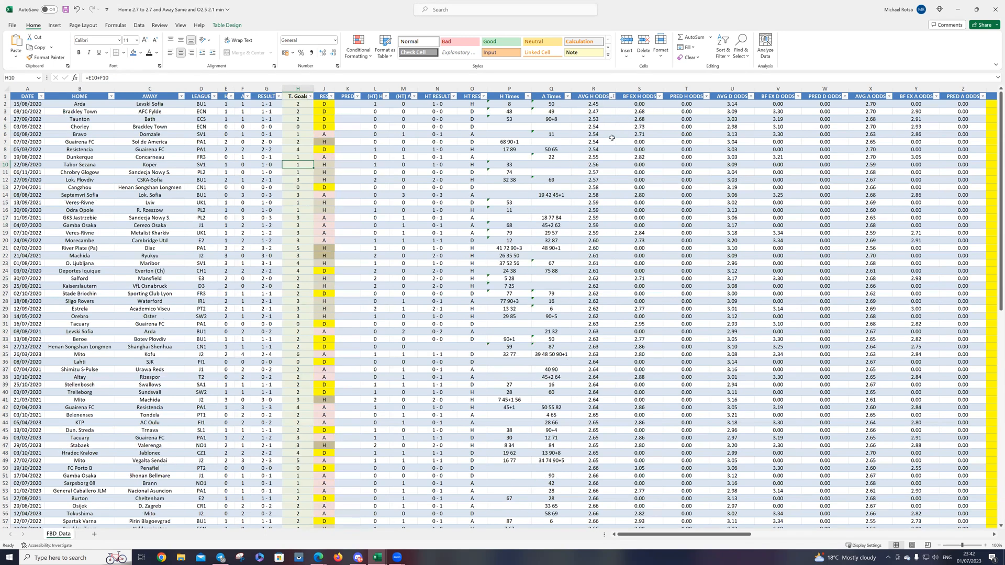
scroll(606, 202, down, 1)
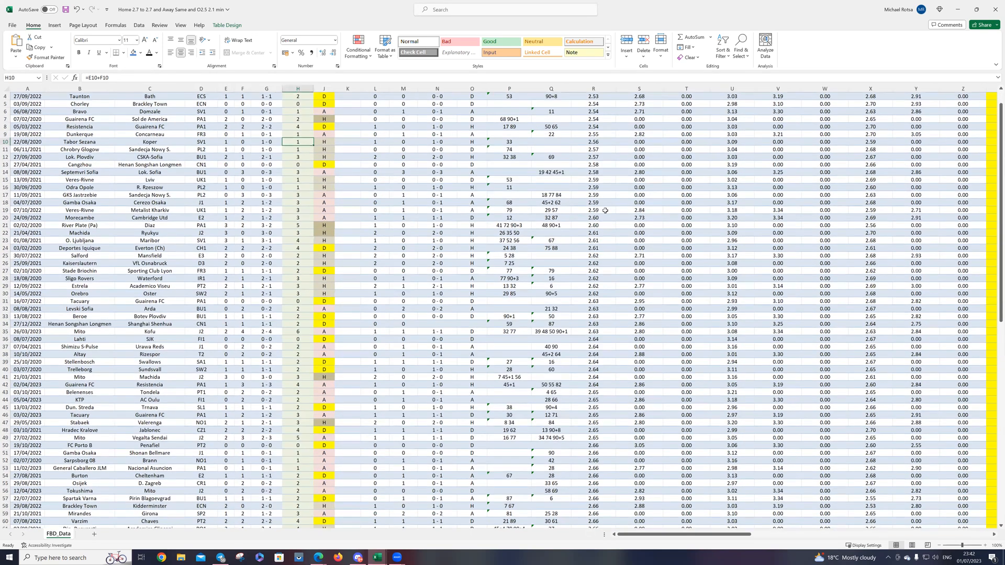
scroll(573, 194, up, 1)
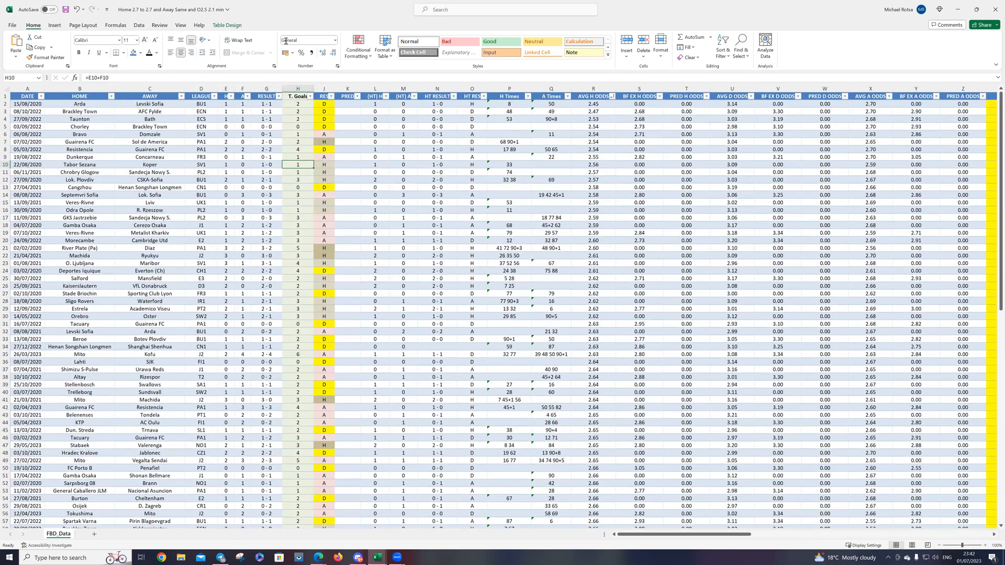
click(888, 97)
click(853, 106)
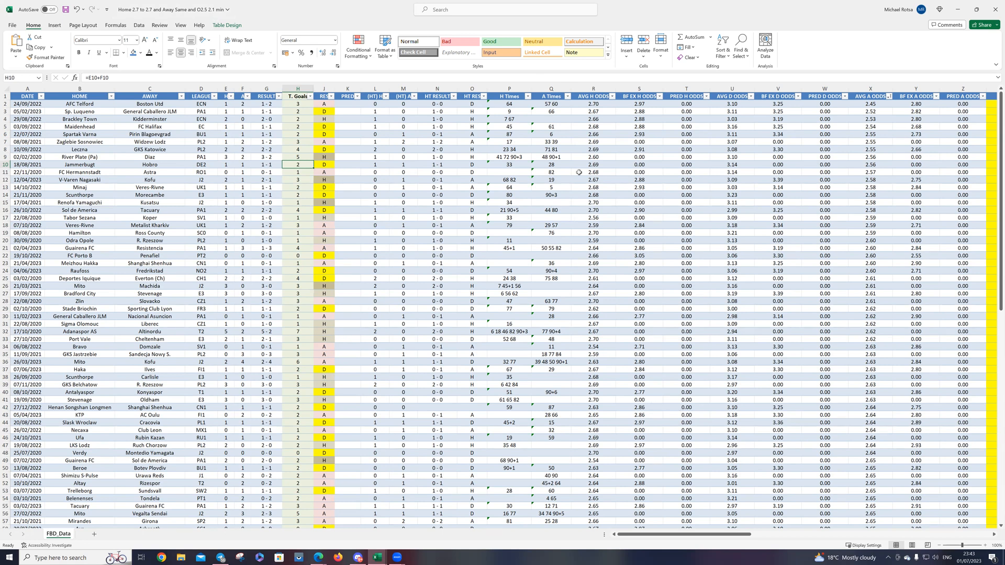
Step: Hide the H Times and A Times columns
drag(514, 88, 545, 89)
right_click(544, 89)
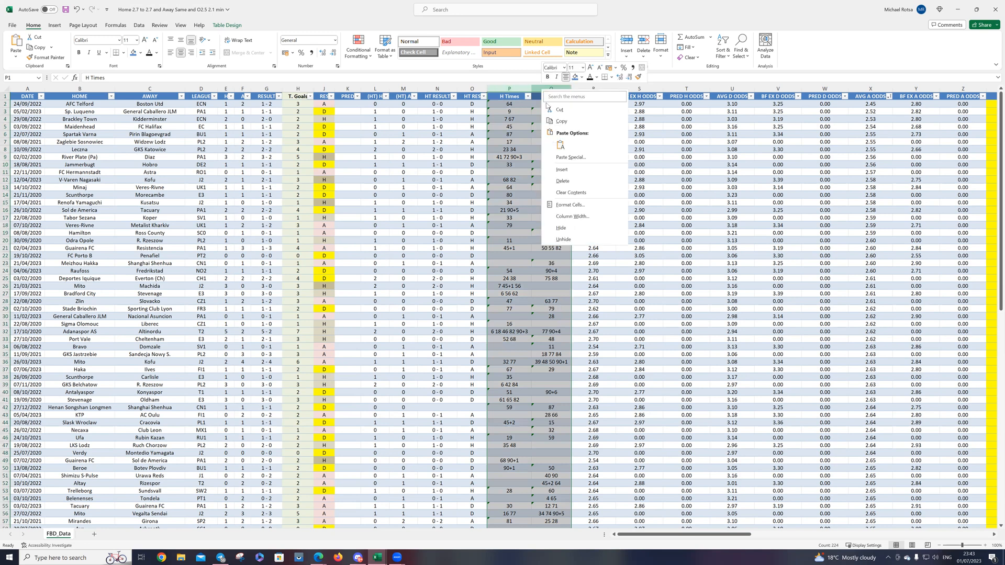
click(561, 227)
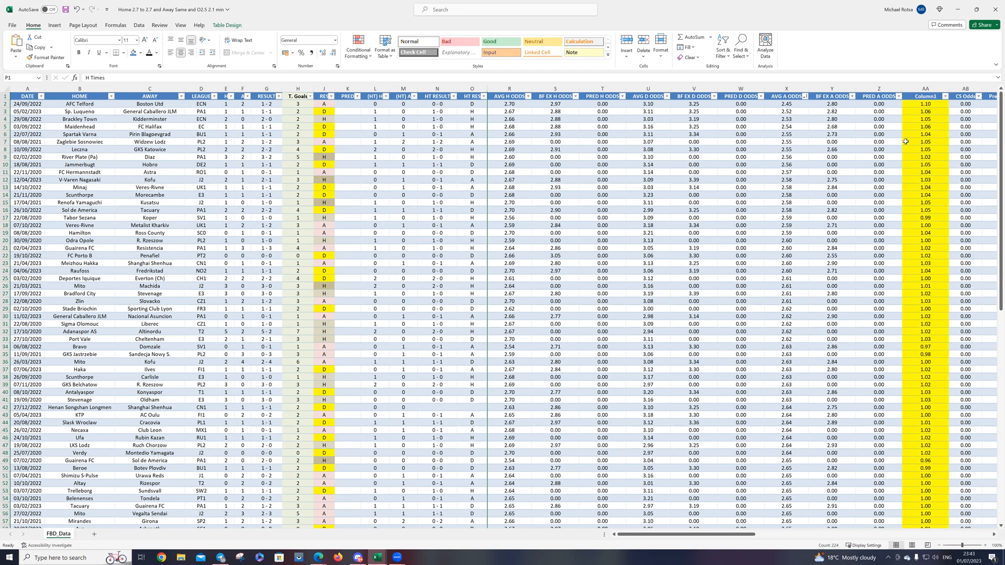
Step: Sort the matches by Column1 from smallest to largest and filter it to 0.91, 0.94, 0.96, 0.97, 0.98 and 0.99
click(945, 96)
click(922, 104)
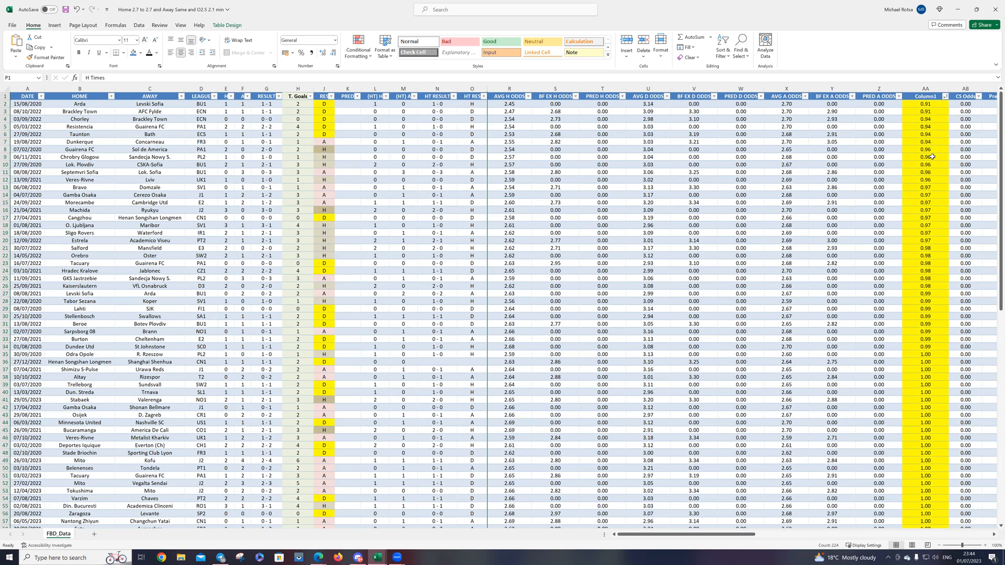
click(945, 96)
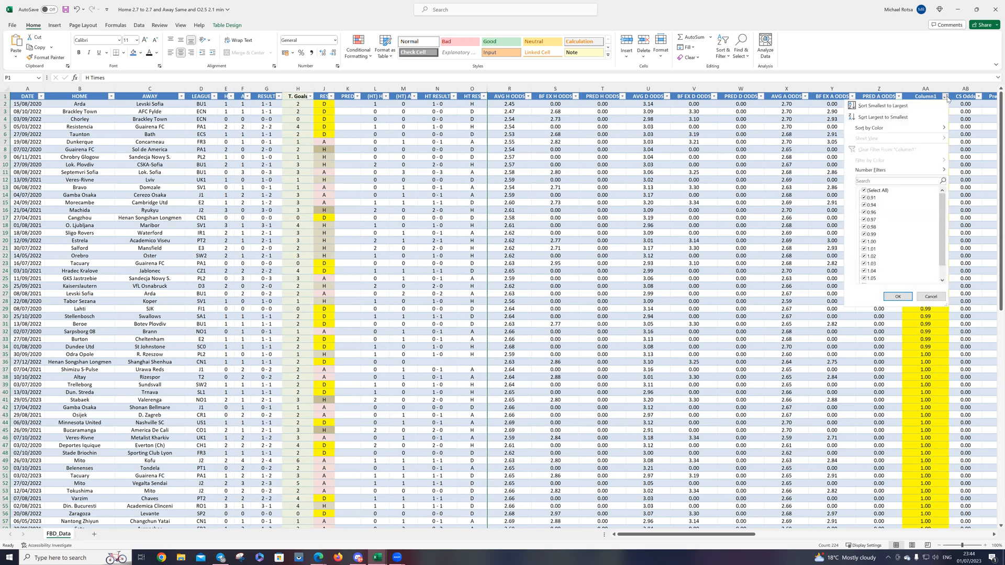
click(886, 191)
click(871, 198)
click(872, 206)
click(871, 213)
click(871, 220)
click(870, 226)
click(870, 233)
click(895, 297)
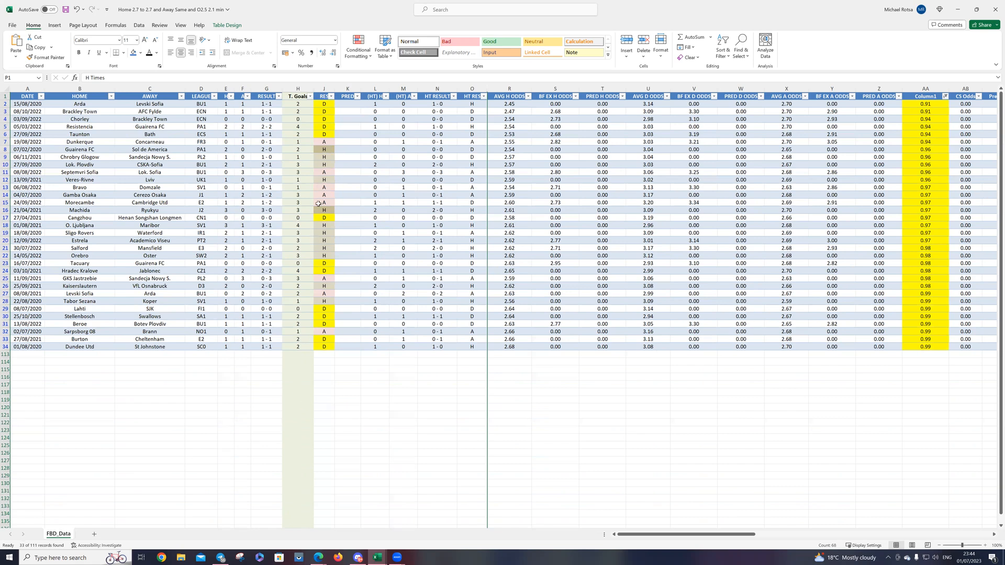
Step: Fill the T. Goals column of the filtered matches with light blue
click(299, 88)
right_click(301, 90)
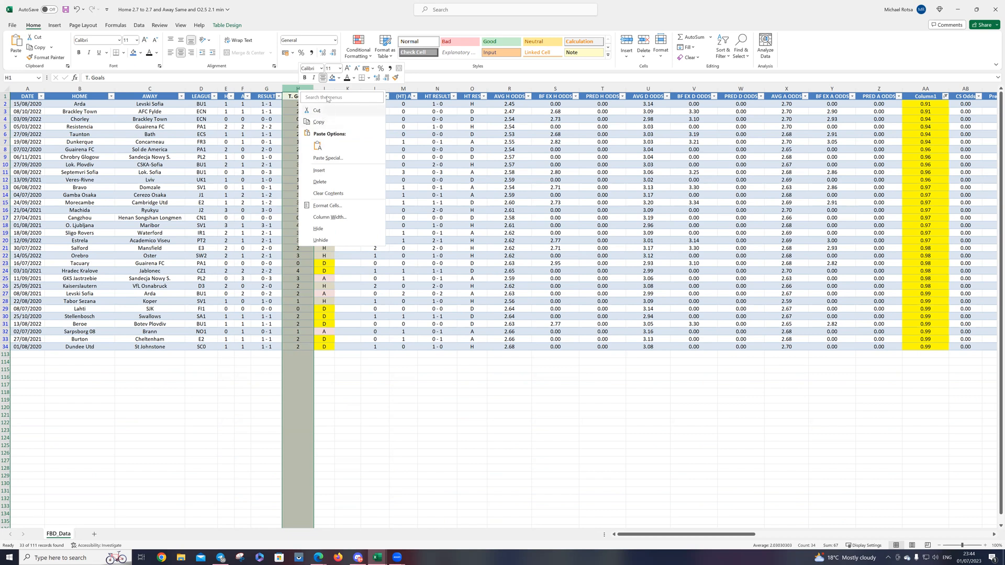
click(339, 79)
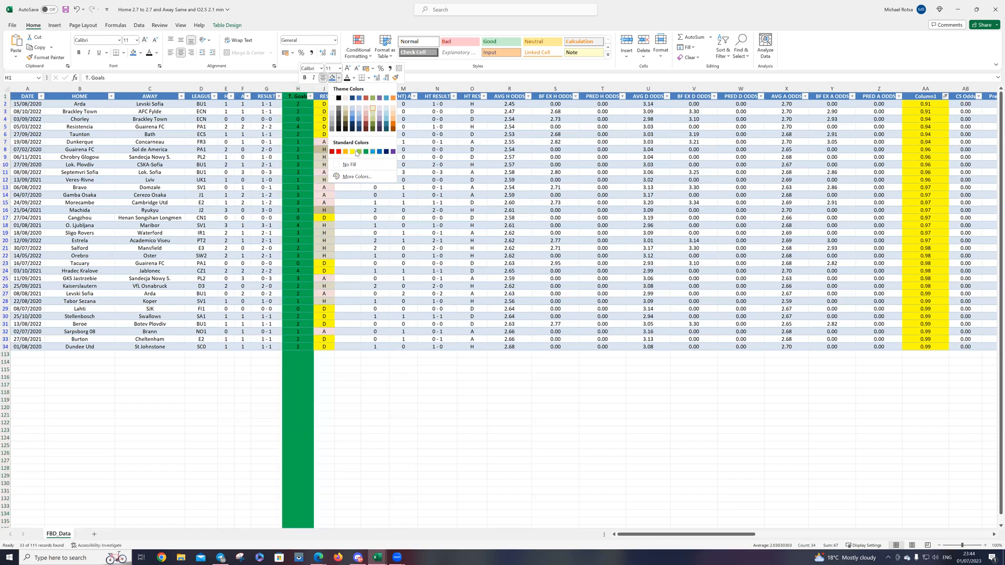
click(360, 109)
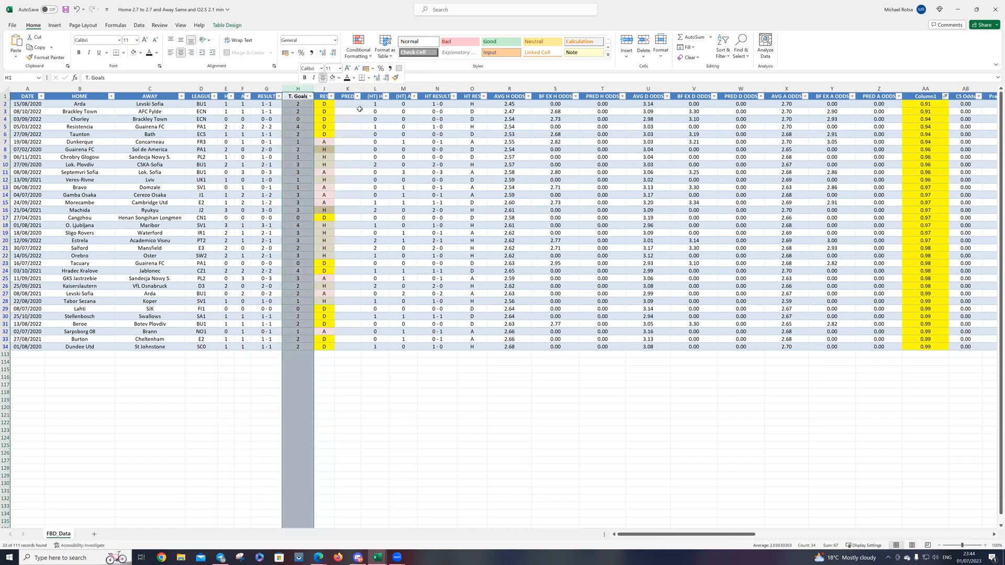
click(312, 127)
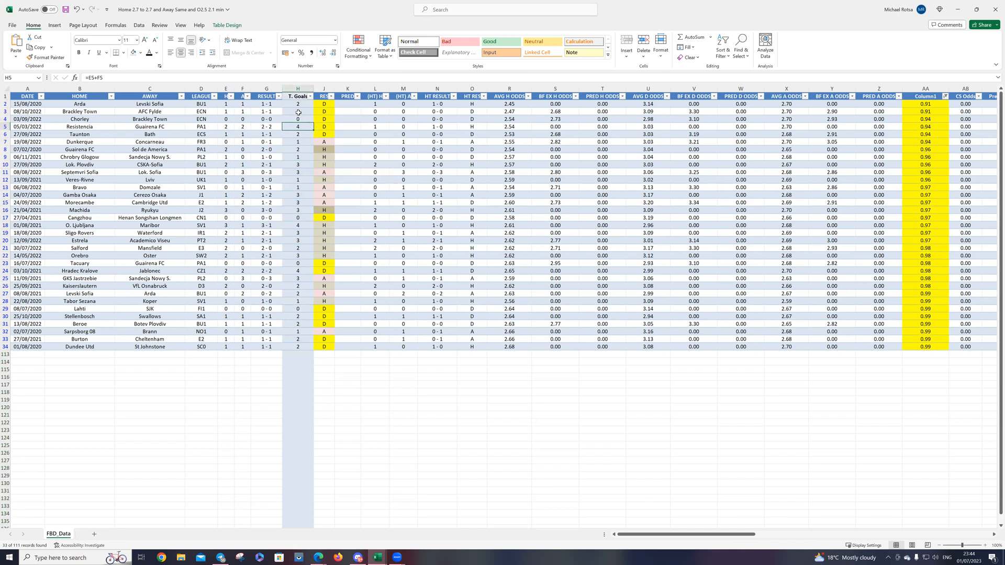
Step: Fill the first five D results in the RES column, J2 to J6, with standard orange
click(329, 106)
drag(329, 106, 330, 132)
right_click(331, 131)
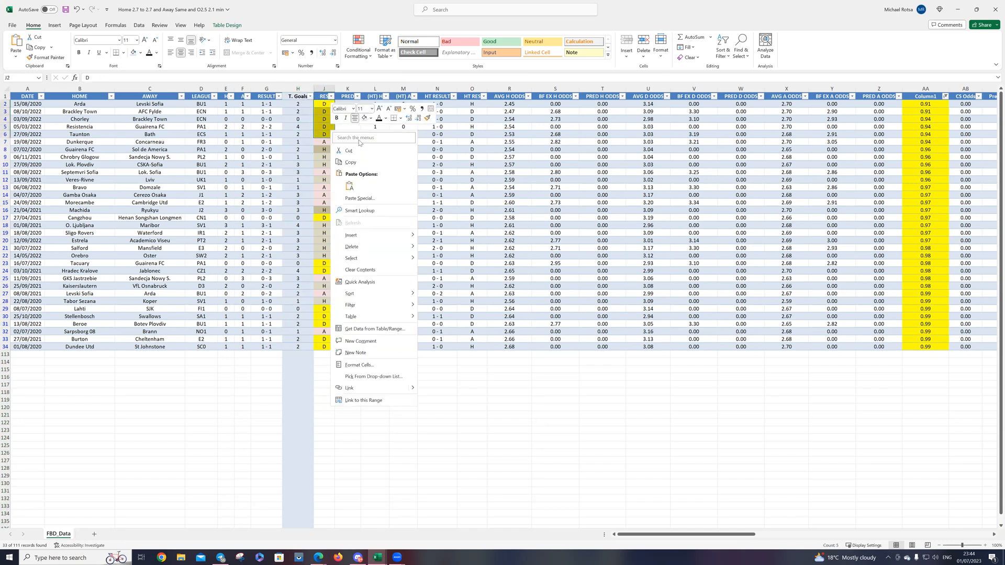
click(371, 118)
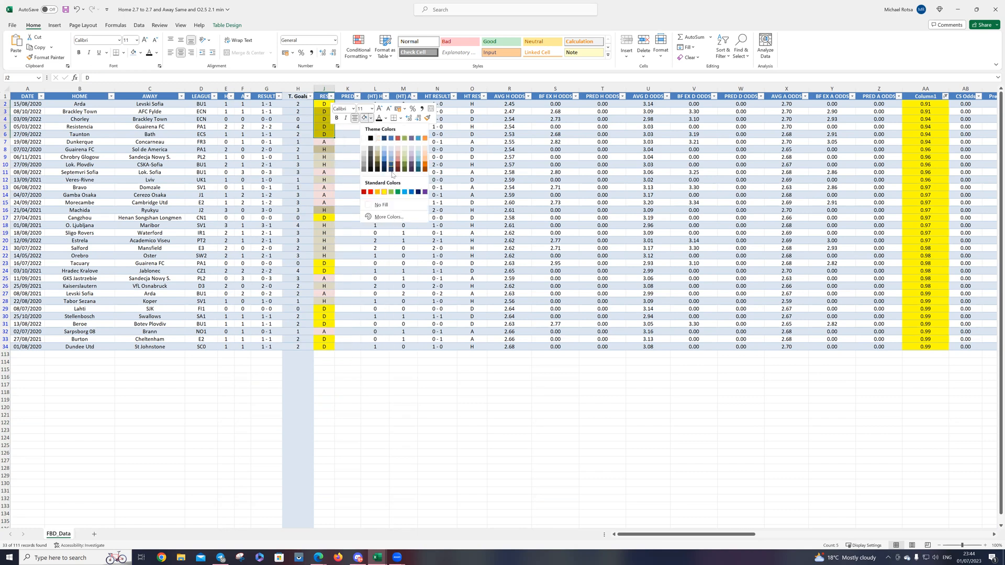
click(378, 191)
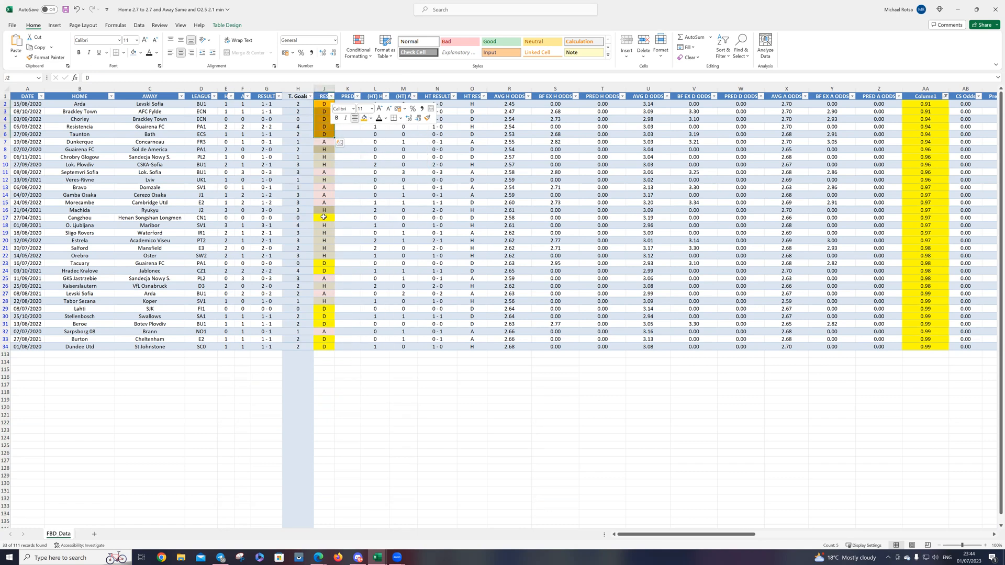
Step: Fill the remaining visible D results in the RES column, from J17 to J34, with the same orange
right_click(323, 217)
click(357, 205)
drag(325, 264, 327, 269)
right_click(327, 269)
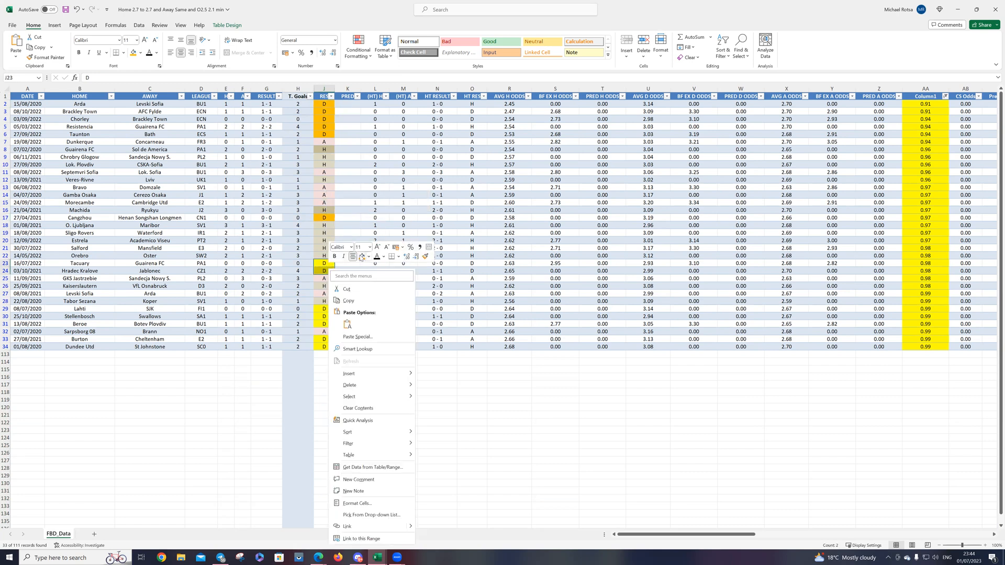
click(362, 256)
drag(324, 309, 327, 324)
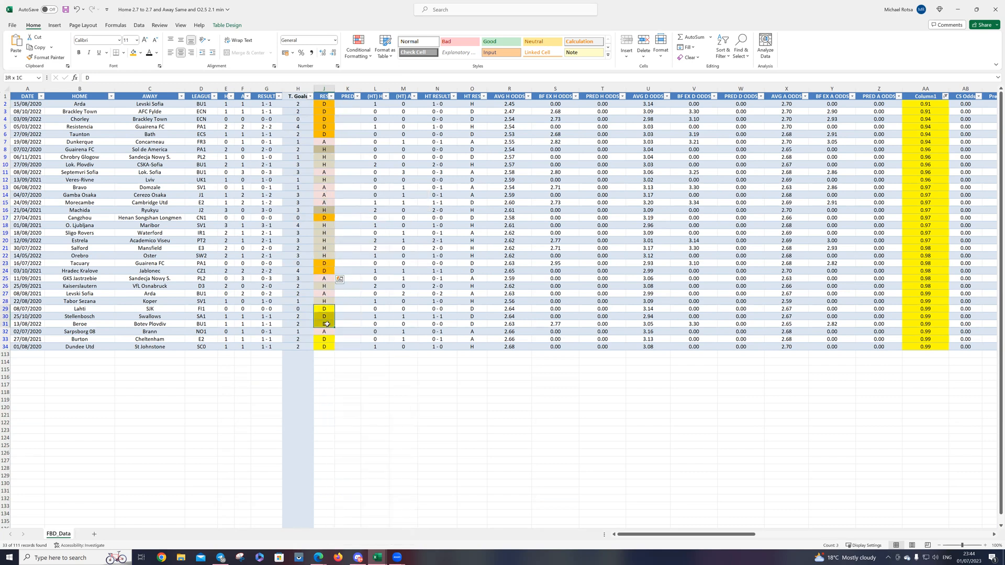
right_click(327, 325)
click(362, 346)
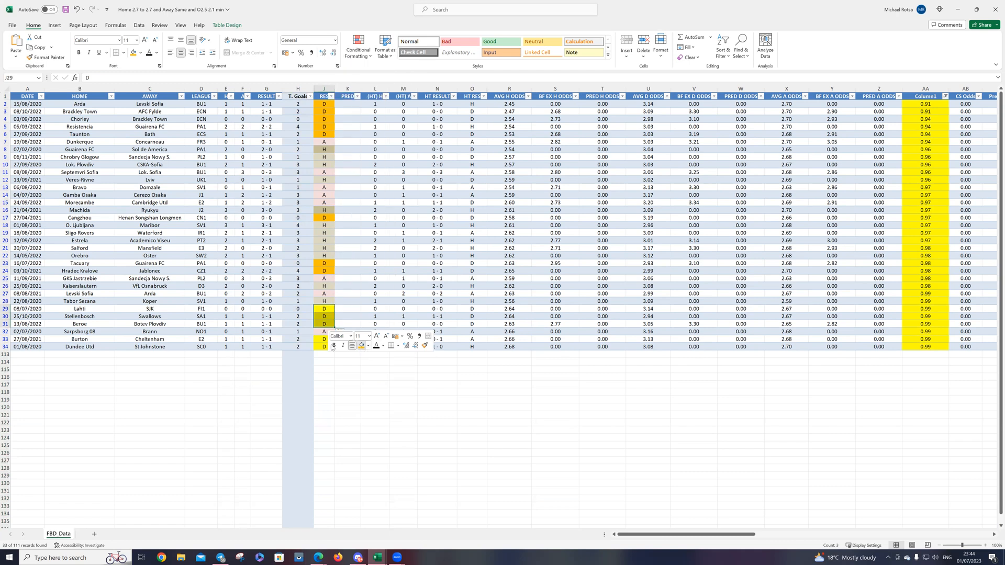
drag(320, 339, 320, 347)
right_click(320, 346)
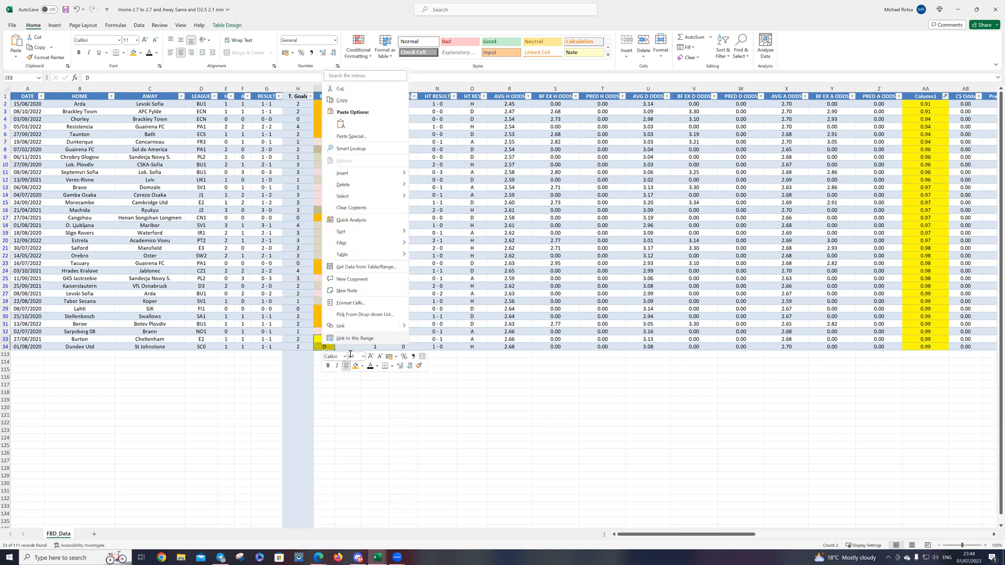
click(356, 366)
click(343, 398)
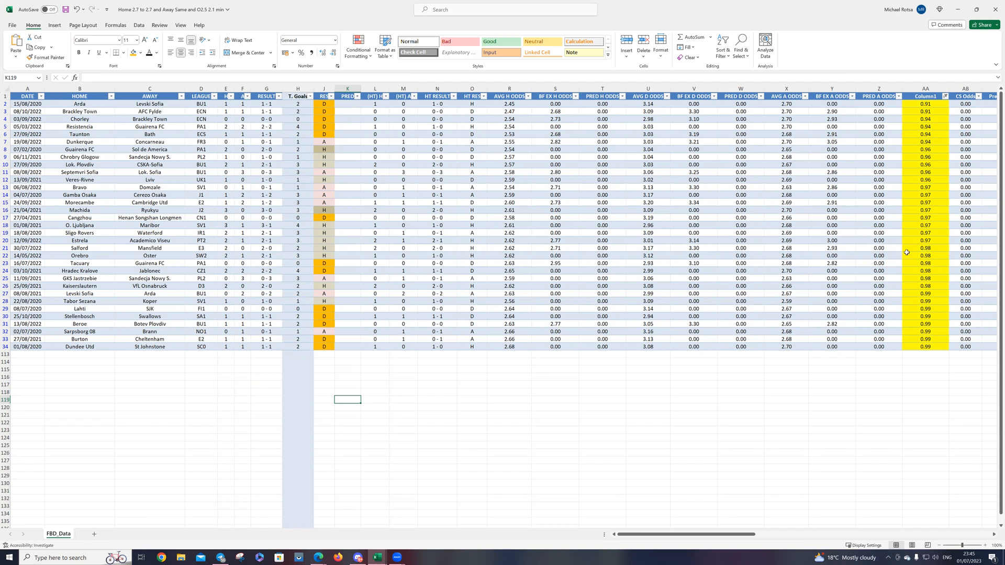
Step: Sort the filtered matches by LEAGUE from A to Z
drag(930, 249, 326, 346)
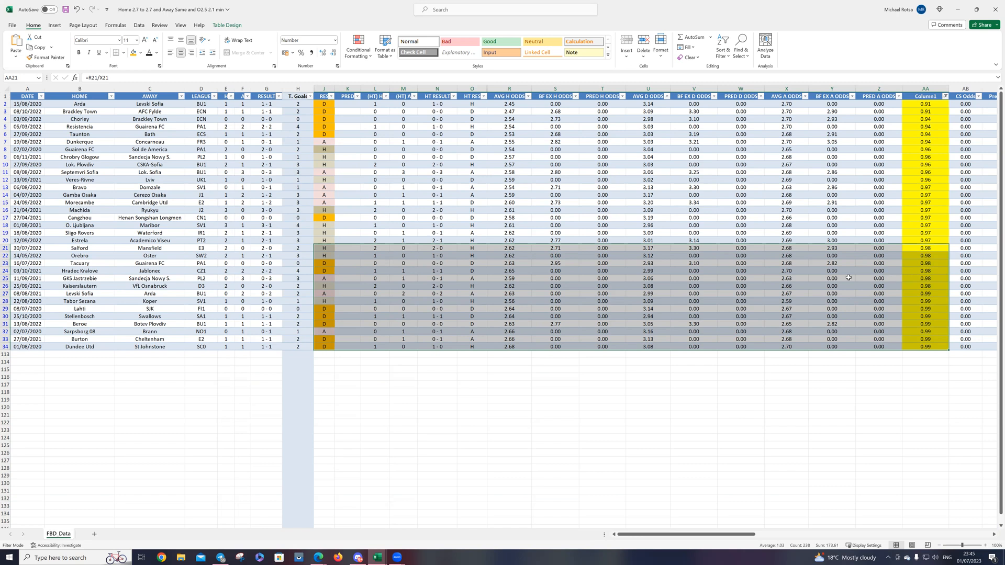
click(214, 96)
click(147, 191)
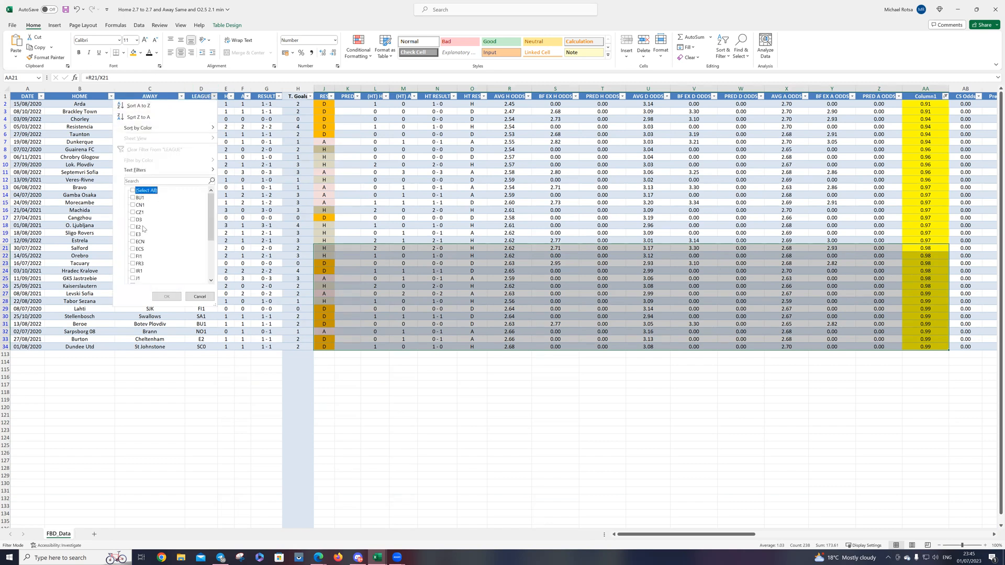
click(240, 172)
click(215, 96)
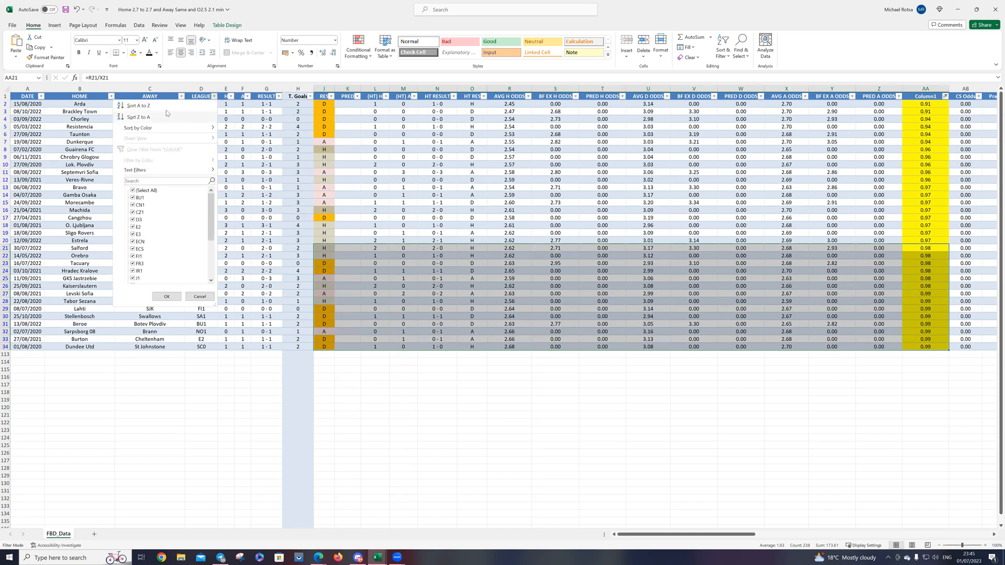
click(195, 108)
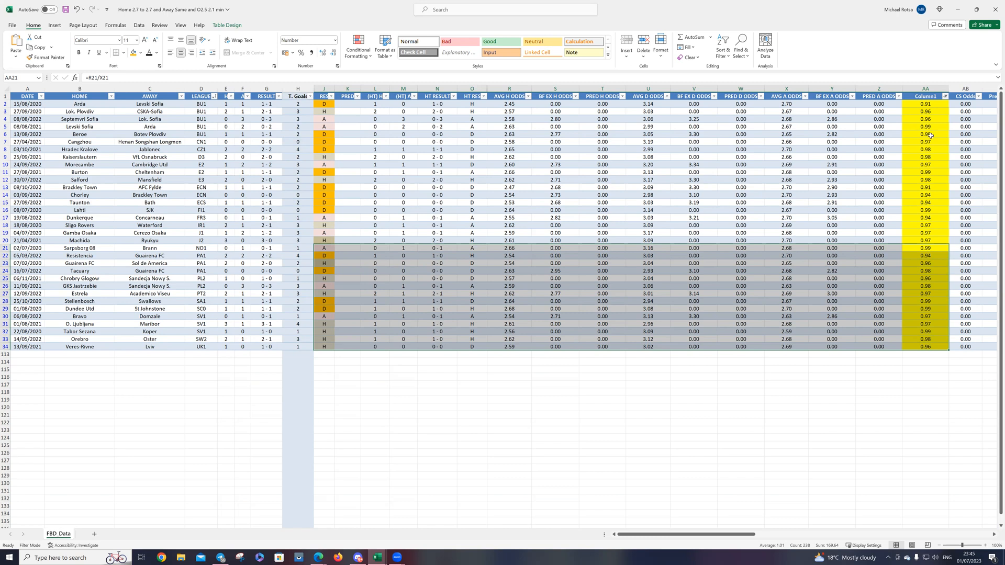
Step: Change the Column1 filter to the values 1.00, 1.01, 1.02, 1.03 and 1.04 only
click(945, 95)
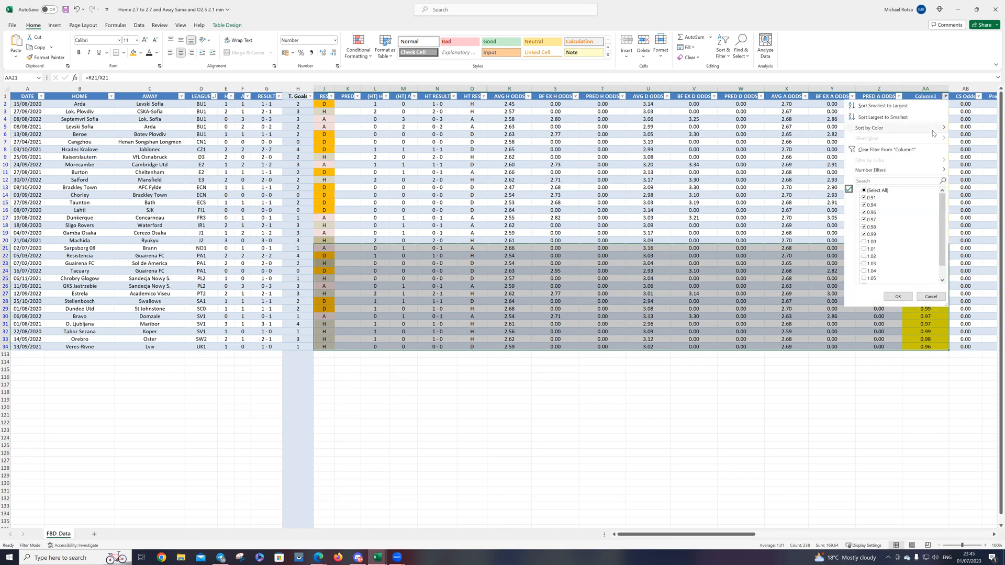
click(879, 191)
scroll(883, 226, down, 1)
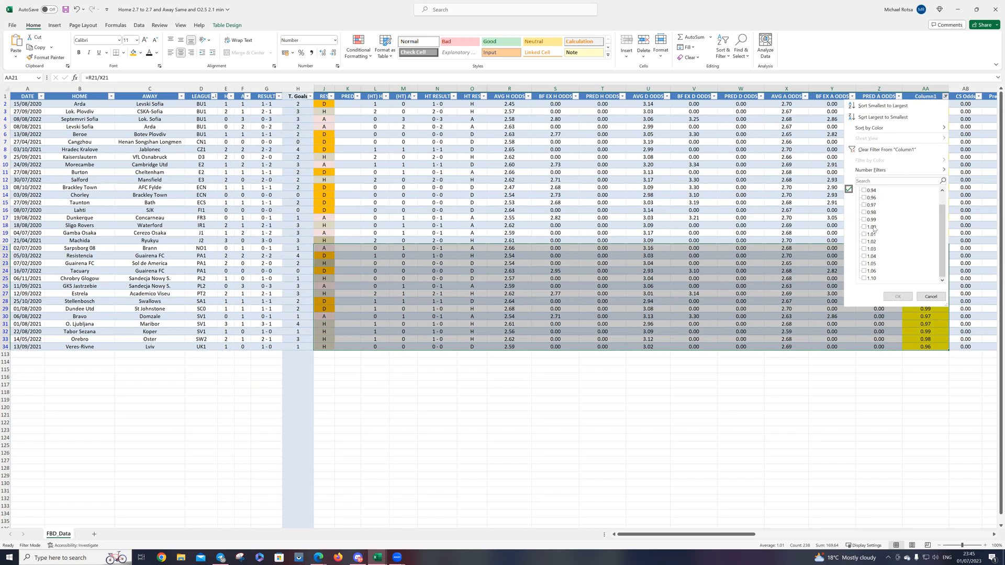
click(870, 227)
click(871, 234)
click(872, 241)
click(873, 250)
click(871, 256)
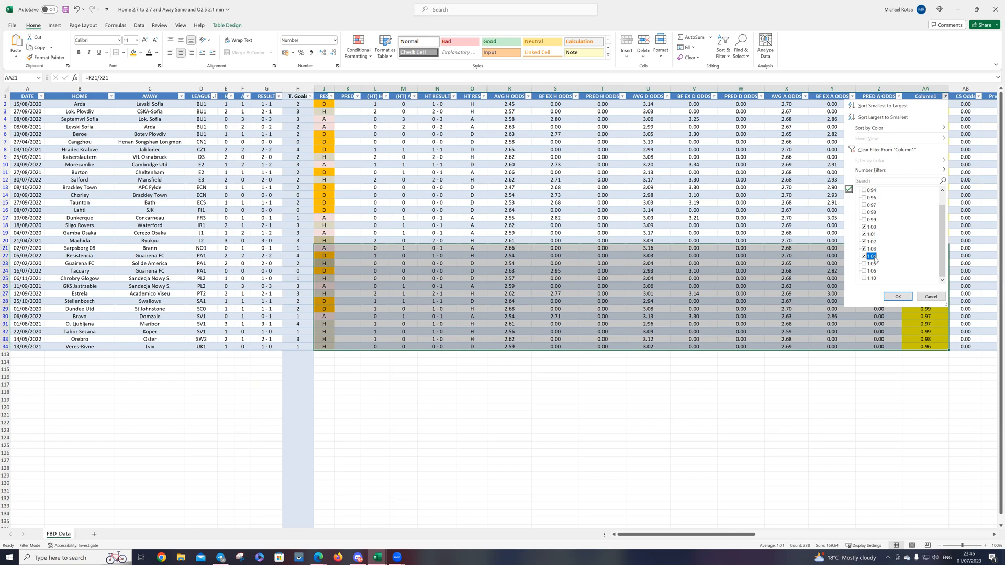
click(897, 297)
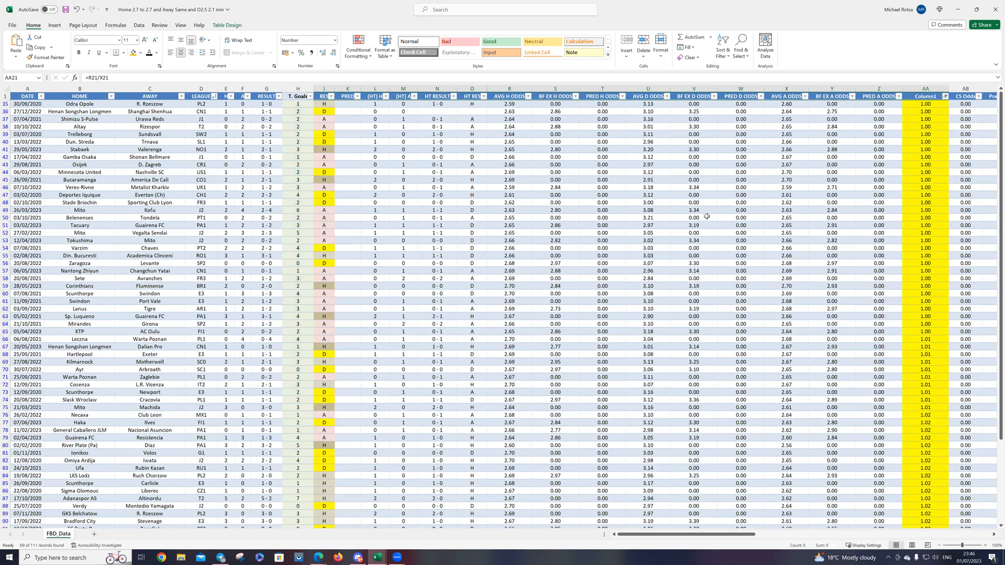
Step: Sort the filtered matches by RES from A to Z and fill the whole group of D results with orange
click(331, 97)
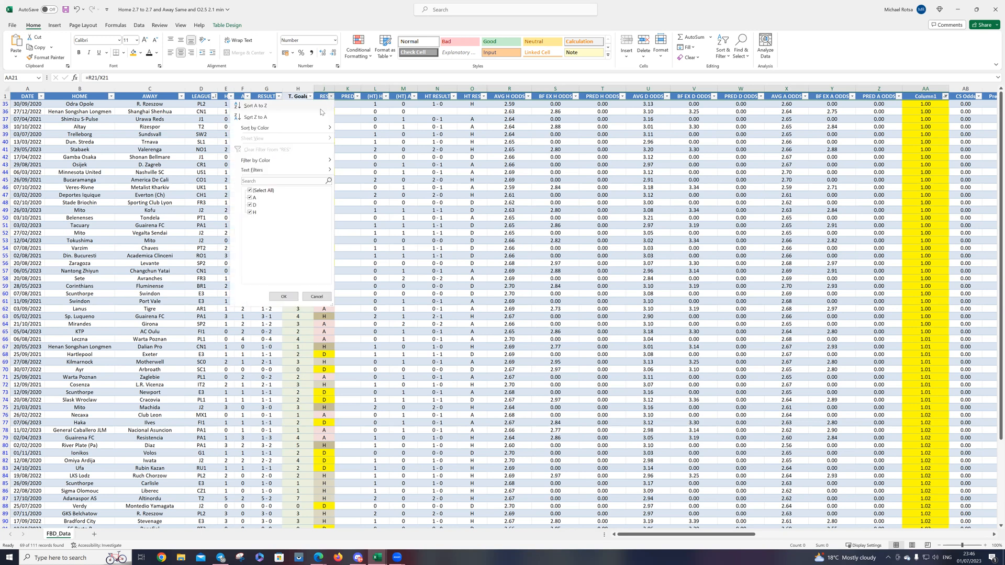
click(265, 106)
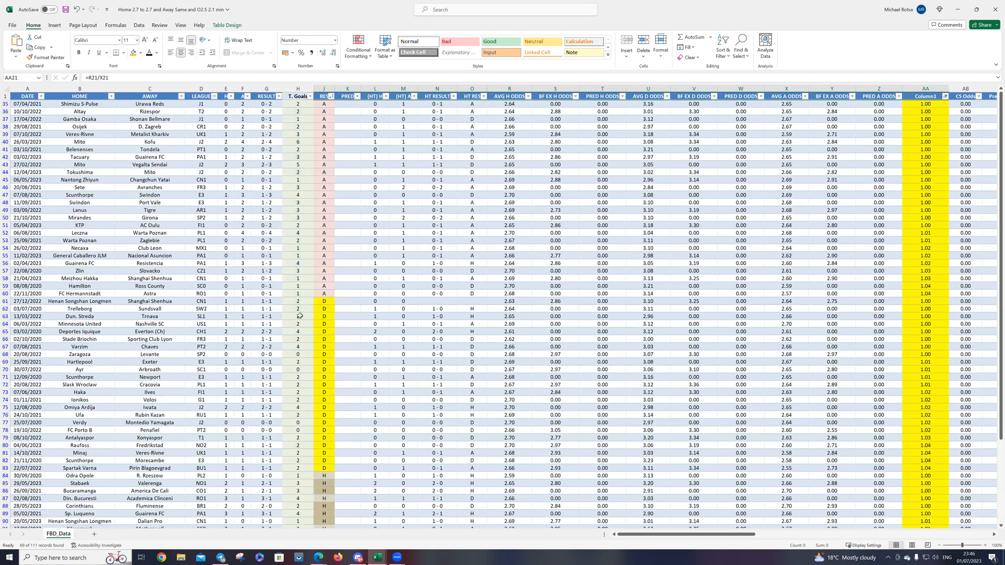
drag(319, 305, 323, 469)
right_click(323, 469)
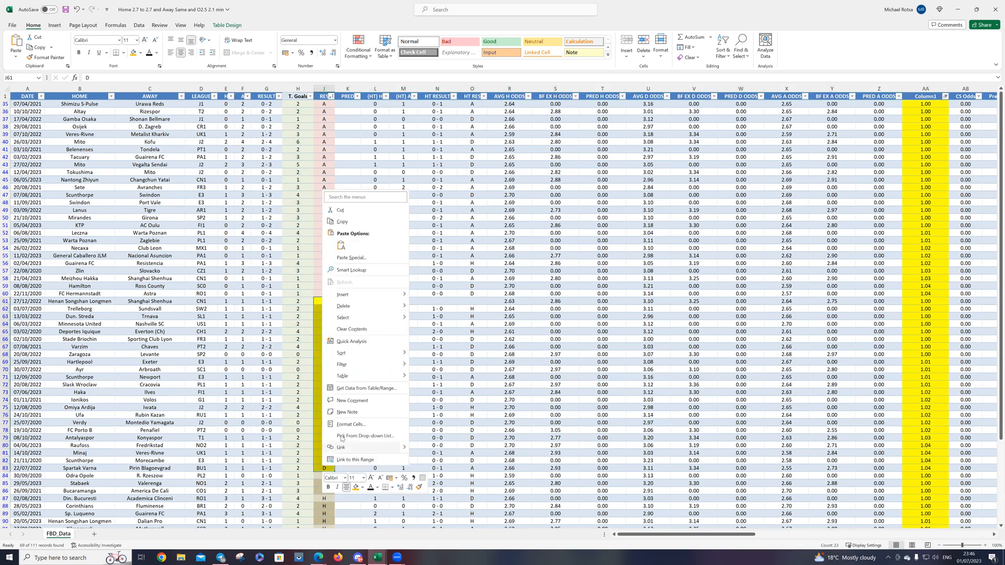
click(357, 487)
click(437, 354)
Step: Count the H results in the RES column, and count the A and D results together, by selecting each range
scroll(434, 335, down, 8)
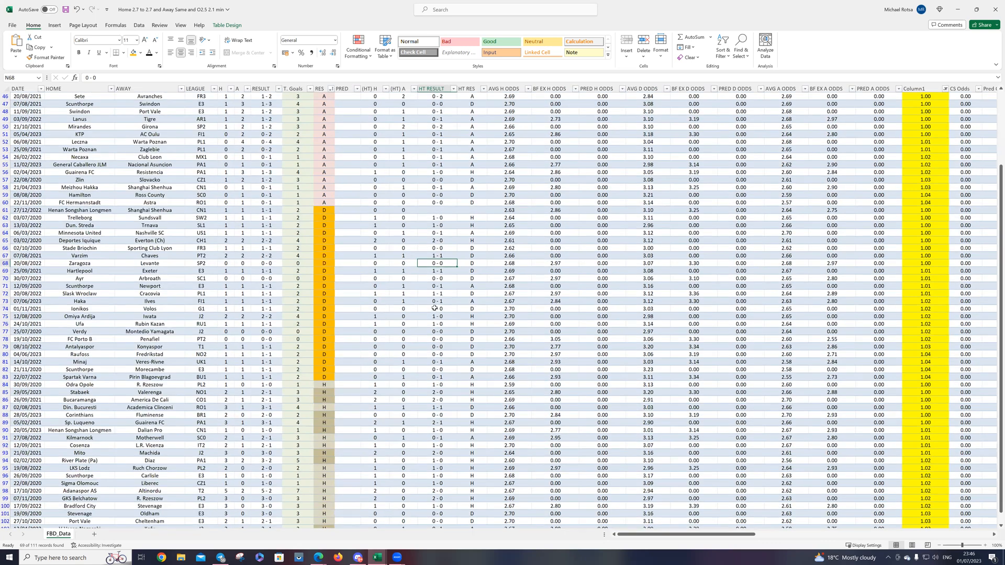
scroll(434, 305, up, 8)
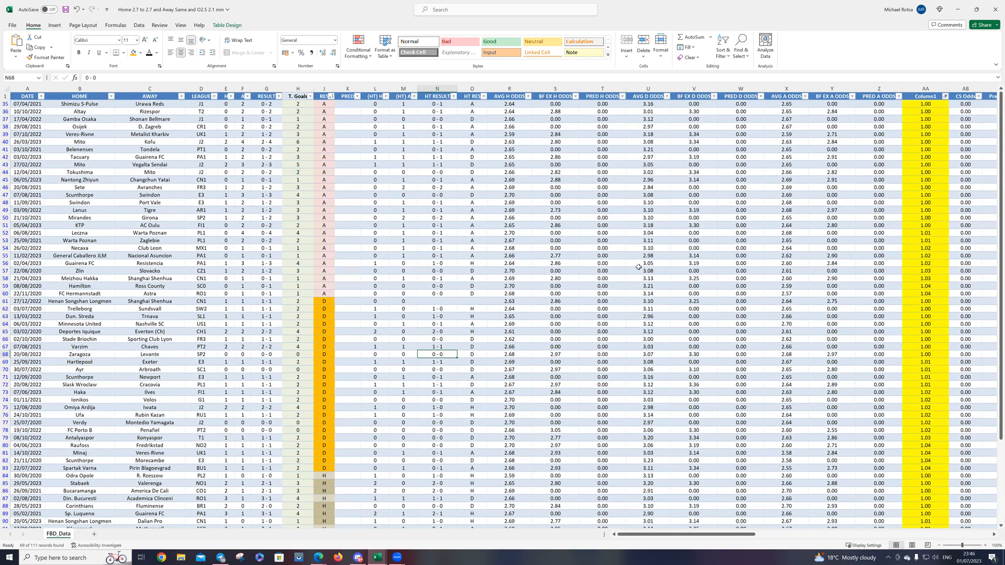
scroll(638, 267, down, 5)
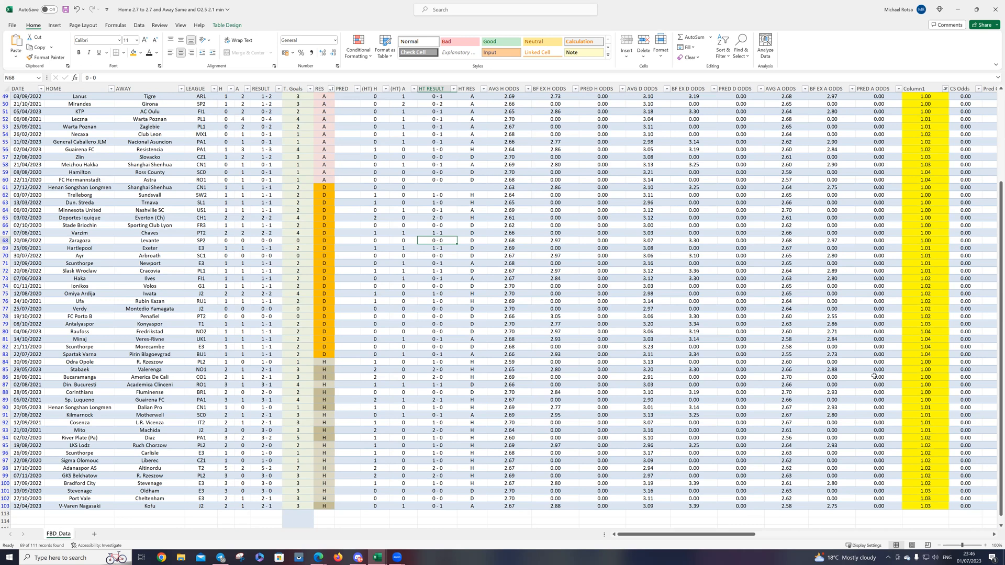
scroll(873, 372, up, 1)
drag(321, 386, 317, 520)
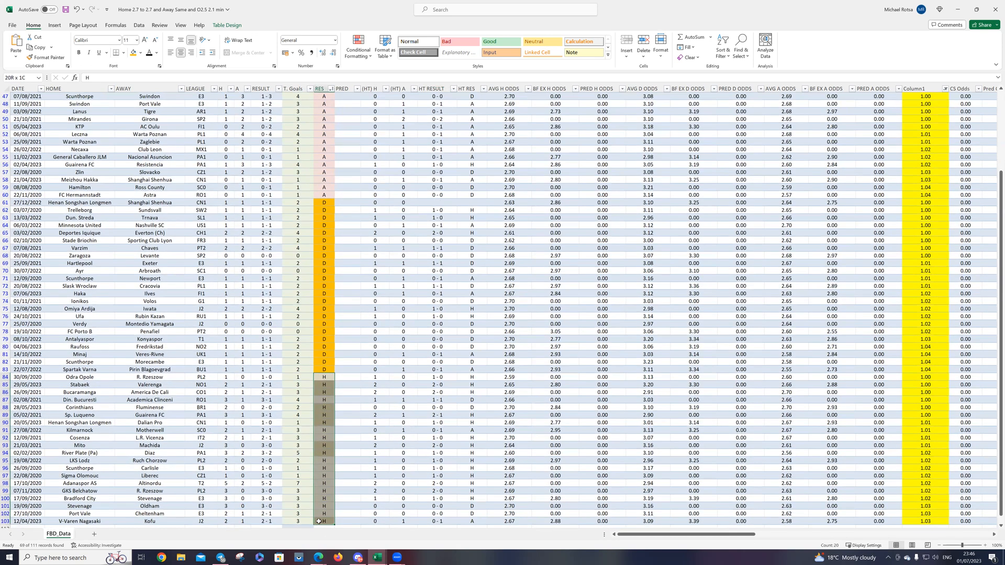
scroll(317, 204, up, 4)
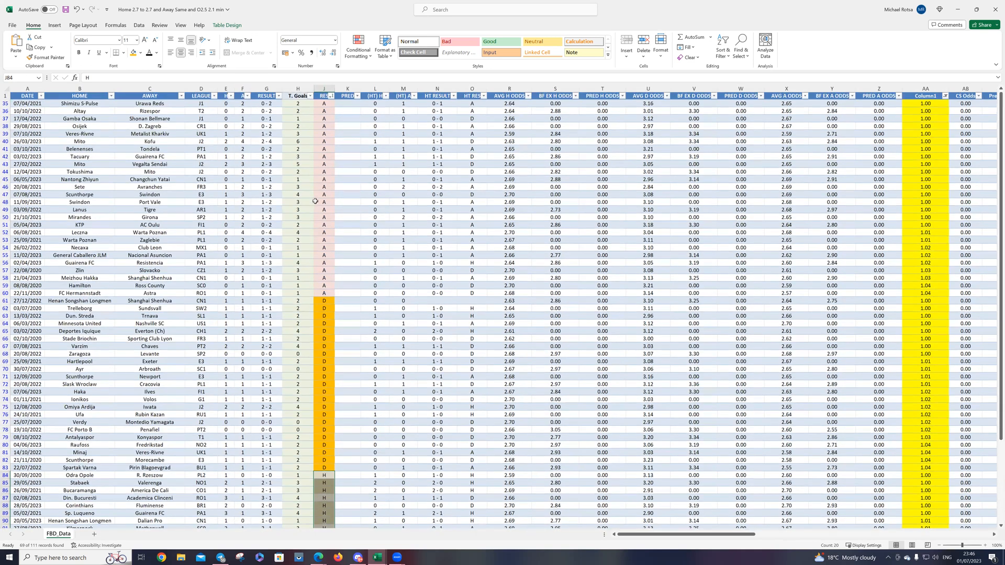
drag(324, 103, 322, 468)
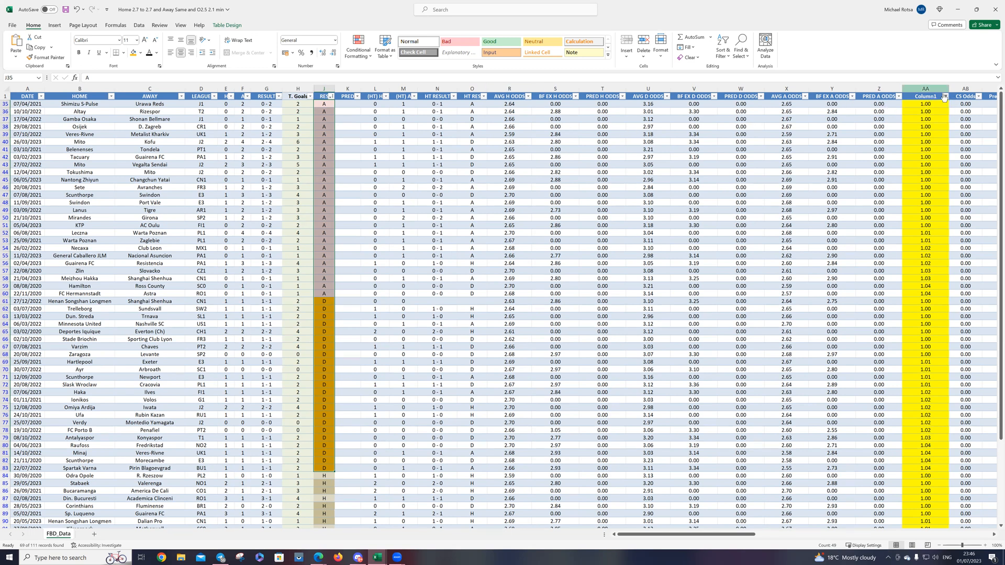
Step: Exclude the value 1.03 from the Column1 filter
click(945, 97)
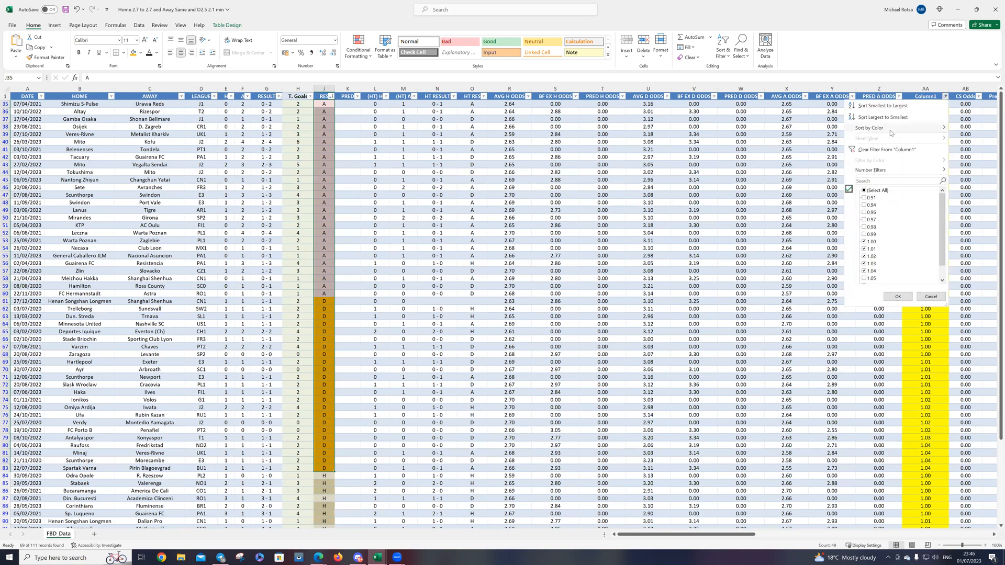
scroll(934, 396, down, 4)
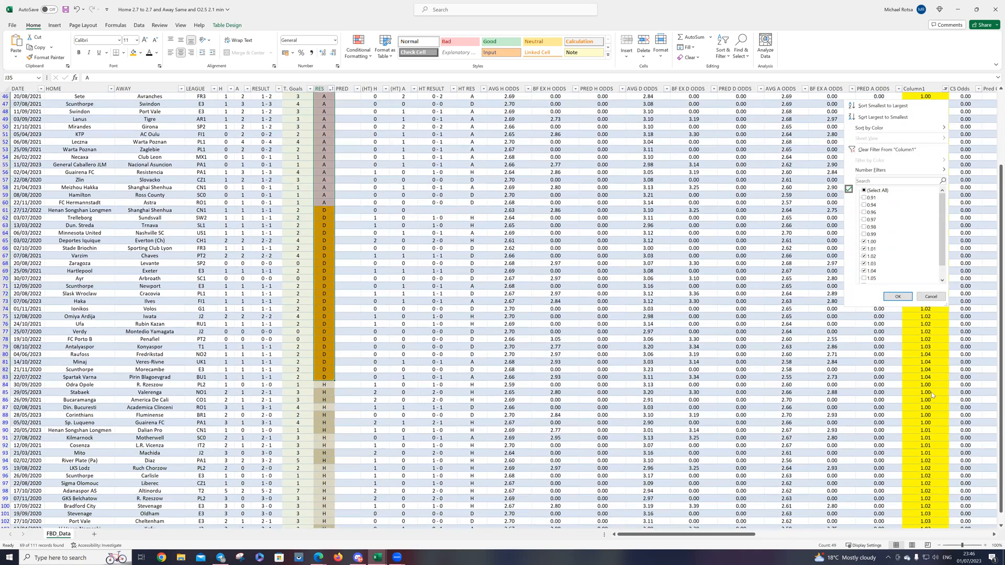
scroll(927, 411, up, 2)
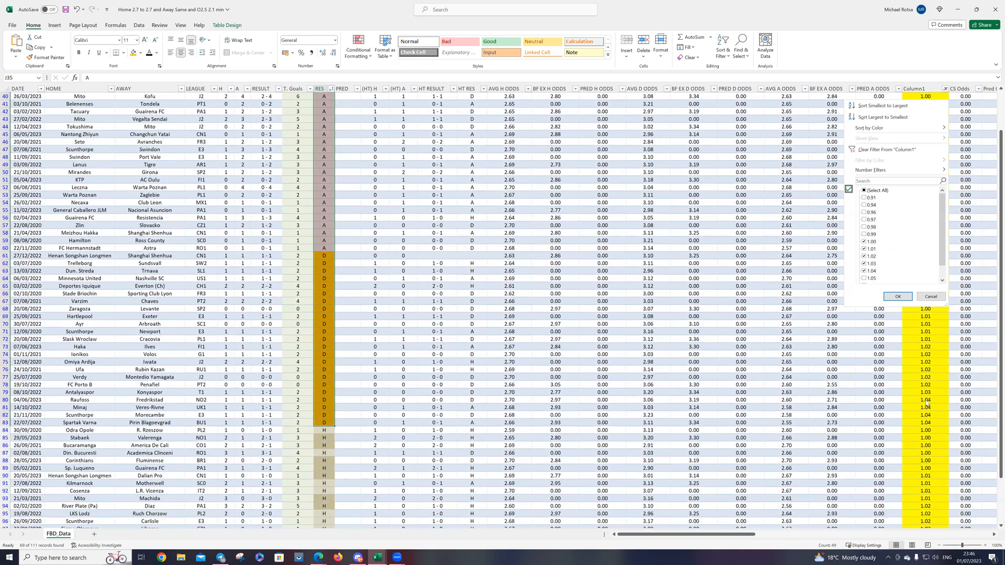
scroll(875, 241, down, 1)
click(872, 251)
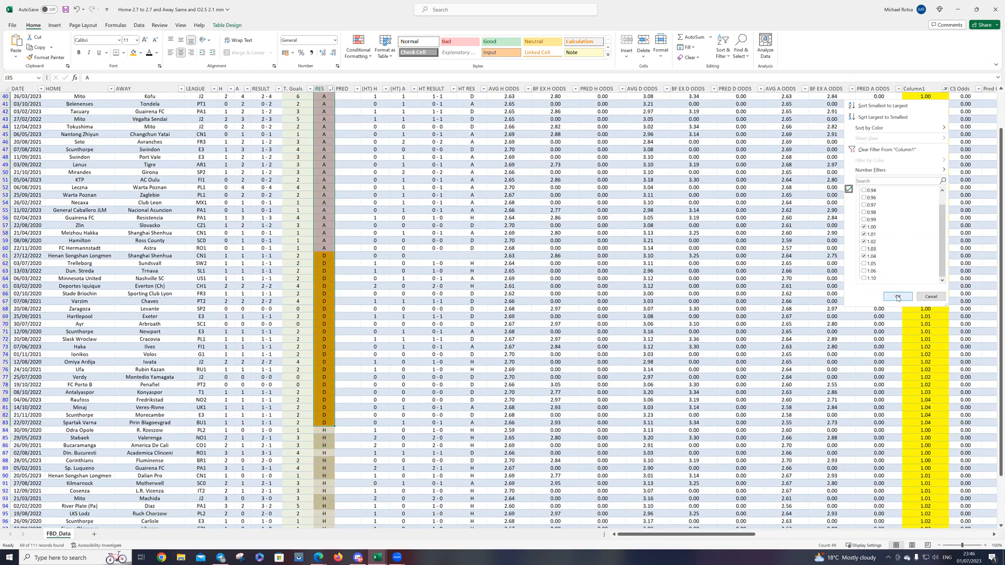
click(897, 297)
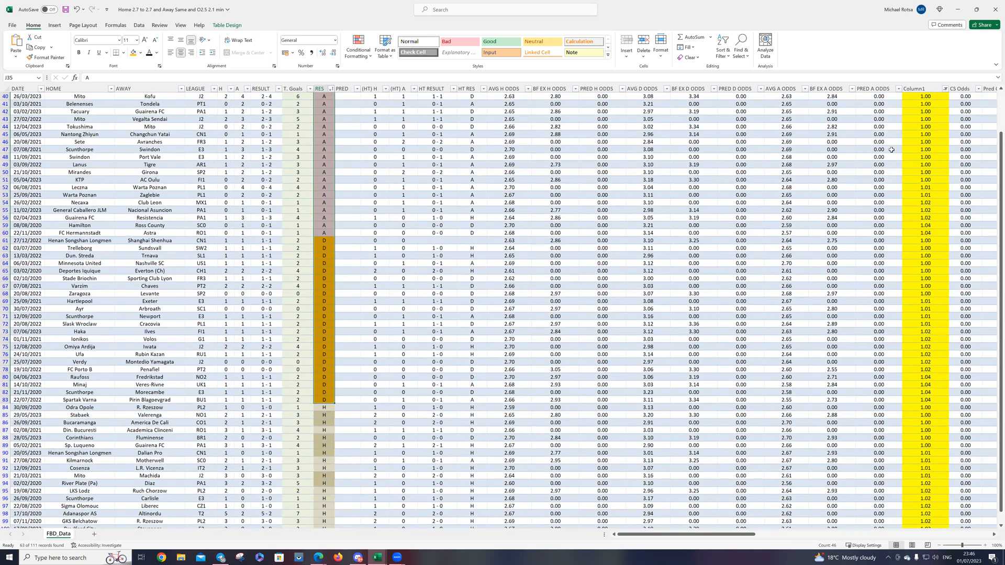
Step: Exclude the values 1.02 and 1.04 from the Column1 filter
click(945, 89)
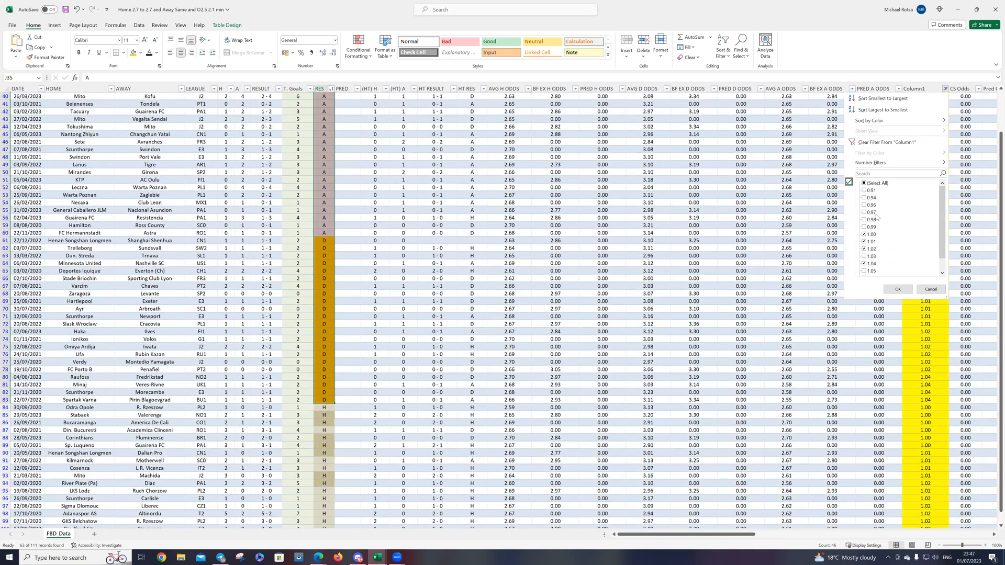
click(870, 263)
click(870, 250)
click(897, 289)
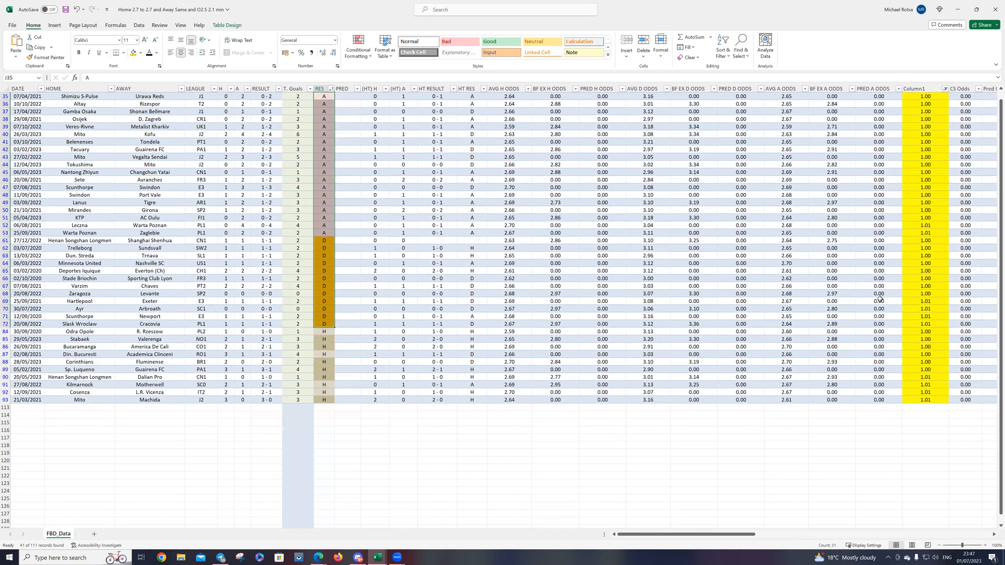
click(515, 339)
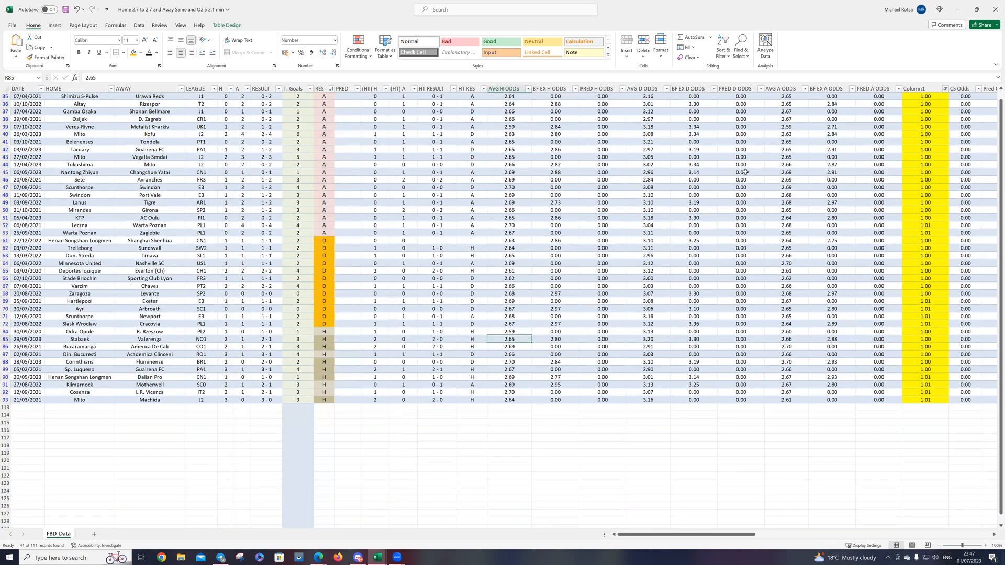
click(326, 332)
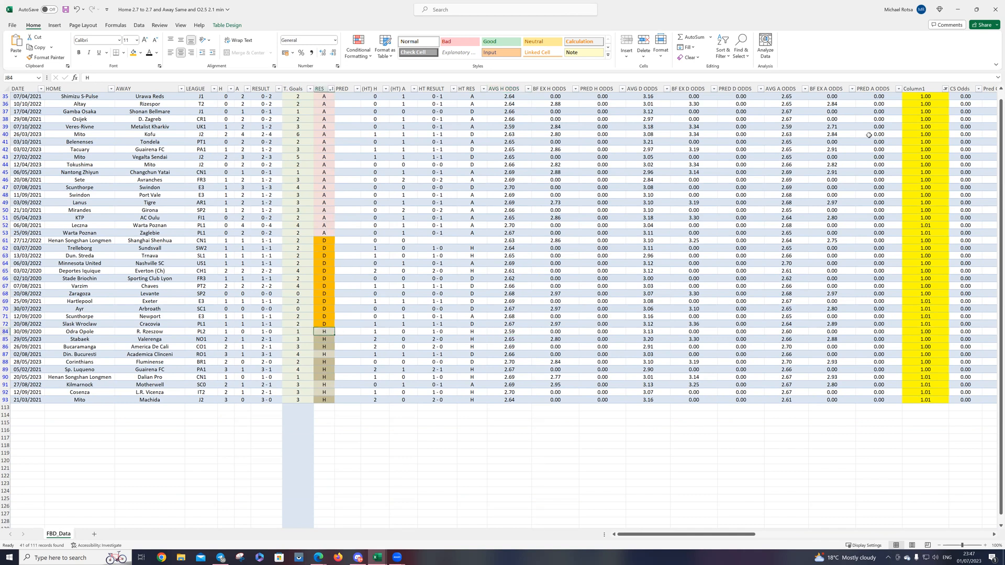
Step: Sort the filtered matches by Column1 from smallest to largest and select the rows at the change from 1.00 to 1.01
click(945, 89)
click(903, 100)
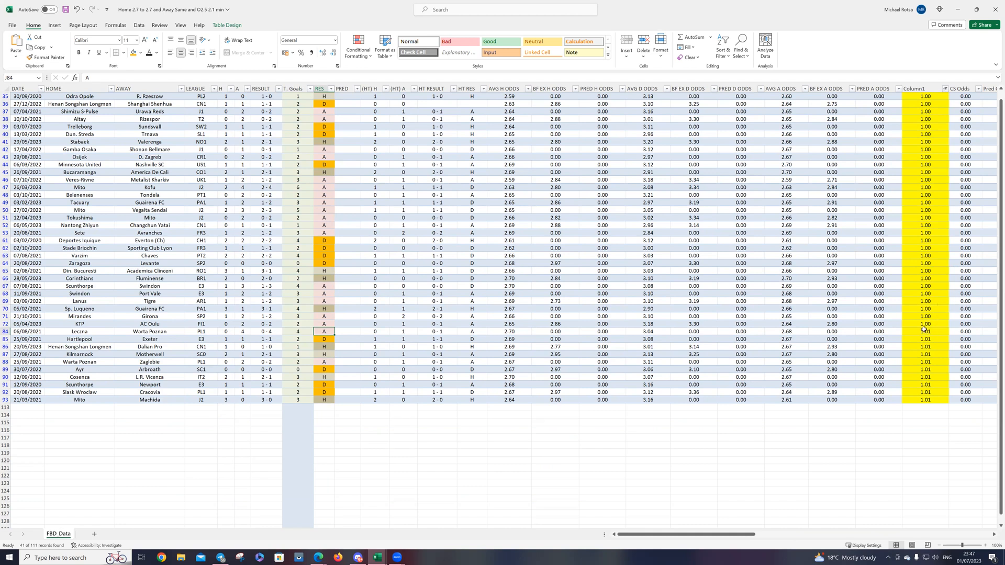
click(6, 324)
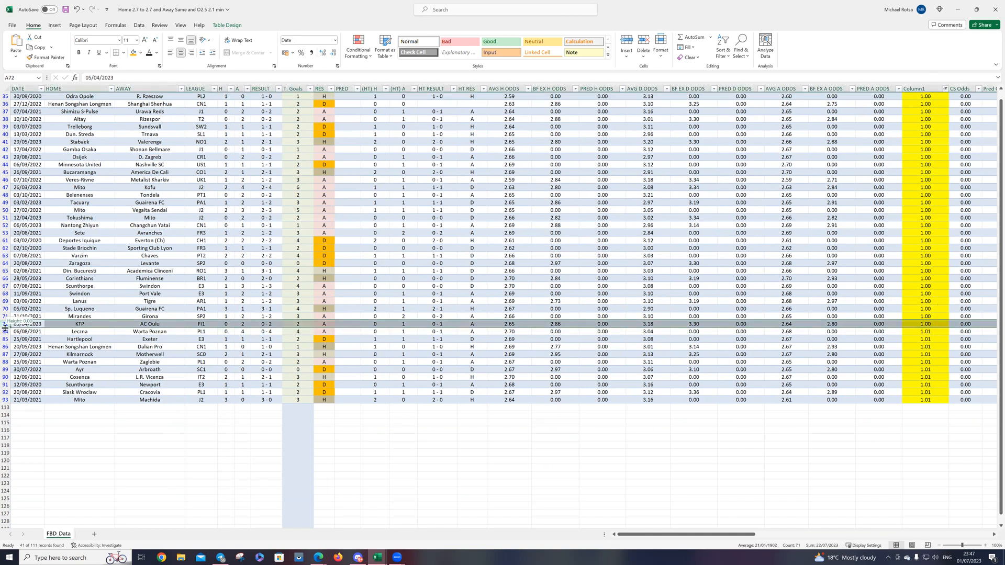
click(6, 331)
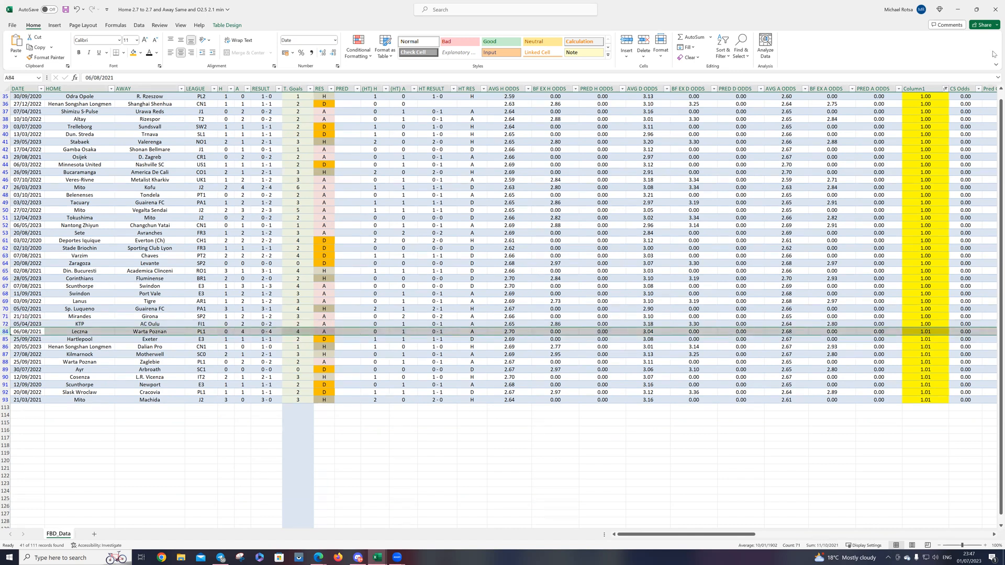
Step: Restrict the Column1 filter to the value 1.00 only
click(945, 88)
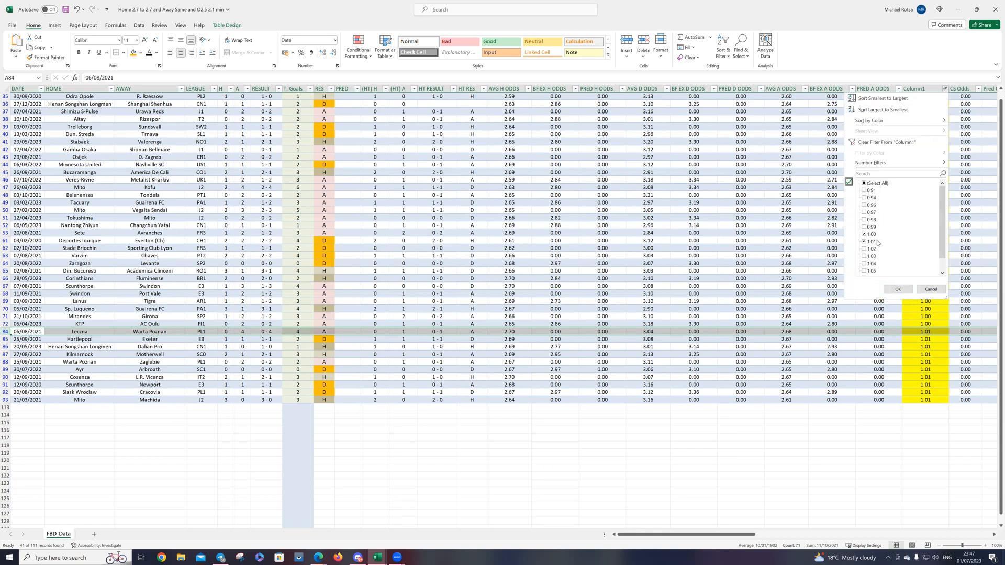
click(868, 235)
click(870, 244)
click(870, 236)
click(898, 289)
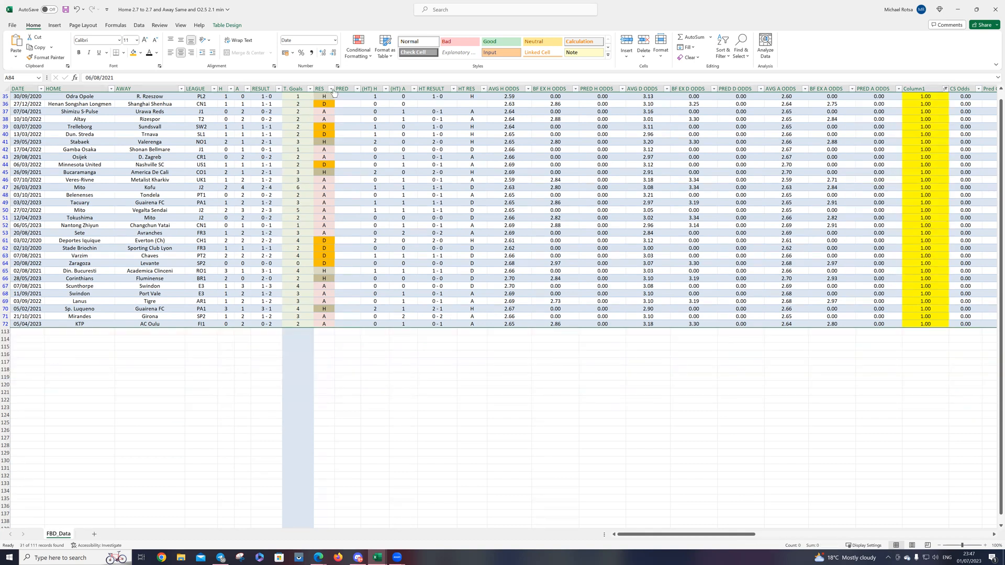
Step: Sort the filtered matches by RES from A to Z, count the H results, and count all results by selecting each range
click(331, 89)
click(265, 99)
drag(324, 296, 325, 330)
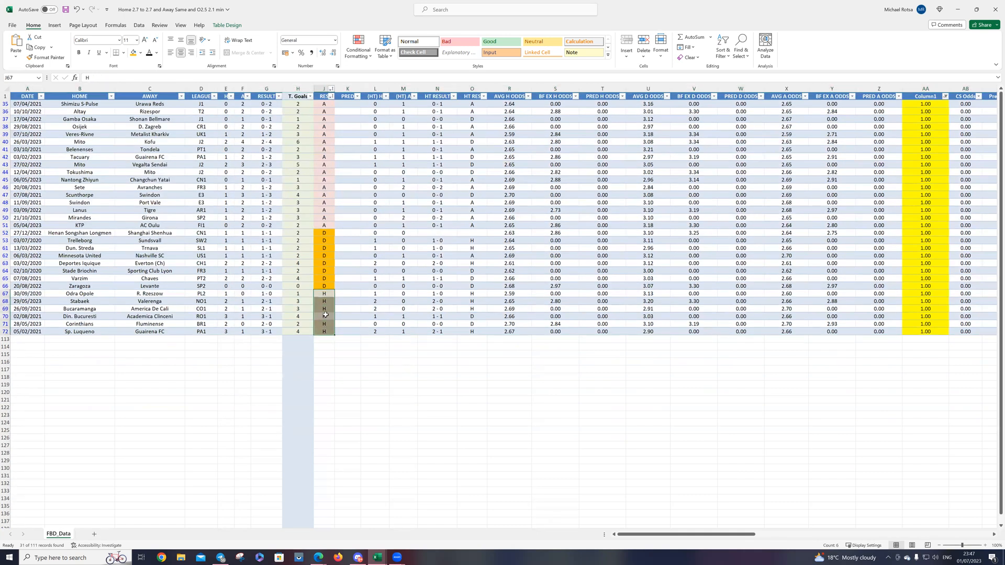
click(323, 104)
drag(322, 114, 326, 330)
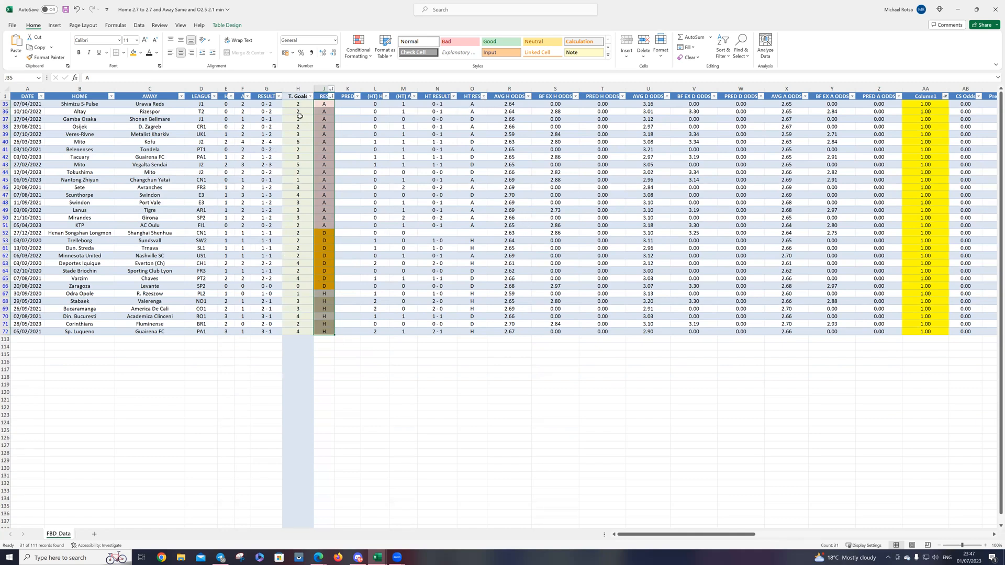
Step: Sort the matches by T. Goals from smallest to largest and locate the first match with 3 goals
click(309, 97)
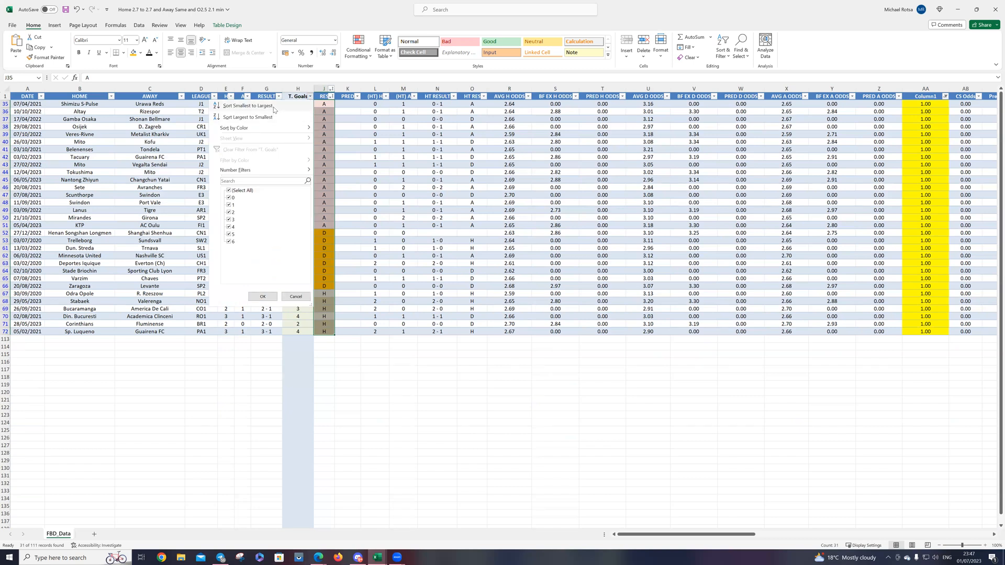
click(293, 106)
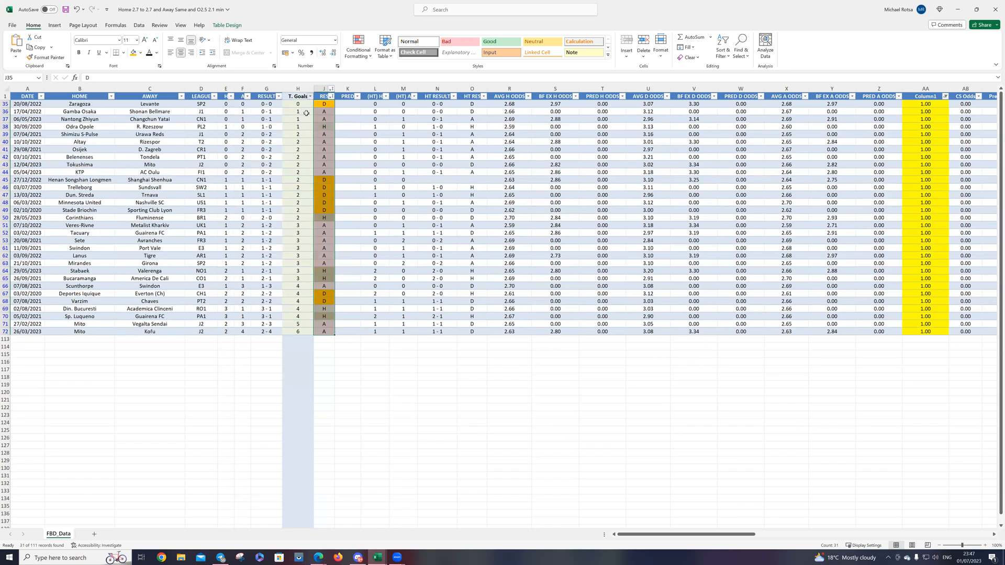
click(306, 225)
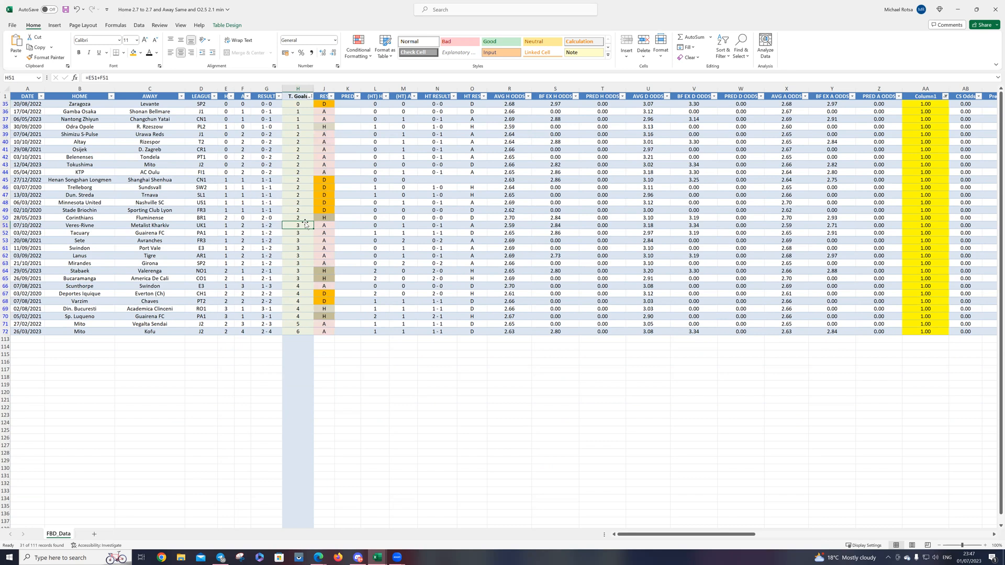
click(304, 218)
click(303, 225)
Step: Sort the matches by HT RES from A to Z and count the A results and the combined A and D results by selecting them
click(484, 96)
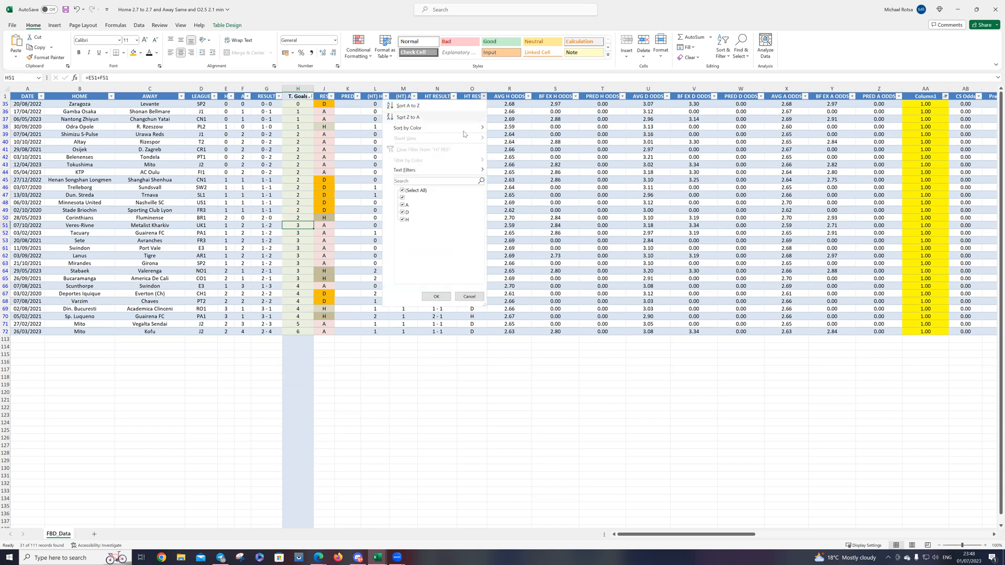
click(414, 106)
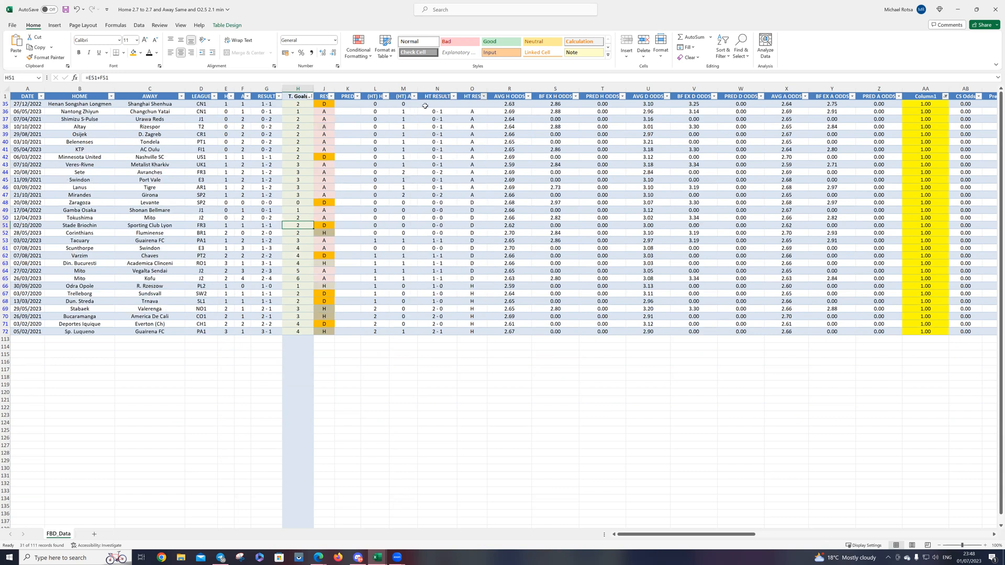
click(473, 113)
drag(474, 112, 475, 190)
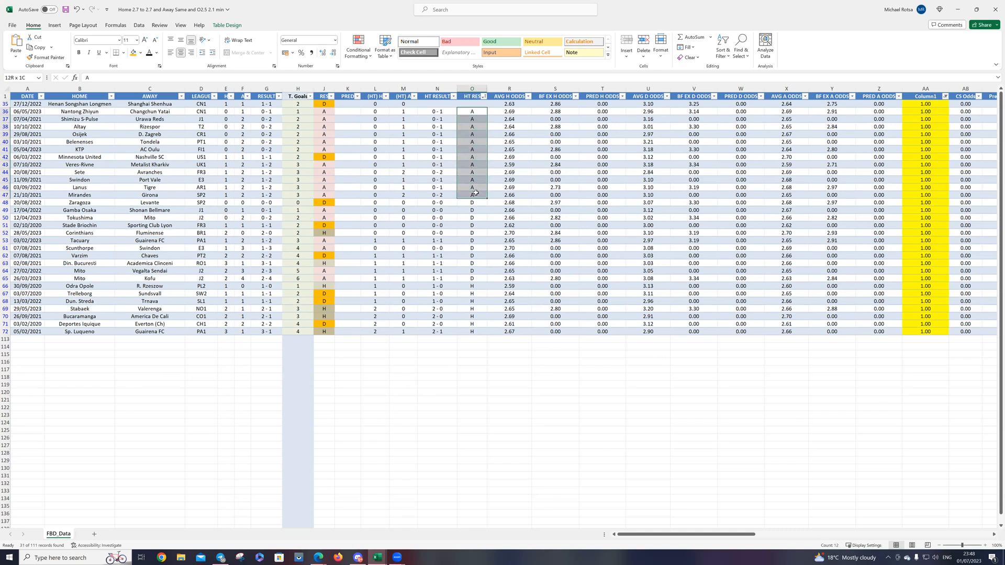
drag(472, 196, 475, 278)
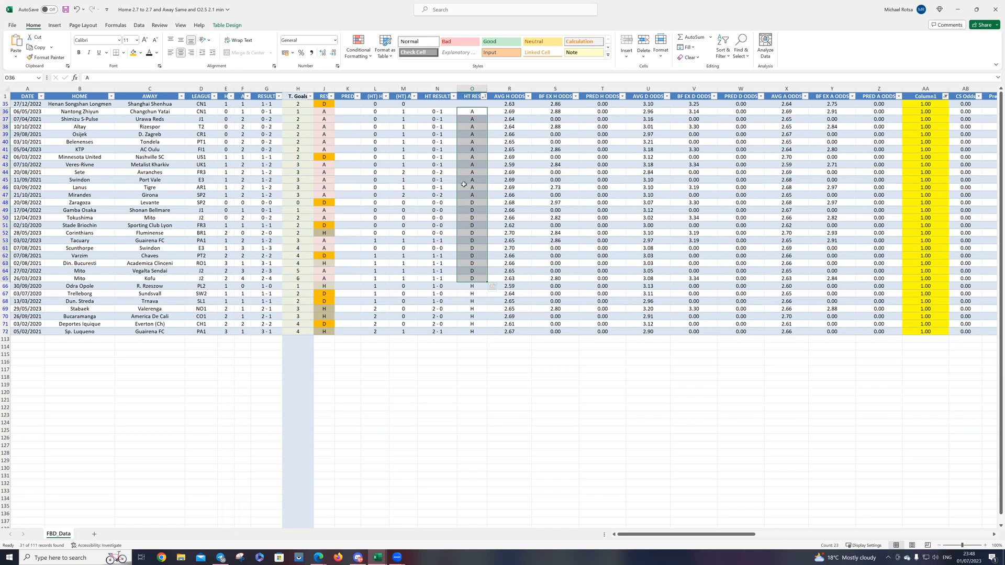
click(436, 180)
drag(469, 111, 480, 250)
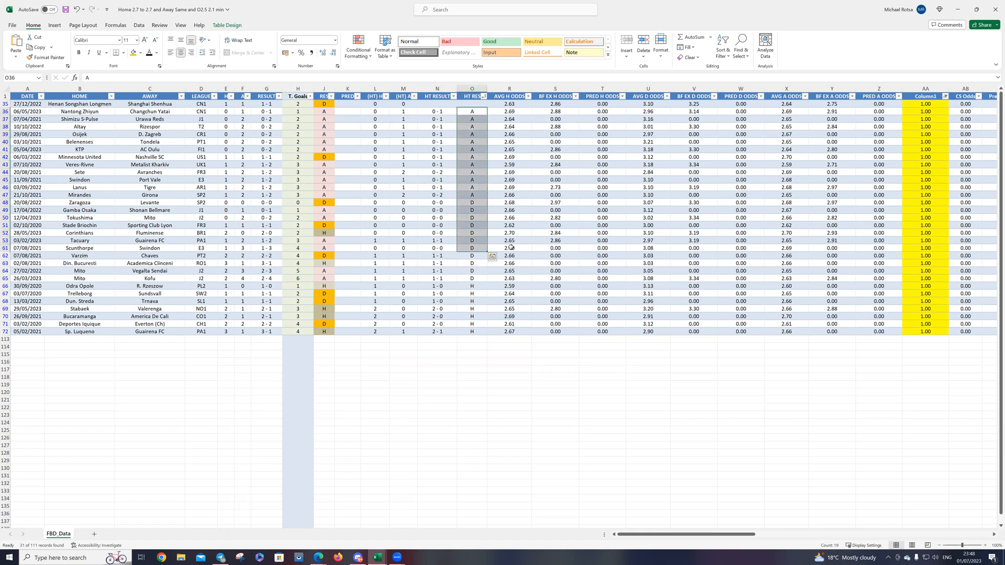
Step: Change the Column1 filter to show only the value 1.06
click(945, 96)
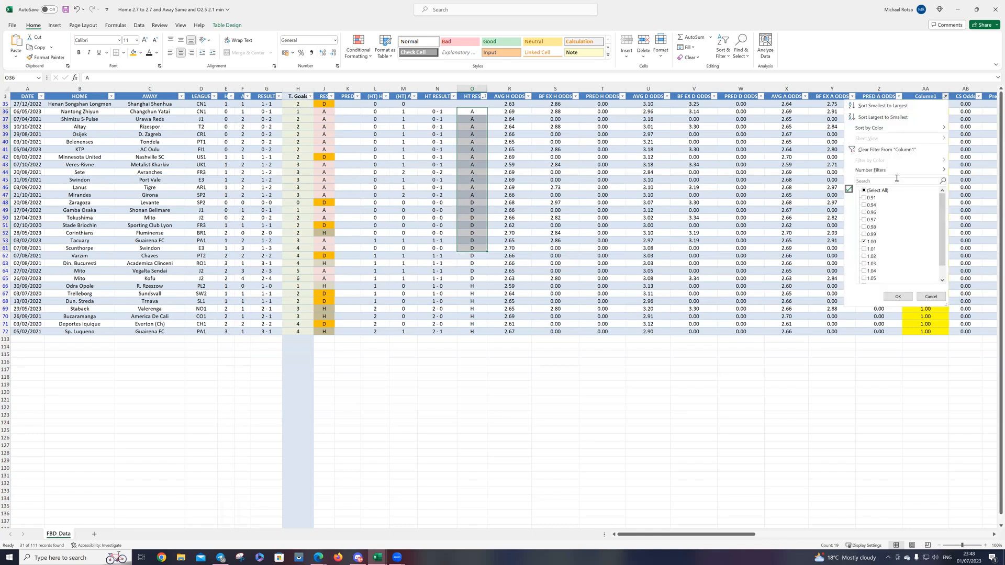
click(873, 243)
scroll(879, 254, down, 1)
click(873, 272)
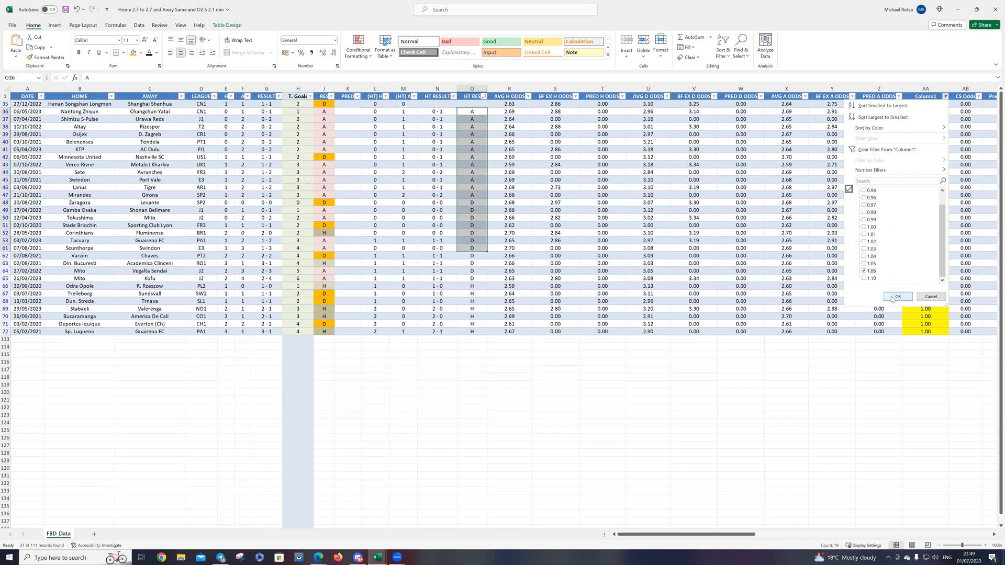
click(897, 297)
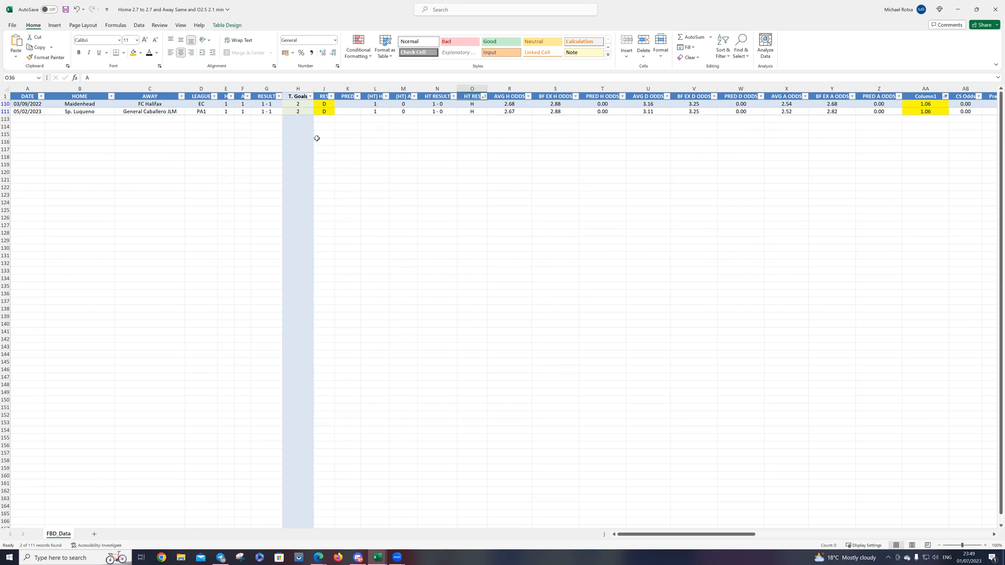
Step: Fill the D results of the two filtered matches in the RES column with orange
drag(325, 103, 327, 112)
right_click(327, 111)
click(359, 98)
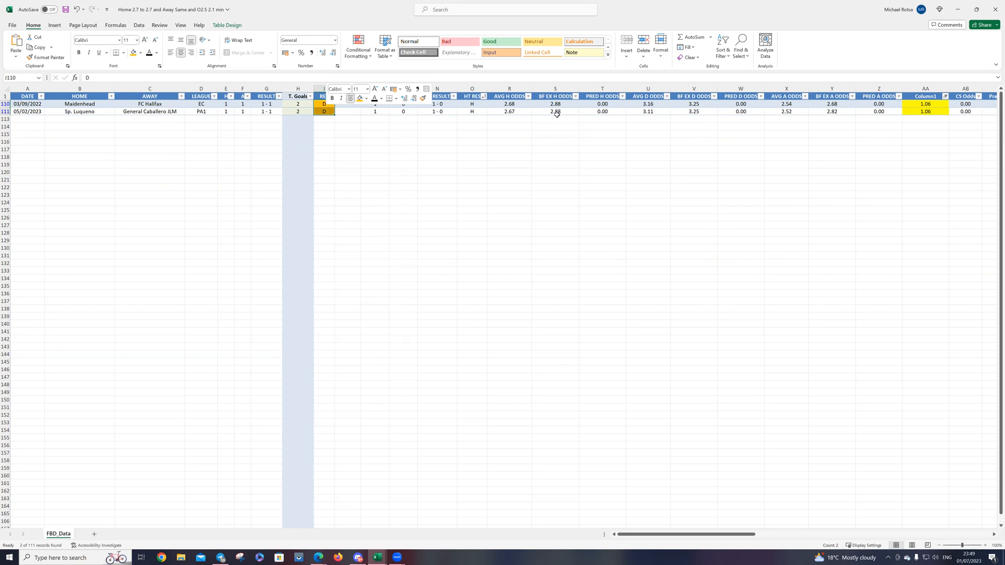
Step: Compare the two matches' BF EX H, AVG H, BF EX D and BF EX A odds by selecting each pair
drag(560, 101, 560, 111)
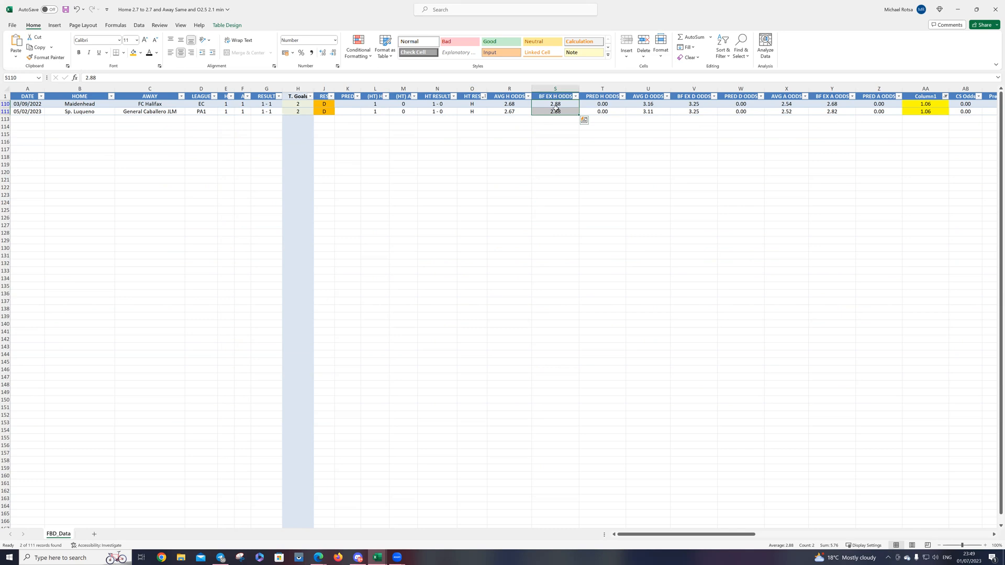
drag(510, 103, 511, 111)
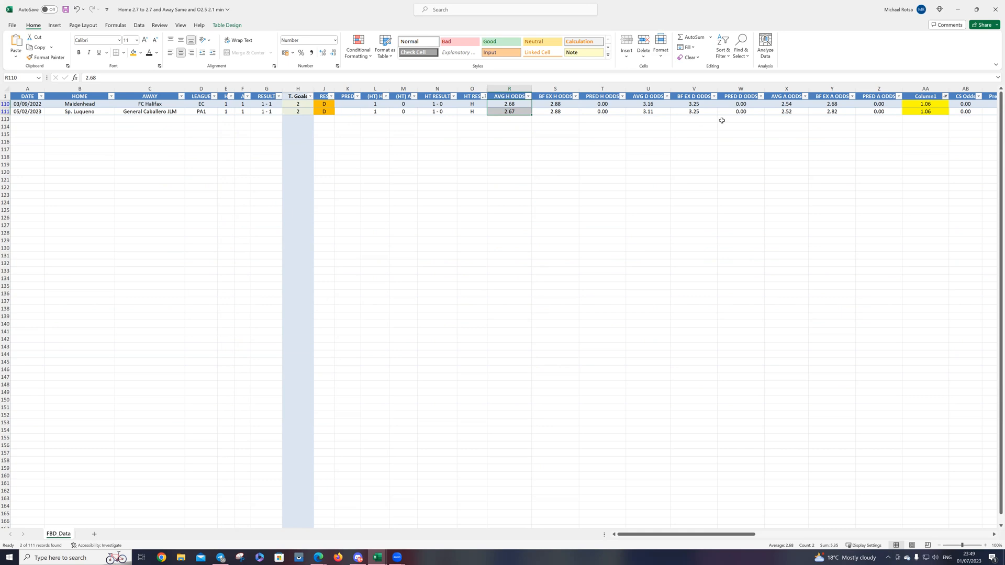
click(699, 105)
drag(699, 107, 700, 111)
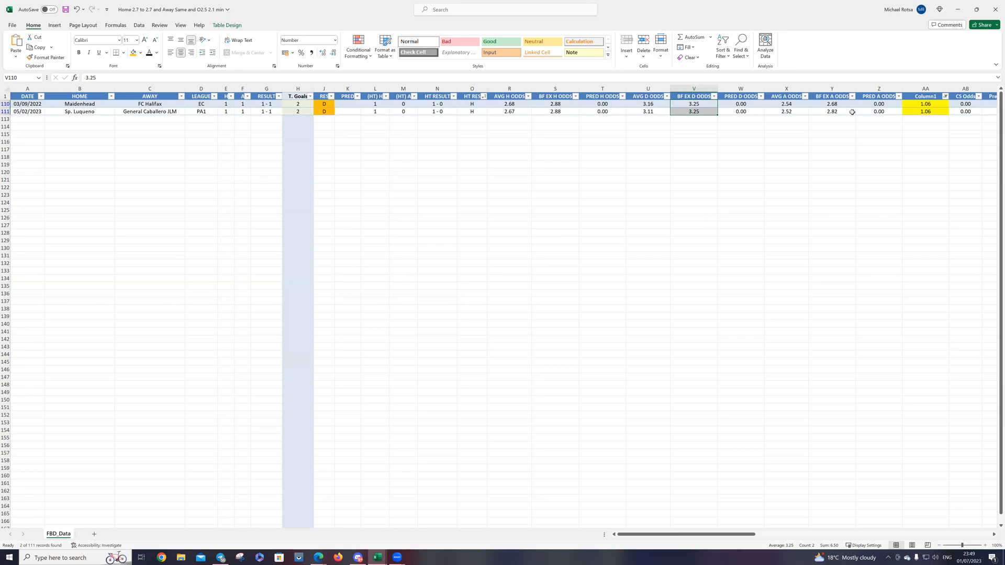
drag(837, 103, 837, 111)
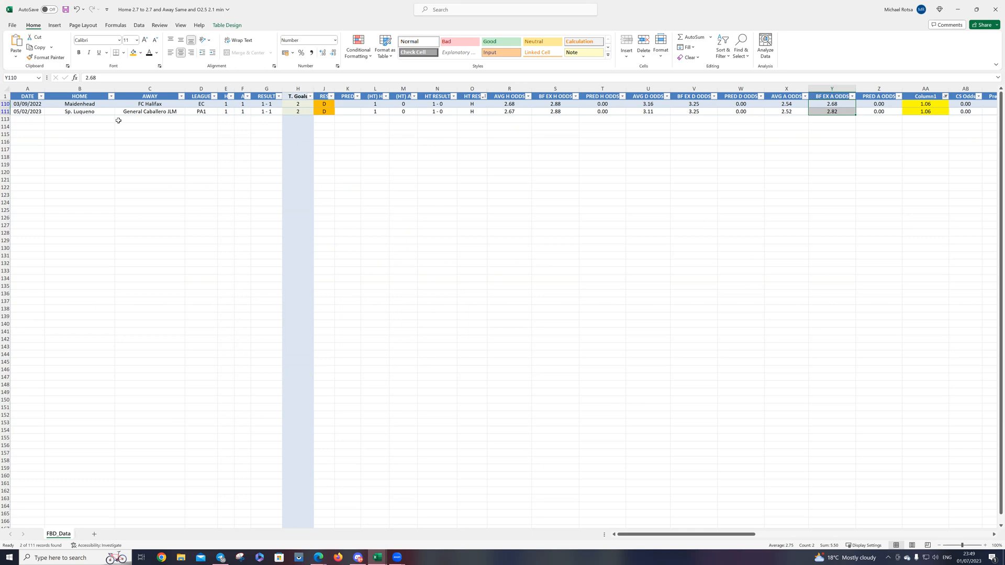
Step: Clear the Column1 filter and look over the full list of matches
click(945, 96)
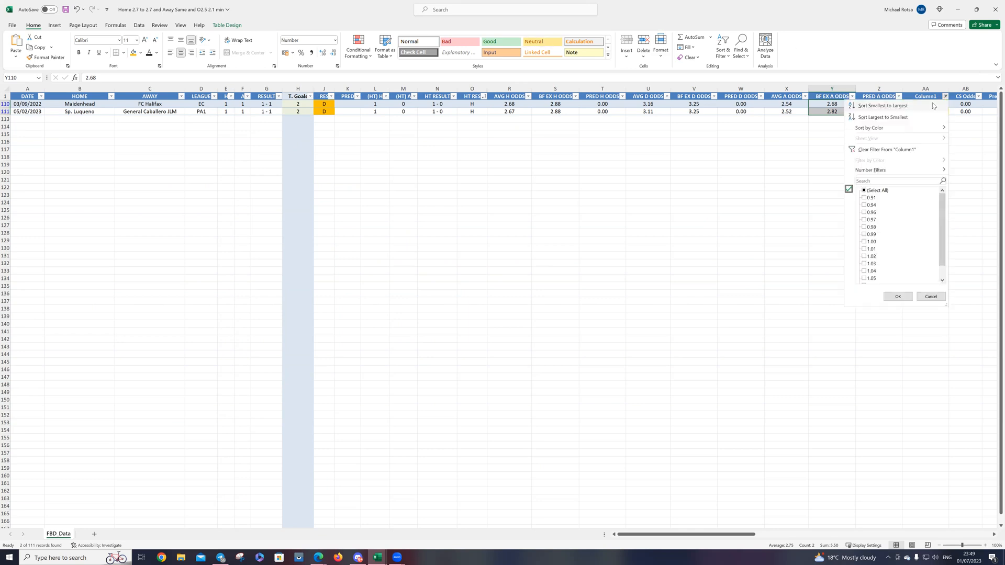
click(875, 150)
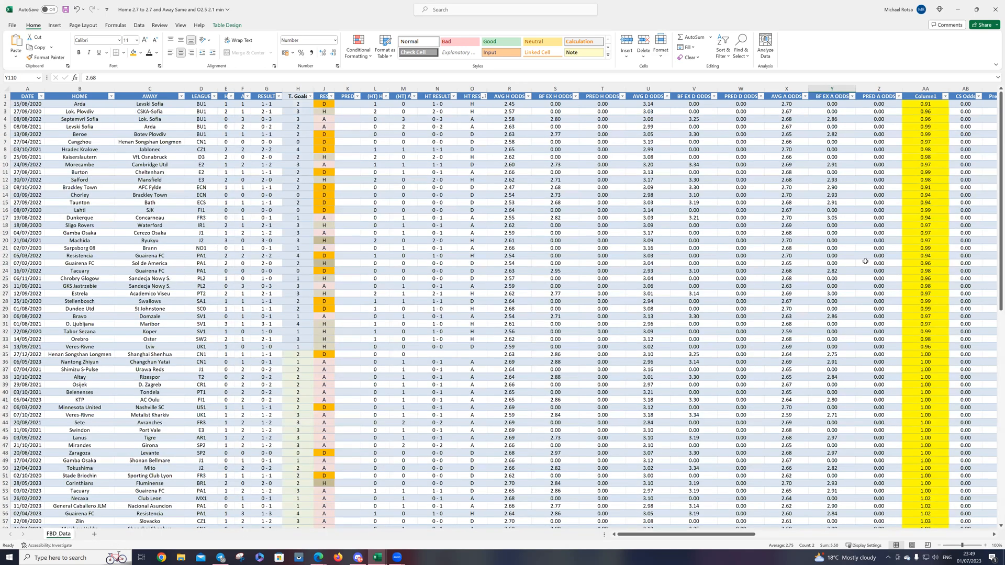
scroll(865, 261, down, 10)
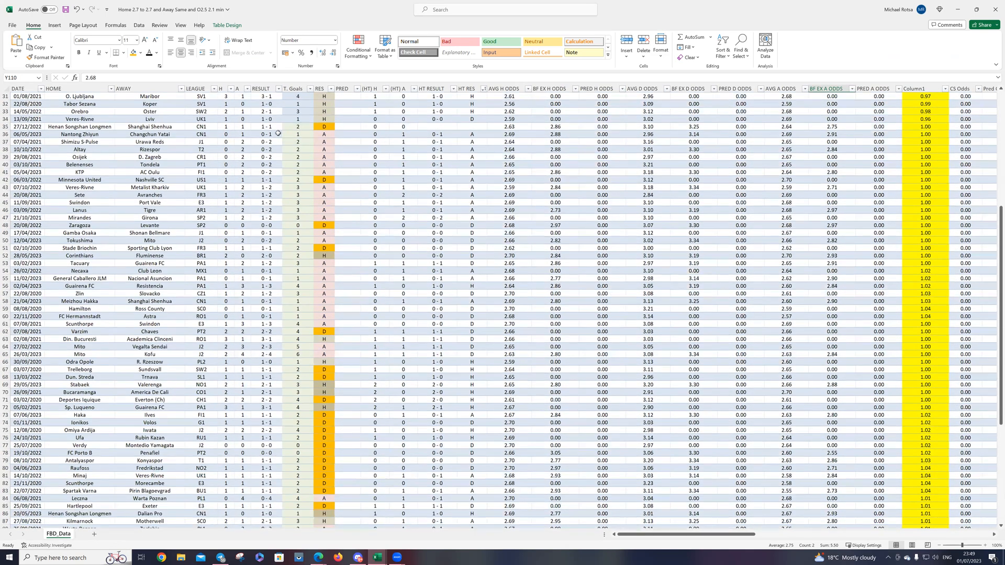
scroll(277, 133, up, 8)
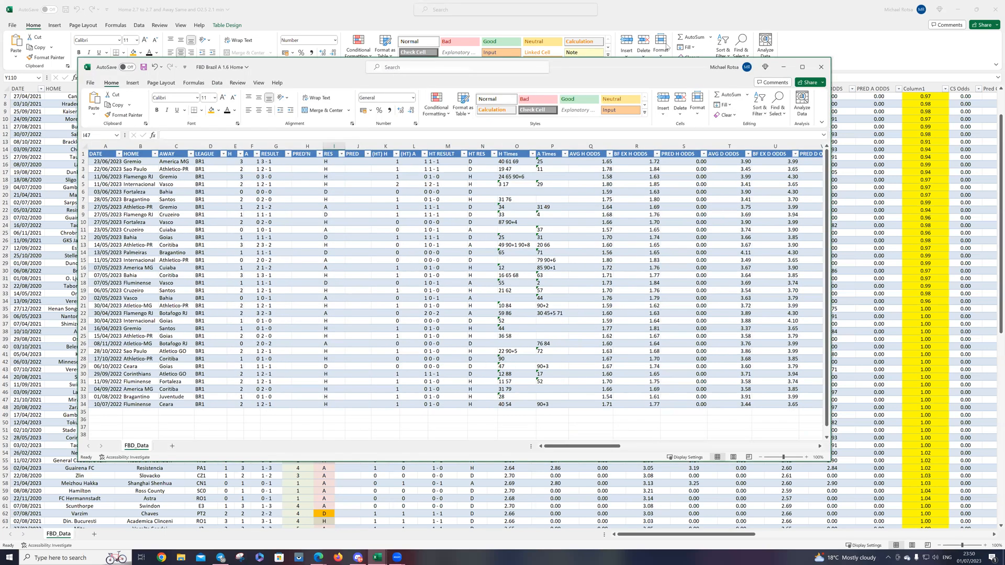
Step: Maximise the FBD Brazil A 1.6 Home workbook and hide its PRED'N column
click(805, 68)
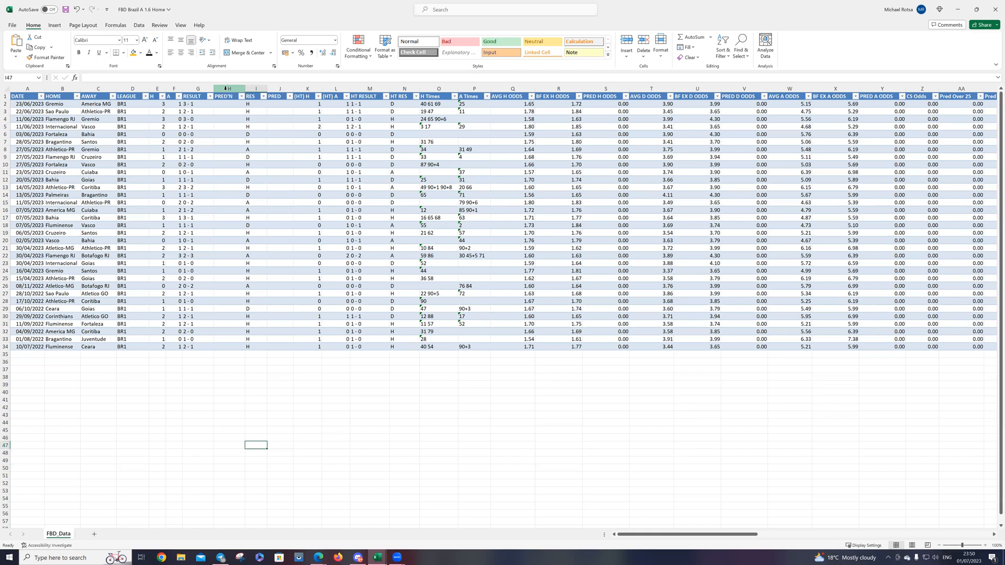
click(229, 88)
right_click(227, 90)
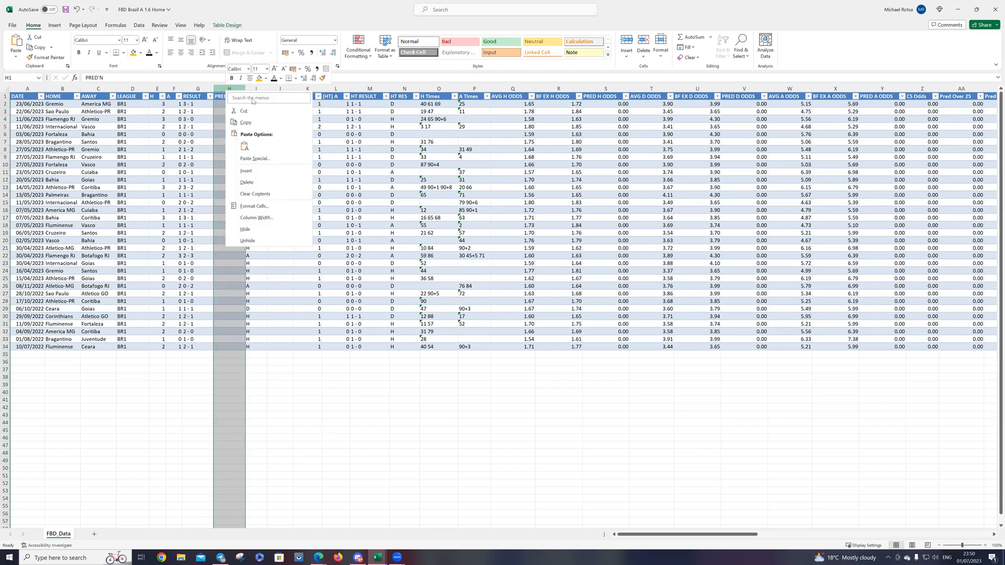
click(245, 228)
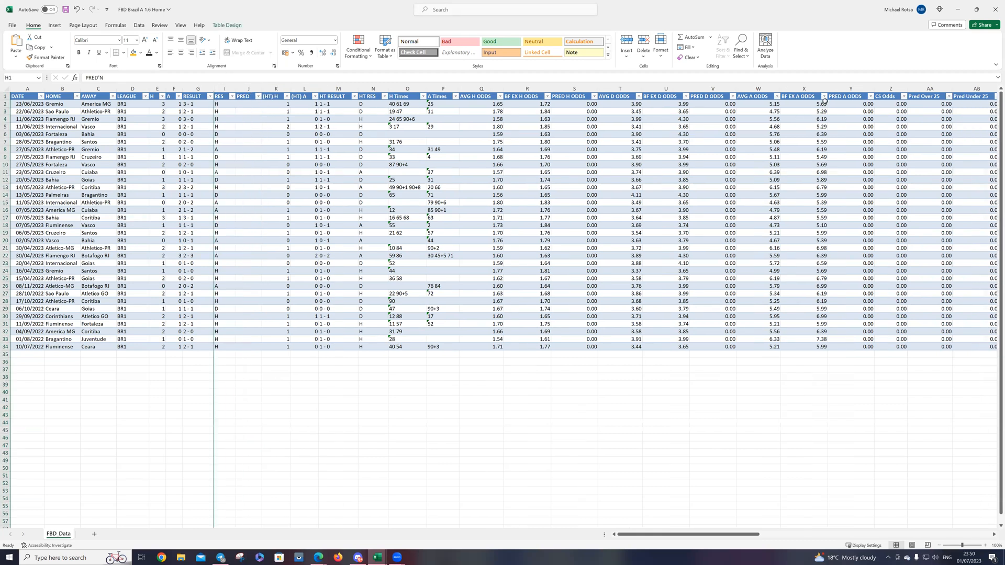
drag(674, 538, 718, 541)
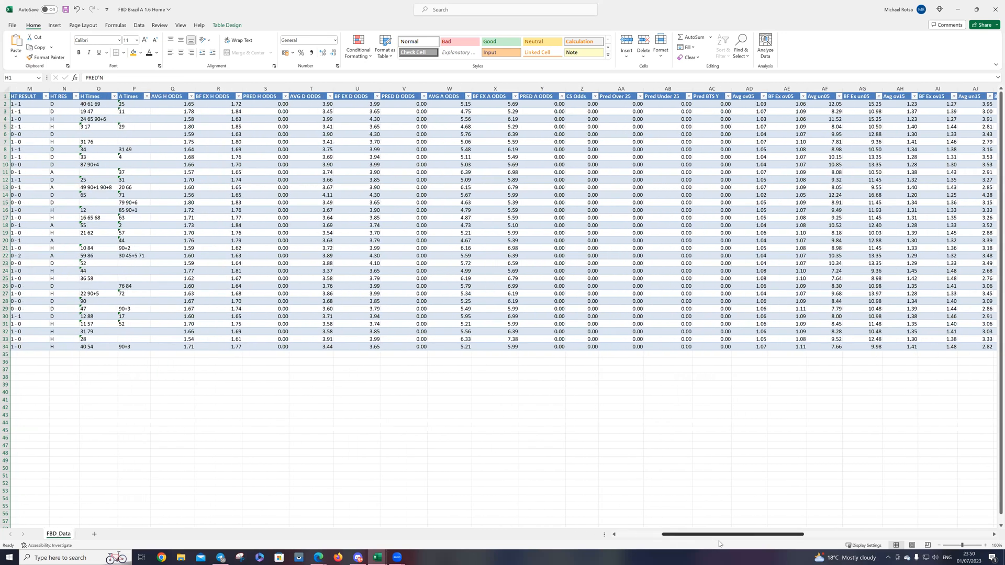
Step: Insert a blank column directly before the PRED A ODDS column
key(ctrl+a)
click(543, 88)
right_click(543, 88)
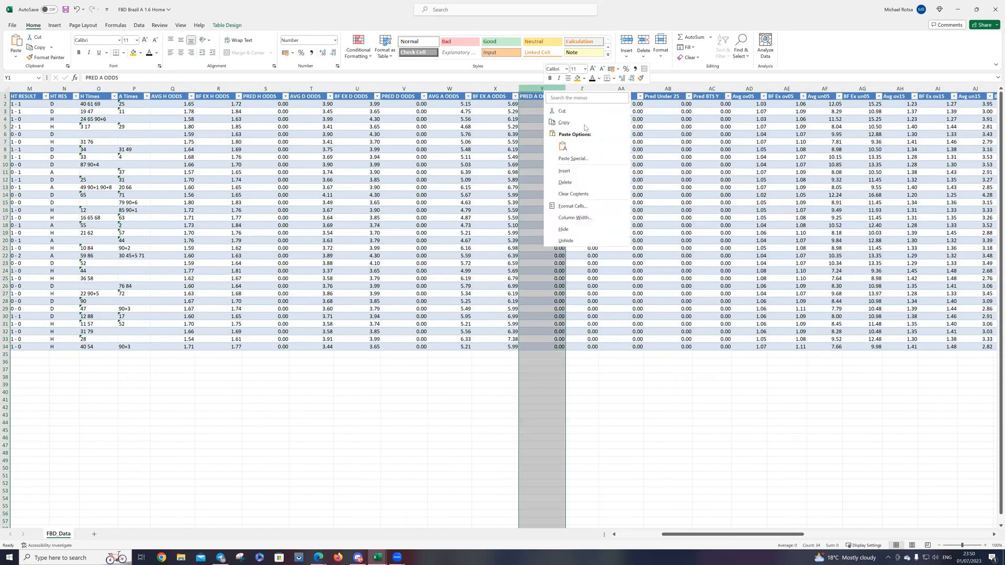
click(566, 171)
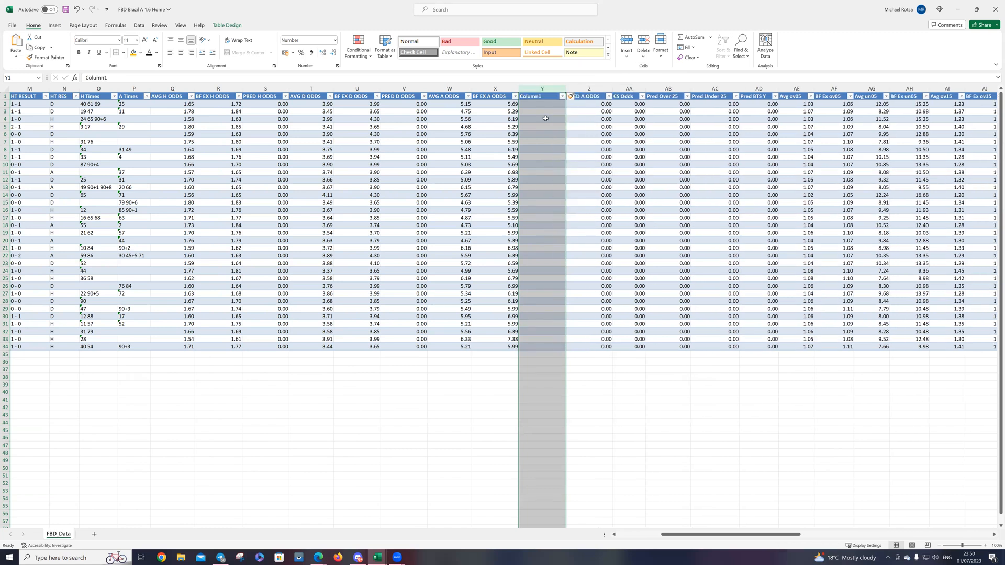
Step: Fill the new Column1 with the AVG H ODDS to AVG A ODDS ratio, using the formula =Q2/W2
click(534, 104)
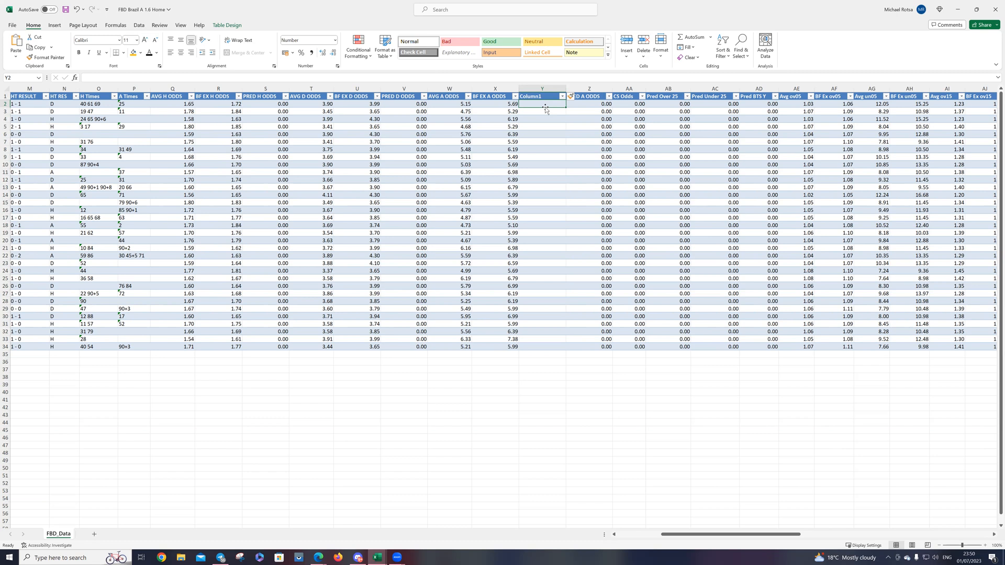
text(=)
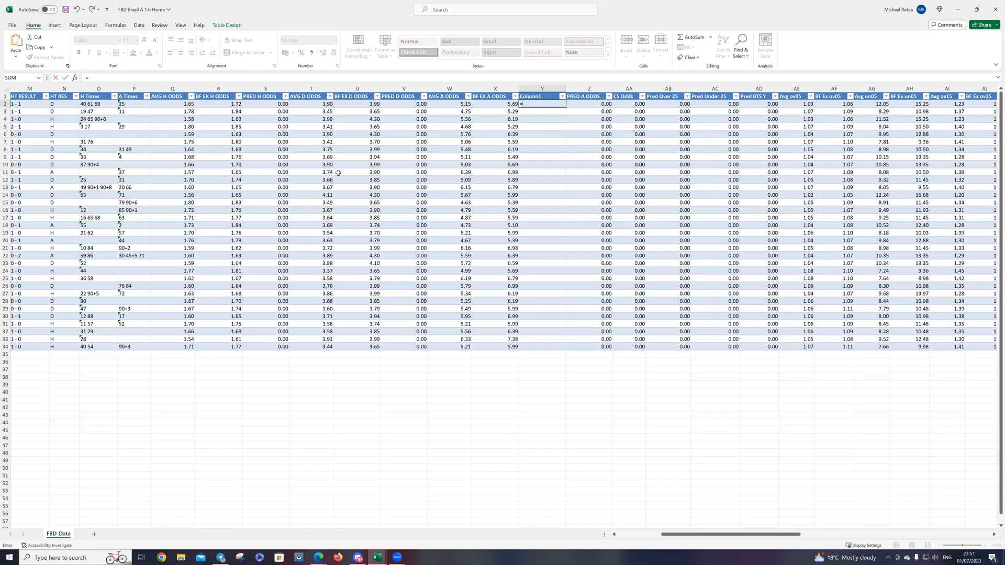
click(539, 107)
text(q2)
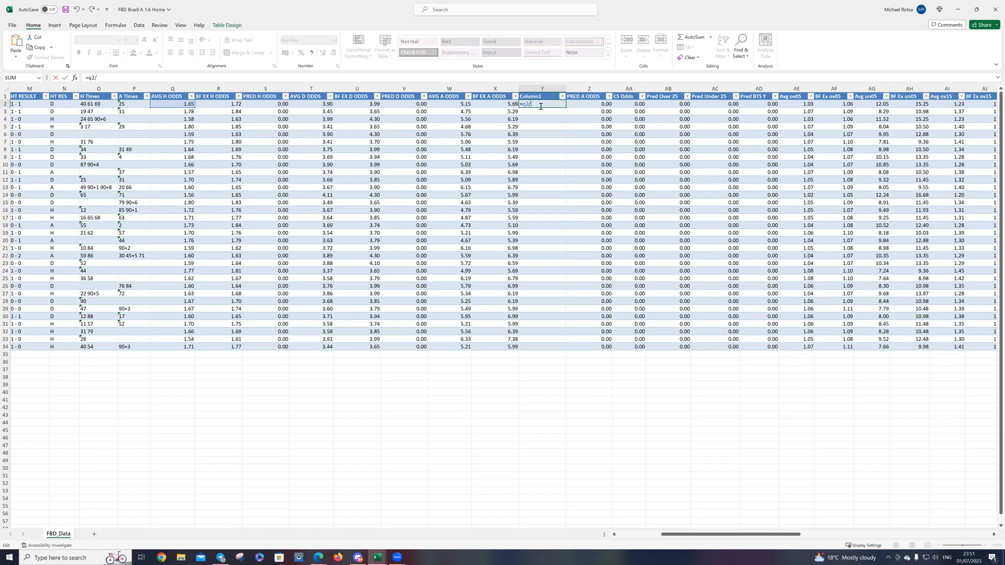
text(/w2)
key(Return)
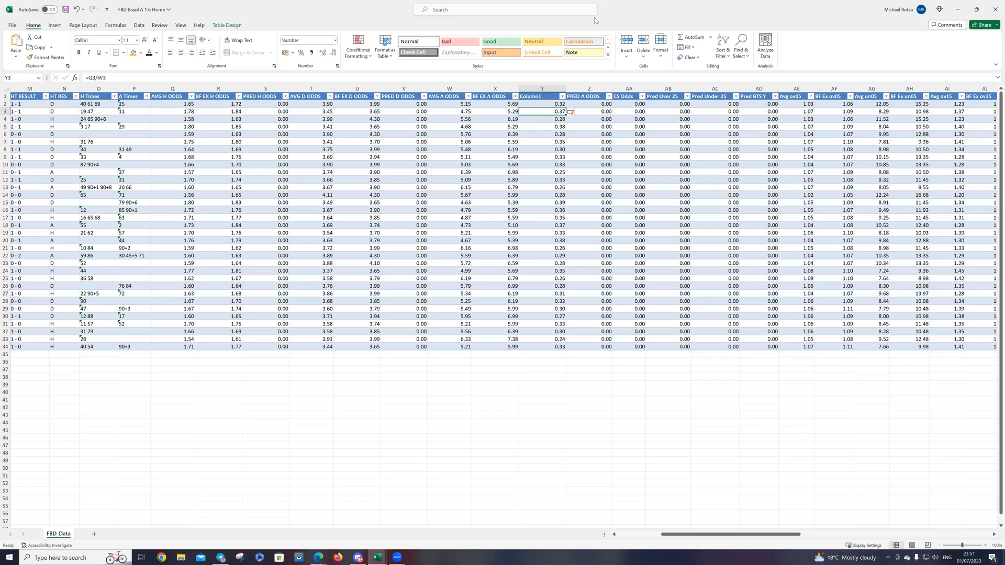
Step: Fill the ratio cells in Column1 with yellow
click(539, 88)
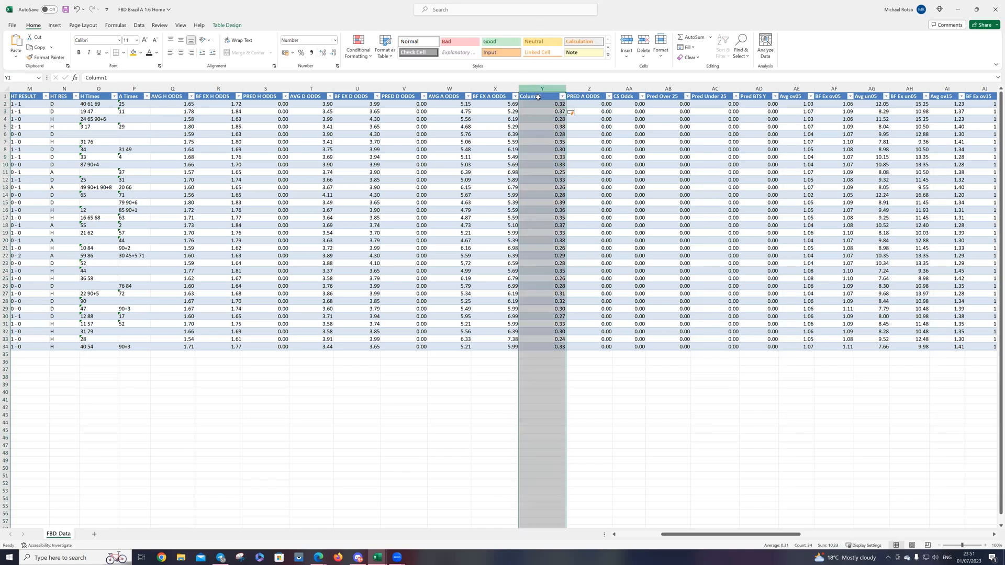
drag(538, 102, 547, 353)
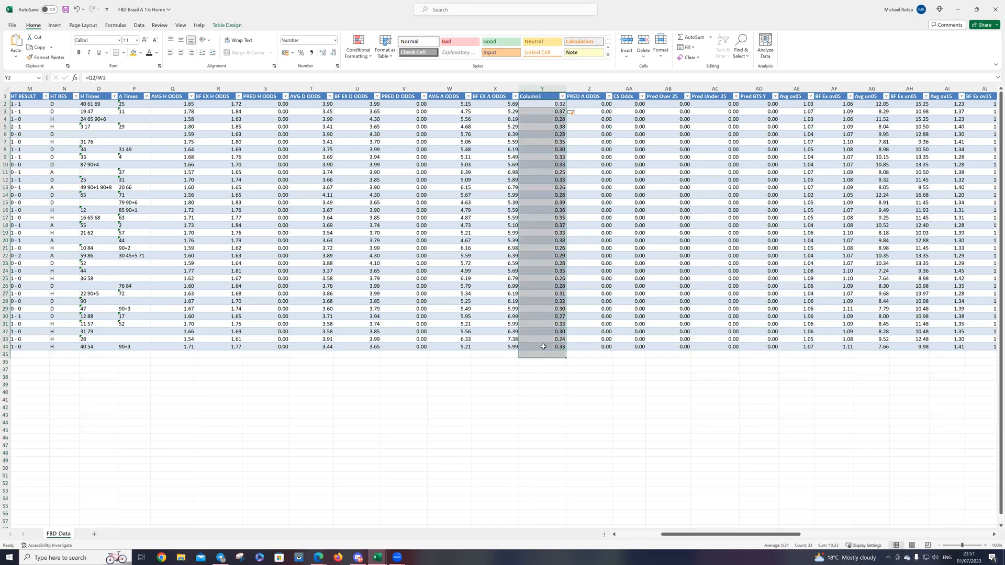
right_click(544, 331)
click(579, 357)
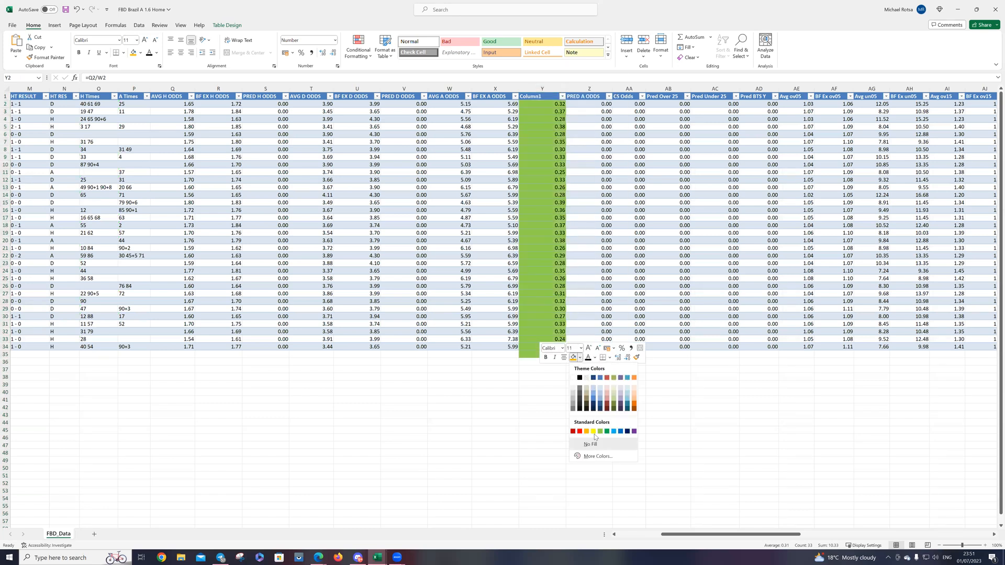
click(595, 434)
click(511, 408)
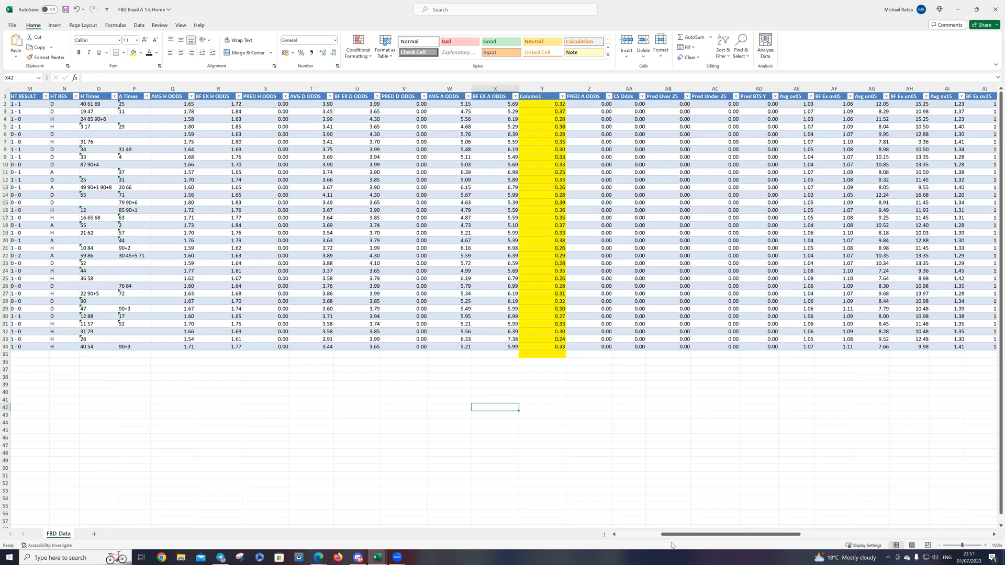
Step: Hide the H Times and A Times columns
drag(674, 536, 590, 534)
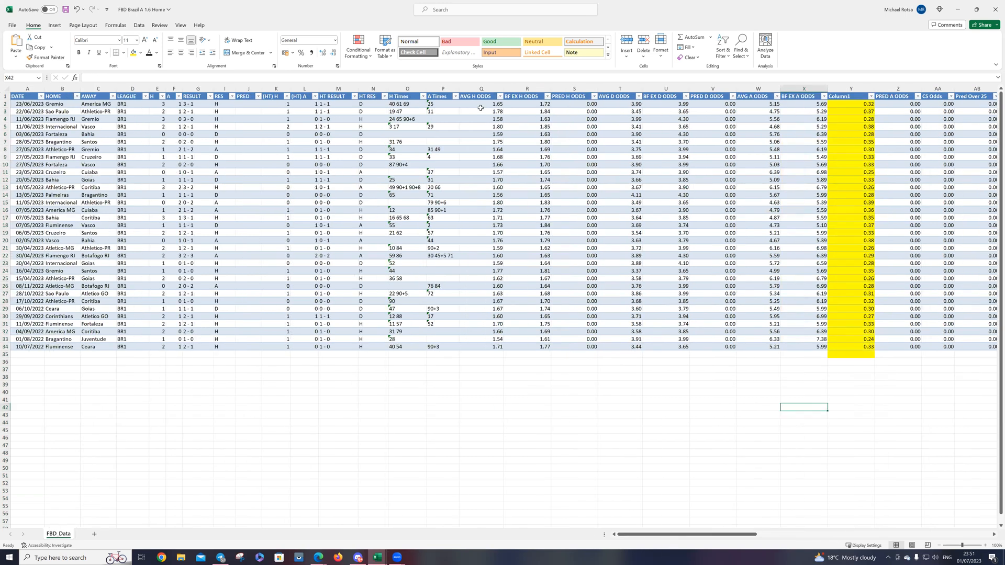
drag(400, 87, 439, 87)
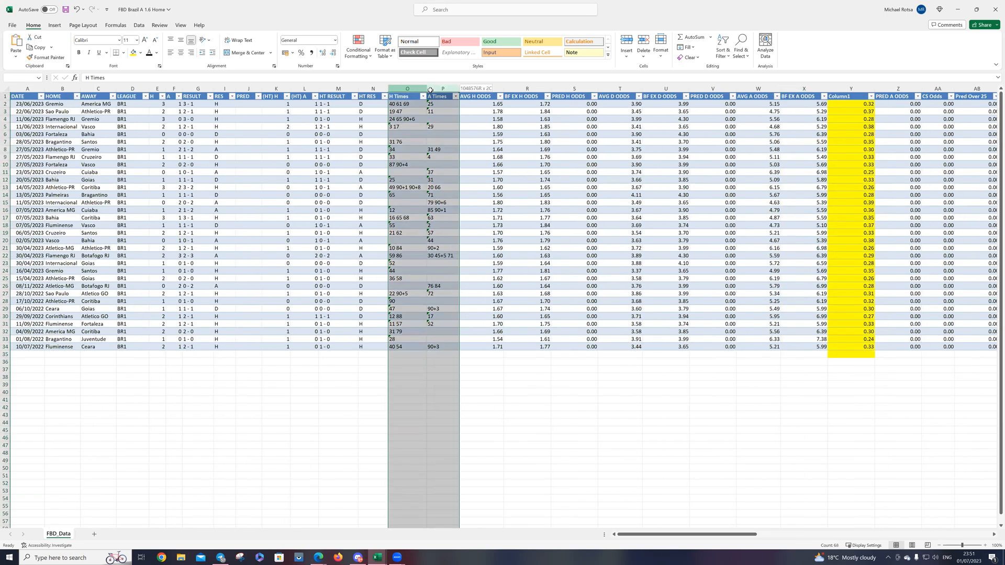
right_click(433, 89)
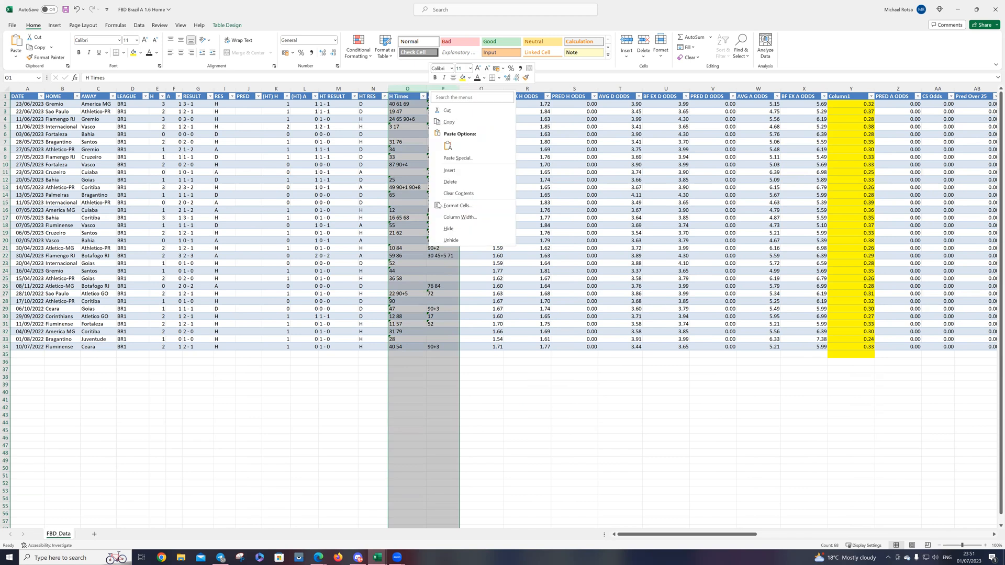
click(449, 229)
Step: Centre the contents of all cells on the sheet
click(4, 89)
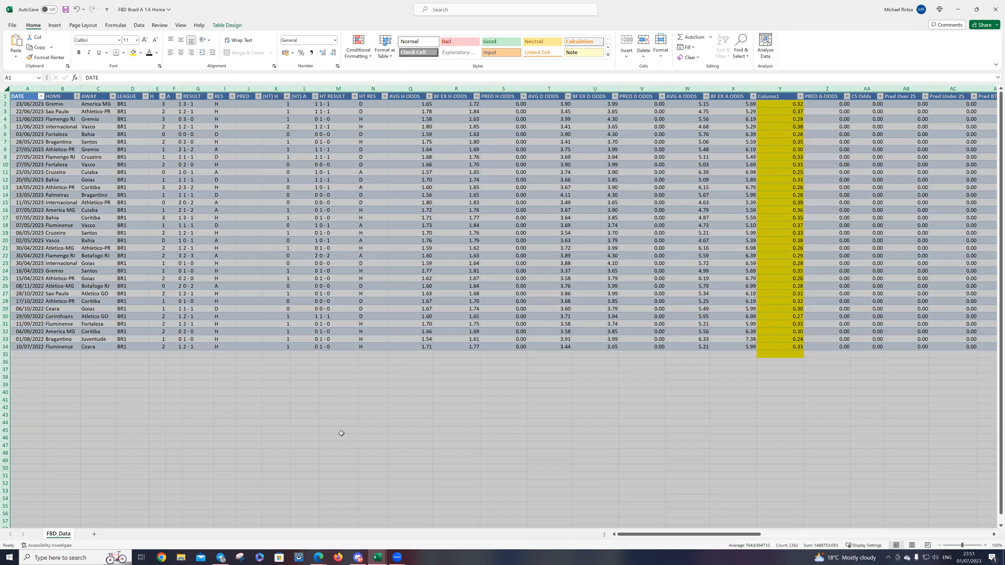
click(180, 53)
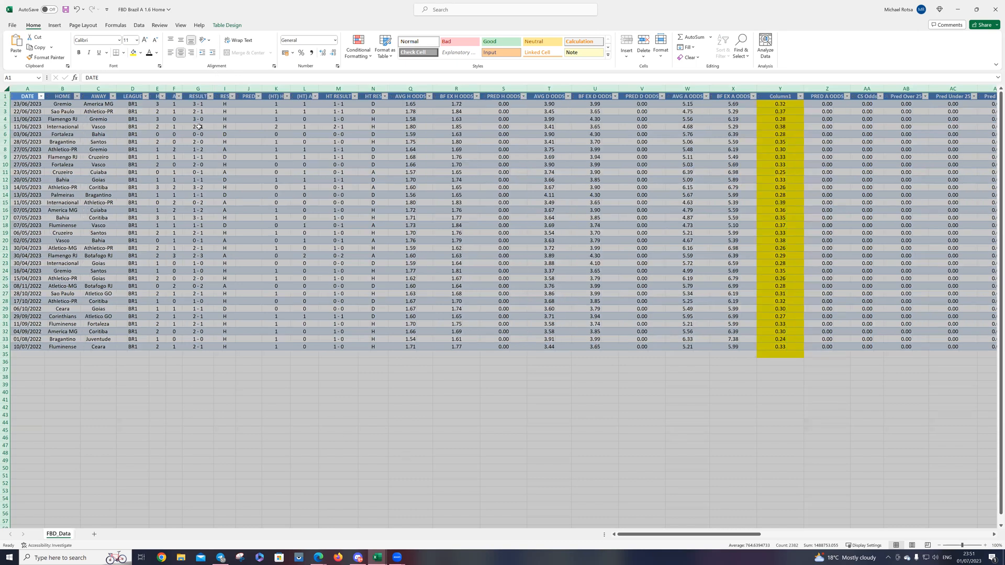
click(230, 248)
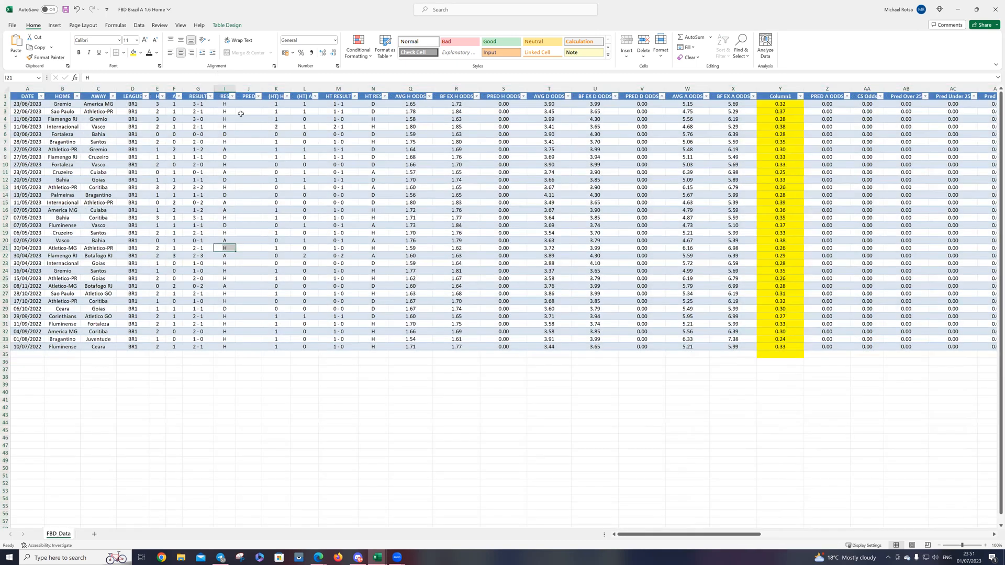
Step: Hide the PRED column beside the RES column
click(247, 87)
right_click(247, 87)
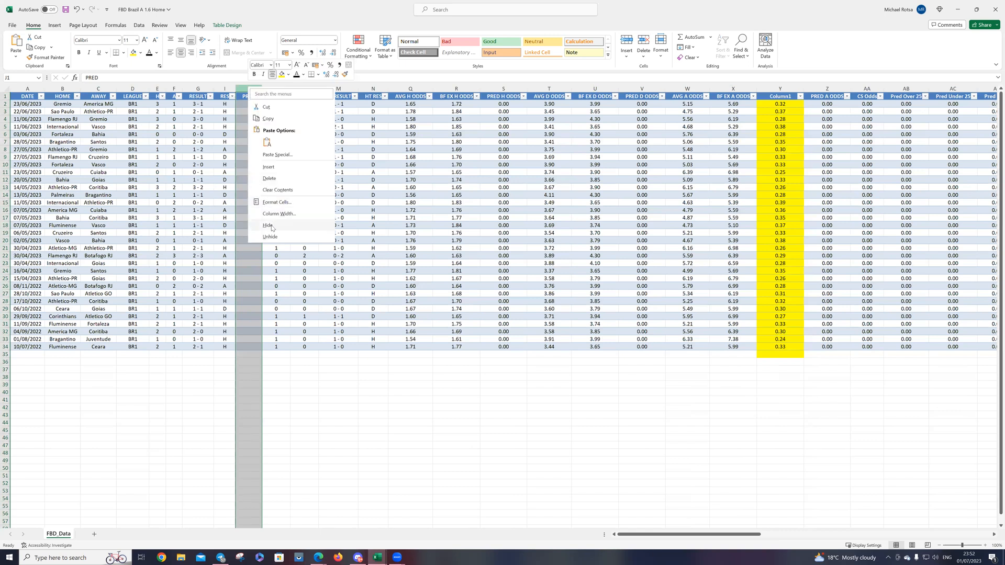
click(272, 226)
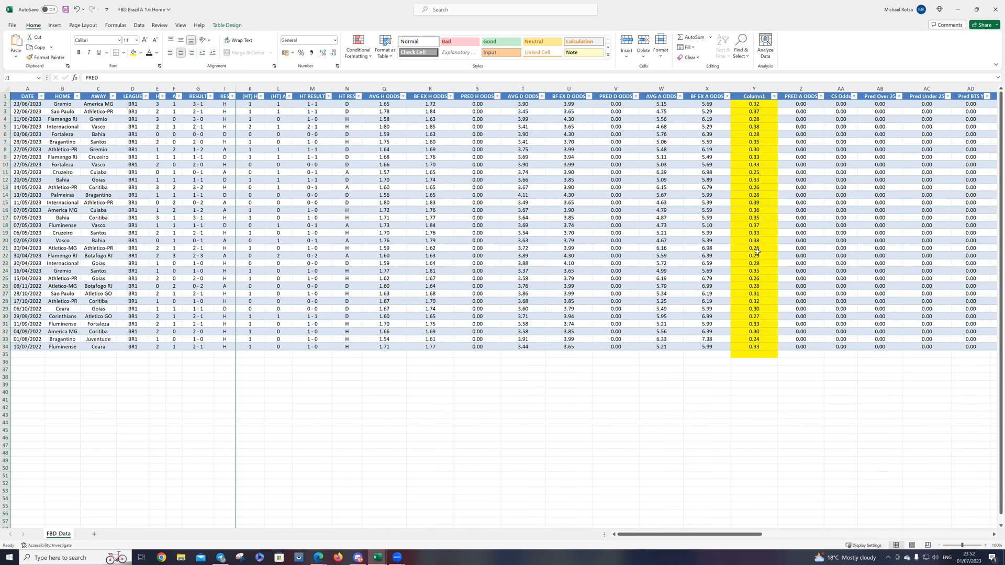
Step: Sort the matches by Column1 from smallest to largest and by RES from A to Z
click(774, 99)
click(722, 110)
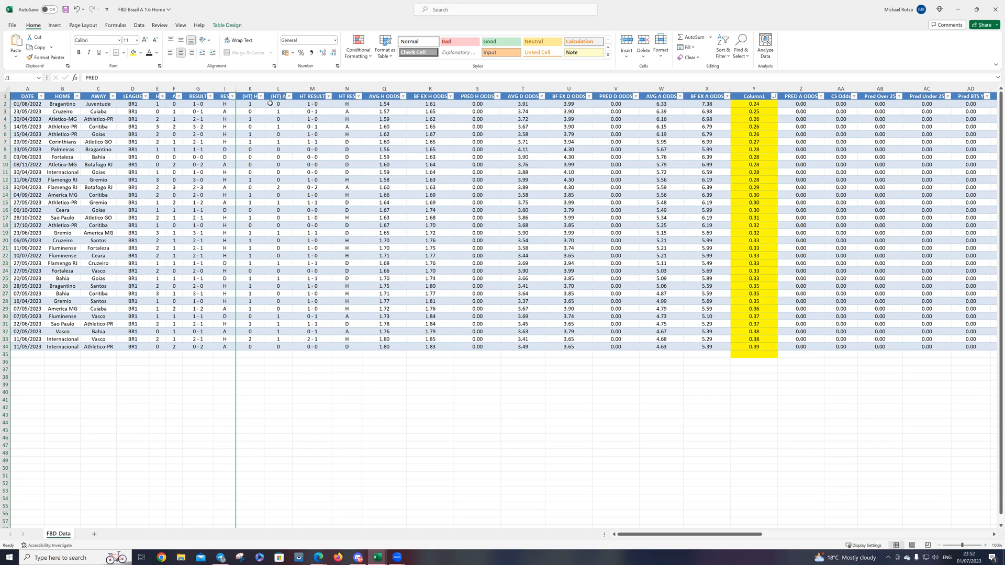
click(232, 96)
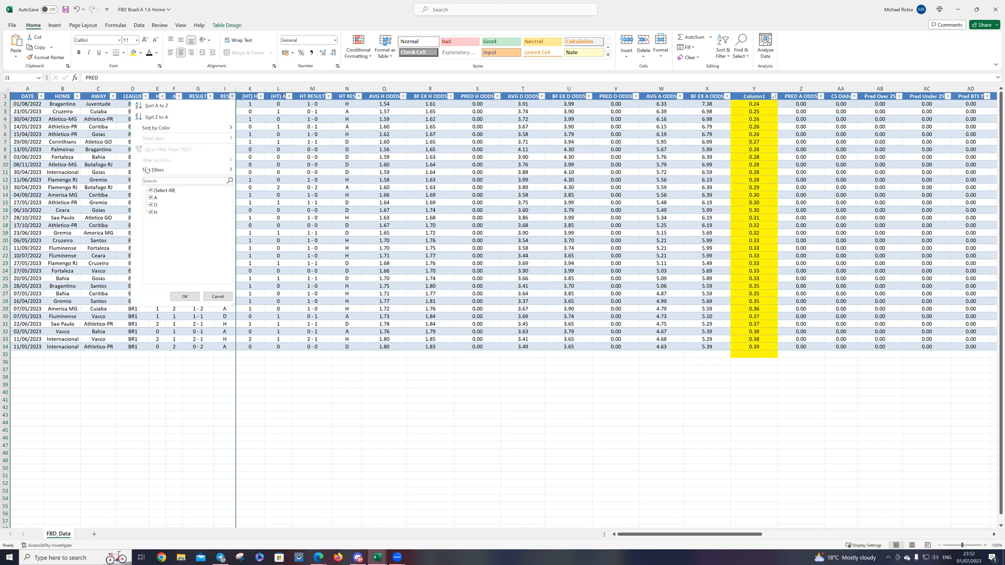
click(164, 107)
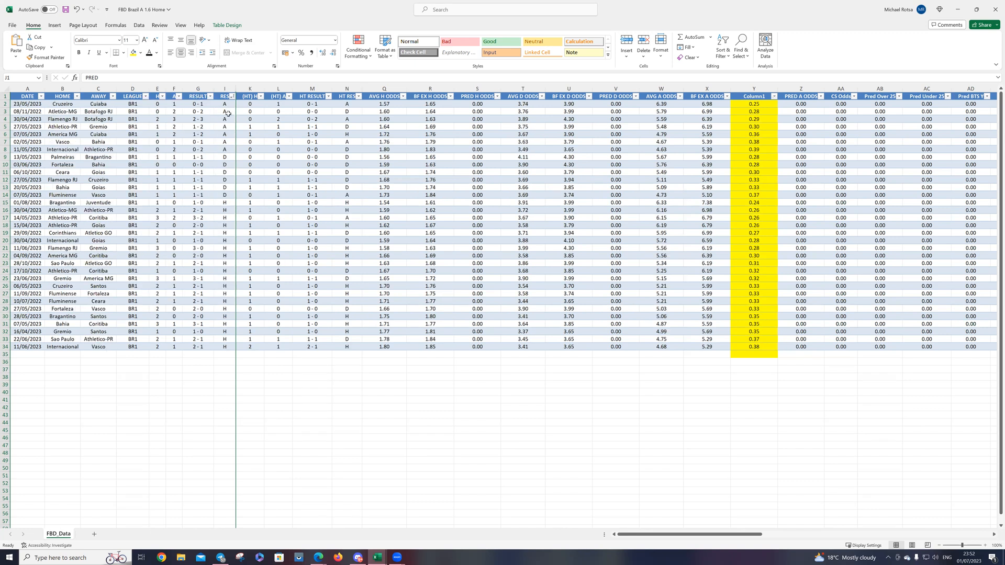
Step: Fill all the A results in the RES column with light red
click(224, 106)
drag(224, 106, 222, 140)
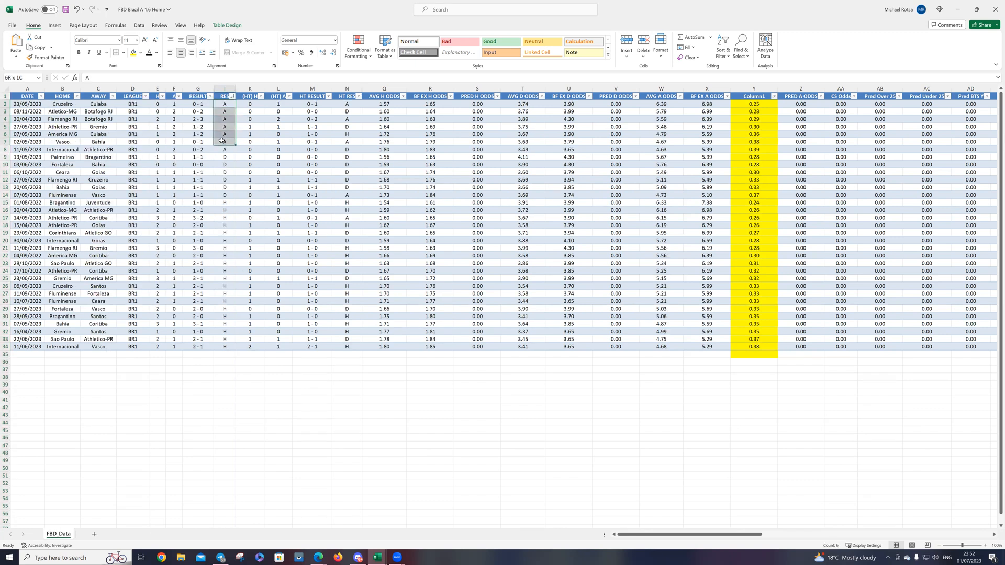
right_click(223, 141)
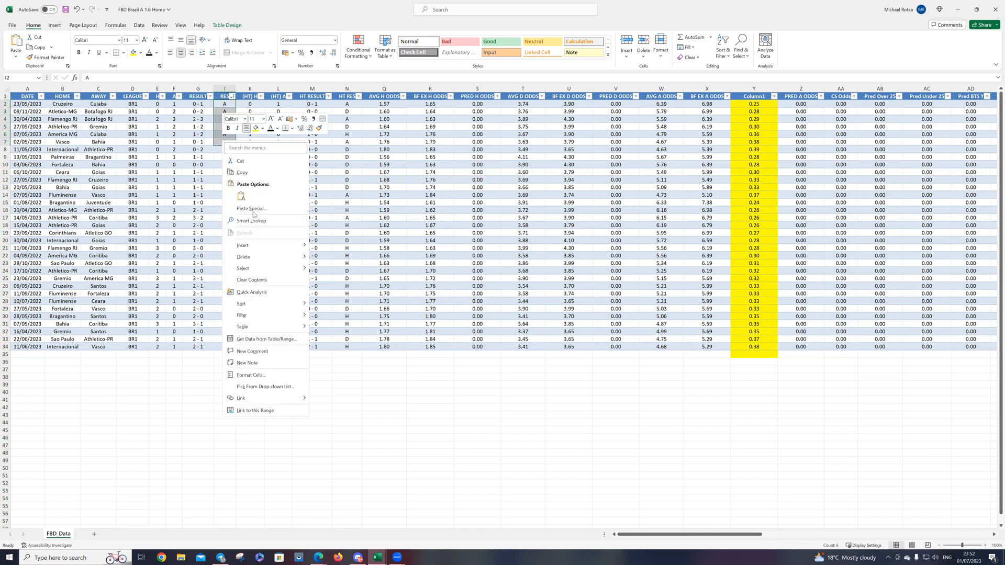
click(262, 129)
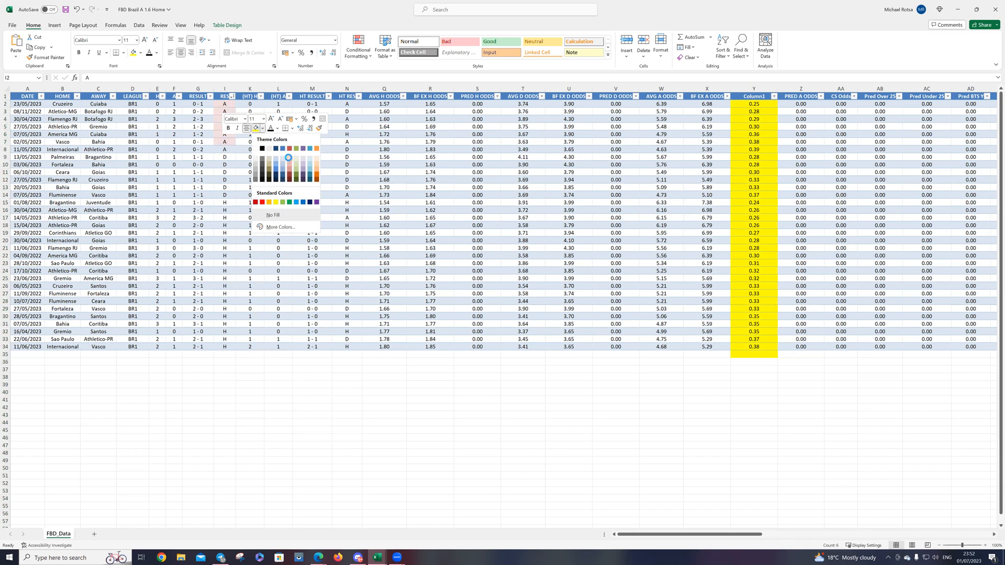
click(290, 159)
click(230, 151)
right_click(231, 151)
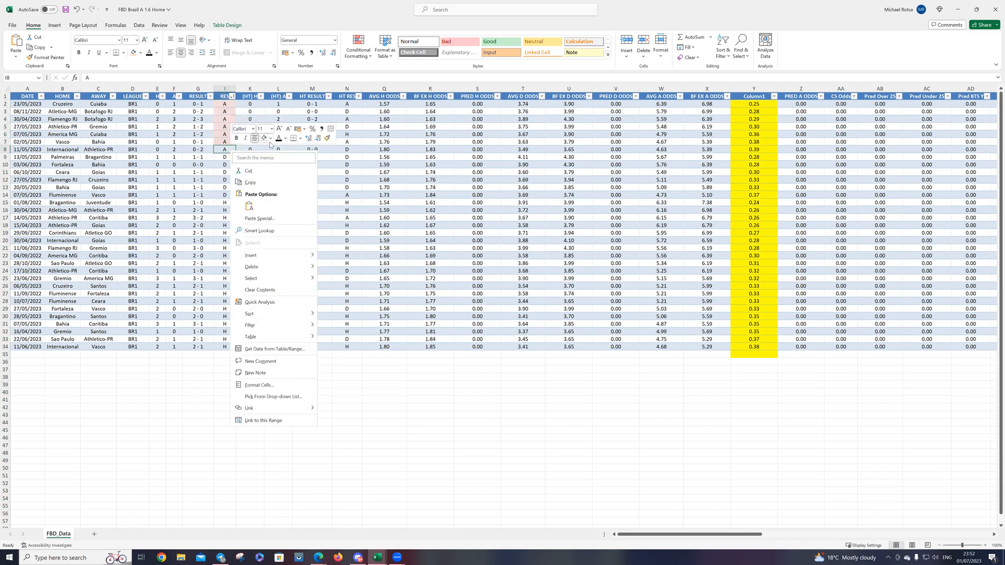
click(262, 137)
Step: Fill the D results in the RES column with orange
drag(226, 157, 228, 195)
right_click(230, 195)
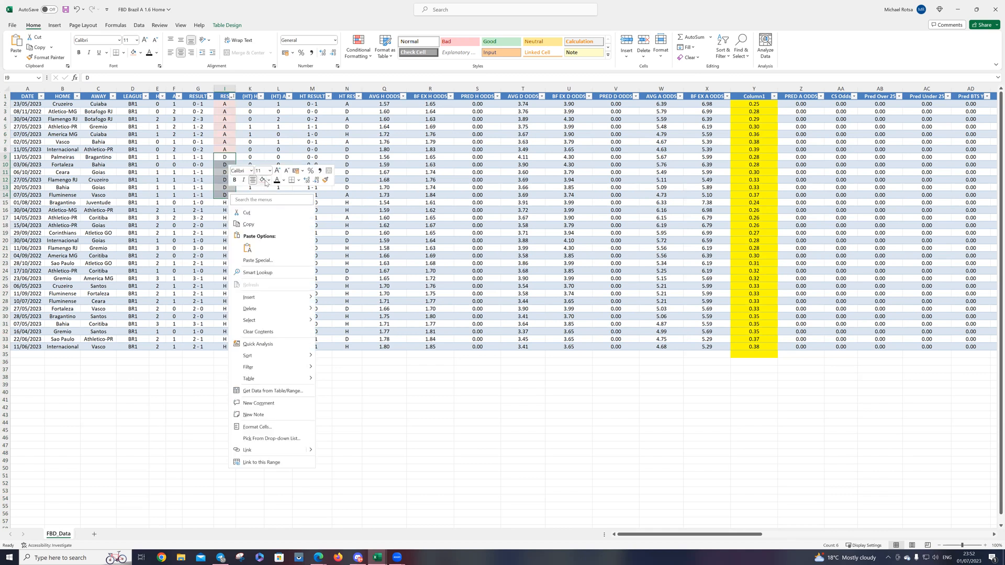
click(268, 180)
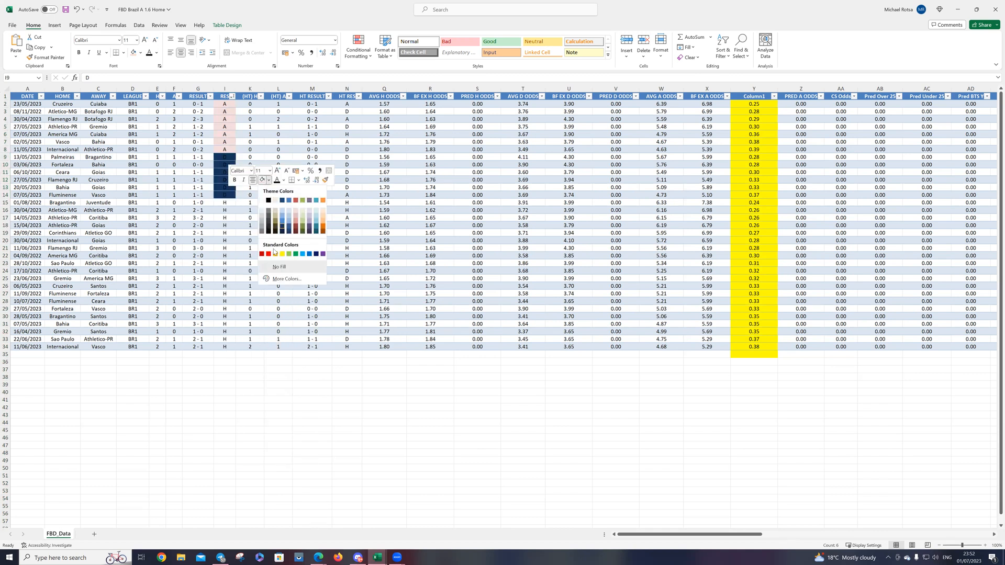
click(323, 224)
Step: Fill the H results in the RES column with tan
drag(230, 202, 226, 346)
right_click(227, 346)
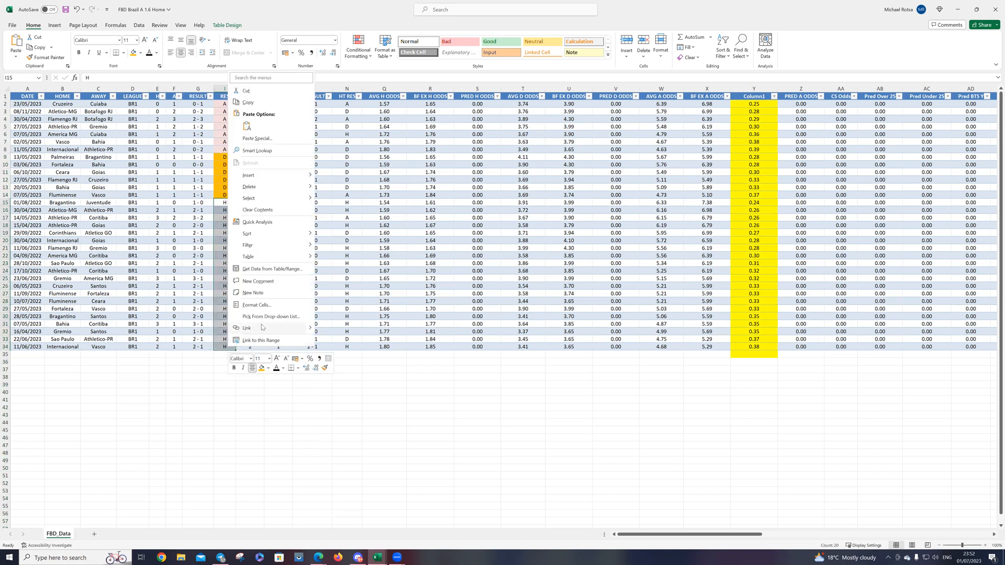
click(268, 369)
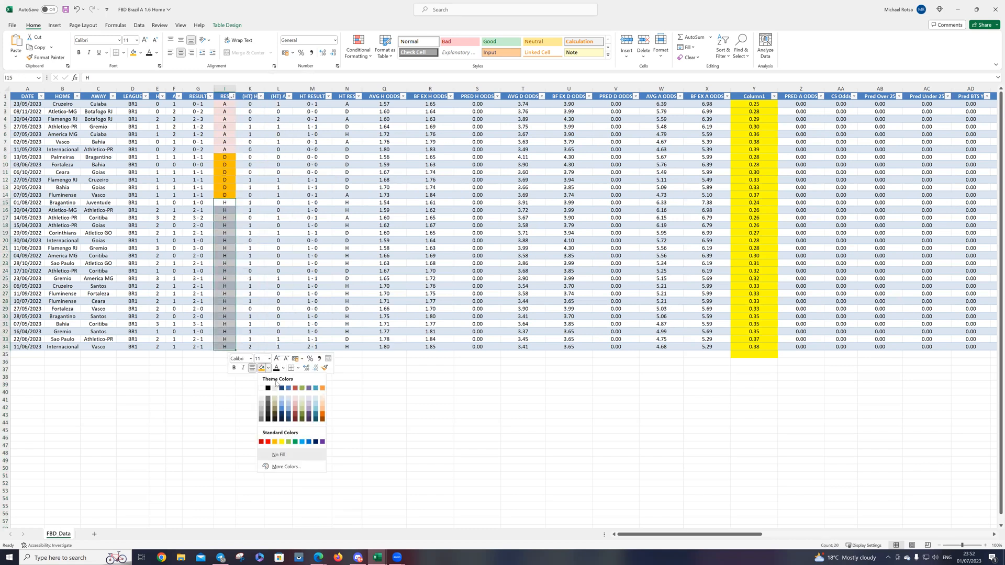
click(274, 403)
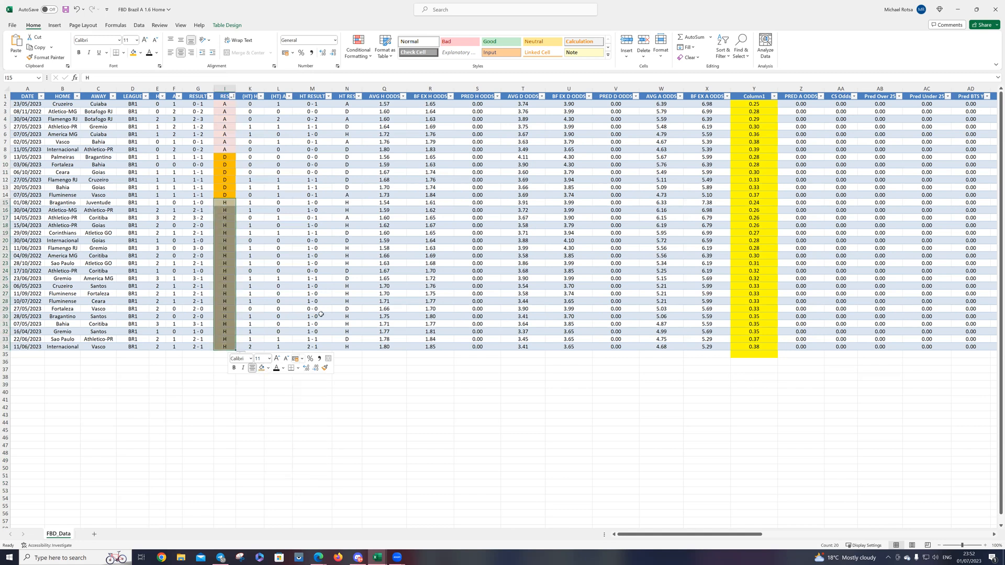
Step: Sort the matches by HT RES from A to Z
click(349, 241)
click(358, 97)
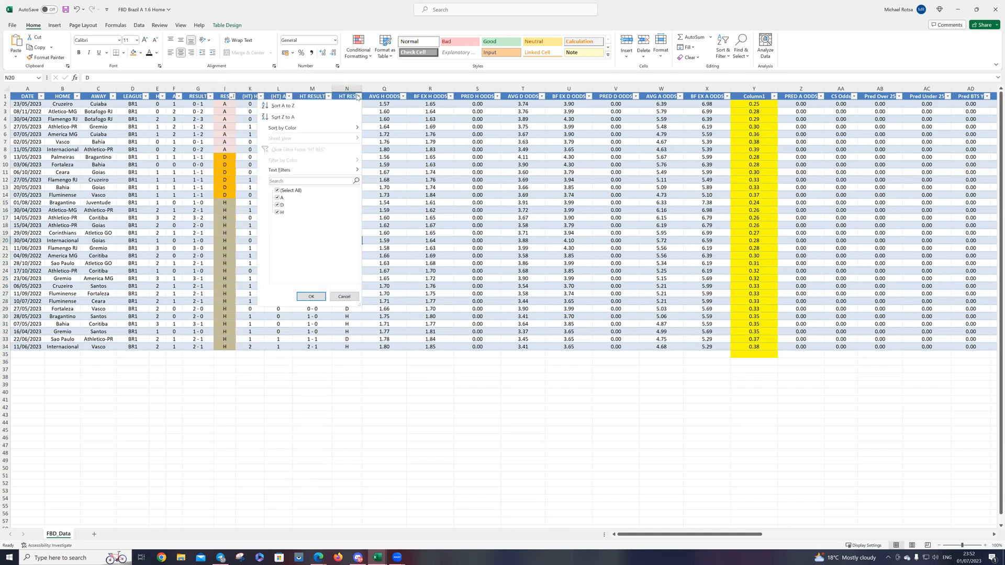
click(283, 105)
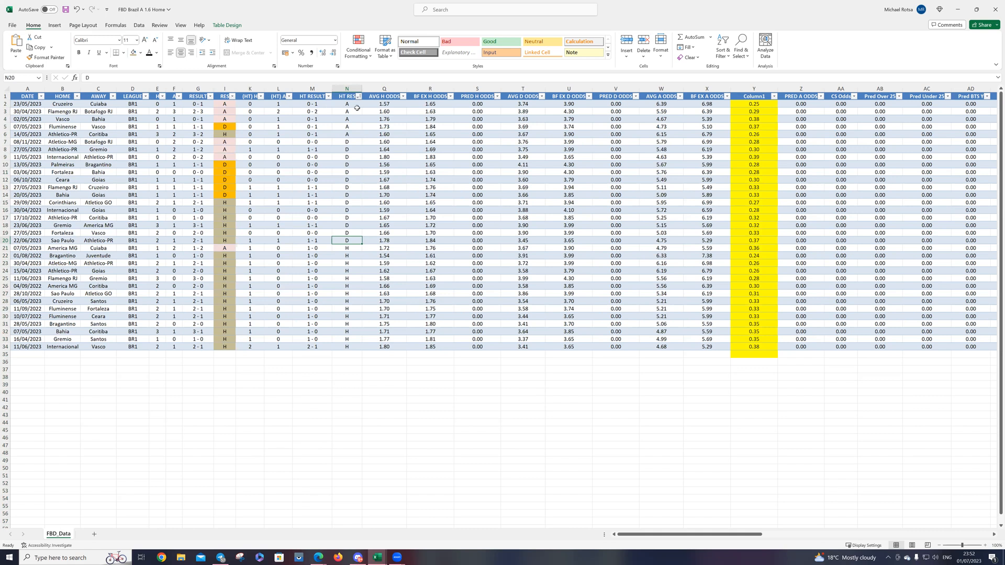
drag(347, 104, 349, 135)
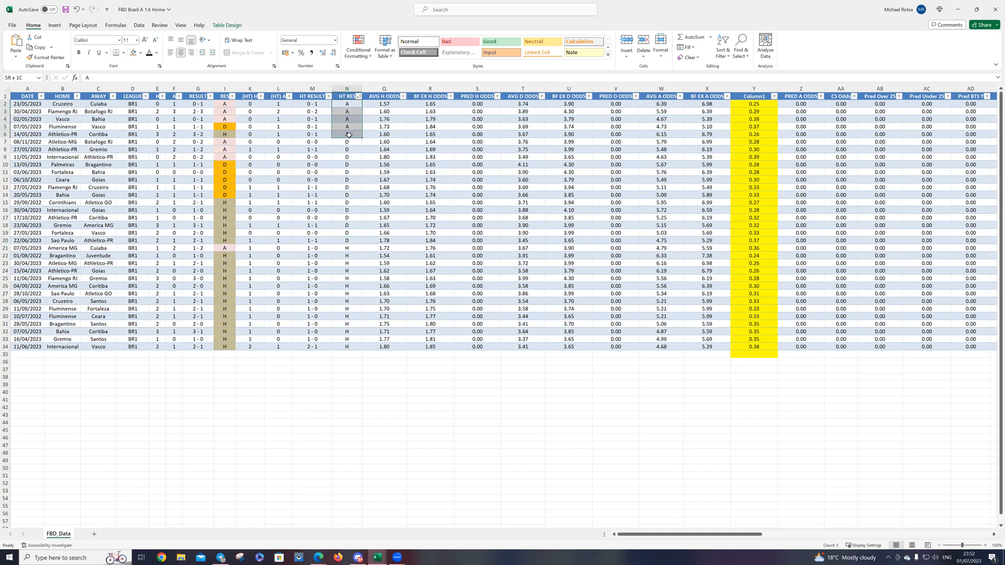
right_click(349, 135)
key(Escape)
click(390, 123)
key(Escape)
Step: Fill the H results in the HT RES column with tan
drag(352, 248, 343, 347)
right_click(342, 349)
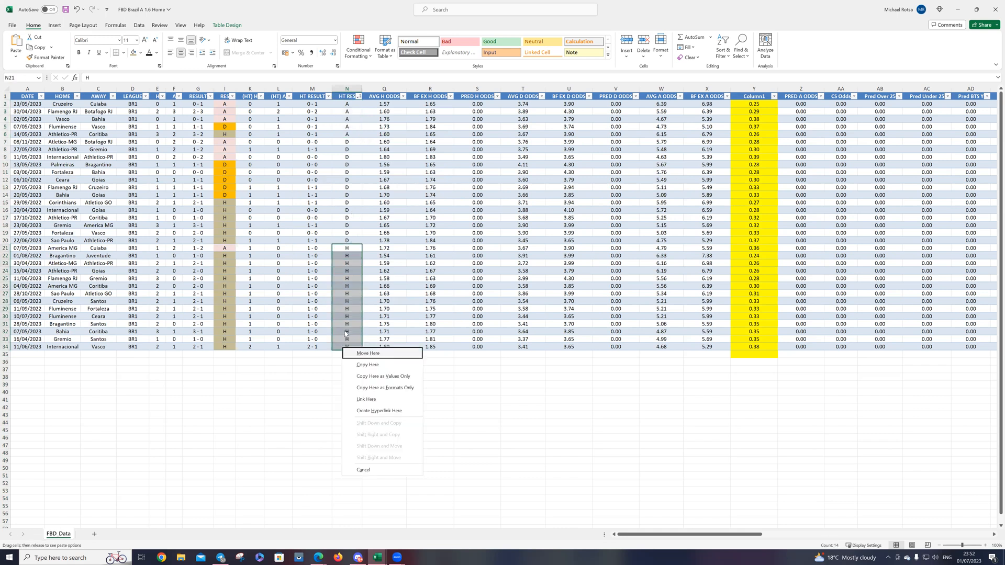
right_click(346, 332)
key(Escape)
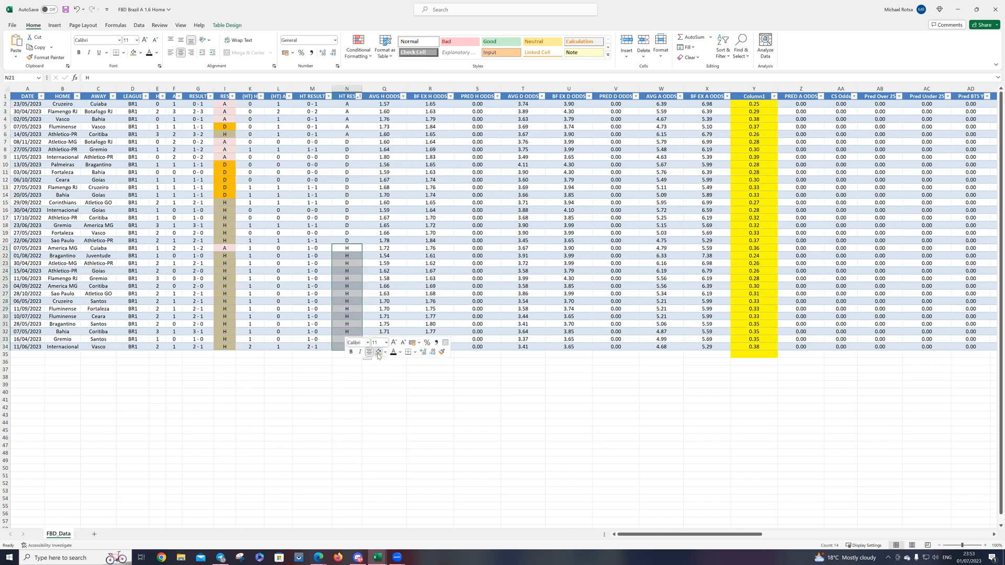
click(378, 353)
Step: Fill the D results in the HT RES column with orange
drag(352, 142, 348, 241)
right_click(348, 240)
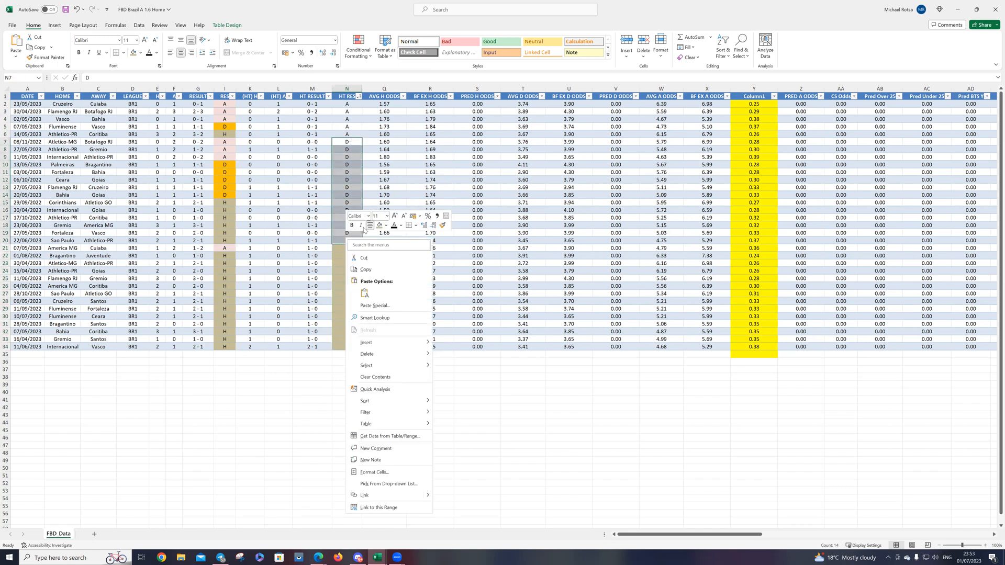
click(386, 225)
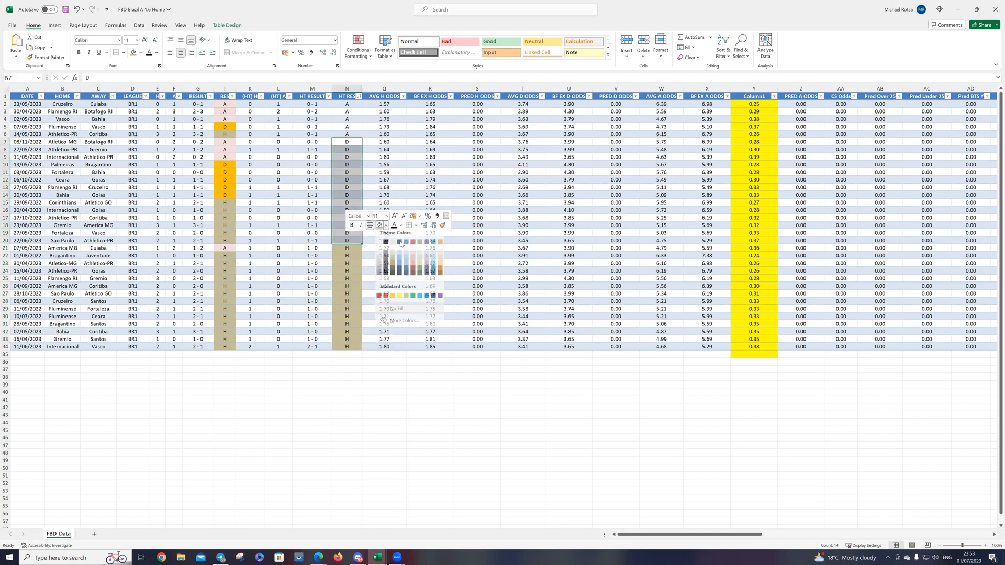
click(393, 300)
Step: Fill the A results in the HT RES column with light red
drag(347, 105, 347, 134)
right_click(347, 134)
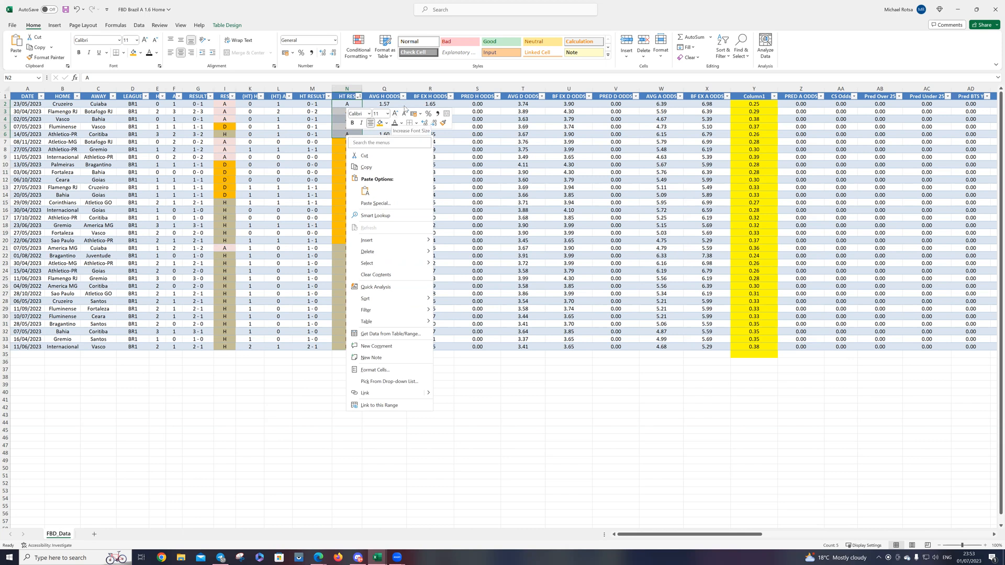
click(386, 123)
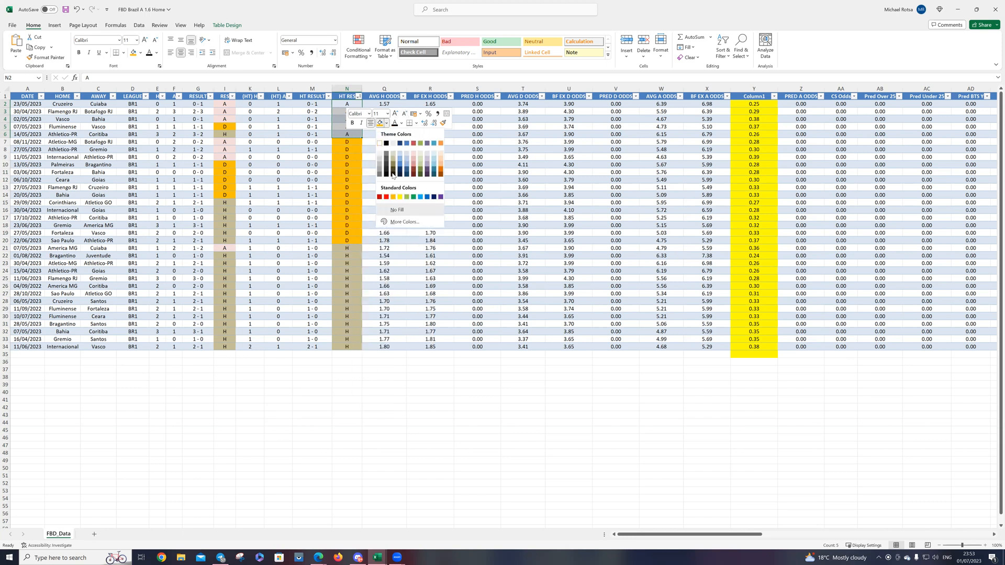
click(413, 153)
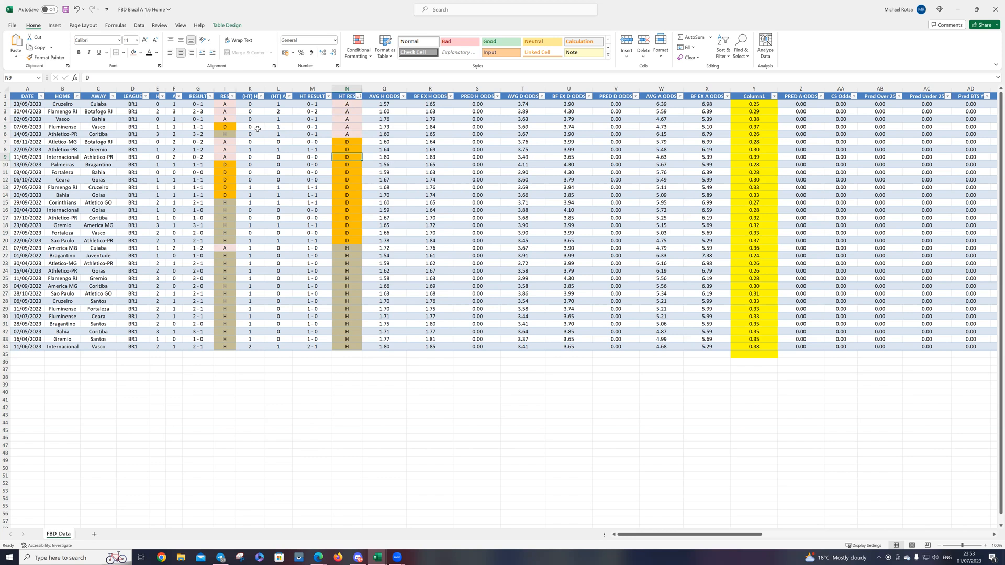
Step: Sort the matches by the yellow odds-ratio column, Column1, from smallest to largest
click(517, 151)
click(773, 97)
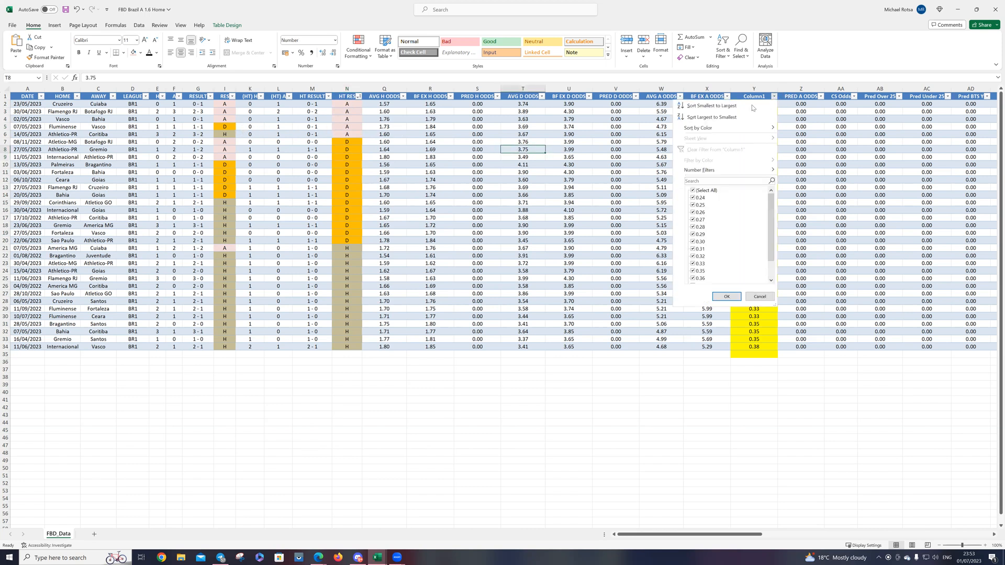
click(726, 106)
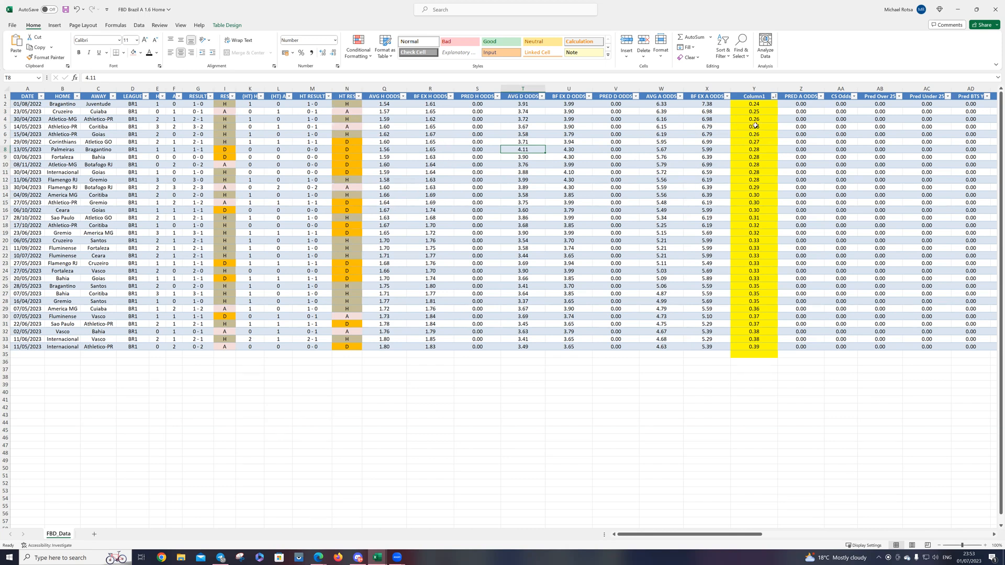
Step: Filter Column1 to show only the matches with ratios from 0.26 to 0.33
click(774, 97)
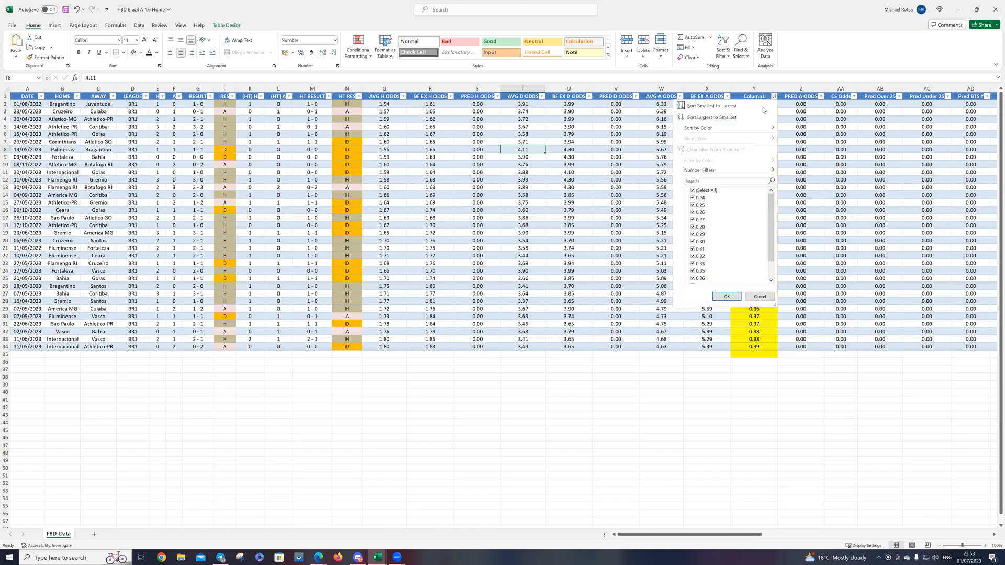
click(702, 191)
click(700, 213)
click(700, 220)
click(700, 227)
click(700, 234)
click(700, 242)
click(701, 249)
click(701, 257)
click(701, 263)
click(725, 296)
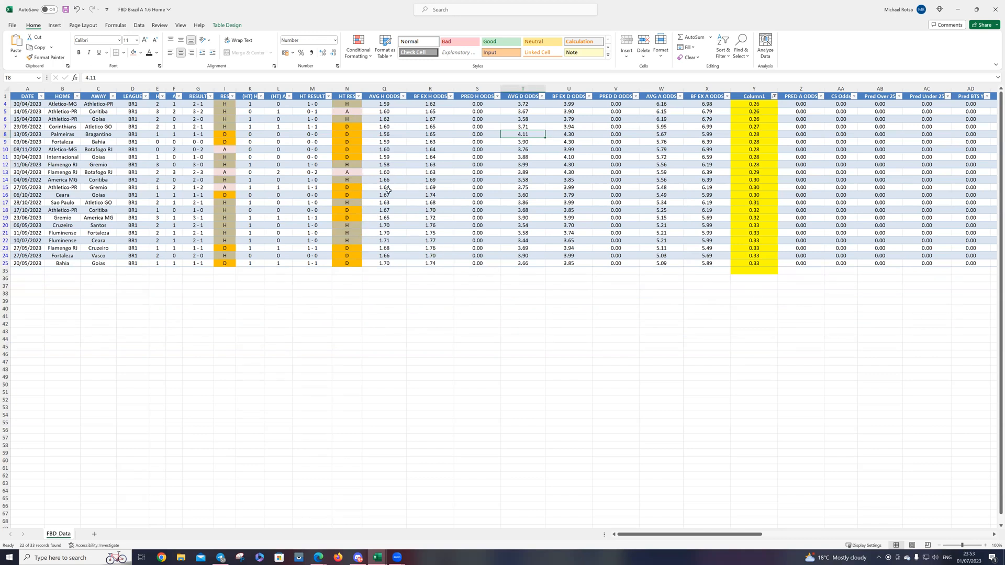
click(358, 97)
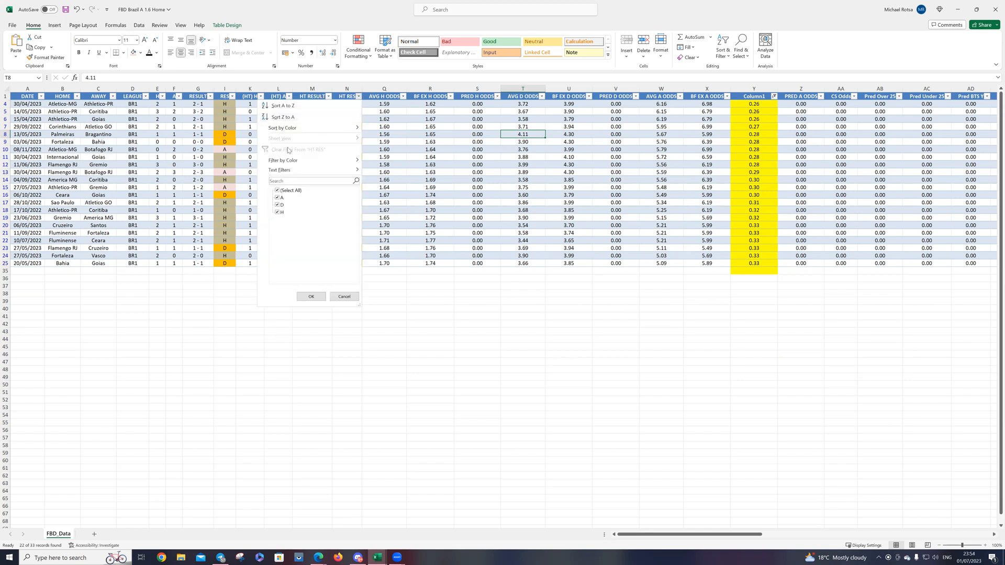
click(310, 297)
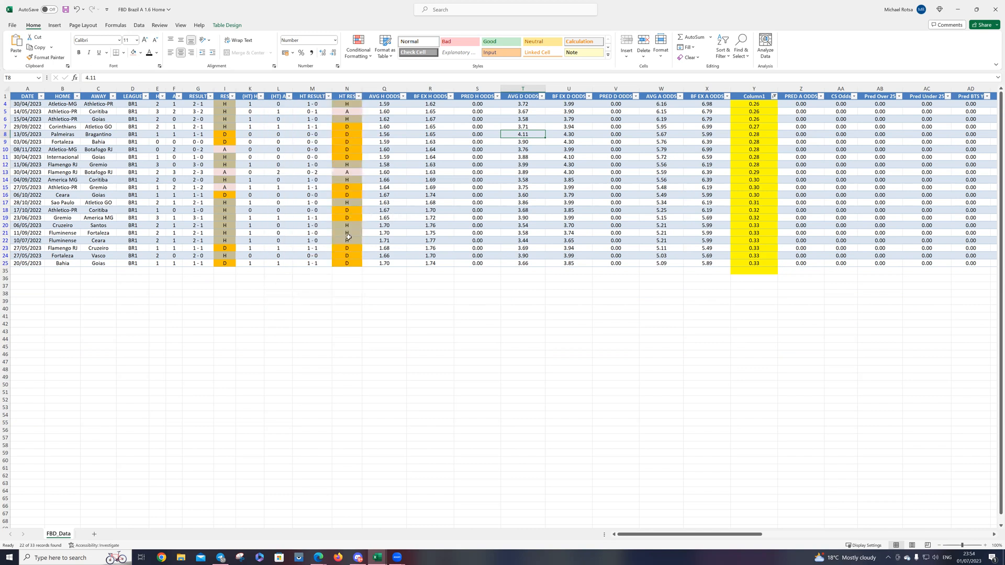
click(358, 96)
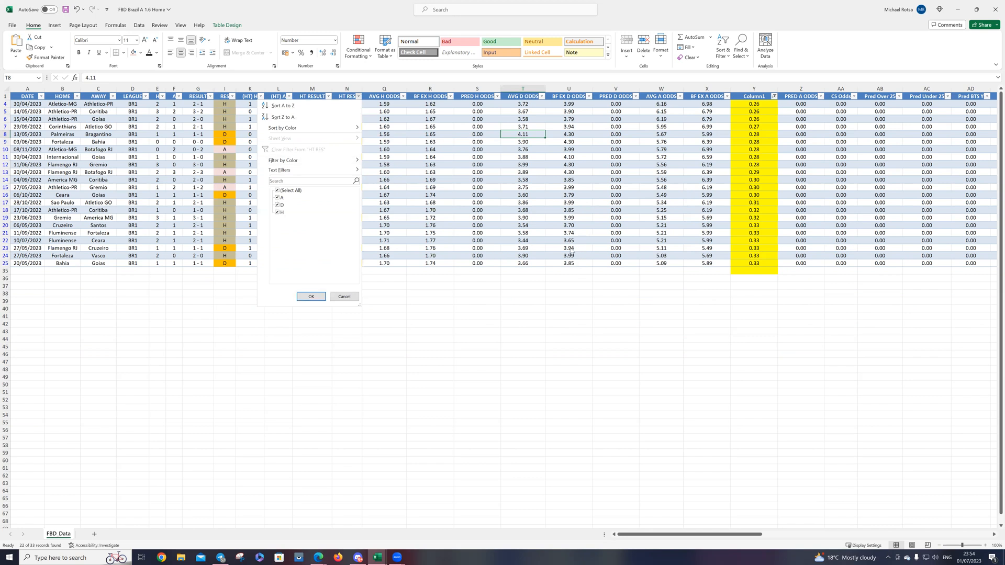
click(463, 248)
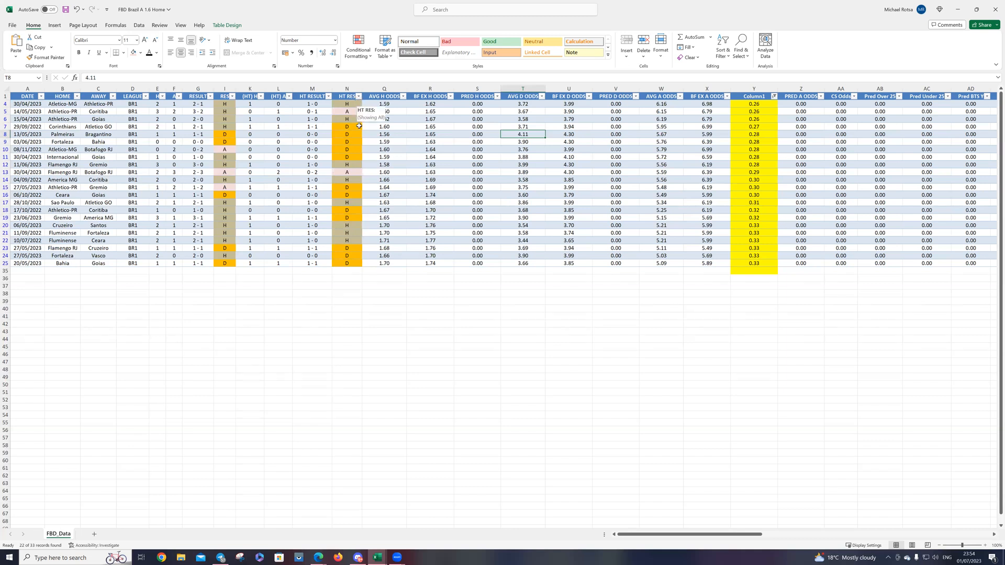
Step: Sort the filtered matches by HT RES from A to Z and compare the H group with the A and D group
click(358, 97)
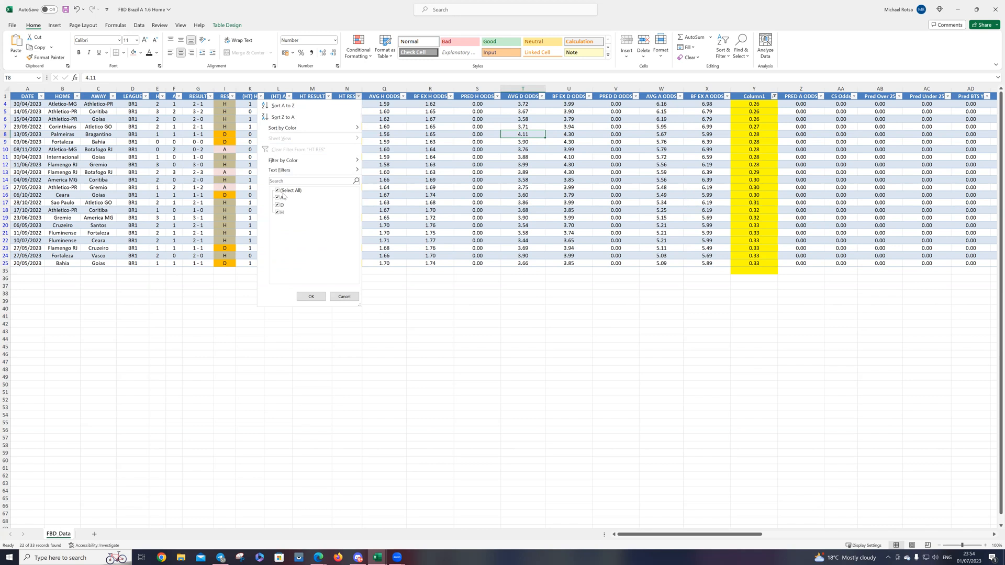
click(281, 105)
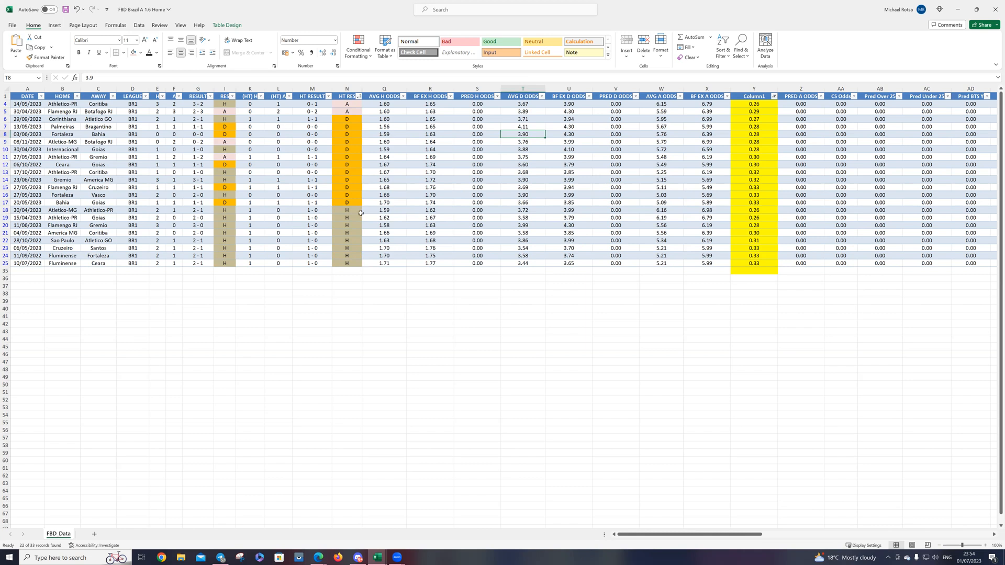
drag(351, 211, 348, 265)
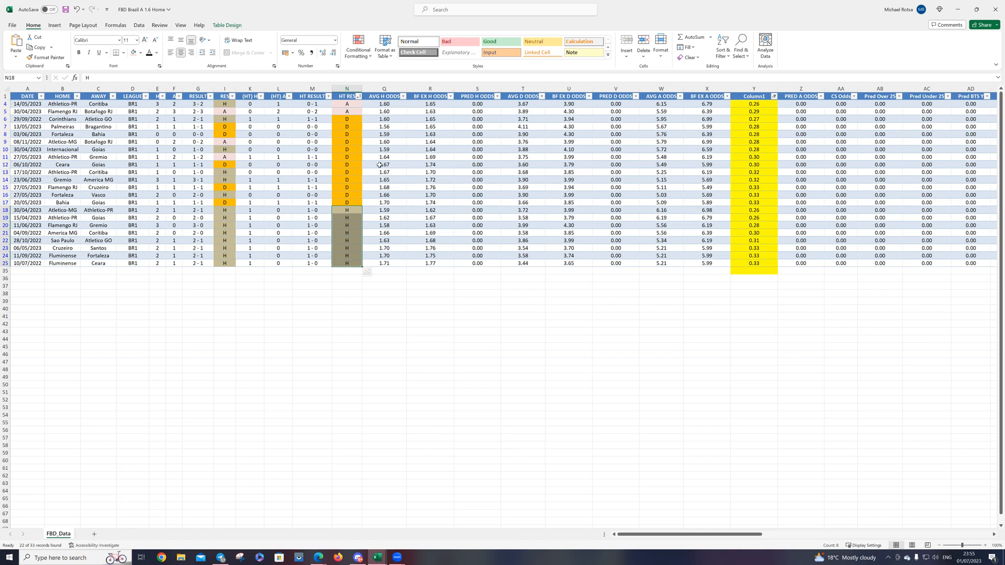
drag(352, 103, 353, 201)
click(347, 286)
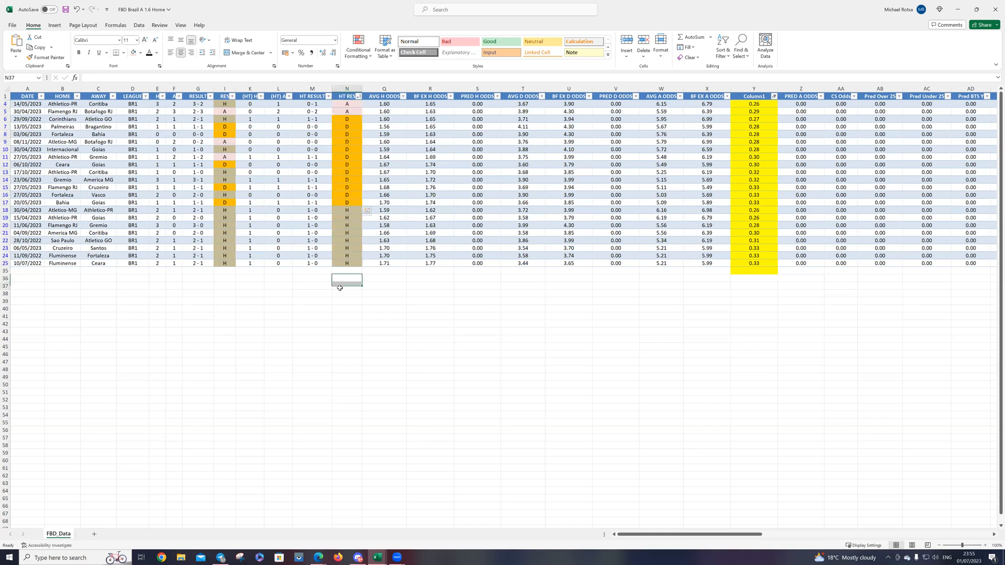
Step: Sort the filtered matches by RES from A to Z and look through the remaining odds columns
click(232, 96)
click(180, 107)
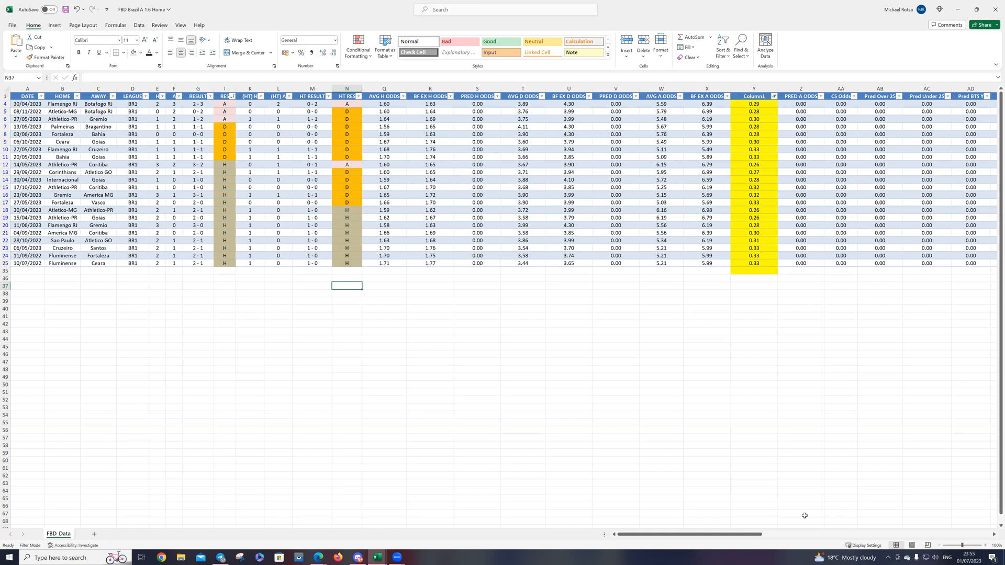
drag(721, 536, 959, 548)
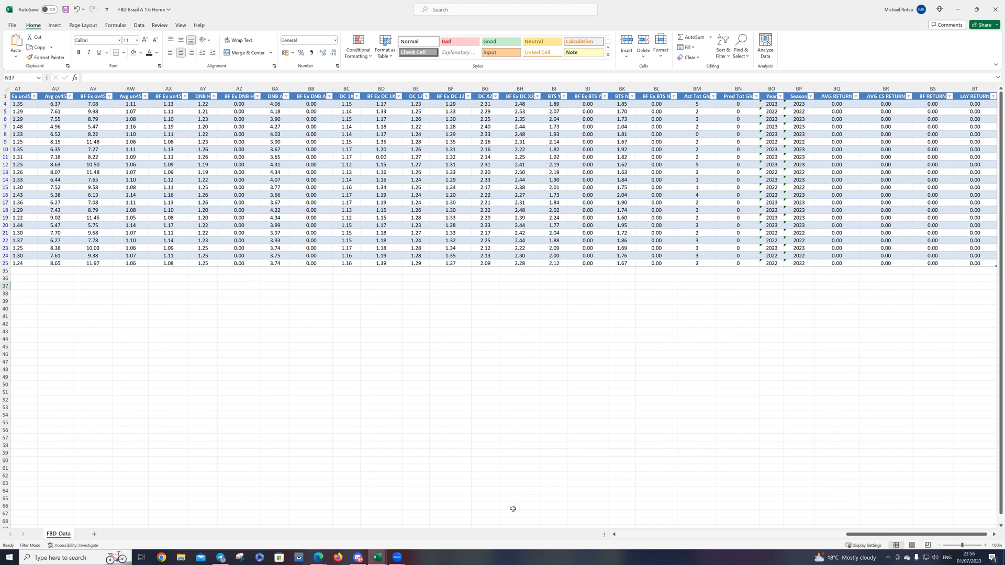
drag(883, 534, 615, 536)
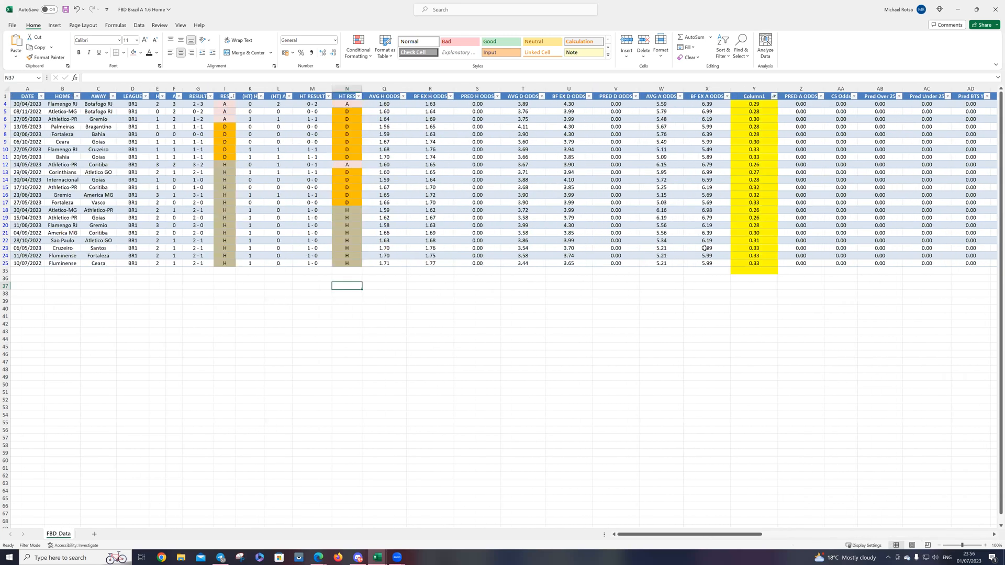
Step: Clear the Column1 filter and sort all matches by Column1 from smallest to largest
click(773, 97)
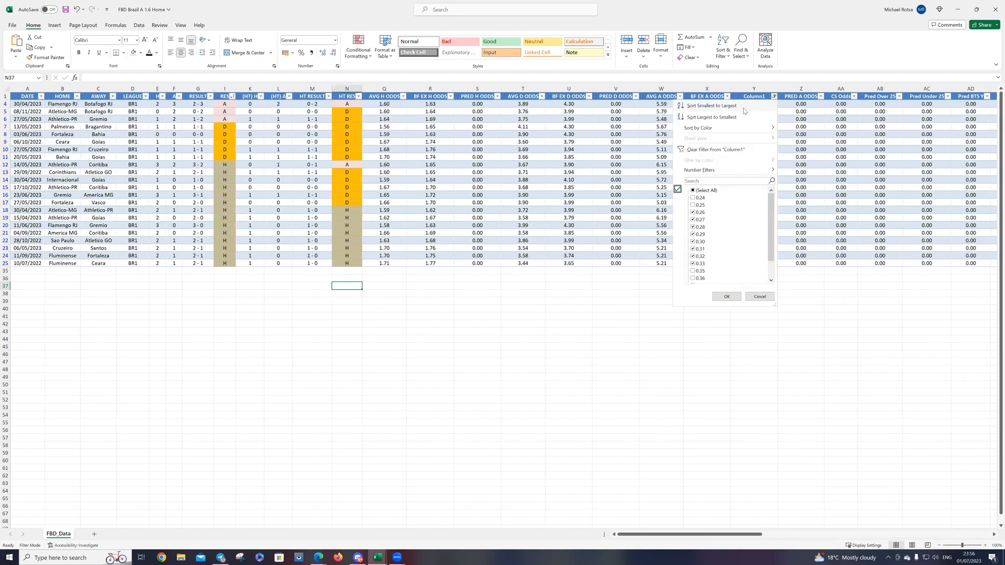
click(703, 150)
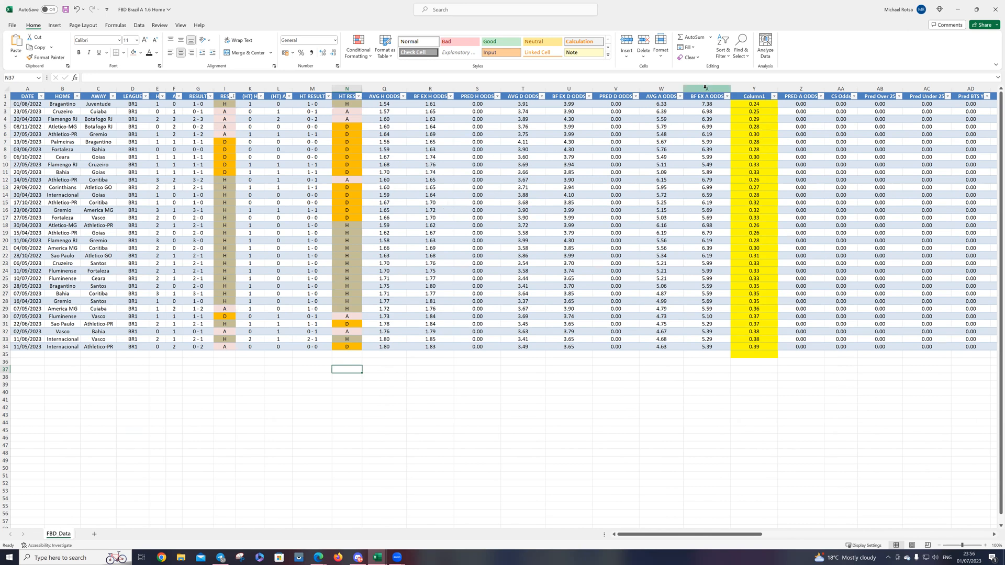
click(773, 96)
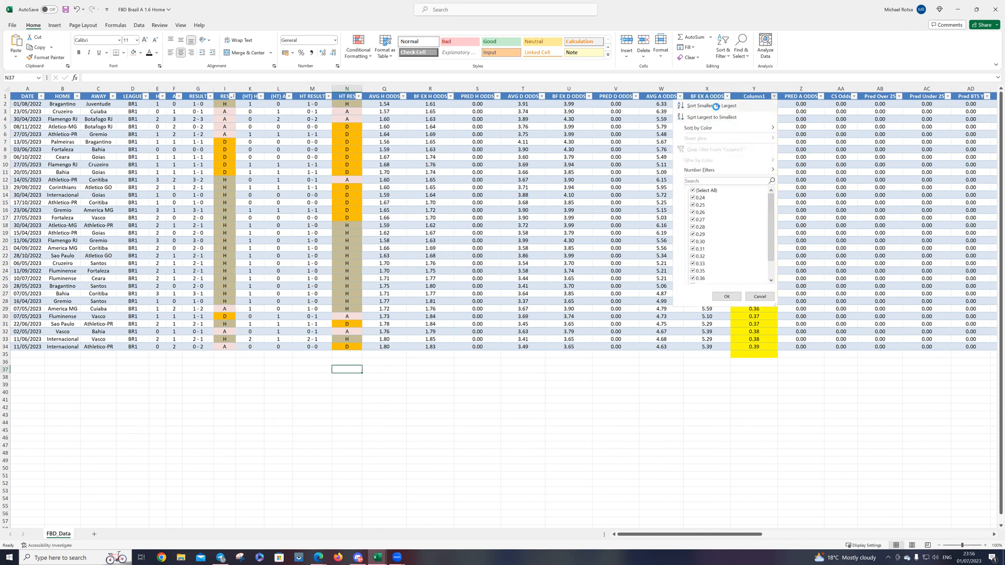
click(716, 107)
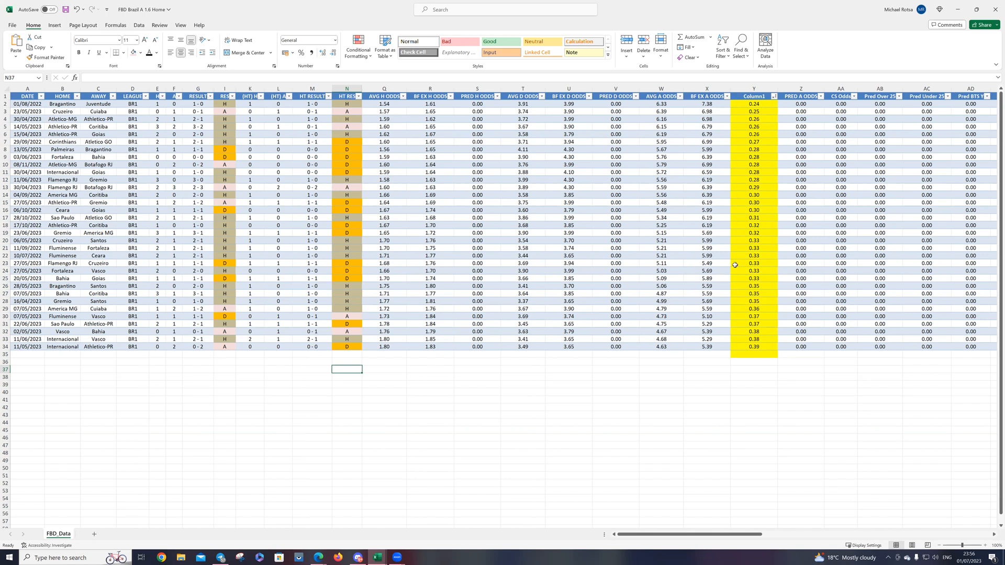
Step: Examine the full-time results of the matches with Column1 ratios from 0.24 to 0.30
click(750, 218)
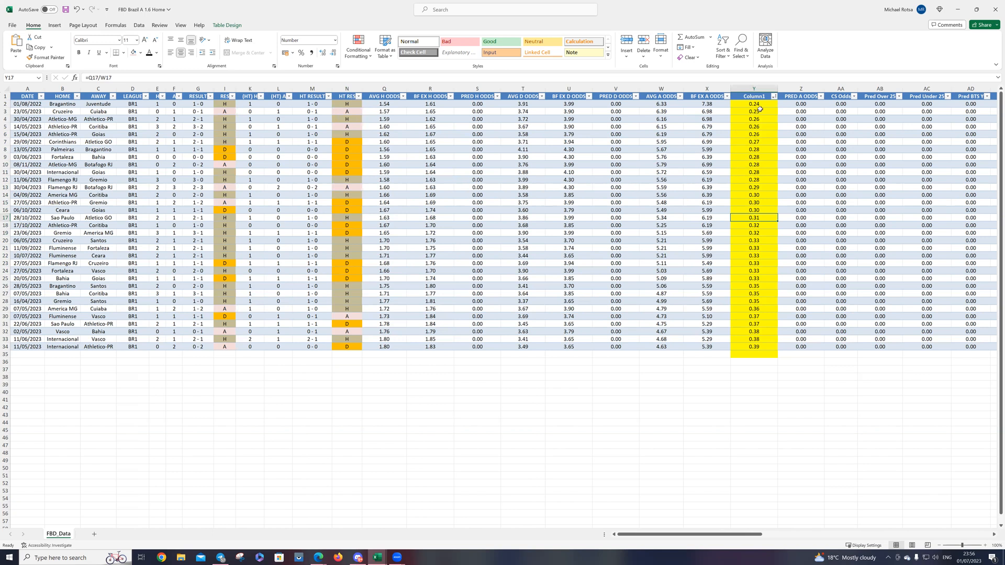
drag(760, 103, 218, 199)
drag(218, 200, 220, 200)
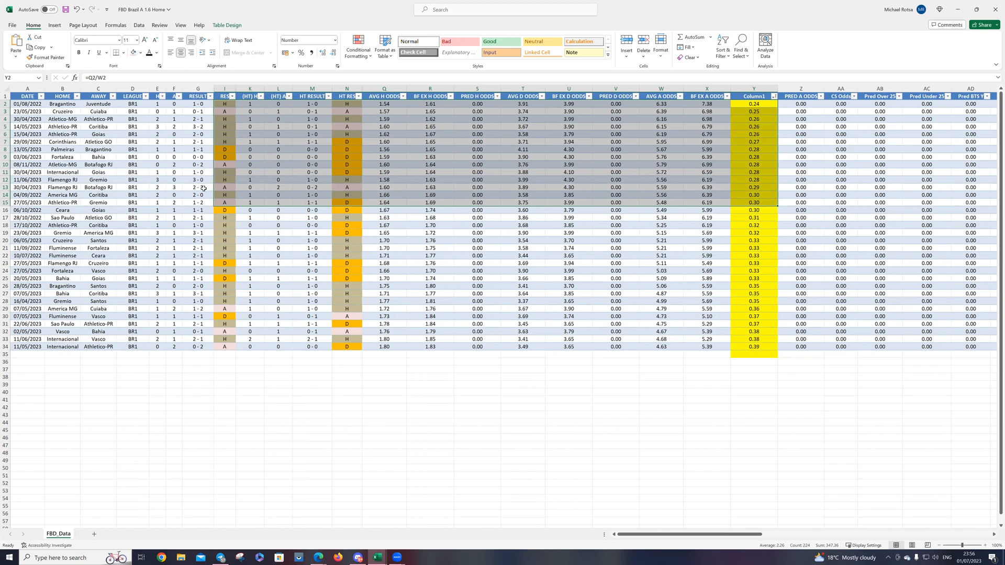
drag(224, 203, 217, 105)
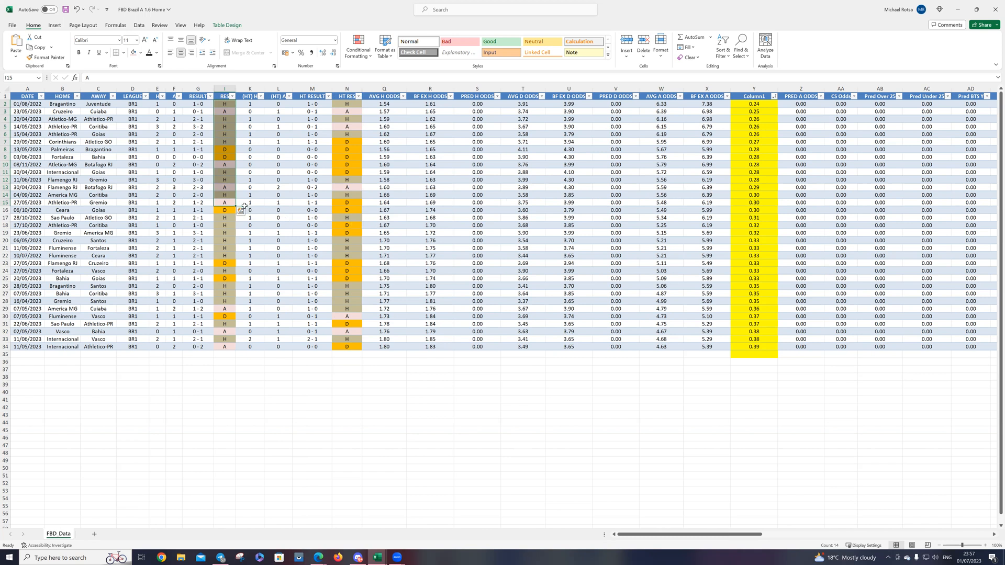
click(218, 196)
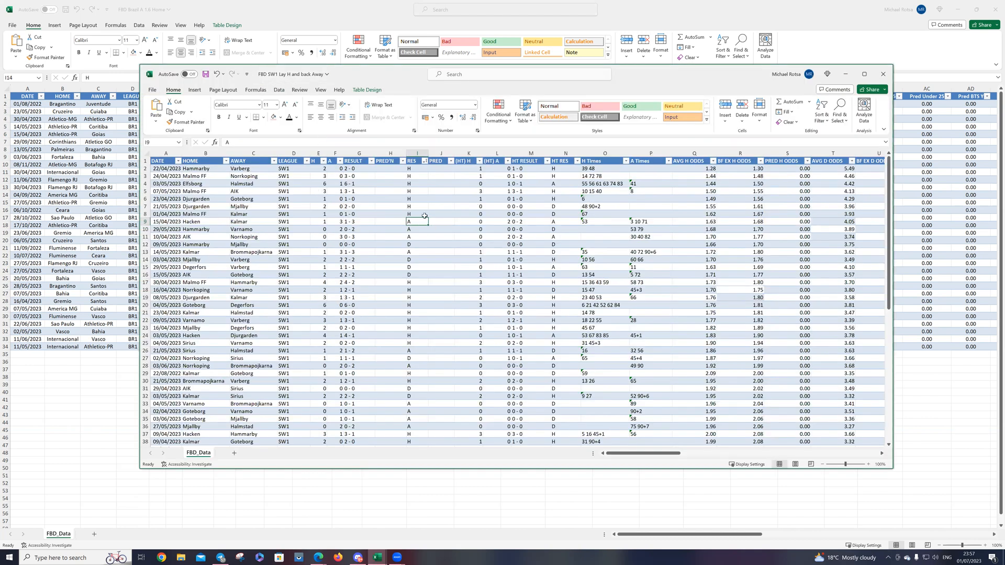
Step: Maximise the FBD SW1 Lay H and back Away workbook and review its AVG H ODDS filter values and LEAGUE column
click(864, 74)
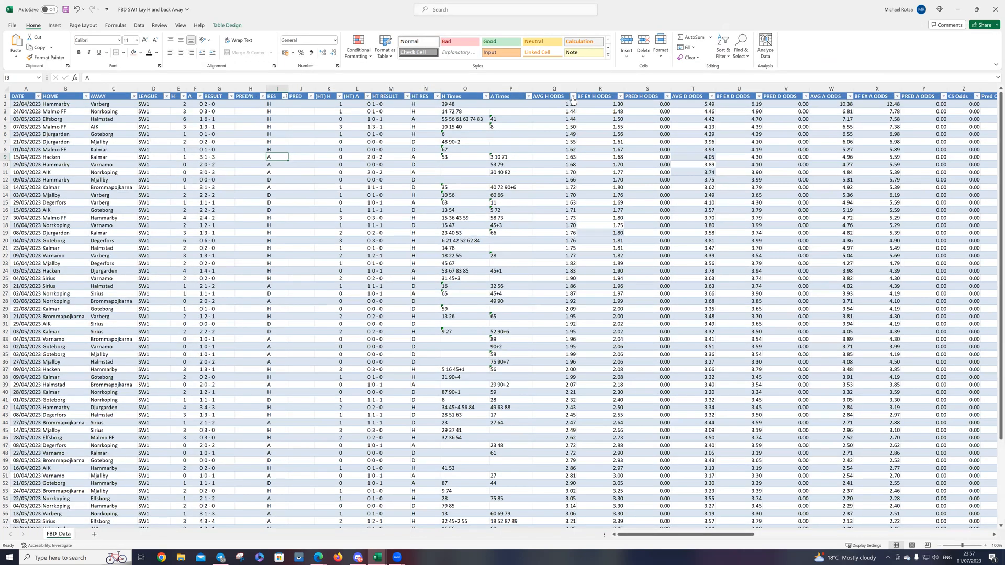
click(572, 96)
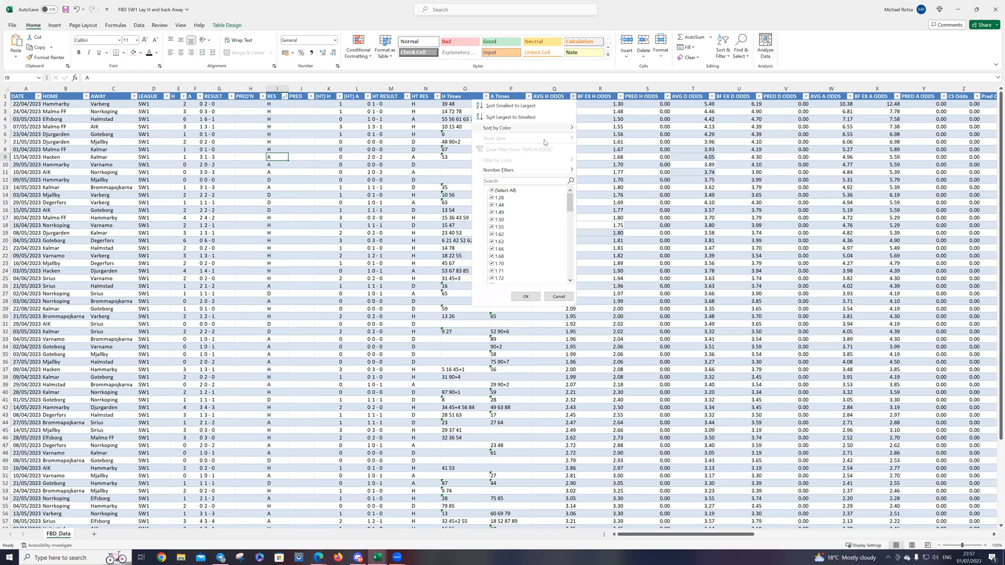
scroll(525, 223, down, 10)
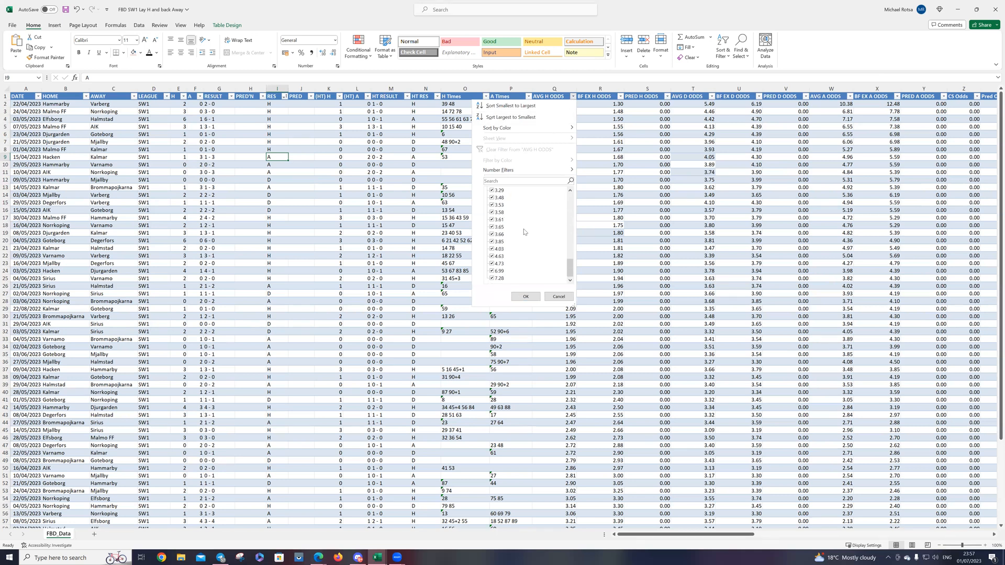
key(Escape)
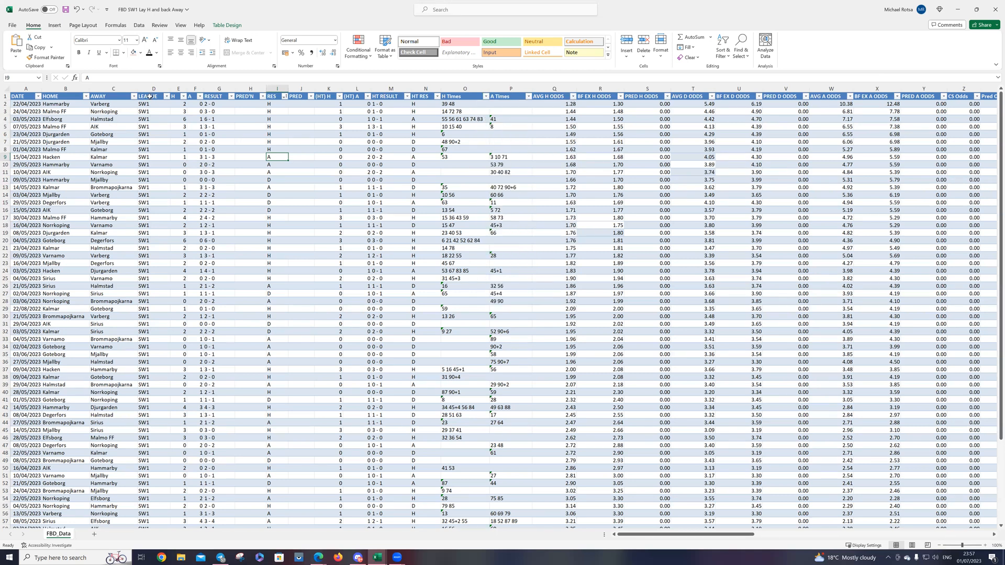
click(153, 89)
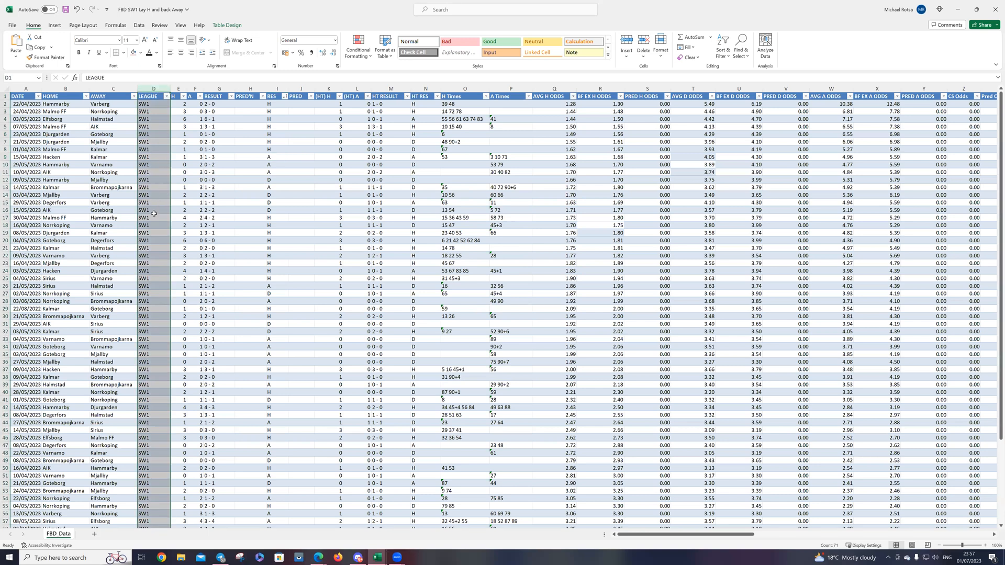
Step: Close the FBD SW1 Lay H and back Away workbook, saving its changes
click(152, 300)
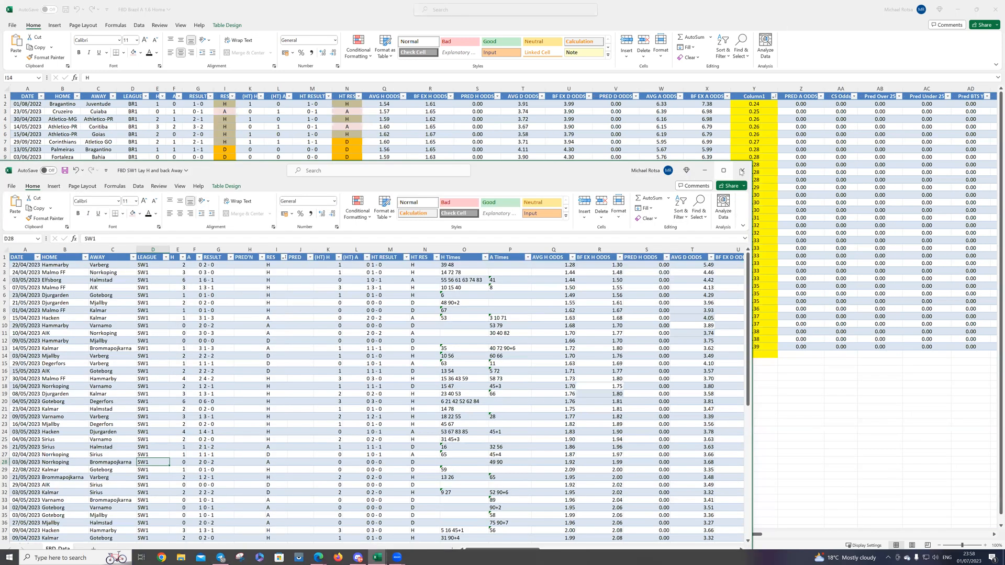
click(741, 170)
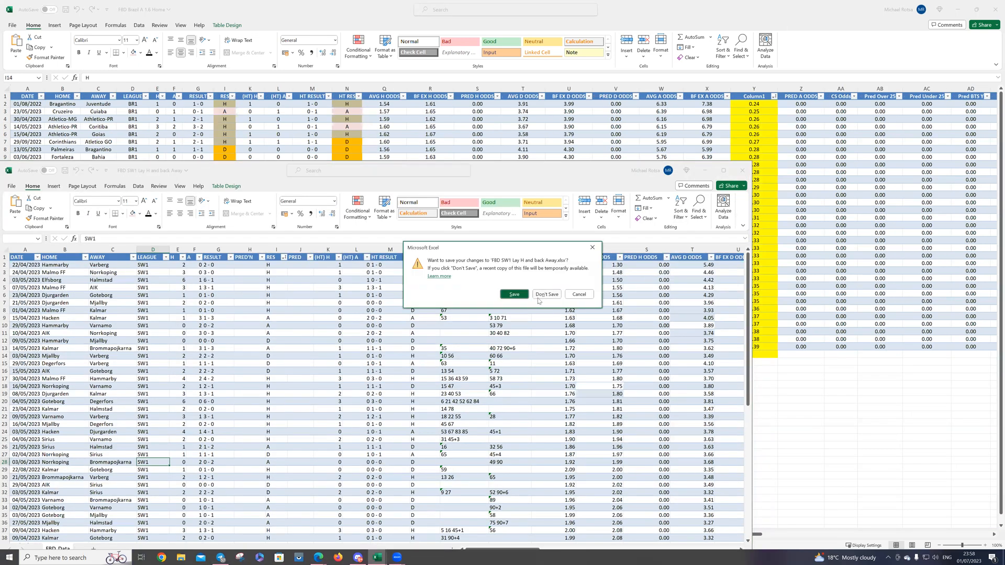
click(515, 295)
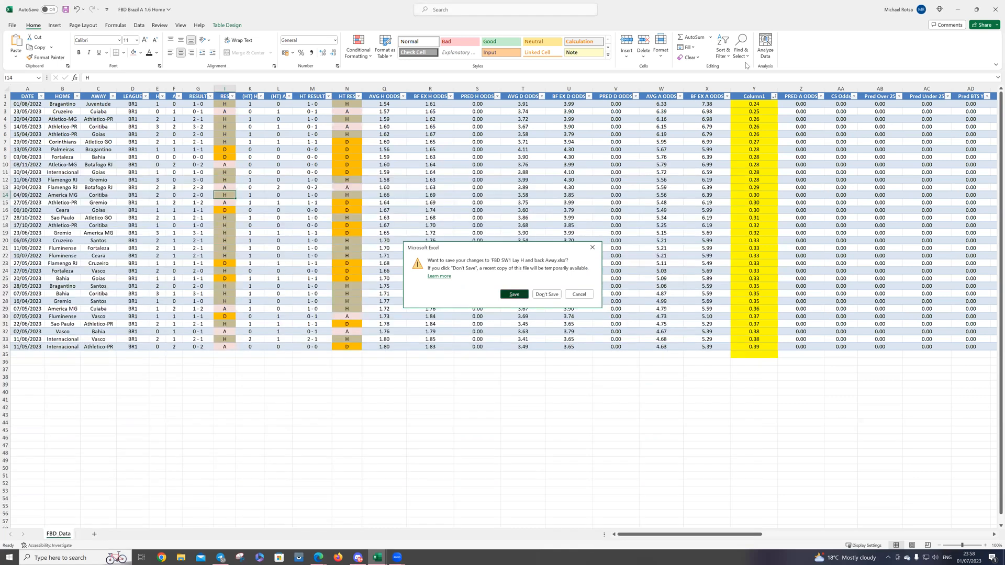
Step: Minimise the Brazil and Home 2.7 workbooks and clear the CoE filter in the Home 1.3 to 1.8 workbook
click(958, 10)
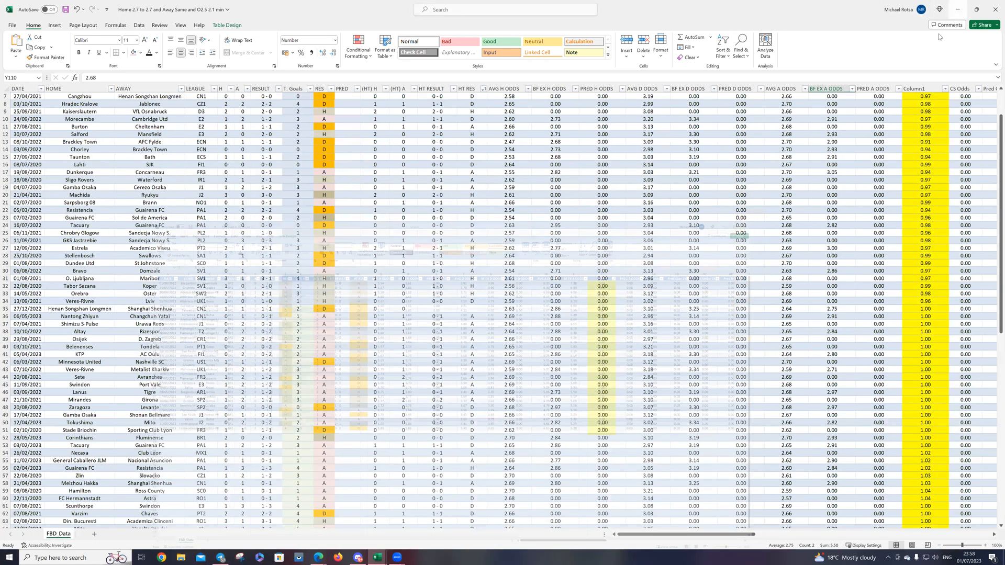
click(954, 11)
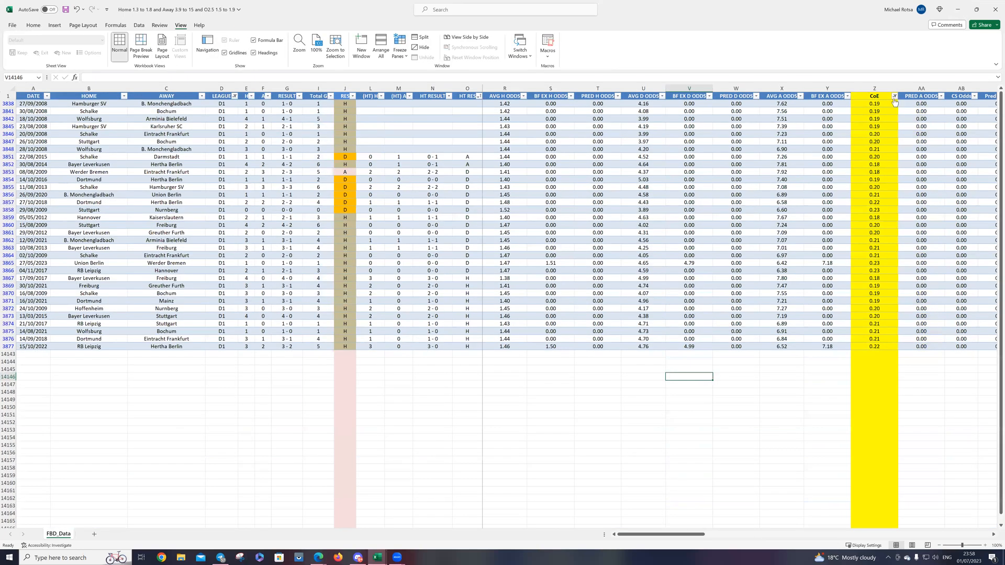
click(895, 95)
click(817, 150)
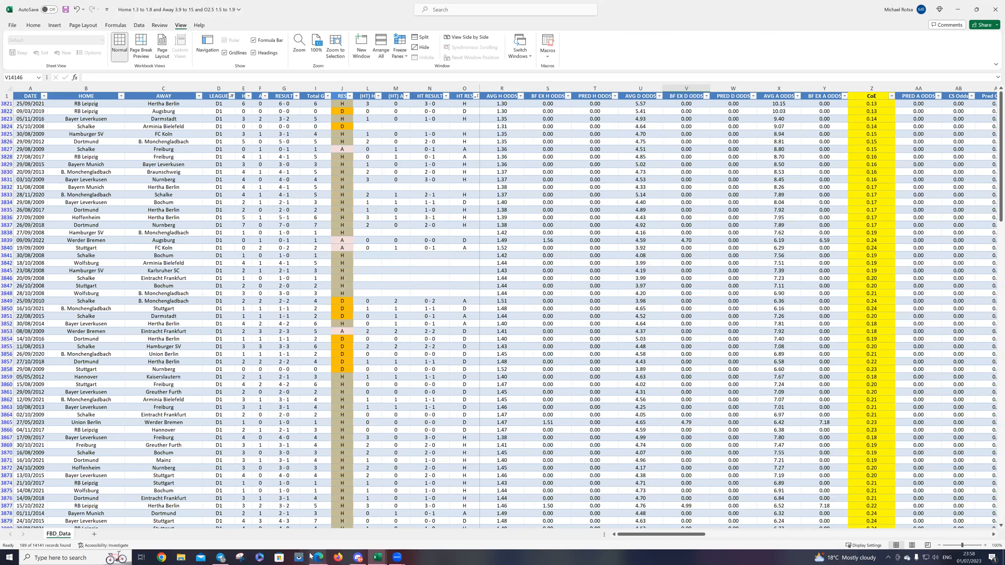
Step: Switch to the Football Bet Data site in Edge, sign out and sign back in with the prefilled login details
mouse_move(317, 556)
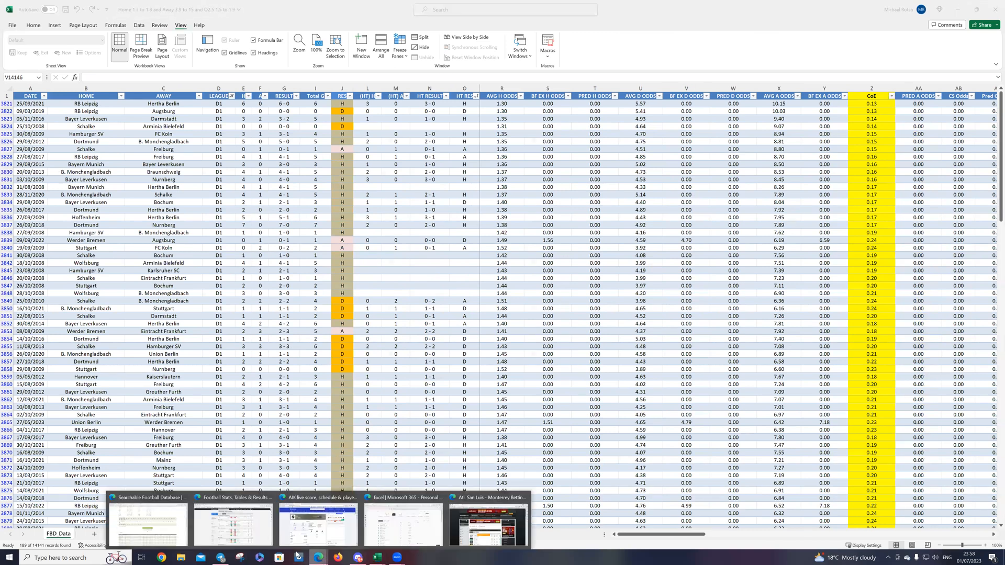
click(156, 530)
click(453, 317)
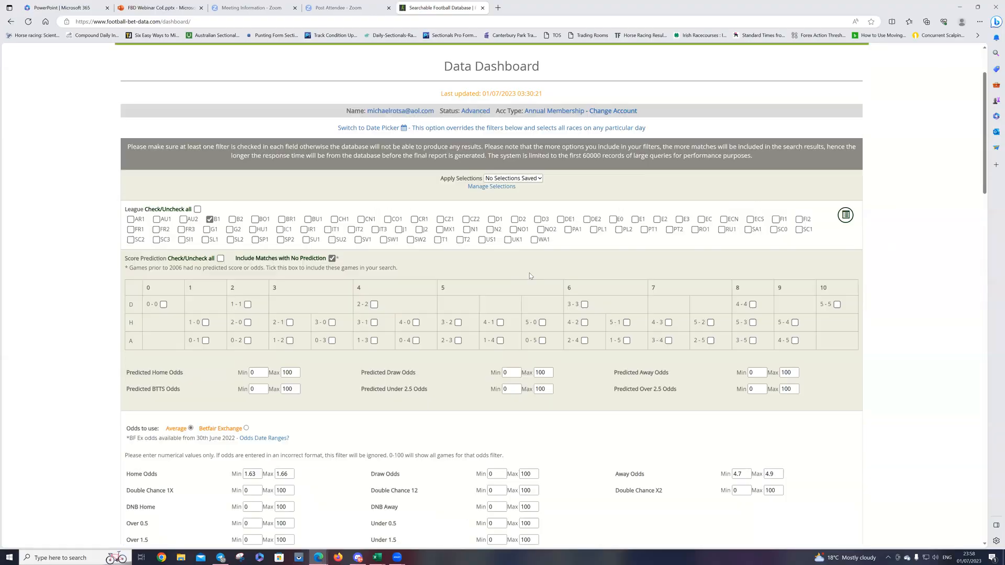
click(832, 97)
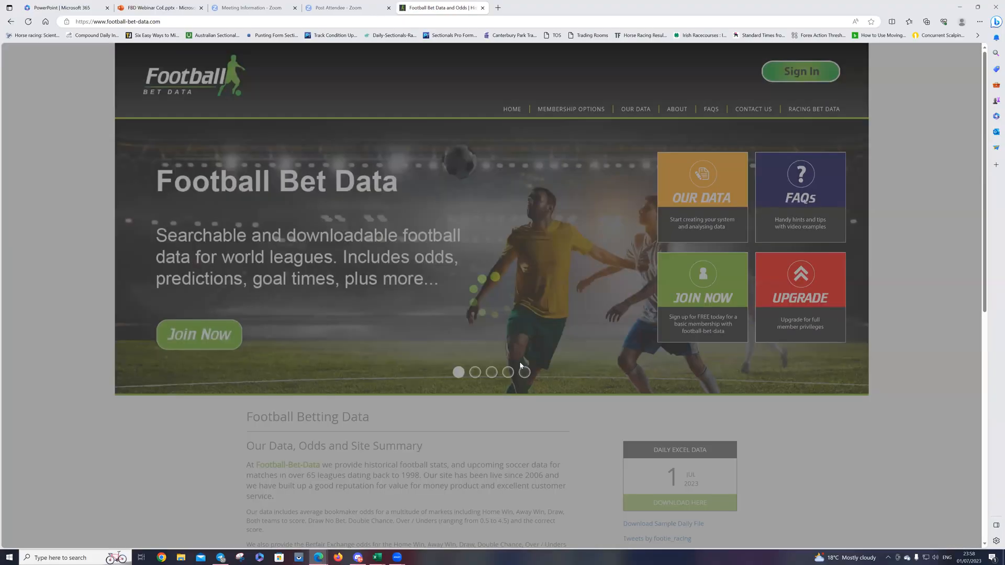
click(788, 78)
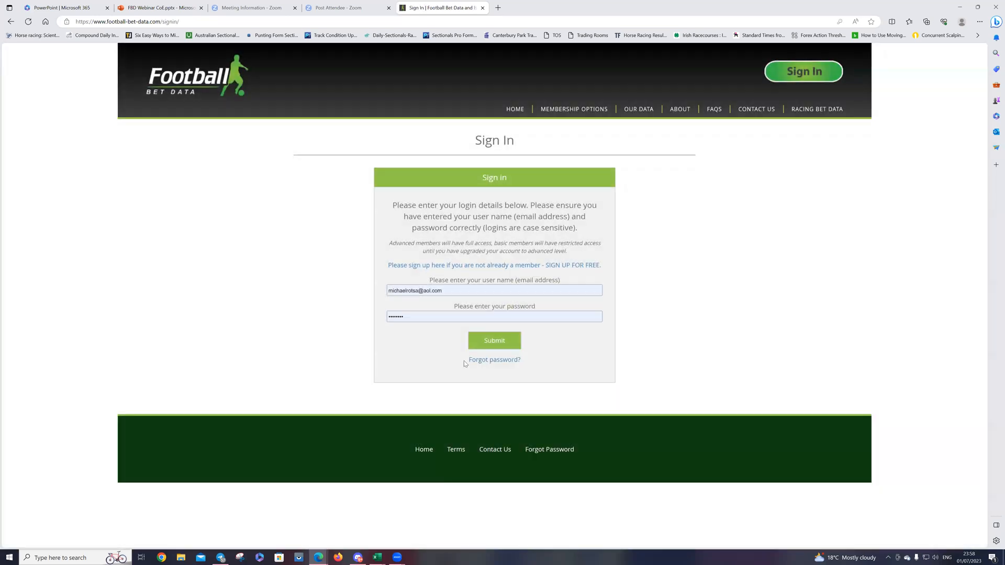
click(486, 343)
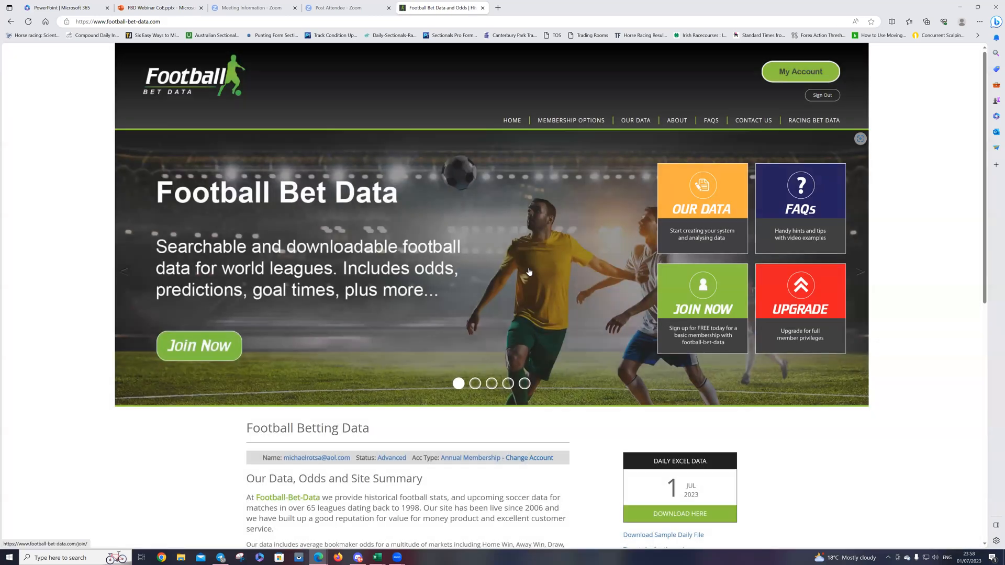
Step: Open the Data Dashboard and include all leagues in the search
mouse_move(639, 127)
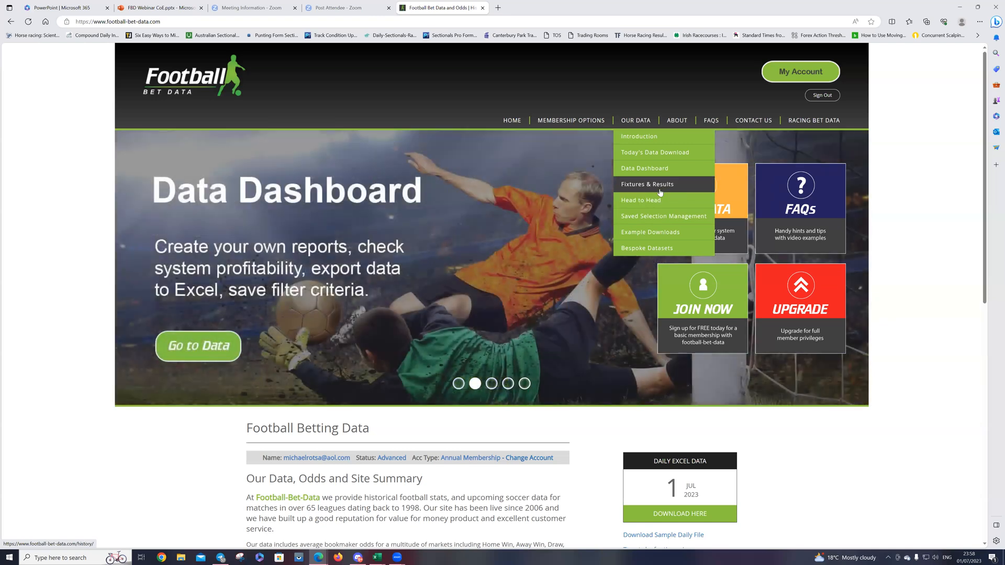
click(648, 169)
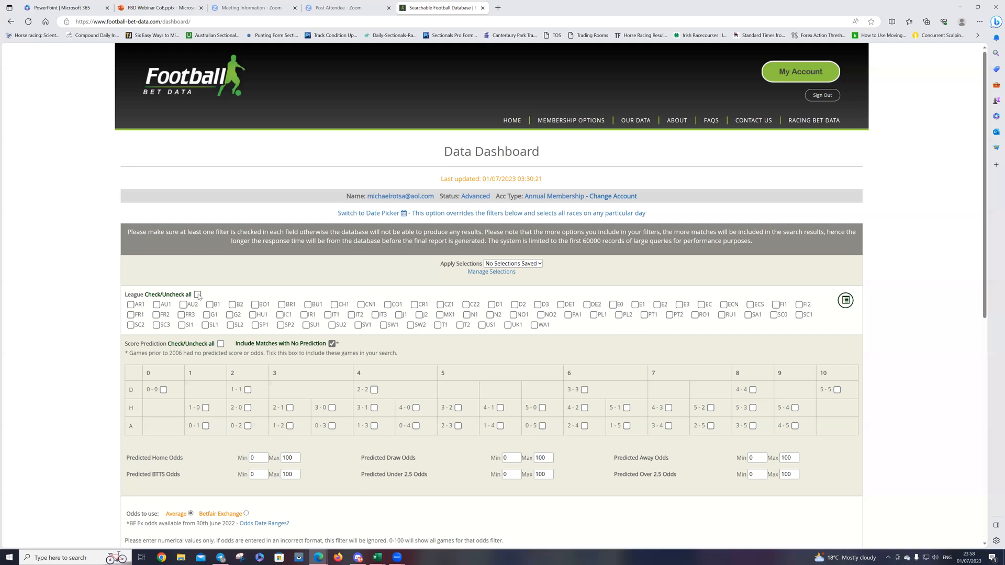
click(198, 294)
scroll(265, 250, down, 5)
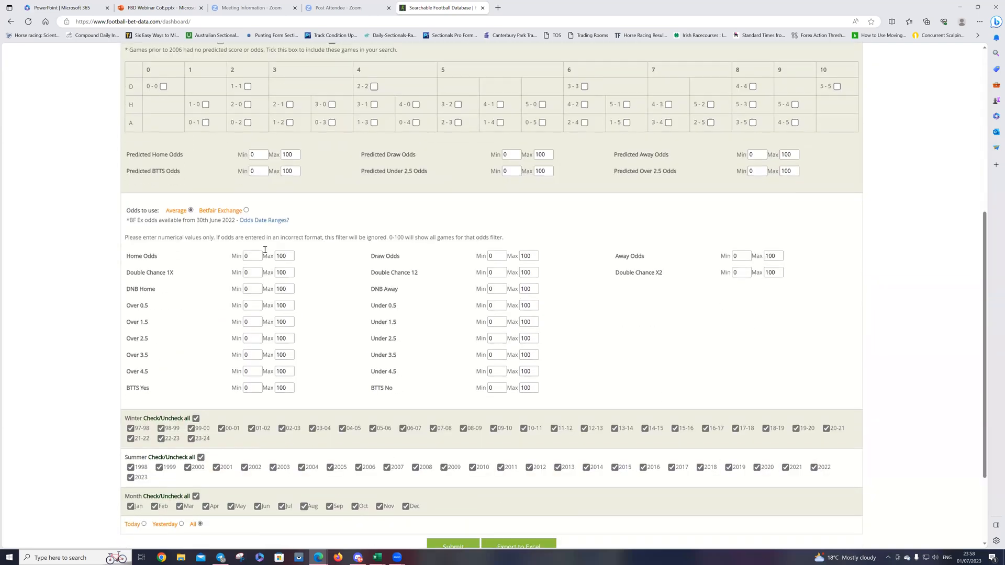
click(497, 256)
key(Tab)
text(1)
text(100)
double_click(499, 256)
text(0)
Step: Search for matches with Away Odds from 1.3 to 1.8 and minimum Home Odds of 4.5
double_click(780, 261)
text(1)
double_click(744, 257)
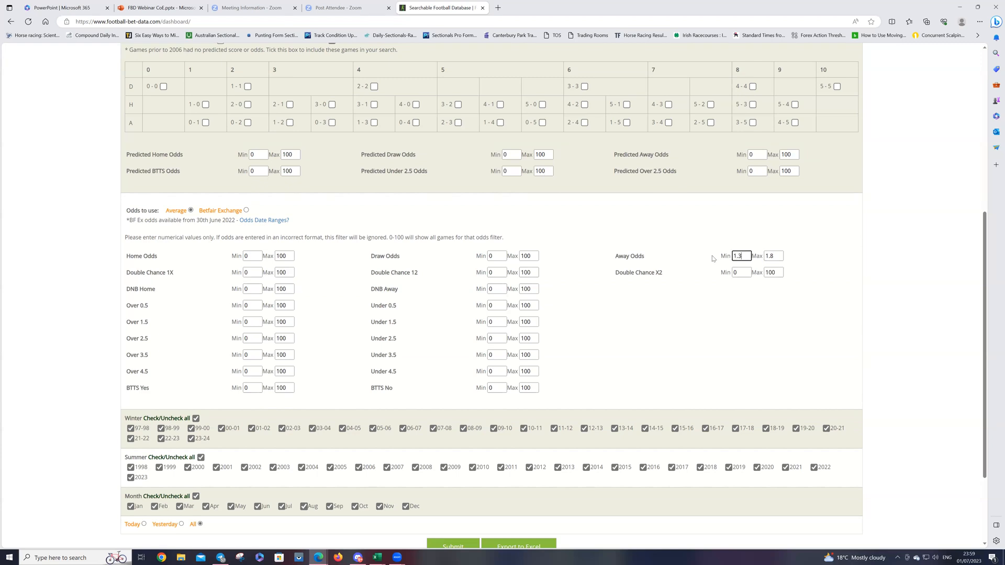
double_click(252, 256)
scroll(438, 444, down, 2)
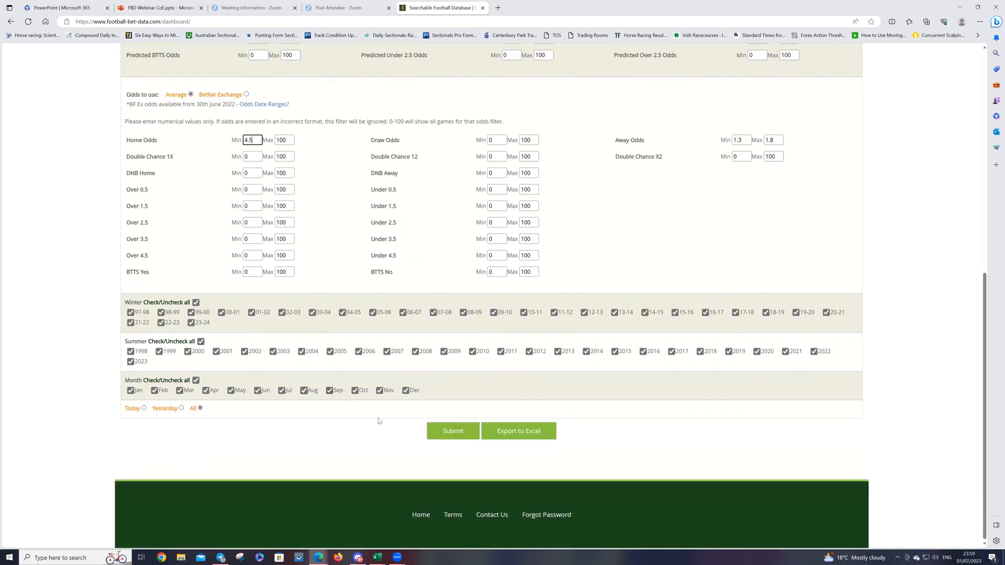
click(459, 437)
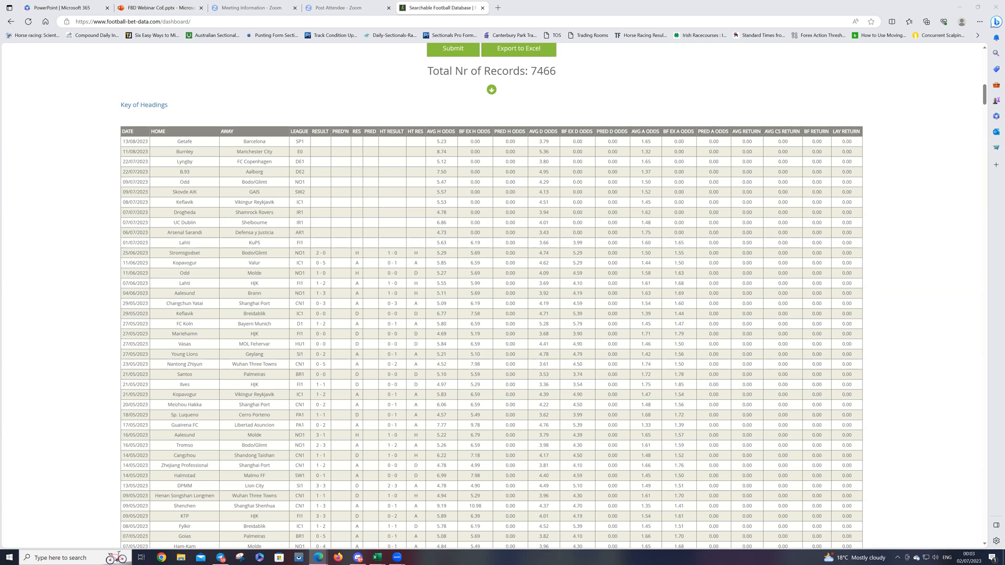
Step: Examine the returned match records together with the league, odds and season filters used for the search
scroll(324, 395, down, 4)
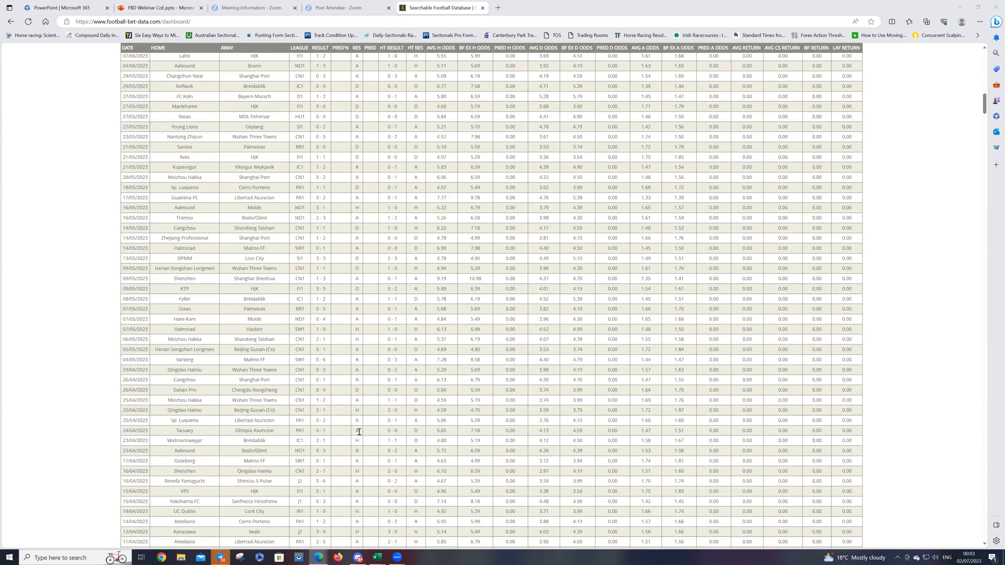
scroll(369, 411, up, 5)
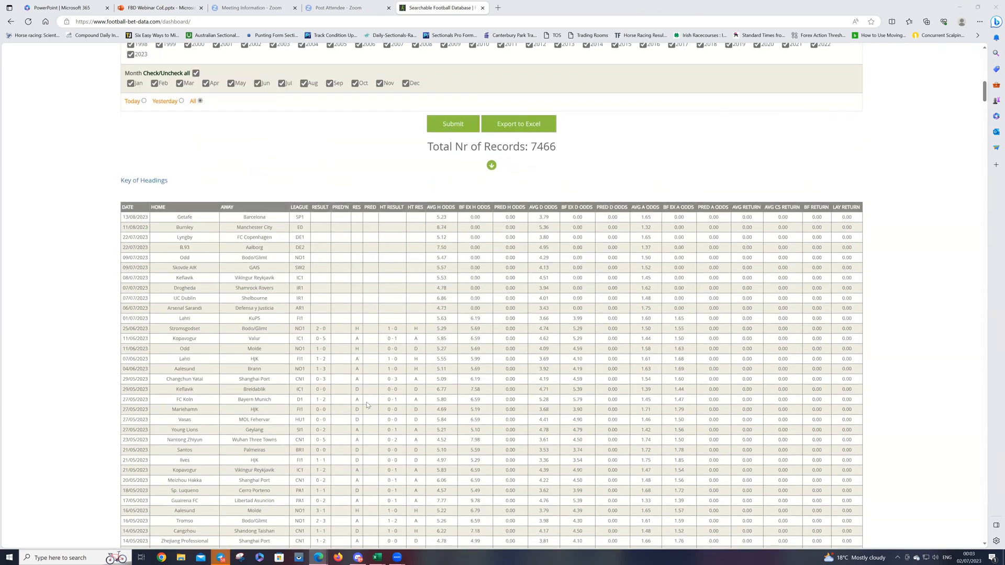
scroll(367, 398, up, 6)
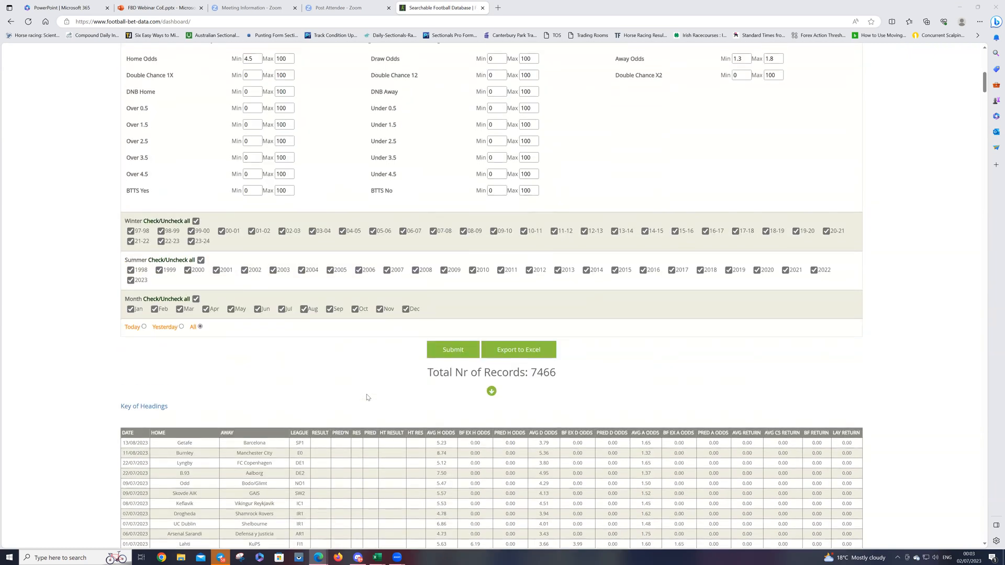
scroll(374, 392, down, 5)
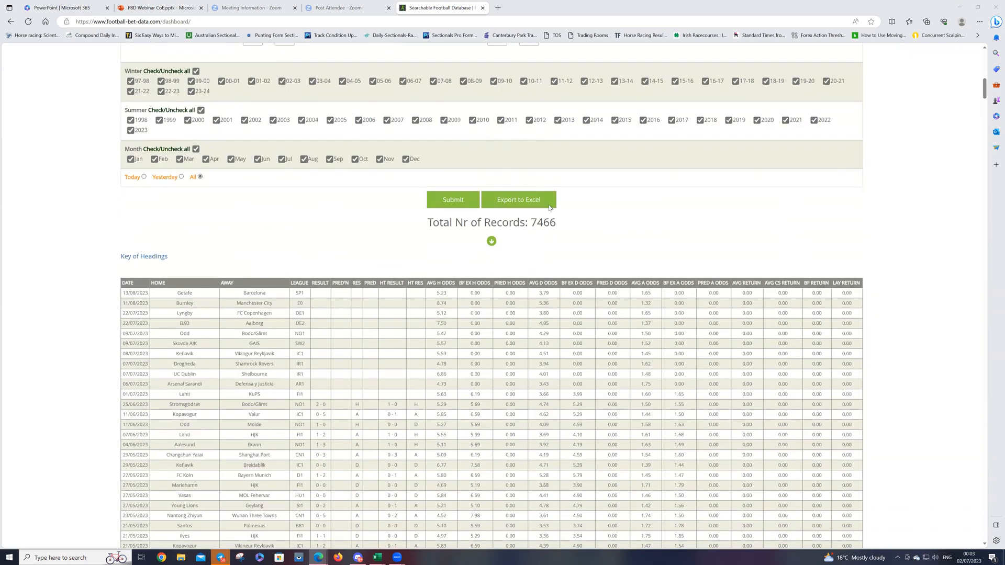
scroll(491, 270, down, 2)
scroll(491, 270, down, 4)
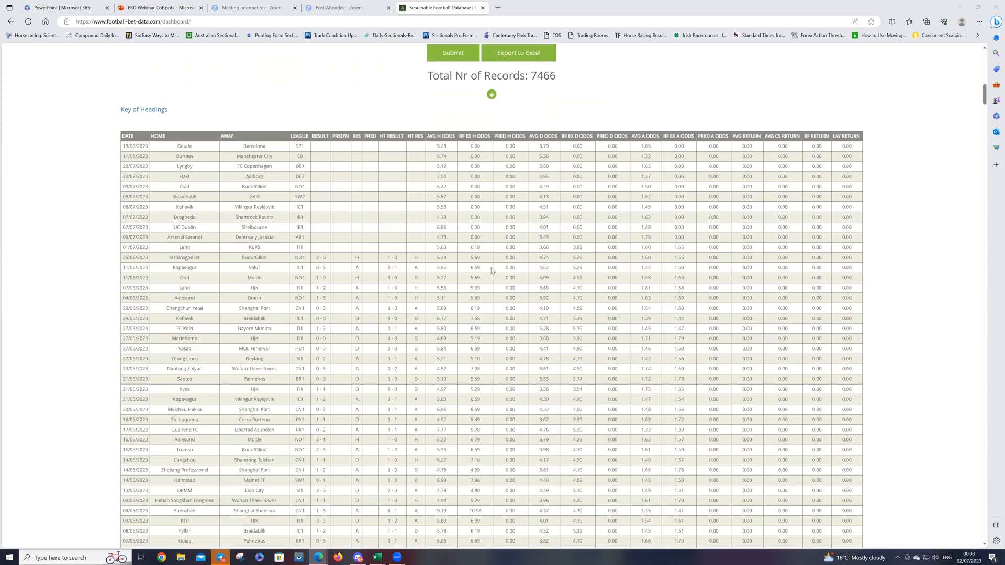
scroll(491, 275, up, 5)
scroll(491, 280, up, 9)
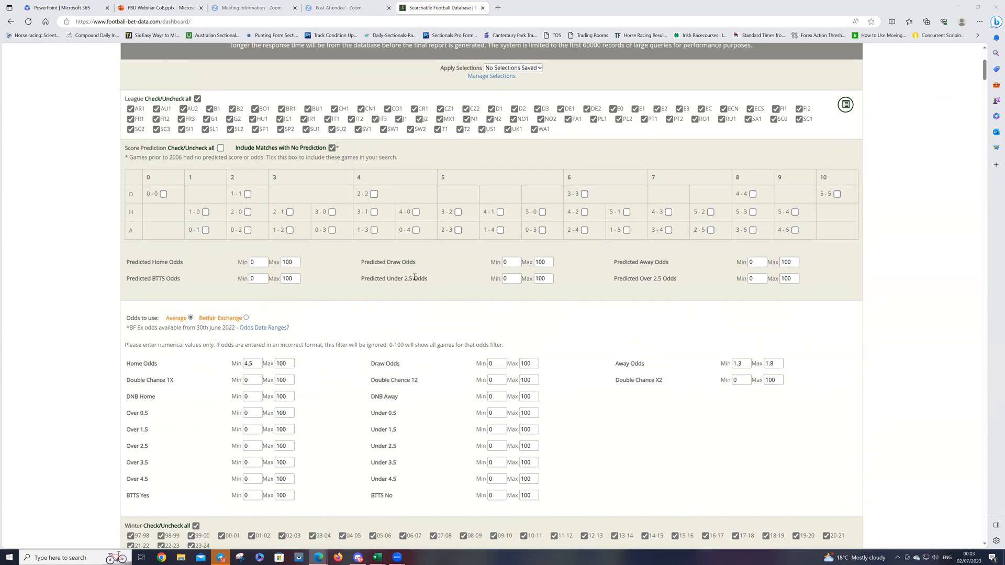
scroll(380, 285, up, 4)
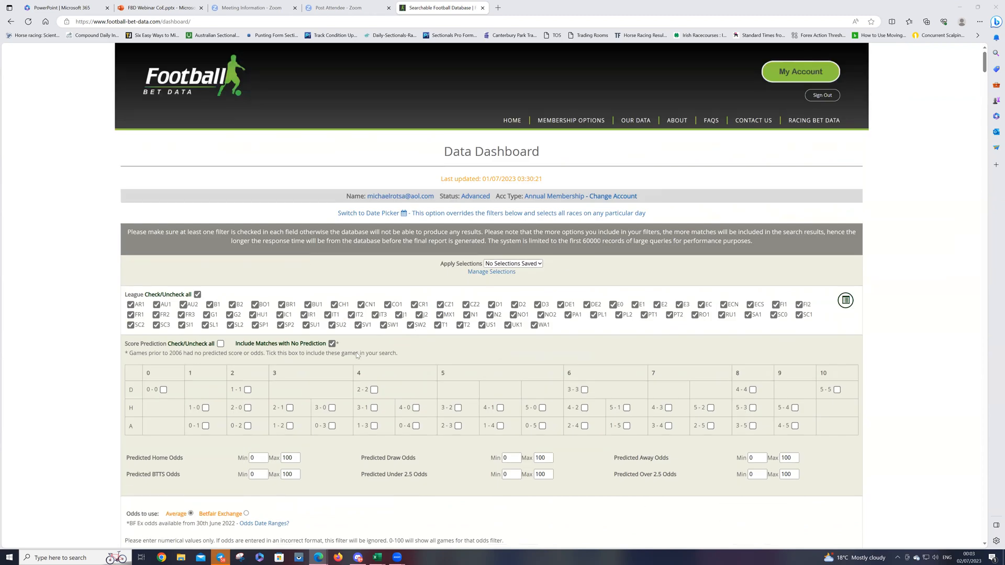
Step: Reset the Away Odds filter to a minimum of 0 and a maximum of 100
scroll(317, 397, down, 6)
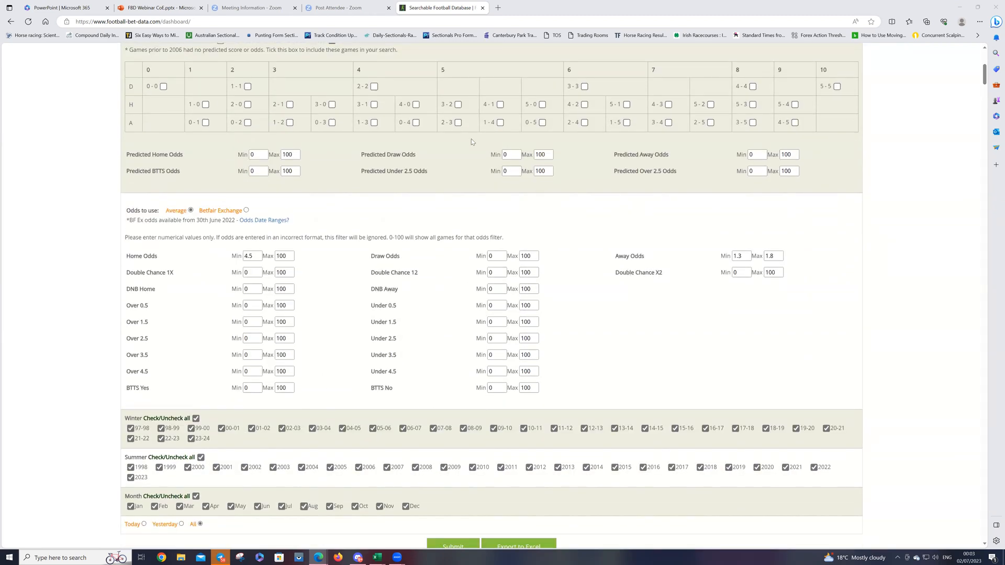
scroll(529, 242, down, 2)
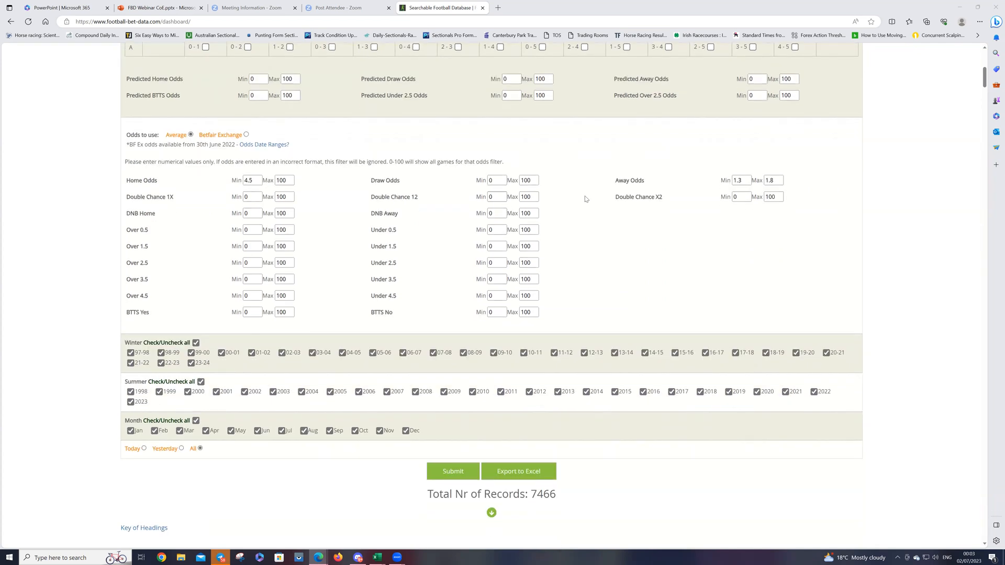
double_click(747, 178)
key(BackSpace)
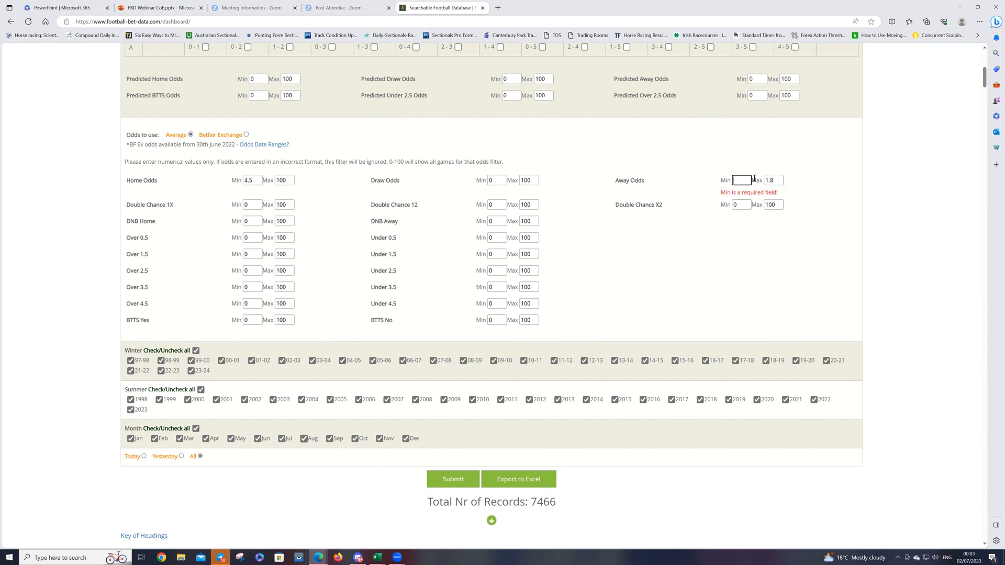
click(779, 180)
key(ctrl+a)
text(100)
click(734, 181)
text(0)
click(709, 230)
Step: Reset the Home Odds filter to a minimum of 0 and a maximum of 100
double_click(285, 182)
text(0)
double_click(258, 180)
text(0)
double_click(279, 181)
text(100)
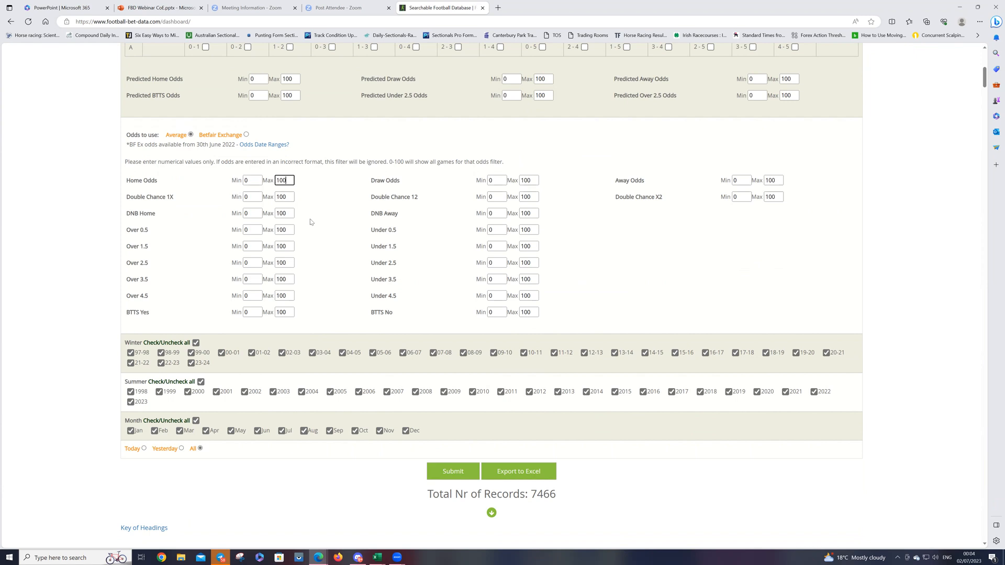
Step: Set the Over 2.5 odds filter to a minimum of 1.7 and a maximum of 1.9
scroll(274, 212, down, 3)
scroll(273, 213, up, 3)
double_click(245, 263)
text(1.7)
double_click(287, 263)
text(1.9)
Step: Set the Under 2.5 odds filter to a minimum of 2.1 and a maximum of 2.25
click(491, 264)
double_click(491, 264)
text(1)
drag(532, 263, 518, 264)
text(2.25)
Step: Limit the summer seasons to 2019 through 2023
scroll(540, 338, down, 1)
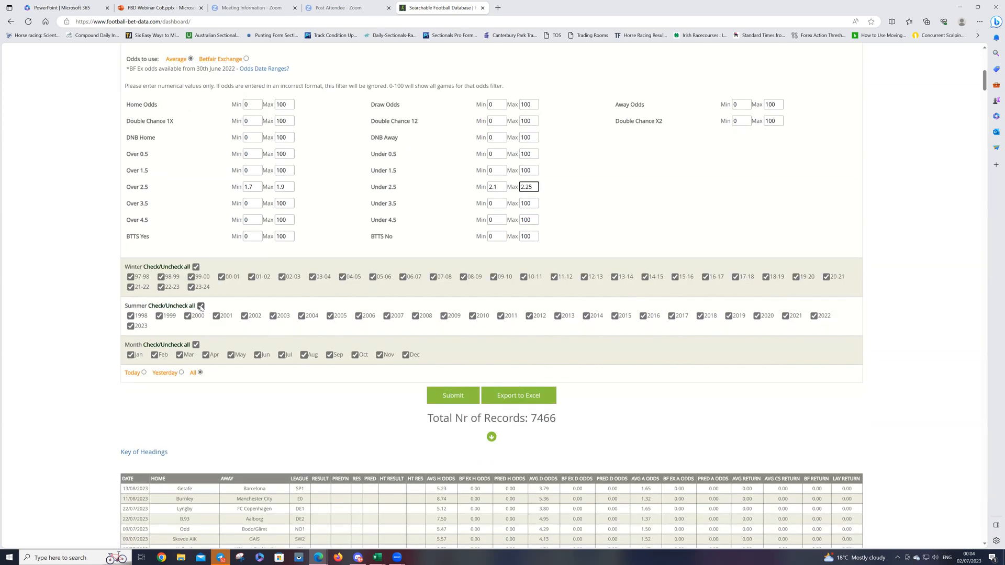
click(200, 307)
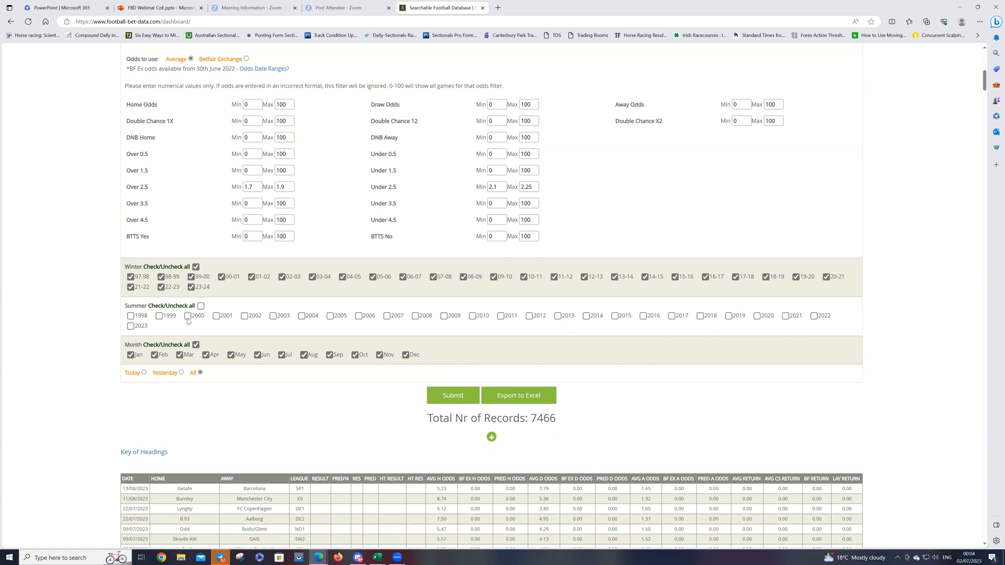
click(130, 326)
click(814, 316)
click(758, 316)
click(729, 317)
Step: Limit the winter seasons to 19-20 through 23-24 and submit the search
click(196, 267)
click(191, 287)
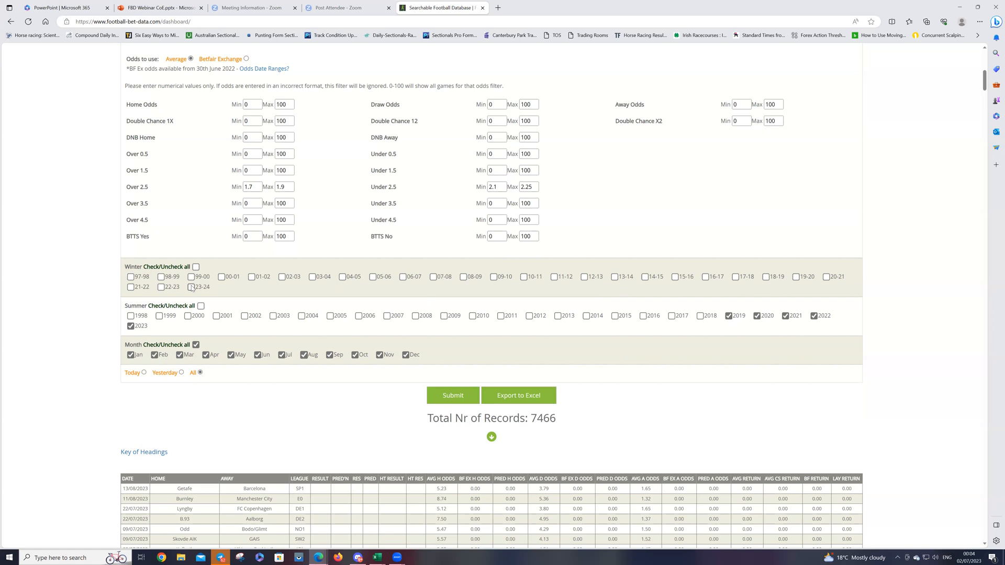
click(161, 287)
click(131, 288)
click(826, 278)
scroll(488, 335, down, 2)
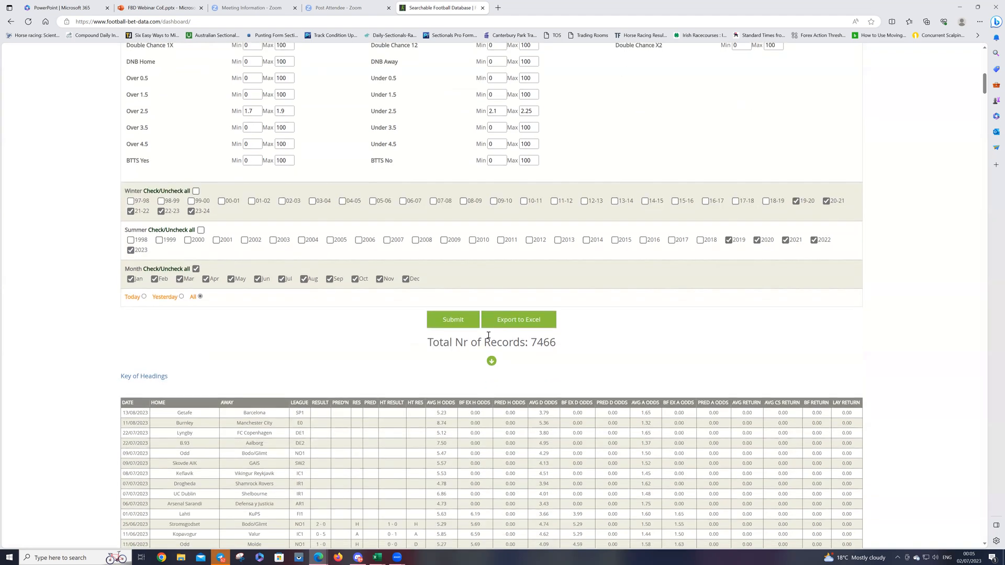
click(455, 321)
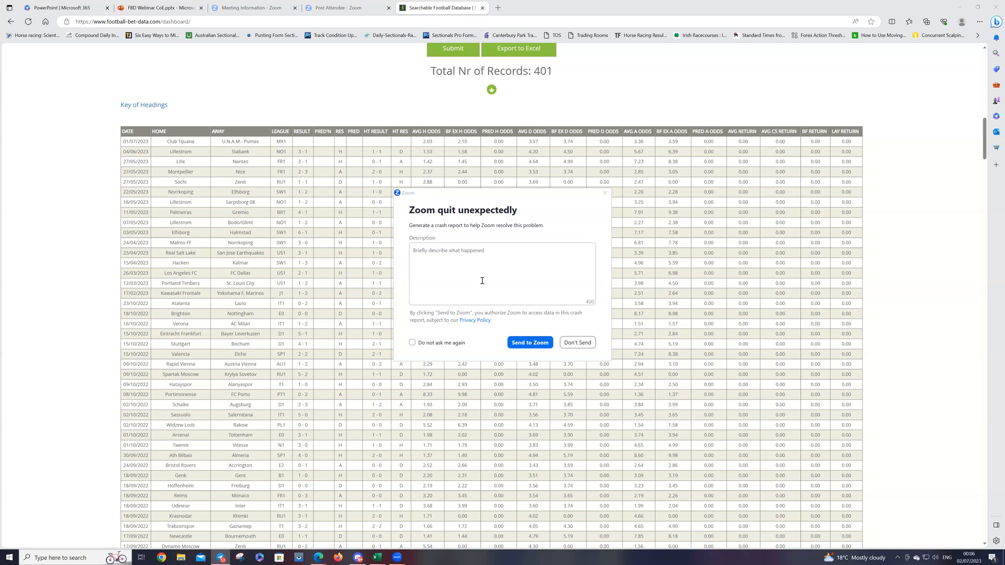
Step: Dismiss the Zoom crash report without sending it and return to the dashboard's odds and season filters
click(578, 342)
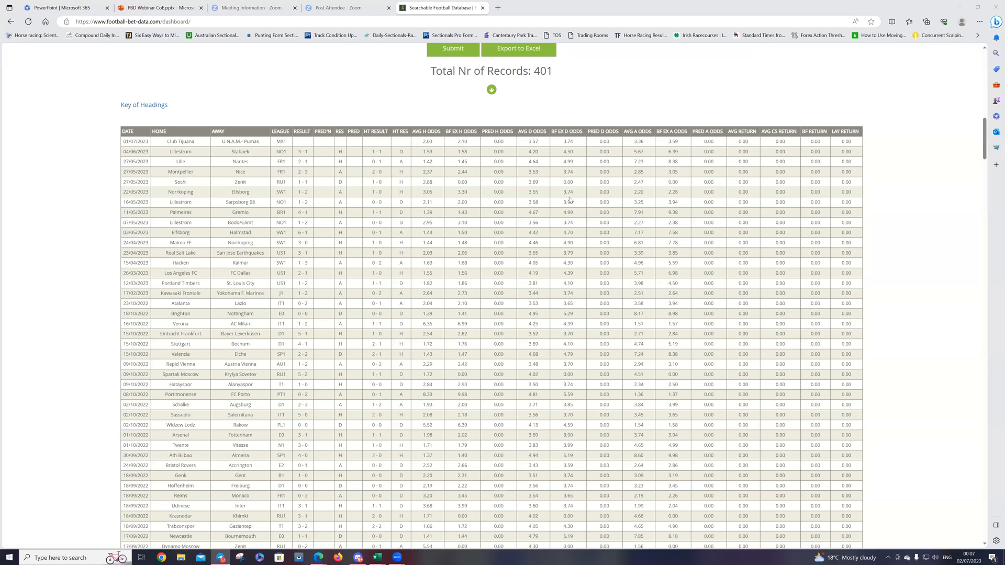
scroll(522, 245, up, 1)
scroll(522, 246, up, 6)
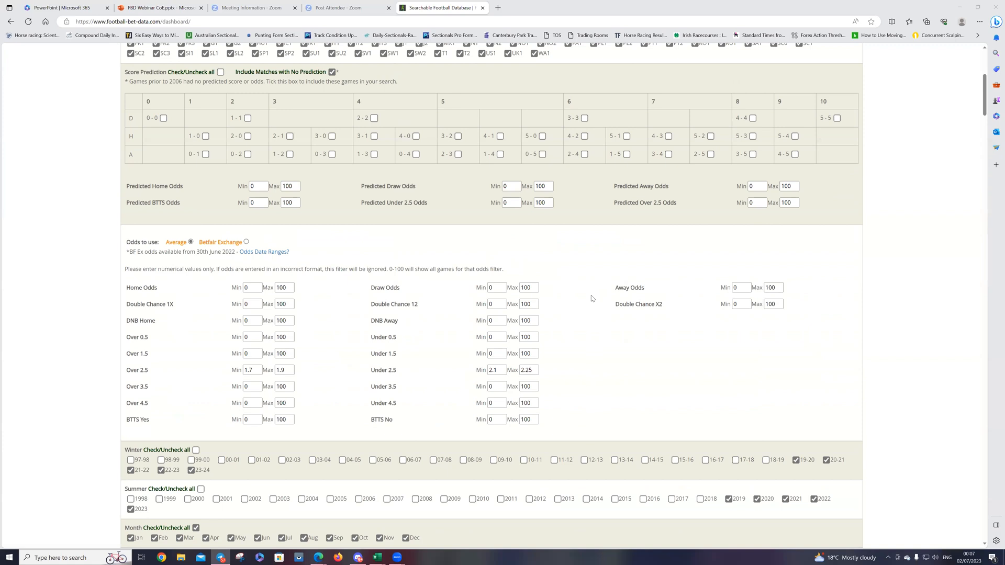
Step: Review the dashboard's odds and season filters and resubmit the search
scroll(594, 295, up, 2)
scroll(579, 288, down, 1)
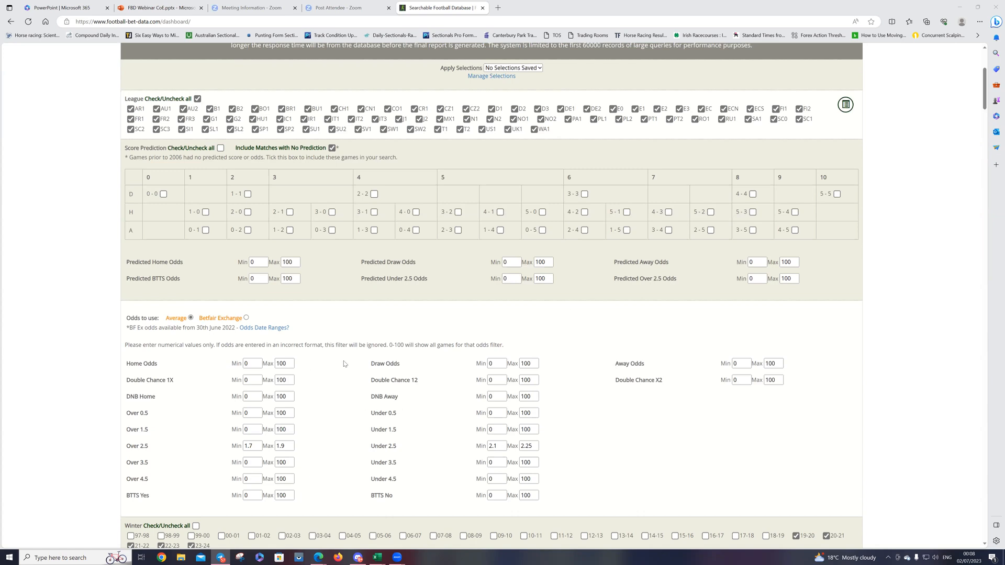
scroll(304, 427, down, 1)
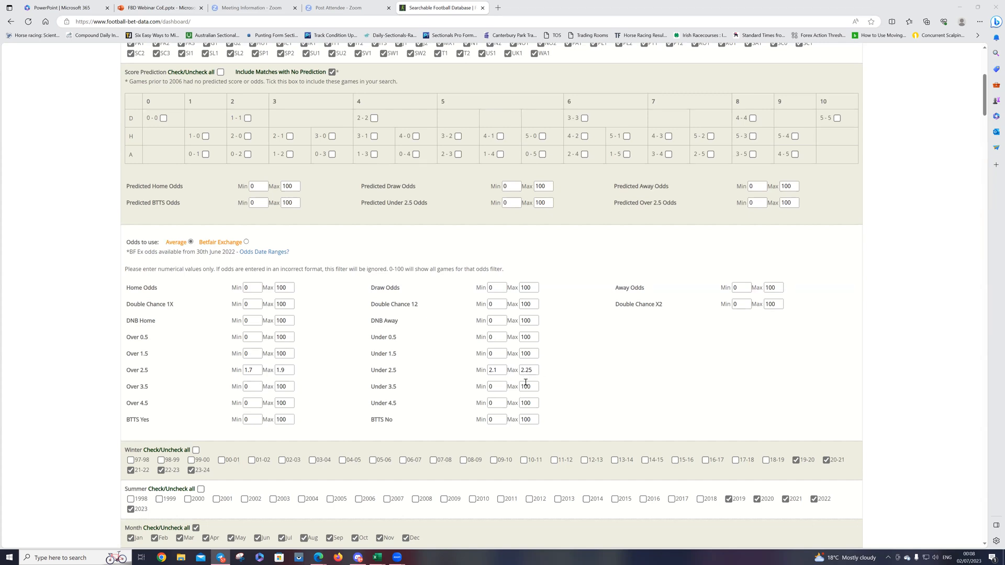
scroll(695, 331, down, 3)
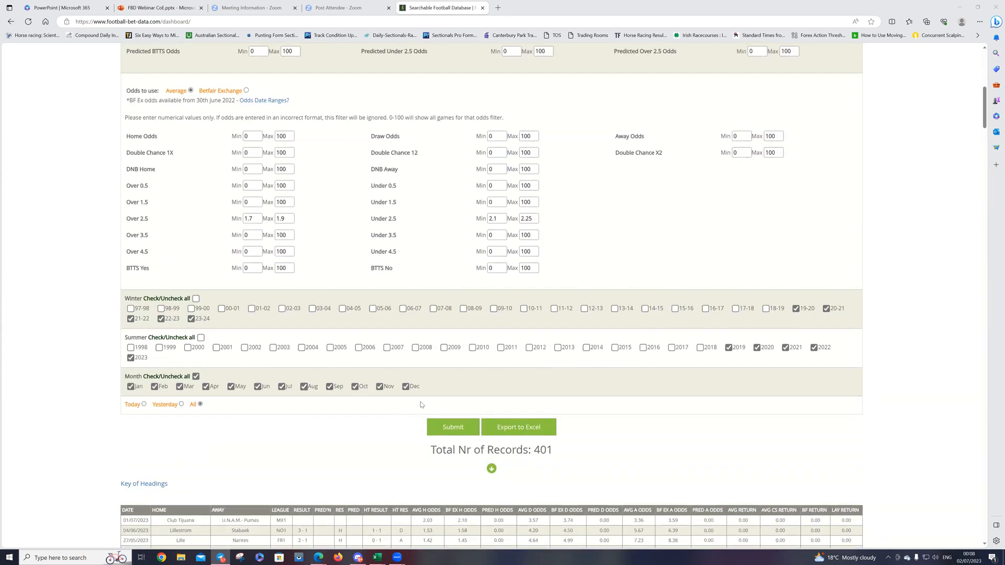
click(452, 429)
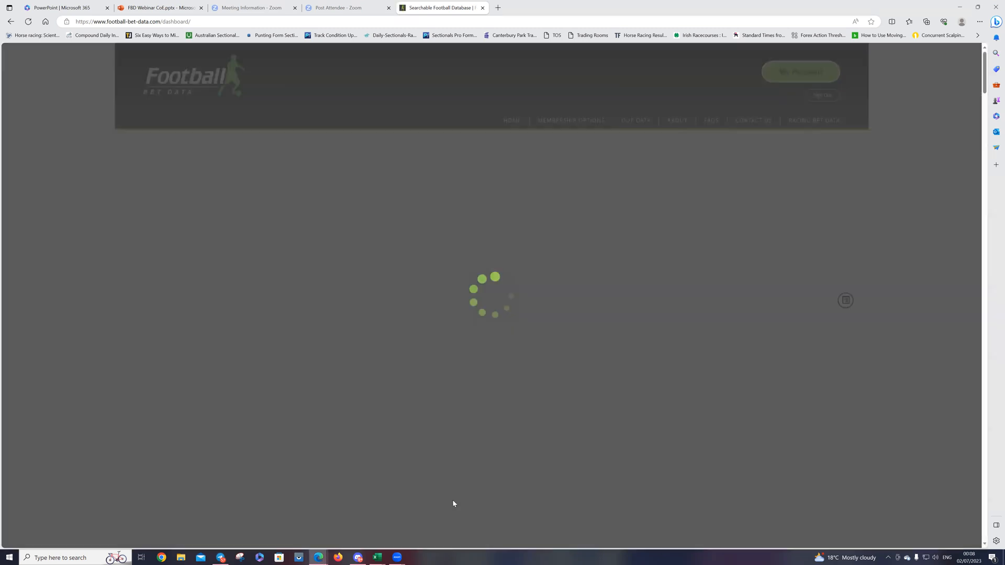
Step: Examine the dates, leagues and results of the matches returned by the search, and check the filters behind them
scroll(456, 471, down, 3)
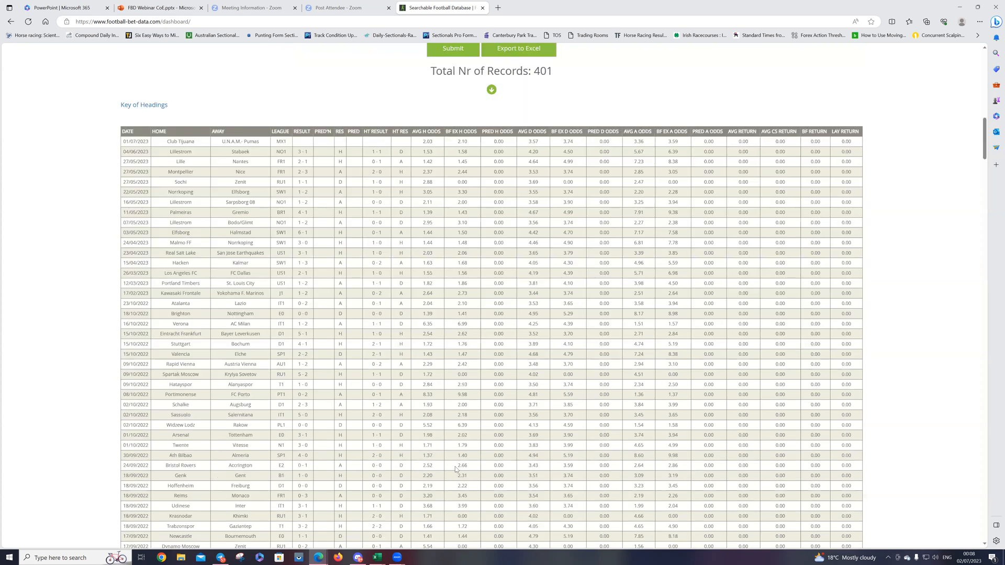
scroll(448, 476, up, 1)
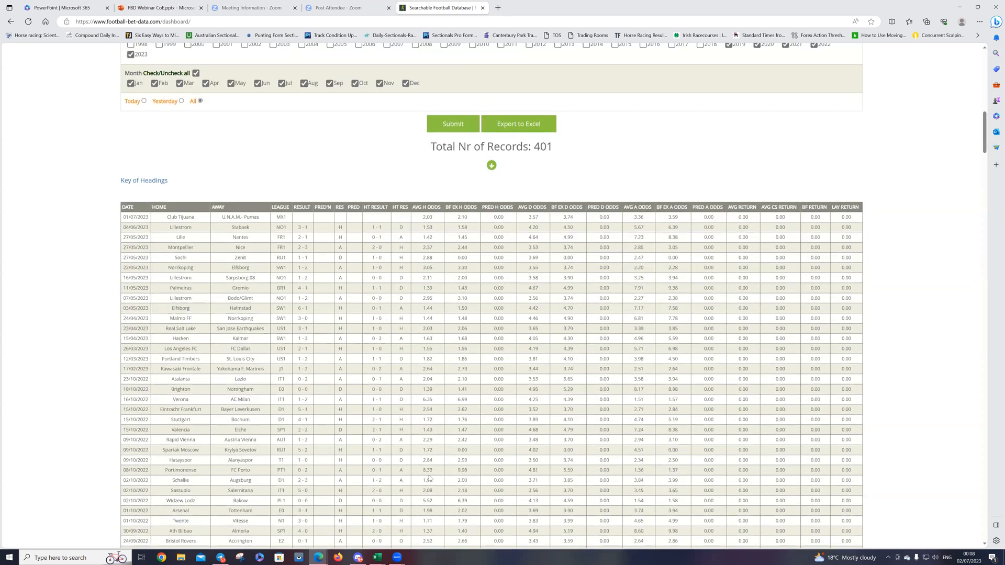
scroll(203, 494, down, 8)
scroll(157, 492, down, 10)
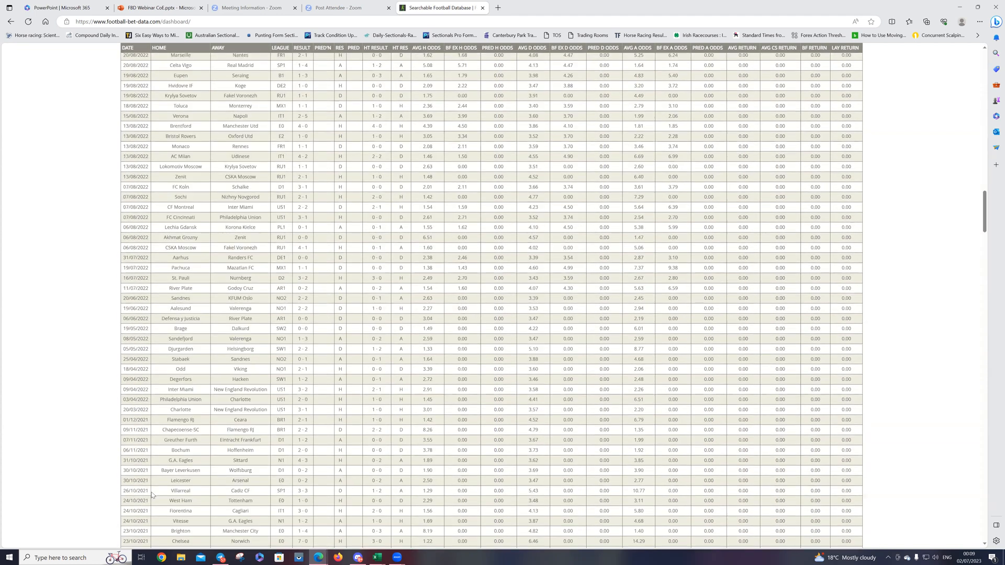
scroll(151, 487, down, 10)
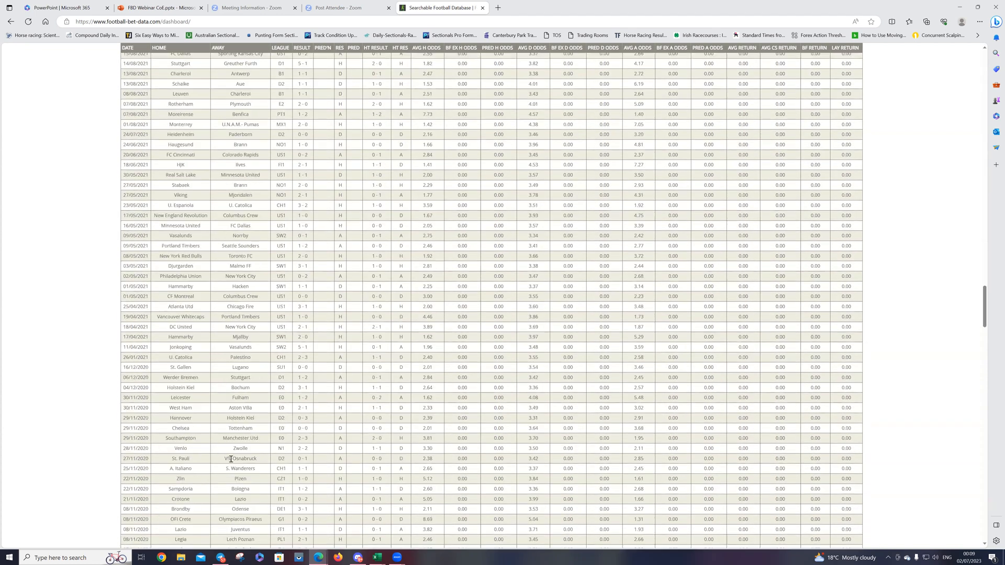
scroll(327, 291, up, 20)
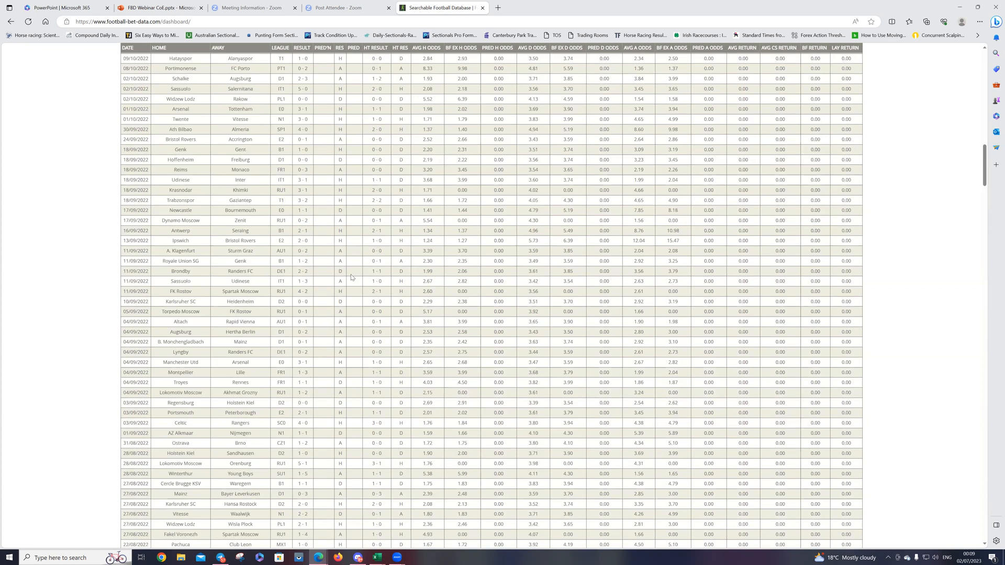
scroll(352, 277, up, 15)
scroll(372, 278, down, 5)
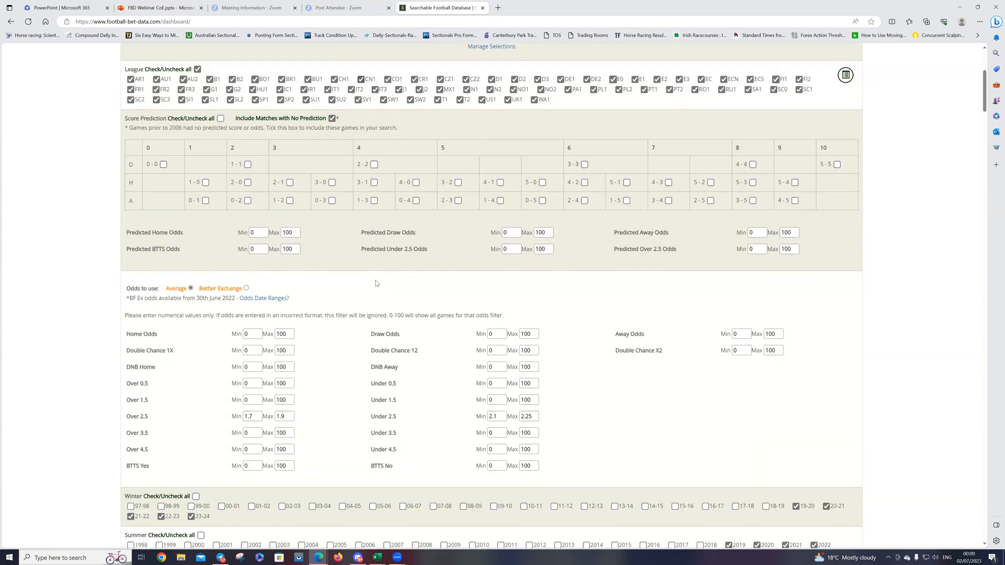
Step: Export the search results to Excel, open the downloaded FBDResults (27).xlsx and enable editing
scroll(396, 288, down, 5)
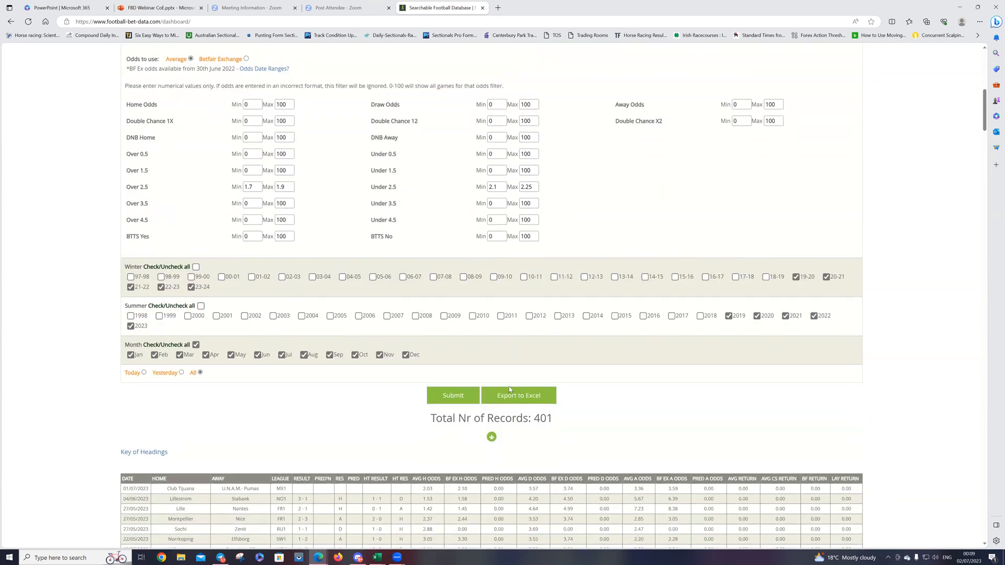
click(509, 390)
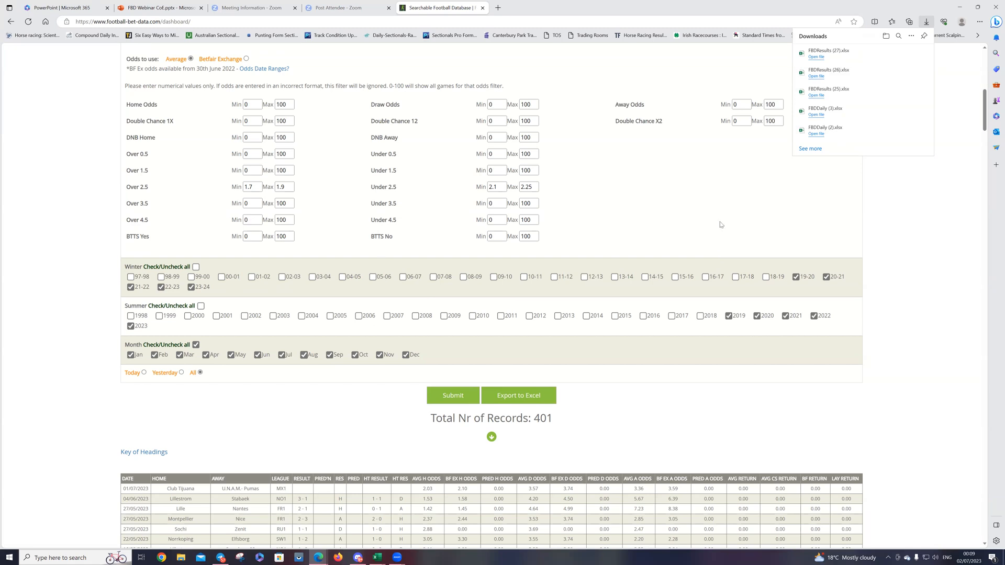
click(814, 60)
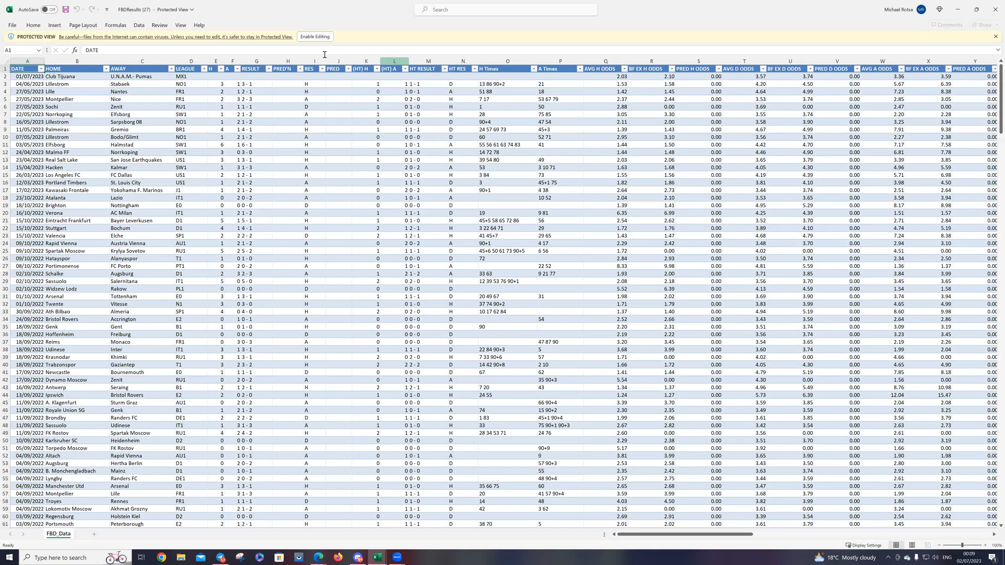
click(315, 36)
Step: Shade the Avg ov25 odds column light pink in the exported data
drag(642, 535, 774, 523)
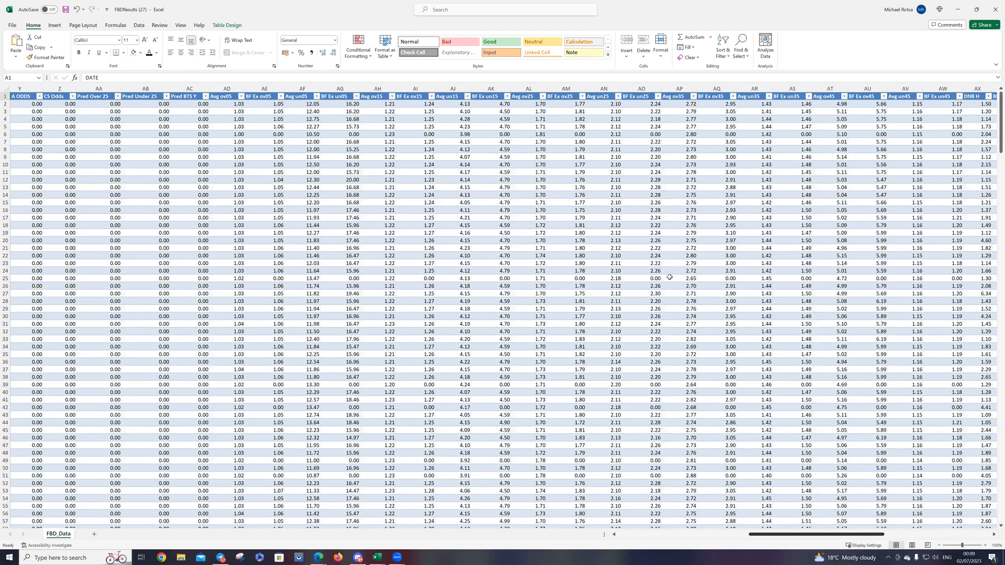
click(535, 89)
right_click(535, 89)
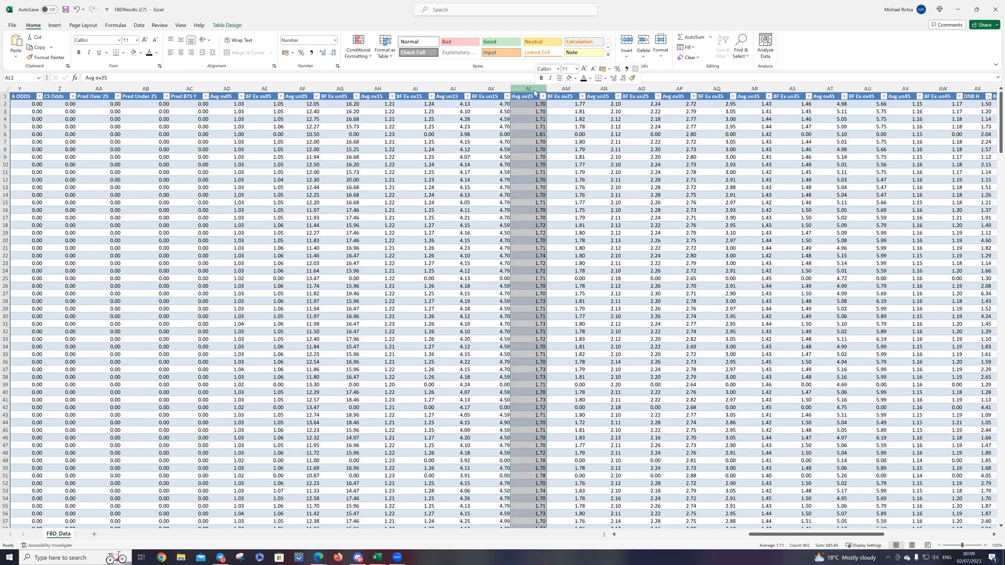
click(571, 79)
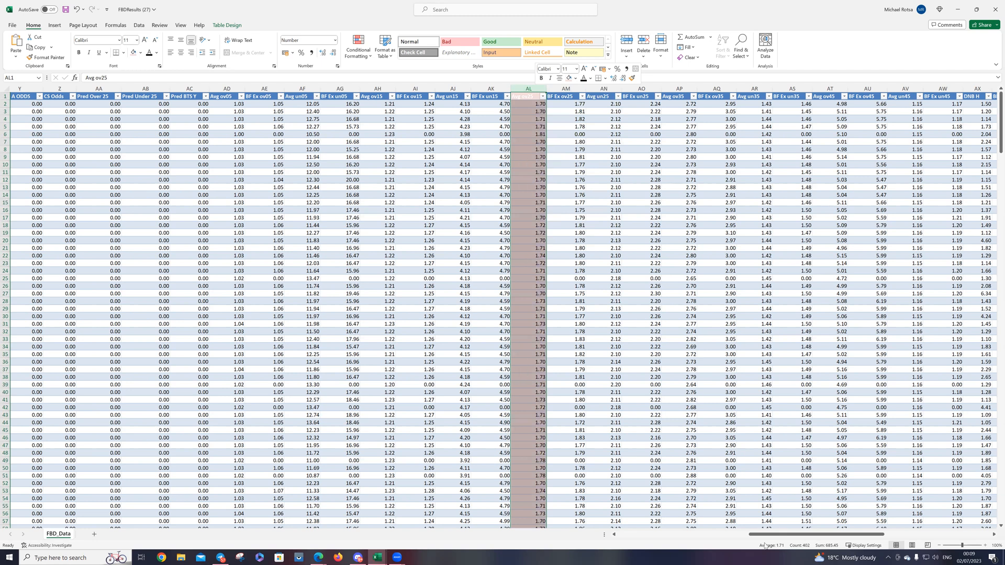
Step: Shade the Avg un25 odds column with the same light pink fill
scroll(764, 536, left, 2)
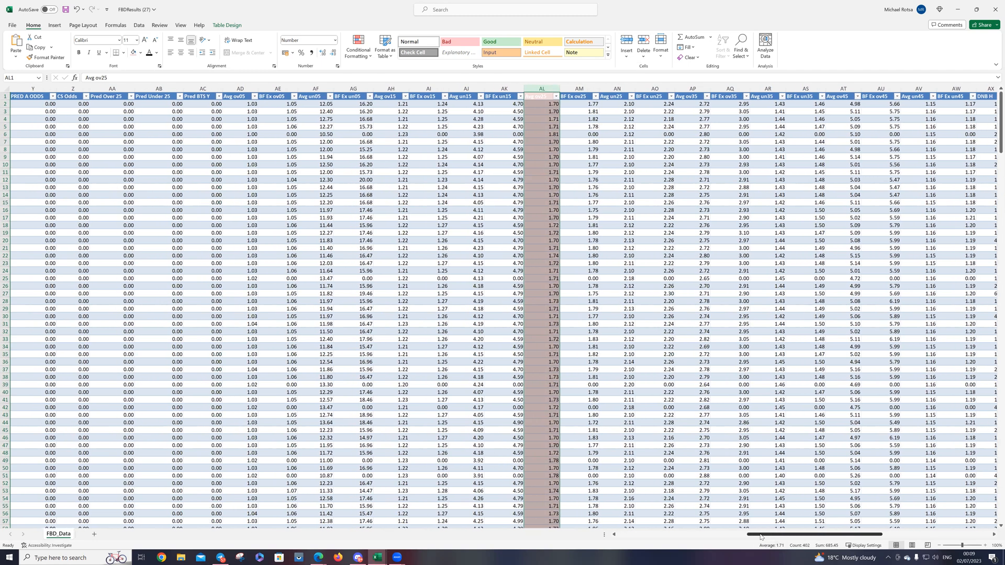
scroll(764, 535, right, 3)
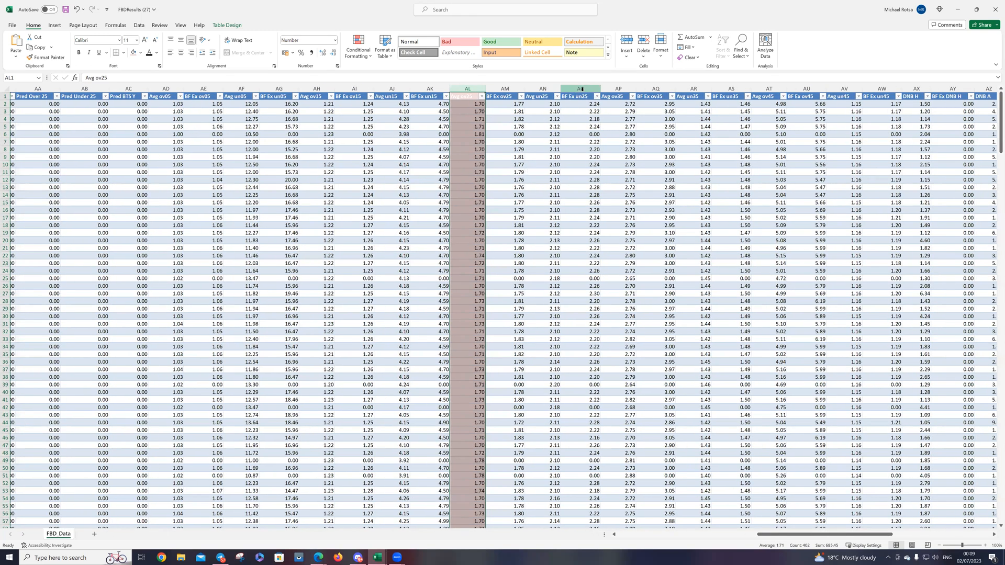
click(606, 88)
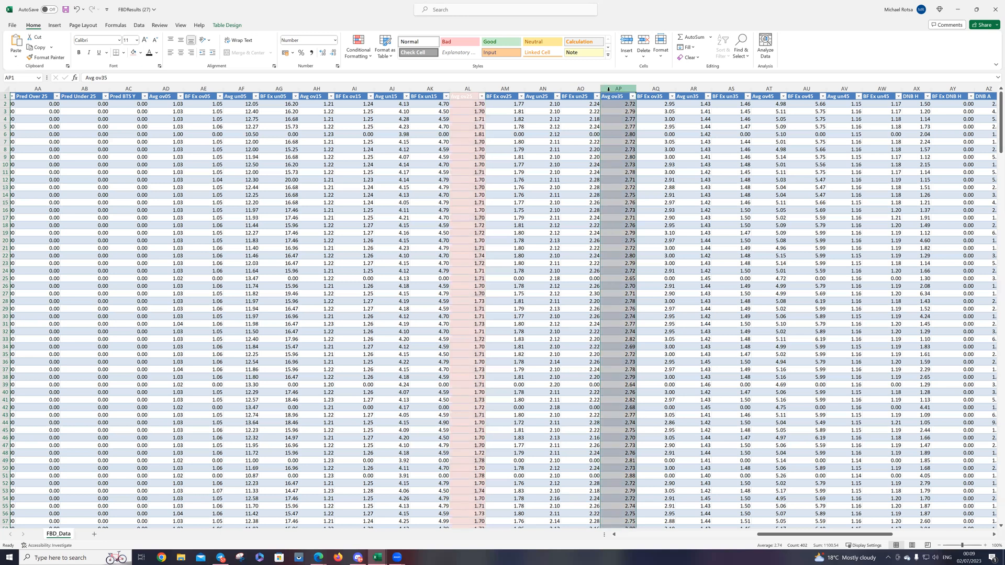
click(538, 90)
right_click(539, 92)
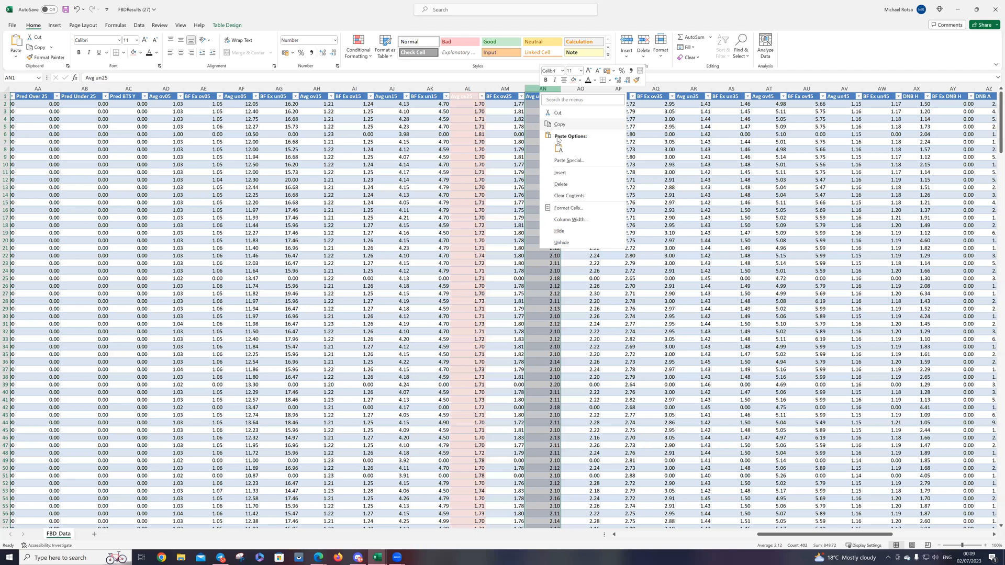
click(573, 81)
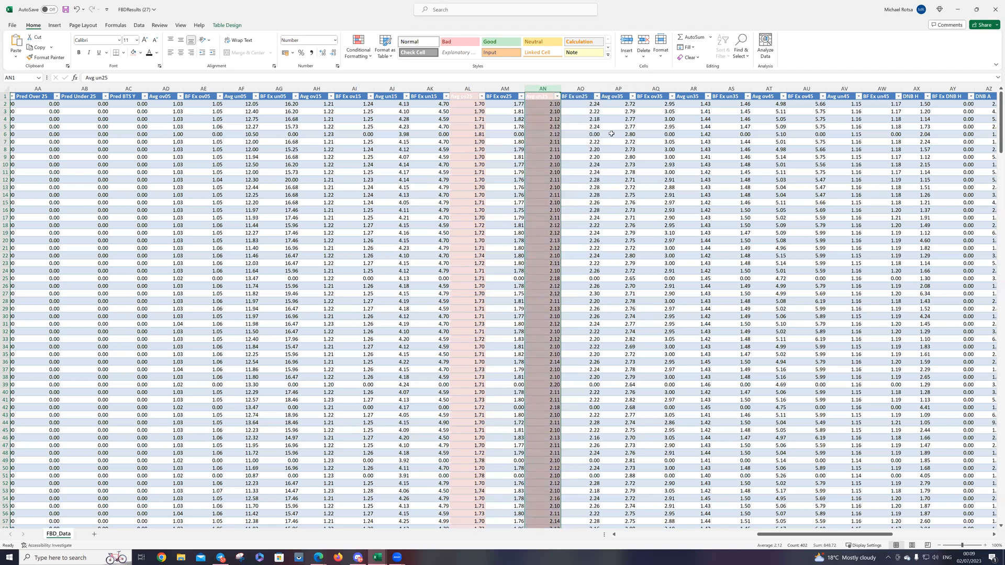
Step: Insert a column directly after Avg un25 and fill it with the over/under odds ratio using =AL2/AN2
click(590, 89)
right_click(590, 90)
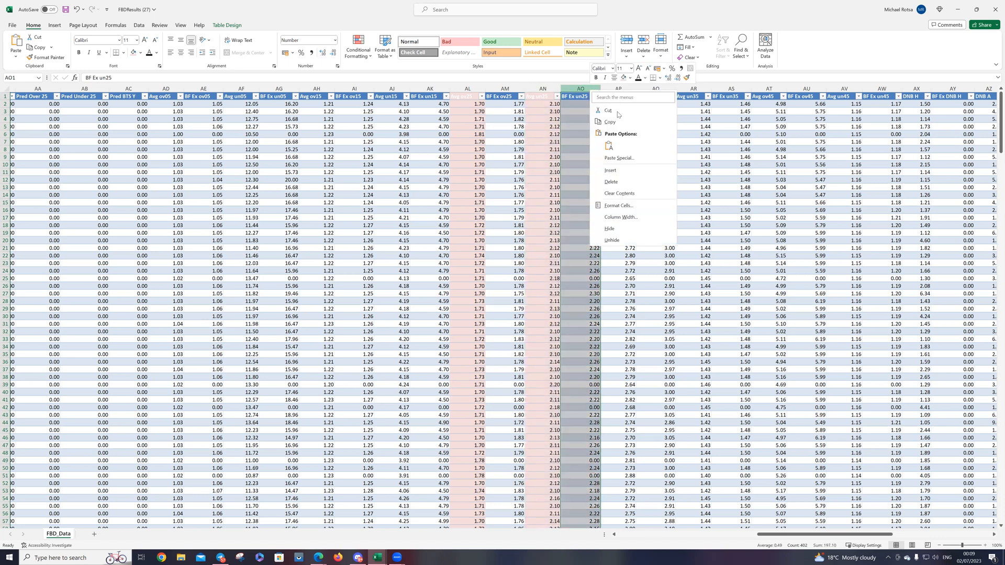
click(610, 170)
click(586, 103)
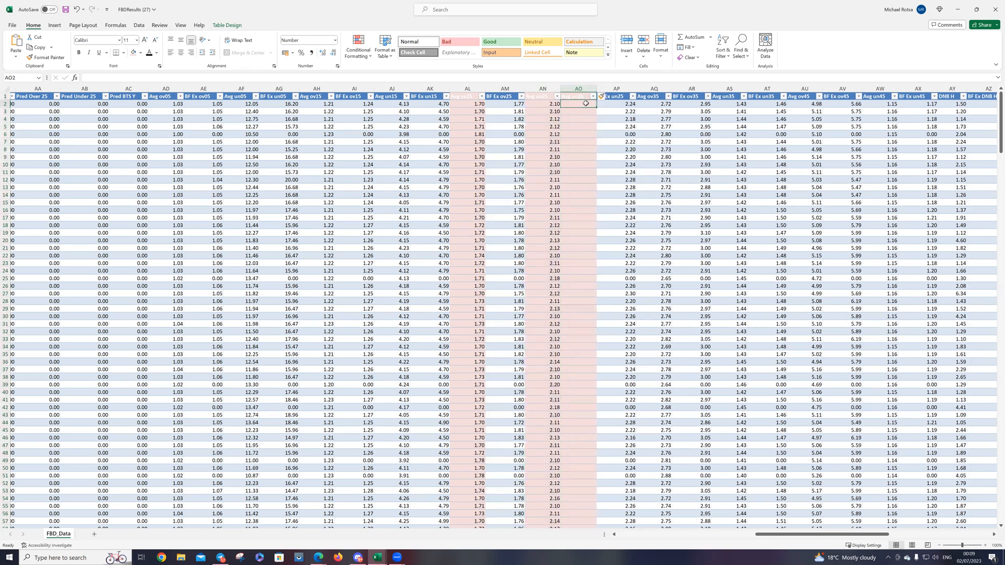
text(=)
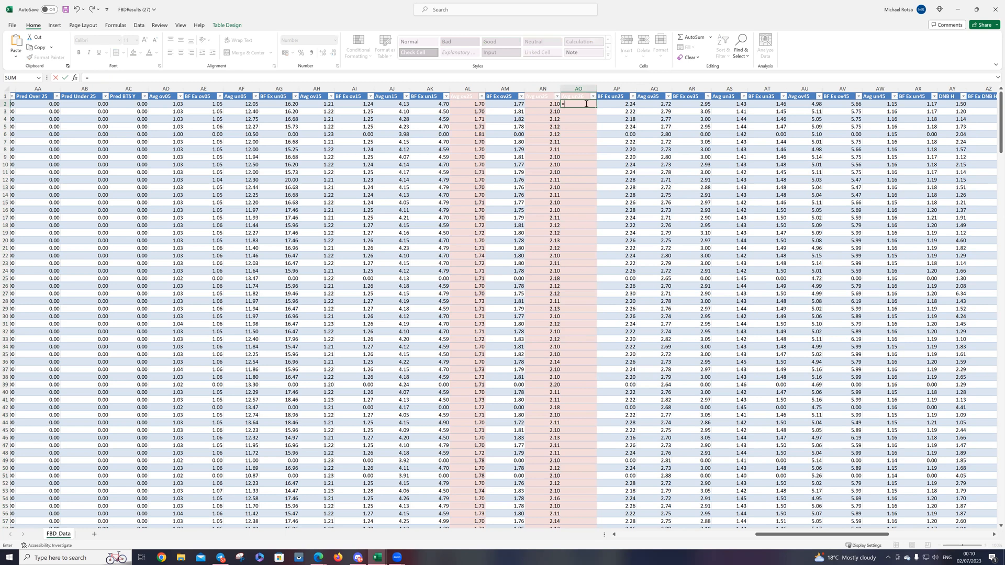
text(al2)
text(an2)
key(Return)
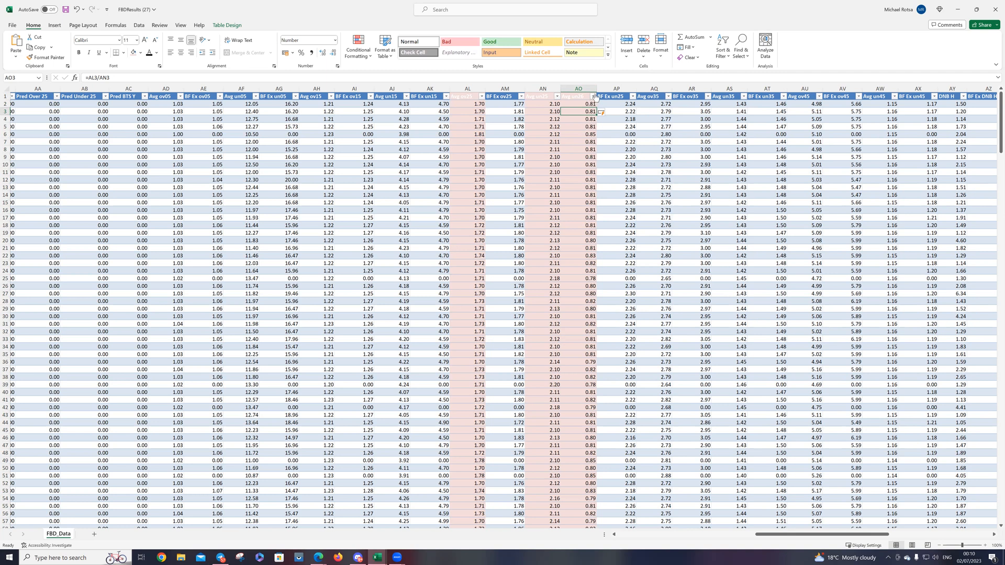
Step: Fill the odds ratio column AO yellow and sort the table by it from smallest to largest
right_click(588, 87)
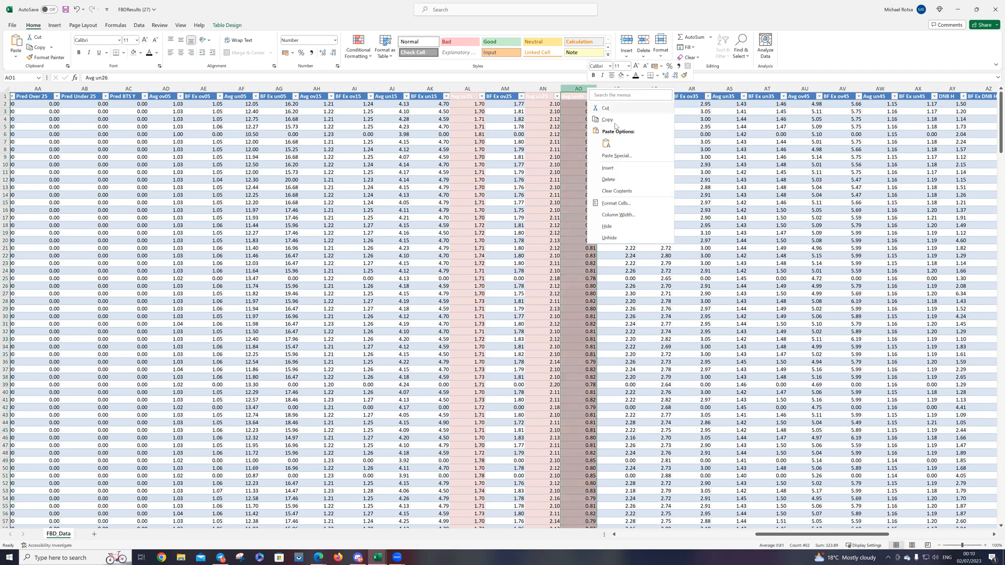
click(627, 76)
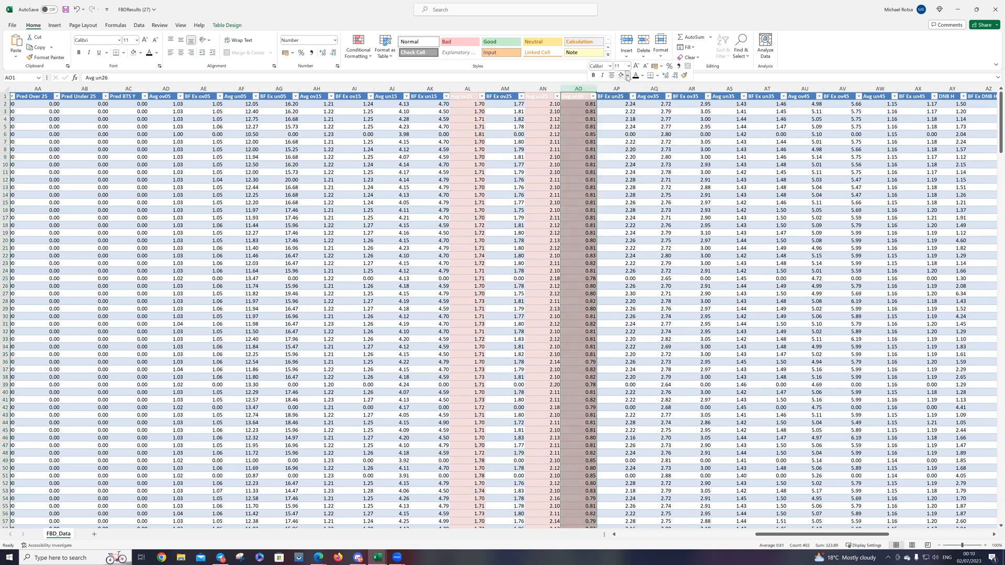
click(641, 151)
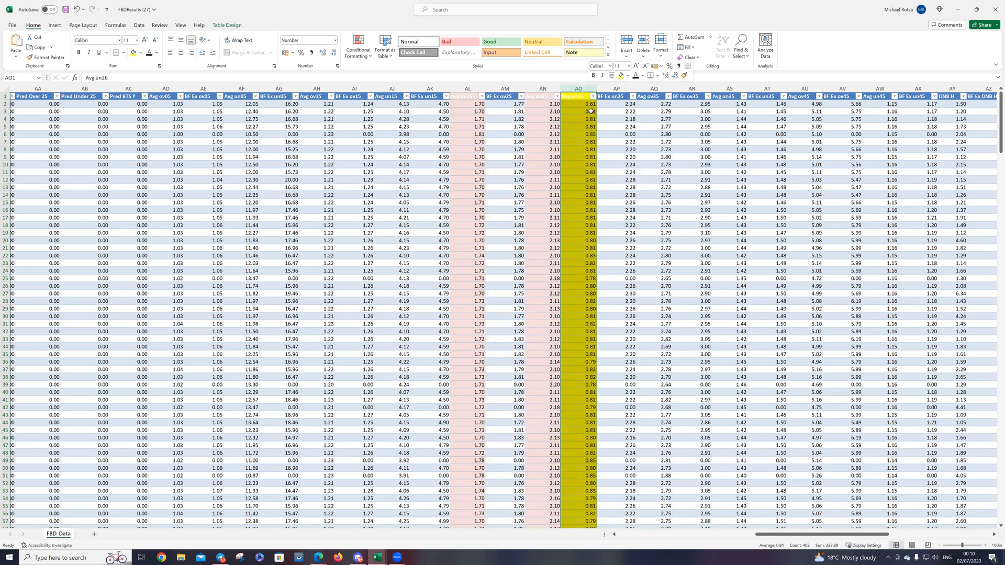
click(593, 97)
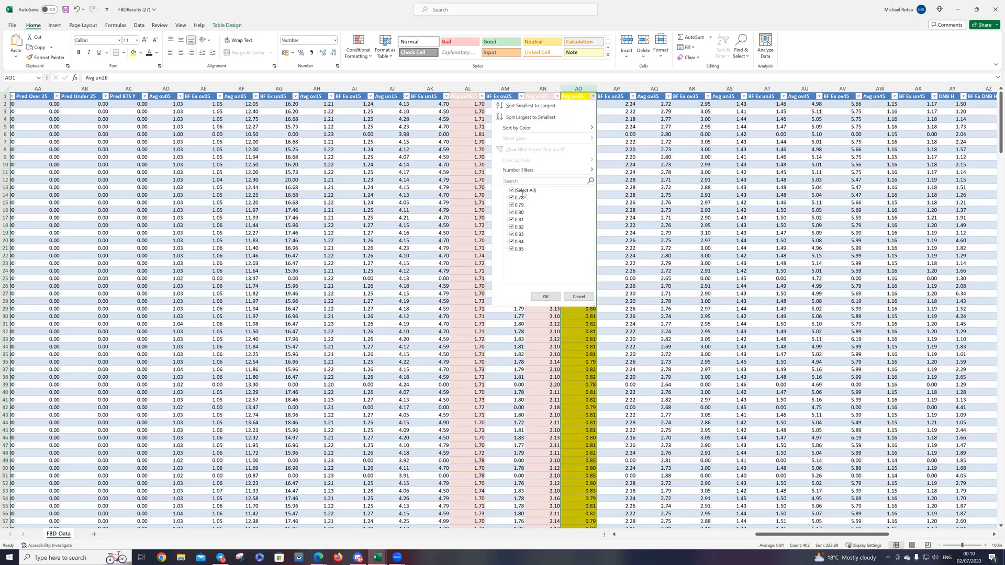
click(536, 107)
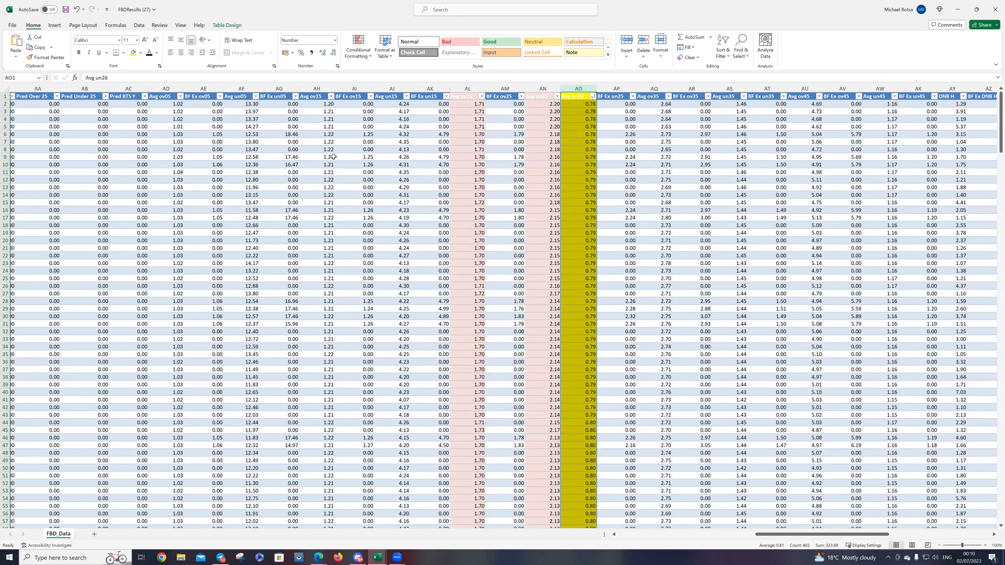
Step: Insert a new table column directly after the RESULT column, before PRED'N
drag(764, 534, 639, 517)
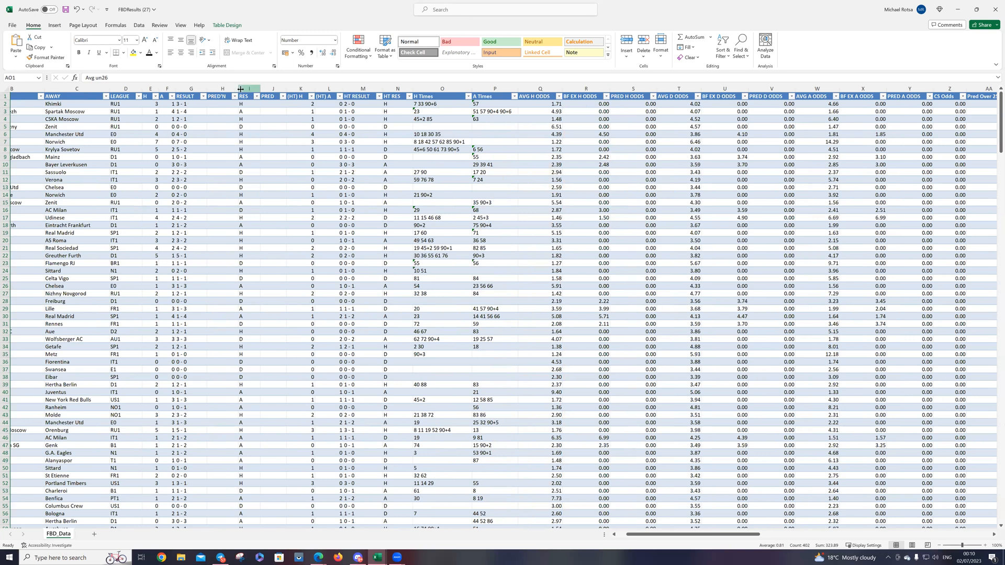
click(219, 89)
right_click(219, 89)
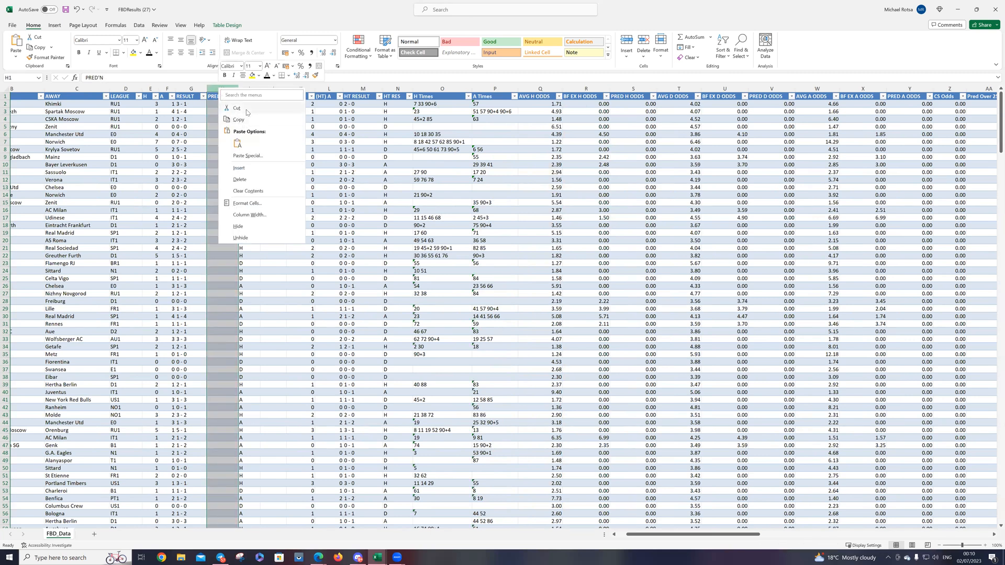
click(242, 168)
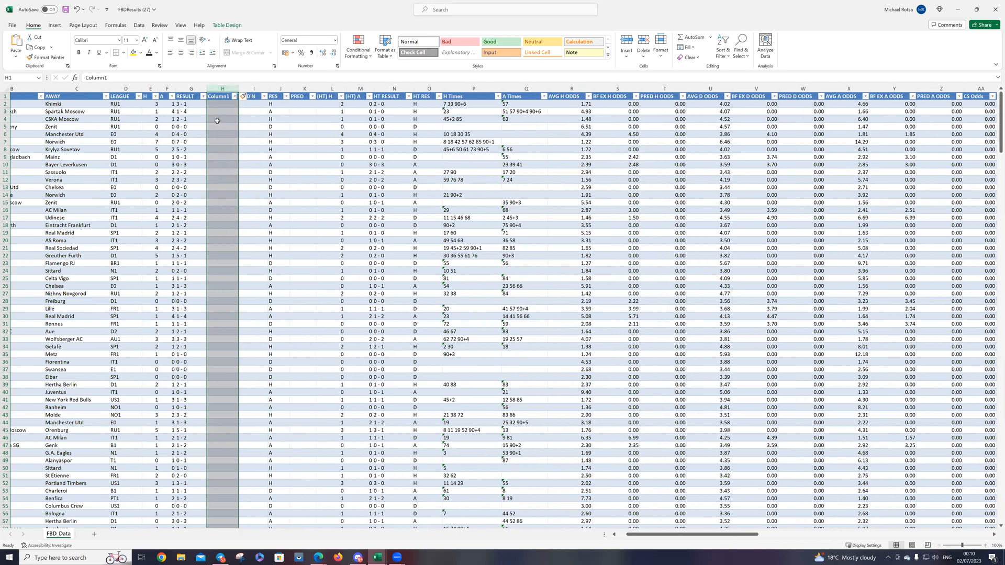
Step: Fill the new column H with each match's total goals using the formula =E2+F2
click(217, 104)
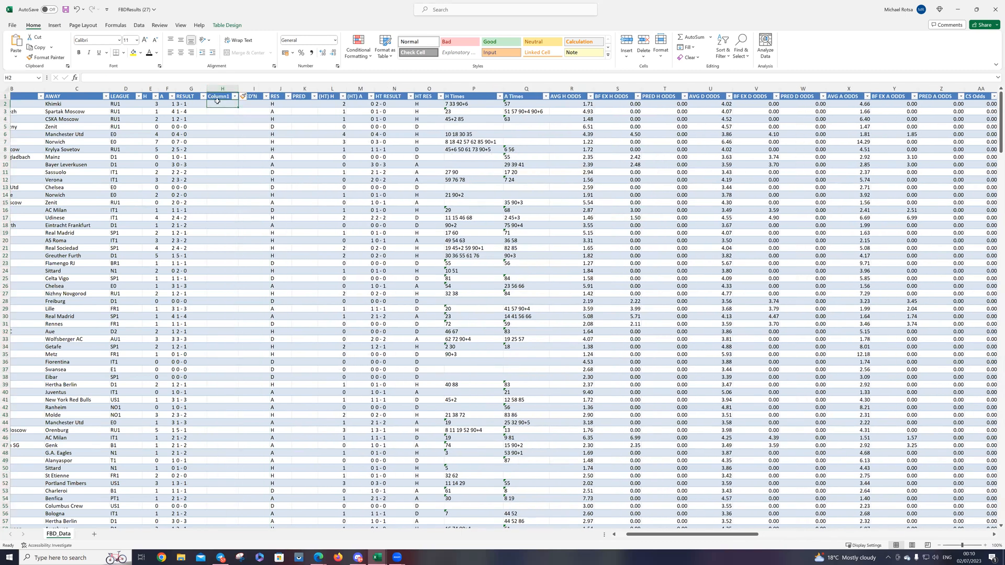
text(=)
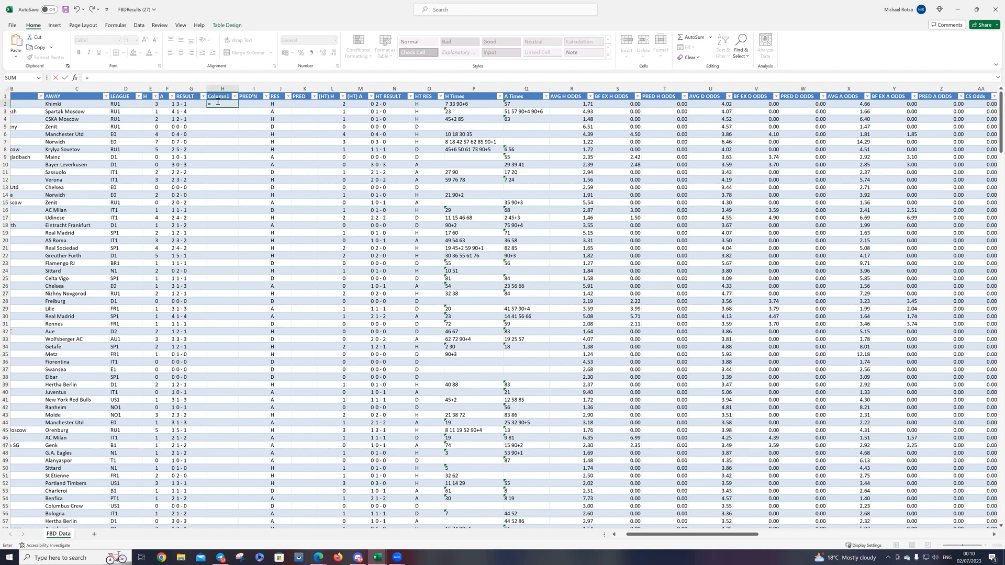
text(e2+f2)
key(Return)
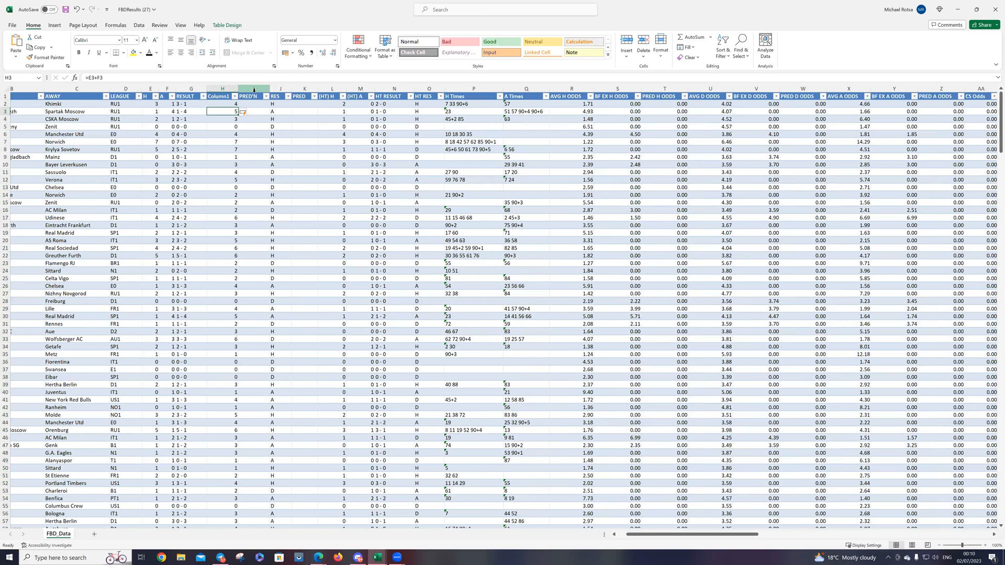
Step: Hide the PRED column after RES and the H Times and A Times columns
click(300, 87)
right_click(302, 91)
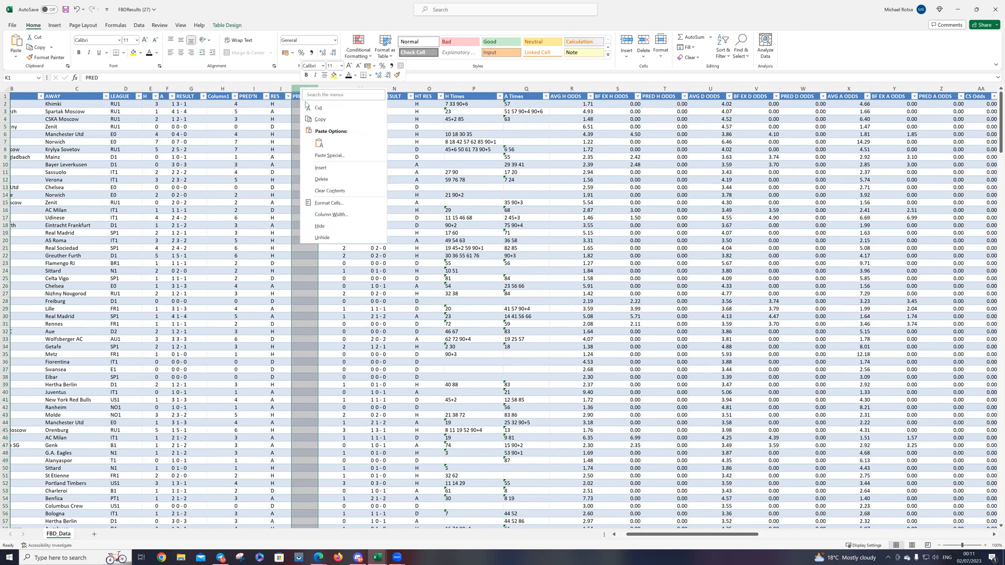
click(320, 225)
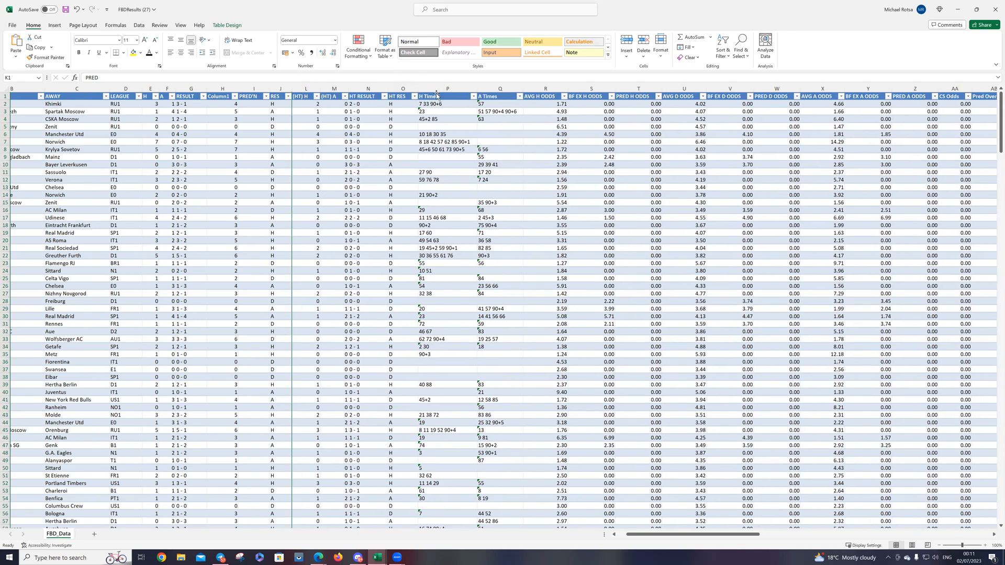
drag(452, 92, 480, 93)
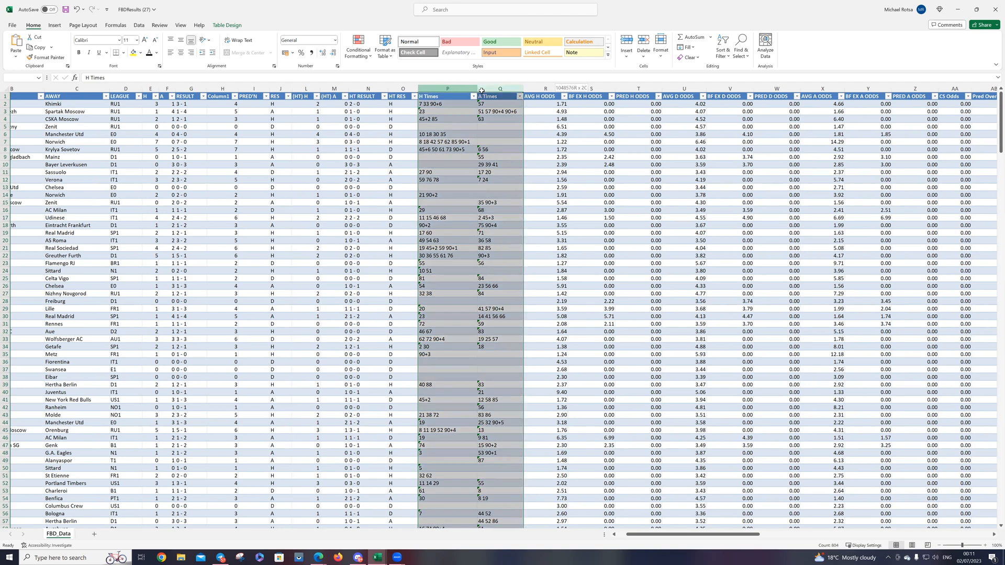
right_click(480, 94)
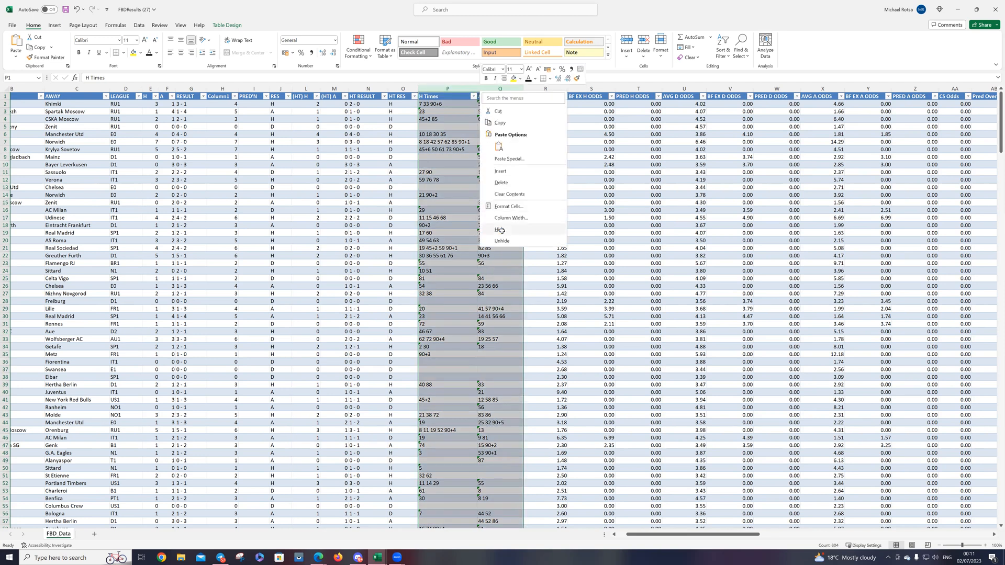
click(500, 231)
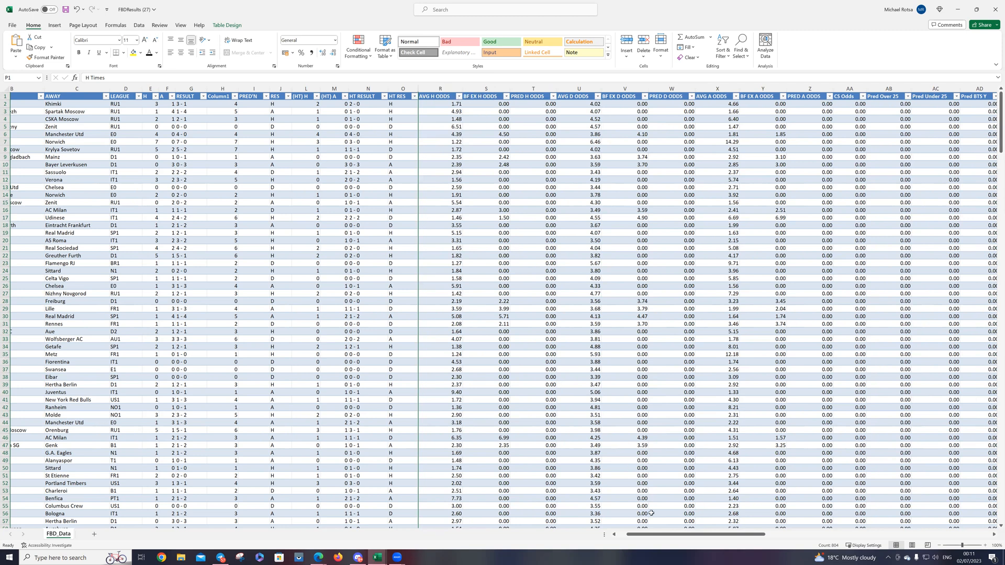
Step: Insert a new column between BF EX A ODDS and PRED A ODDS
mouse_move(654, 536)
mouse_down()
mouse_move(723, 538)
mouse_move(656, 532)
mouse_move(671, 532)
mouse_up()
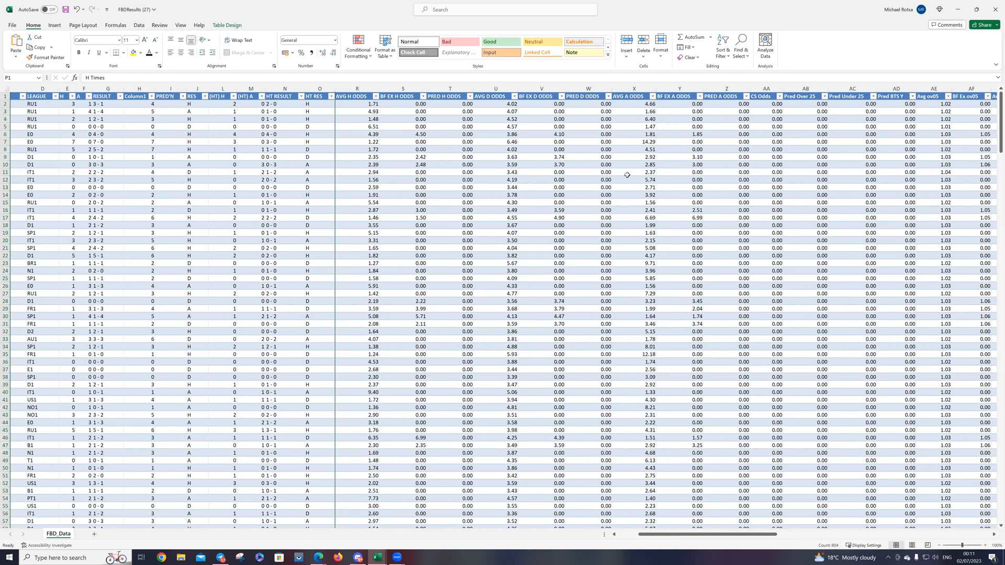
drag(703, 539, 733, 538)
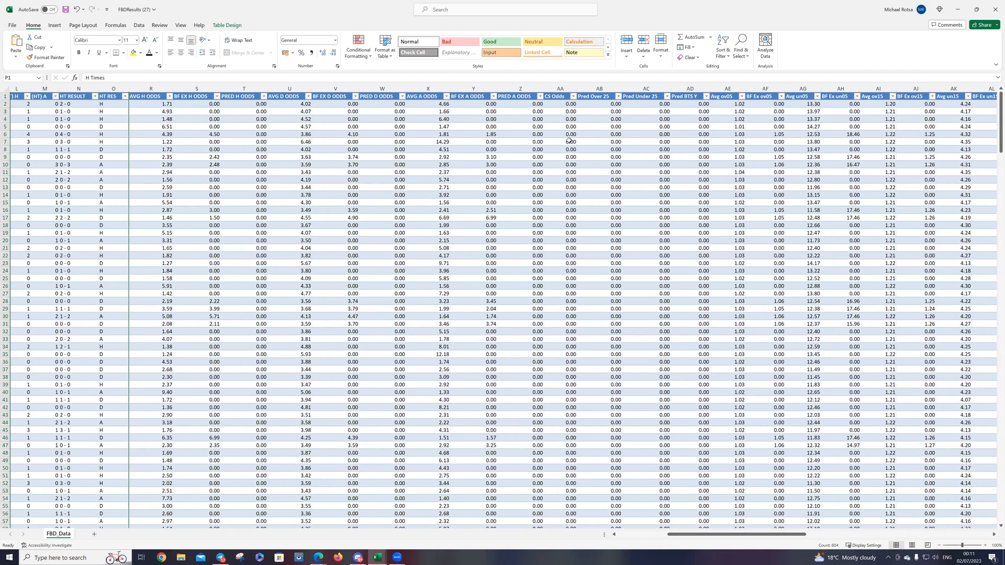
click(513, 89)
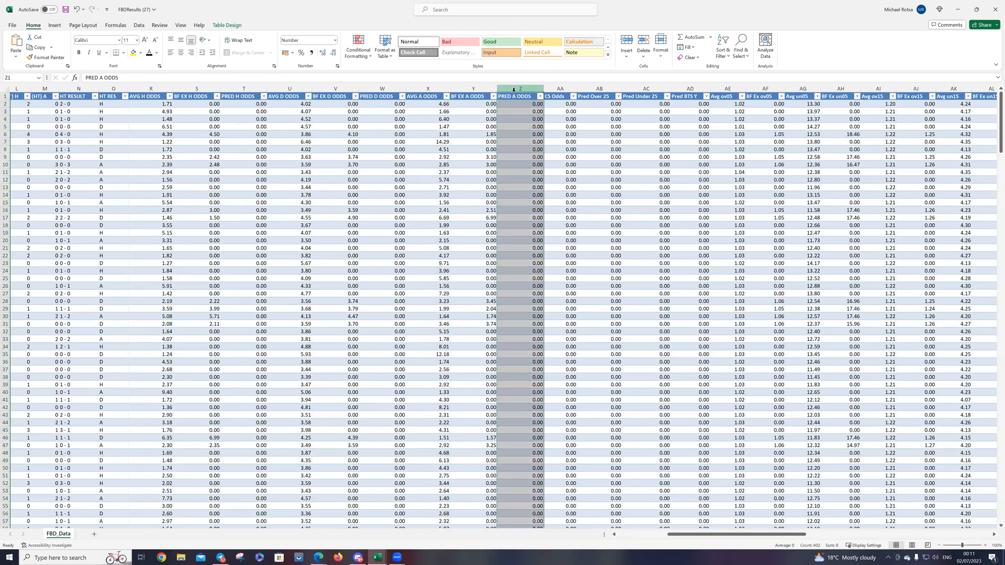
right_click(513, 89)
click(520, 133)
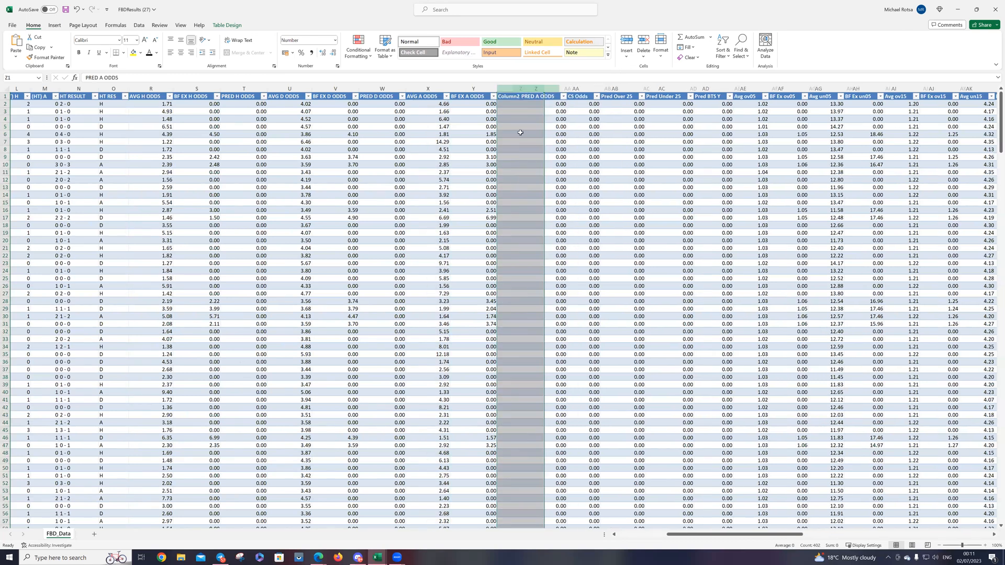
Step: Enter a formula in cell Z2 of the new column, starting with the average home odds reference =R2
click(511, 105)
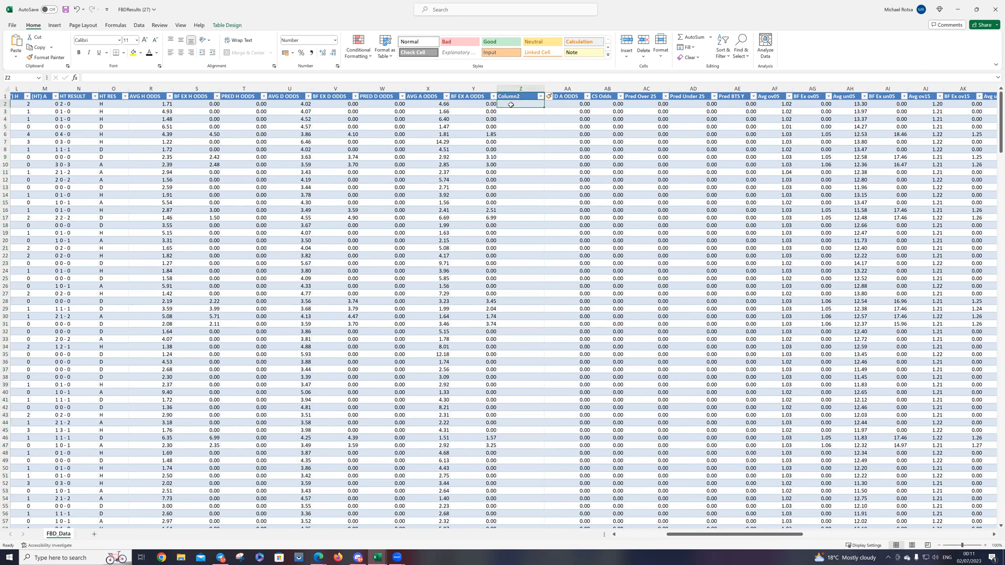
text(=)
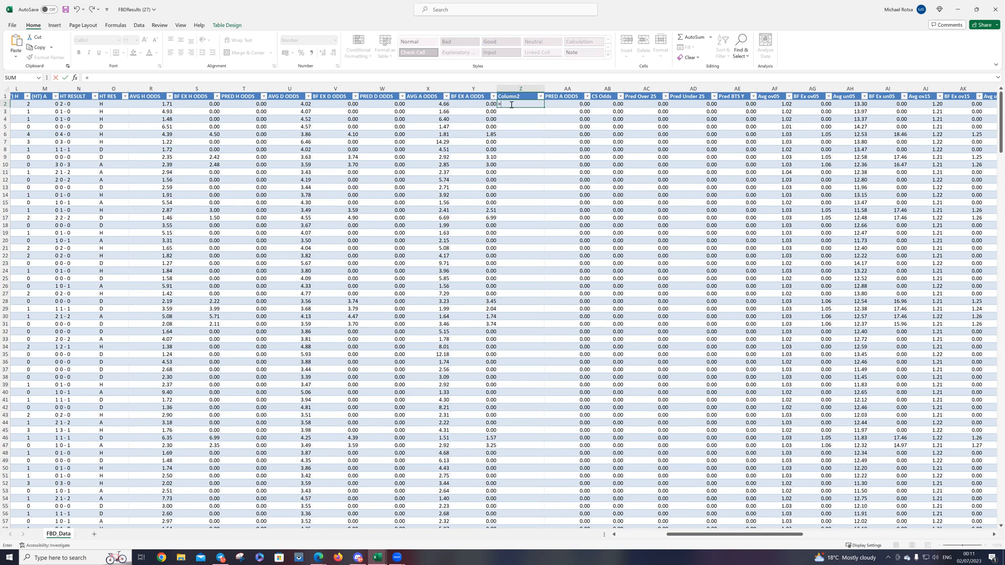
text(r2/x2)
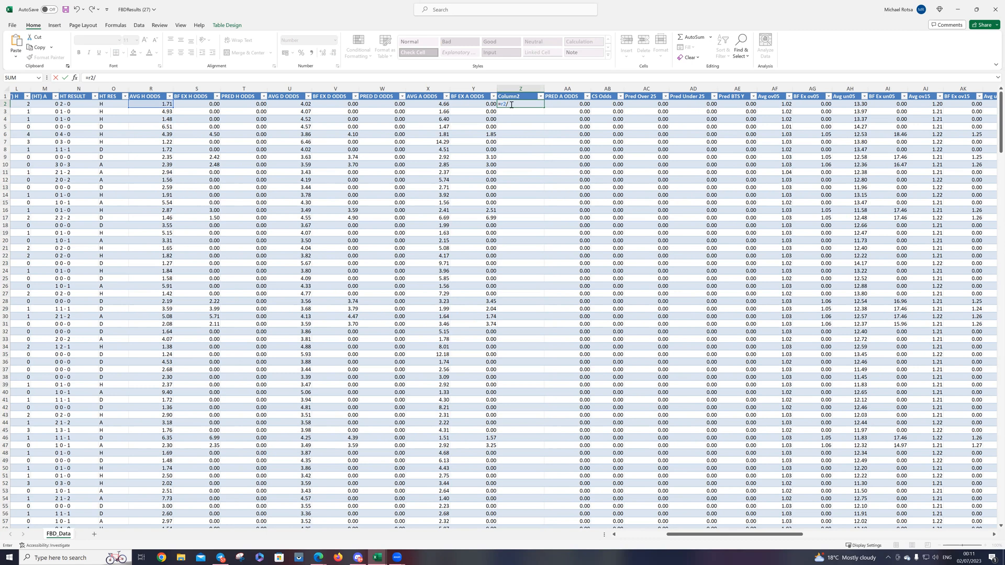
Step: Complete the formula in Z2 as =R2/X2 to fill column Z with home-to-away odds ratios, and highlight the column yellow
text(x2)
key(Return)
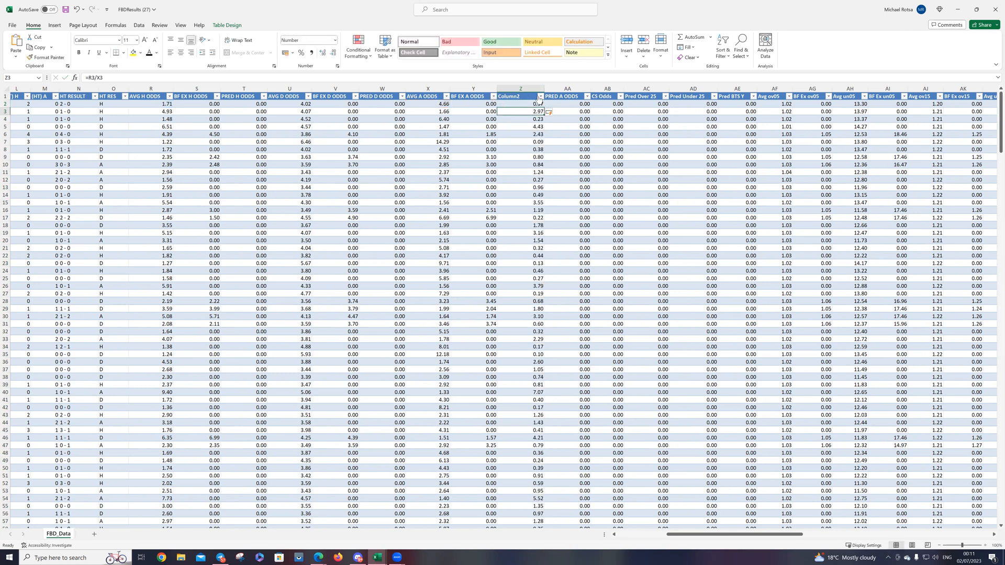
click(531, 84)
right_click(528, 89)
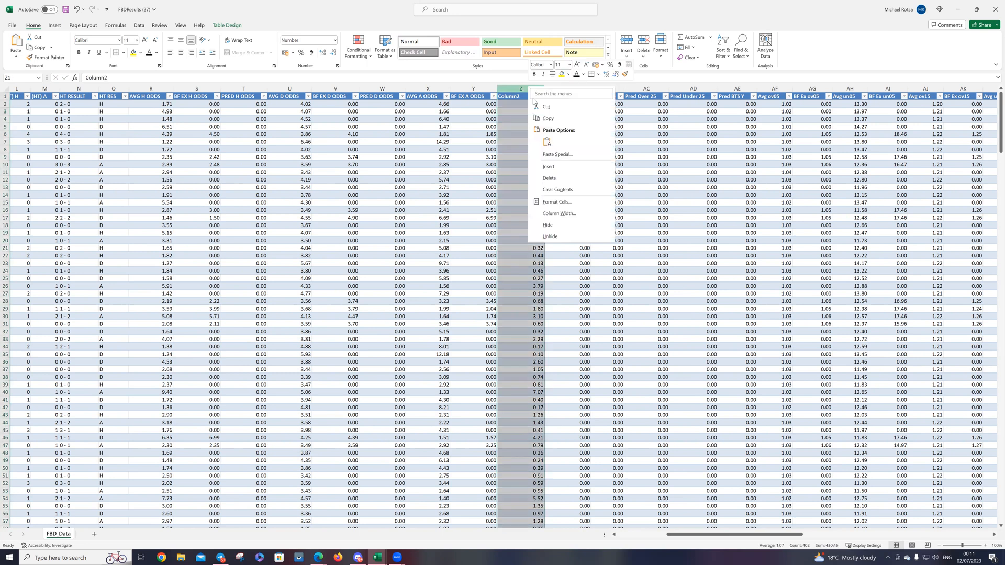
click(562, 75)
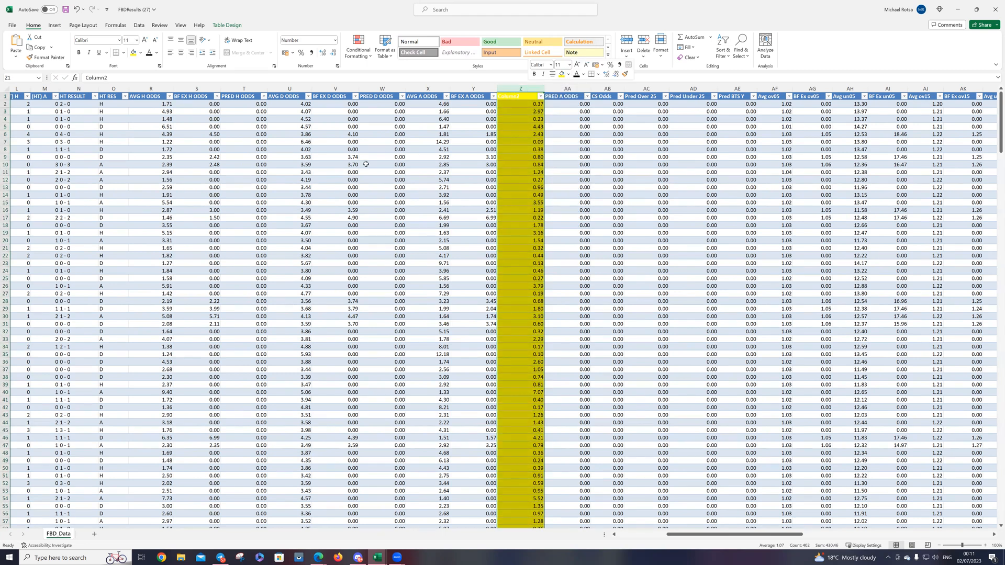
Step: Hide the columns from PRED A ODDS through BF Ex un15 (AA to AM)
drag(568, 89, 793, 100)
drag(638, 92, 639, 92)
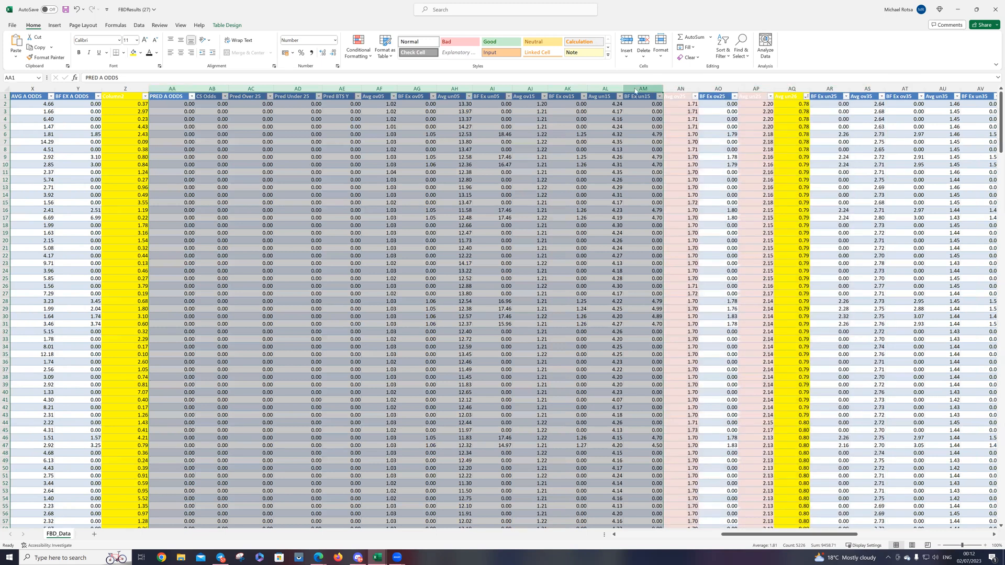
right_click(639, 92)
click(657, 227)
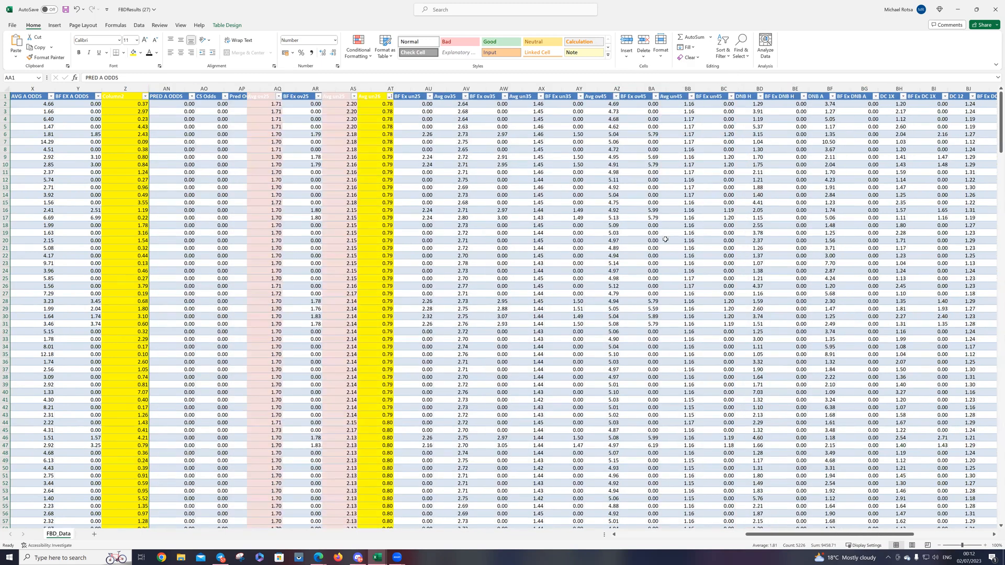
Step: Fill the Avg ov25 column with light green
click(166, 89)
right_click(166, 88)
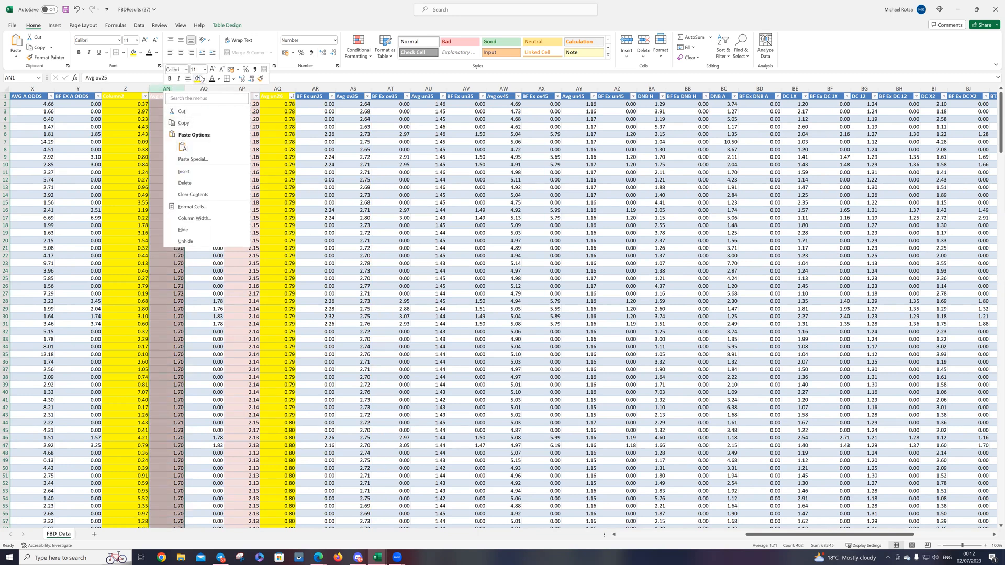
click(204, 79)
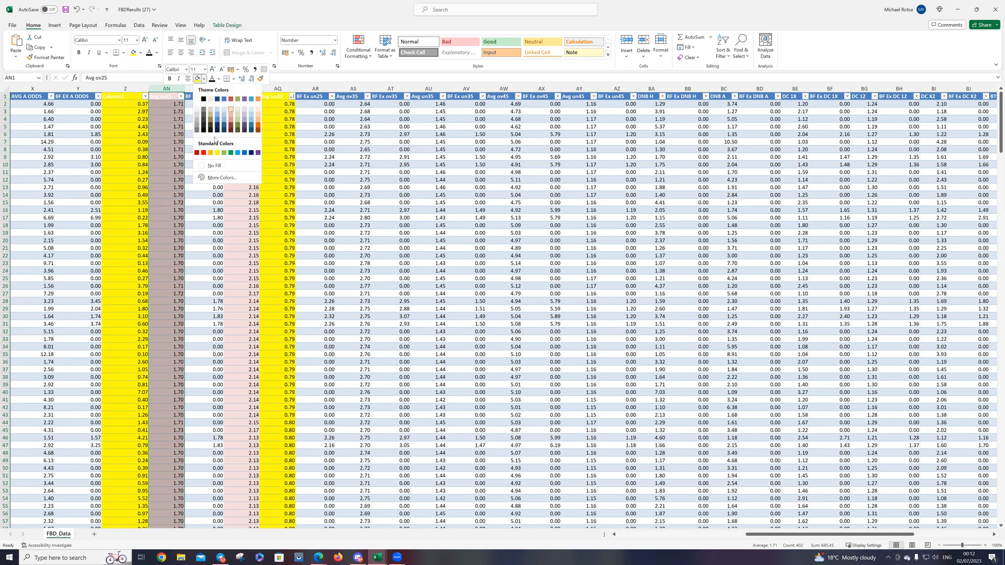
click(238, 108)
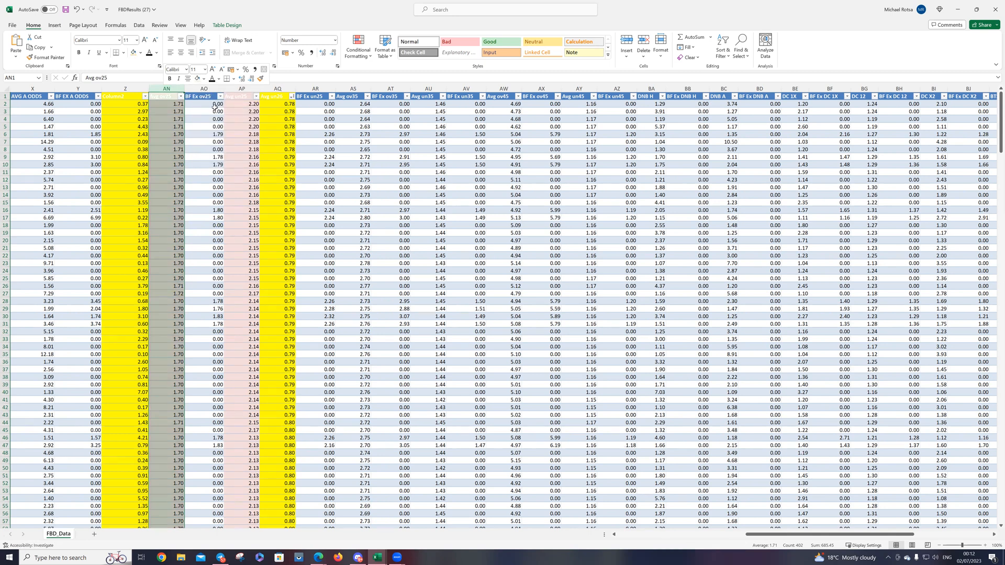
Step: Change the header text of the Avg ov25 and Avg un25 columns to black
click(163, 97)
right_click(162, 97)
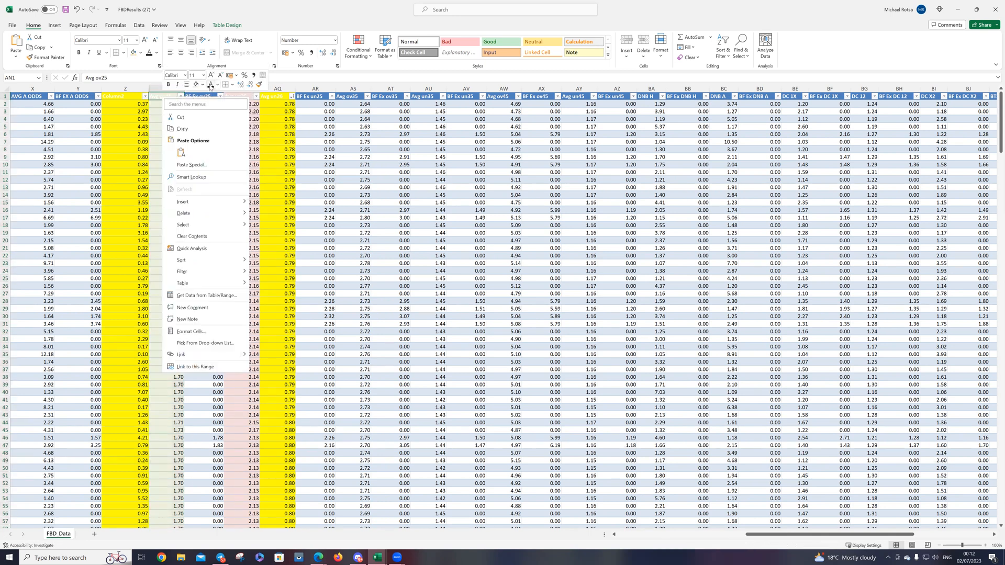
click(210, 86)
click(229, 96)
right_click(229, 97)
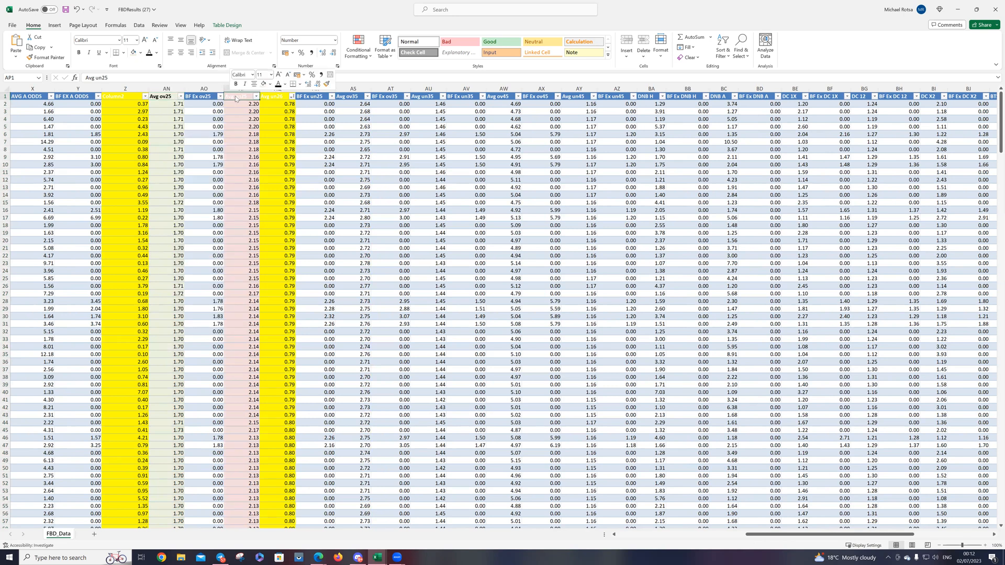
click(278, 85)
Step: Hide the BF Ex ov25 column between Avg ov25 and Avg un25
click(205, 88)
right_click(204, 89)
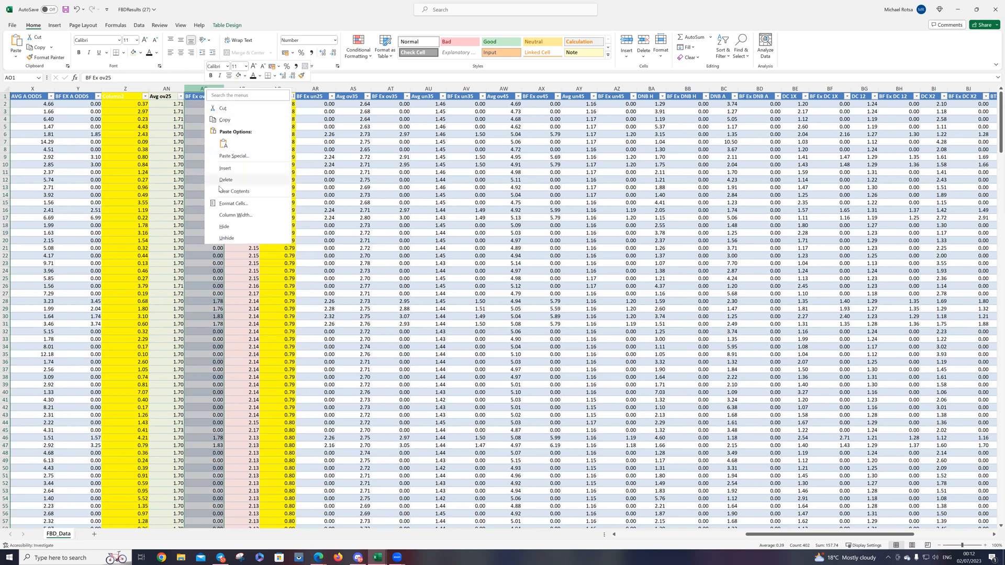
click(224, 226)
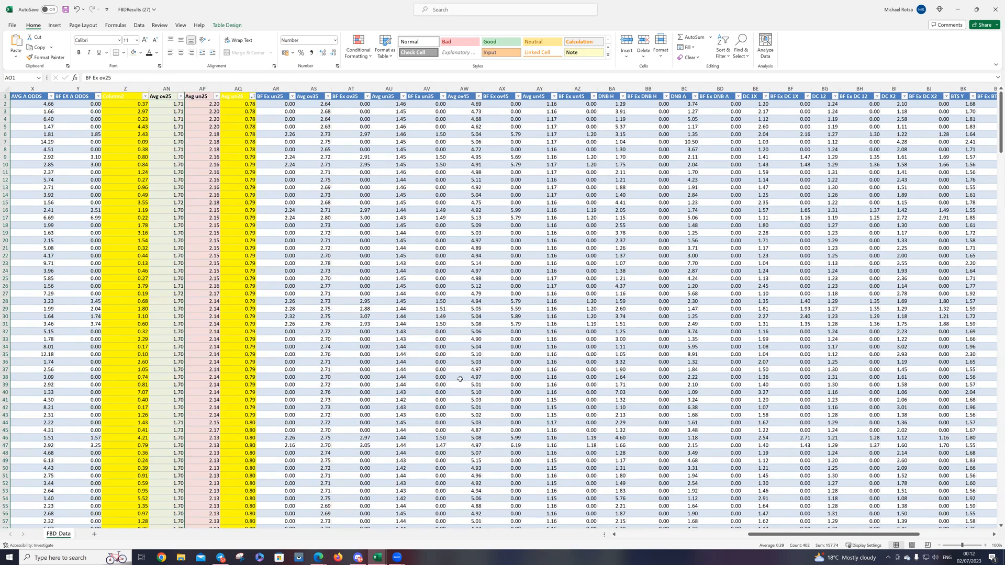
Step: Set the header text from Column2 through Avg un26 to black
drag(806, 533, 782, 533)
drag(268, 99, 374, 100)
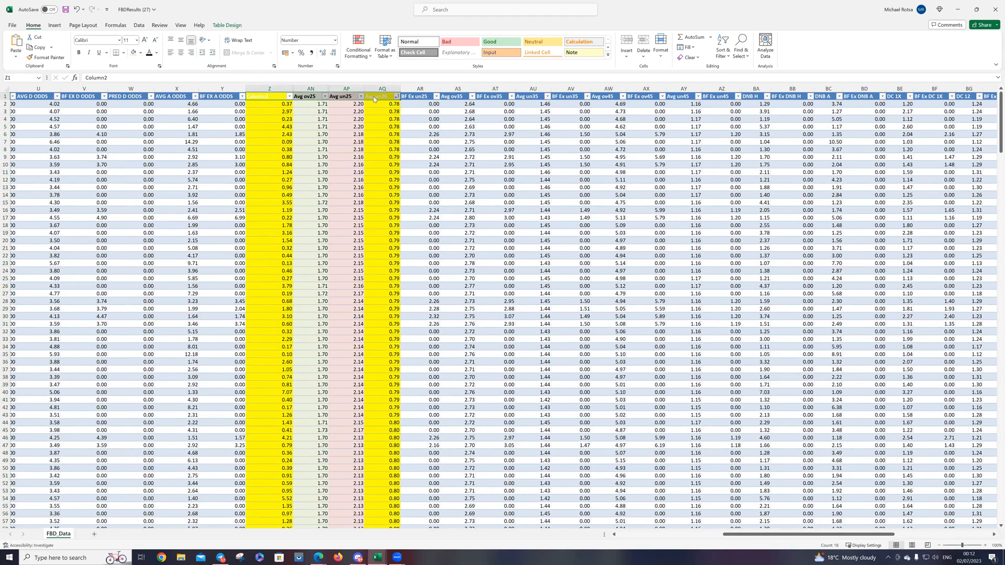
right_click(374, 99)
key(Escape)
click(495, 194)
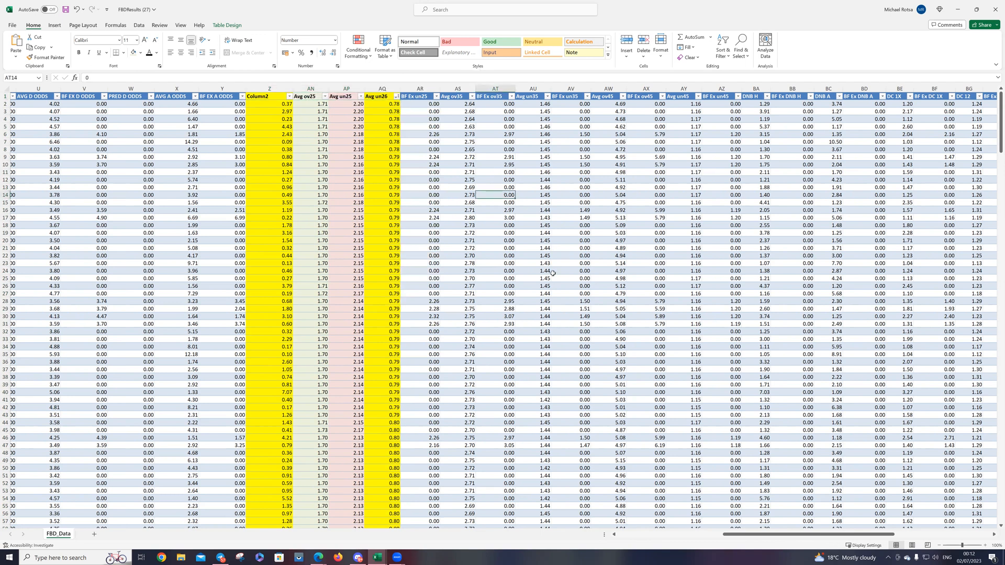
Step: Filter the Avg un26 ratio column to show only 0.80 and select that column to check the matching rows
click(396, 97)
click(325, 192)
click(321, 213)
click(347, 297)
scroll(490, 430, down, 14)
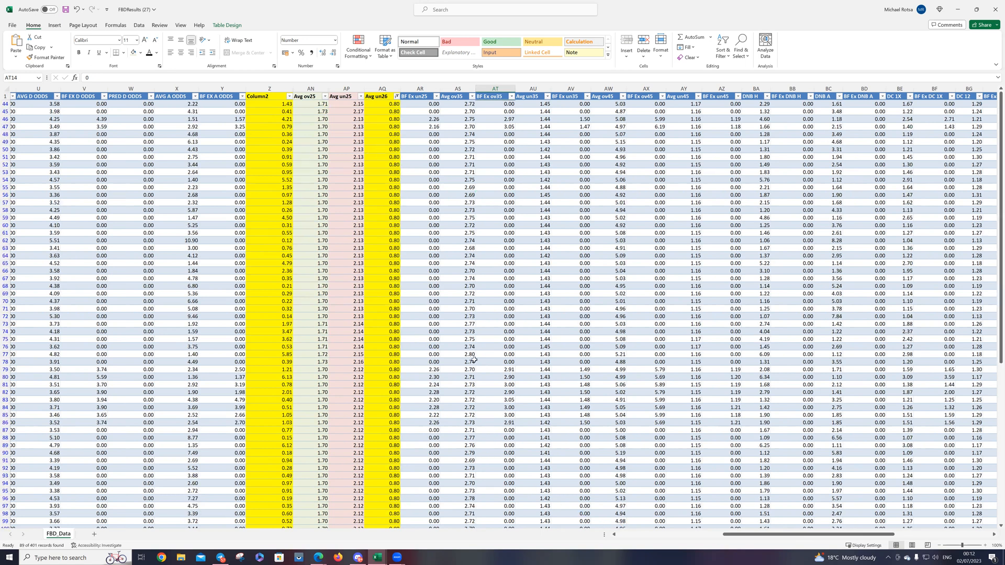
click(380, 88)
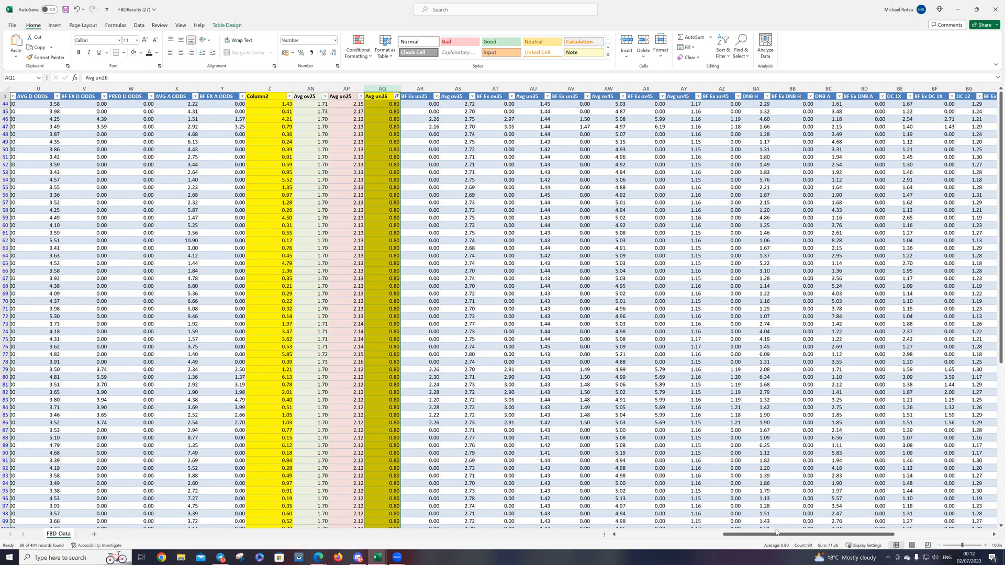
Step: Centre the contents of all cells in the sheet
drag(726, 539, 589, 526)
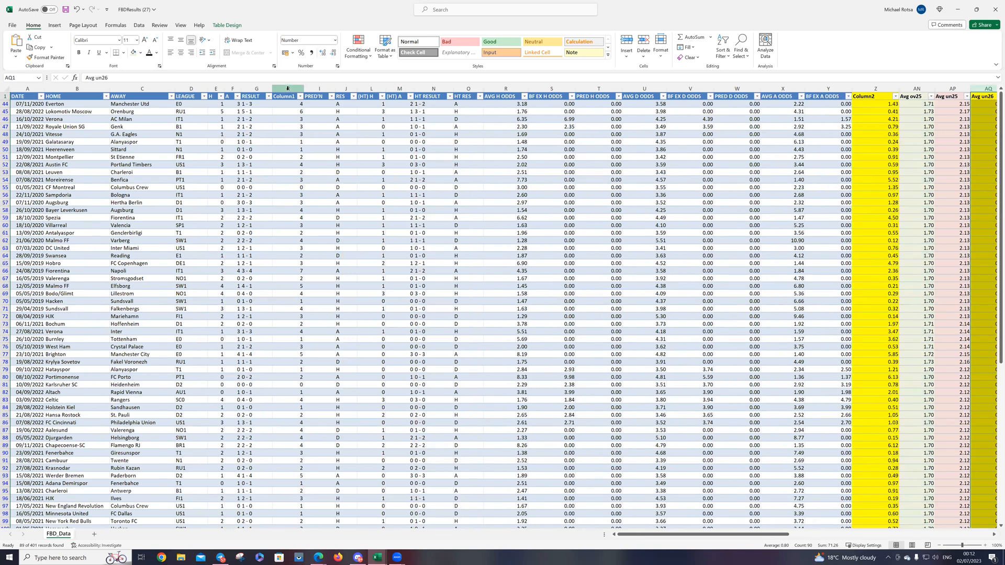
click(6, 88)
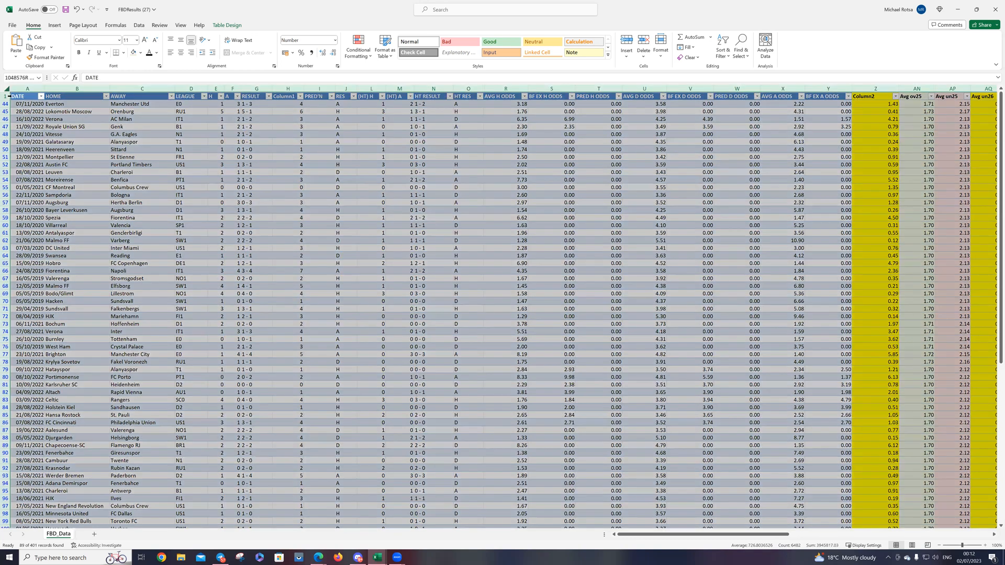
right_click(73, 140)
click(97, 128)
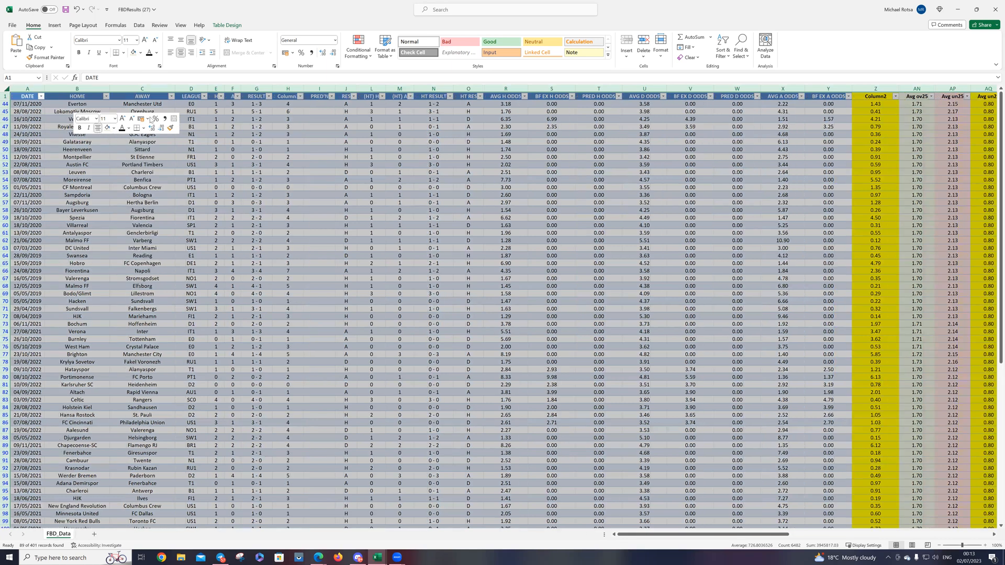
click(262, 122)
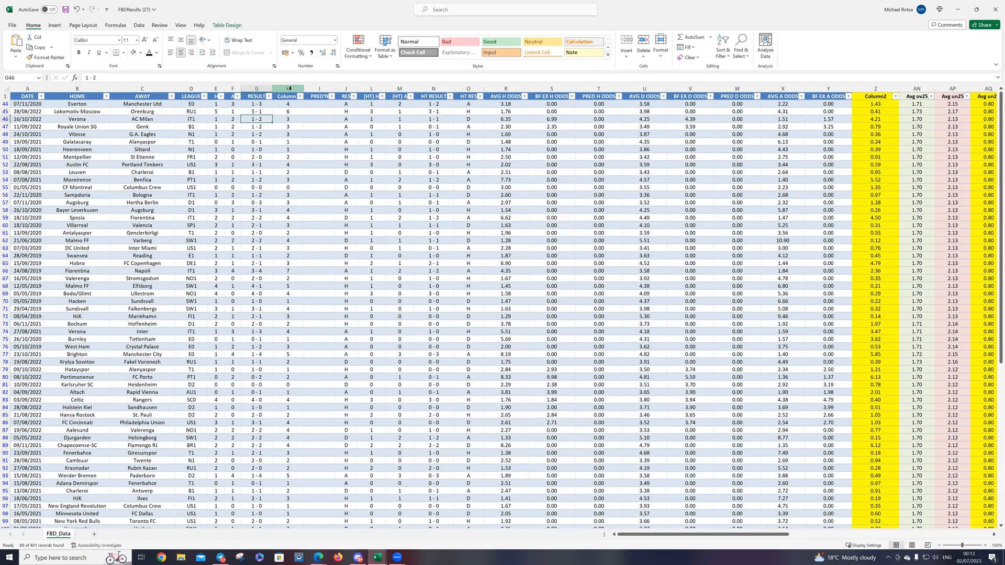
Step: Fill the total goals column H with light green and set its header text to black
right_click(288, 88)
click(327, 81)
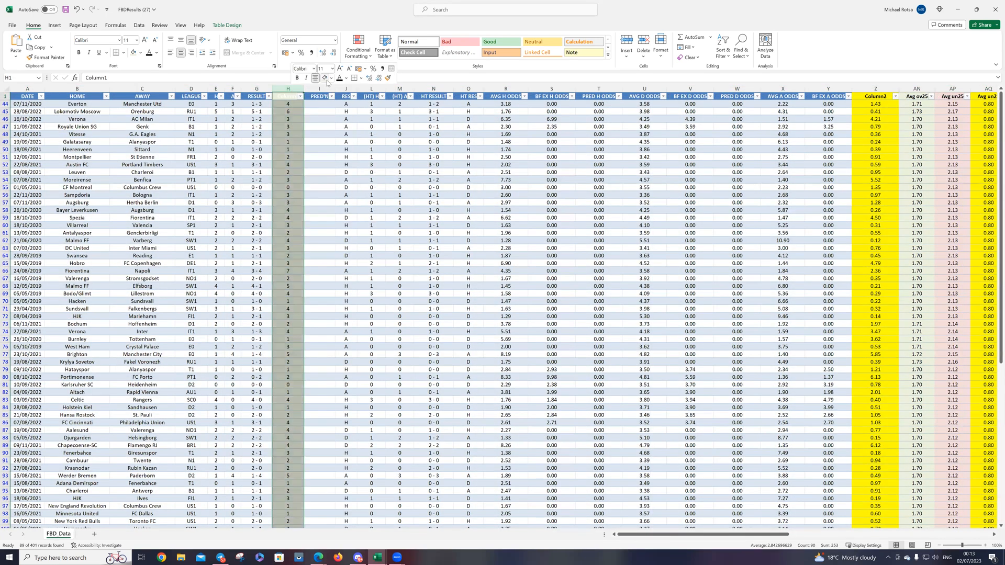
click(285, 98)
right_click(284, 98)
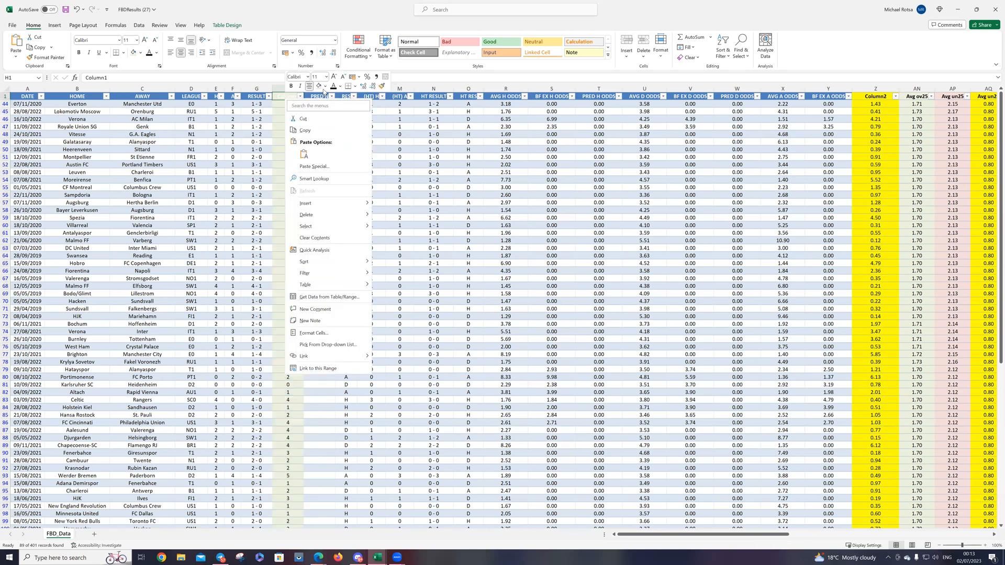
key(Escape)
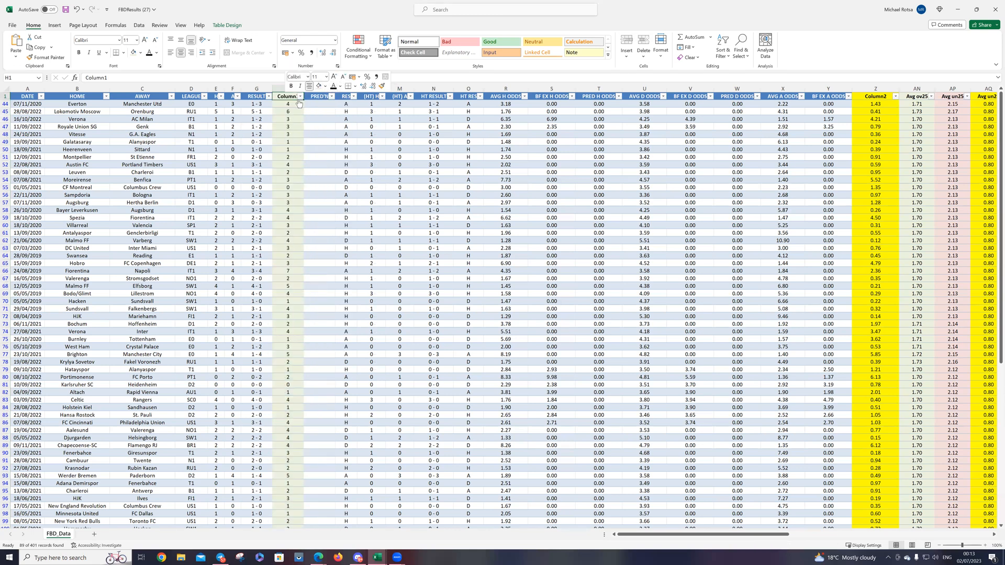
Step: Sort total goals in column H from smallest to largest and select the cells with 0 to 2 goals to count them
click(300, 97)
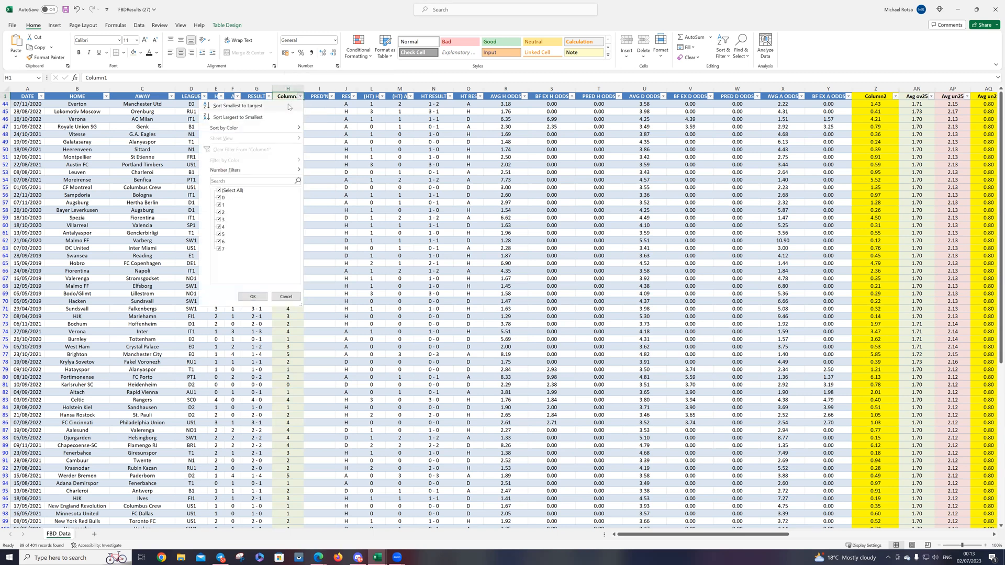
click(267, 107)
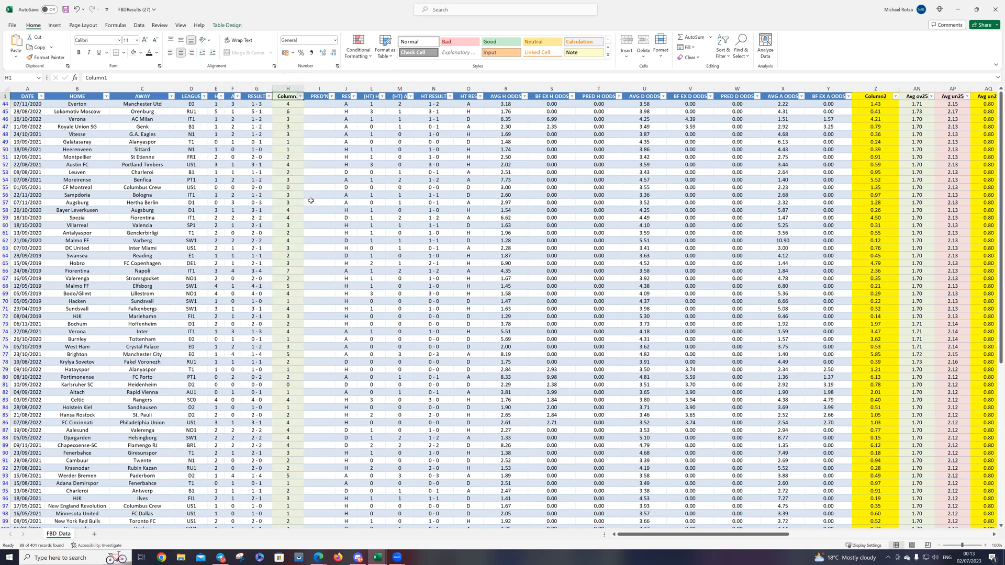
drag(288, 105, 291, 233)
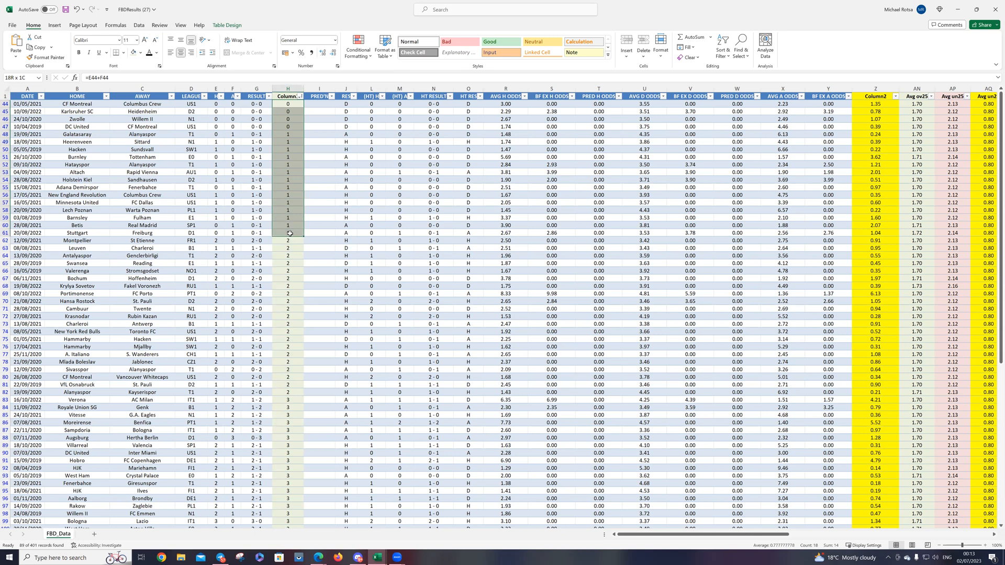
drag(290, 234, 296, 395)
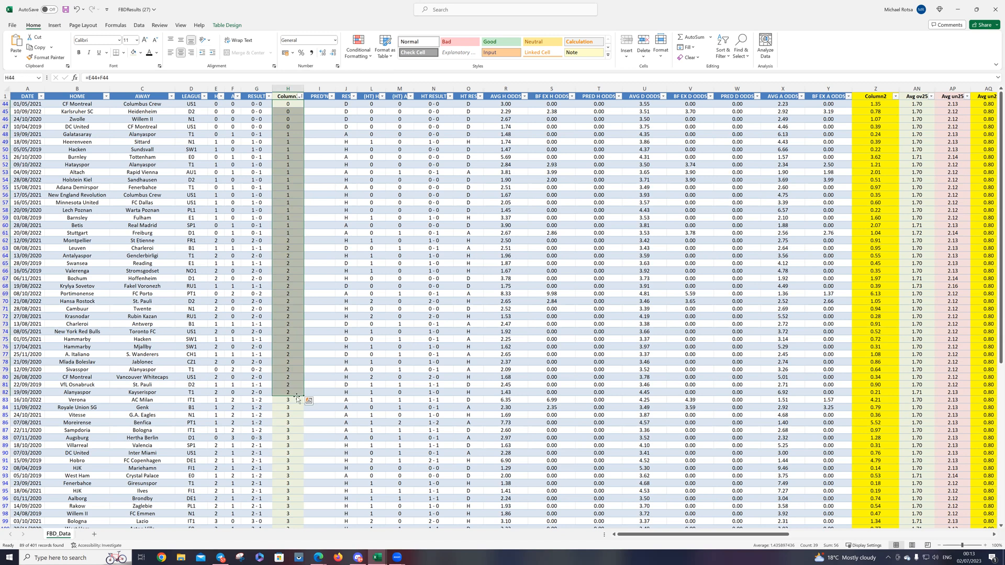
Step: Select the column H cells from 3 goals up to 7 goals to count those matches
scroll(288, 369, down, 3)
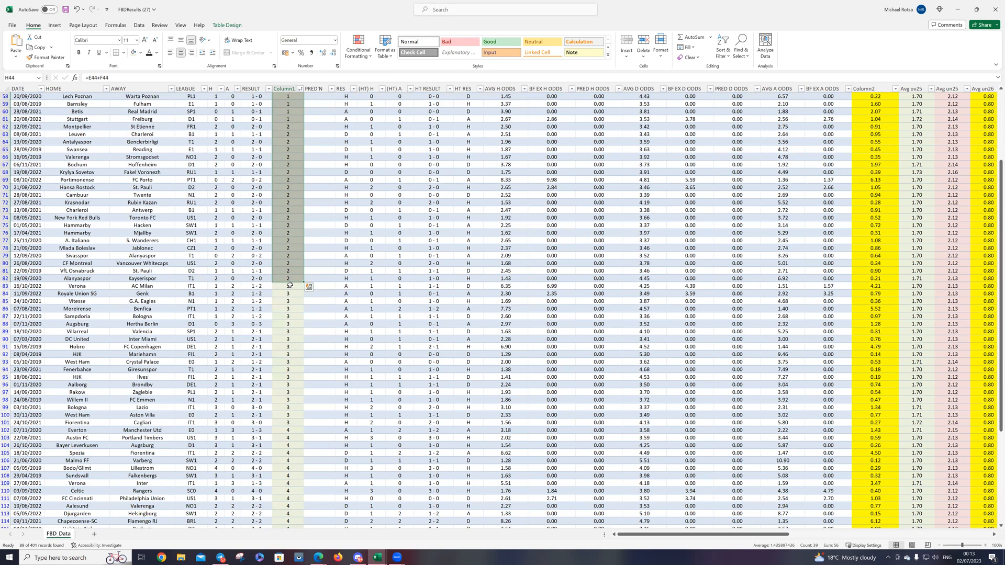
scroll(290, 278, down, 5)
scroll(292, 246, down, 3)
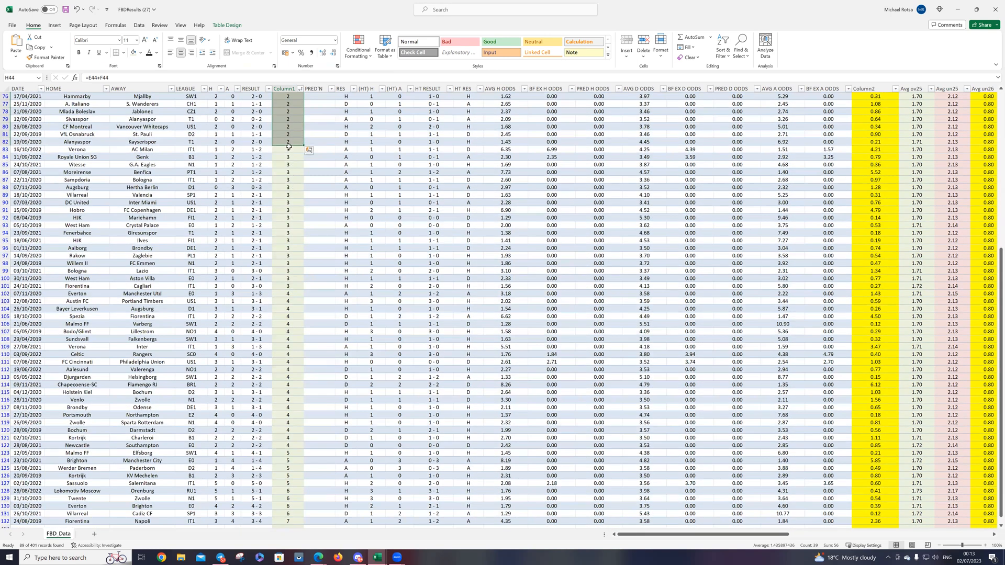
scroll(297, 283, down, 2)
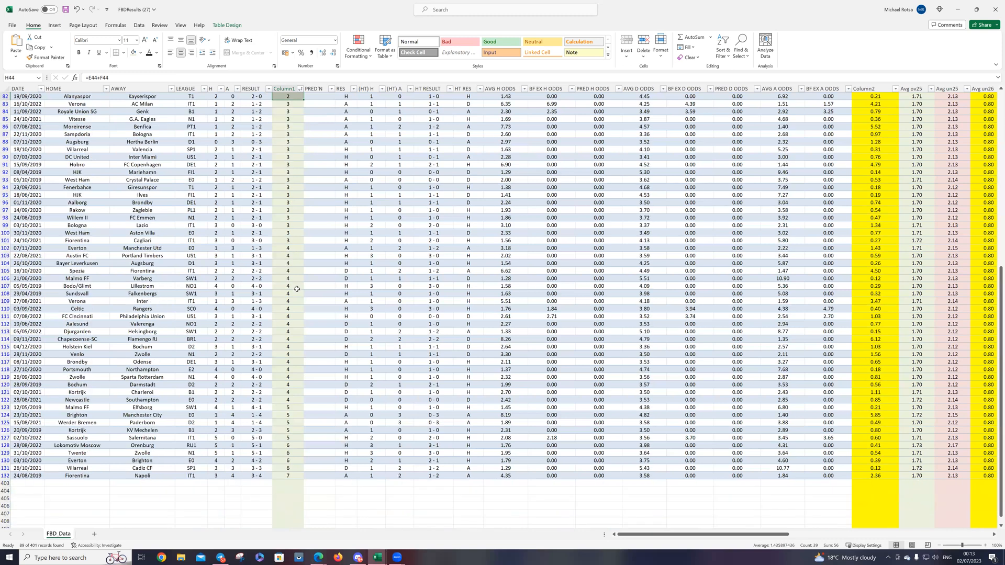
scroll(291, 152, up, 1)
drag(286, 128, 290, 498)
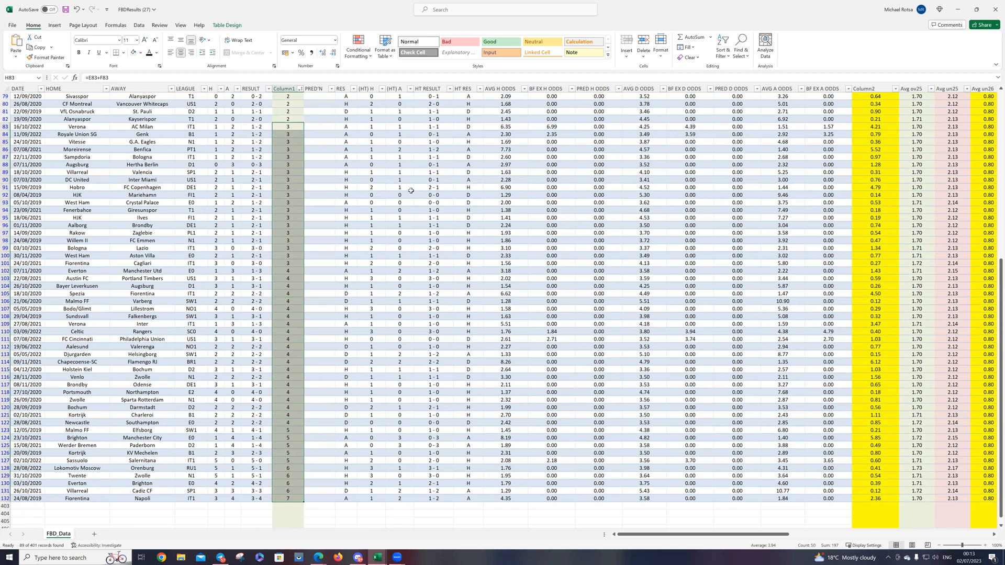
Step: Sort the matches by the Column2 odds ratio from smallest to largest
scroll(403, 199, up, 12)
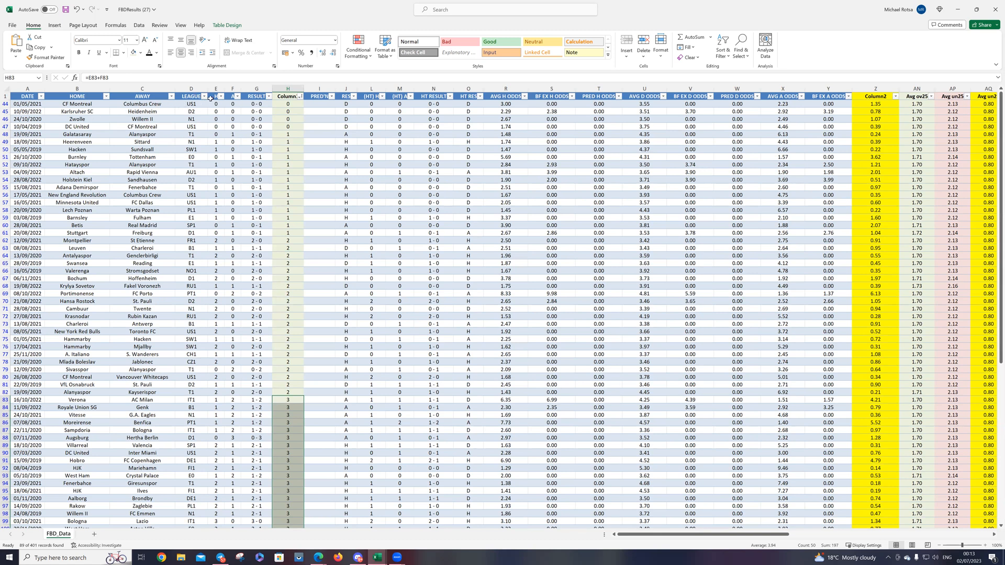
drag(732, 536, 799, 536)
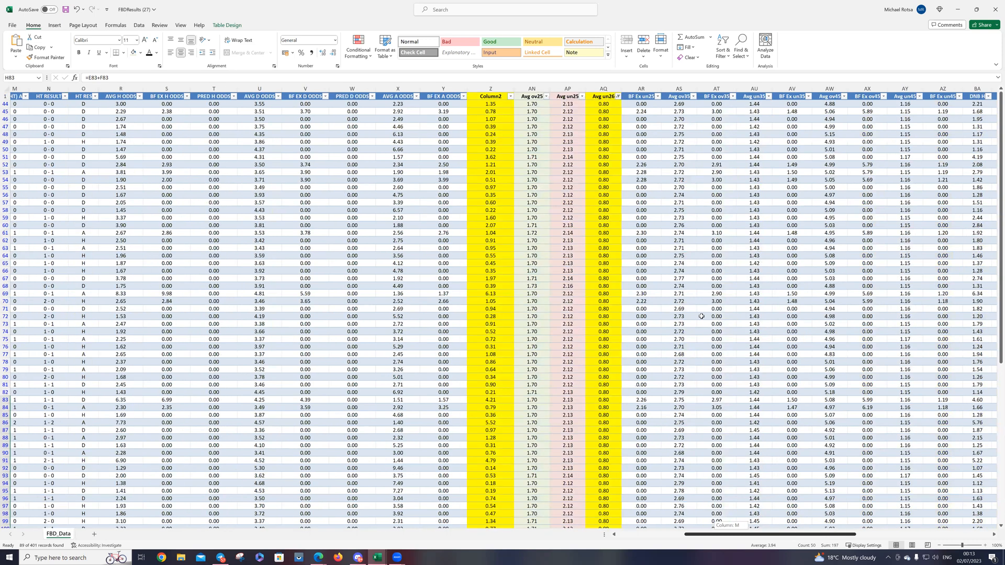
click(510, 96)
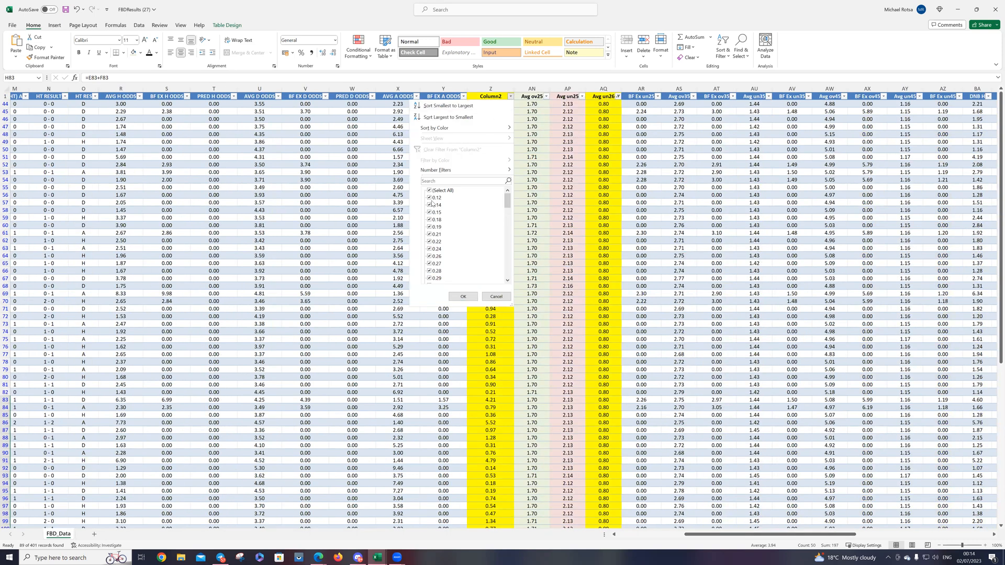
click(444, 192)
click(448, 194)
click(445, 106)
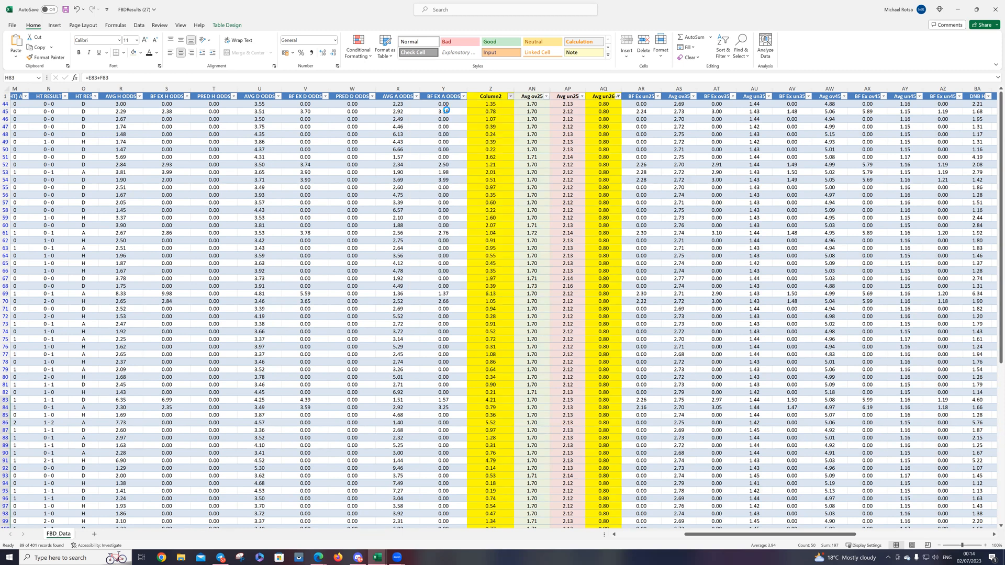
drag(826, 534, 760, 540)
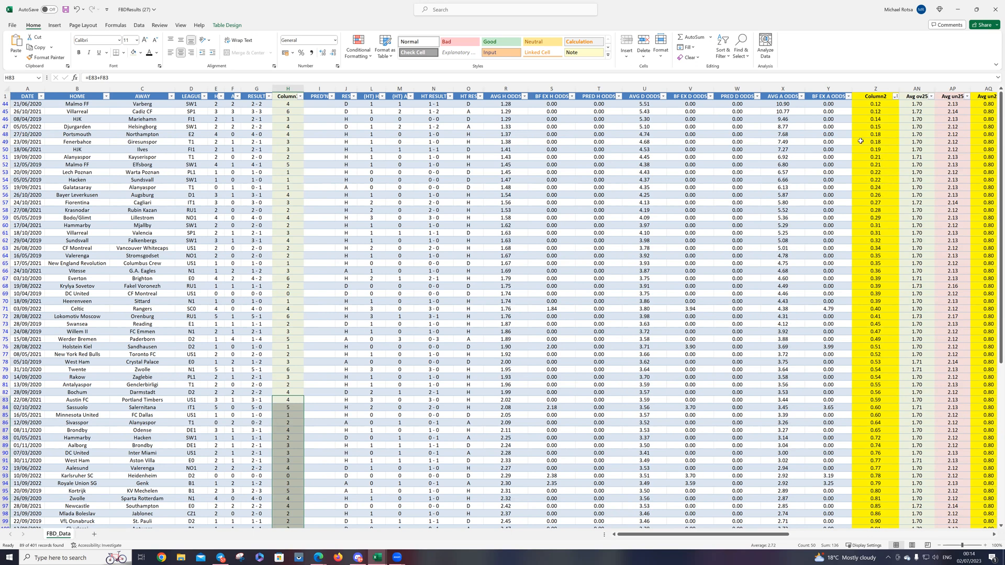
Step: Examine how total goals relate to the Column2 ratios, selecting H44:Y50 and reading down the sorted matches
drag(293, 105, 846, 152)
scroll(331, 248, down, 3)
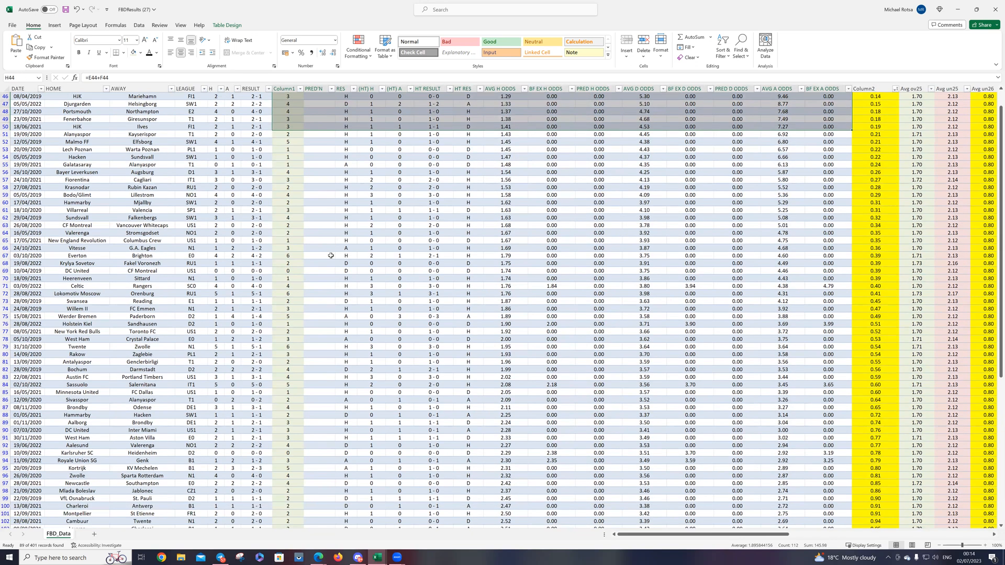
scroll(847, 442, down, 4)
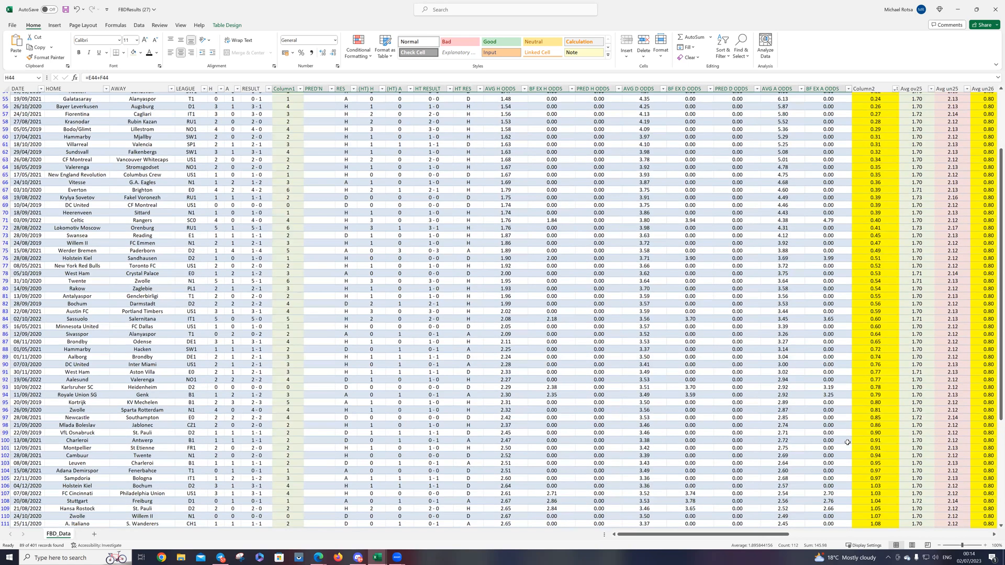
scroll(867, 446, down, 3)
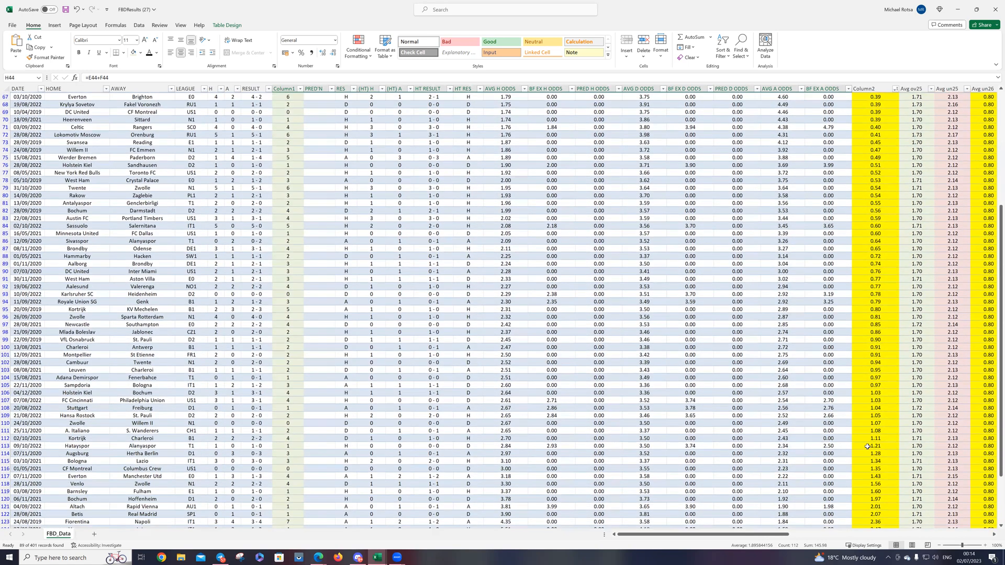
scroll(868, 446, up, 5)
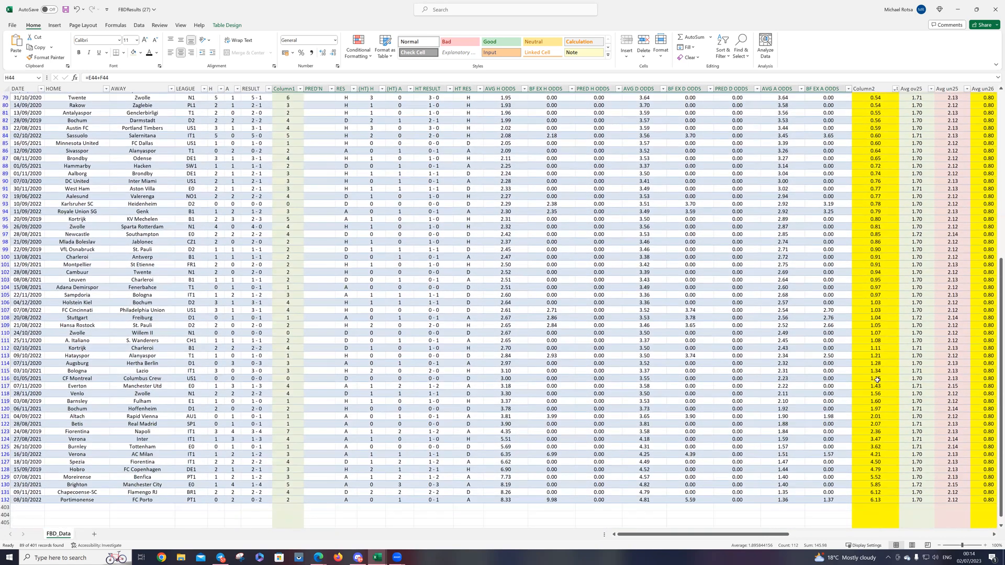
scroll(892, 105, up, 5)
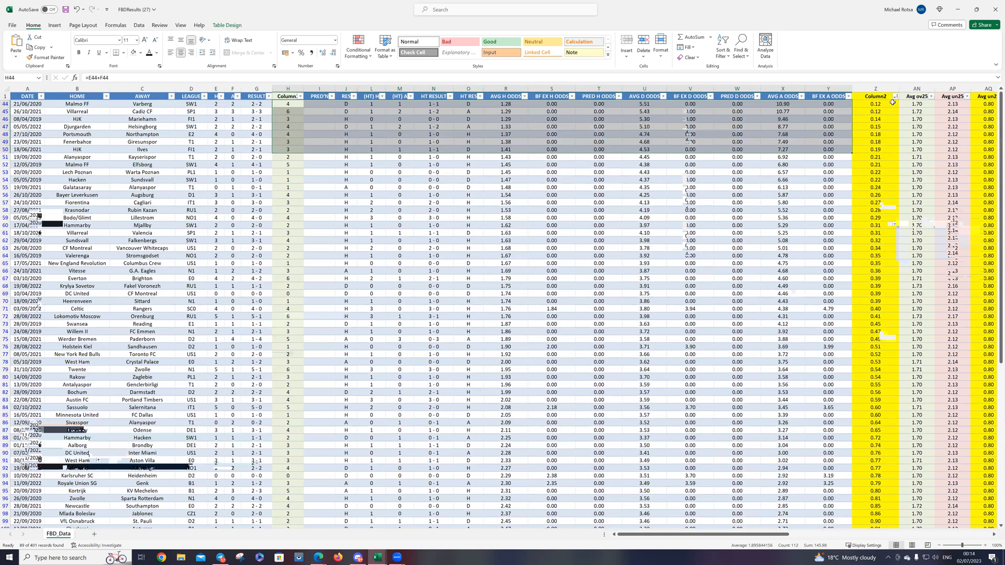
Step: Filter Column2 to show only the matches with an odds ratio greater than 0.9
click(895, 97)
click(825, 191)
scroll(826, 230, down, 8)
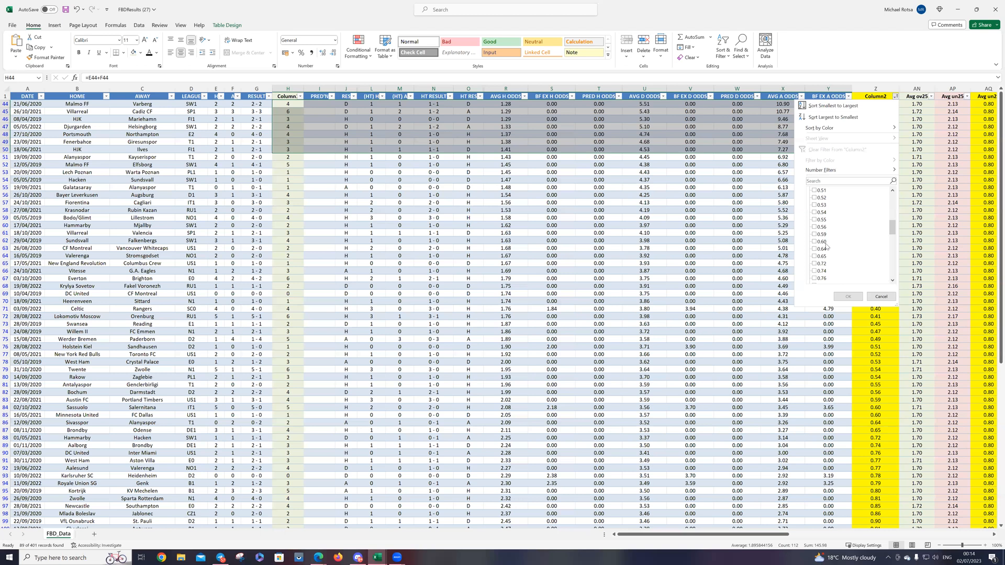
scroll(823, 272, down, 8)
scroll(820, 264, up, 1)
scroll(828, 227, up, 3)
mouse_move(845, 172)
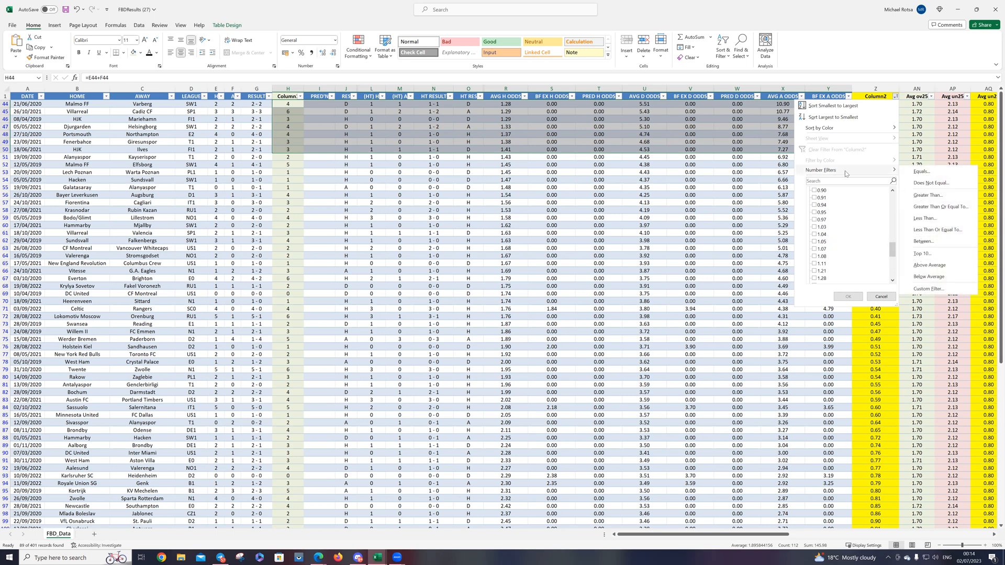
click(921, 196)
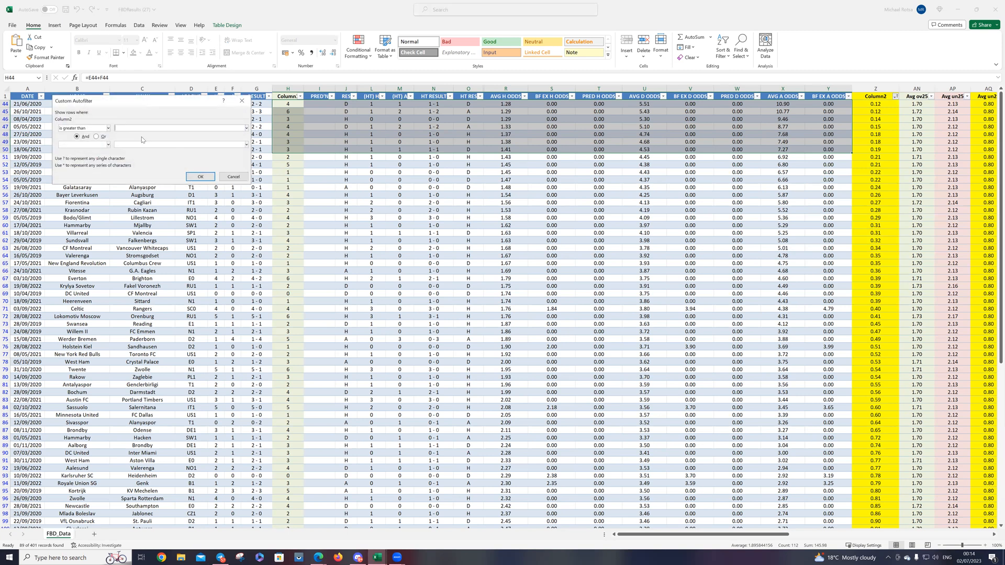
text(.9)
key(Return)
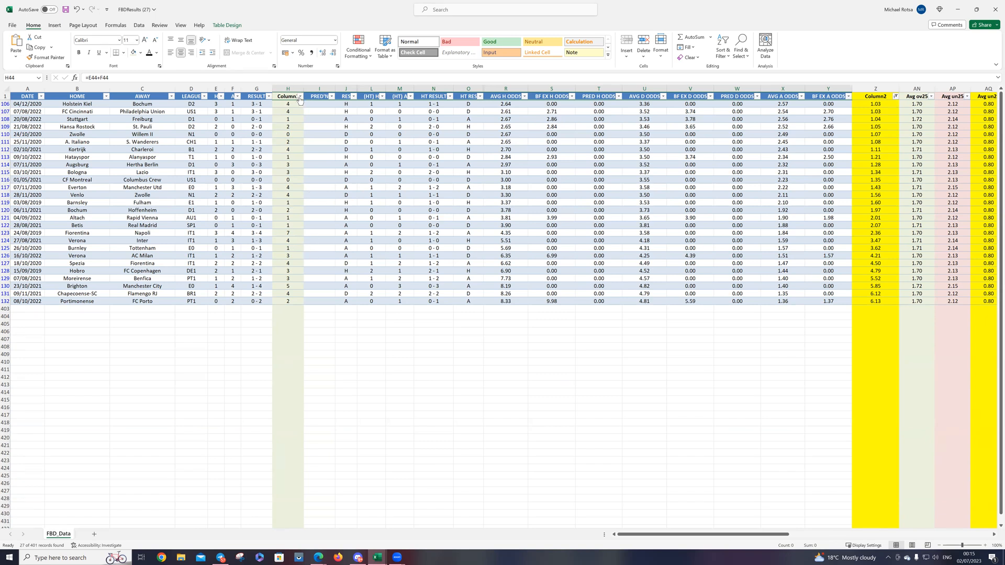
Step: Sort total goals in column H from smallest to largest and select H106:H116 to count the low-scoring matches
click(300, 97)
key(Escape)
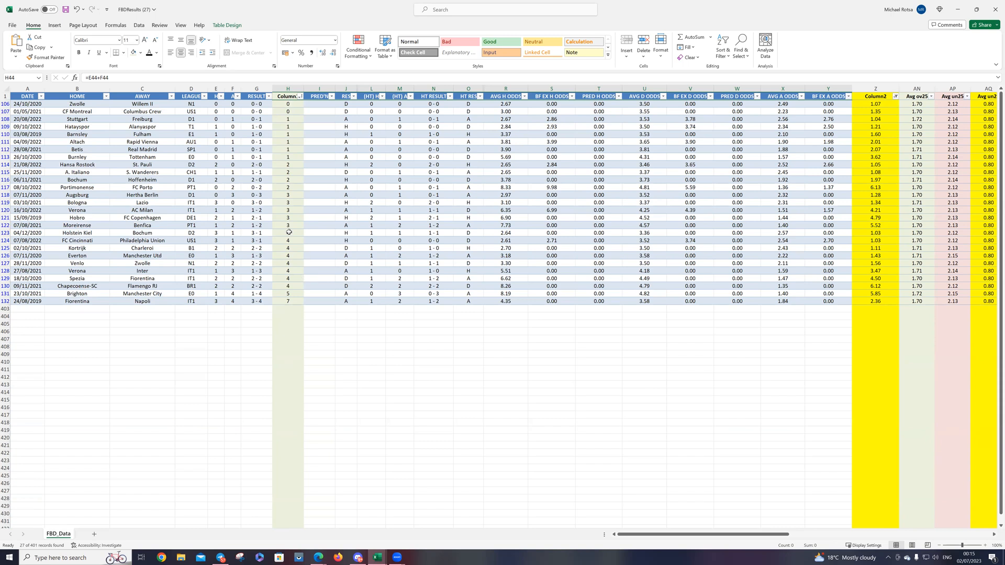
drag(291, 179, 294, 105)
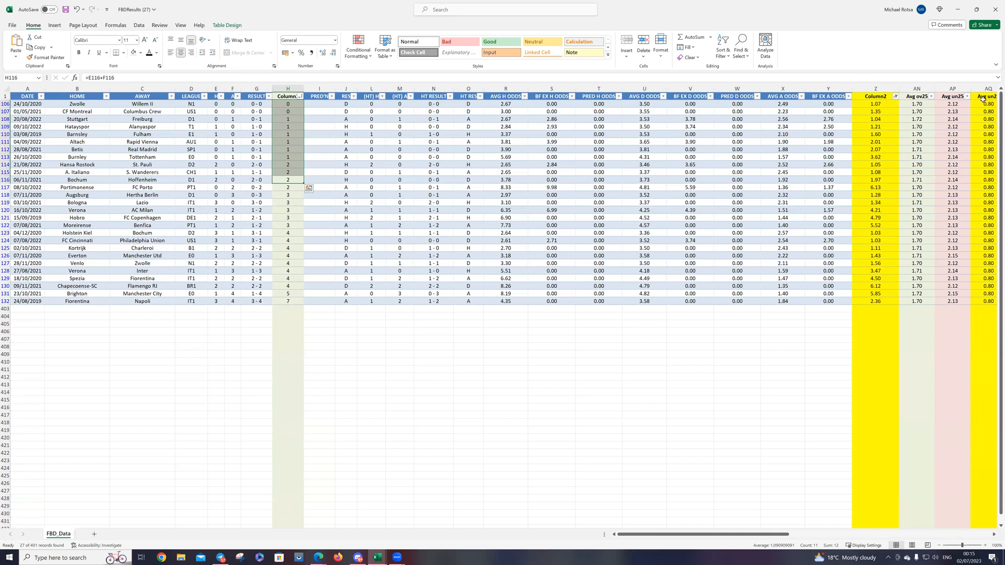
Step: Change the Avg un26 ratio filter to show only the values 0.83 and 0.85
drag(769, 539, 782, 539)
click(921, 104)
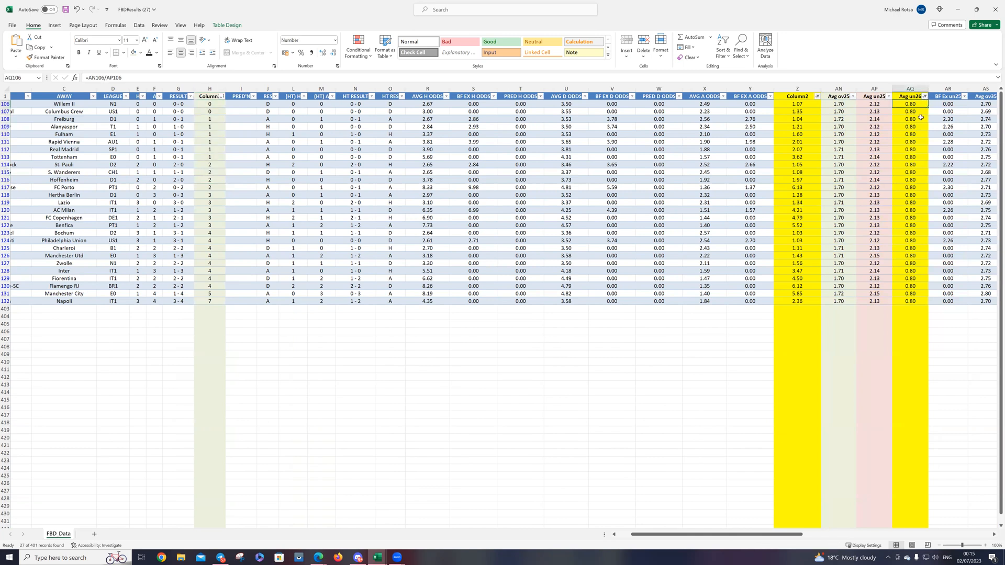
click(924, 97)
click(848, 213)
click(850, 243)
click(849, 235)
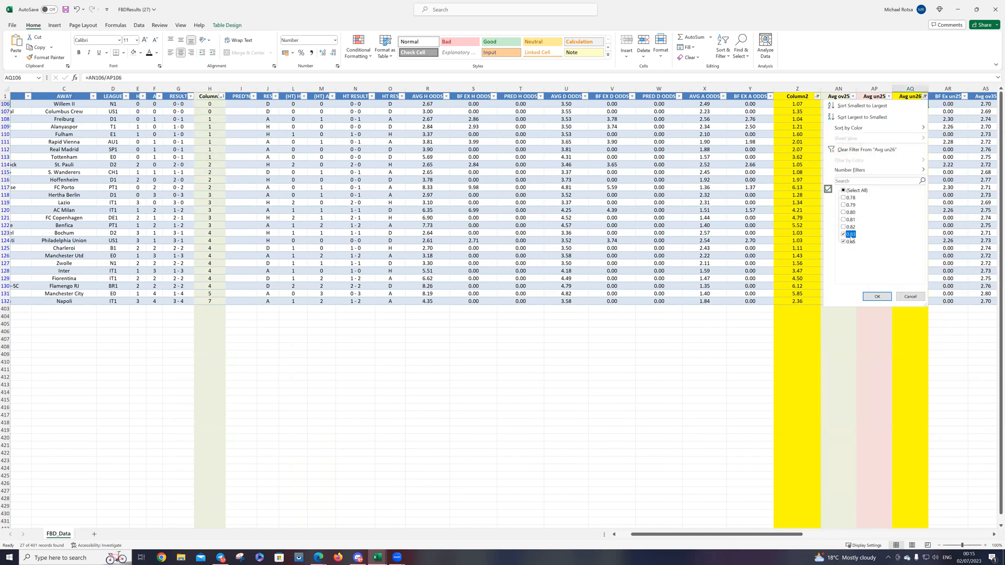
click(876, 297)
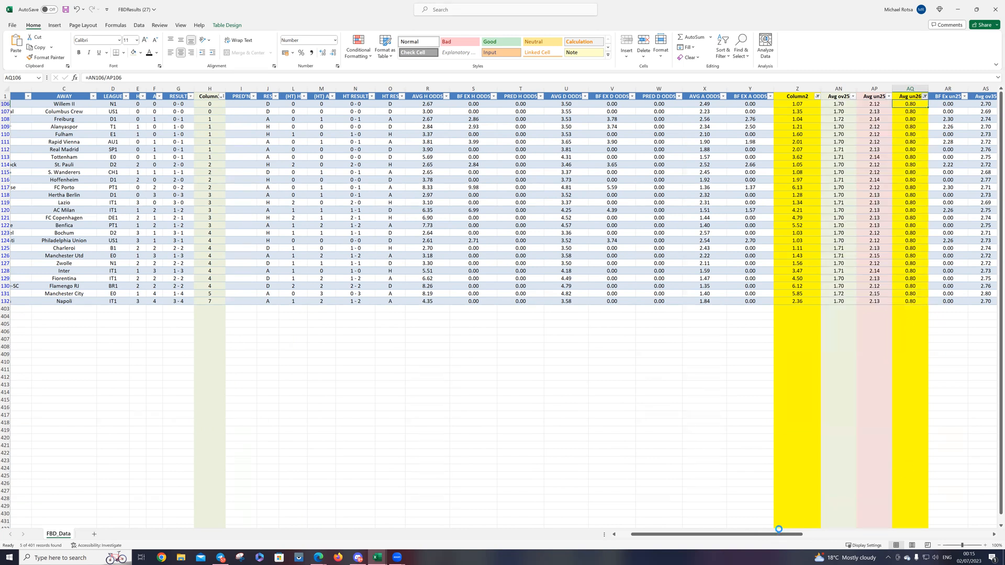
drag(774, 535, 761, 535)
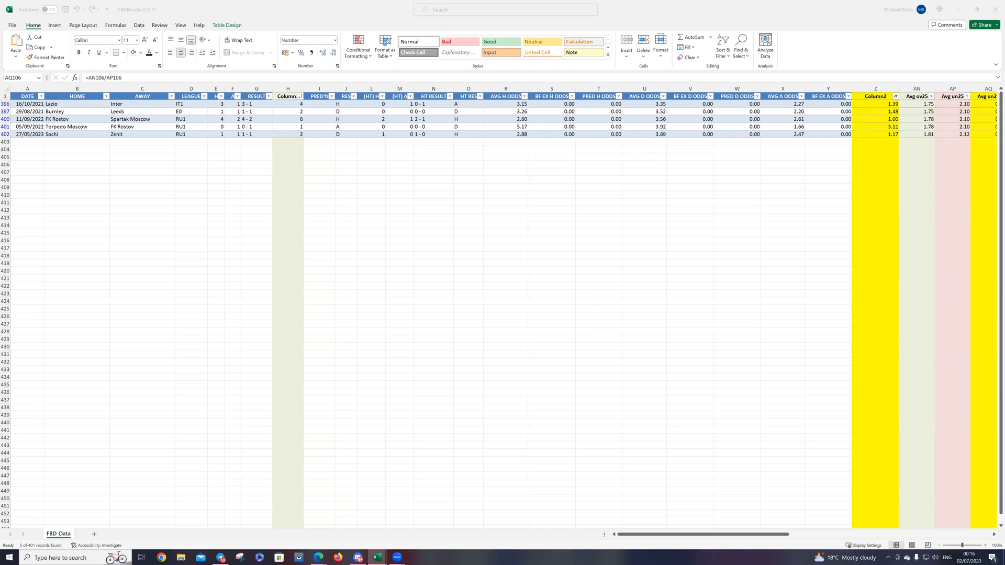
Step: Clear the filters on Column2 and Avg un26 so that all matches are listed
click(779, 537)
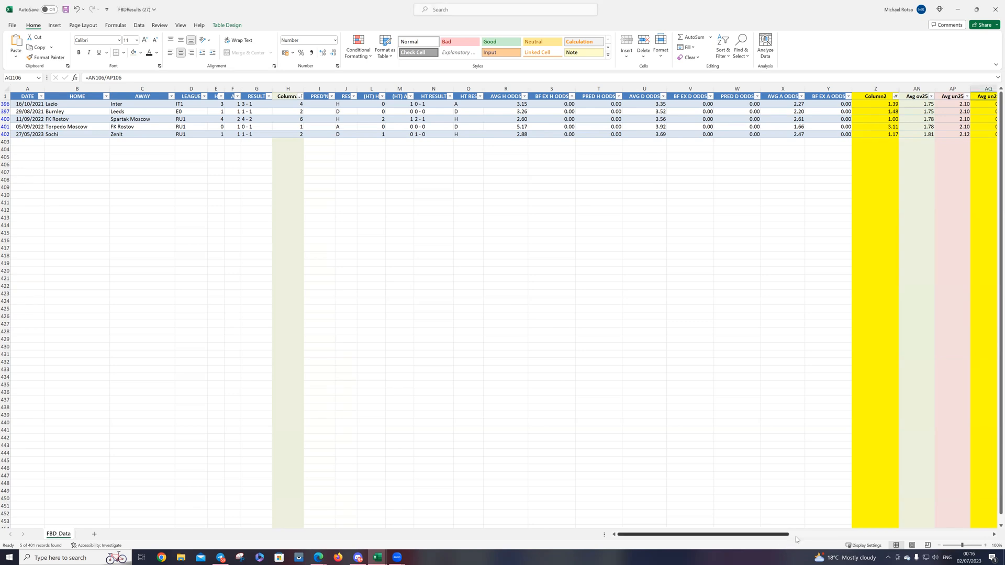
drag(796, 536, 797, 536)
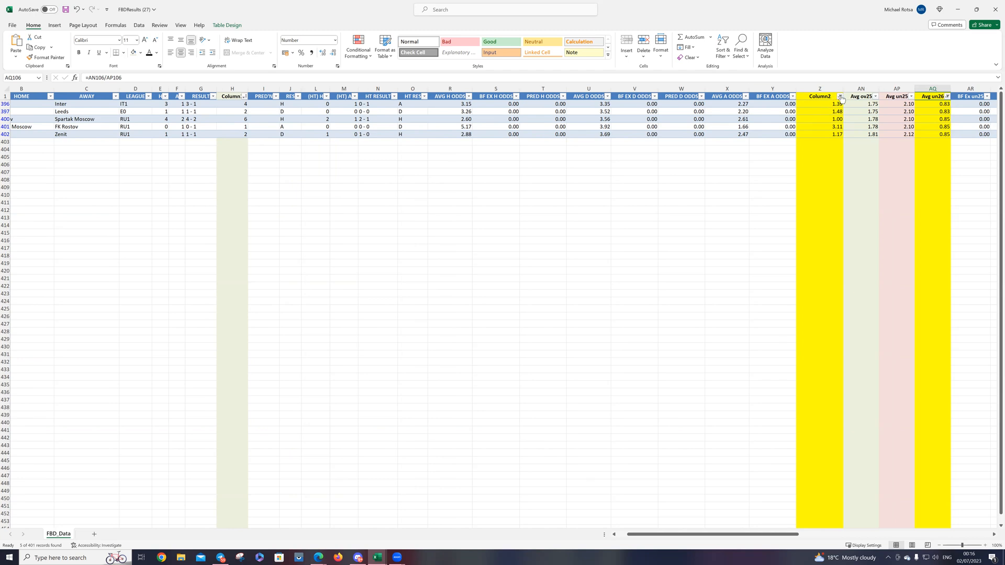
click(840, 96)
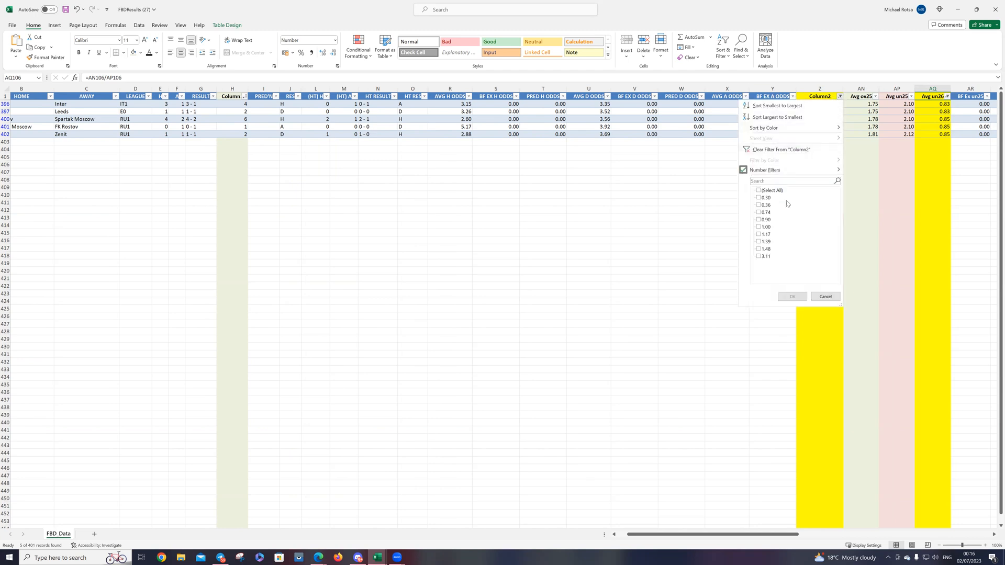
click(764, 149)
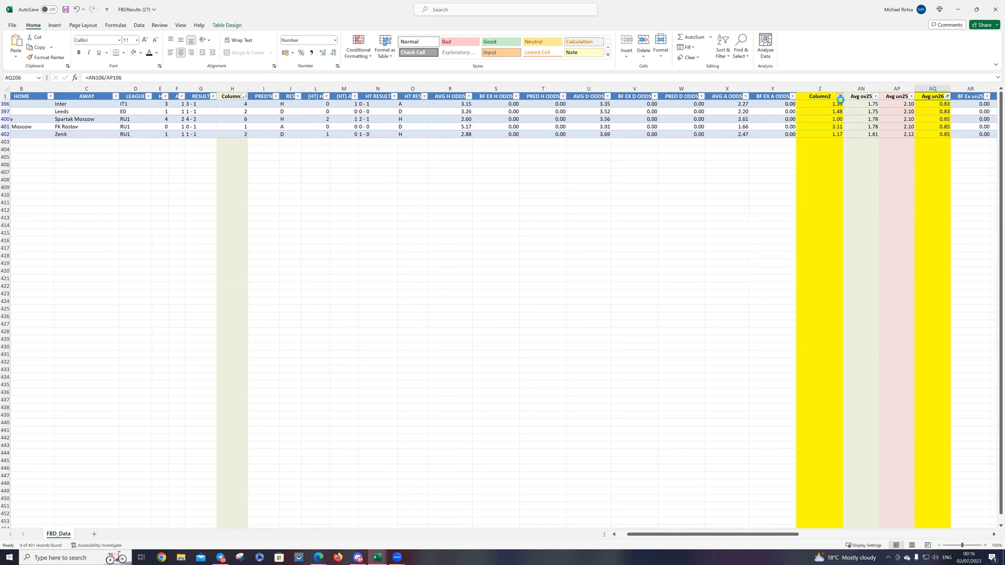
scroll(314, 110, up, 2)
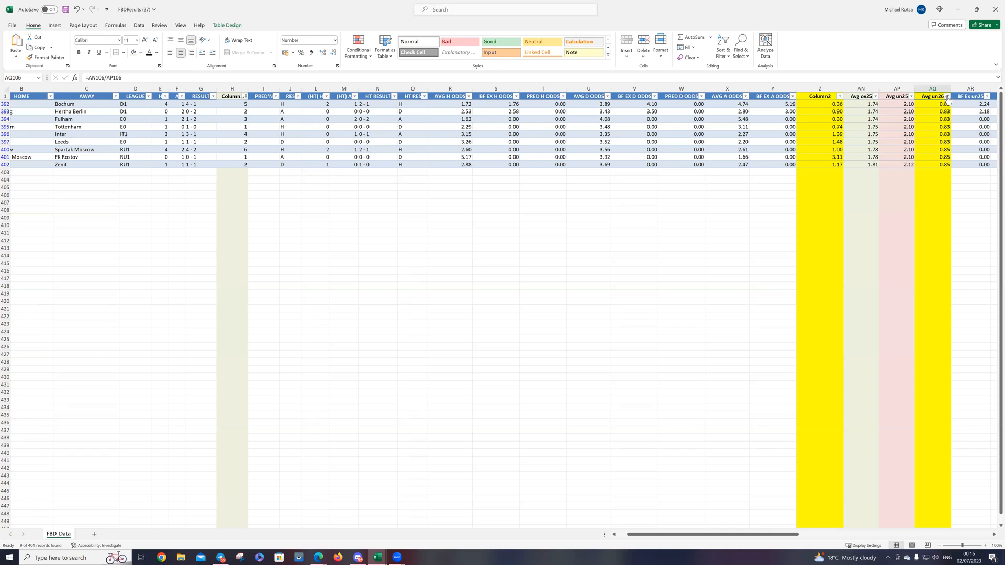
click(947, 96)
key(Escape)
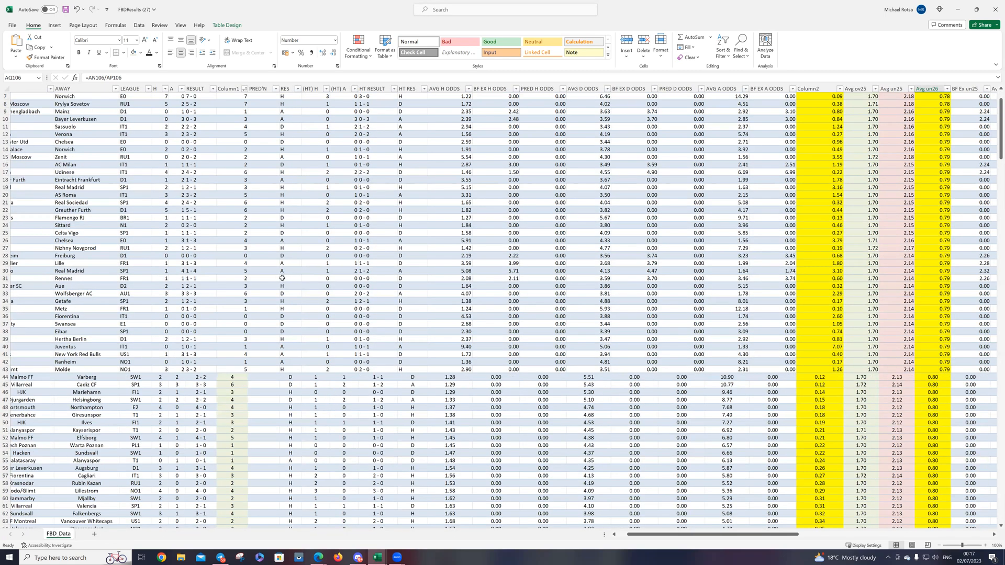
Step: Select the entire sheet and centre the contents of all cells
scroll(278, 277, down, 6)
scroll(272, 281, down, 12)
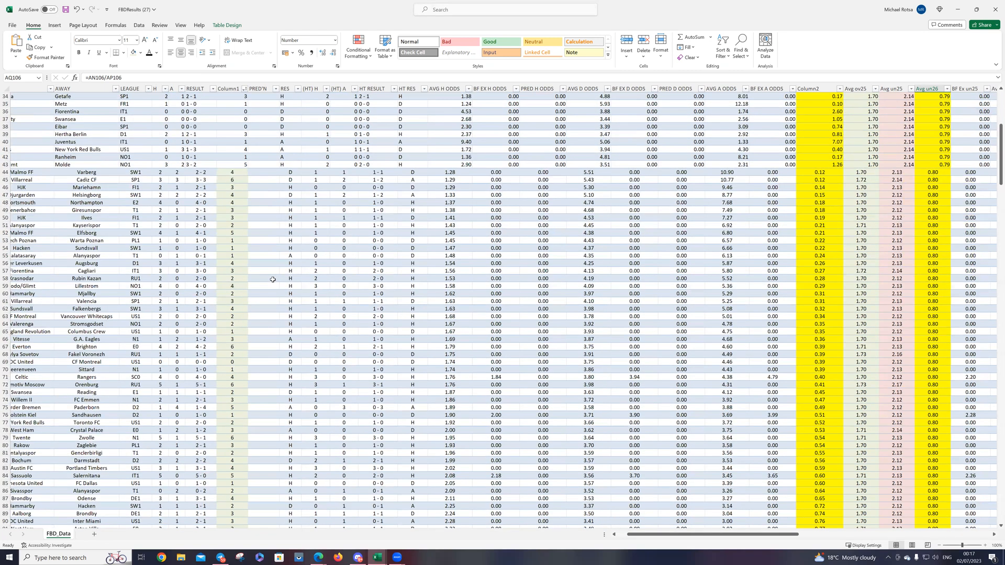
scroll(266, 267, up, 12)
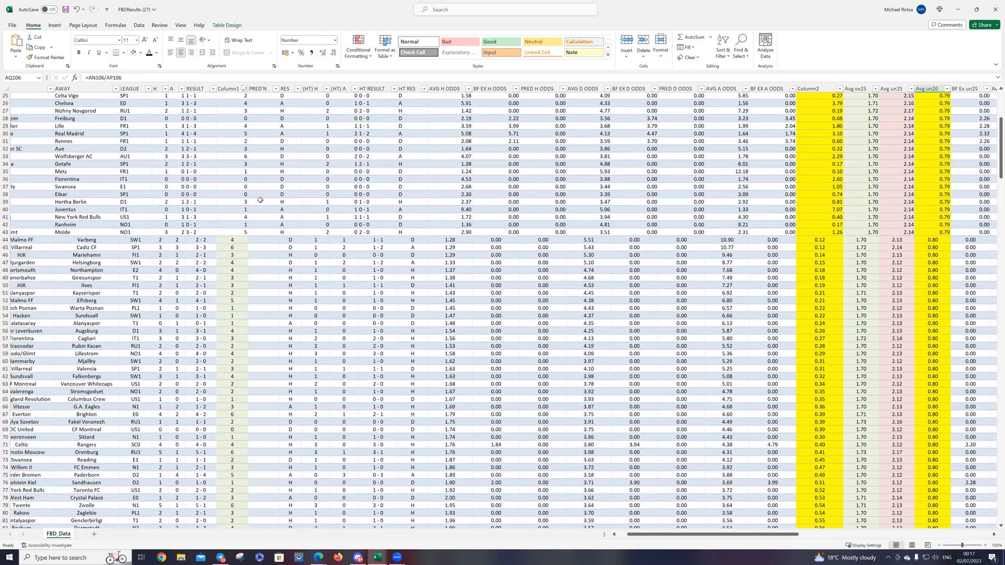
click(6, 88)
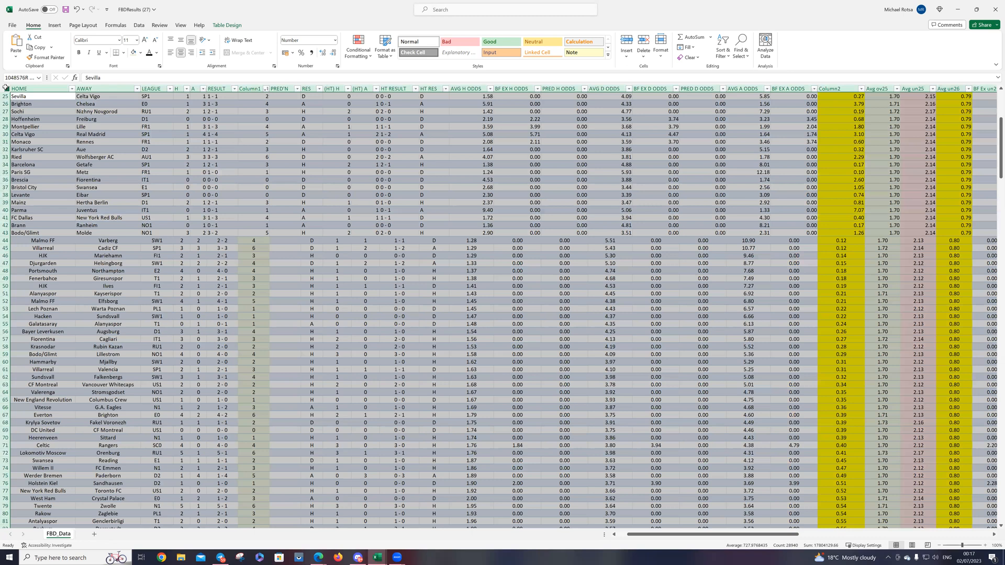
click(180, 52)
click(274, 196)
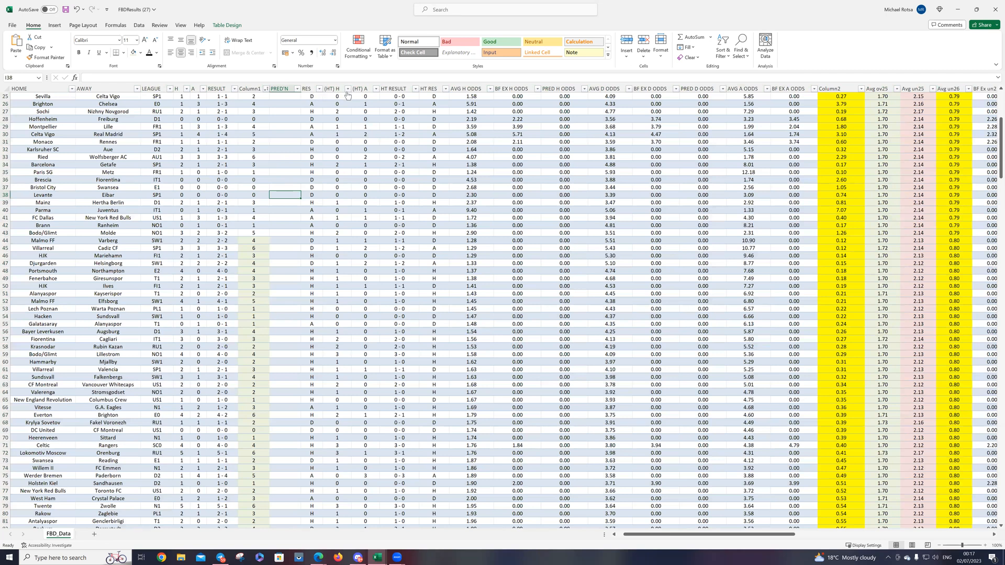
Step: Hide the empty PRED'N column I
scroll(275, 137, up, 5)
scroll(275, 137, up, 3)
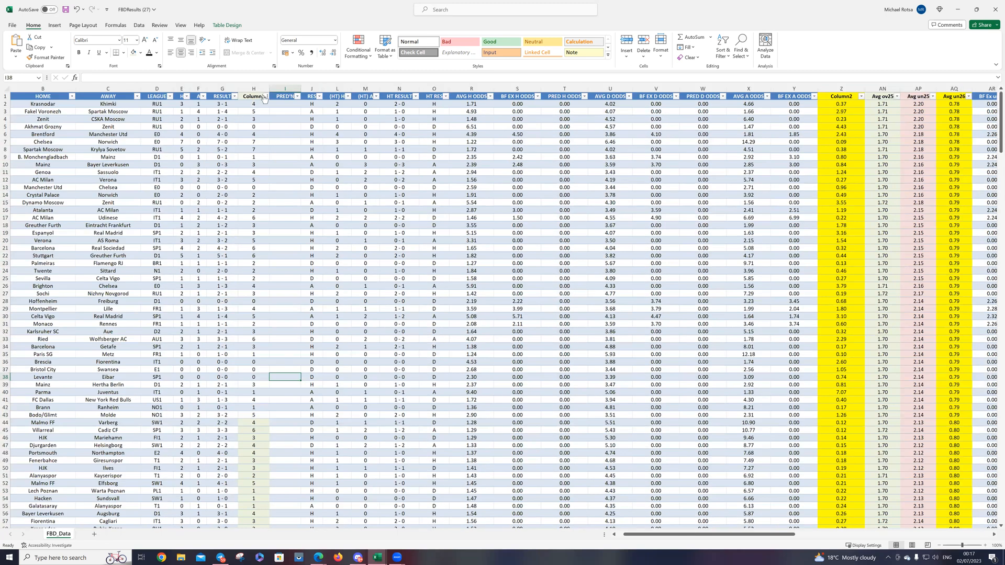
click(284, 89)
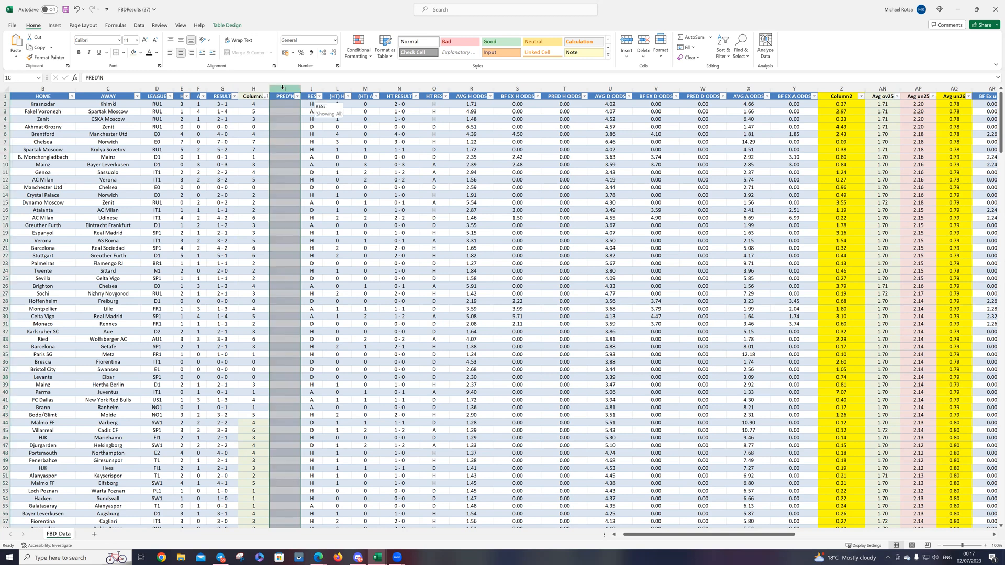
right_click(285, 89)
click(302, 228)
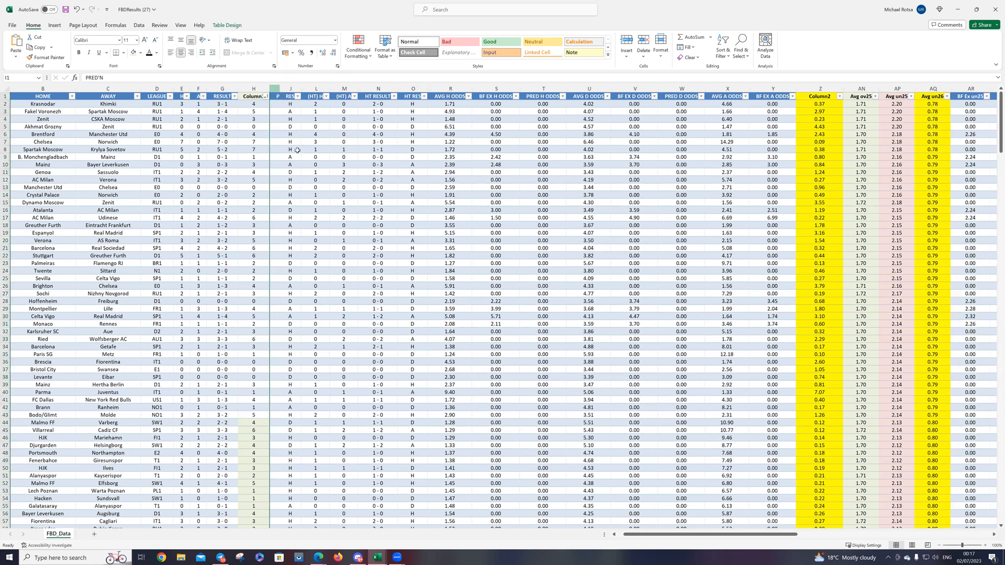
Step: Filter the full-time RES column to show only away wins (A)
click(288, 96)
click(206, 190)
click(207, 197)
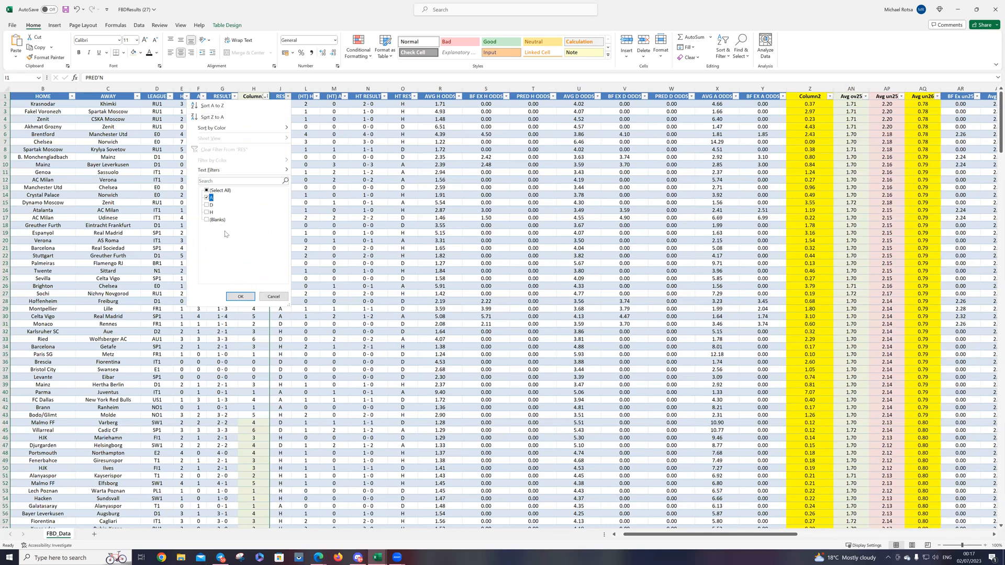
click(240, 296)
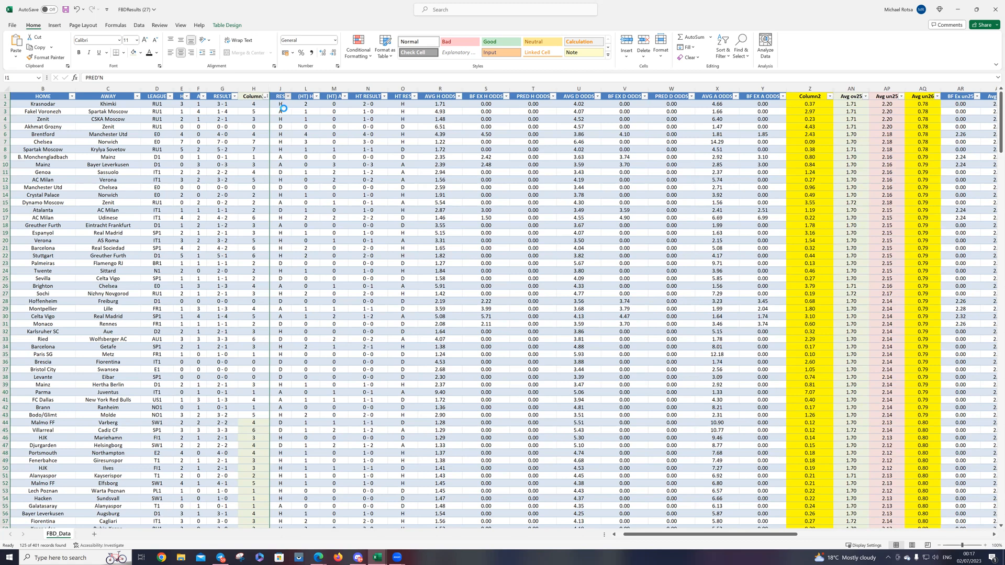
Step: Fill all the away-win (A) cells in the RES column with light red
drag(280, 103, 279, 504)
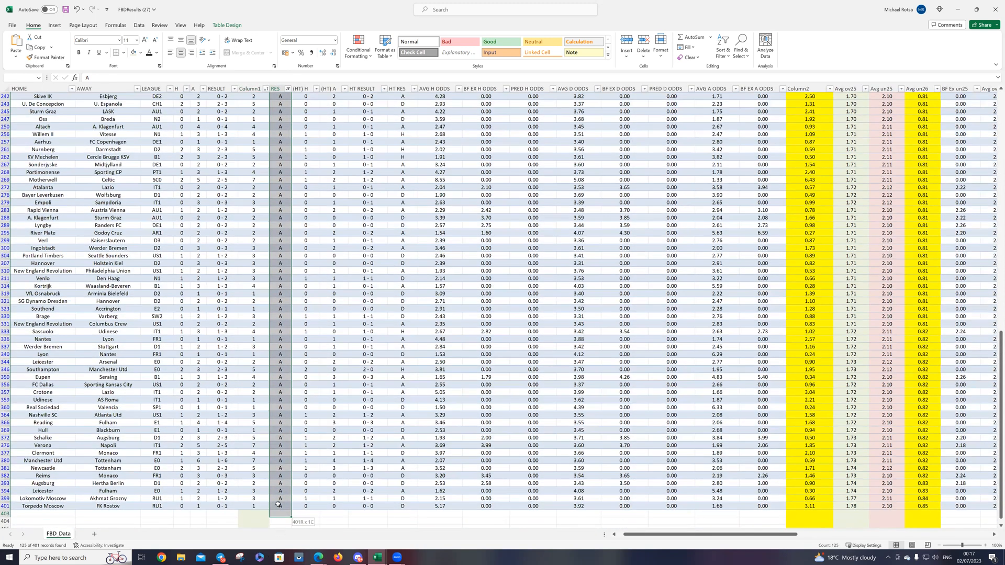
right_click(279, 504)
click(318, 526)
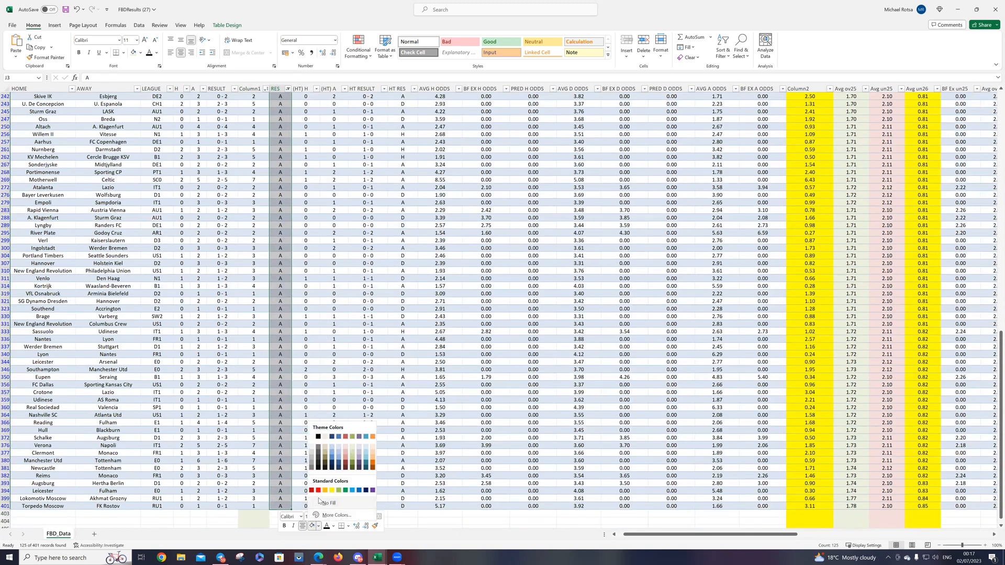
click(344, 447)
scroll(294, 319, up, 15)
scroll(285, 107, up, 3)
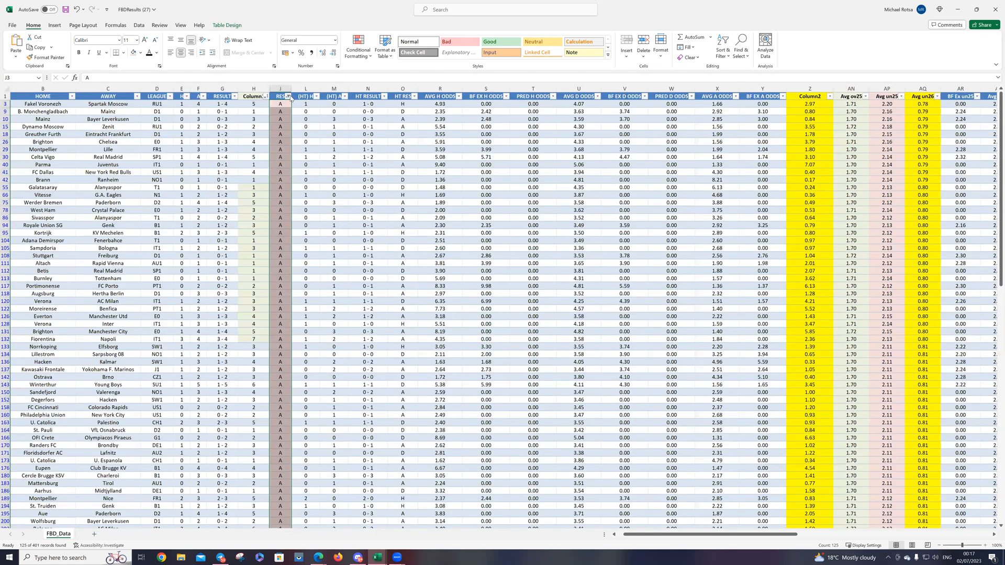
Step: Filter the RES column to show only draws (D) and fill the already selected RES cells with orange
click(287, 96)
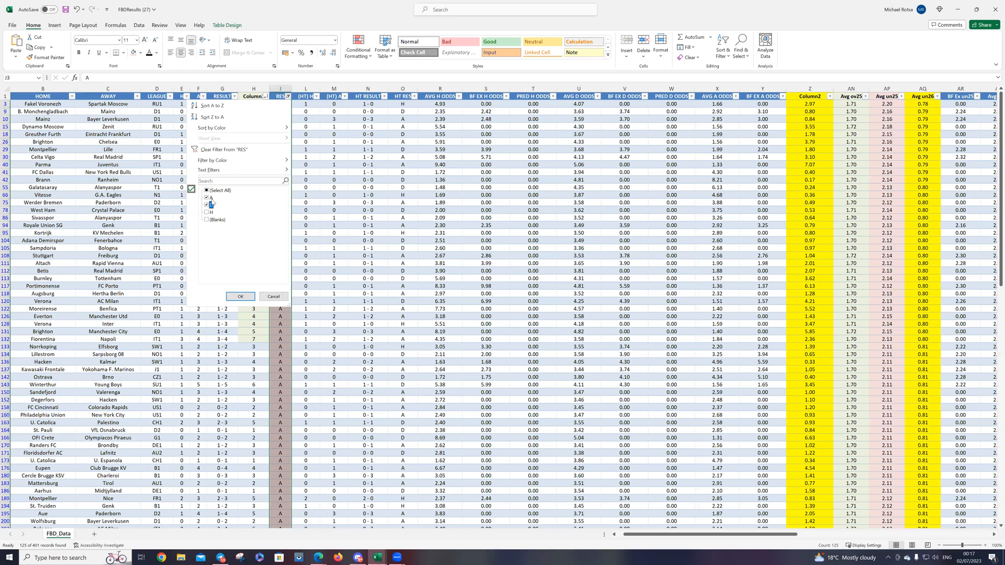
click(240, 296)
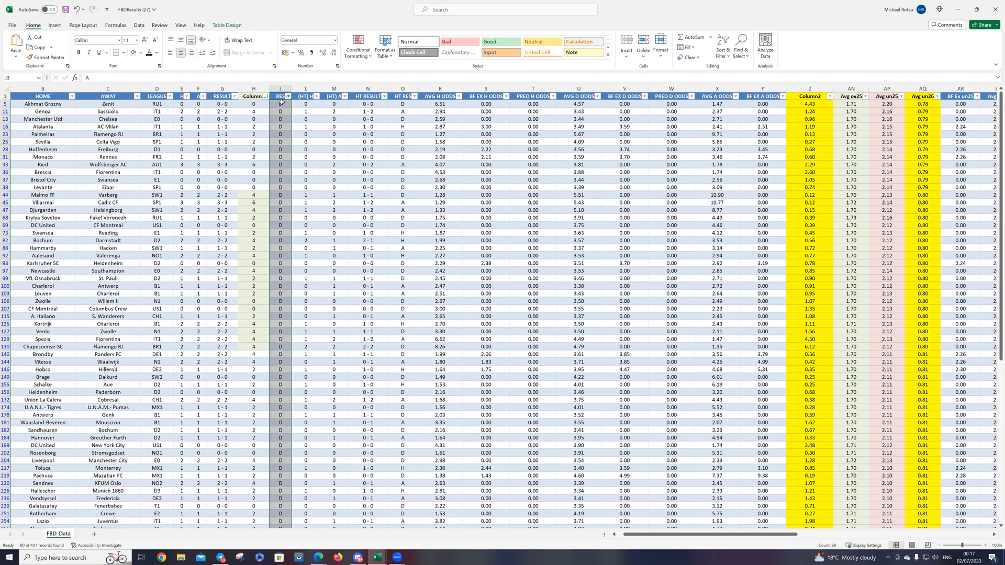
scroll(280, 172, down, 3)
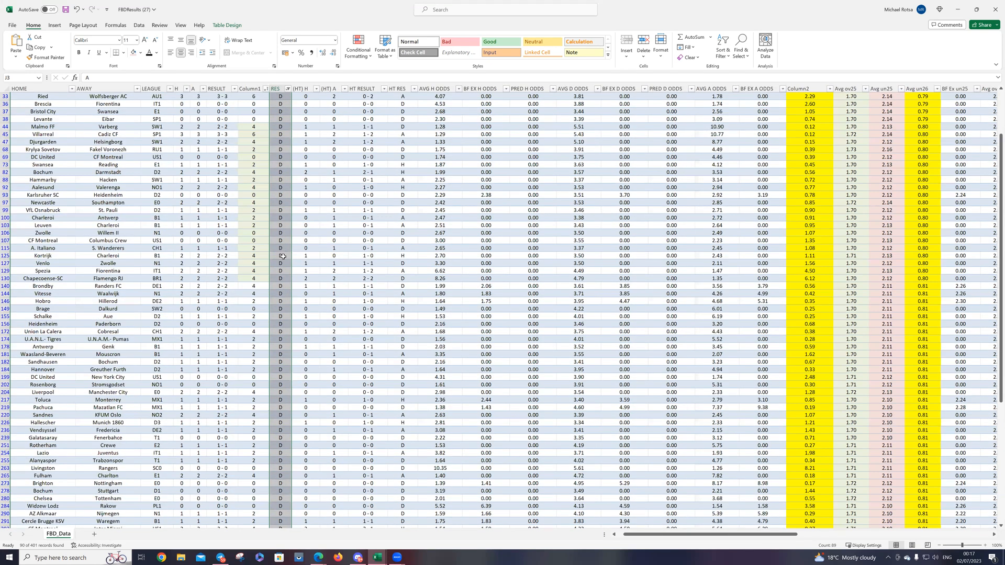
scroll(289, 279, down, 12)
right_click(291, 321)
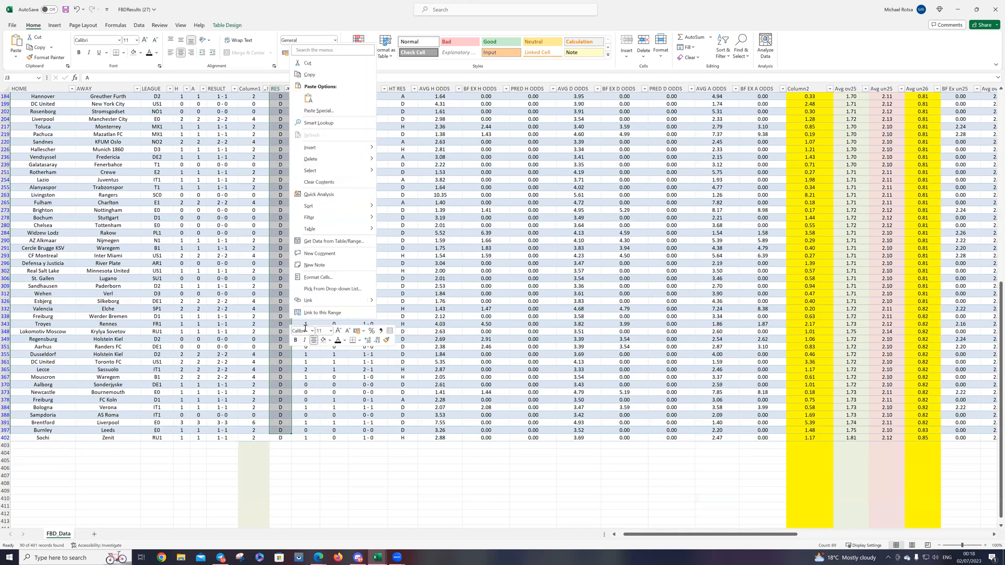
click(329, 340)
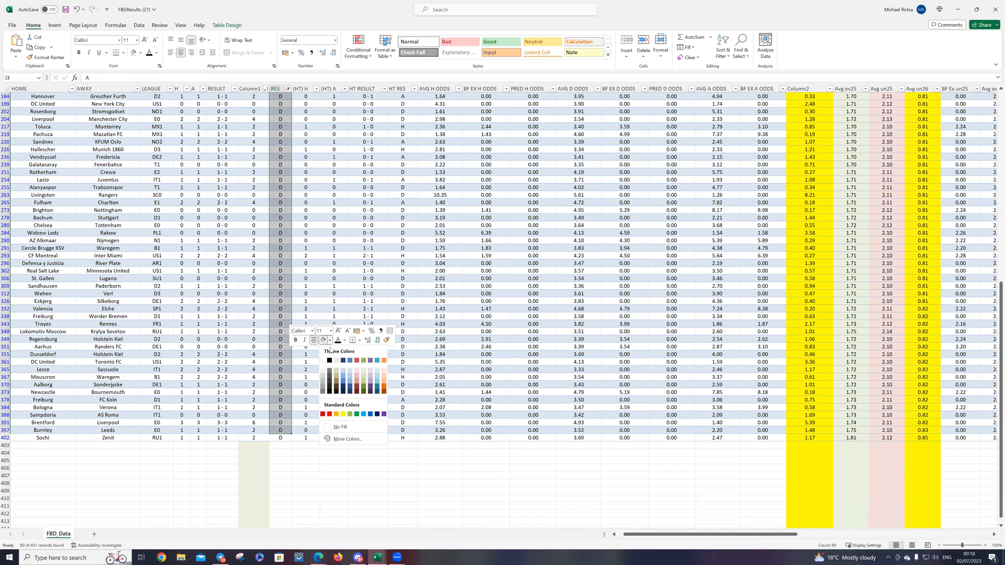
click(336, 413)
scroll(287, 438, up, 15)
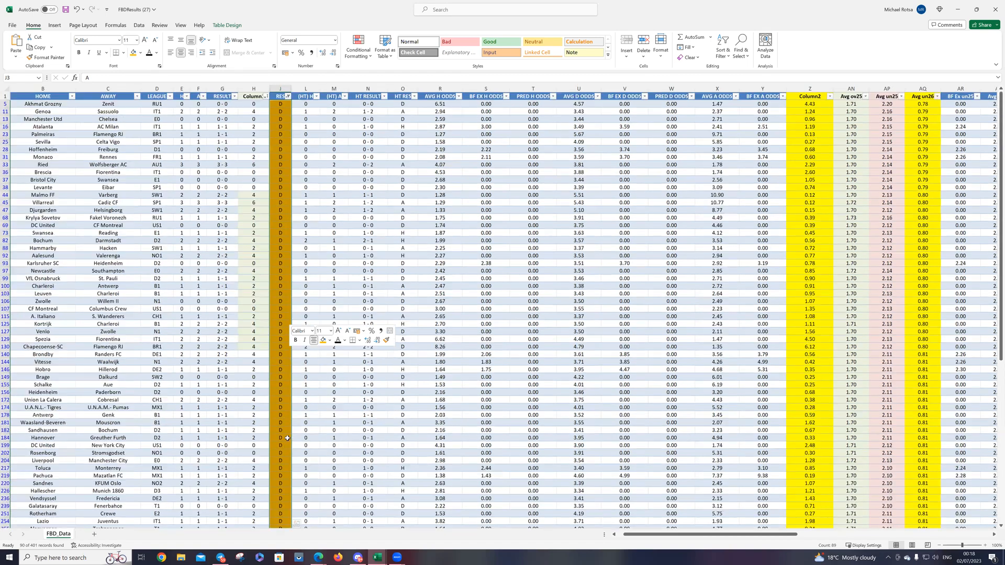
Step: Fill the last draw's RES cell, J402, with the same orange
scroll(282, 434, down, 6)
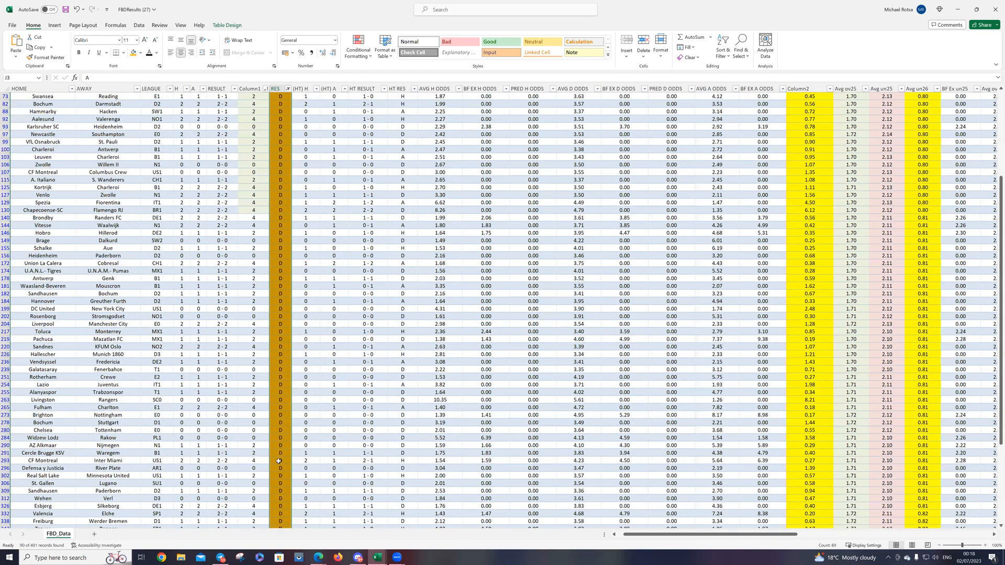
scroll(282, 392, down, 11)
click(281, 392)
right_click(282, 391)
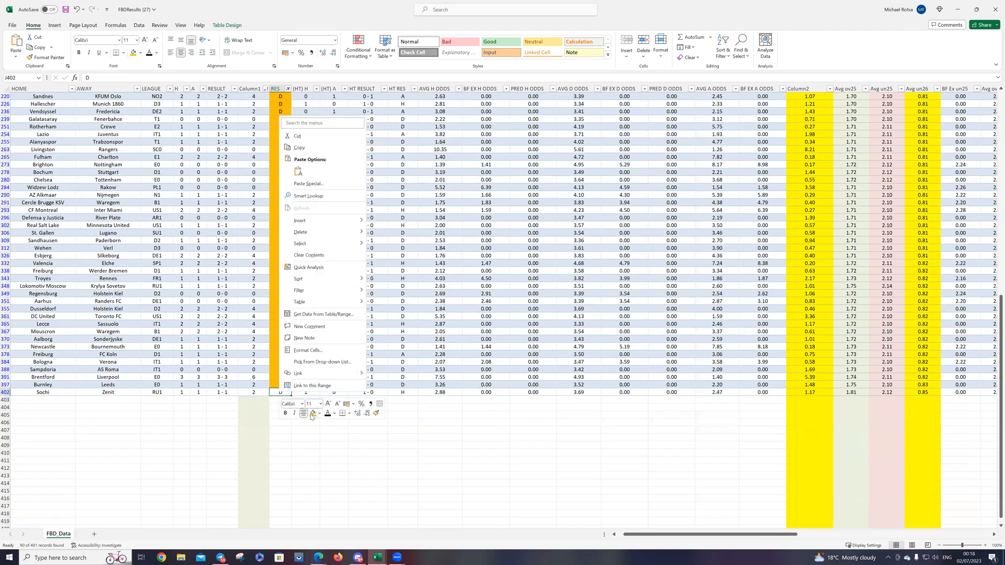
click(312, 413)
Step: Change the RES column filter to show only home wins (H) instead of draws
scroll(296, 261, up, 16)
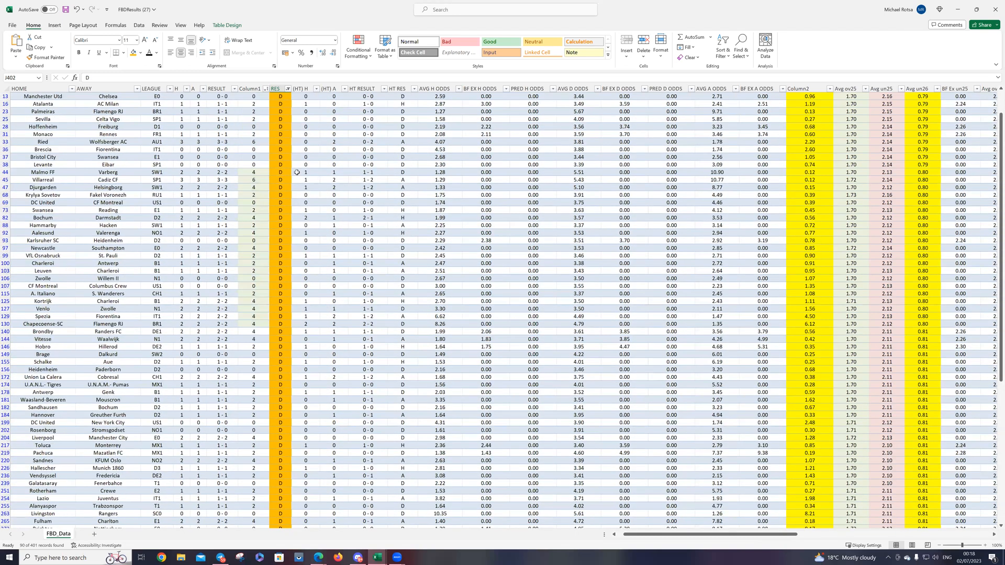
scroll(297, 172, up, 1)
click(288, 96)
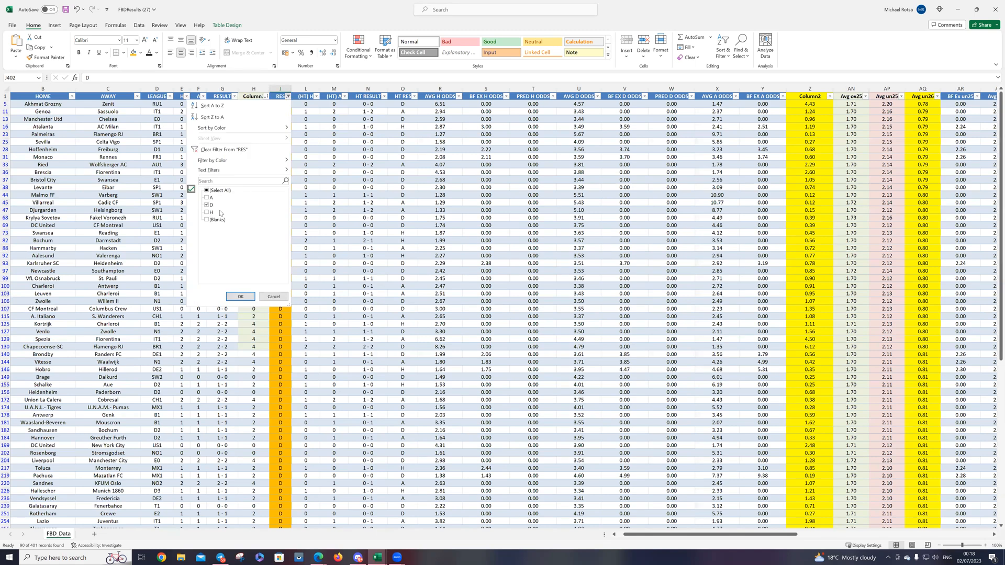
click(207, 204)
click(209, 212)
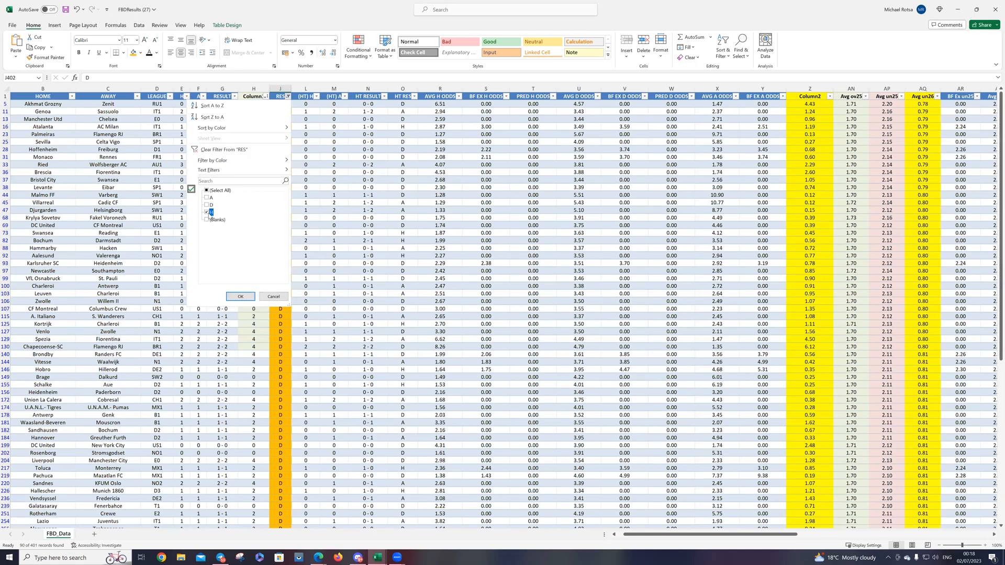
click(248, 297)
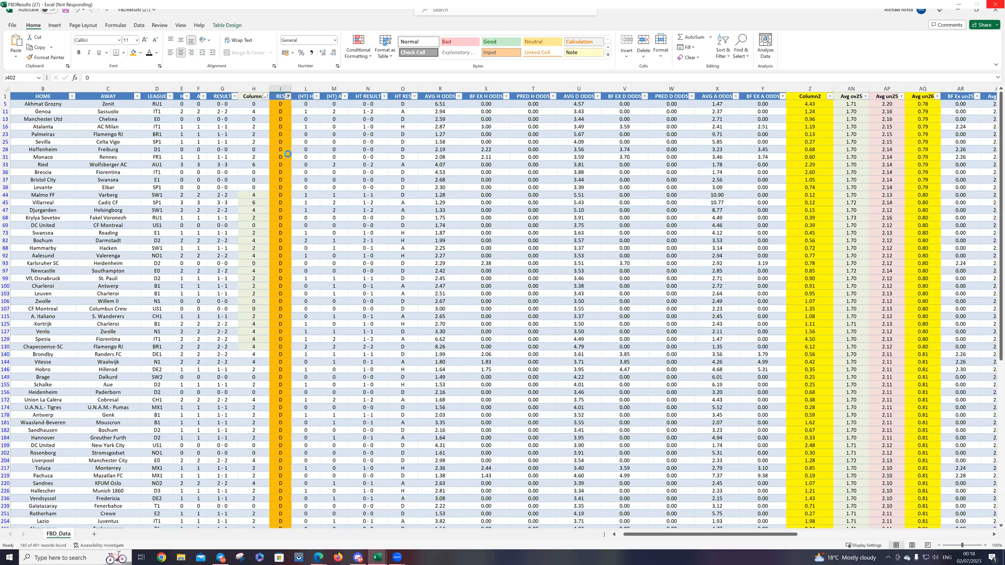
Step: Fill all the home-win (H) cells in the RES column with tan and clear the RES filter
click(281, 105)
drag(282, 105, 281, 316)
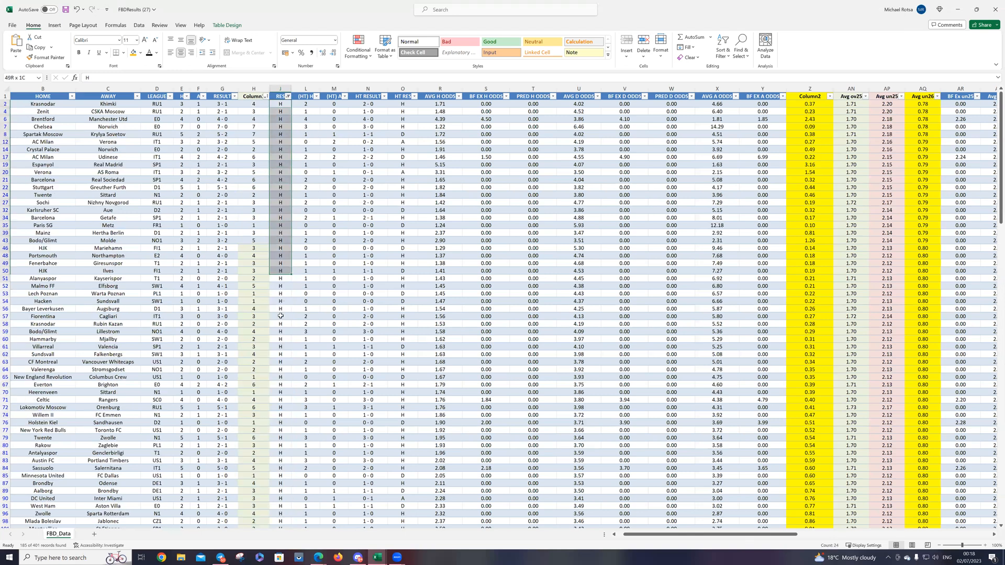
drag(284, 550, 279, 514)
right_click(278, 514)
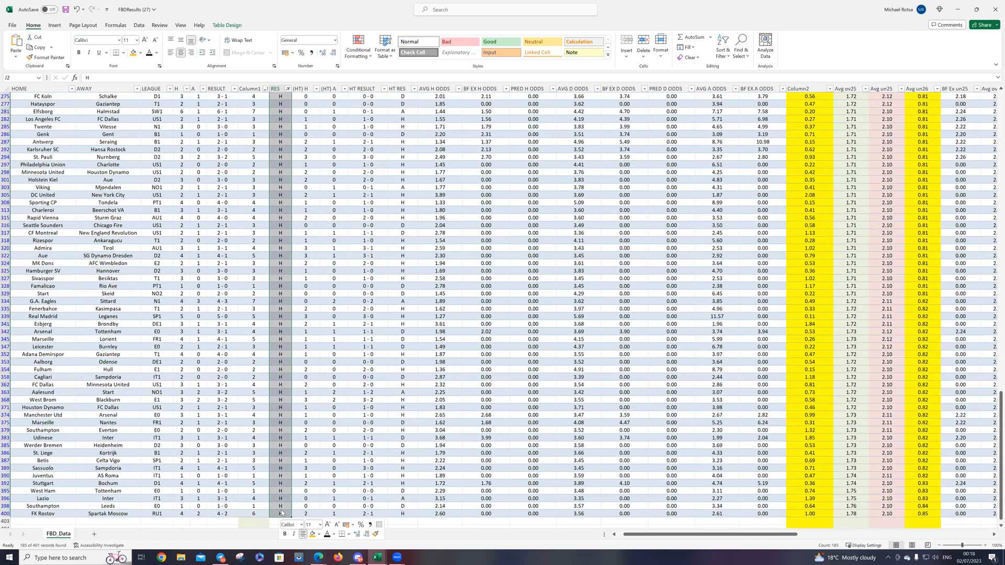
click(319, 535)
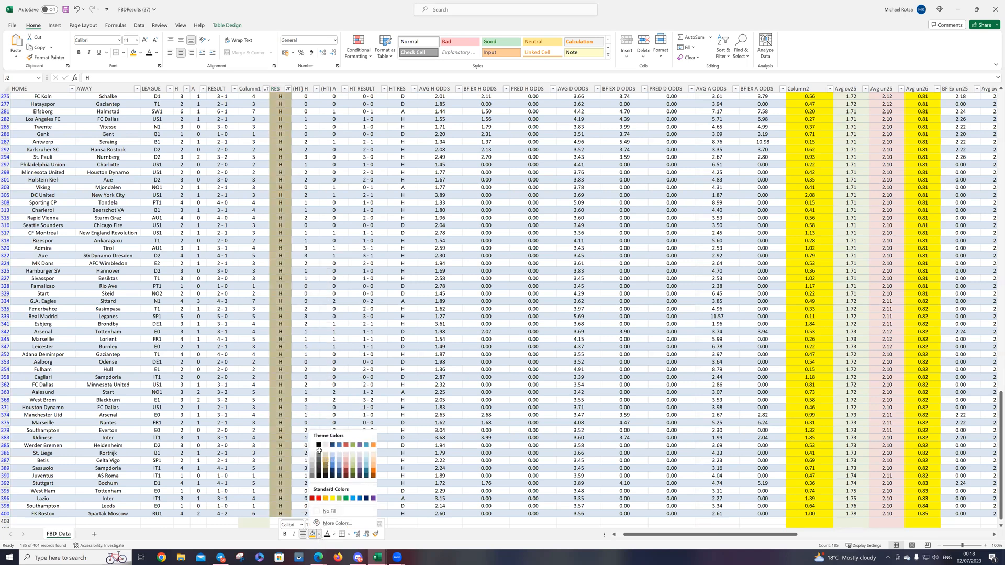
click(319, 451)
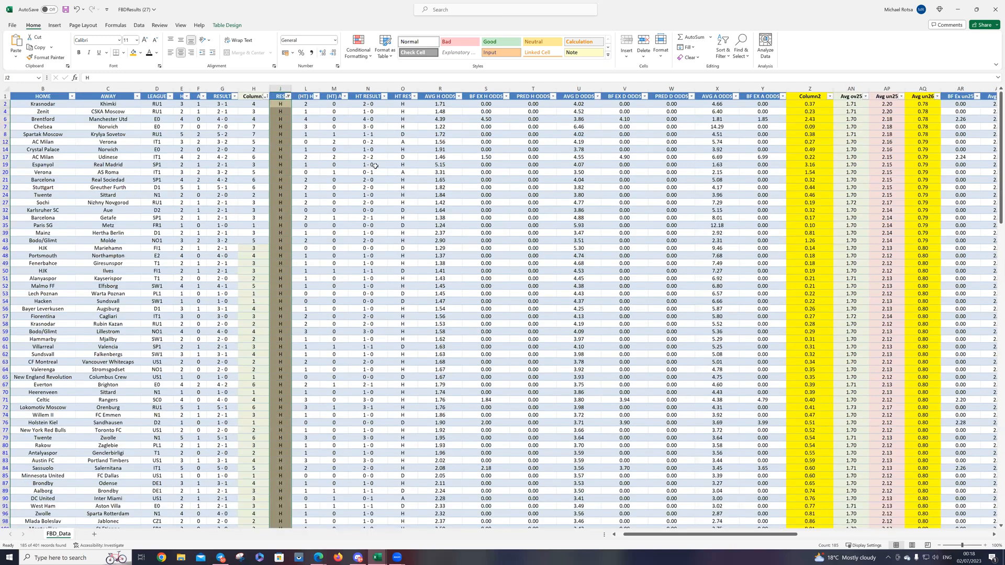
click(288, 96)
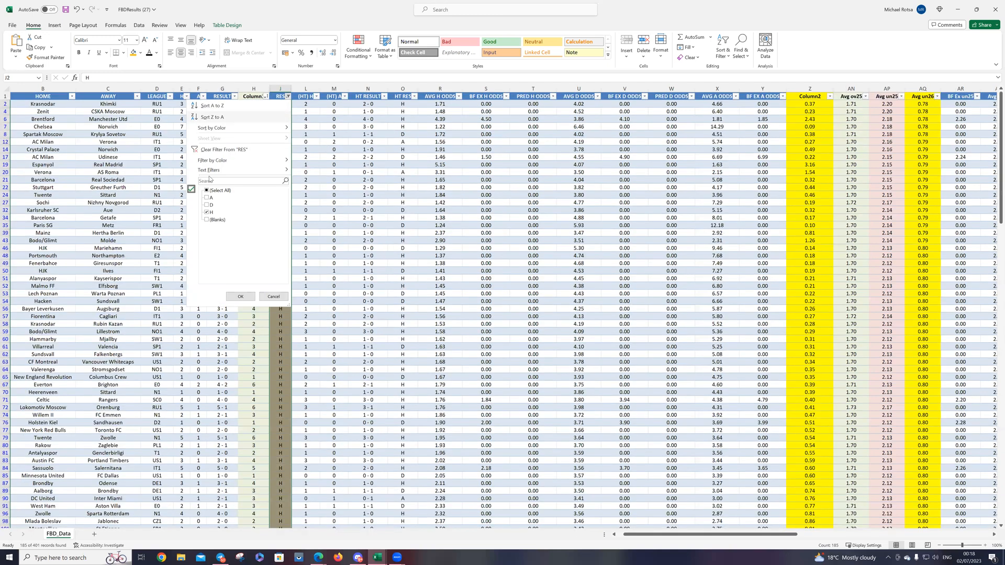
click(225, 149)
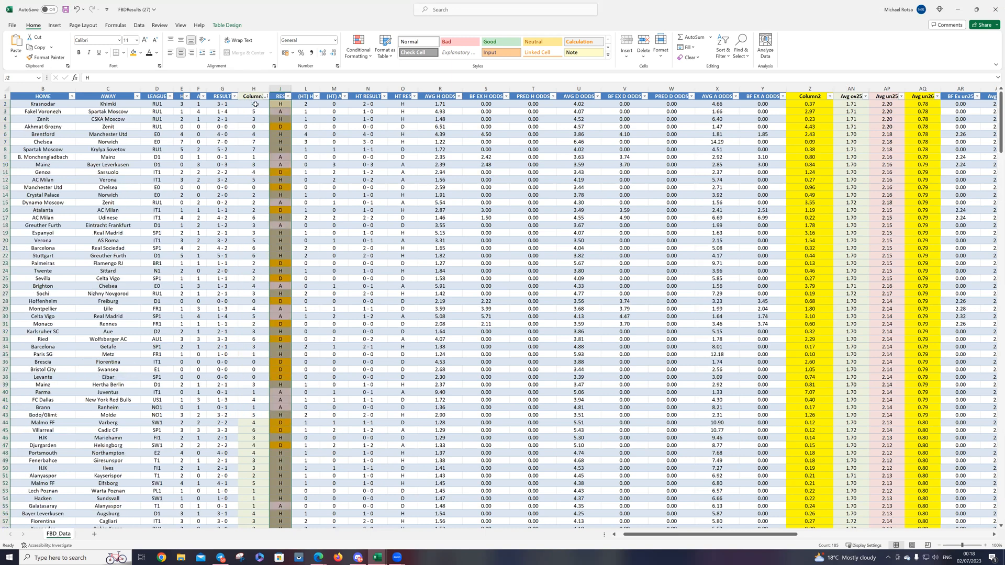
Step: Fill the whole Column1 total-goals column H with a stronger light olive green
click(255, 104)
click(261, 90)
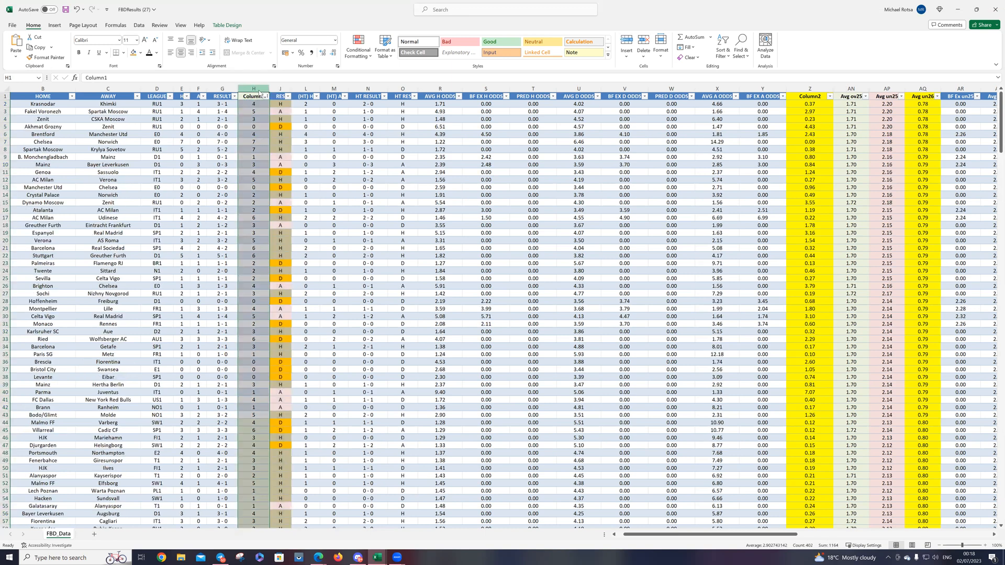
right_click(260, 91)
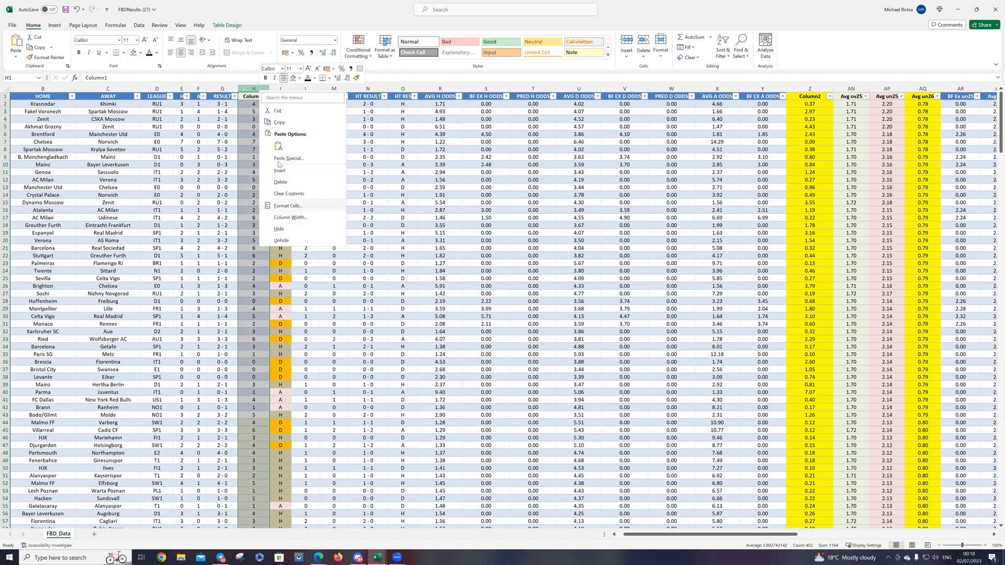
click(301, 78)
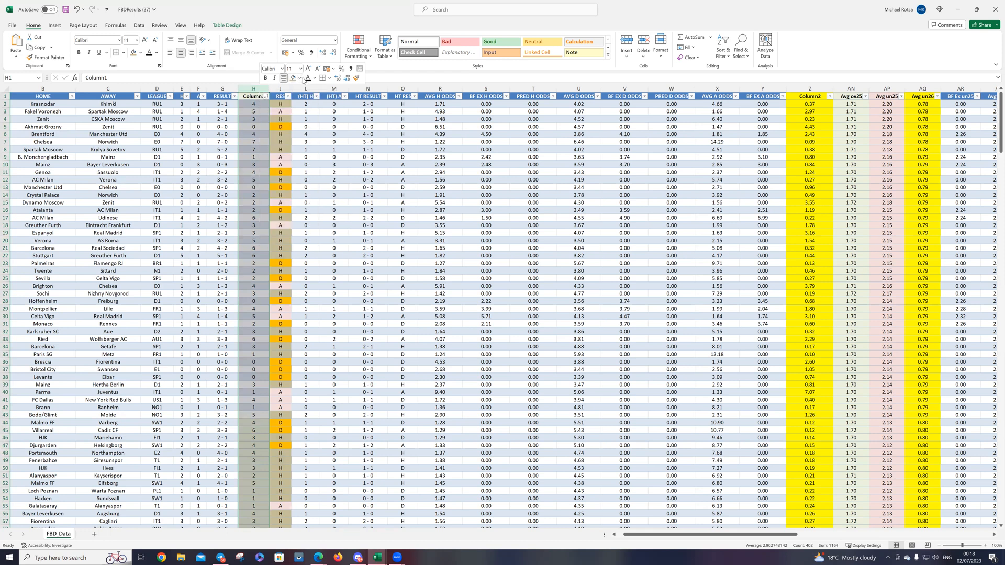
click(301, 79)
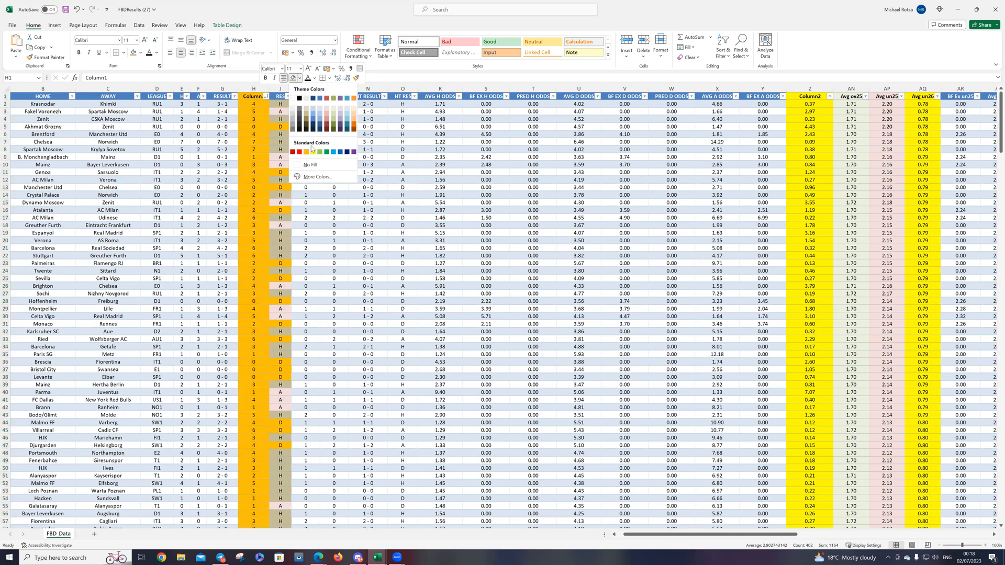
click(333, 116)
click(324, 178)
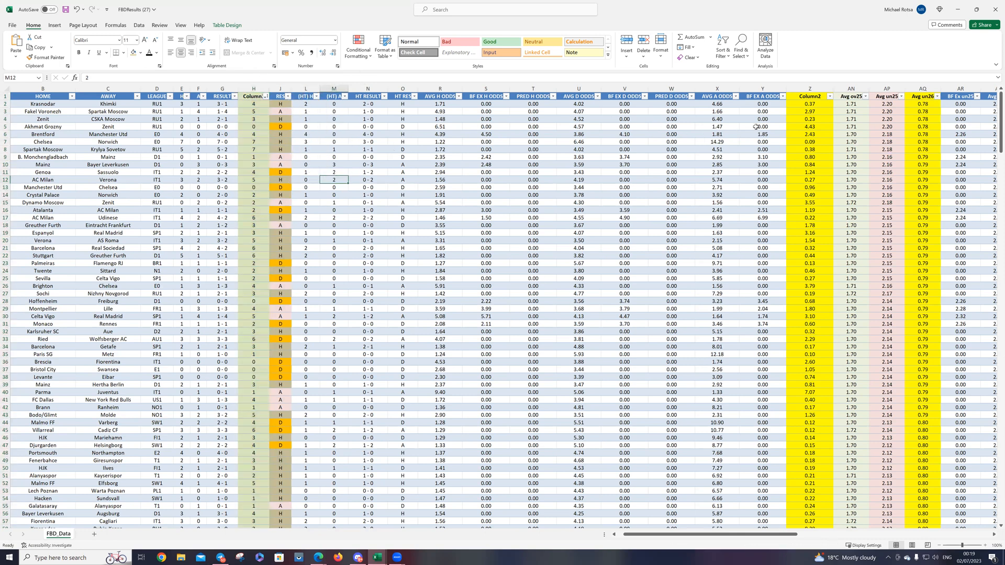
Step: Sort the matches by Column2 from smallest to largest and examine the RES outcomes down the sorted list
click(937, 96)
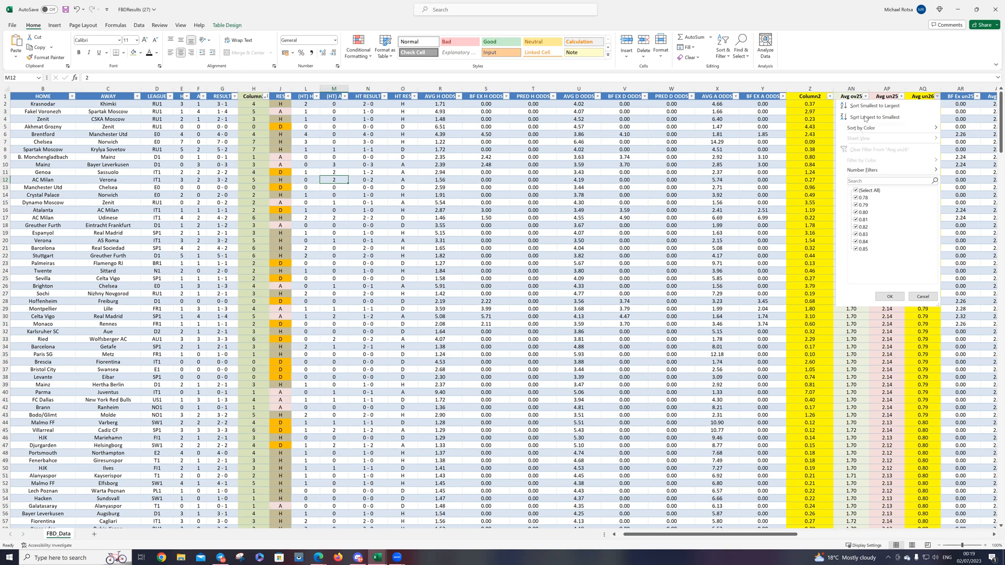
click(829, 97)
click(829, 97)
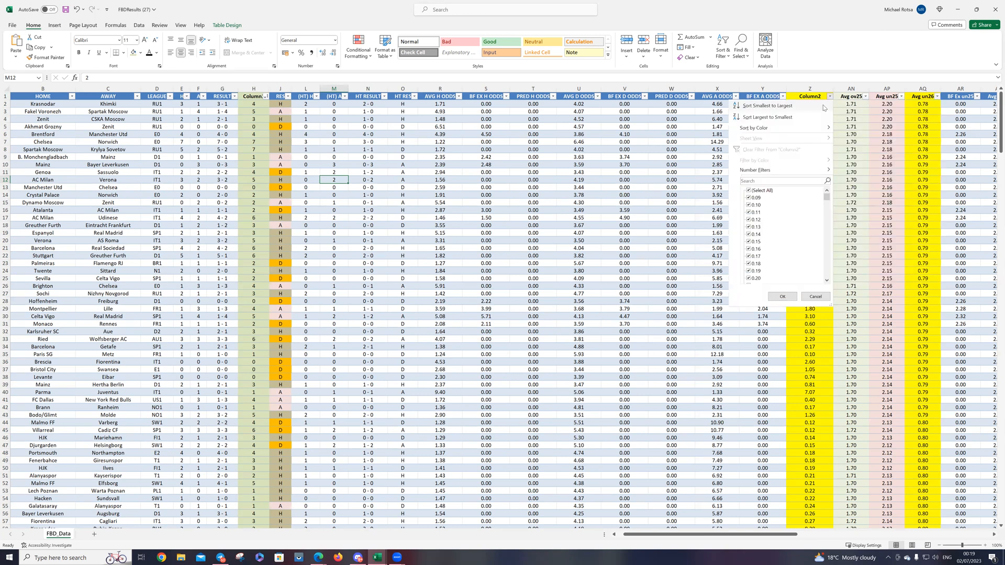
click(779, 107)
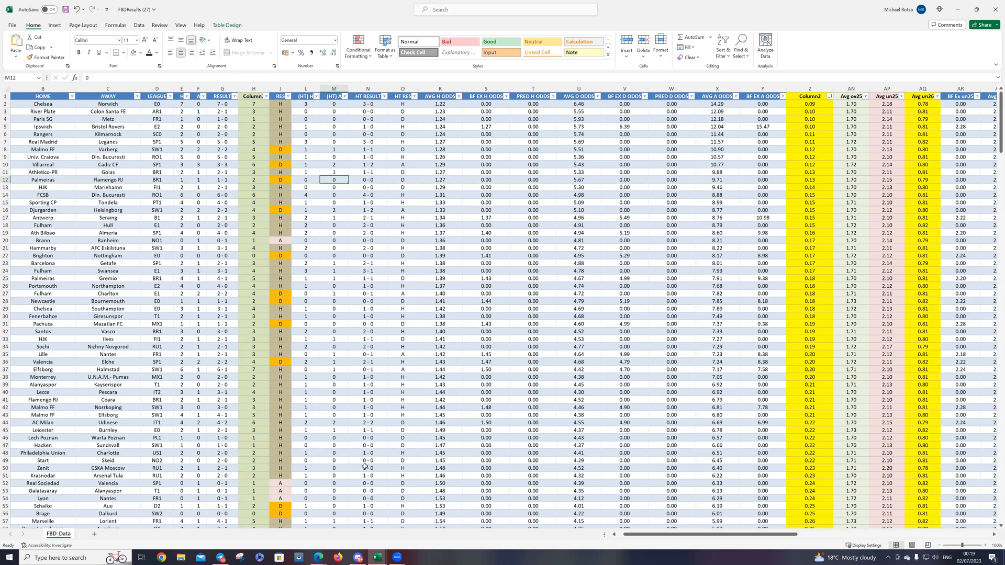
click(282, 476)
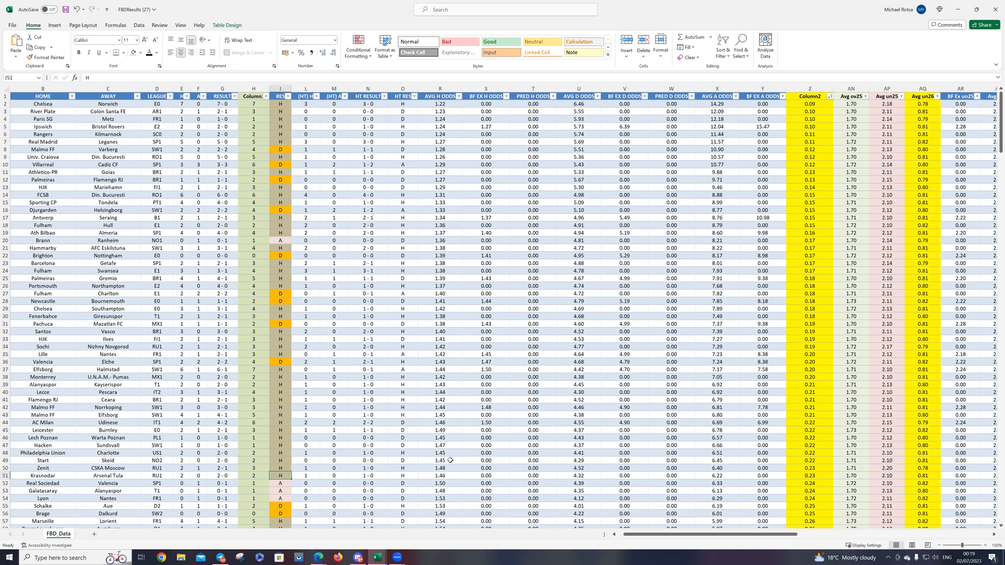
scroll(339, 428, down, 7)
scroll(340, 428, down, 10)
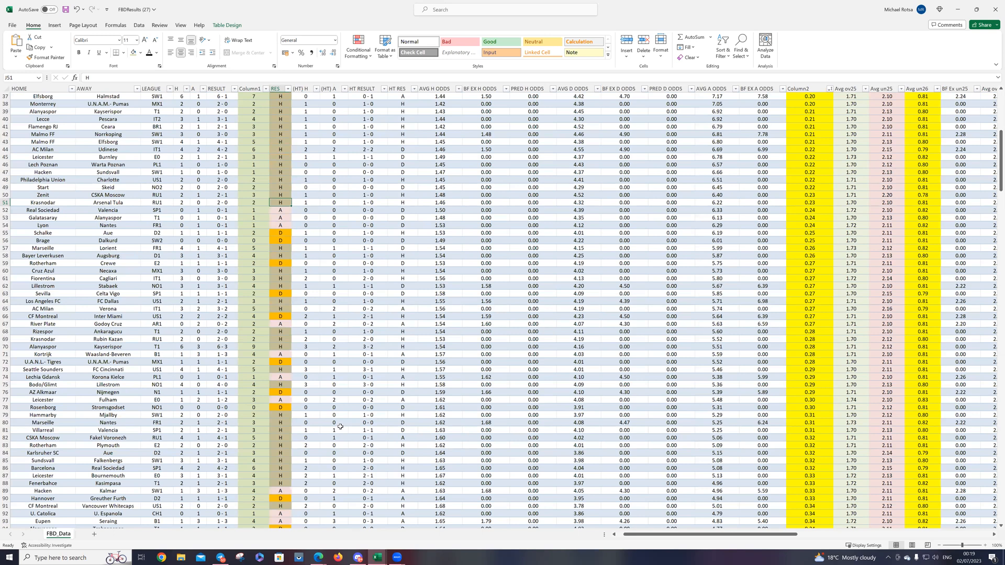
scroll(340, 426, down, 13)
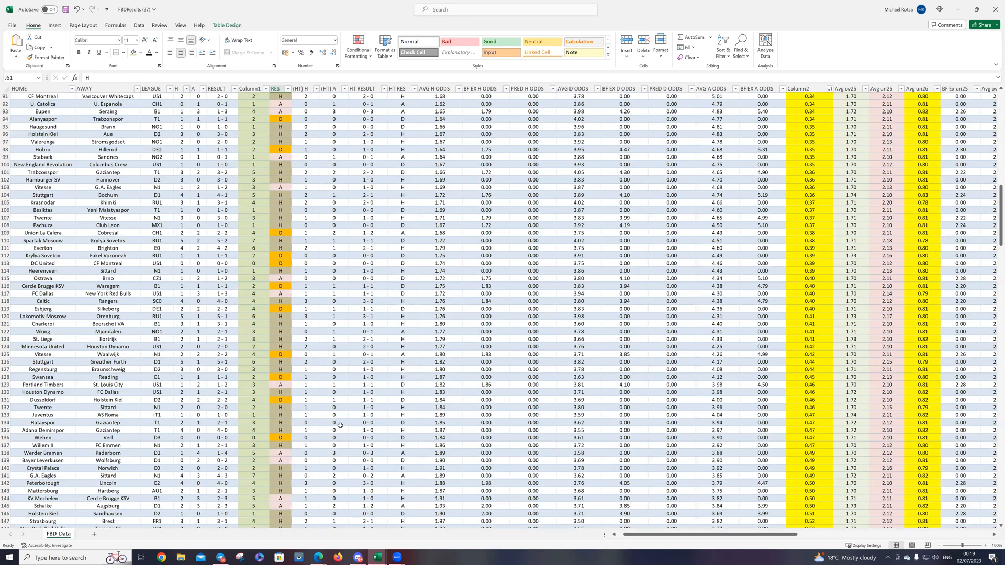
scroll(341, 425, down, 10)
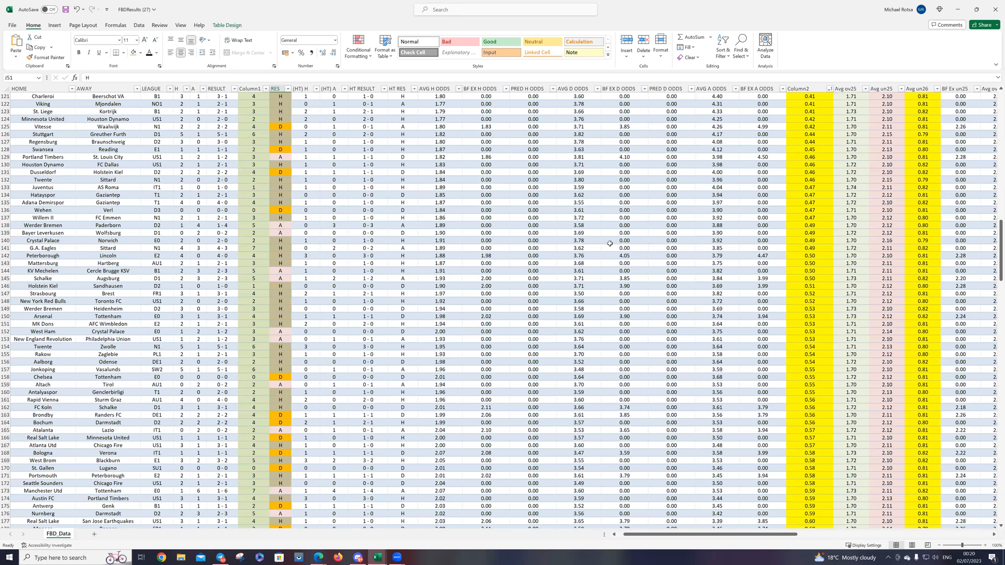
Step: Filter Column2 to show only the matches with ratios from 0.50 to 0.55
click(830, 89)
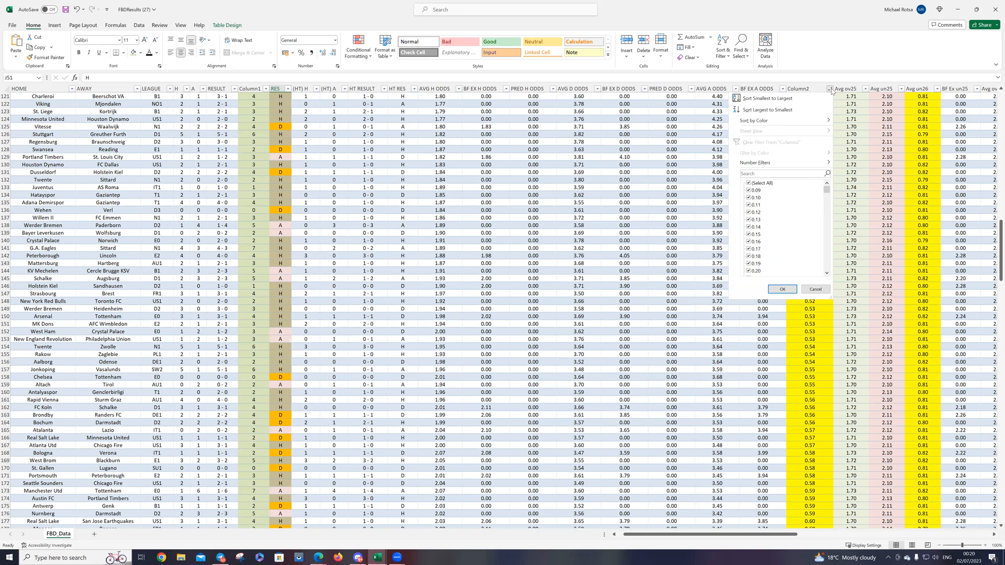
click(756, 184)
scroll(758, 230, down, 15)
scroll(761, 225, up, 3)
click(758, 212)
click(759, 220)
click(760, 227)
click(762, 235)
click(761, 241)
click(757, 250)
click(781, 289)
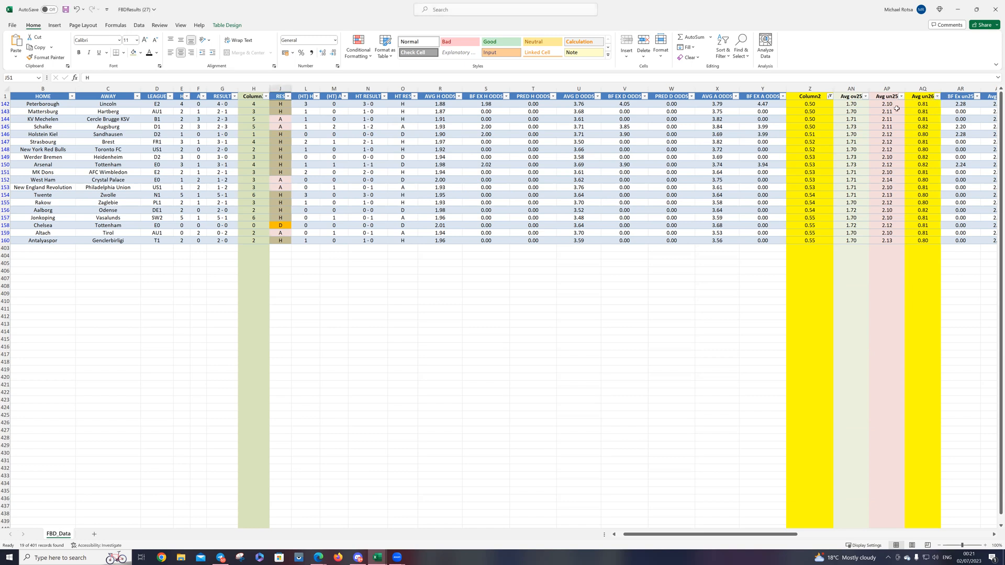
Step: Sort the filtered matches by Avg un26 from smallest to largest
click(937, 96)
click(890, 107)
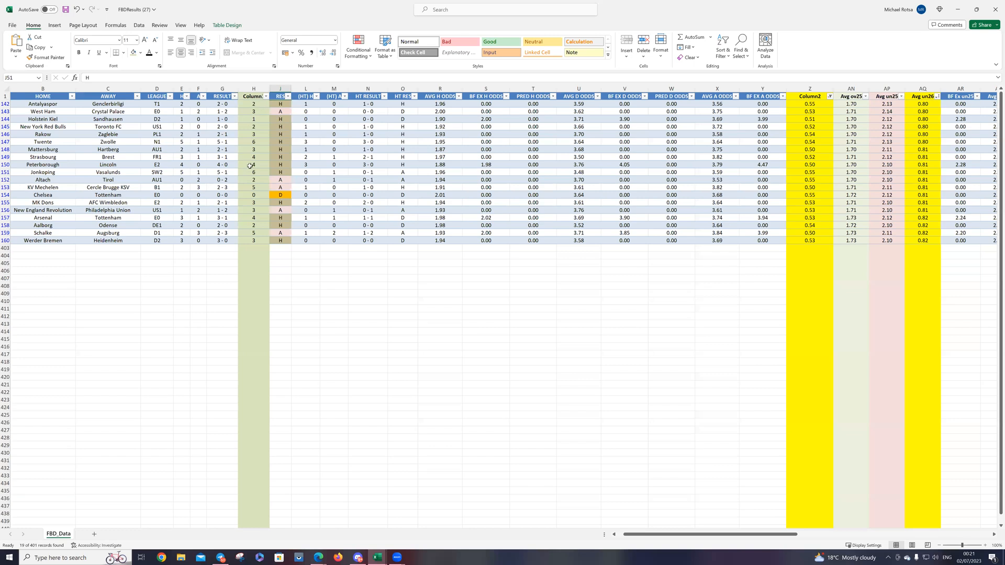
Step: Sort the filtered matches by Column1 total goals from smallest to largest, then tally the 0–2 and 3–6 goal groups and the AVG H ODDS
click(266, 99)
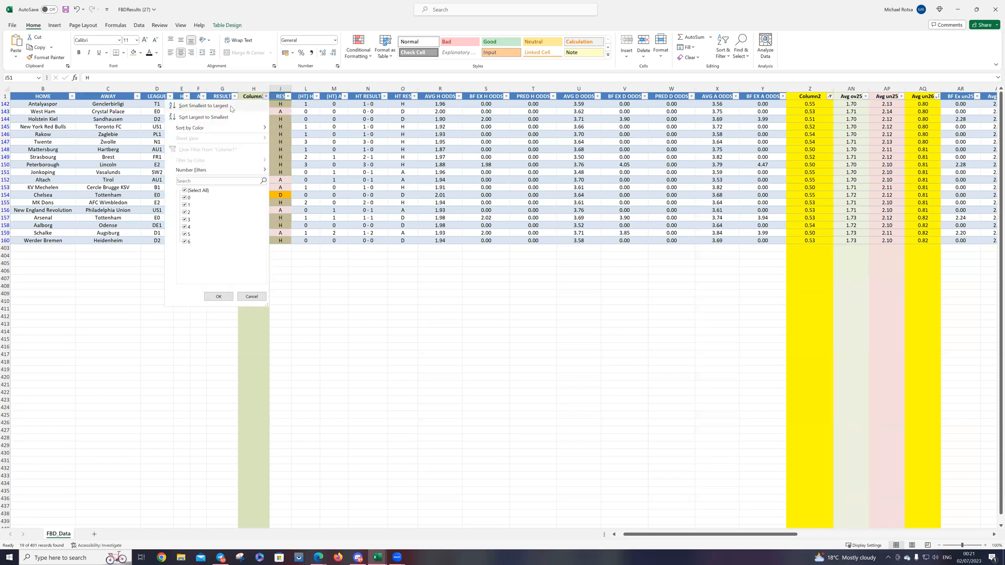
click(233, 109)
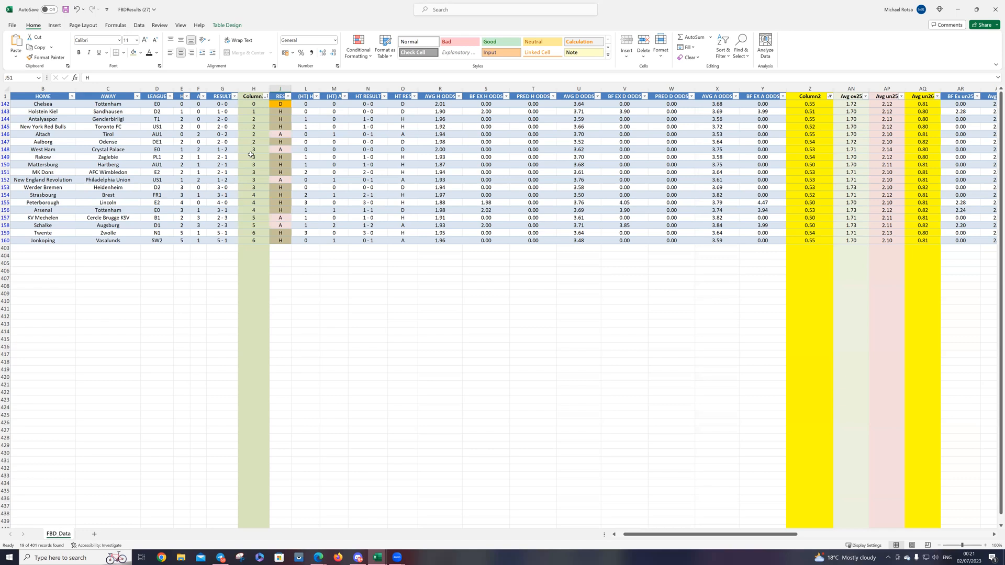
drag(256, 151, 255, 243)
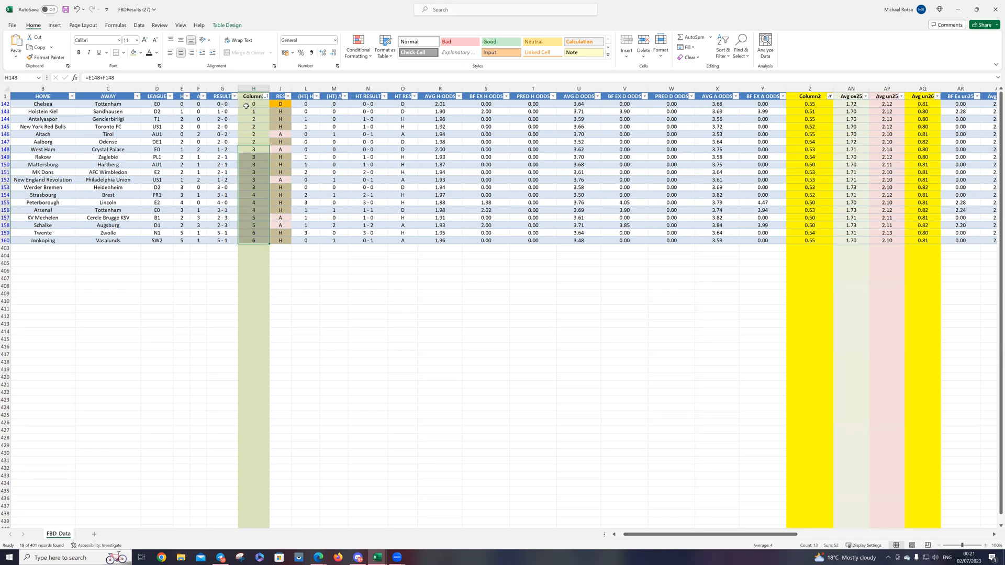
drag(250, 104, 253, 143)
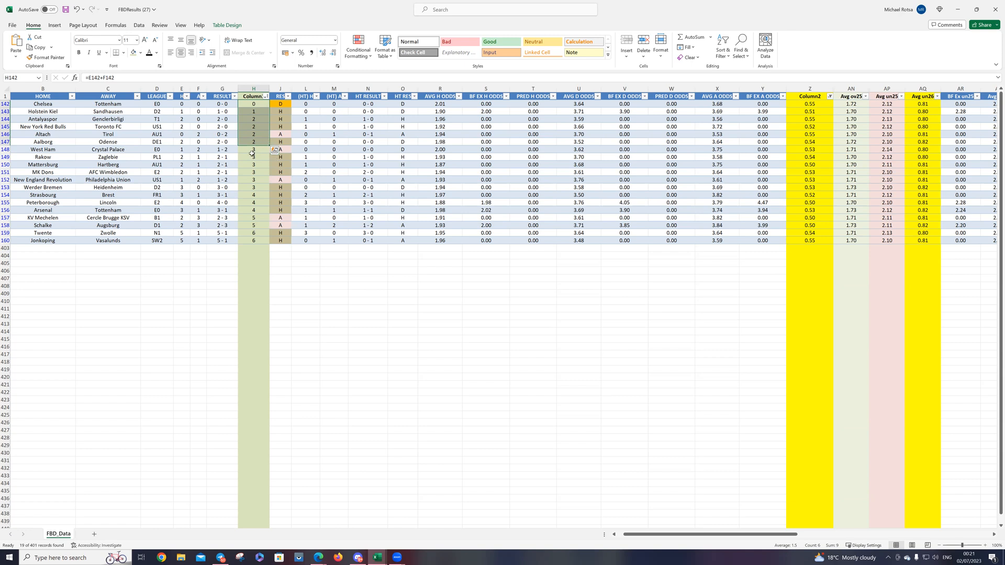
drag(252, 153, 255, 241)
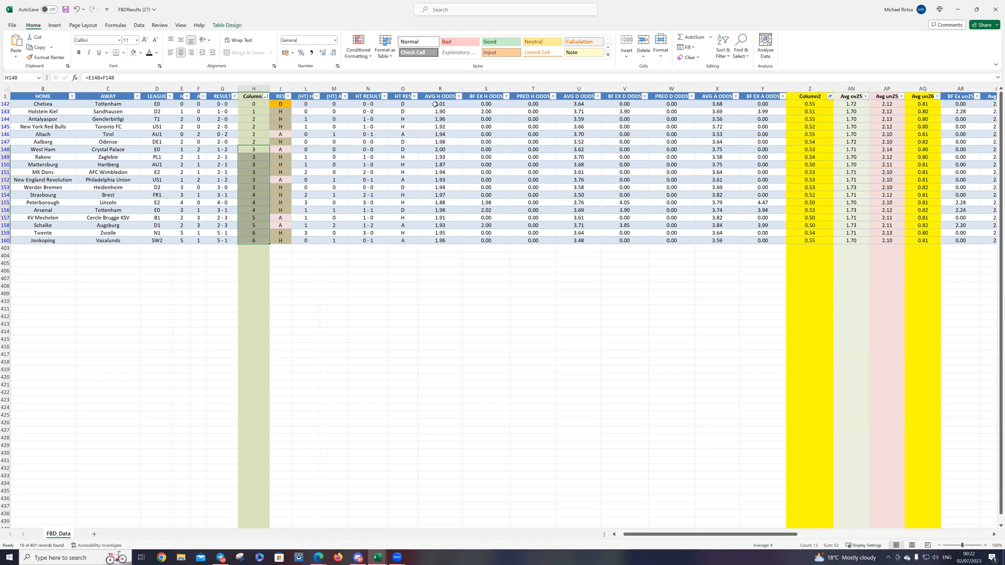
drag(436, 103, 438, 239)
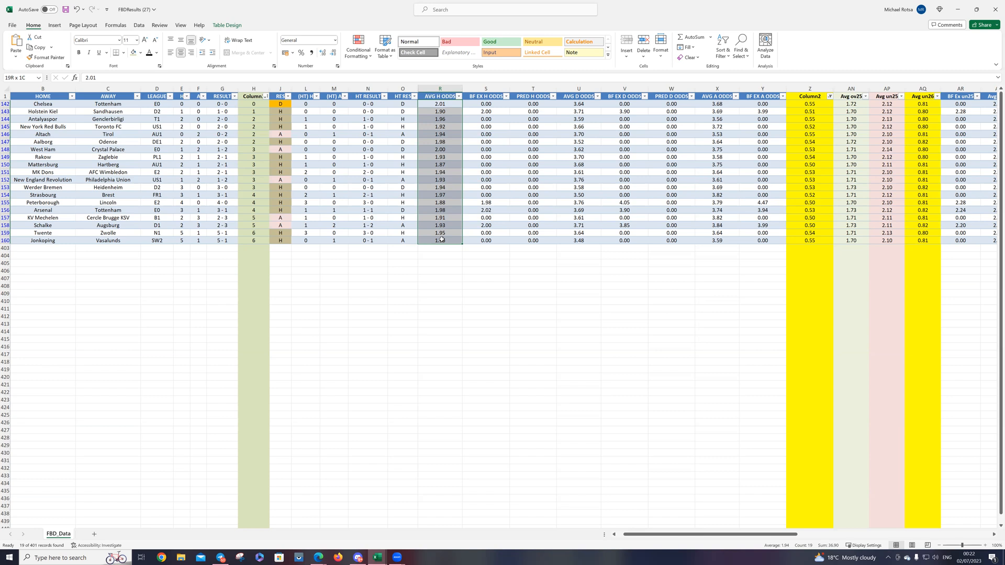
drag(441, 240, 441, 241)
Step: Sort the filtered matches by HT RES from A to Z and fill the four A half-time results with light red
click(414, 99)
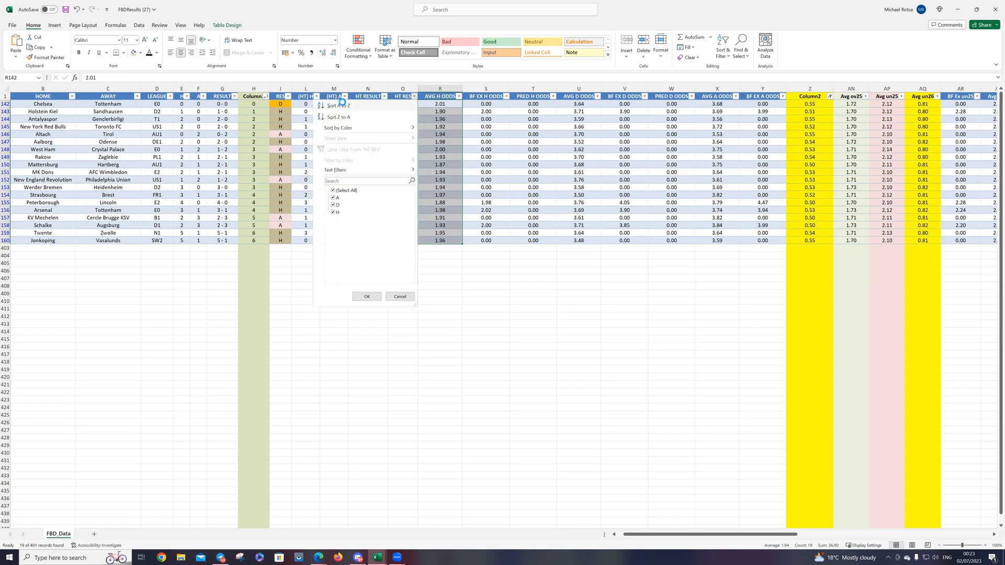
click(343, 107)
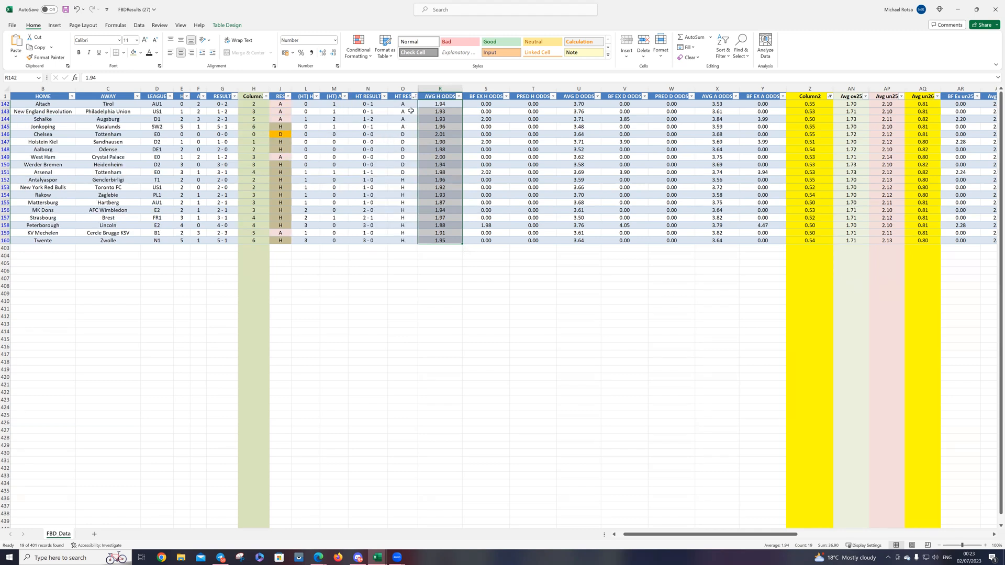
drag(406, 104, 407, 125)
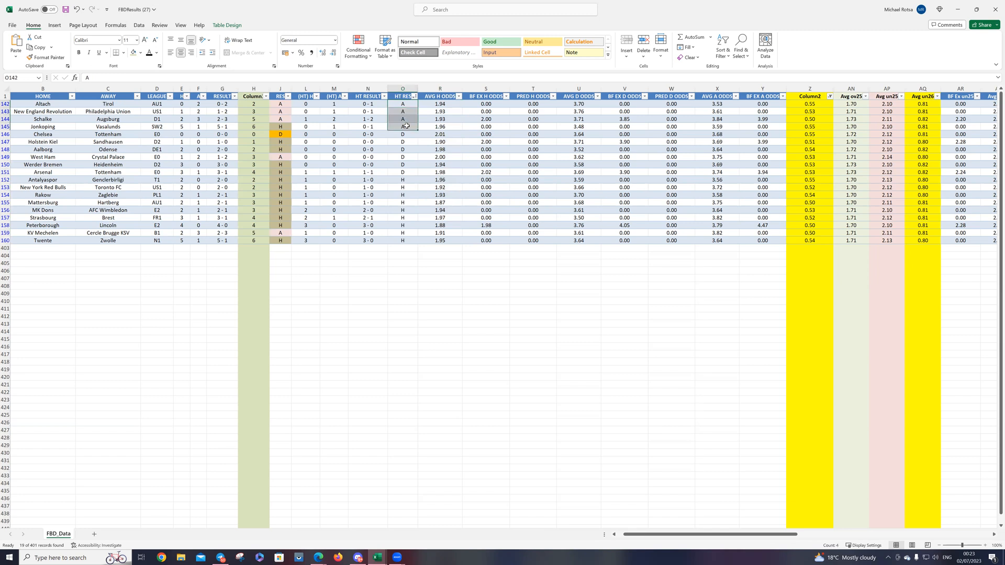
right_click(417, 113)
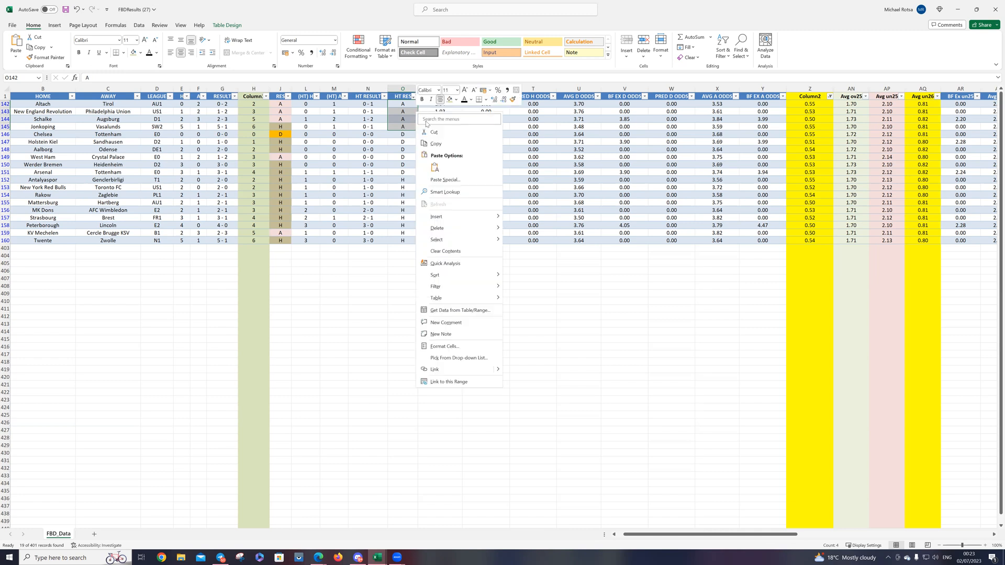
click(455, 100)
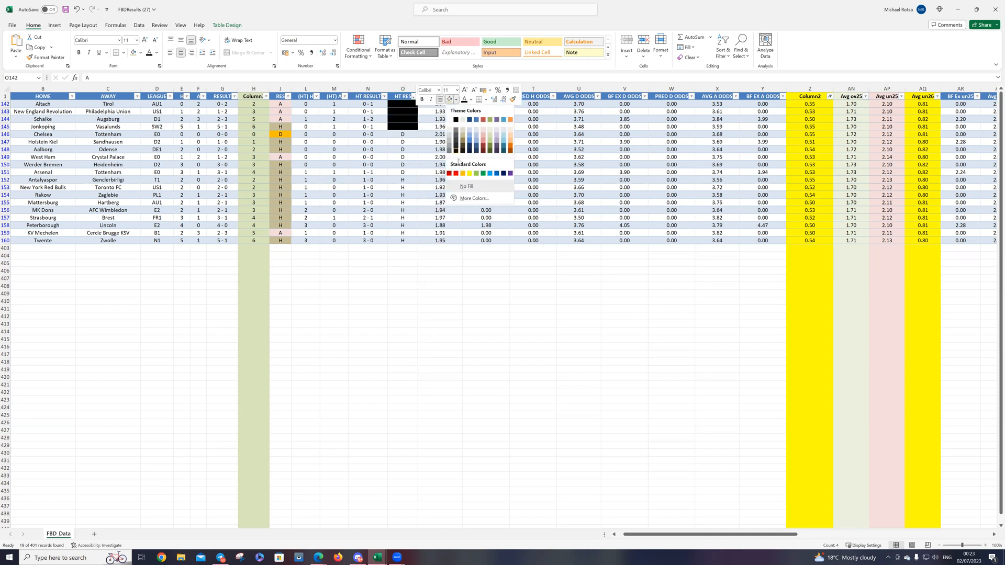
click(482, 130)
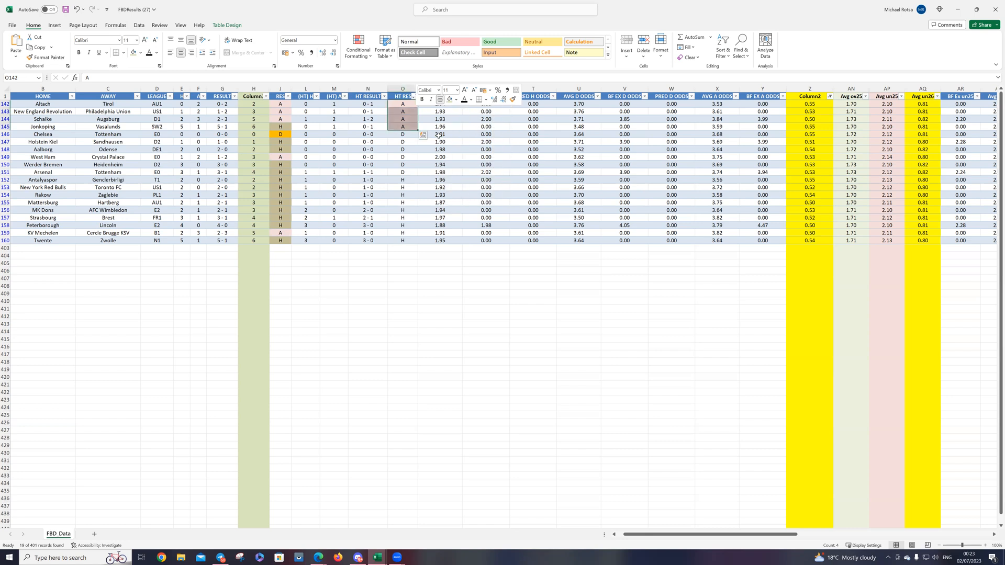
click(406, 135)
drag(406, 135, 401, 174)
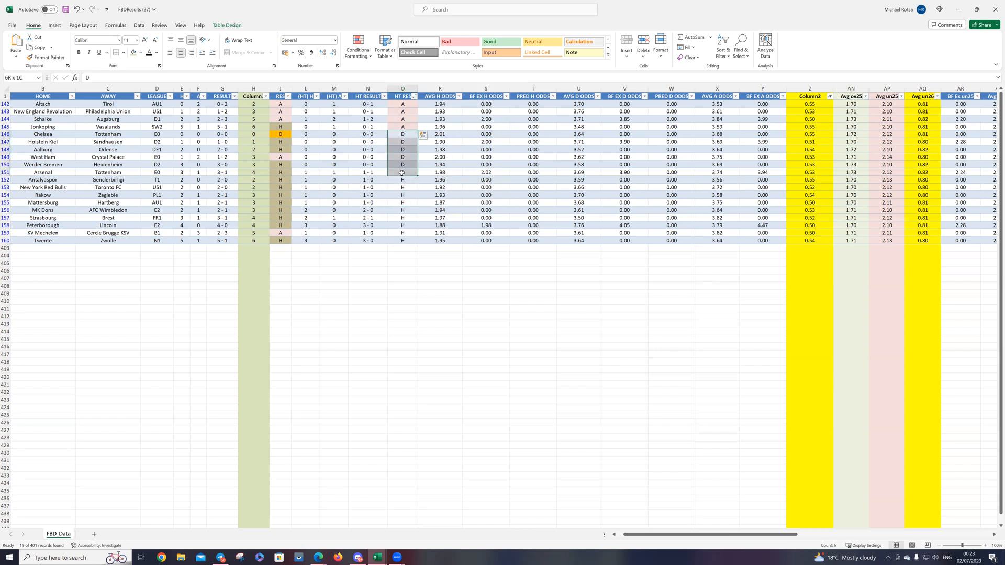
right_click(402, 172)
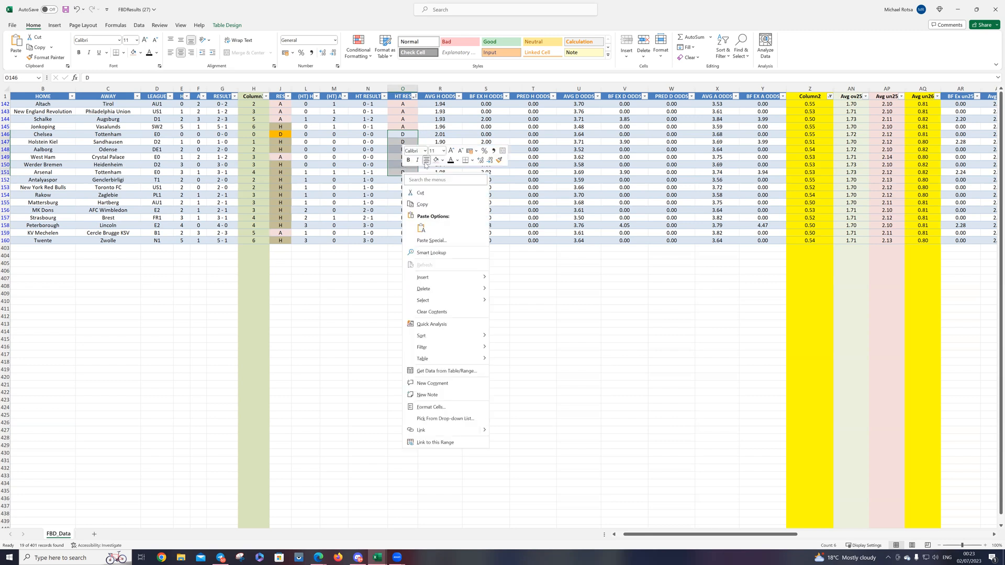
click(442, 161)
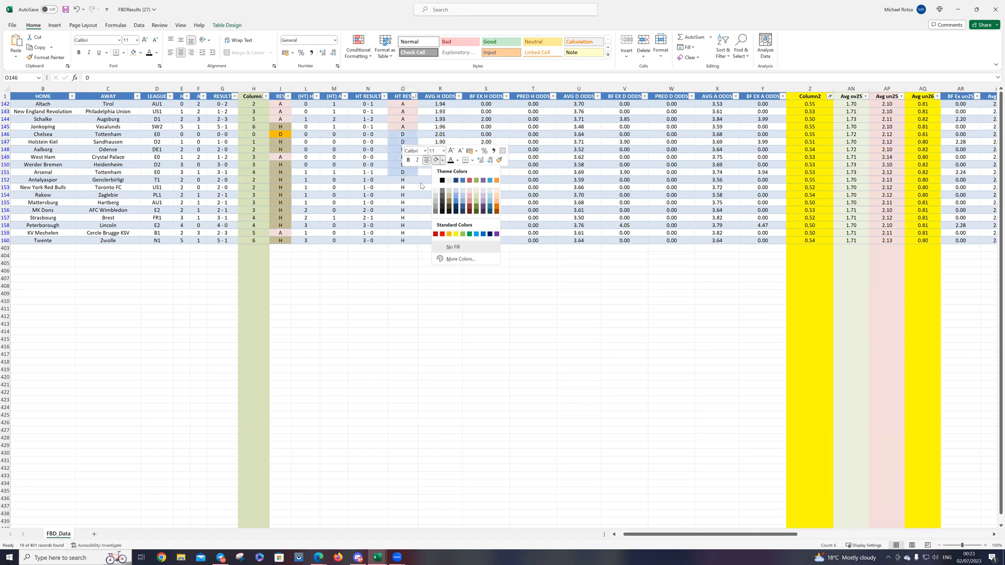
key(Escape)
Step: Count the H half-time results in HT RES and look over the available Avg un26 values
drag(405, 184, 409, 239)
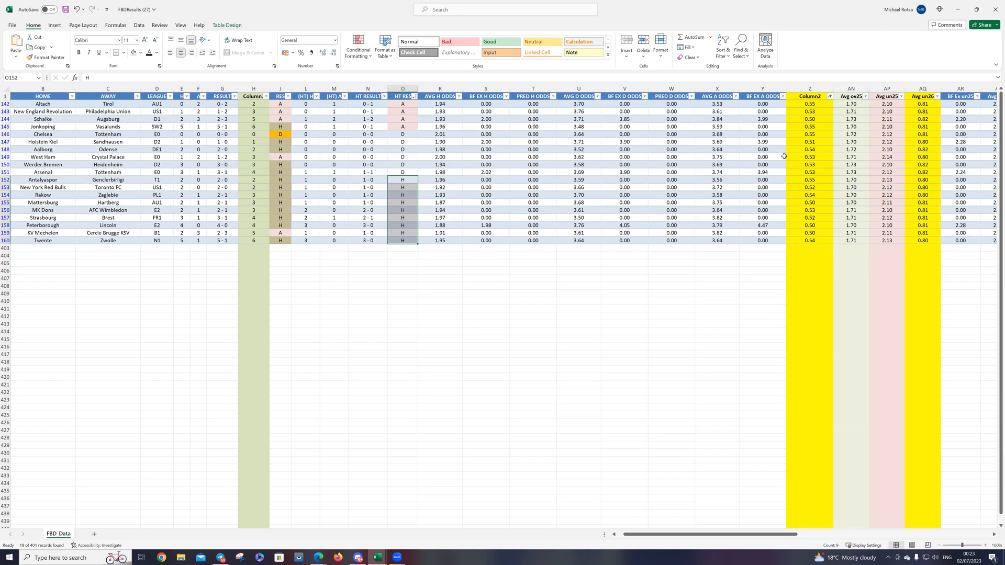
click(937, 97)
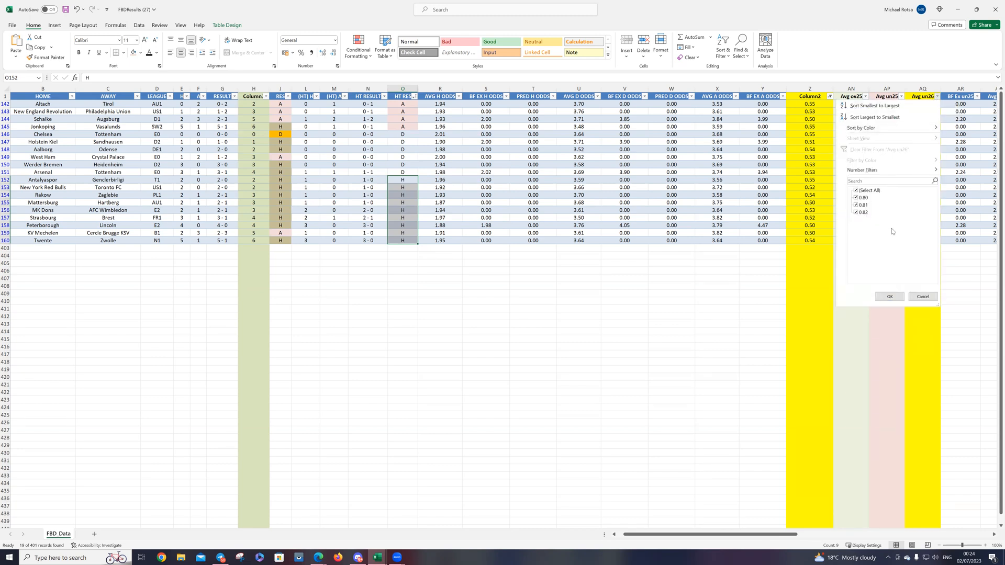
click(963, 255)
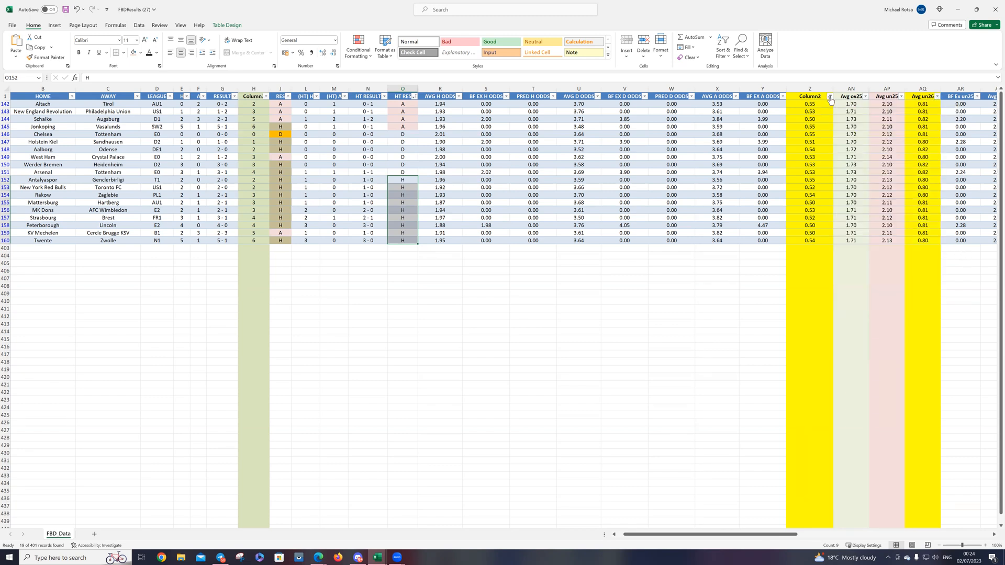
Step: Clear the Column2 filter so all matches are listed
click(829, 97)
scroll(750, 246, down, 6)
scroll(760, 250, down, 4)
click(753, 220)
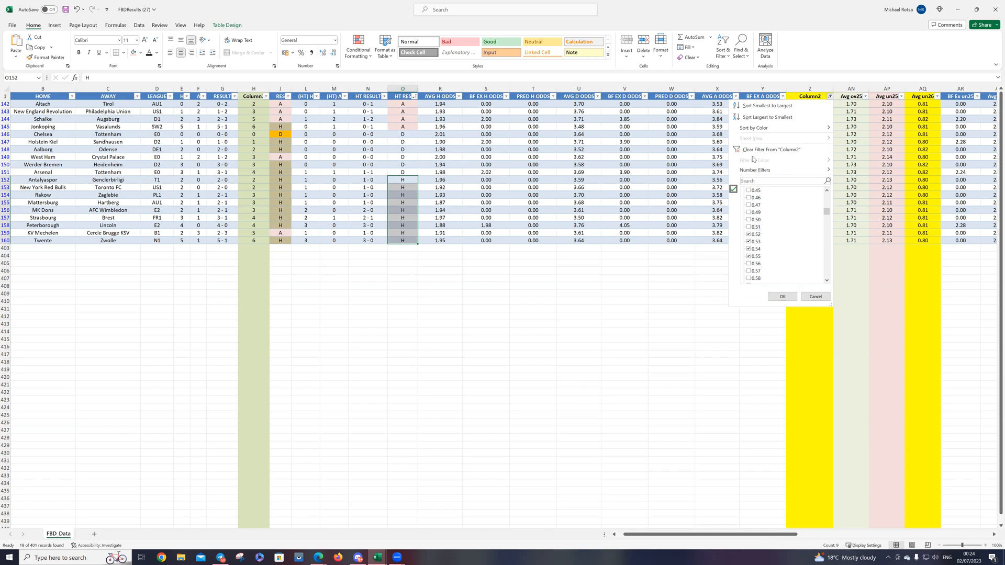
click(782, 297)
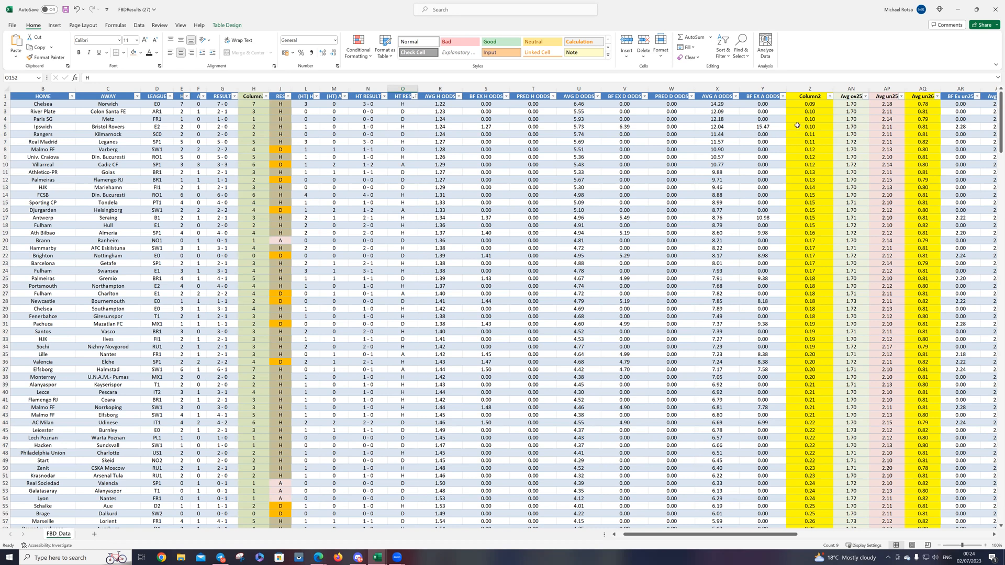
Step: Filter Column2 with a less-than condition that keeps only the lowest ratios, from 0.09 to 0.24
click(829, 97)
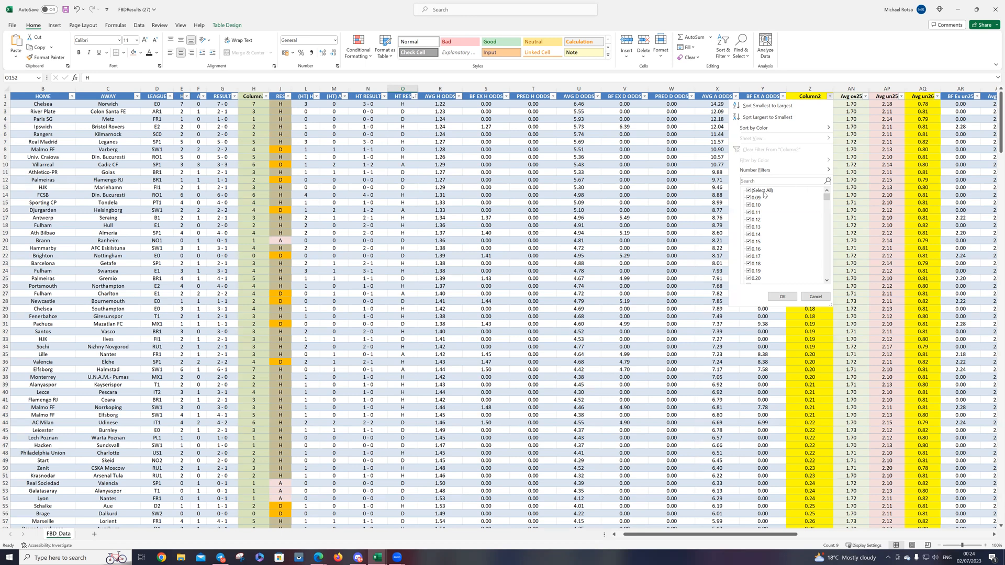
mouse_move(779, 170)
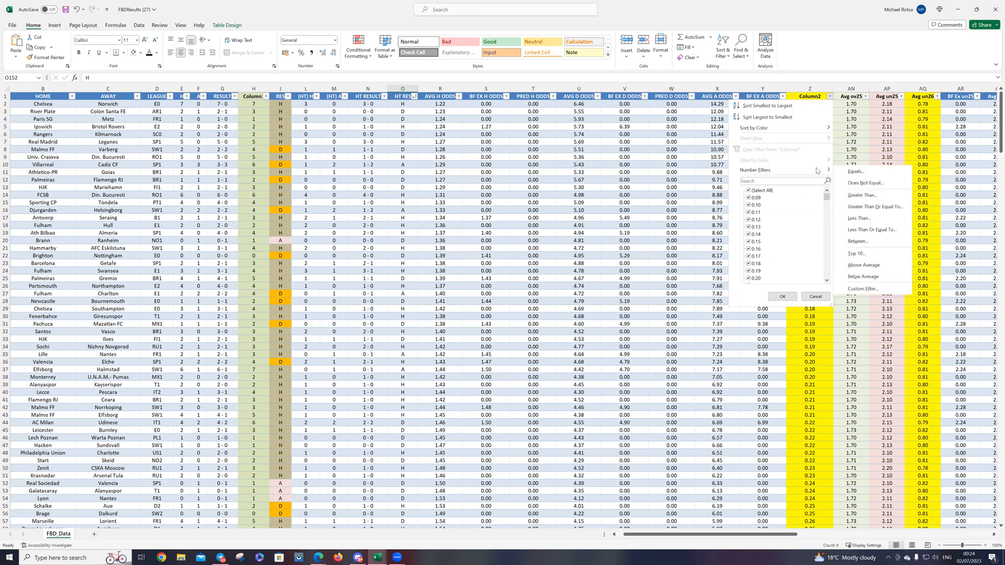
click(855, 218)
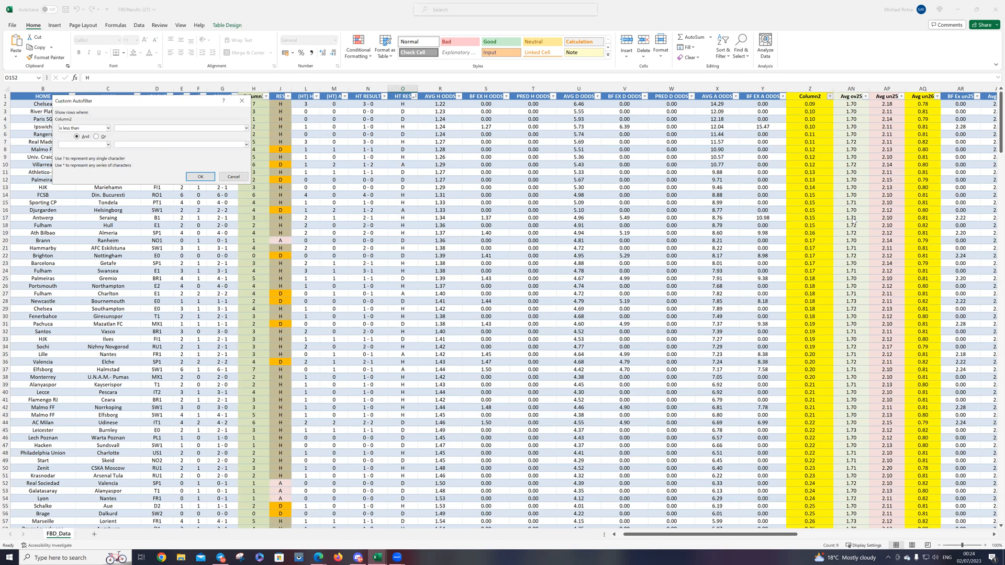
key(Return)
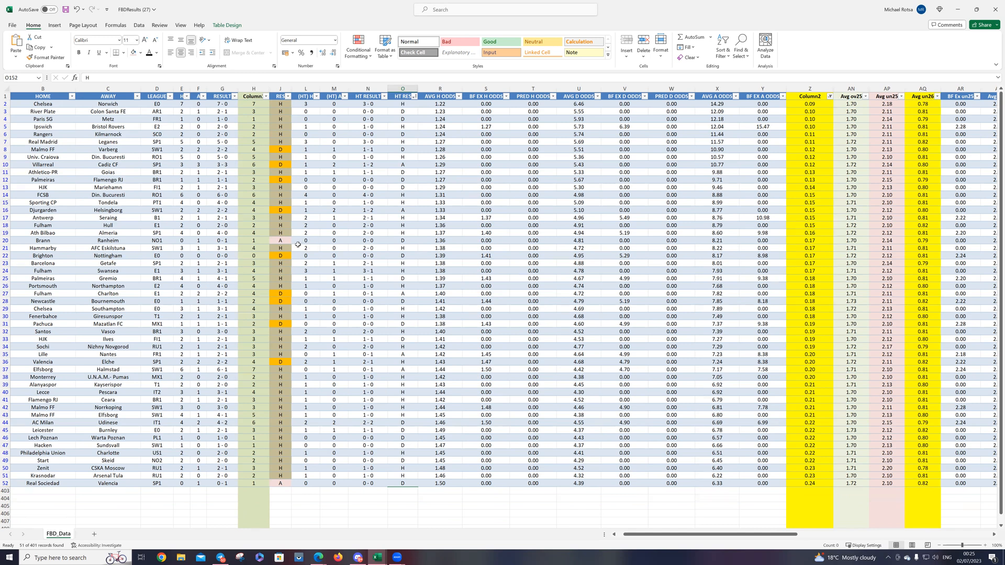
Step: Sort the low-ratio matches by Avg un26 from smallest to largest
click(279, 103)
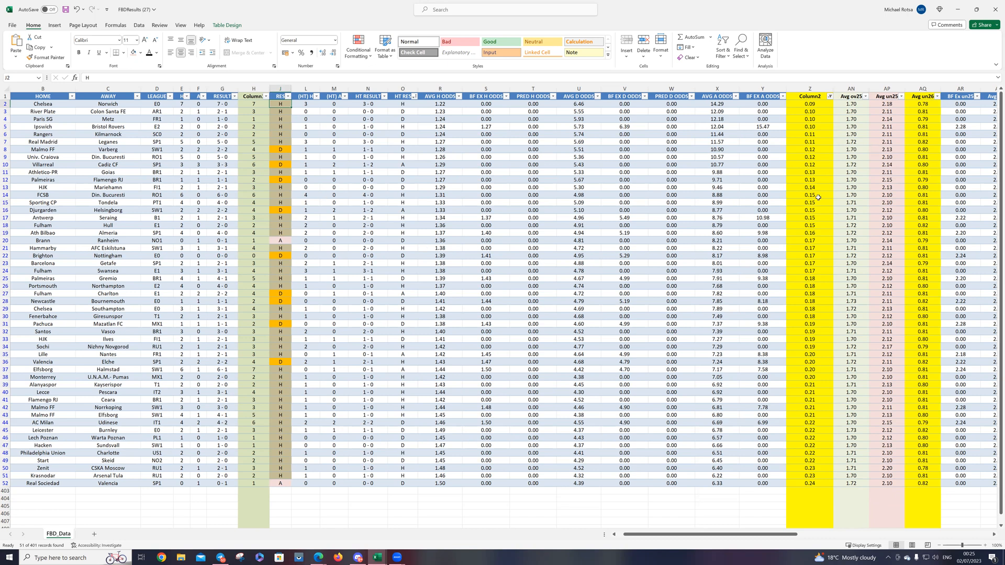
click(937, 98)
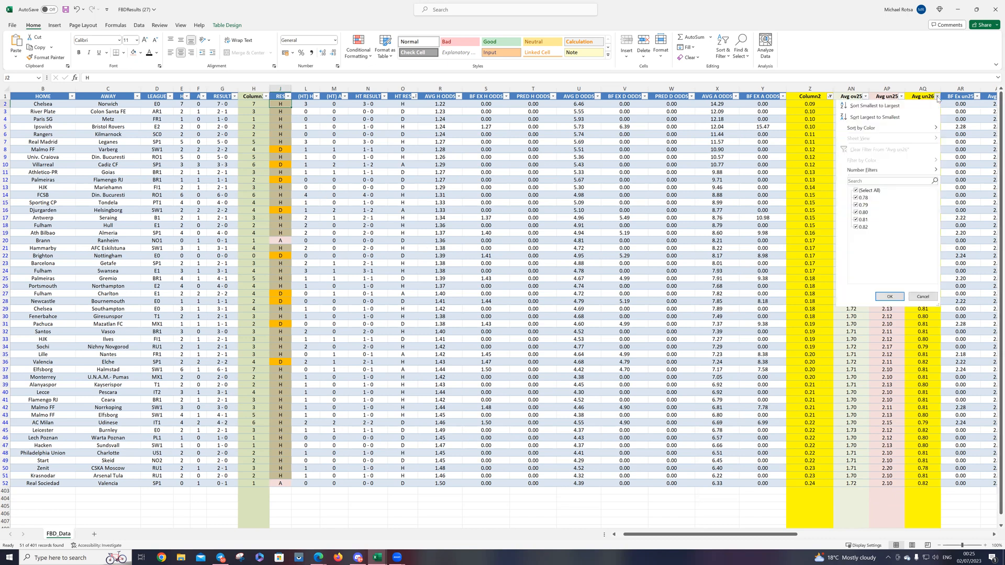
click(889, 107)
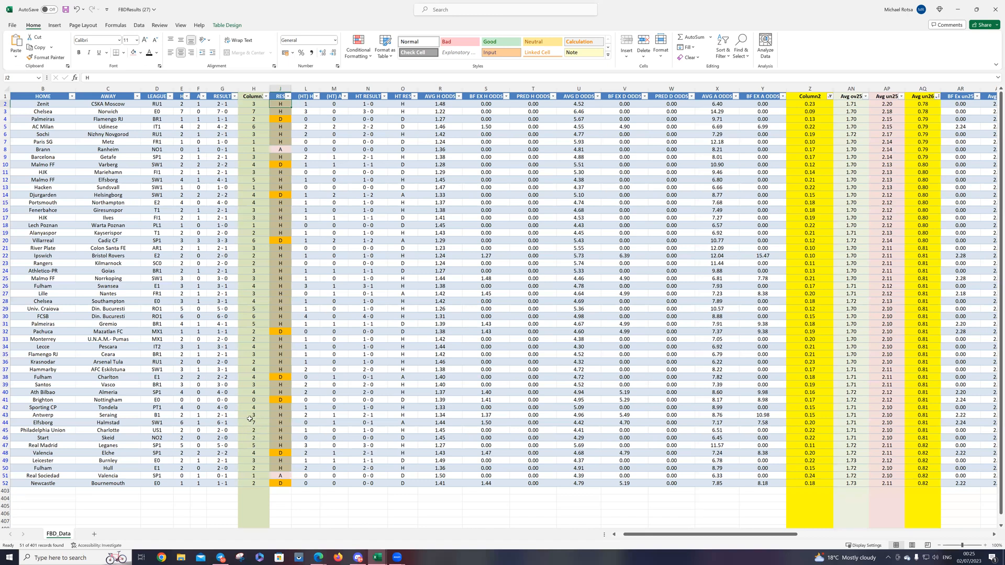
Step: Filter Avg un26 to show only the matches with the value 0.78
click(937, 97)
click(861, 191)
click(861, 198)
click(889, 296)
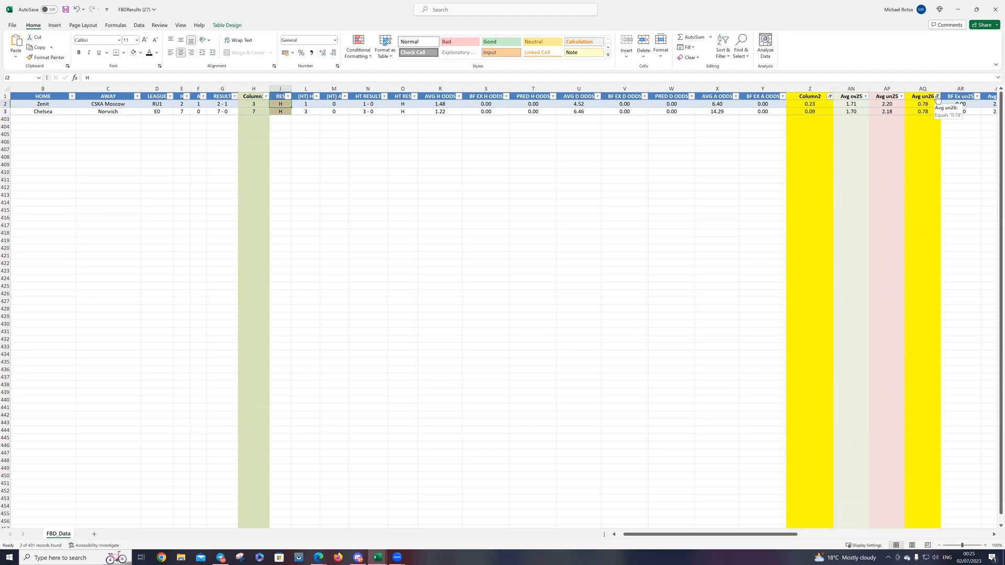
Step: Change the Avg un26 filter to show only the matches with the value 0.79
click(937, 97)
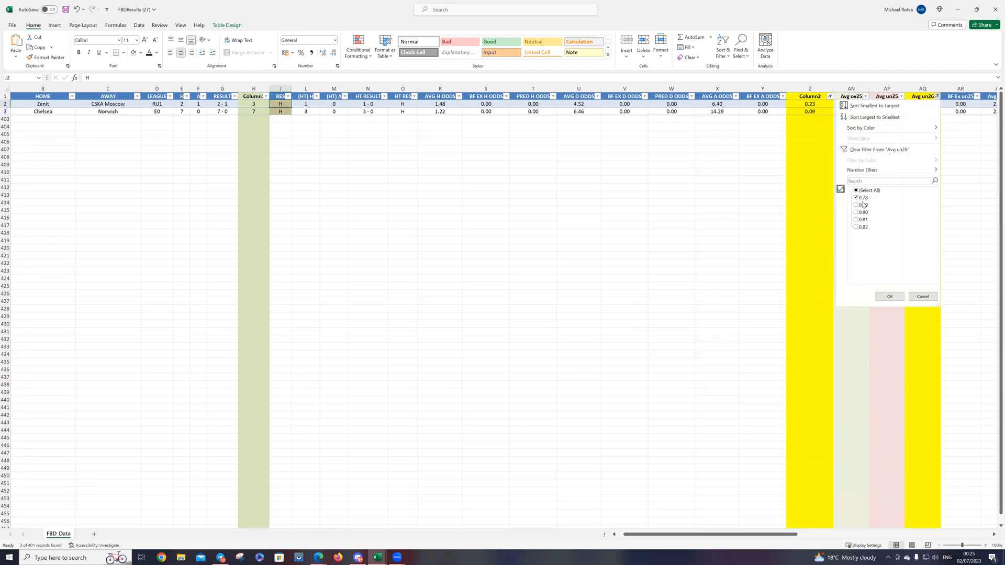
click(863, 199)
click(863, 200)
click(886, 297)
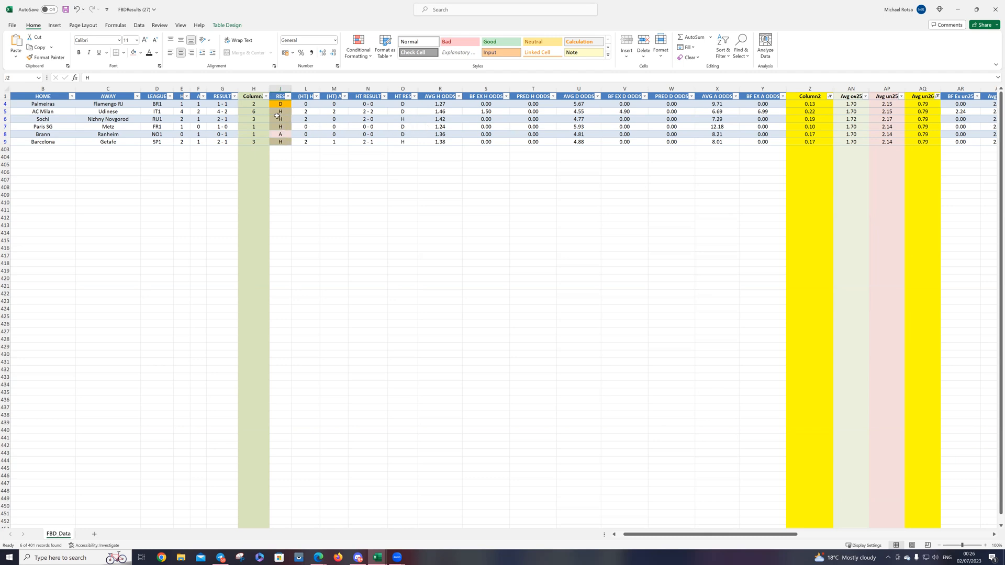
Step: Change the Avg un26 filter to show only the matches with the value 0.80
click(936, 96)
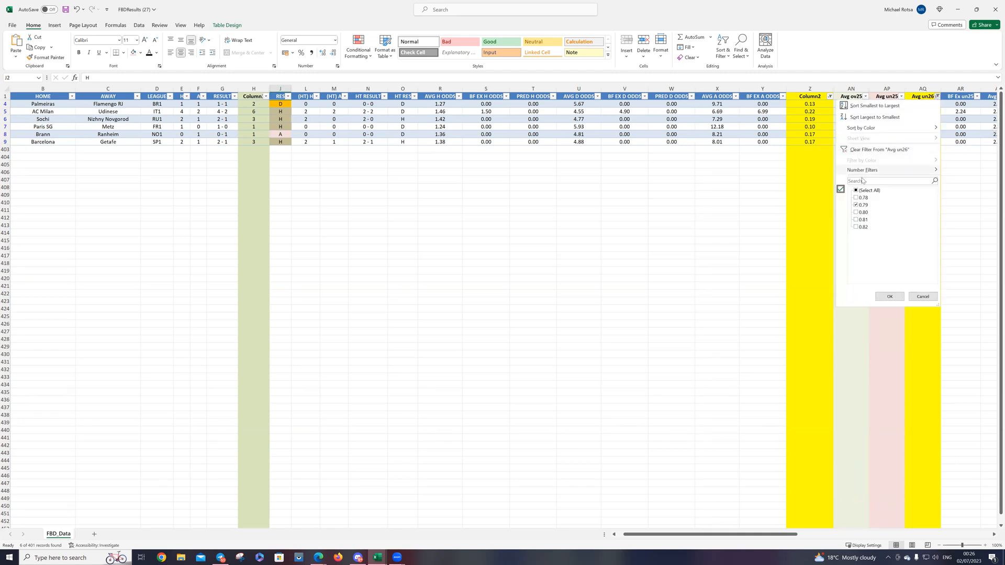
click(861, 207)
click(861, 205)
click(889, 297)
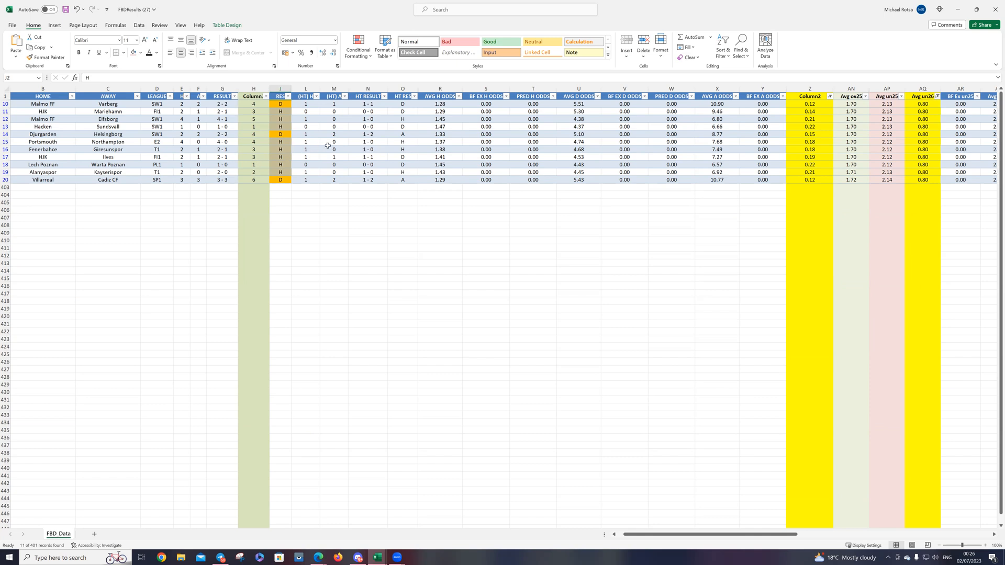
Step: Sort the 0.80 matches by HT RESULT in ascending order and count the 0 - 0 half-time scores
click(383, 97)
click(362, 104)
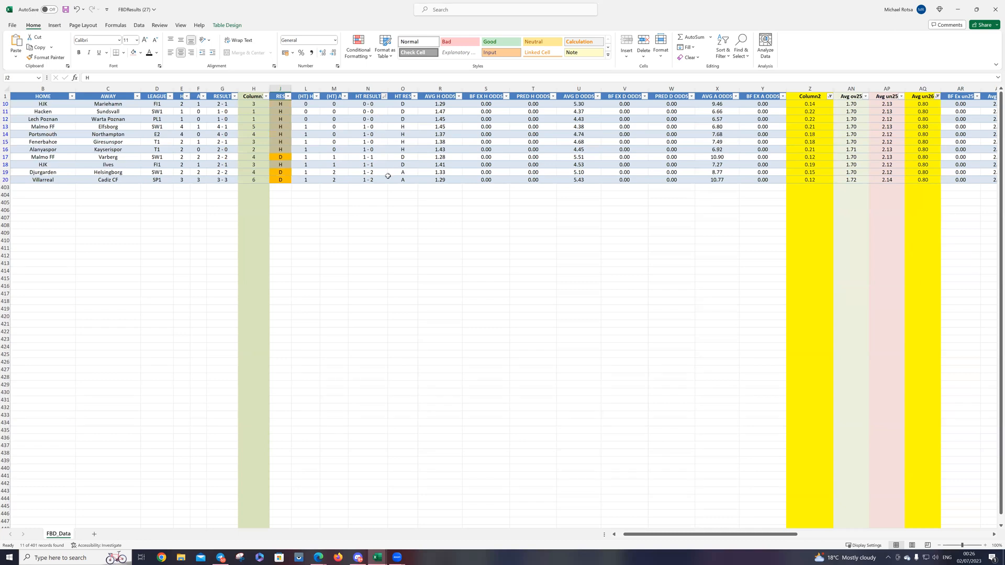
drag(371, 105, 372, 118)
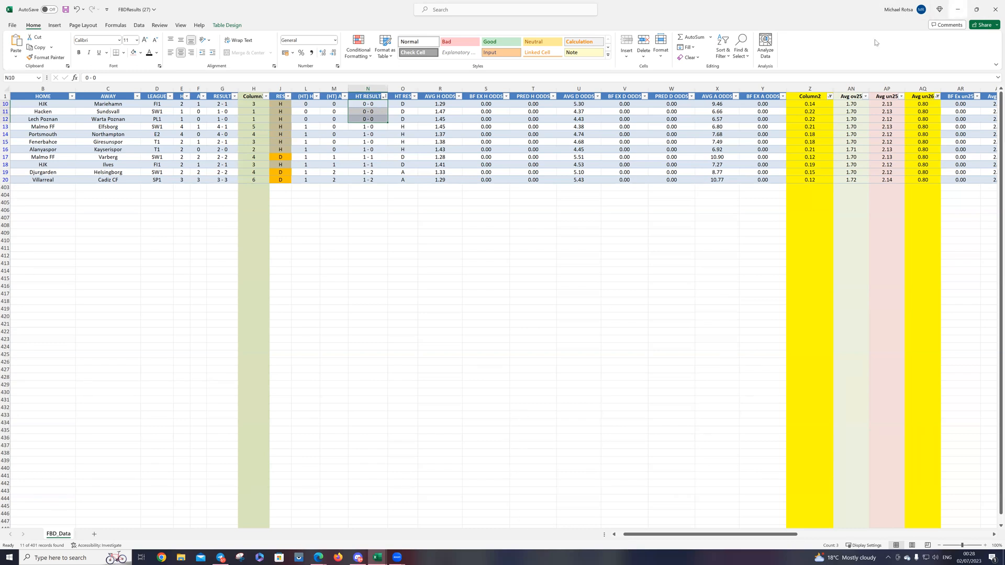
Step: Switch to the workbook "Home 1.3 to 1.8 and Away 3.9 to 15 and O2.5 1.5 to 1.9"
click(958, 9)
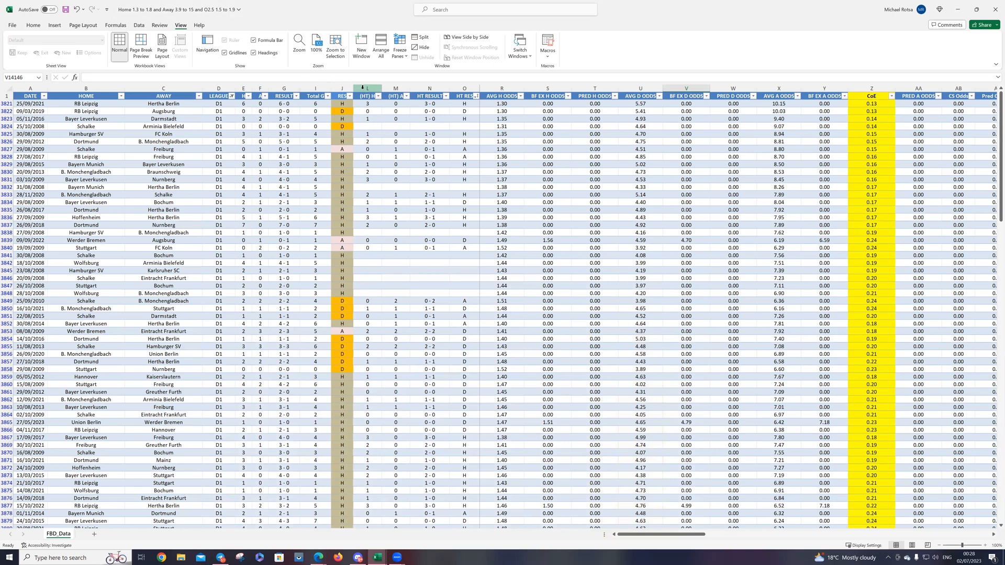
click(396, 88)
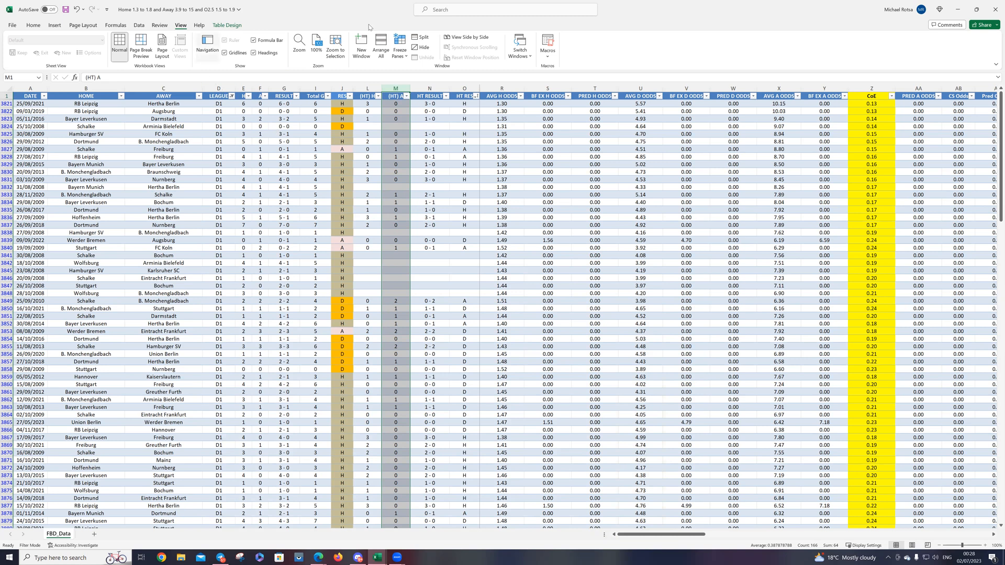
click(957, 9)
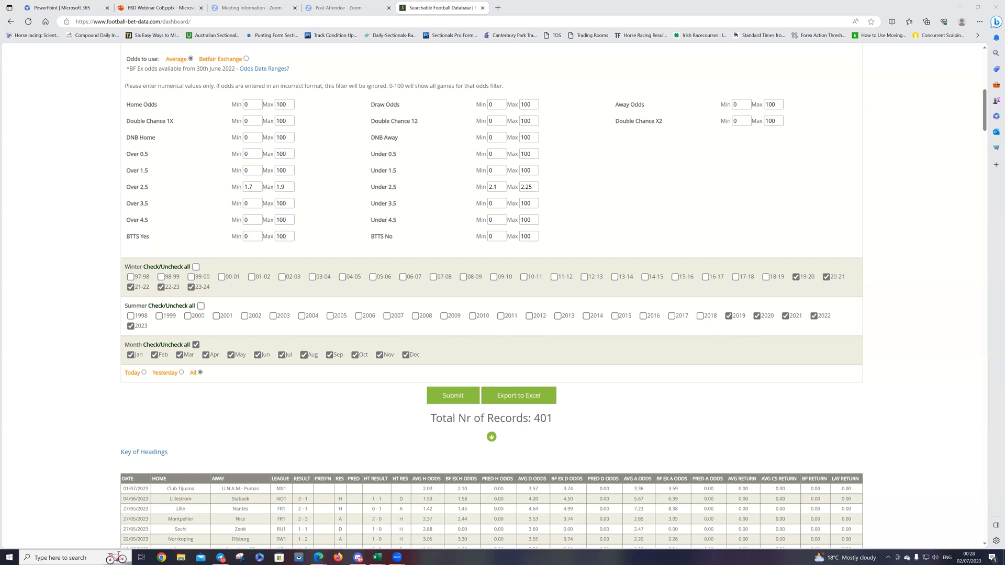
click(377, 558)
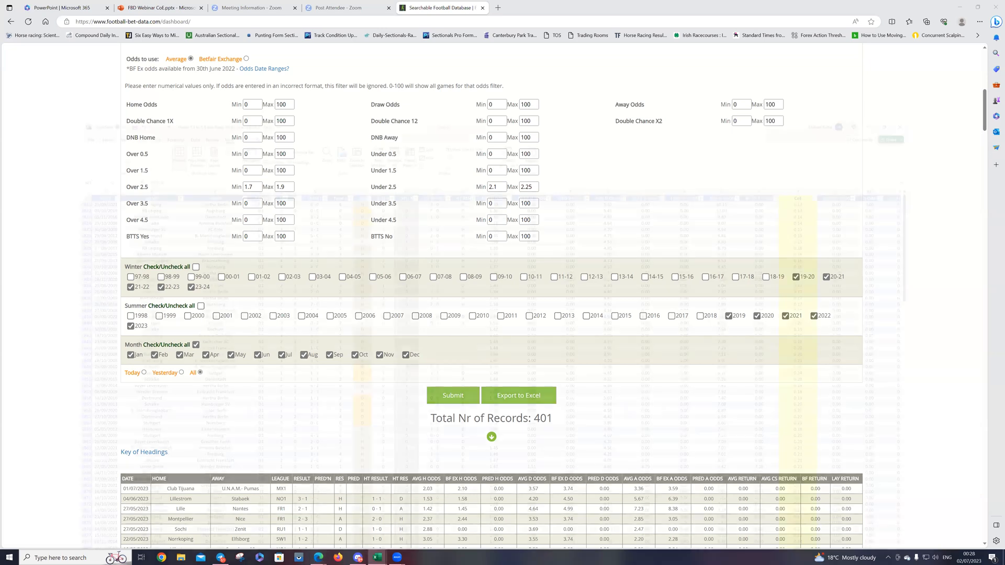
click(600, 89)
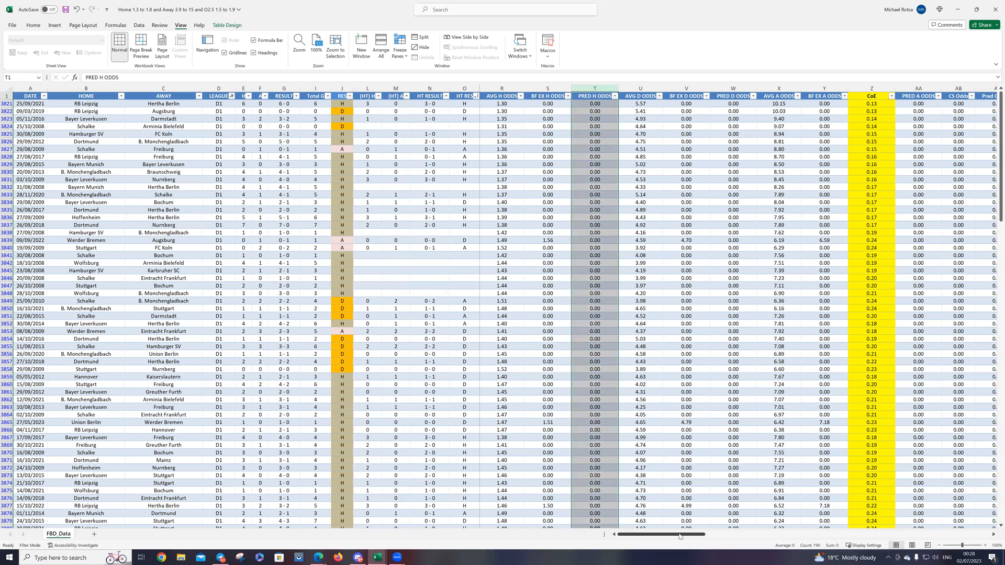
drag(681, 535, 626, 530)
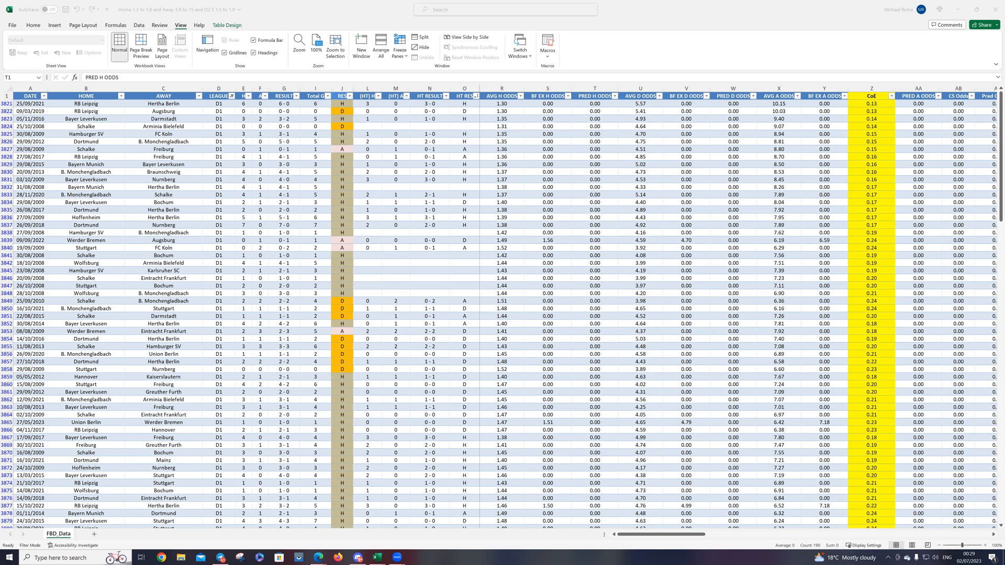
click(467, 87)
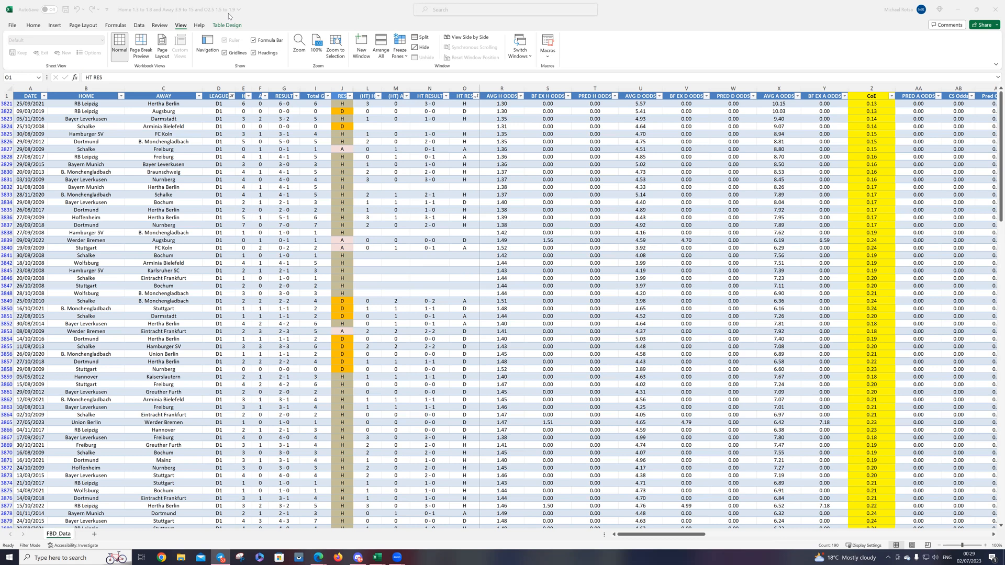
click(648, 537)
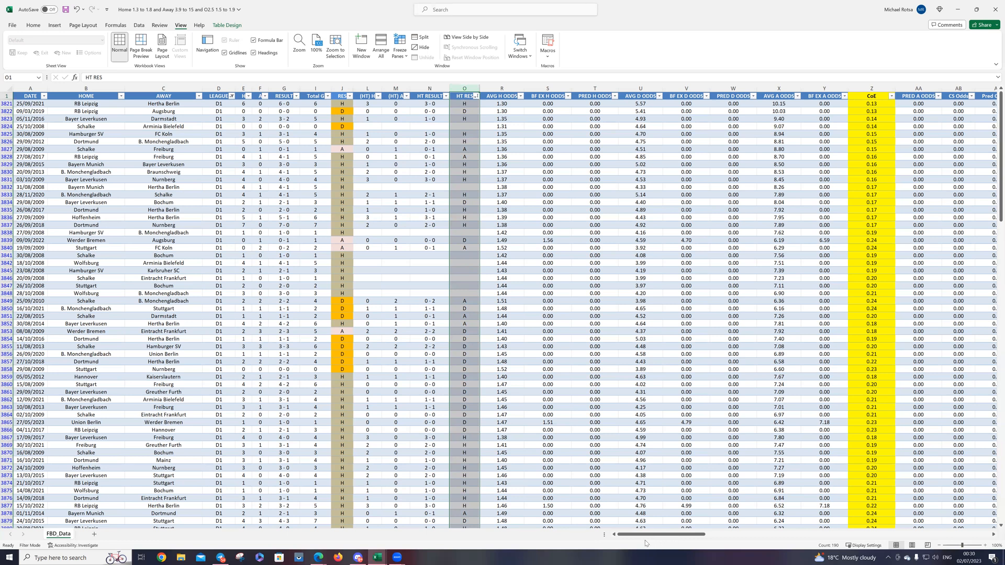
Step: Insert a new column between Avg un25 and BF Ex un25
drag(652, 538, 775, 545)
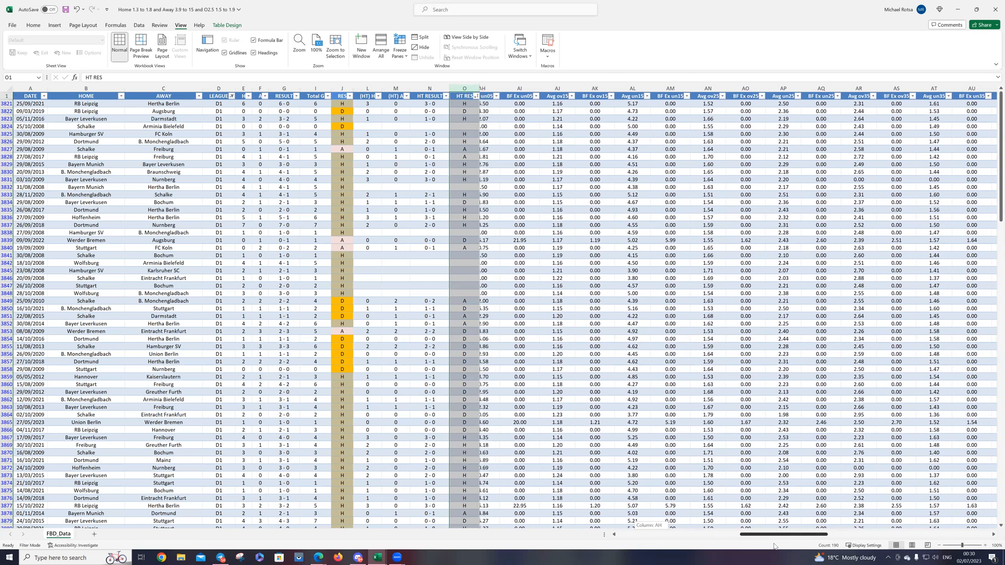
drag(775, 541, 775, 541)
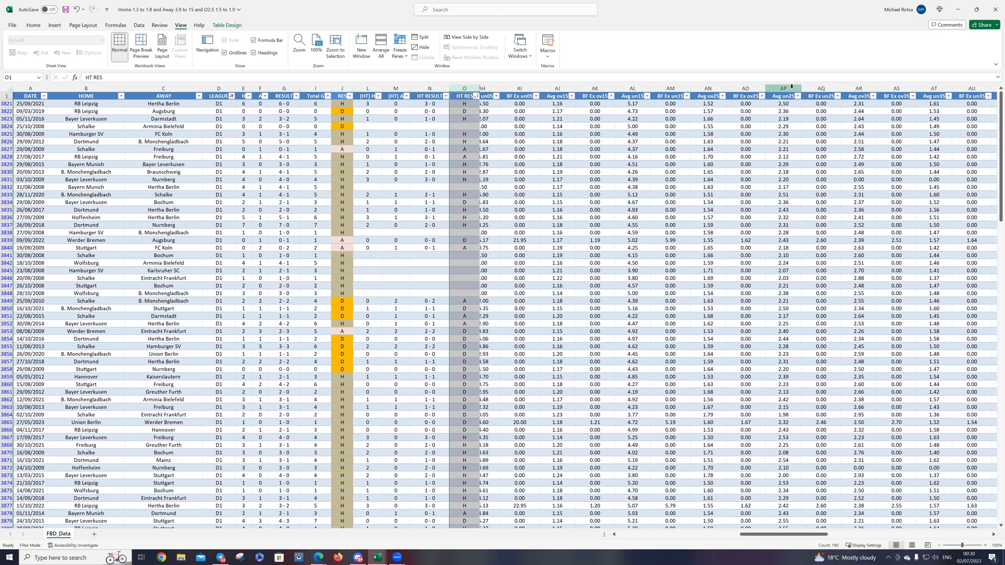
click(815, 86)
right_click(816, 89)
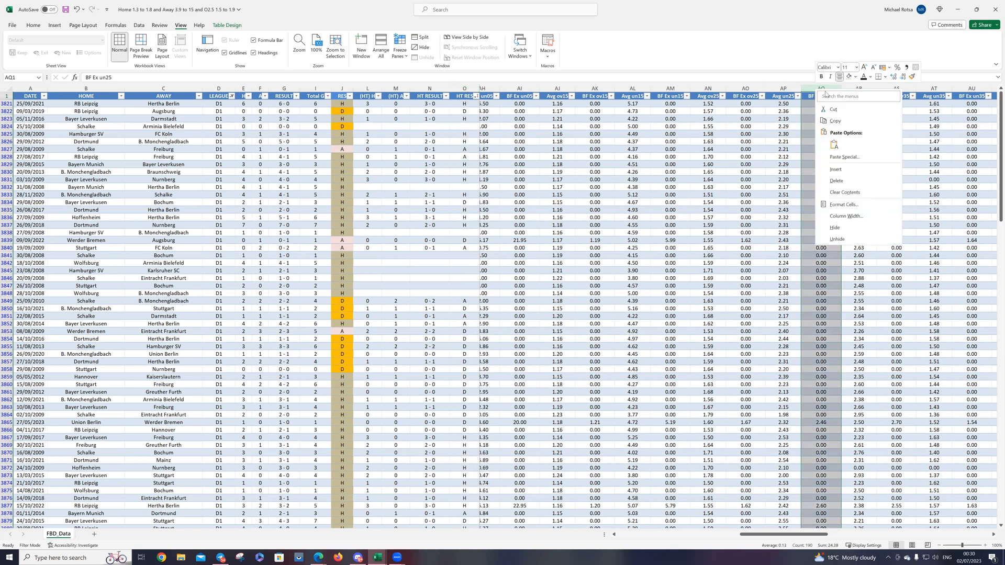
click(836, 169)
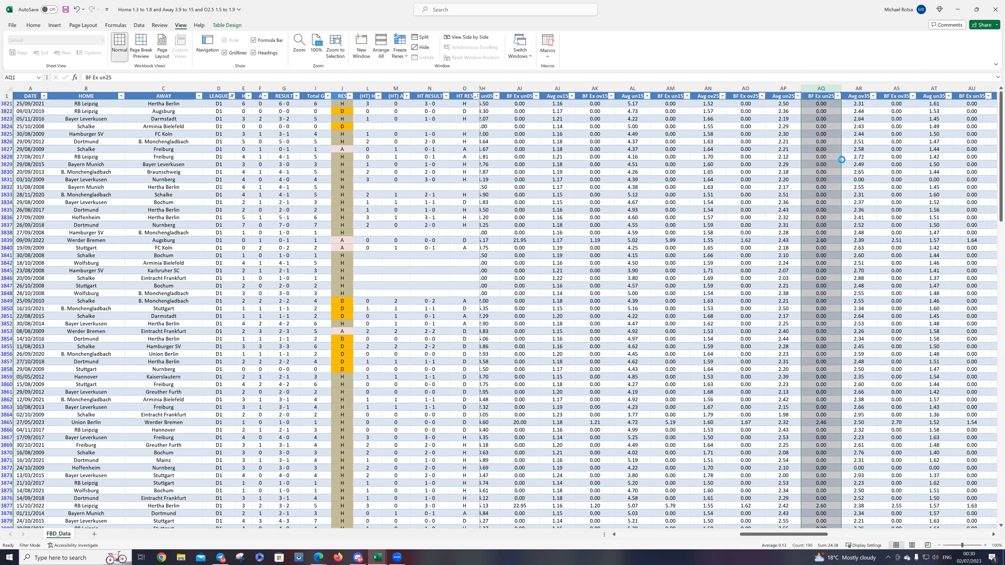
Step: Abandon the formula begun in the new column and clear the LEAGUE filter to show all leagues
click(814, 104)
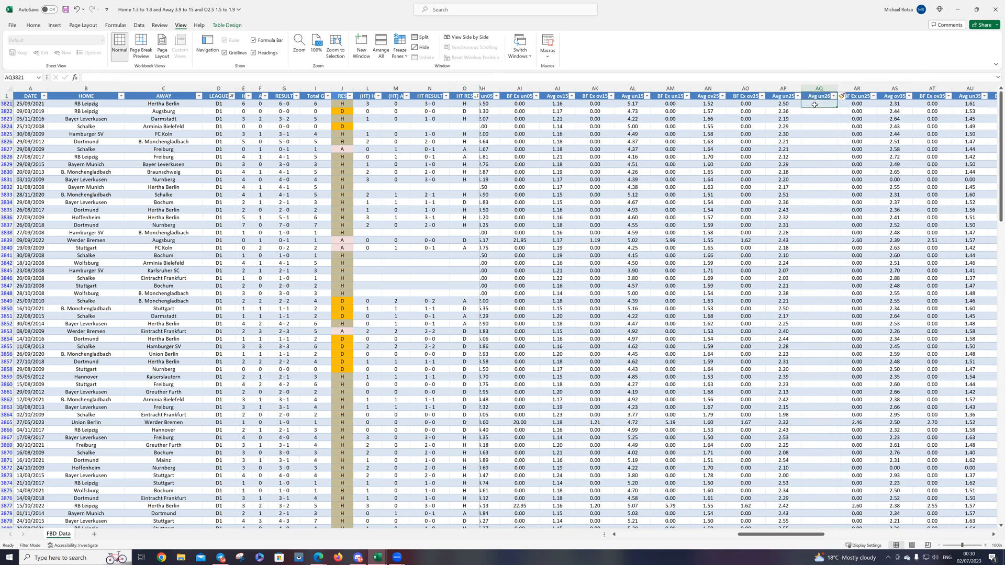
text(=)
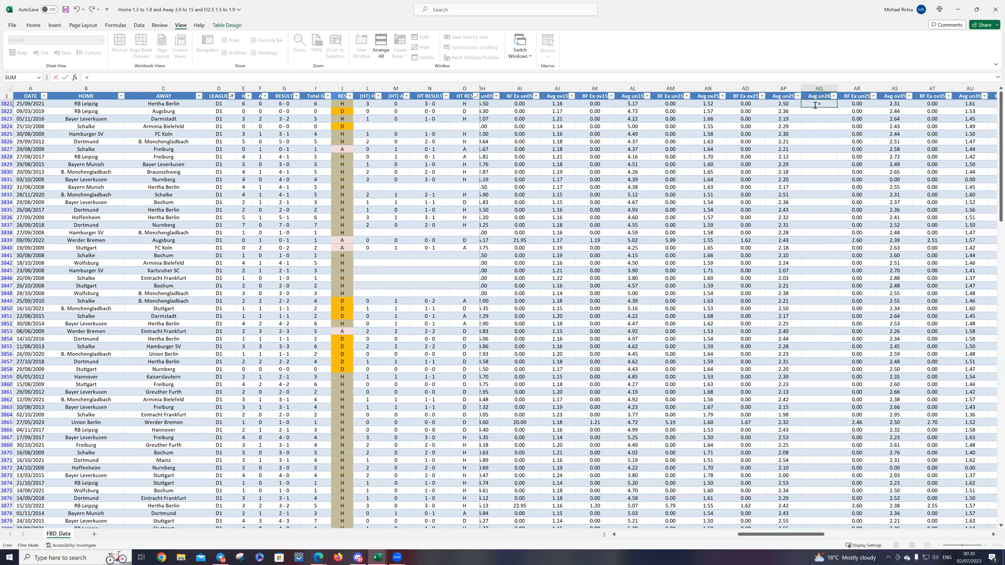
click(232, 97)
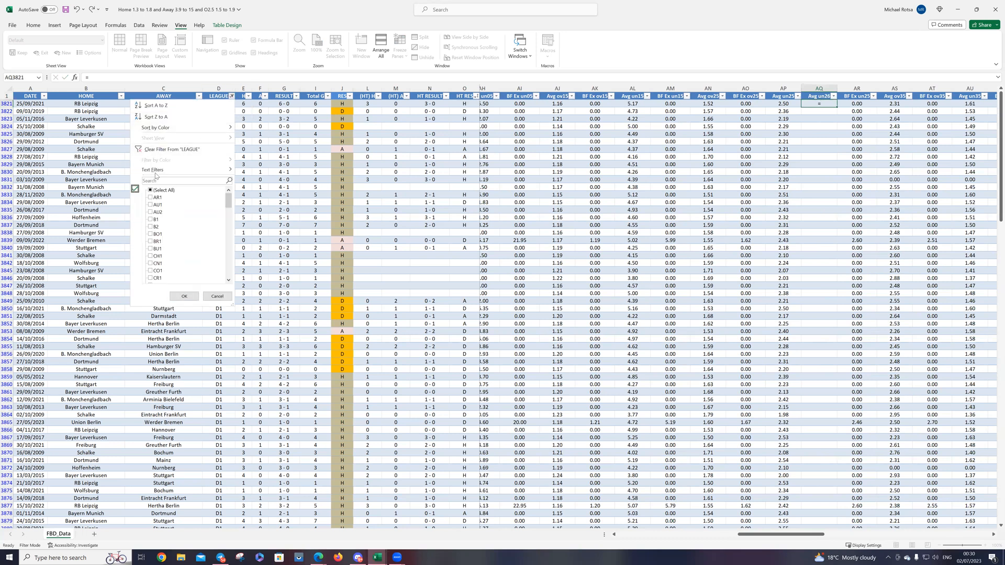
click(163, 150)
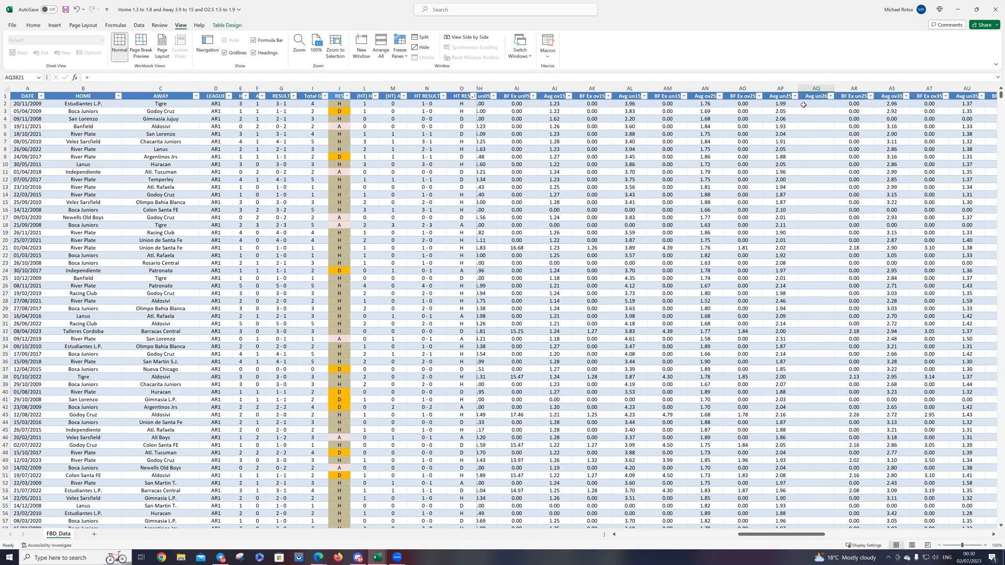
Step: Enter the formula =AN2/AP2 in the first row of the Avg un26 column and fill it down to row 14144
click(815, 103)
text(=an2)
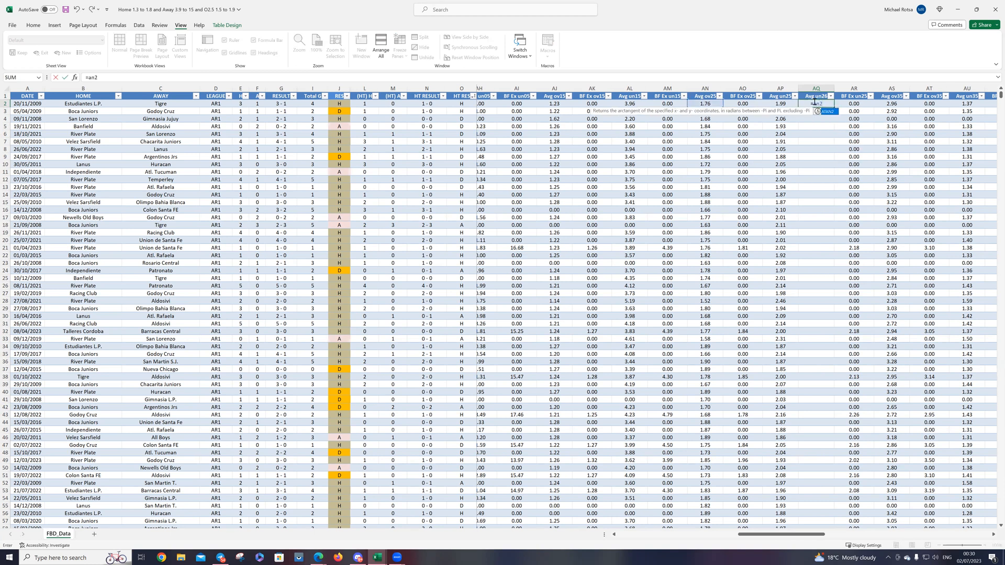
text(/)
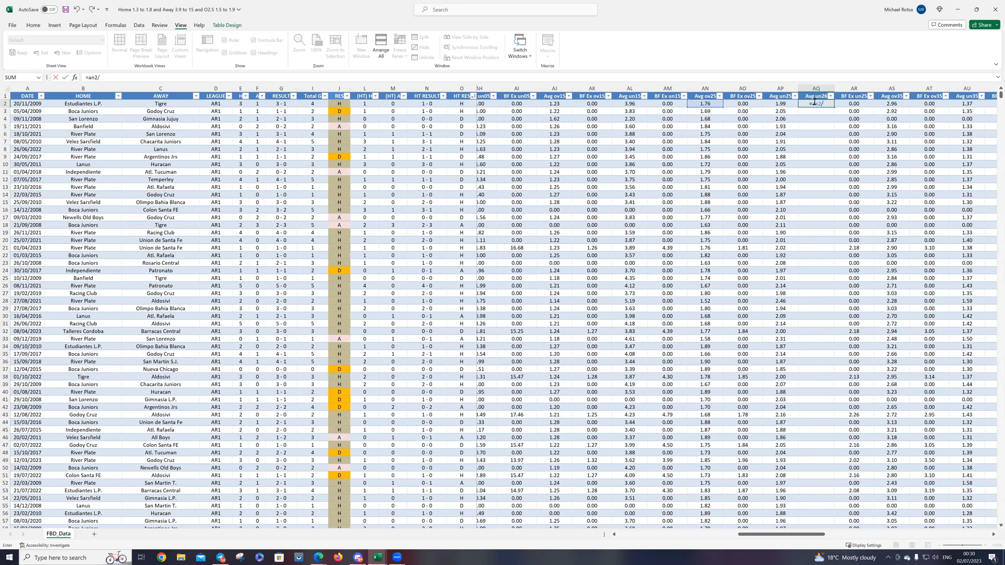
text(ap2)
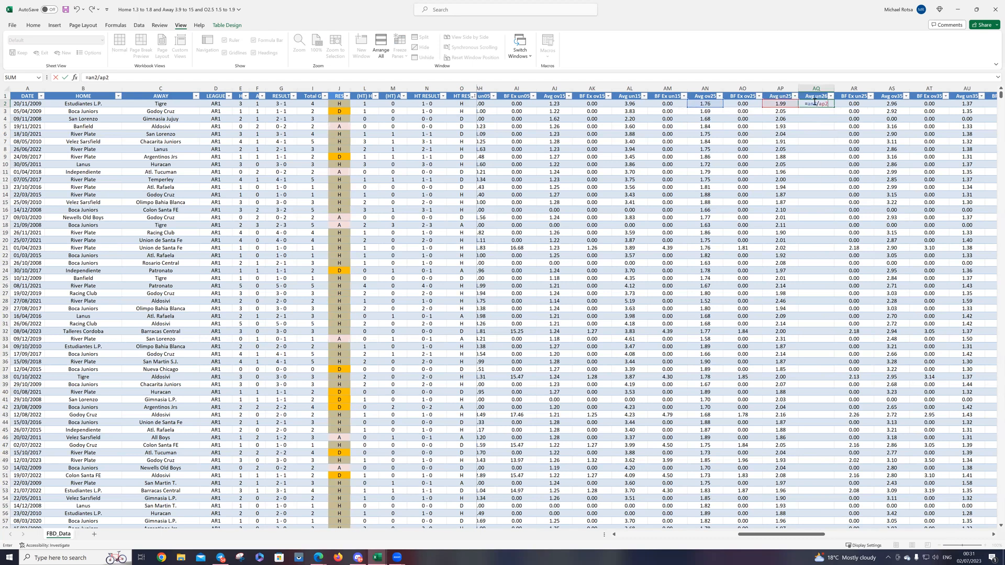
key(Return)
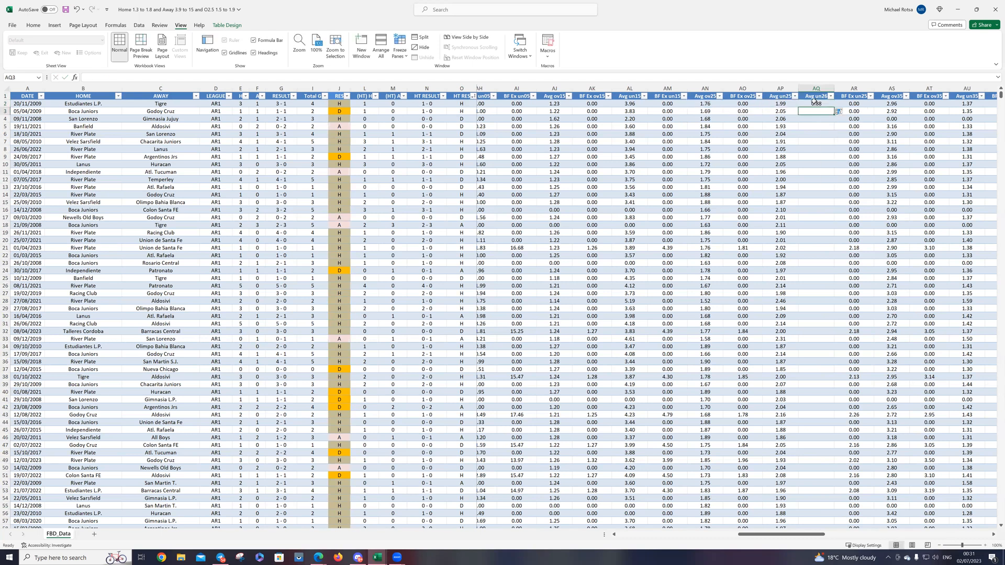
click(820, 98)
click(829, 106)
drag(833, 107, 821, 513)
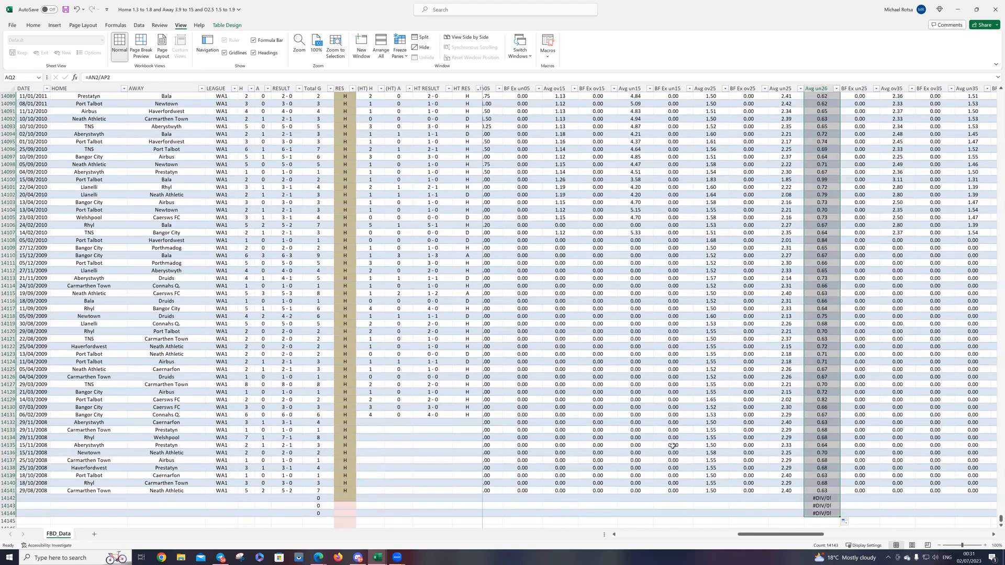
Step: Filter the LEAGUE column to show only the D1 matches
scroll(427, 355, up, 2)
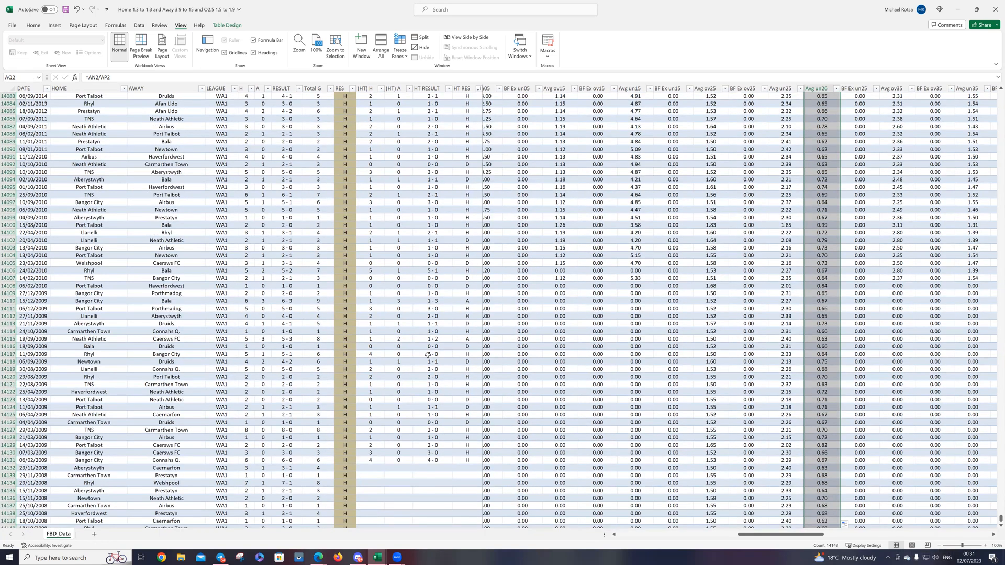
key(ctrl+Home)
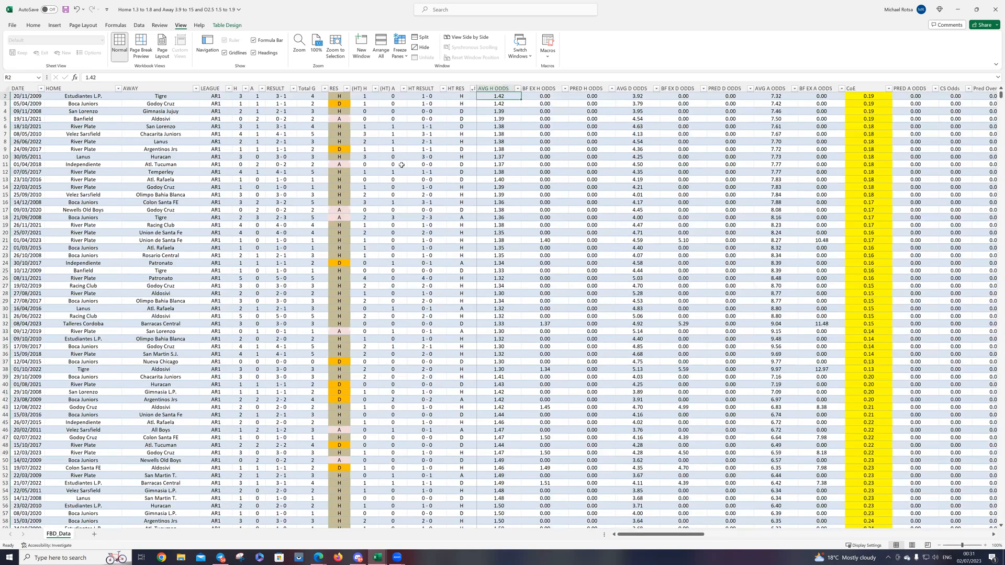
click(229, 88)
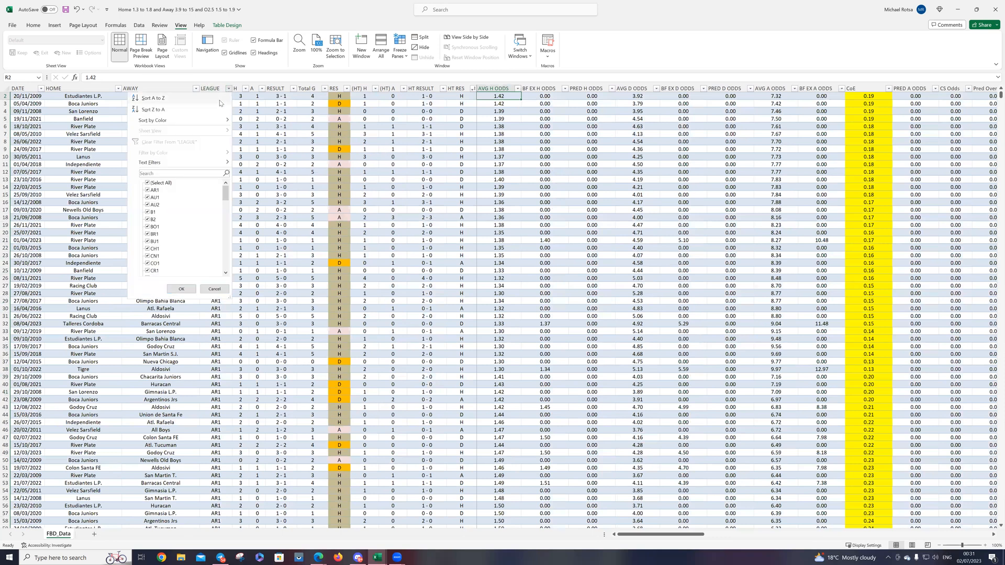
click(160, 183)
scroll(166, 225, down, 3)
click(154, 249)
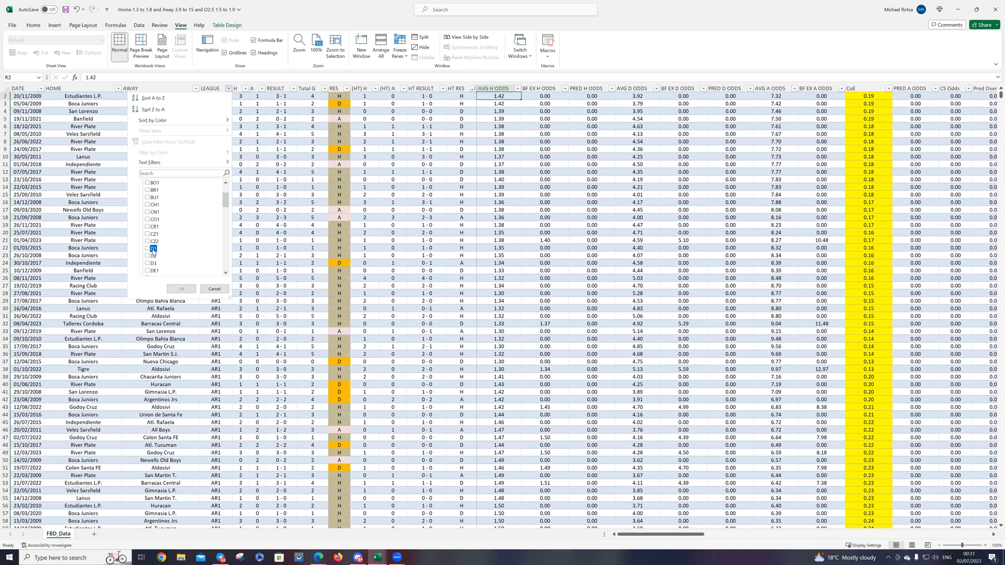
click(181, 289)
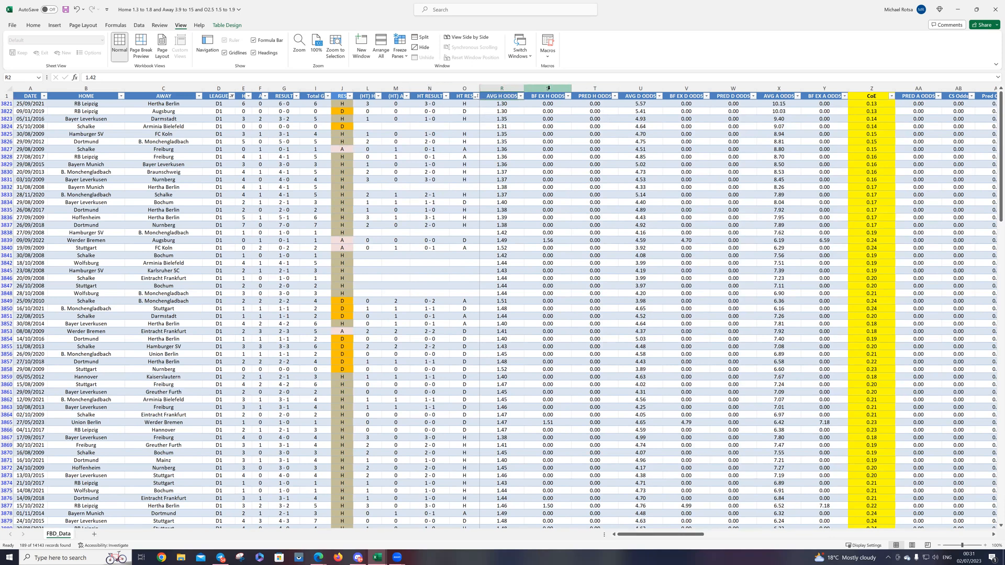
Step: Unfreeze the worksheet panes so all columns can scroll
click(547, 91)
click(400, 46)
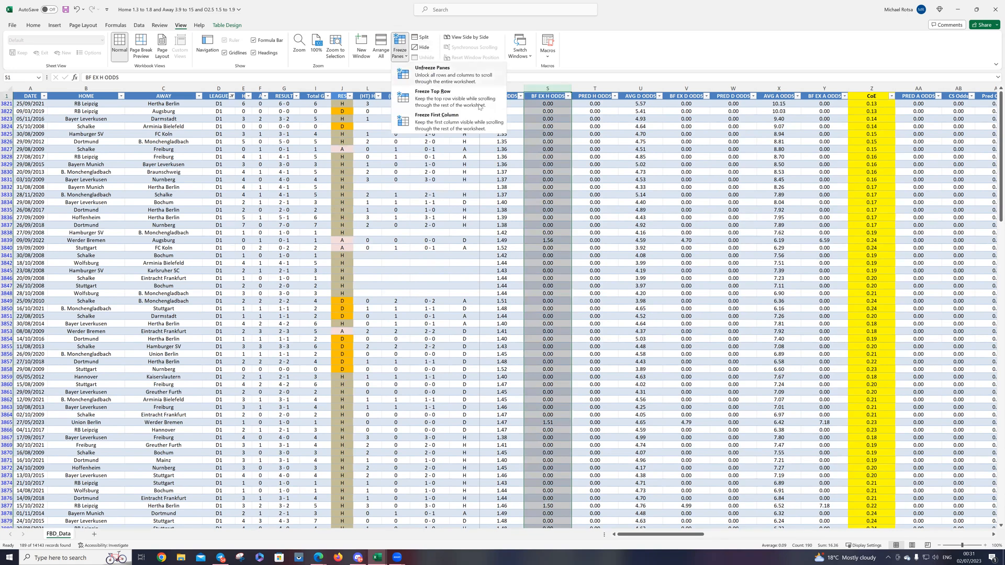
click(430, 76)
Step: Shade the whole Avg un26 column with the pale pink fill colour
drag(696, 535, 604, 532)
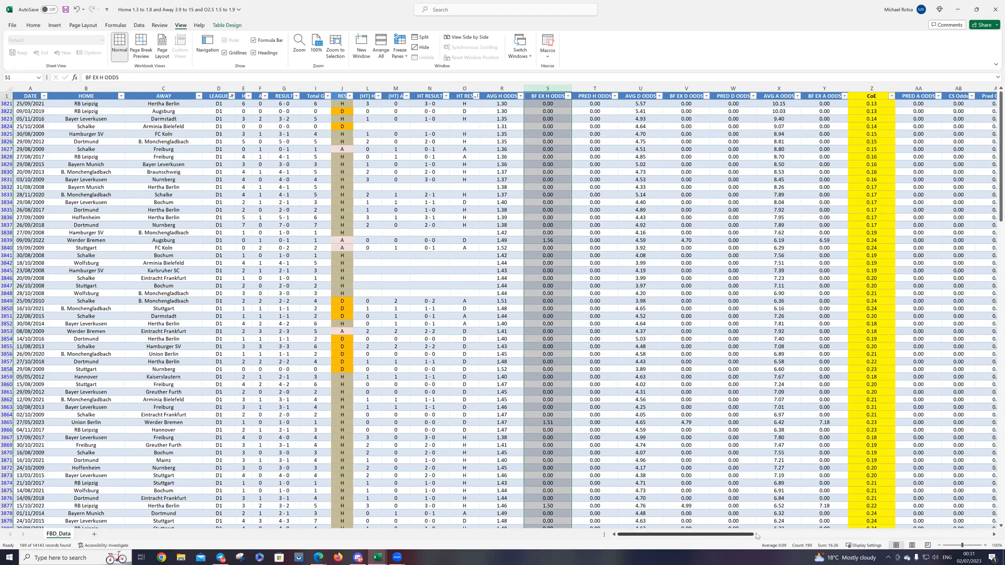
click(826, 535)
drag(865, 544, 837, 547)
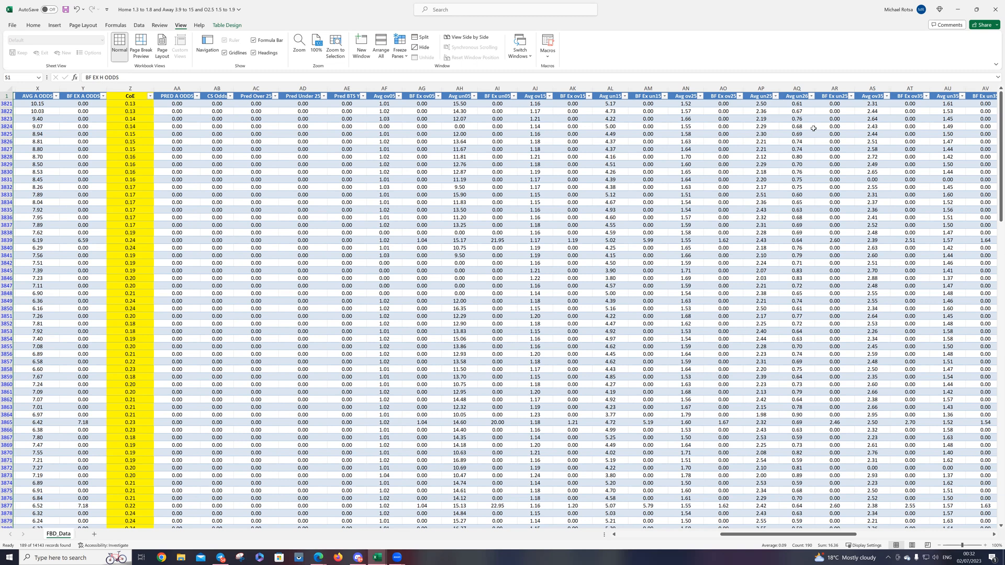
click(794, 87)
right_click(796, 88)
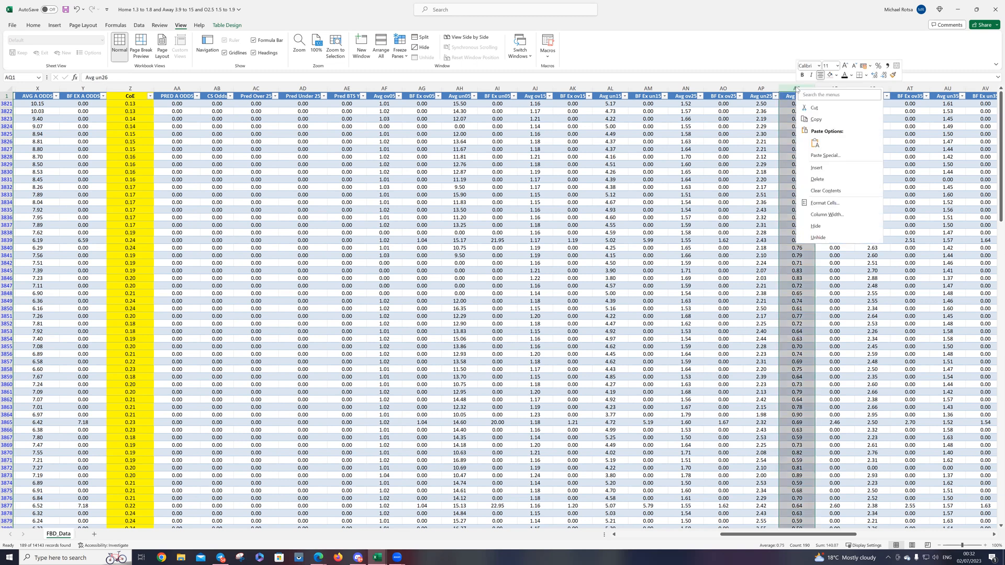
click(830, 75)
click(792, 291)
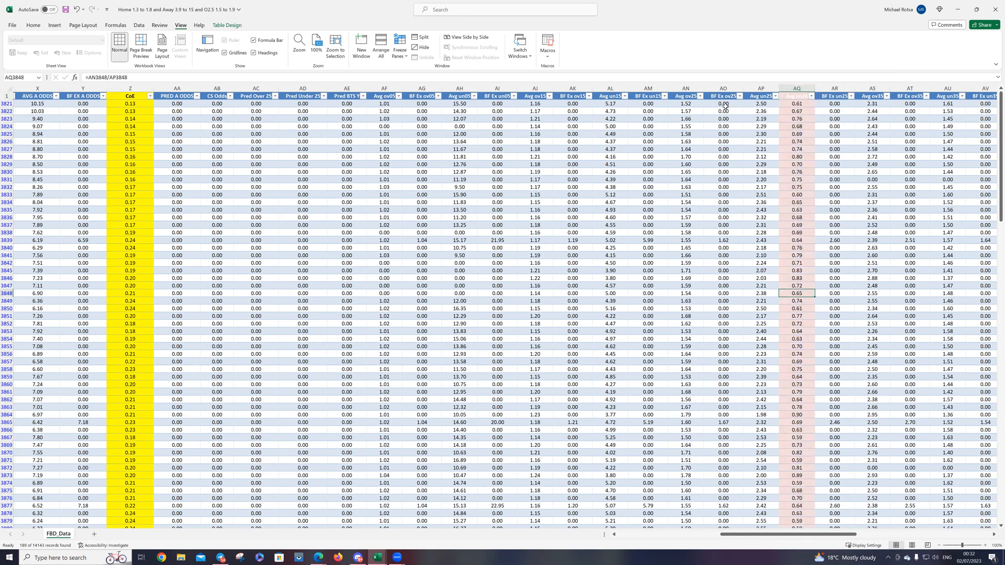
Step: Filter the Avg un26 column to show only the values 0.60, 0.61, 0.62, 0.63 and 0.64
click(811, 97)
click(731, 192)
click(736, 213)
click(736, 220)
click(733, 227)
click(733, 235)
click(732, 242)
click(763, 297)
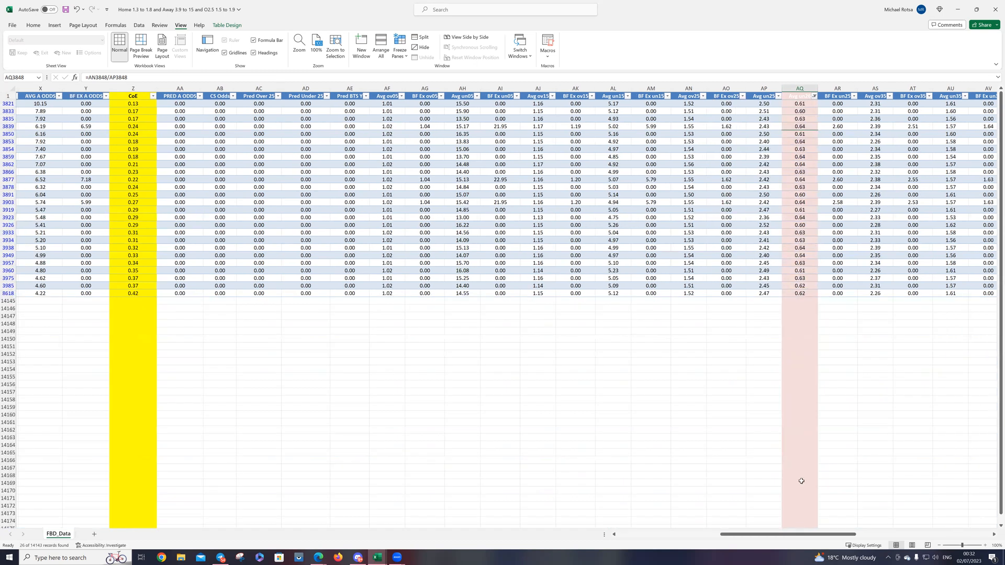
Step: Sort the filtered D1 matches by Total G from smallest to largest
drag(789, 538, 691, 545)
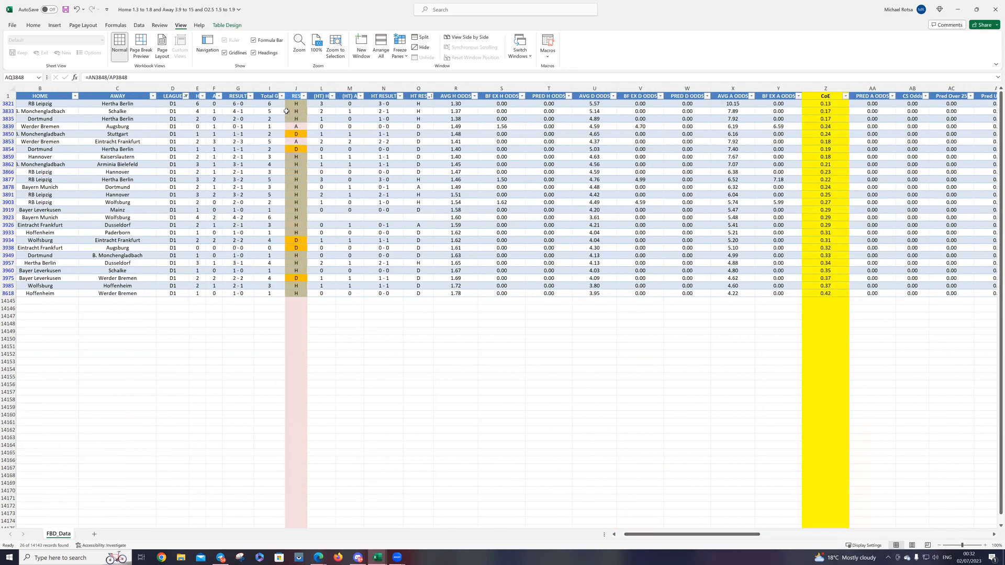
click(280, 96)
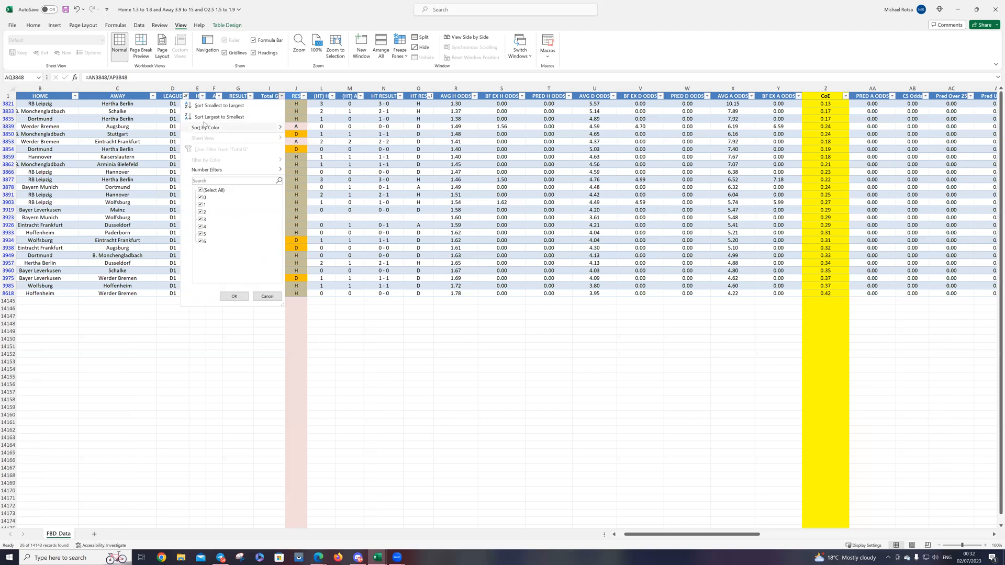
click(208, 105)
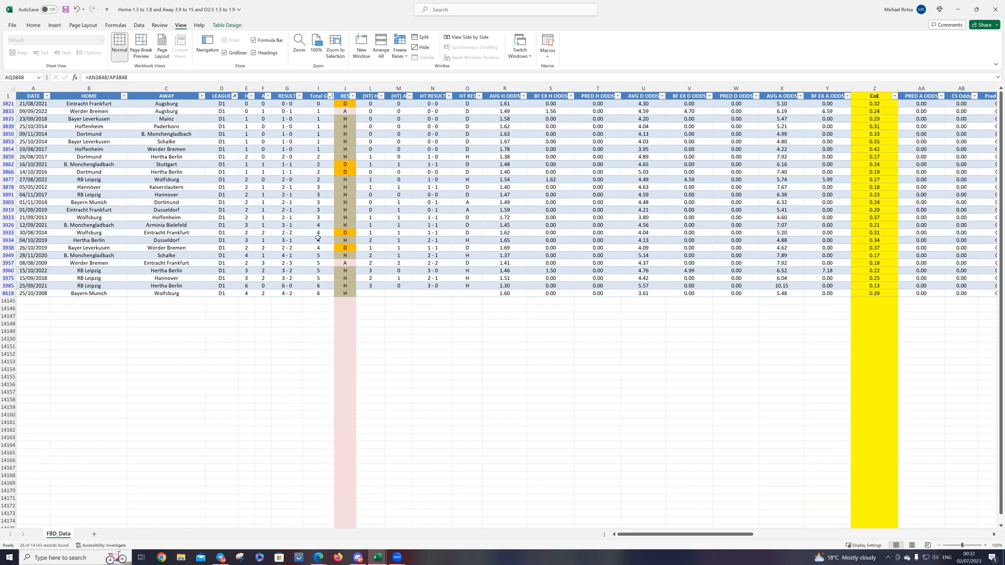
Step: Sort the filtered D1 matches by CoE from smallest to largest
click(894, 96)
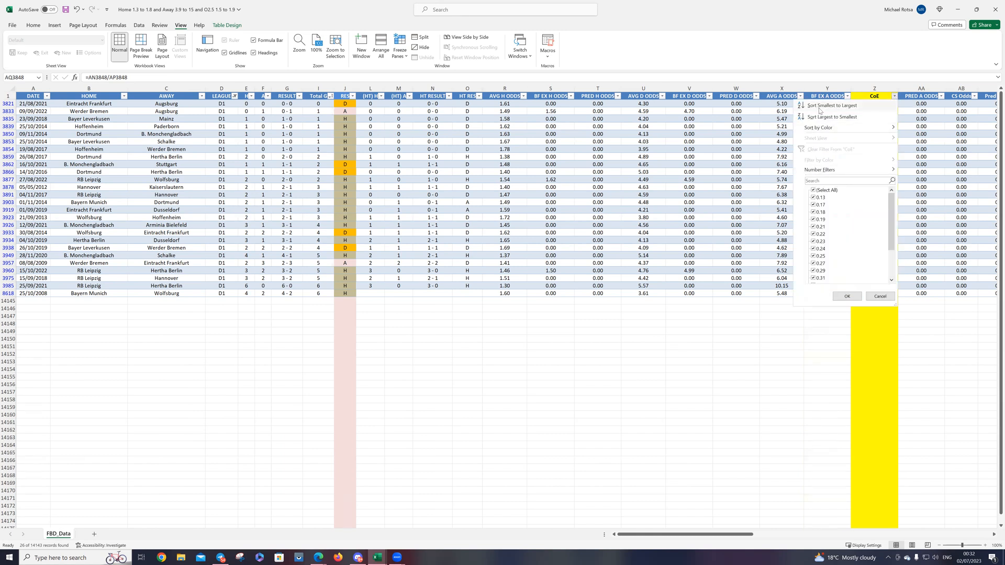
key(Escape)
scroll(821, 125, right, 5)
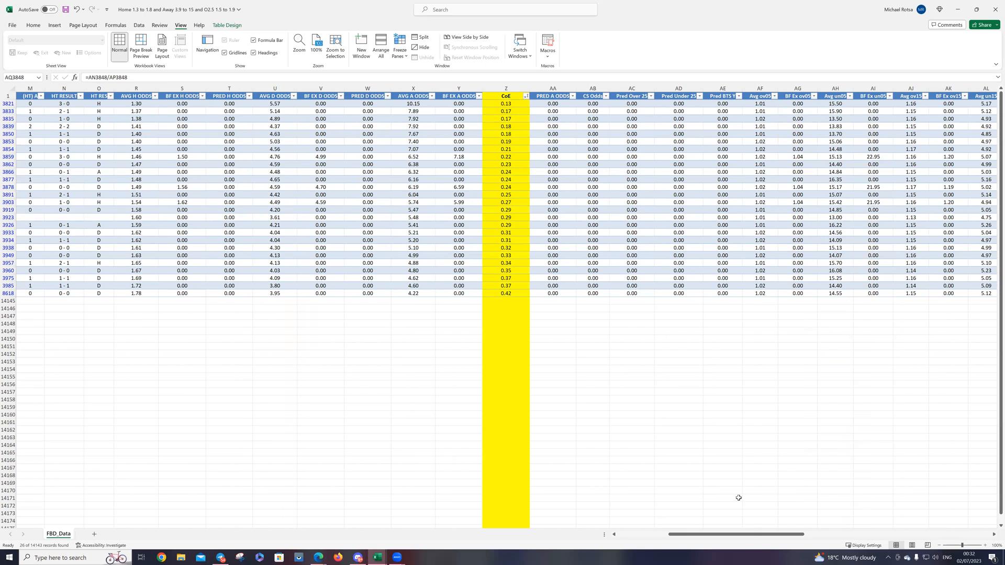
Step: Narrow the Avg un26 filter to show only the values 0.60 and 0.61
drag(746, 533, 678, 535)
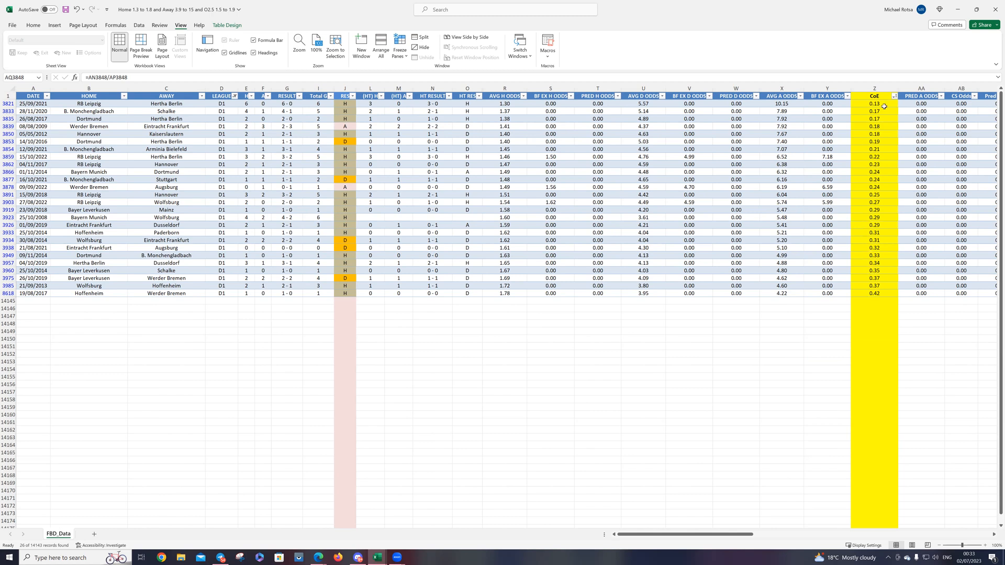
drag(748, 534, 857, 522)
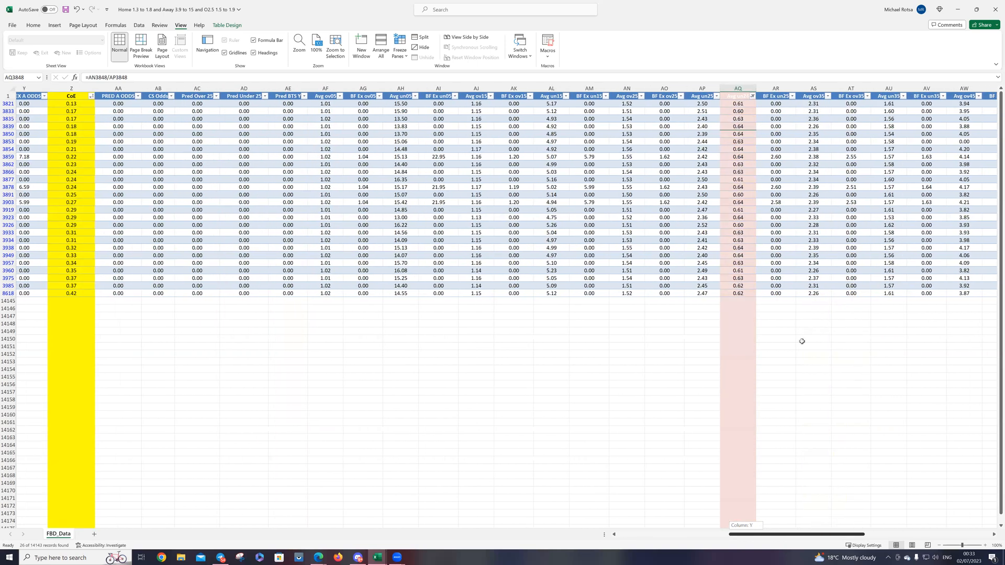
click(752, 97)
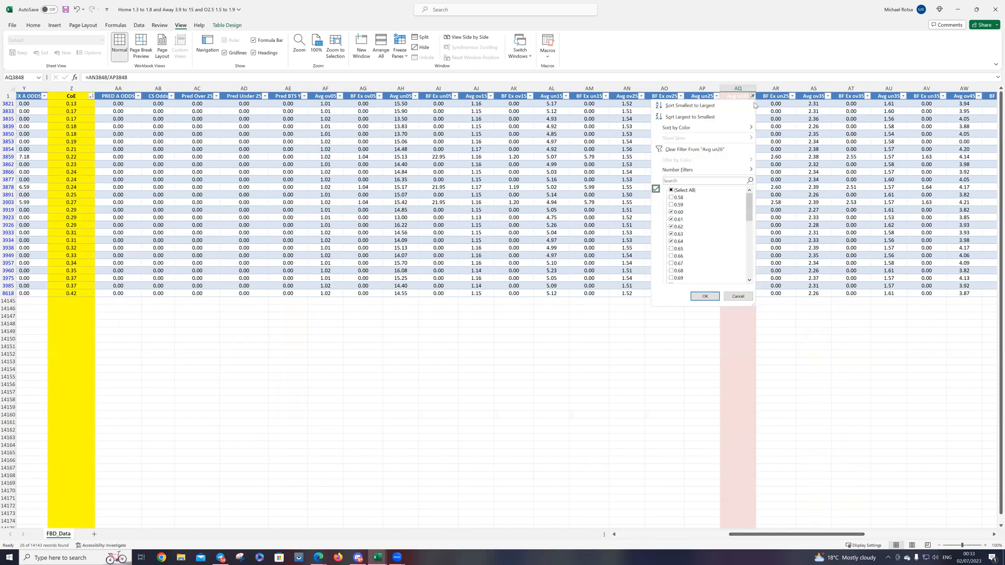
click(678, 242)
click(680, 226)
click(705, 296)
drag(832, 535, 734, 537)
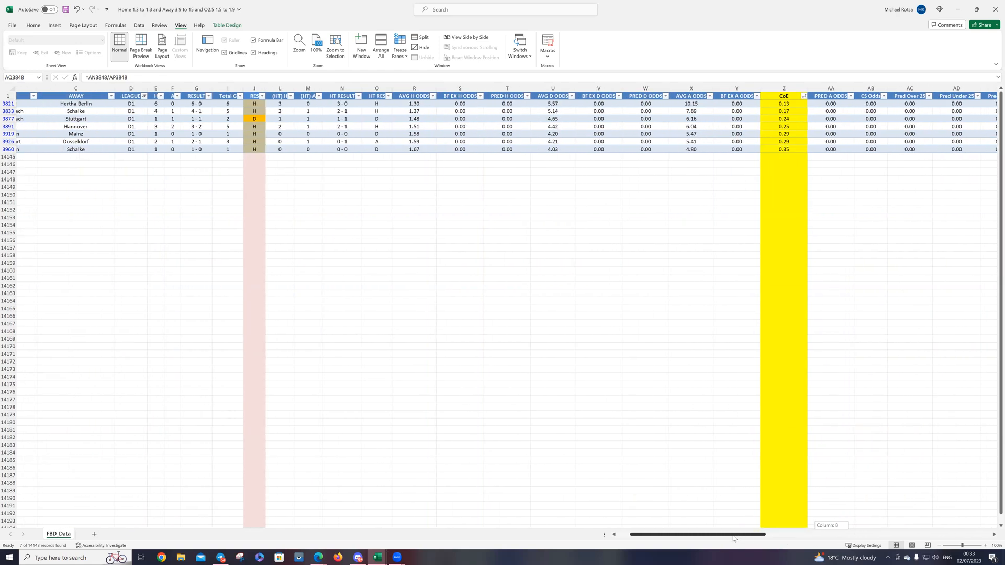
drag(733, 537, 731, 537)
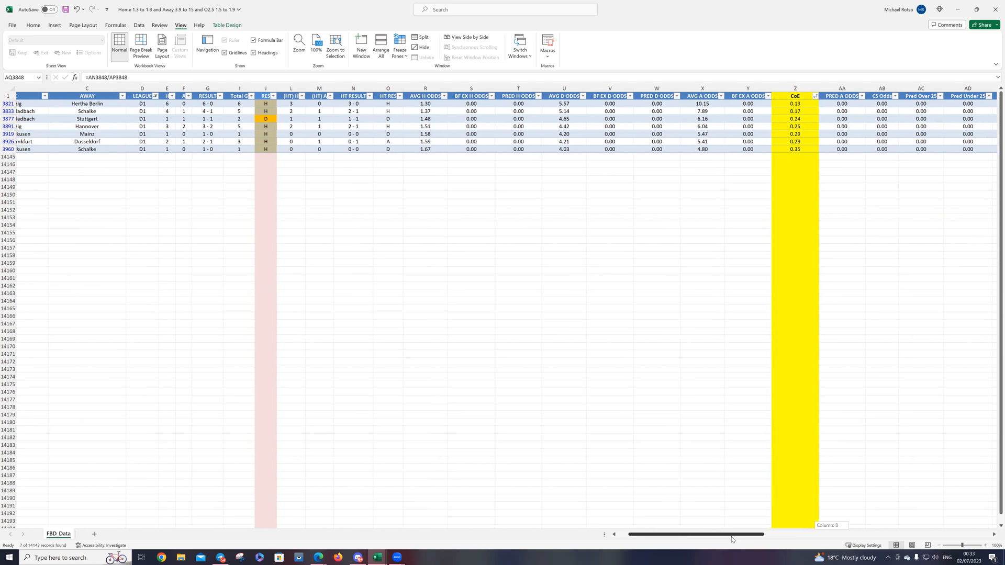
click(816, 96)
Step: Change the Avg un26 filter to show only the values 0.70, 0.71, 0.72, 0.73, 0.74 and 0.75
drag(731, 537, 824, 538)
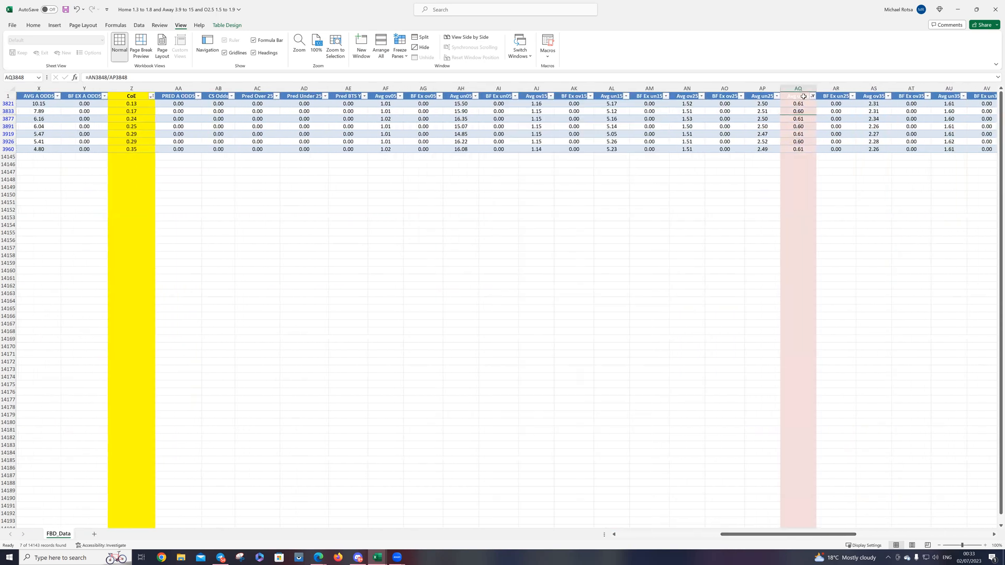
click(739, 212)
click(739, 219)
scroll(745, 262, down, 2)
click(740, 256)
click(738, 271)
click(739, 278)
scroll(763, 258, down, 1)
click(740, 263)
click(739, 270)
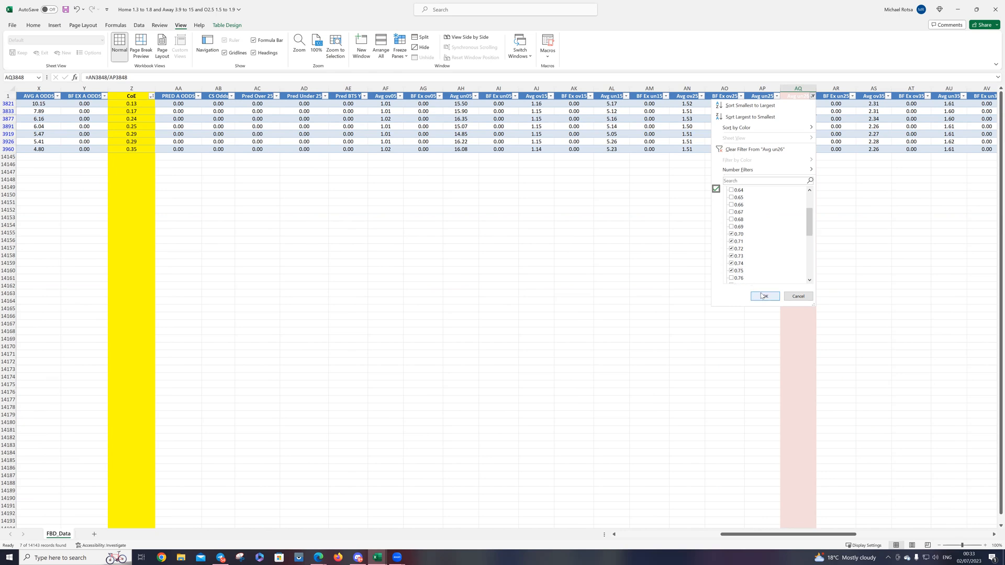
click(764, 296)
Step: Sort the filtered matches by Total G from smallest to largest, and select the Total G cells of 0–2 goals and of 3–4 goals in turn
drag(797, 539, 715, 539)
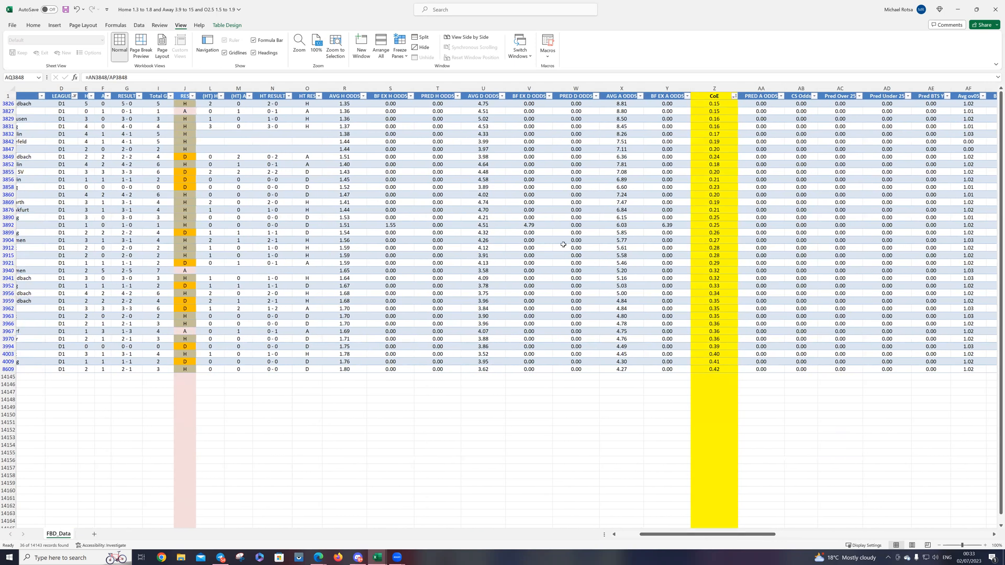
click(171, 96)
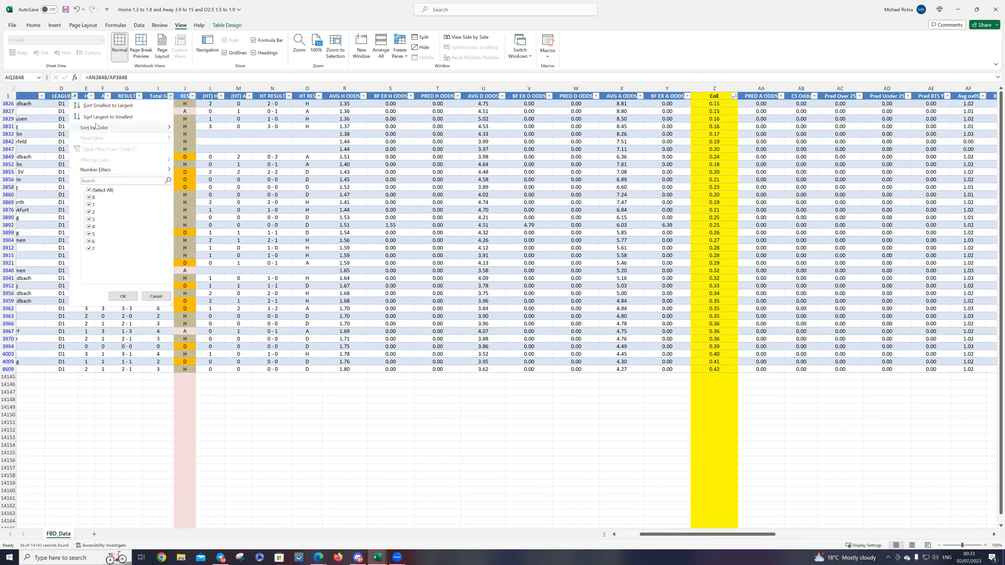
click(96, 99)
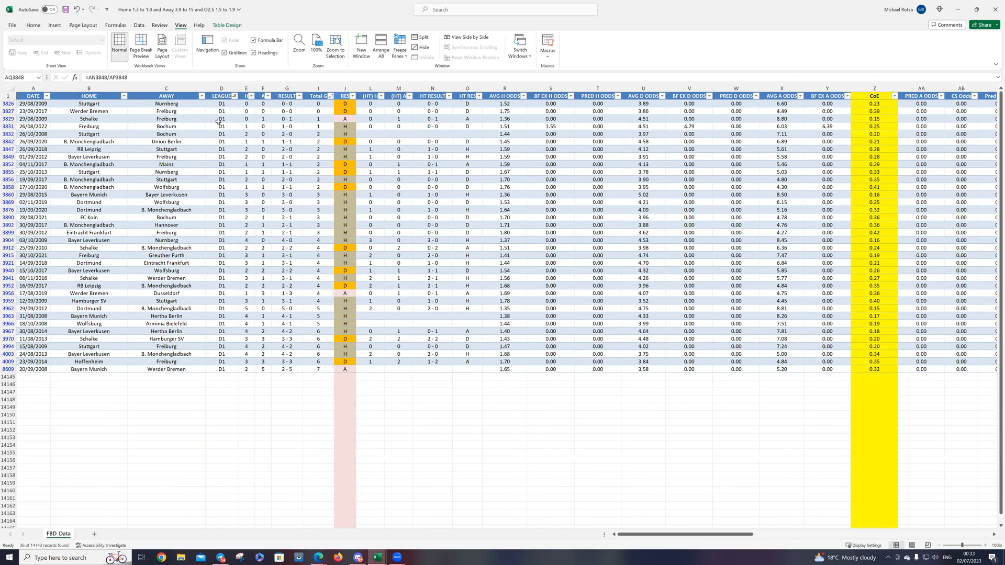
drag(318, 104, 320, 186)
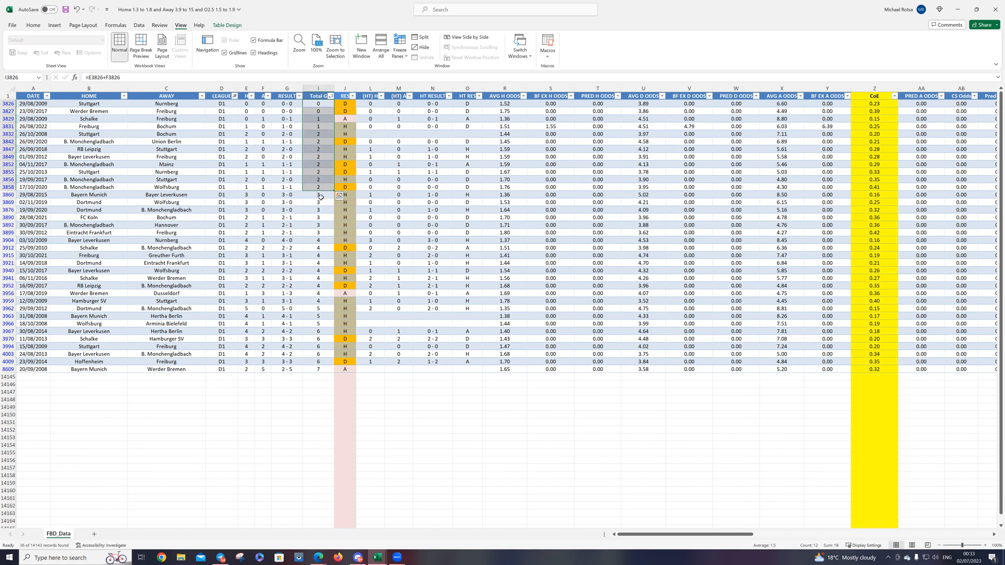
click(321, 195)
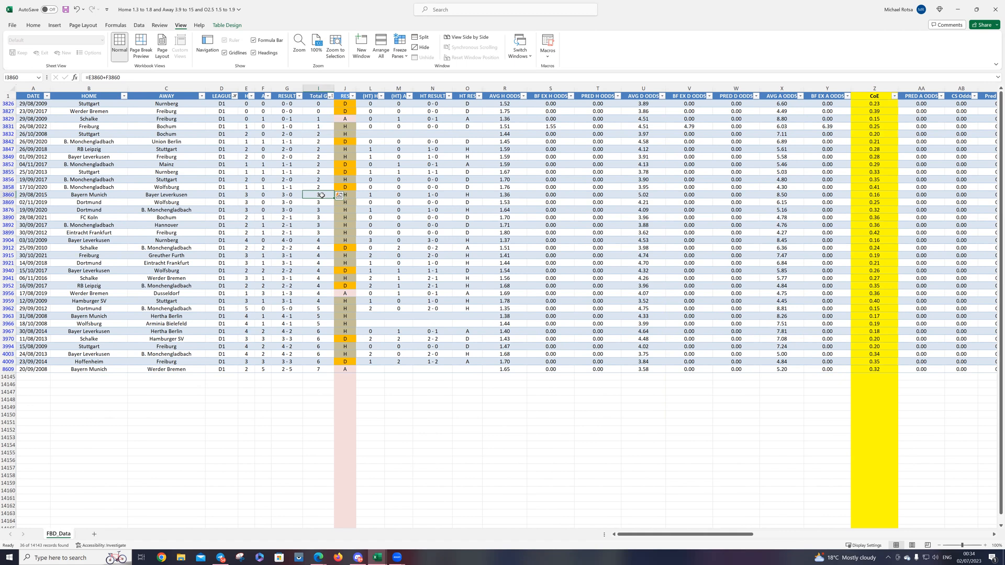
drag(320, 197, 318, 286)
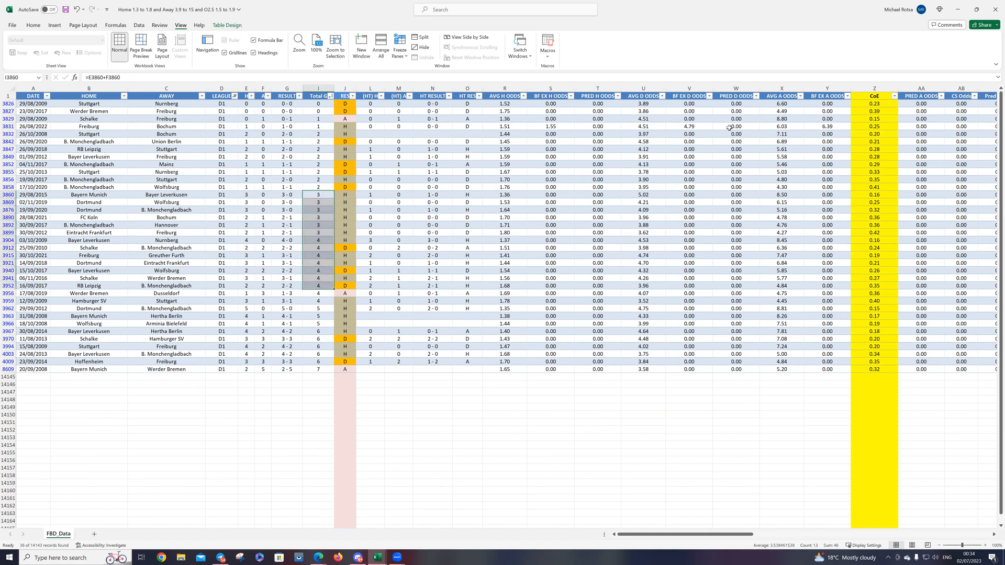
Step: Sort the matches by CoE from smallest to largest and filter CoE to only the values 0.15 through 0.21
click(894, 96)
click(855, 107)
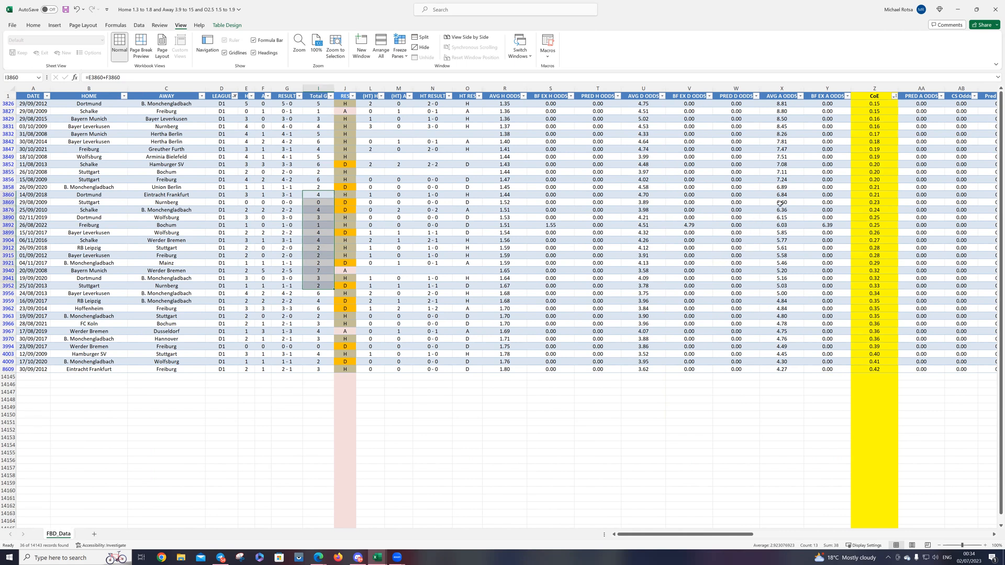
click(892, 95)
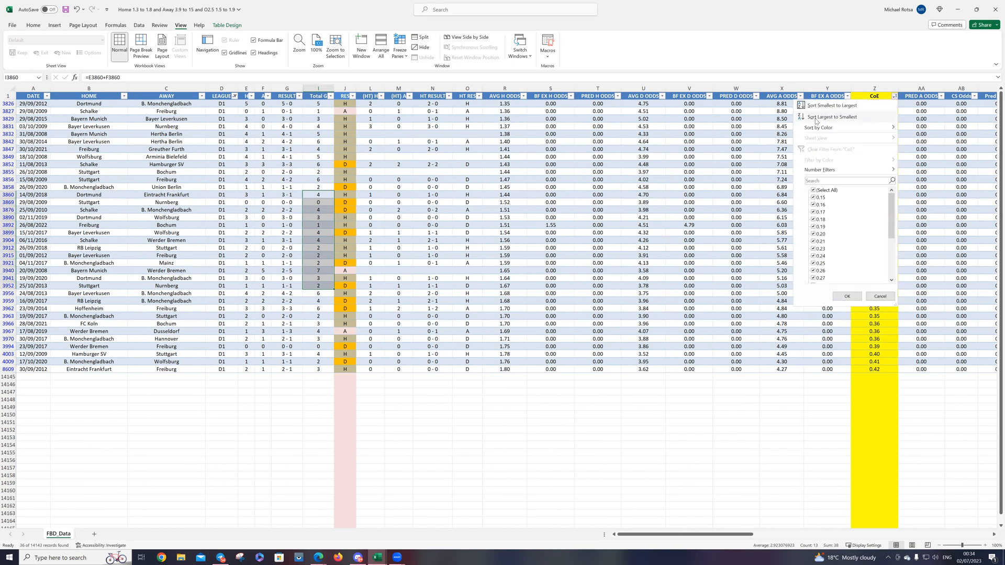
click(826, 190)
click(819, 197)
click(820, 204)
click(820, 219)
click(819, 212)
click(820, 227)
click(820, 233)
click(819, 241)
click(847, 297)
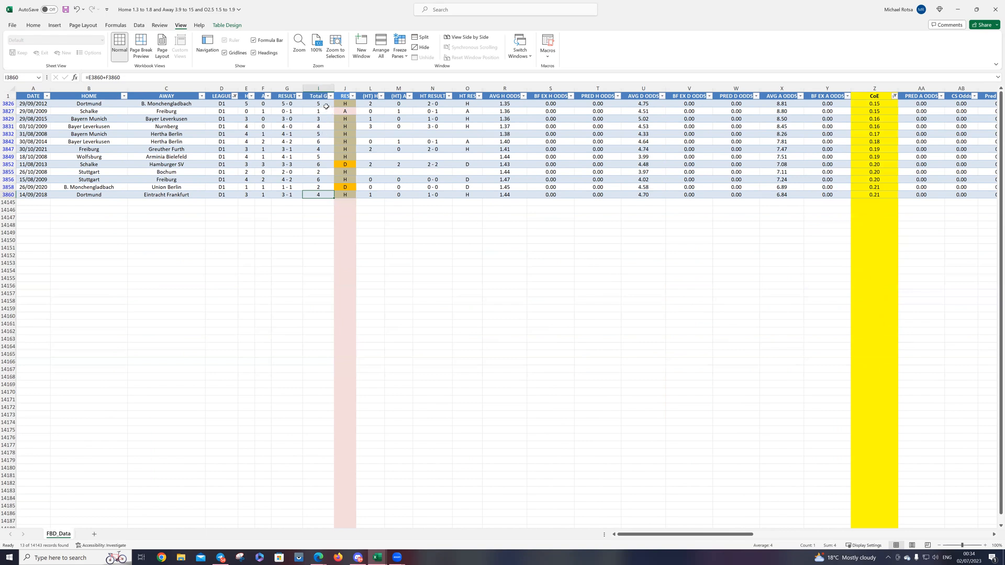
Step: Sort the remaining matches by Total G from smallest to largest and select the Total G cells with three or more goals
click(330, 97)
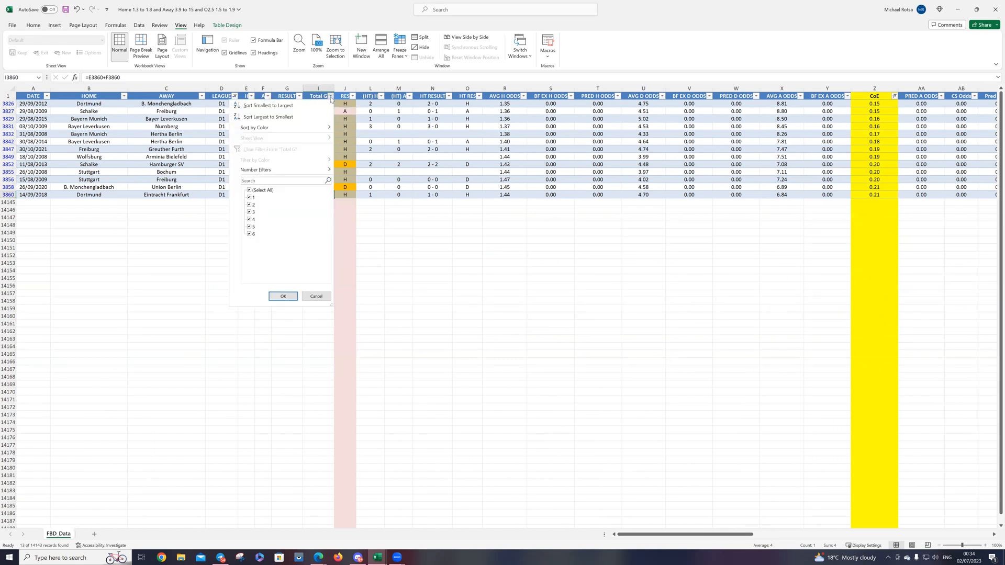
click(294, 106)
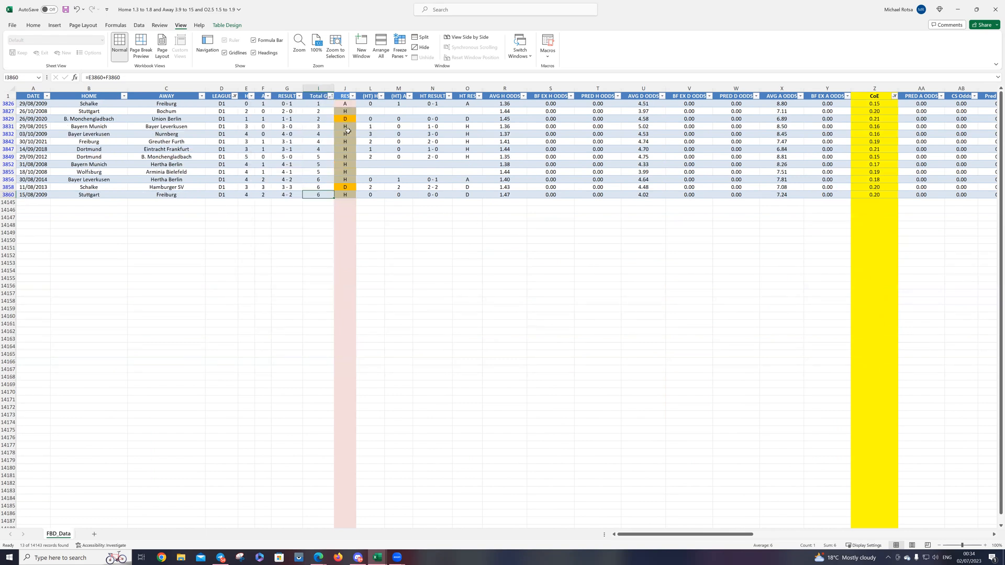
drag(325, 126, 326, 194)
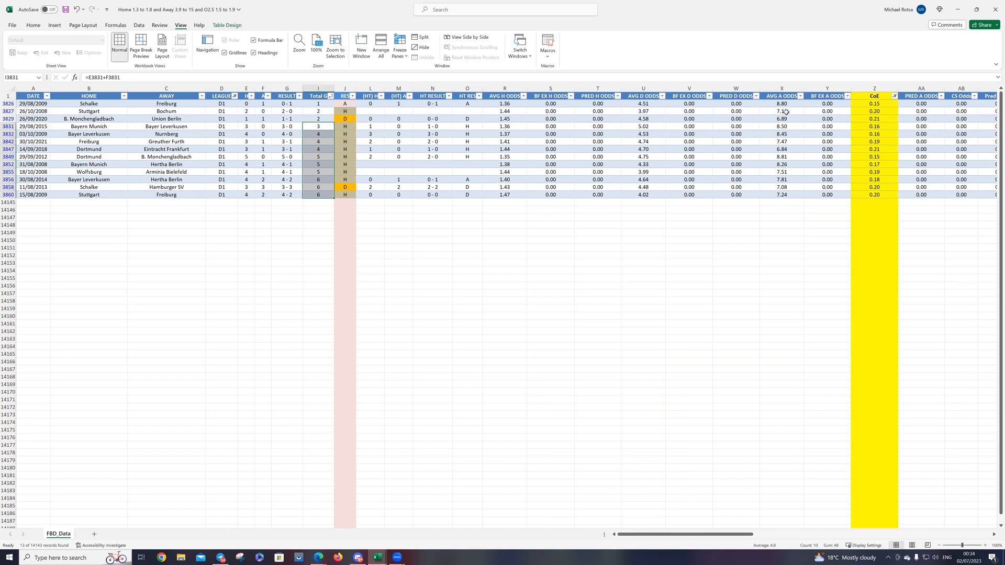
Step: Fill the date cell of the Schalke v Freiburg match with standard yellow
click(38, 103)
right_click(38, 103)
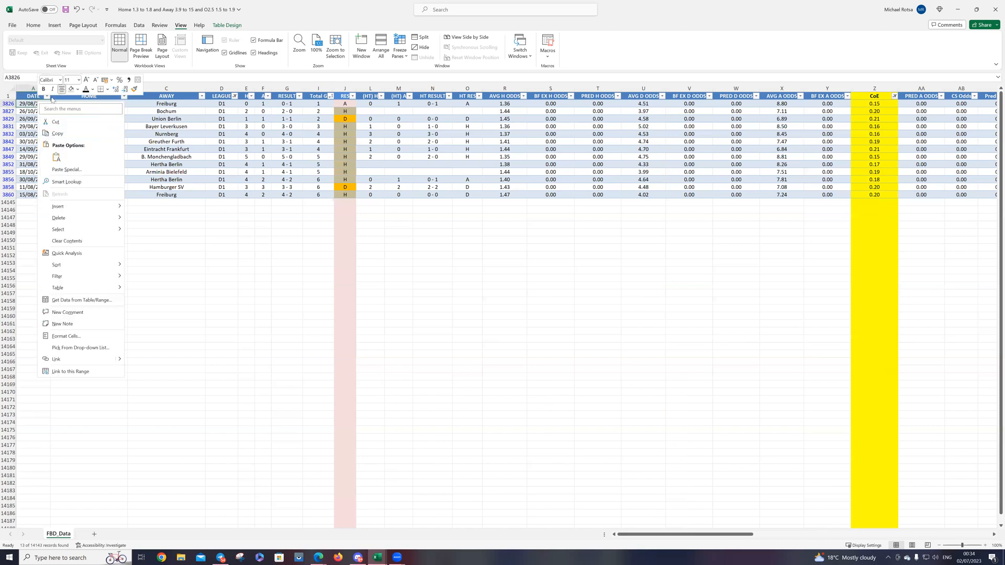
click(78, 89)
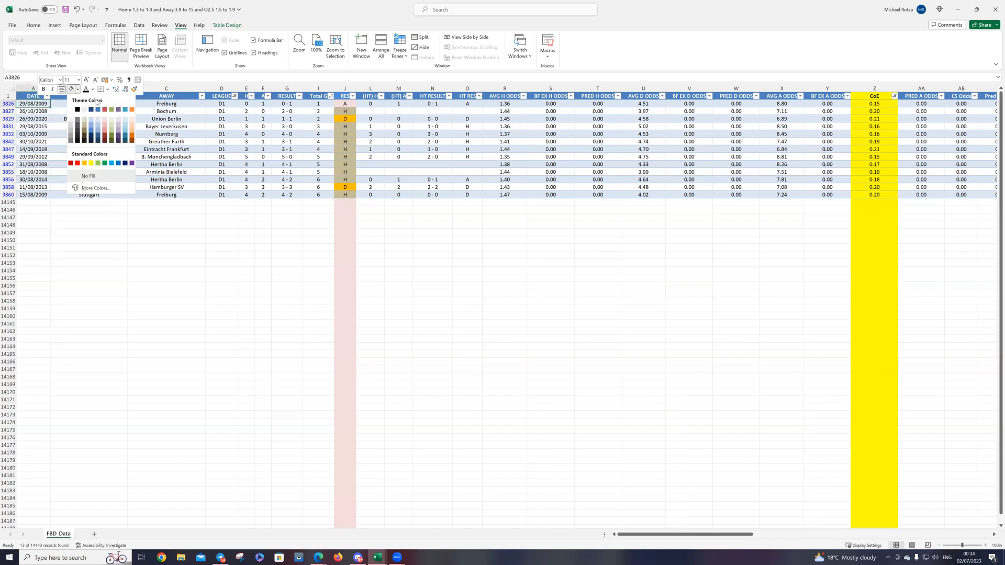
click(91, 162)
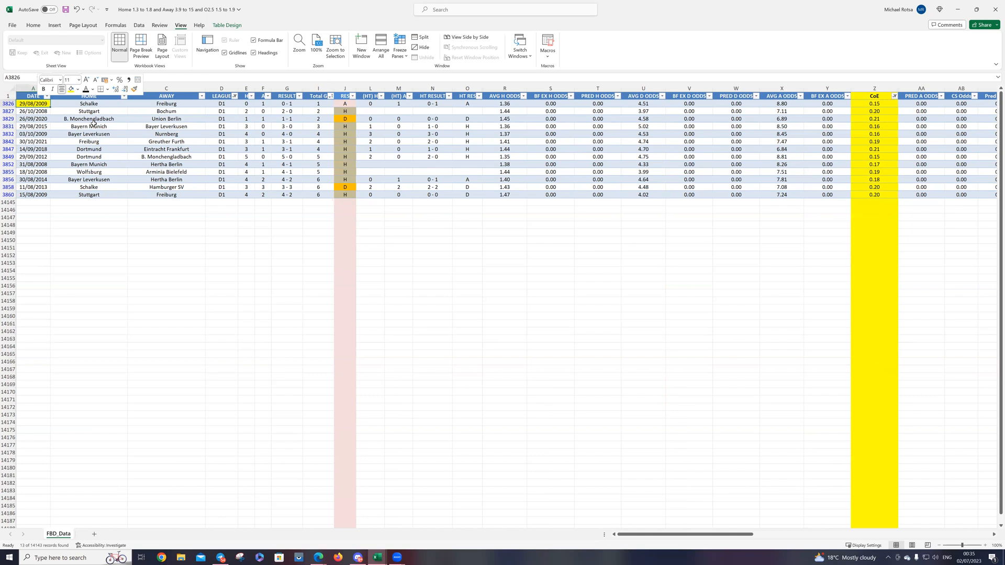
Step: Sort the matches by DATE from oldest to newest and select the three most recent match rows
click(46, 97)
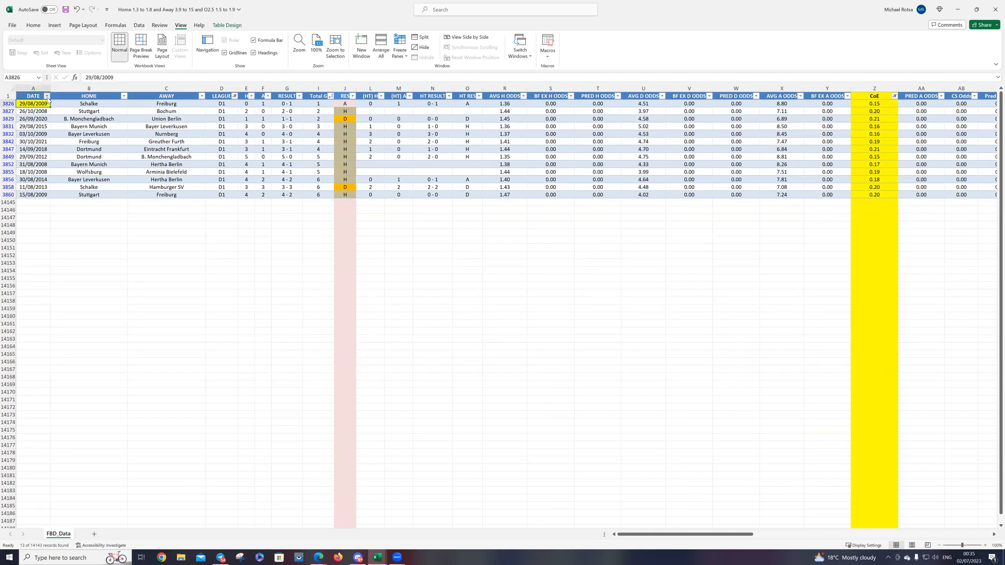
click(34, 106)
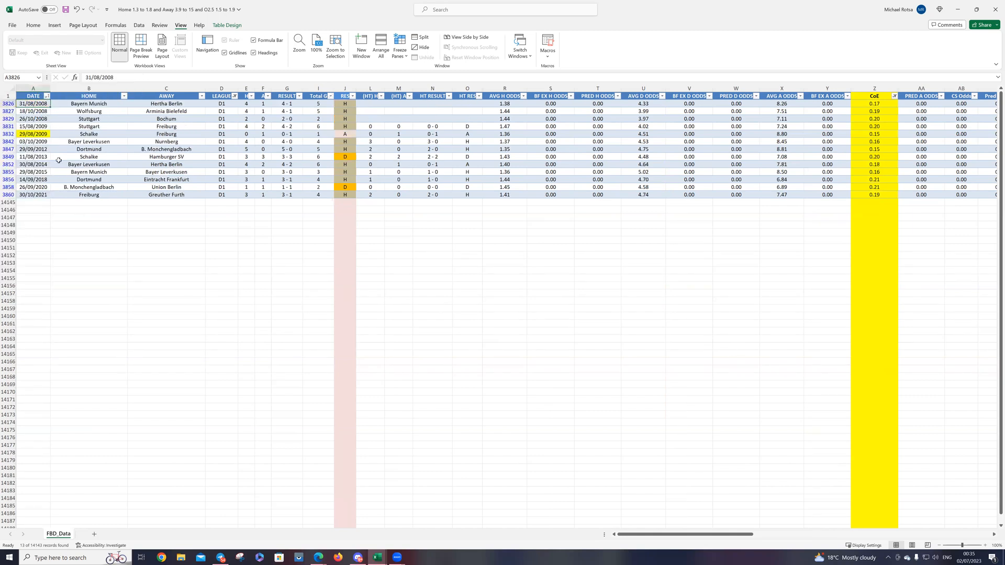
drag(8, 195, 9, 181)
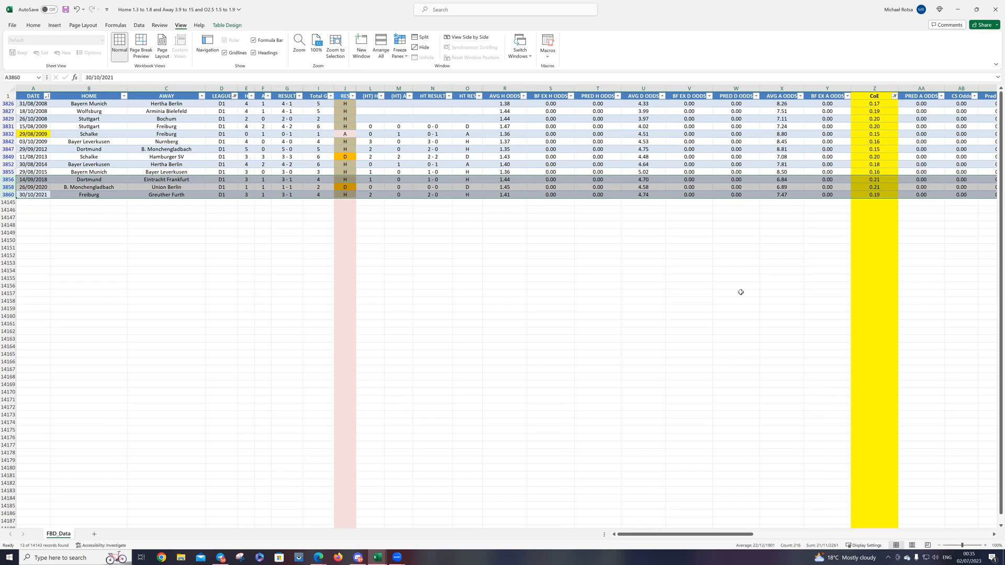
mouse_move(663, 534)
mouse_down()
mouse_move(782, 529)
mouse_move(649, 539)
mouse_up()
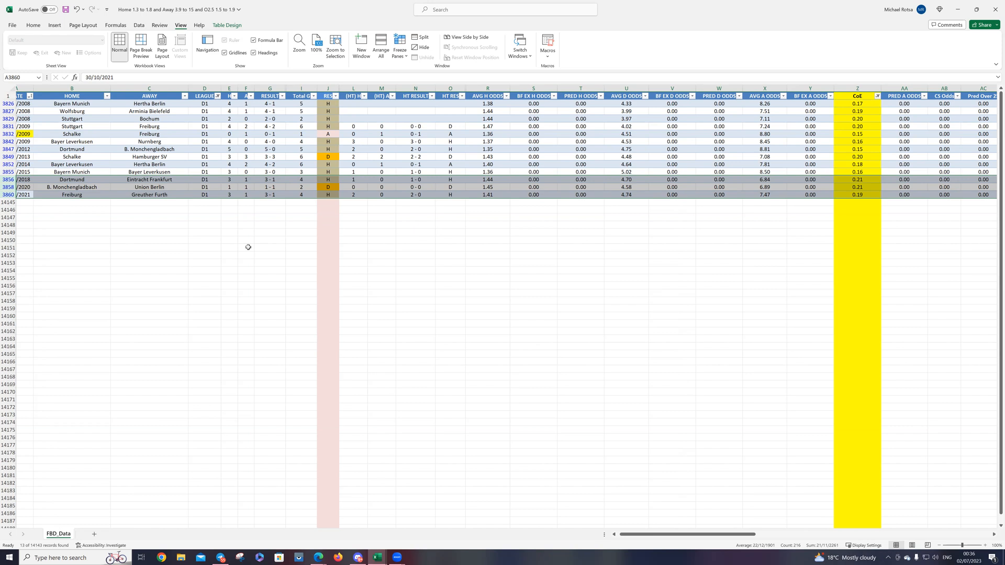
click(713, 12)
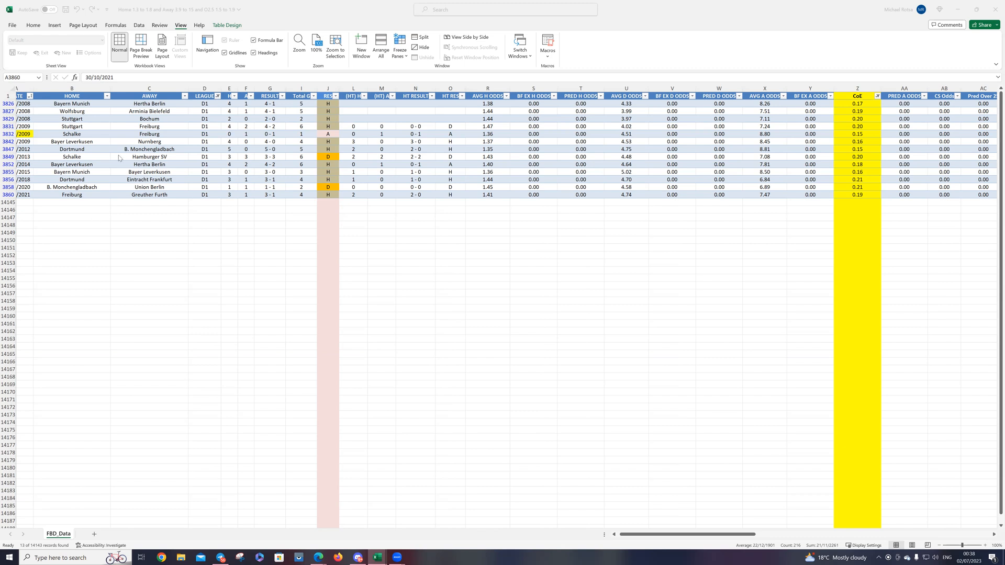
click(491, 87)
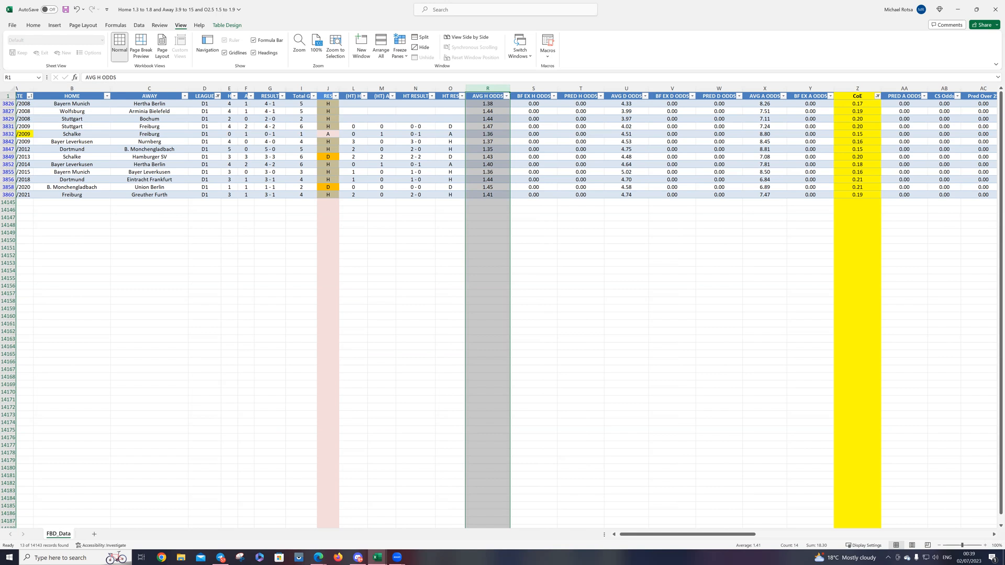
key(alt+Tab)
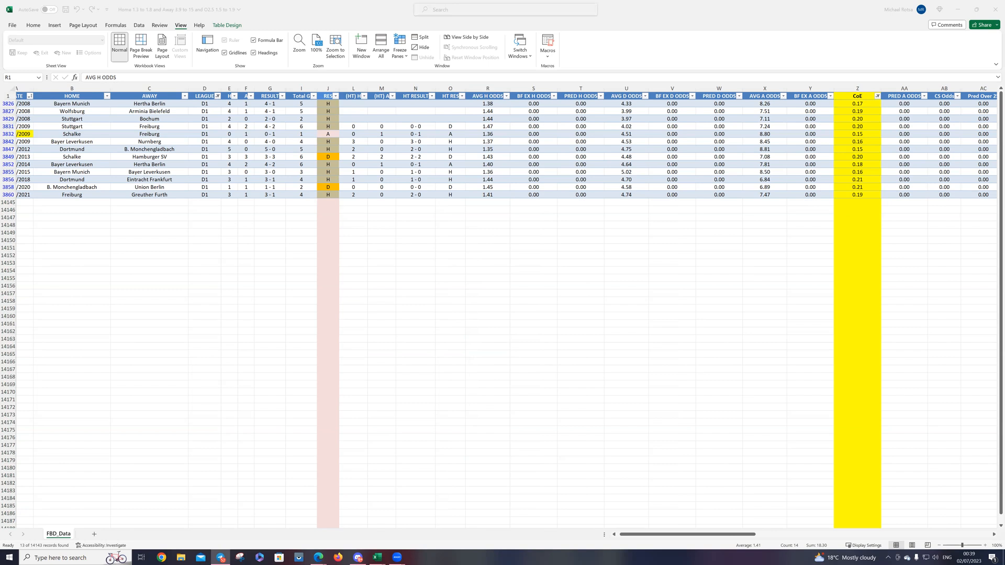